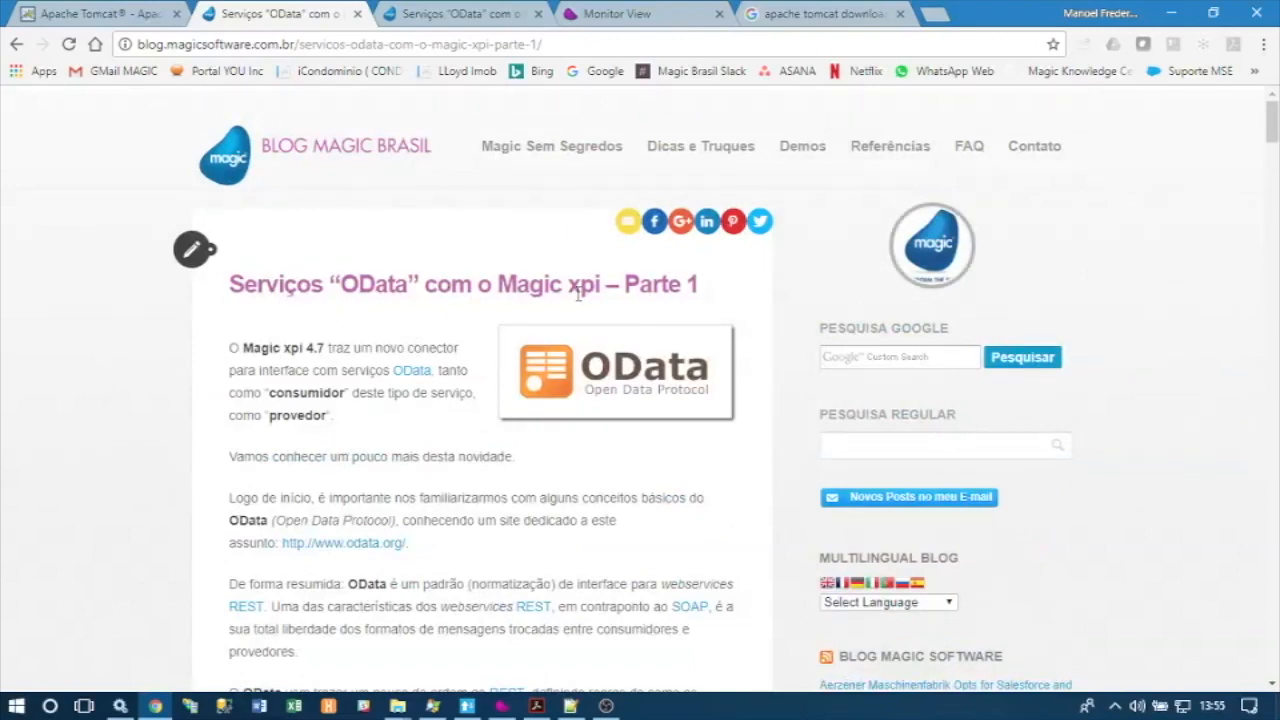
Open the blog article "Serviços OData com o Magic xpi – Parte 2" and look over its introduction
click(465, 15)
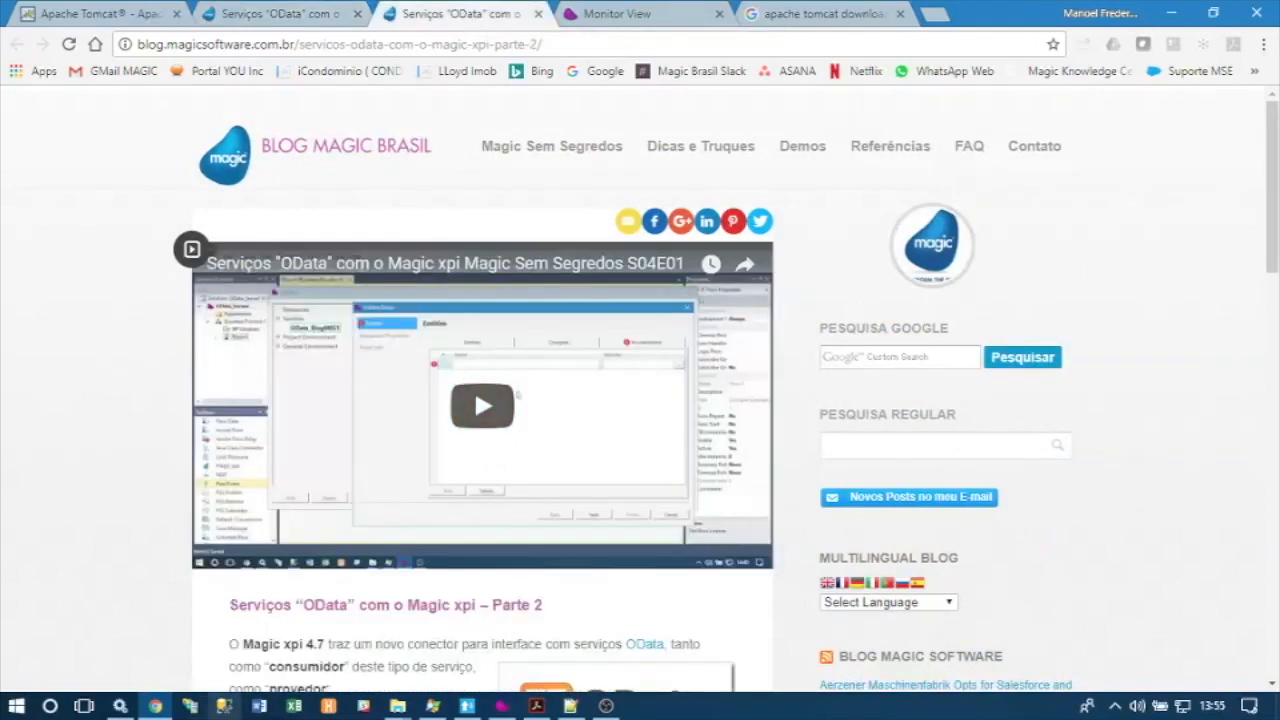
scroll(58, 617, down, 2)
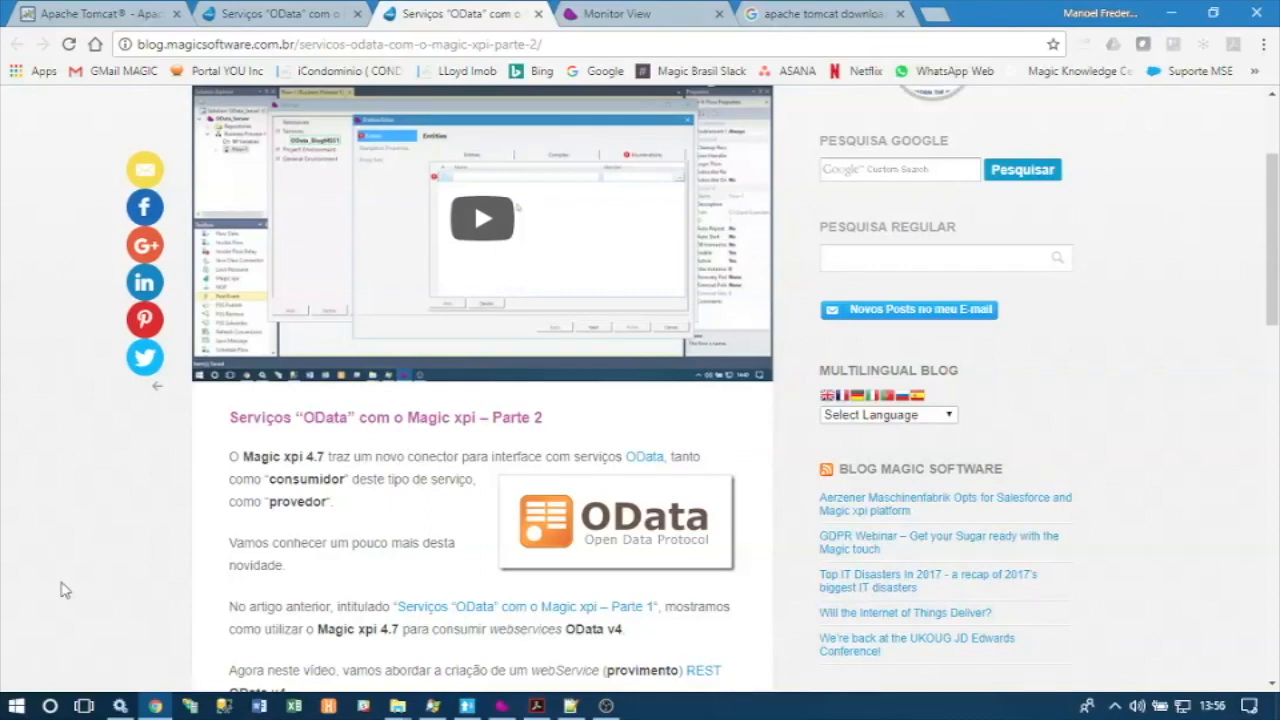
Switch to Magic xpi Studio and zoom out the List NFe OData Entity flow to examine its steps and branches
click(499, 706)
scroll(517, 484, up, 10)
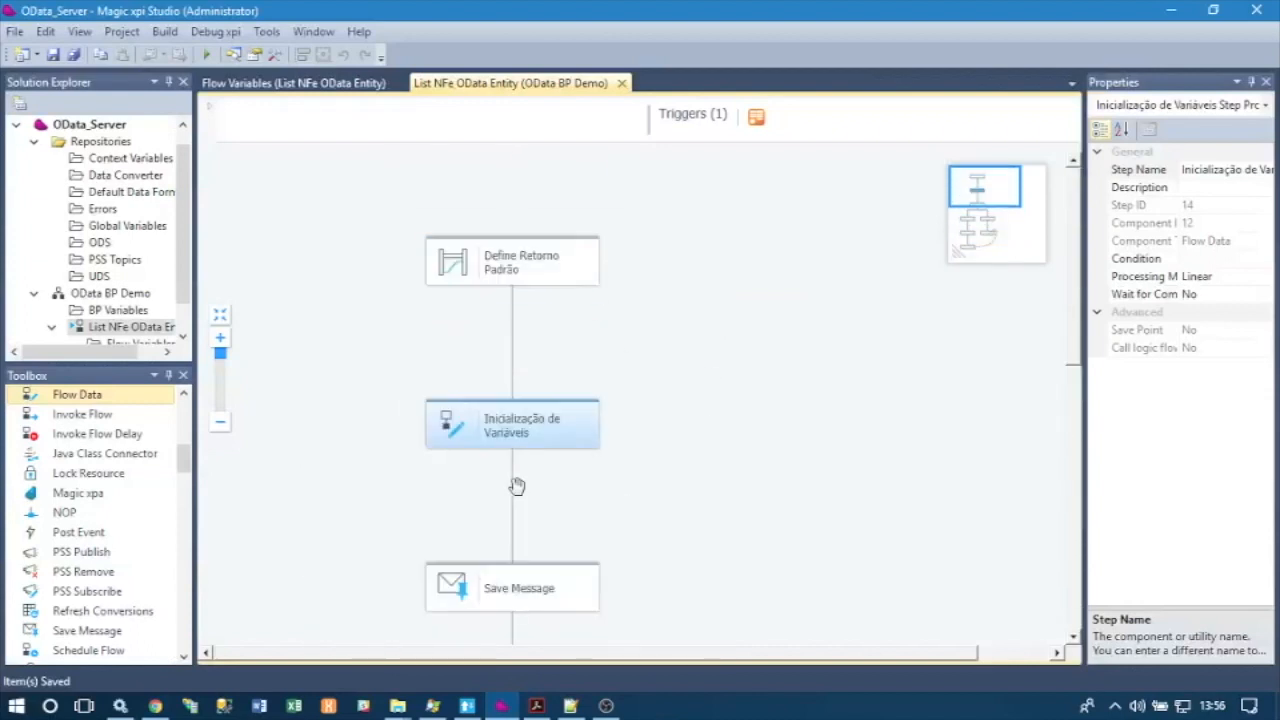
scroll(517, 486, down, 1)
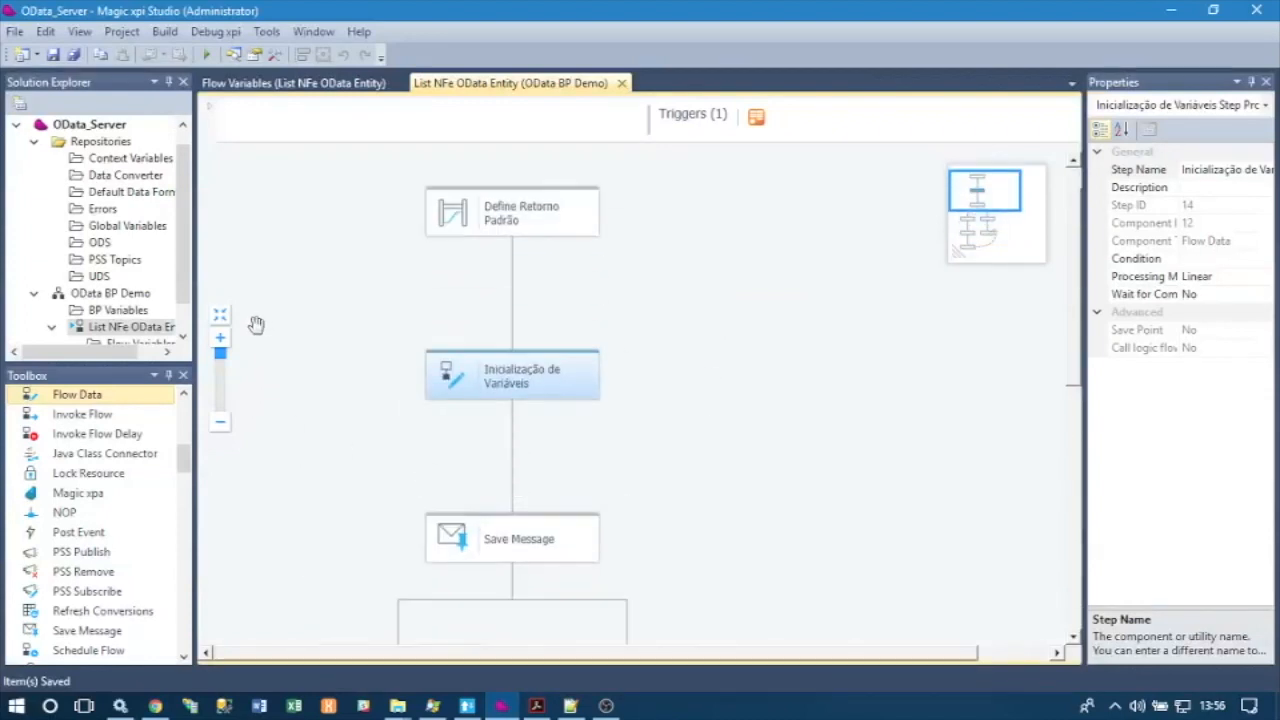
drag(220, 358, 220, 388)
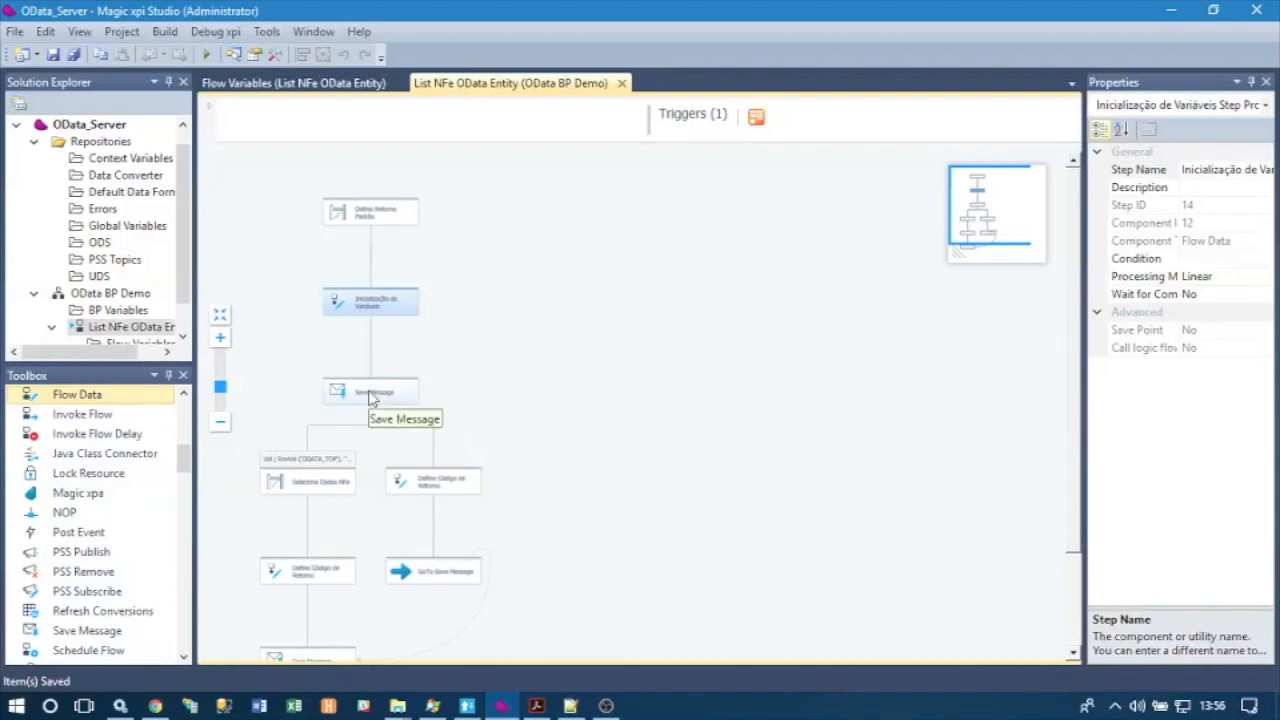
click(313, 482)
scroll(310, 478, down, 3)
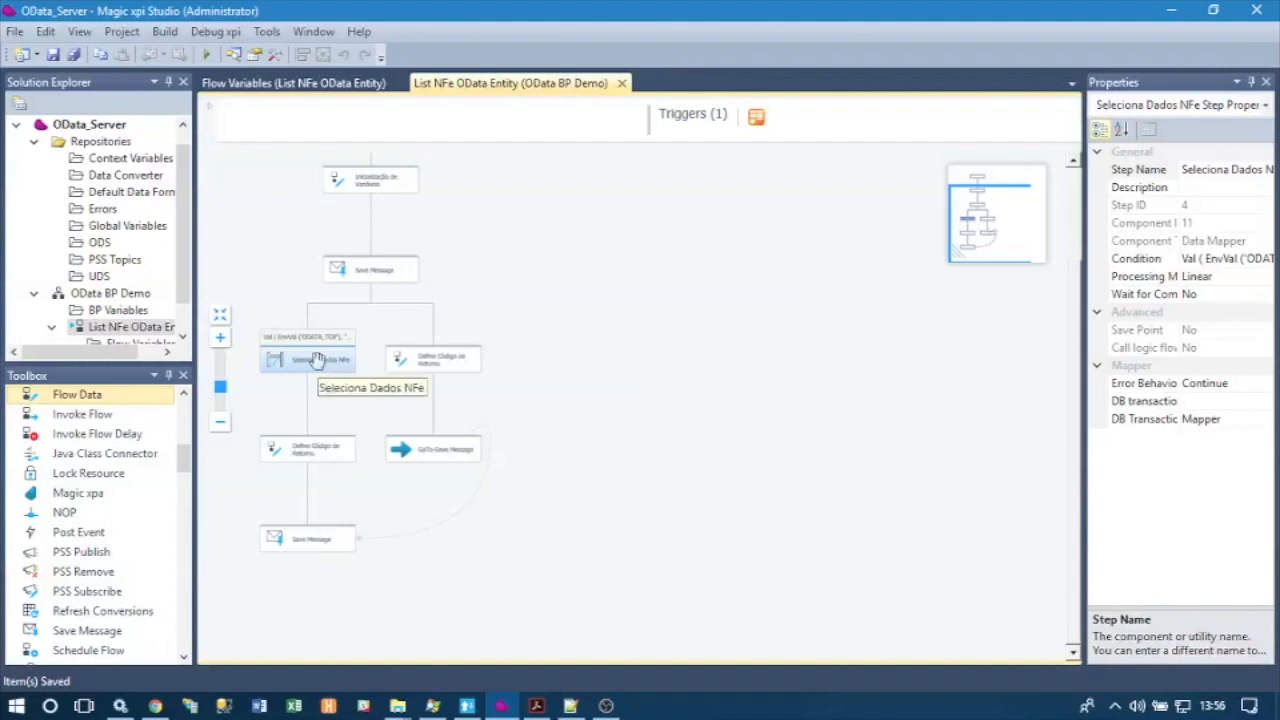
Inspect the data mapping of the Define Retorno Padrão step and return to the flow
scroll(317, 360, up, 2)
click(378, 218)
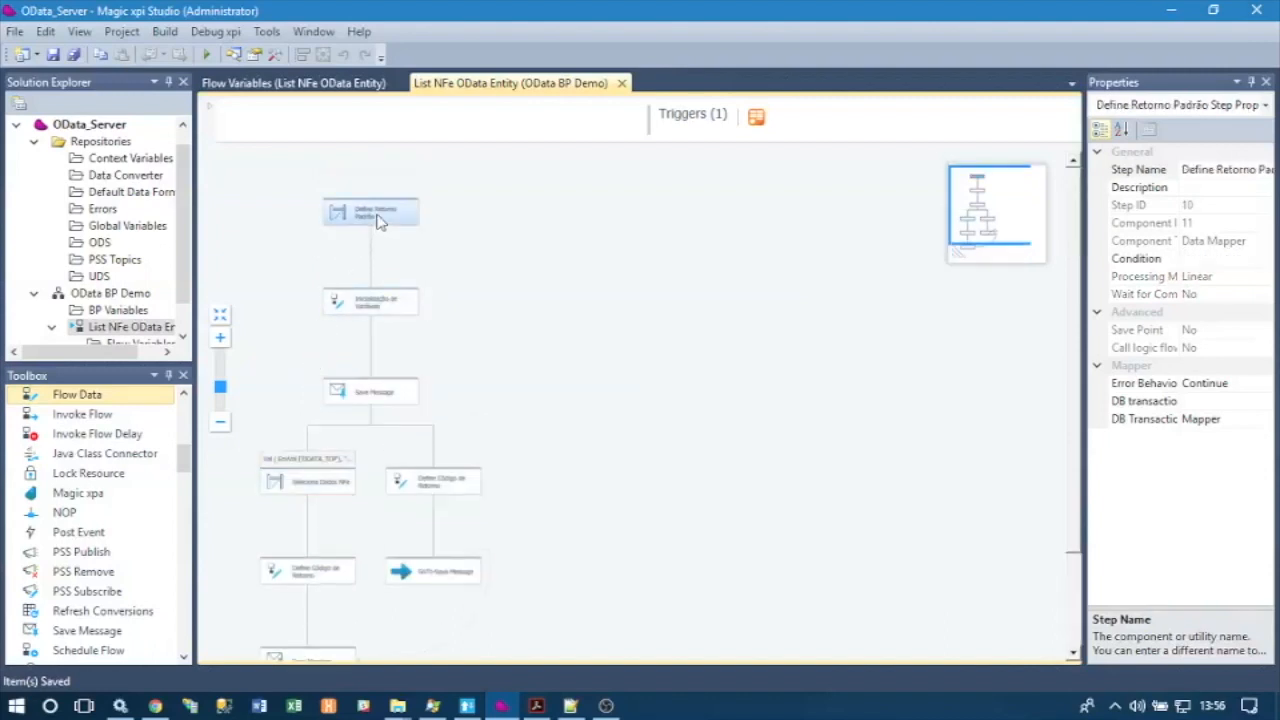
double_click(378, 218)
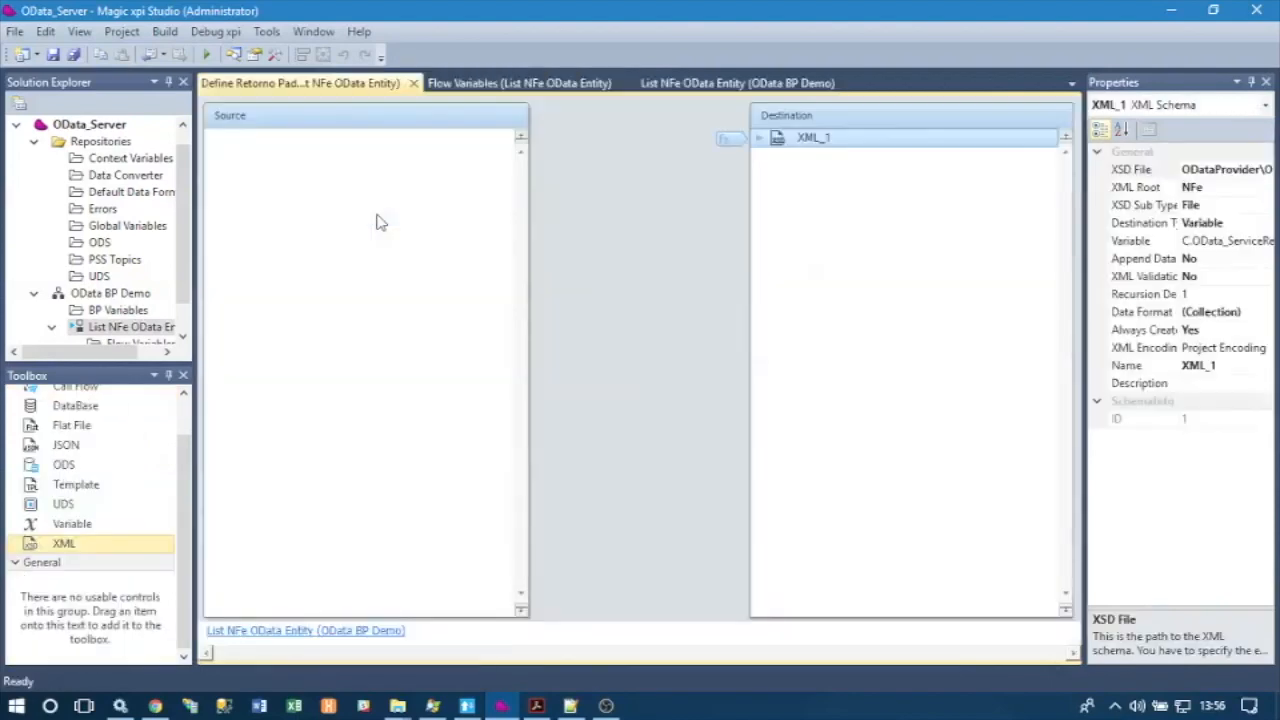
click(414, 84)
Examine the ODATA_TOP update expression in the Inicialização de Variáveis step without changing it
double_click(371, 300)
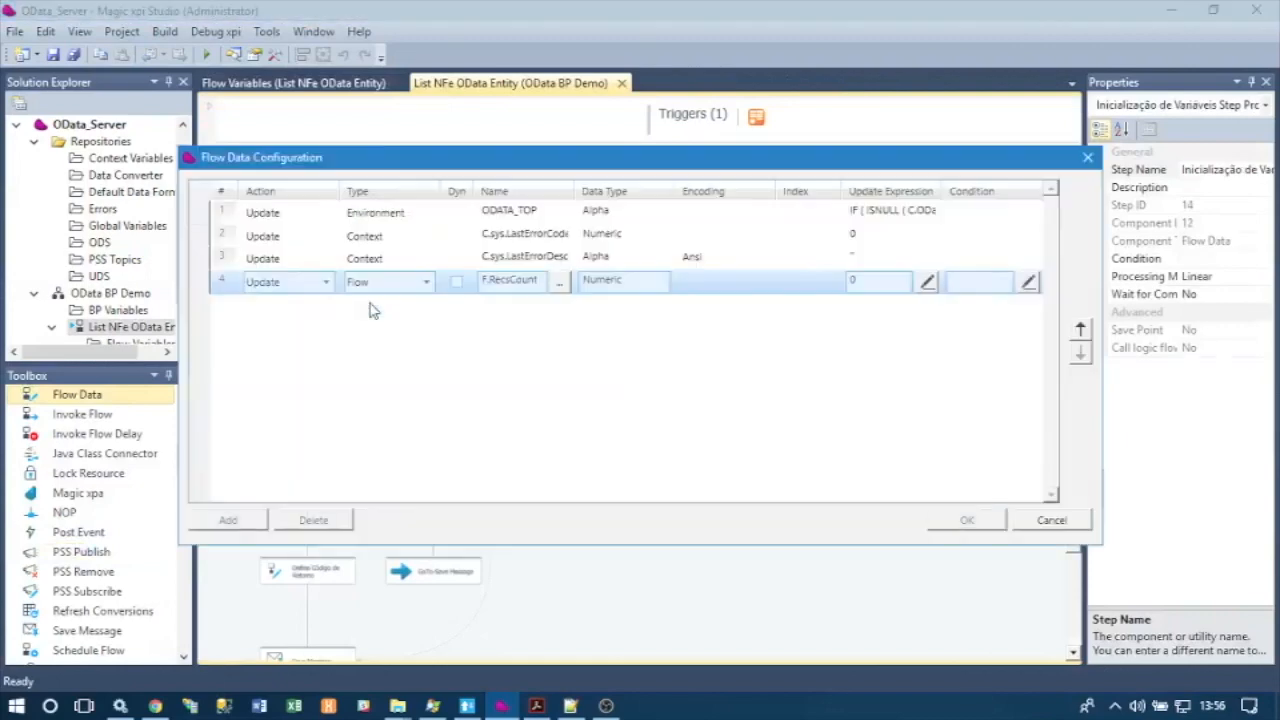
click(926, 212)
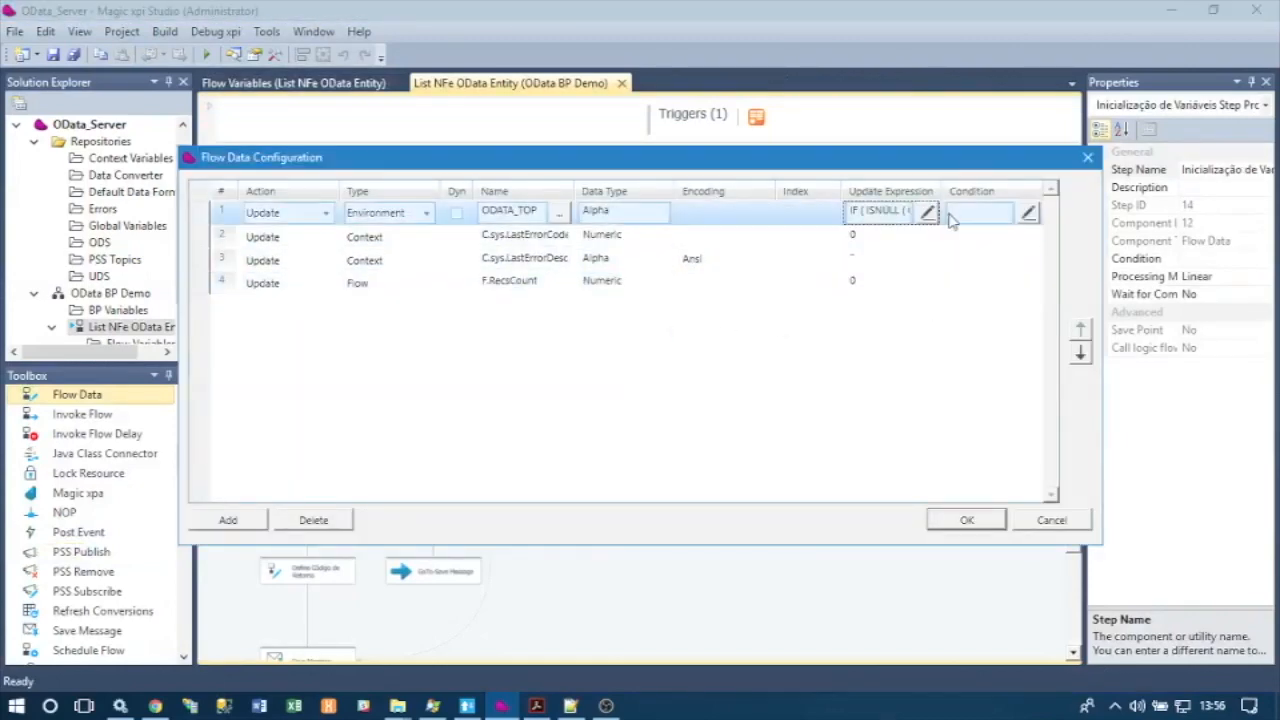
click(928, 213)
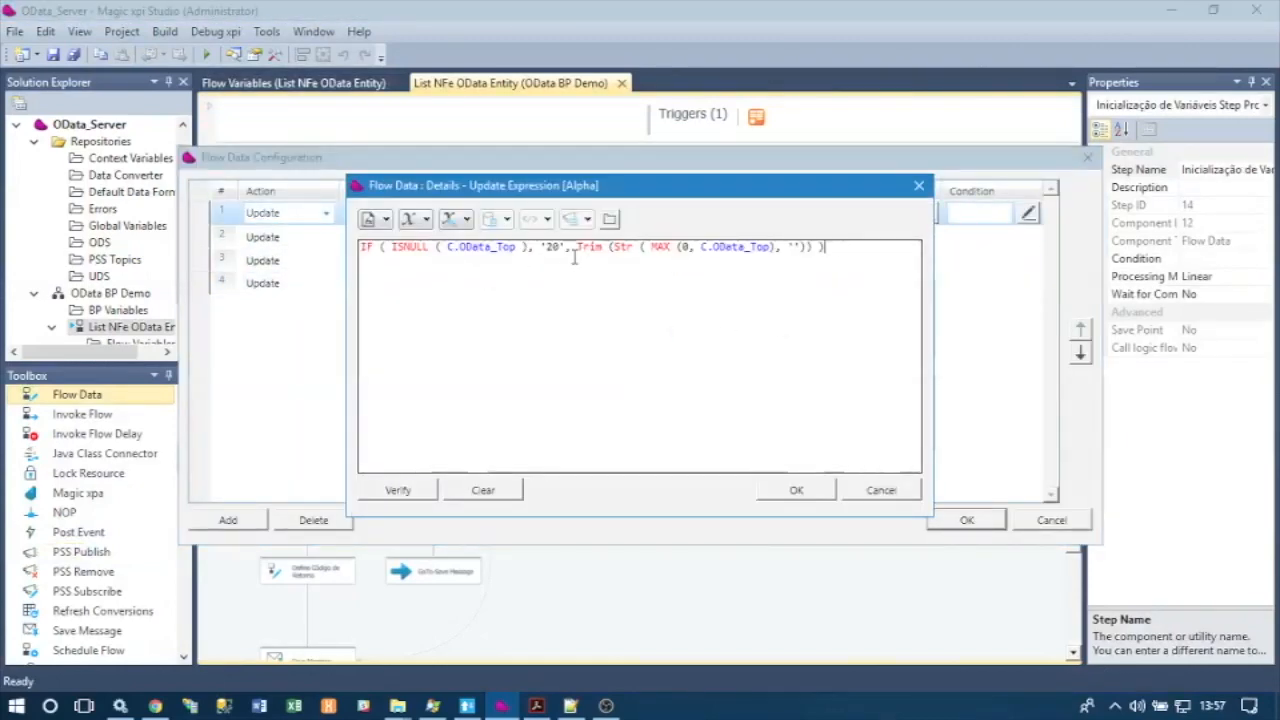
mouse_move(493, 247)
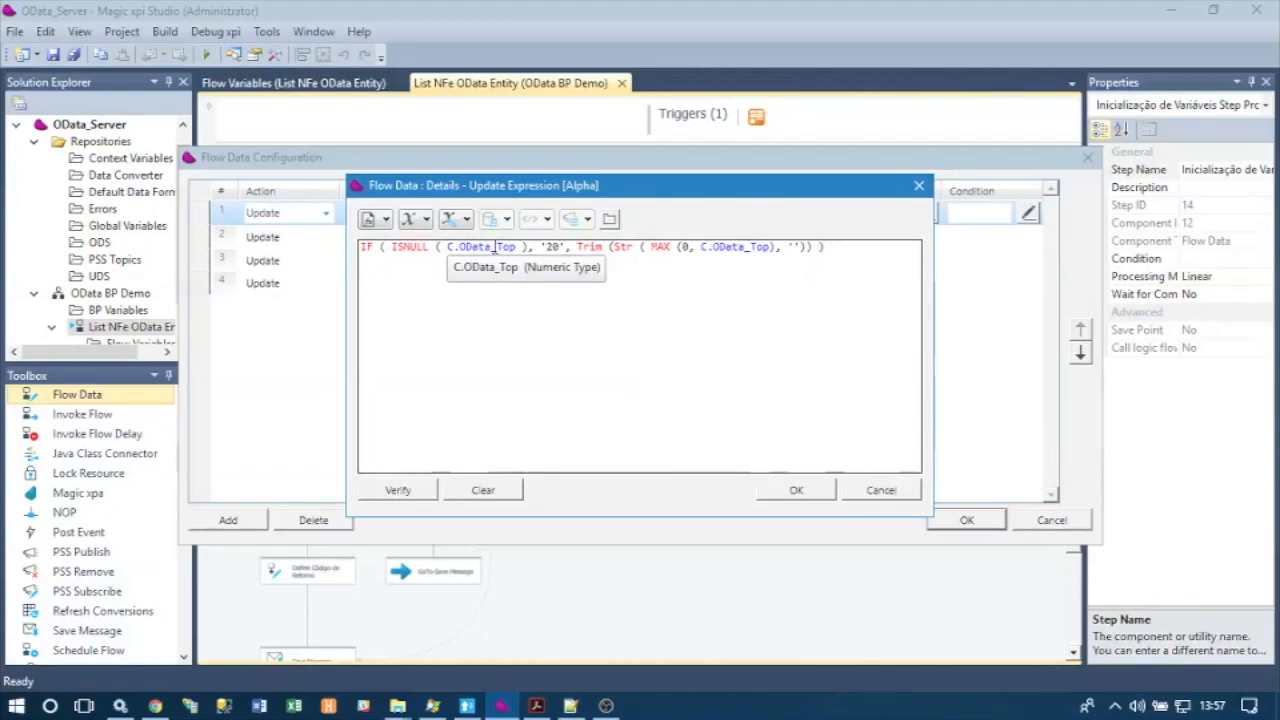
click(871, 490)
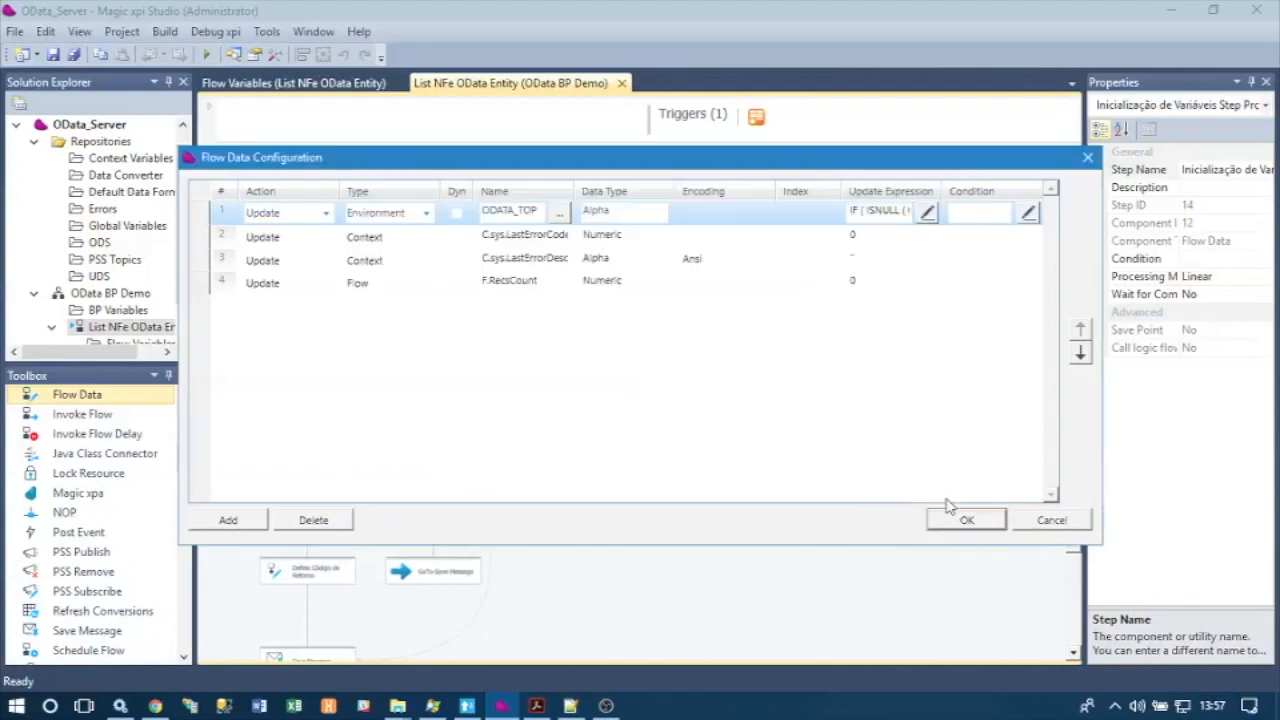
click(1052, 520)
Look over the branches following the Save Message step and examine the argument and return mappings of the flow's OData trigger
click(323, 488)
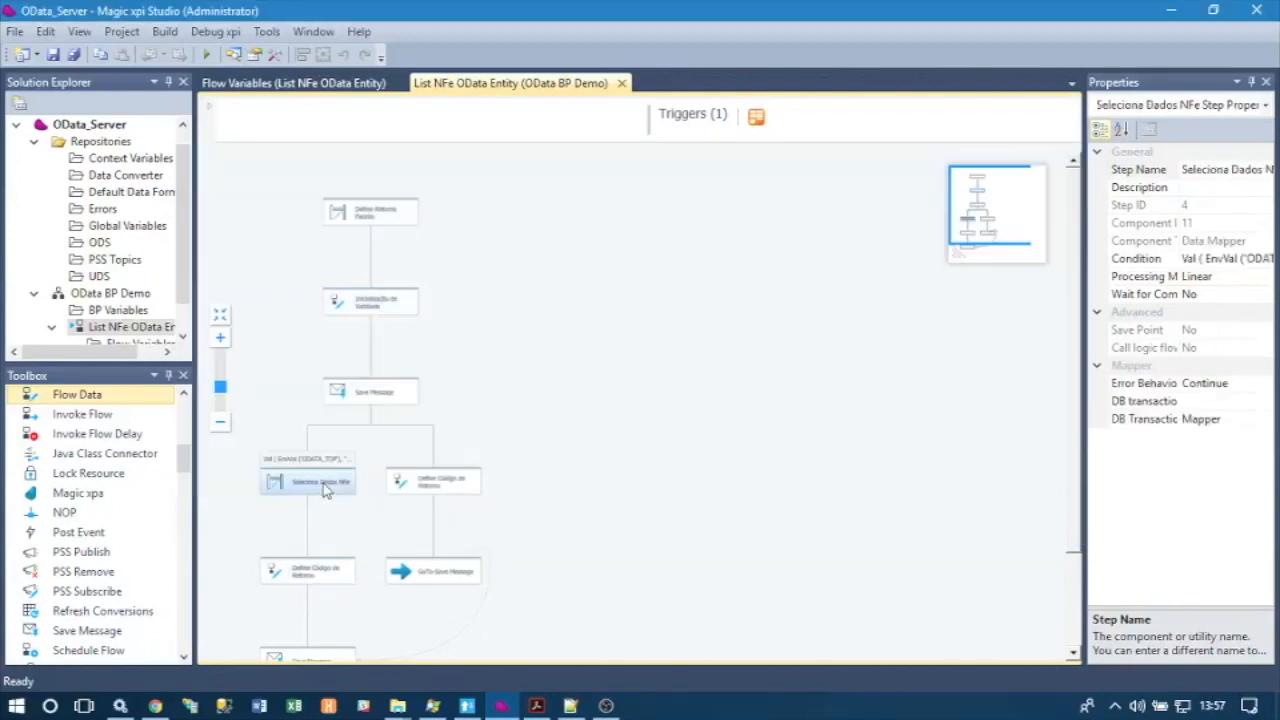
scroll(322, 485, down, 3)
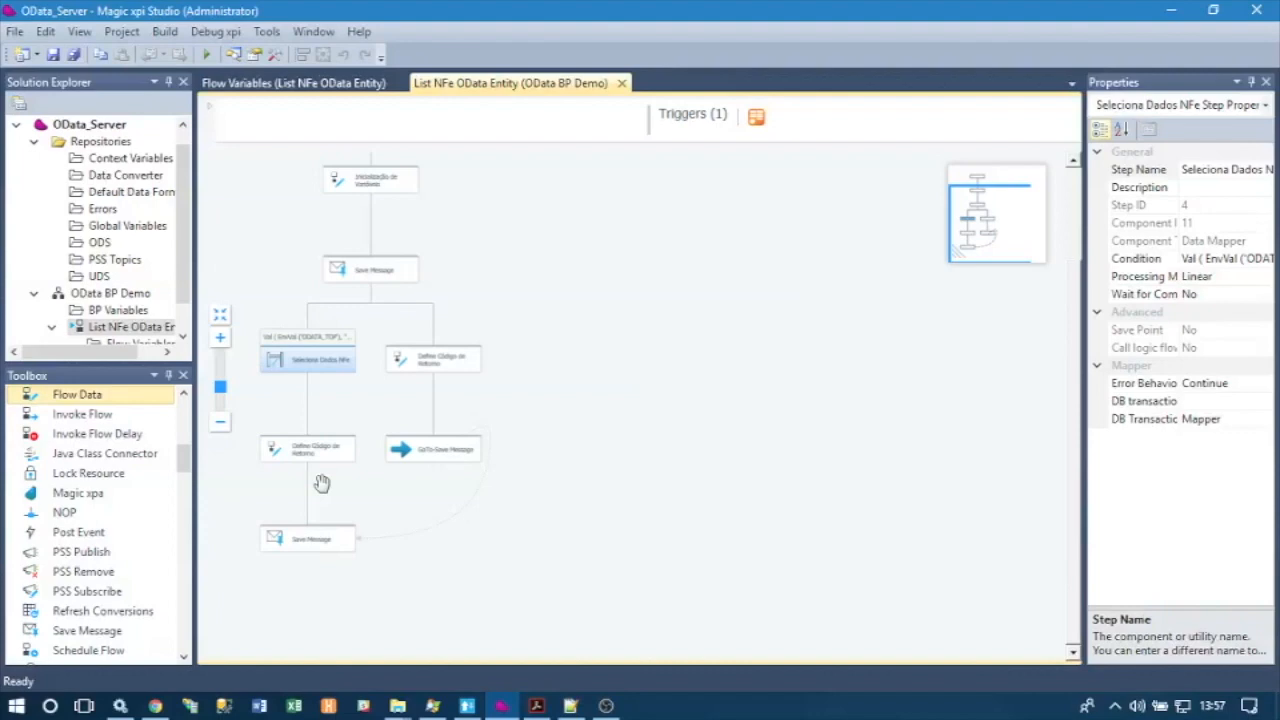
scroll(322, 484, up, 2)
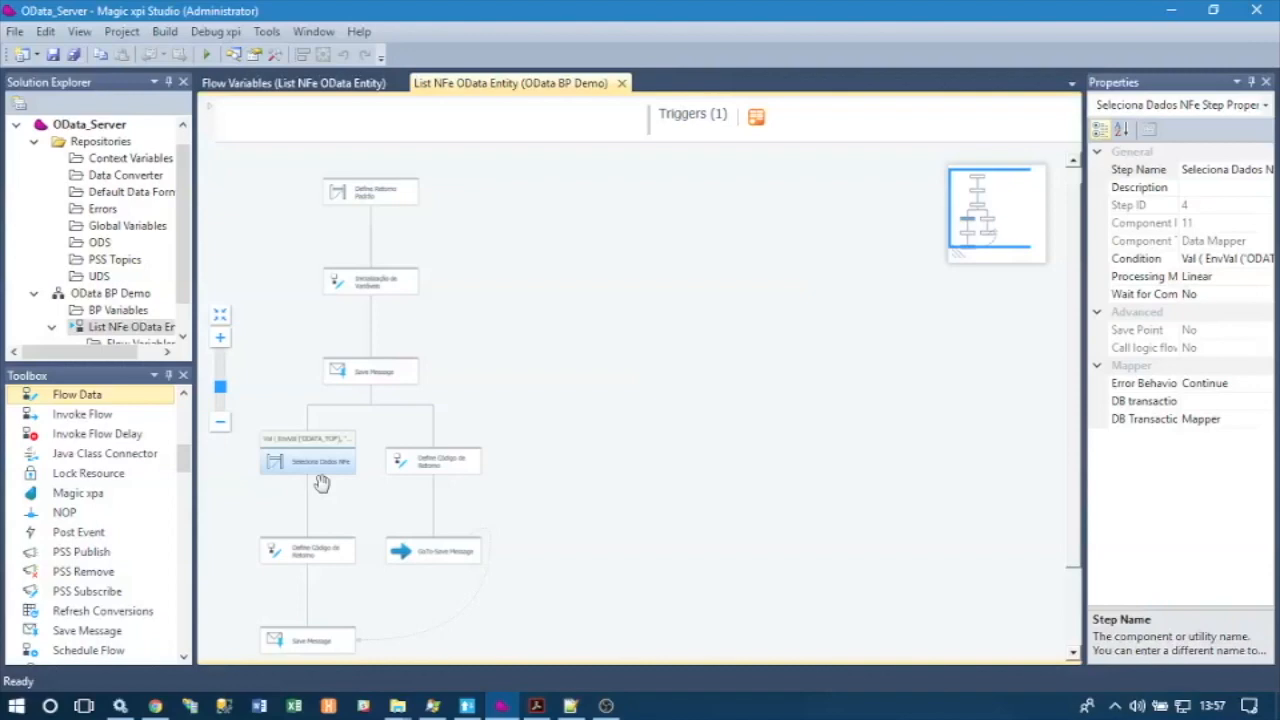
scroll(322, 485, down, 1)
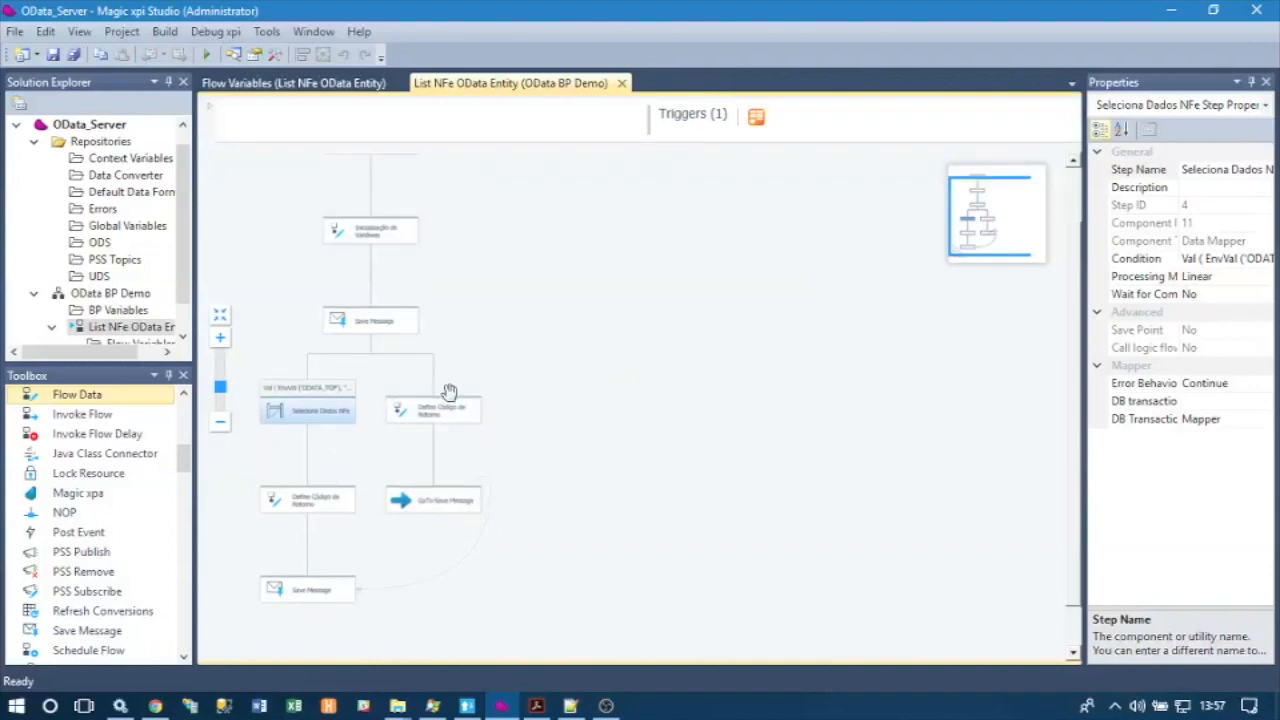
scroll(449, 391, up, 1)
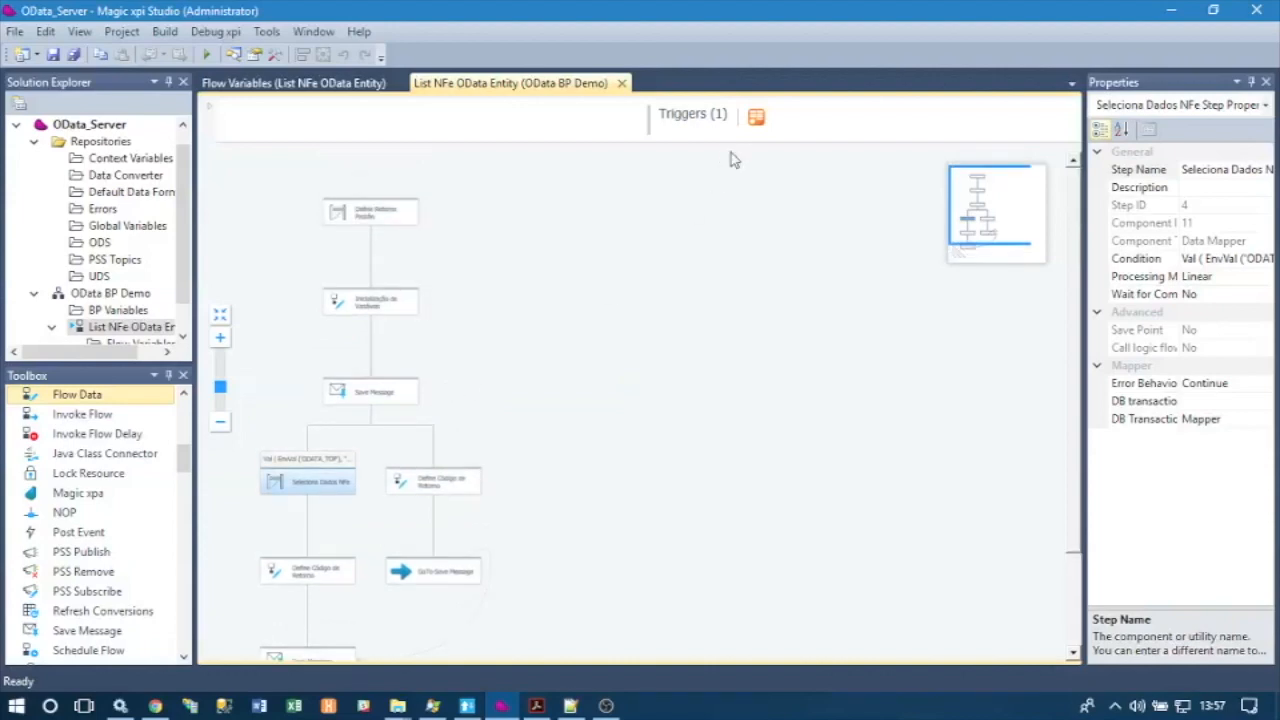
click(758, 118)
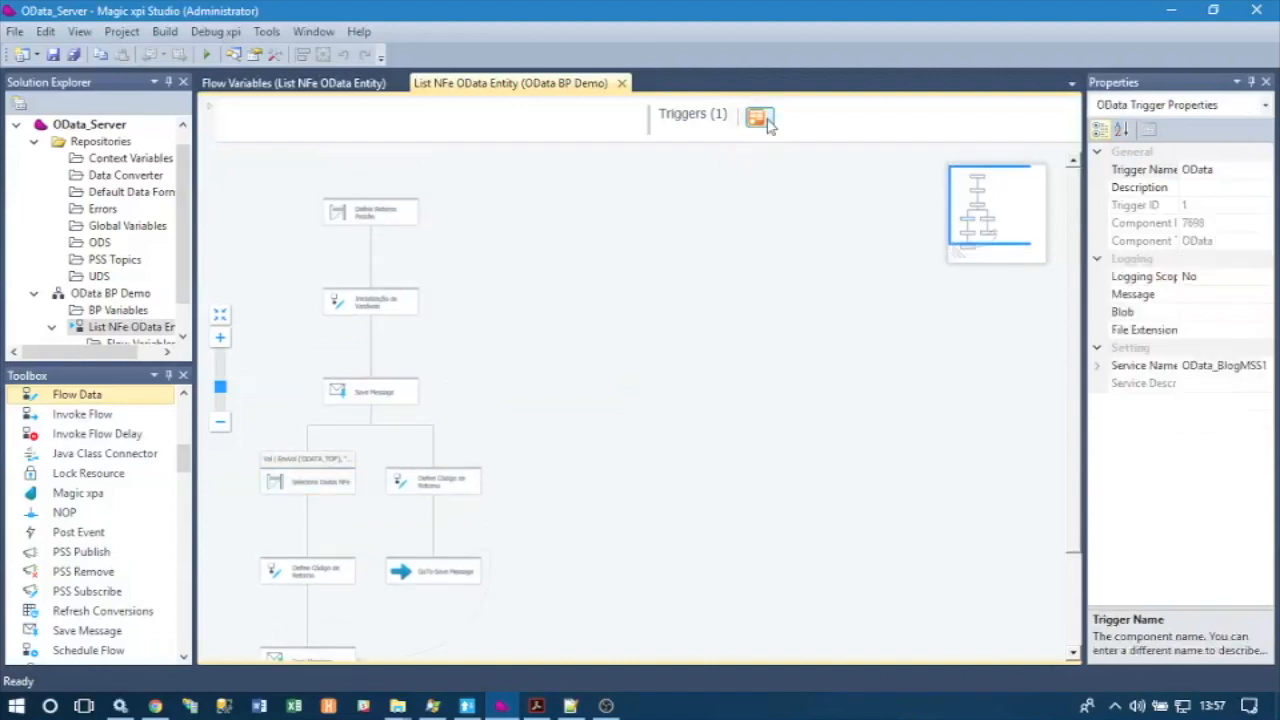
double_click(768, 120)
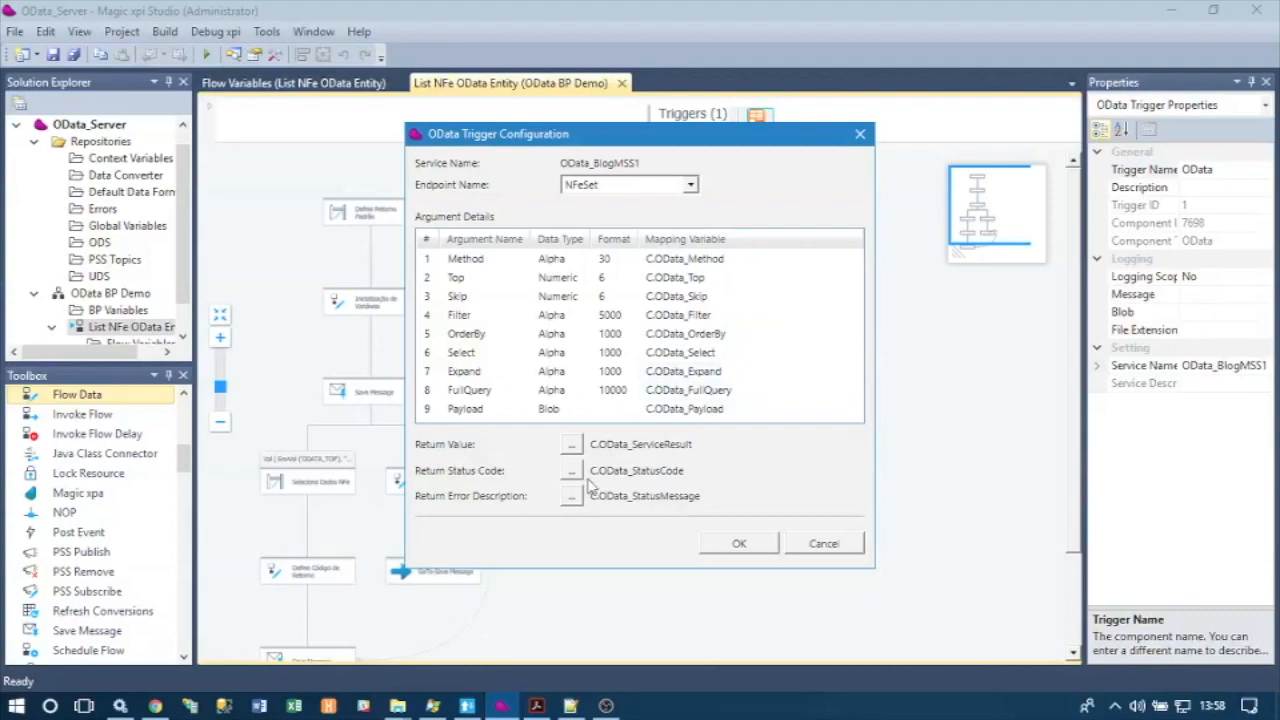
click(824, 544)
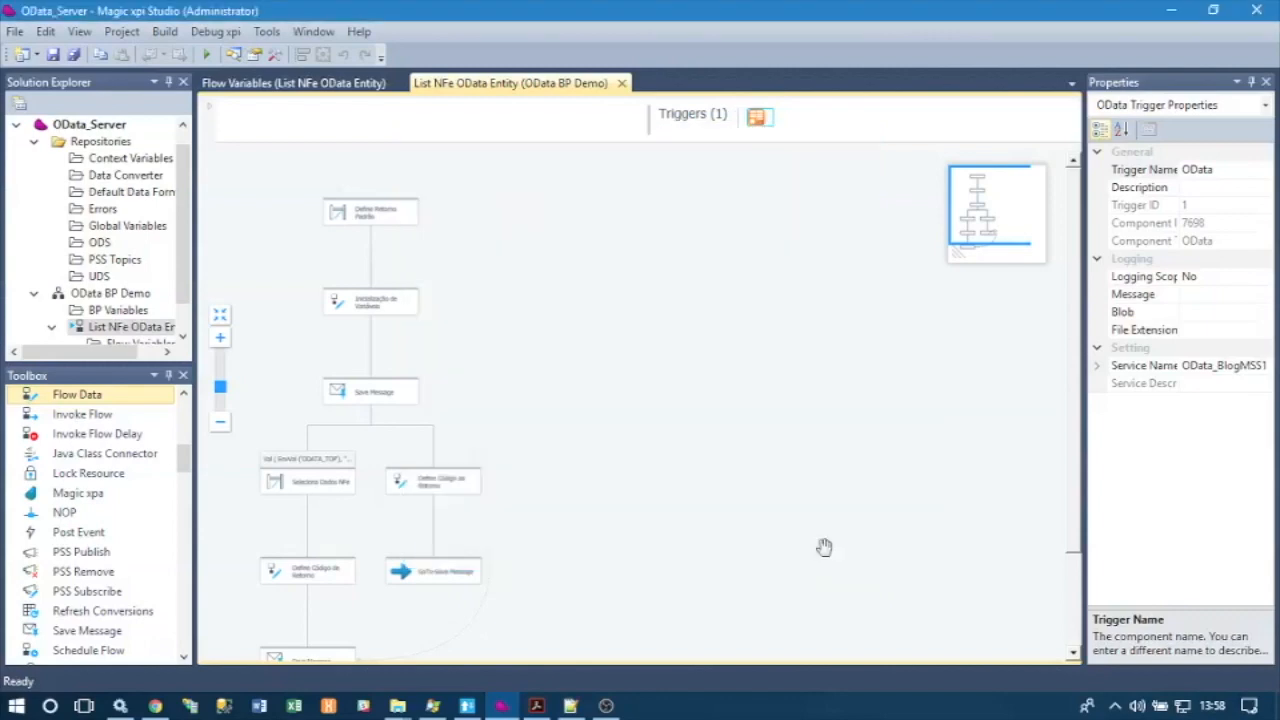
Examine the condition expression of the Seleciona Dados NFe step without changing it
click(327, 487)
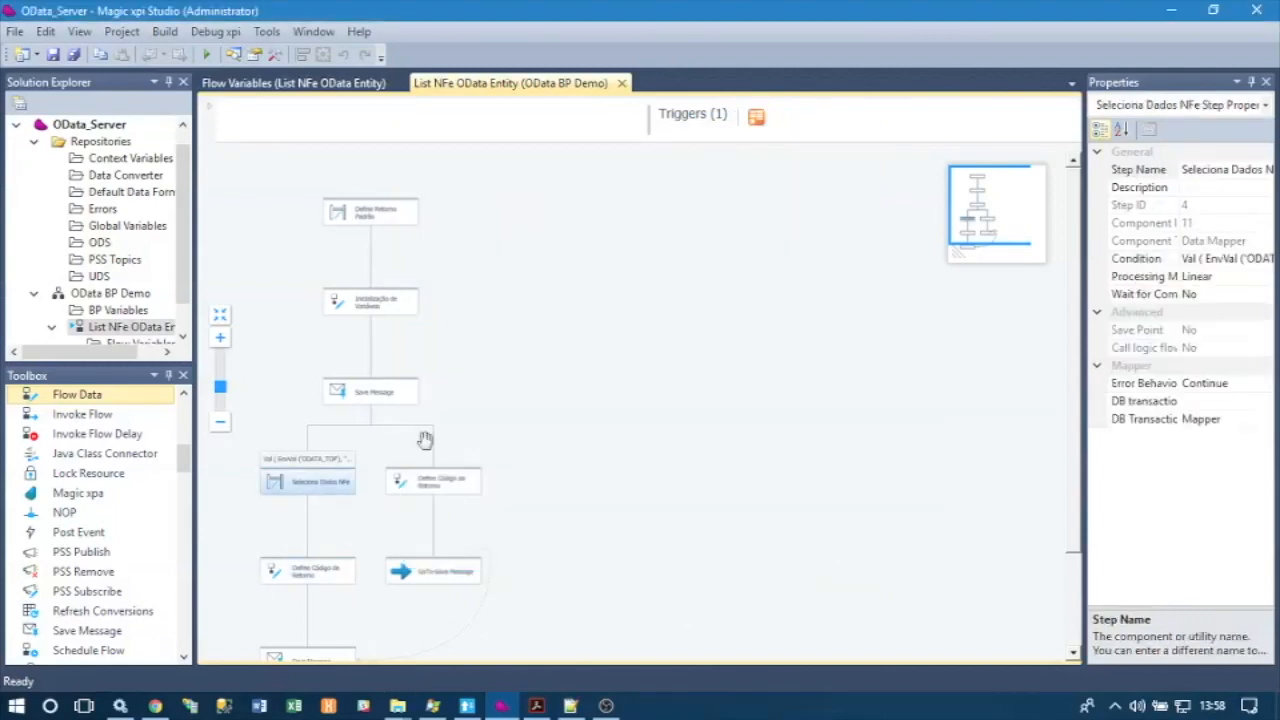
right_click(327, 490)
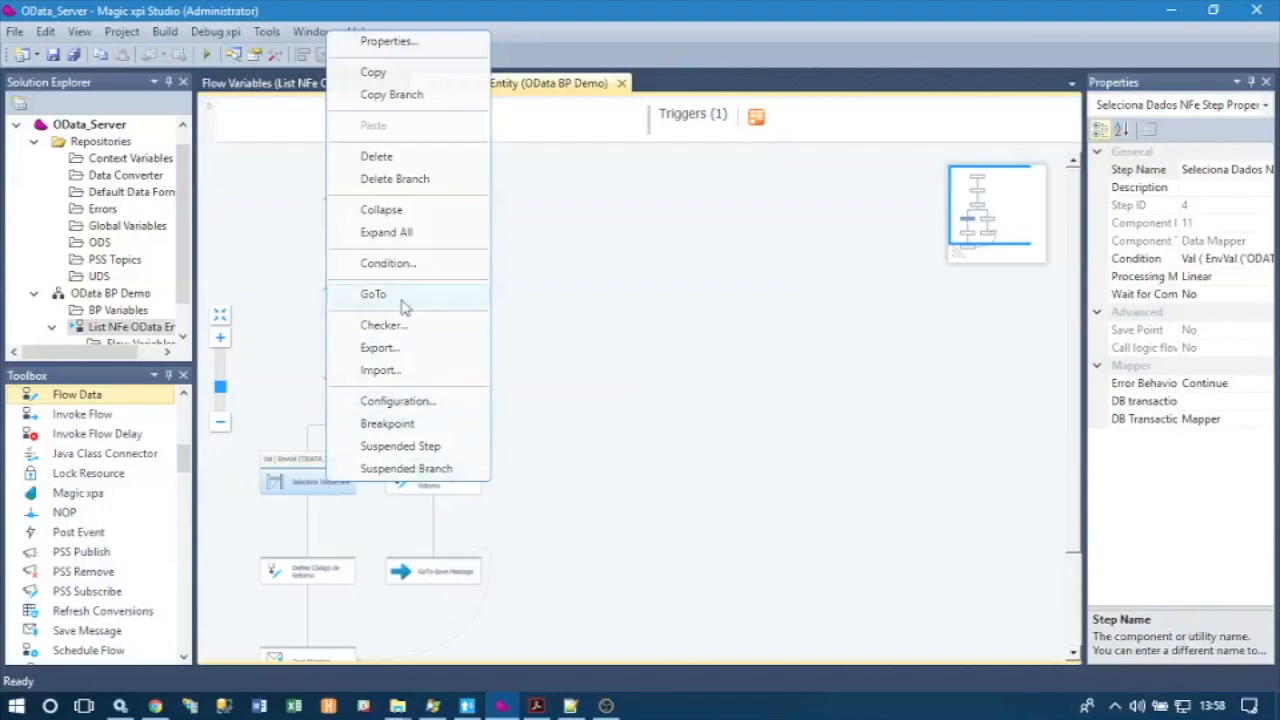
click(398, 264)
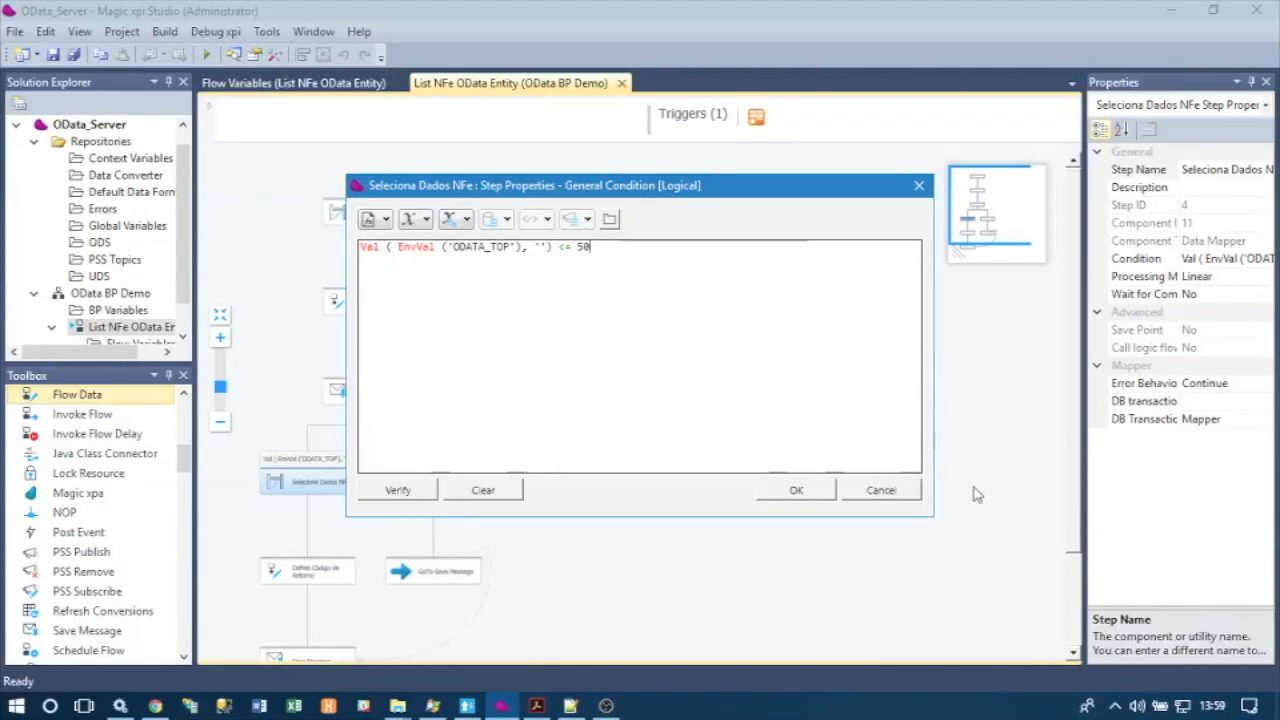
click(888, 492)
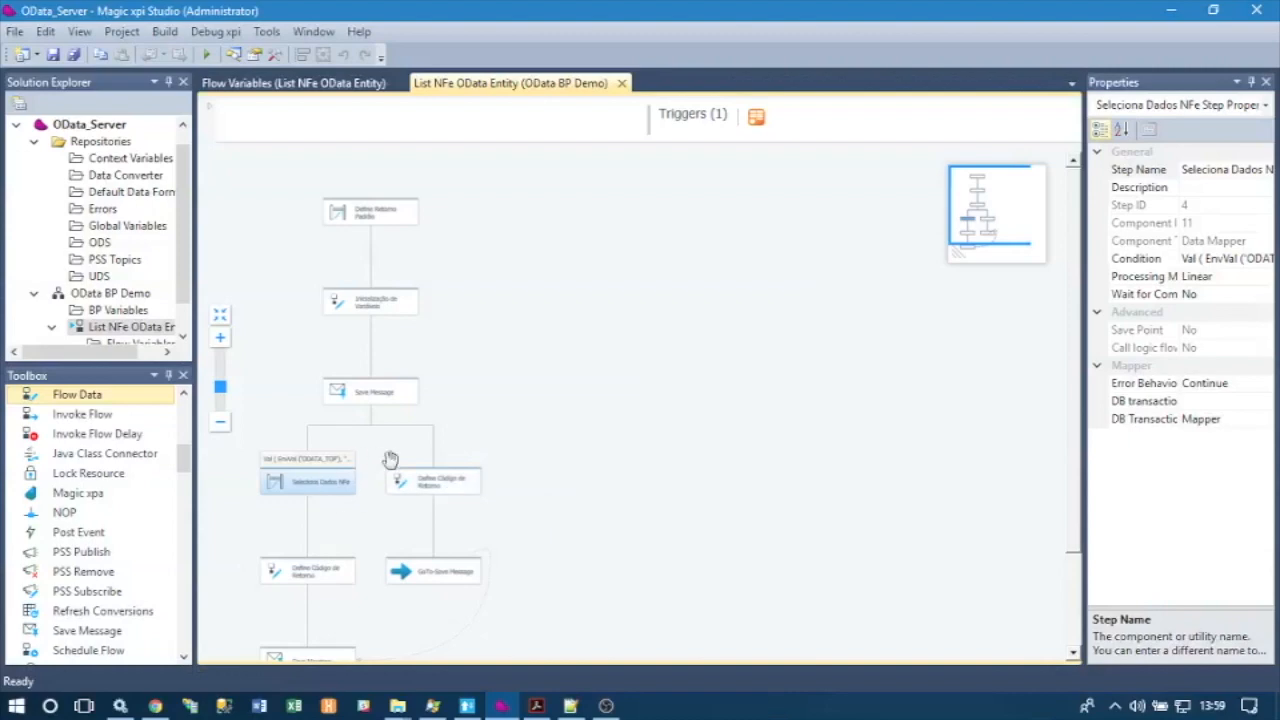
Examine the status code and status message expressions of the Define Código de Retorno step that precedes GoTo Save Message
double_click(433, 486)
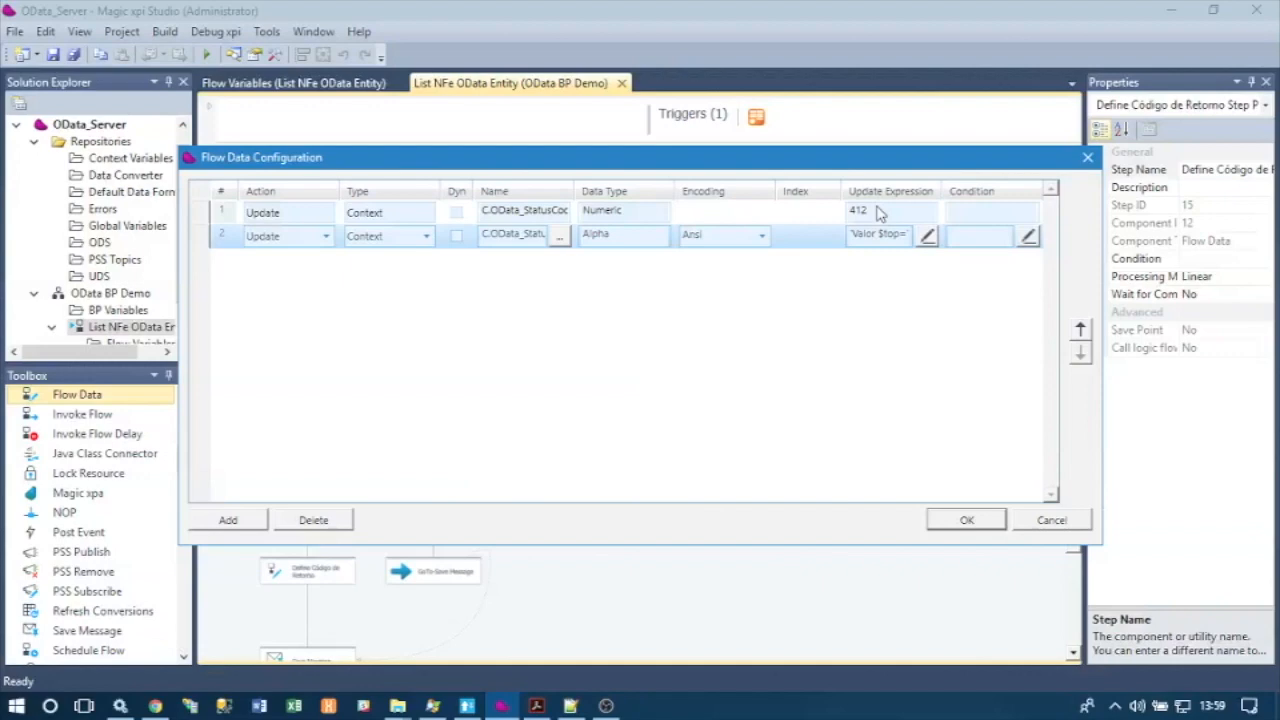
click(927, 236)
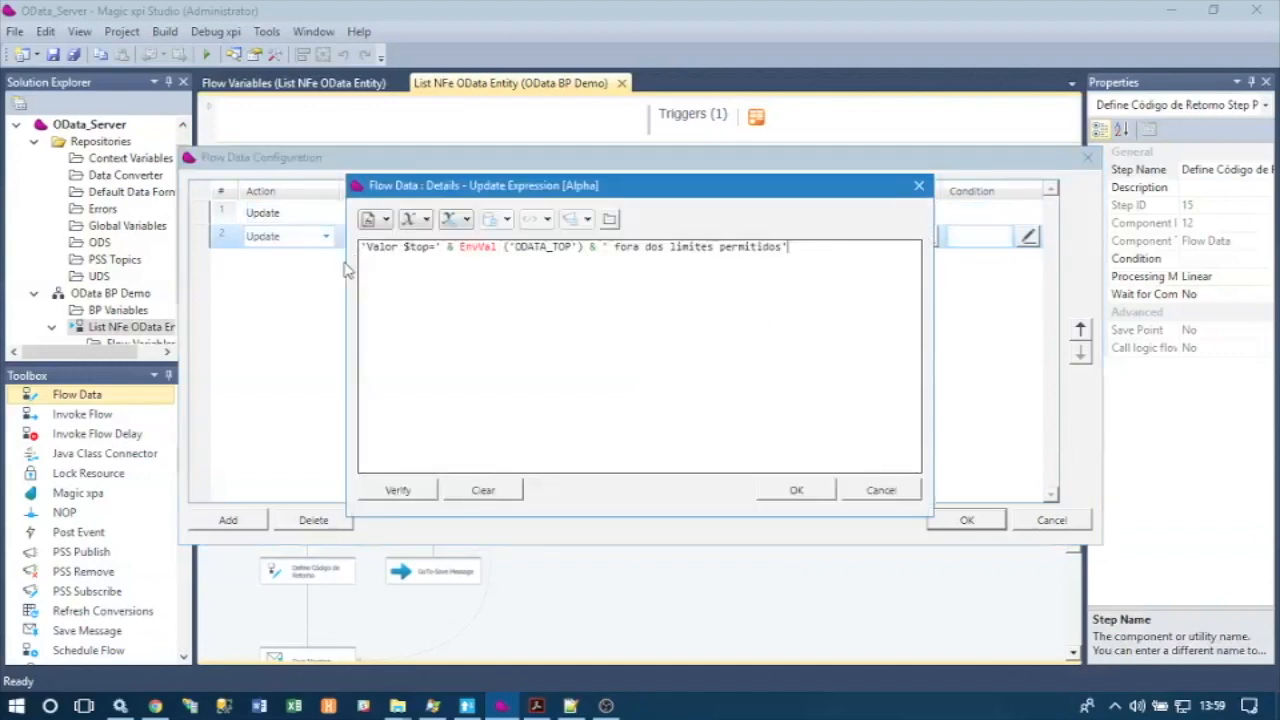
click(841, 250)
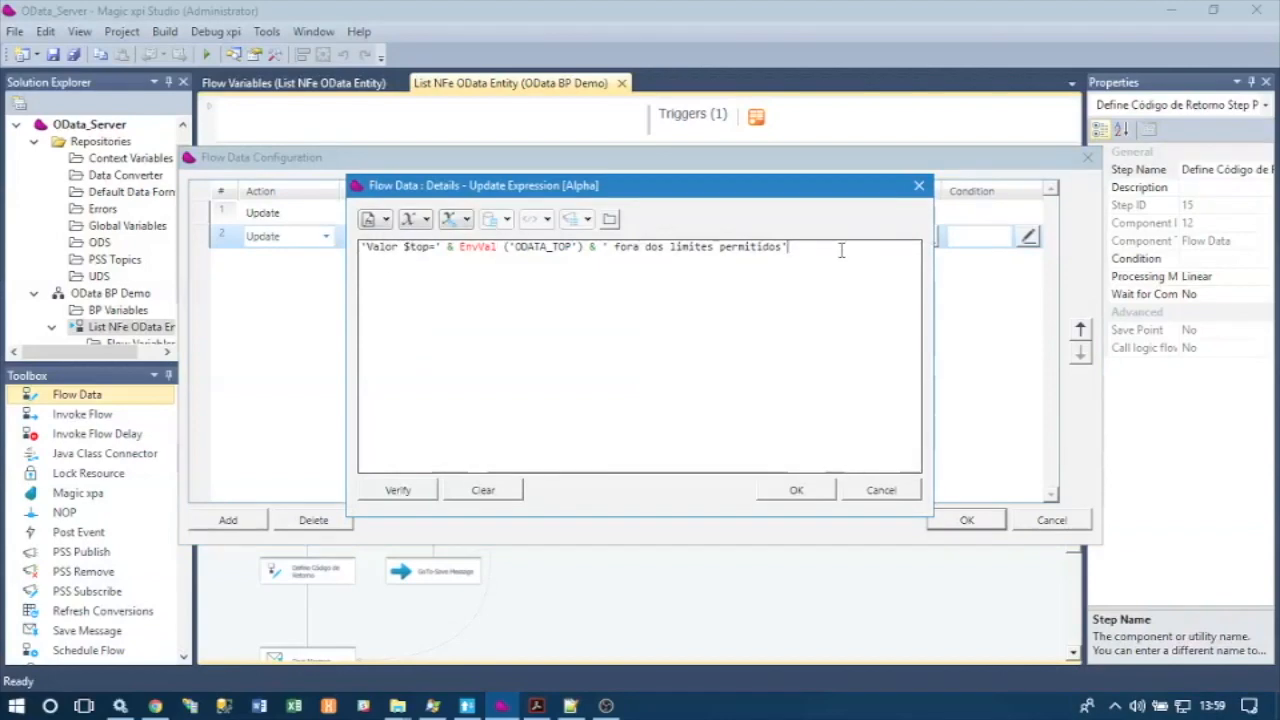
click(886, 492)
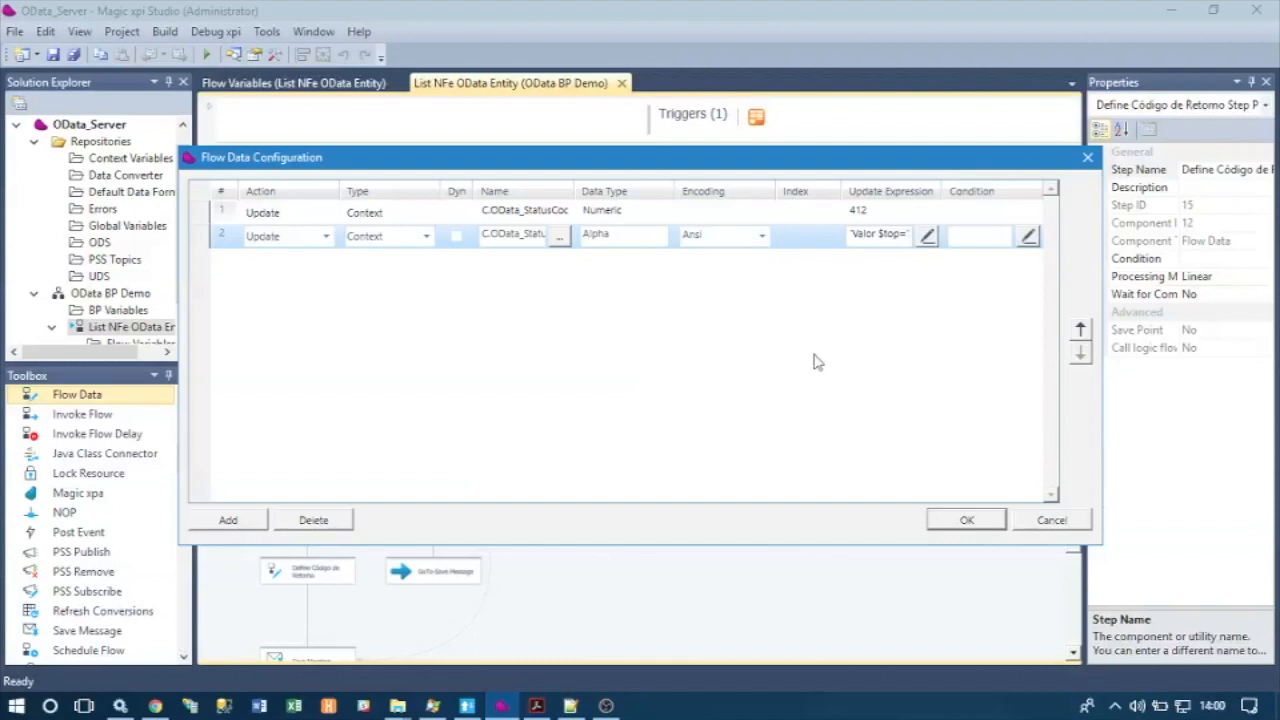
click(879, 217)
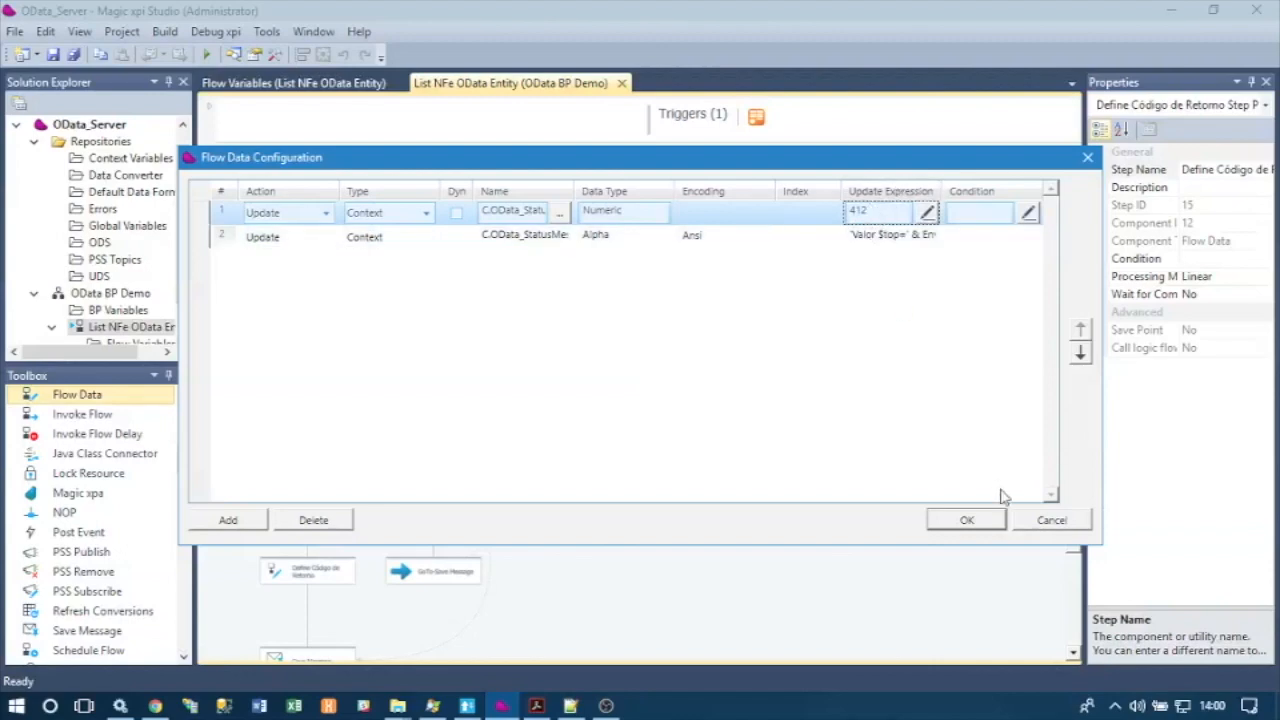
click(1064, 526)
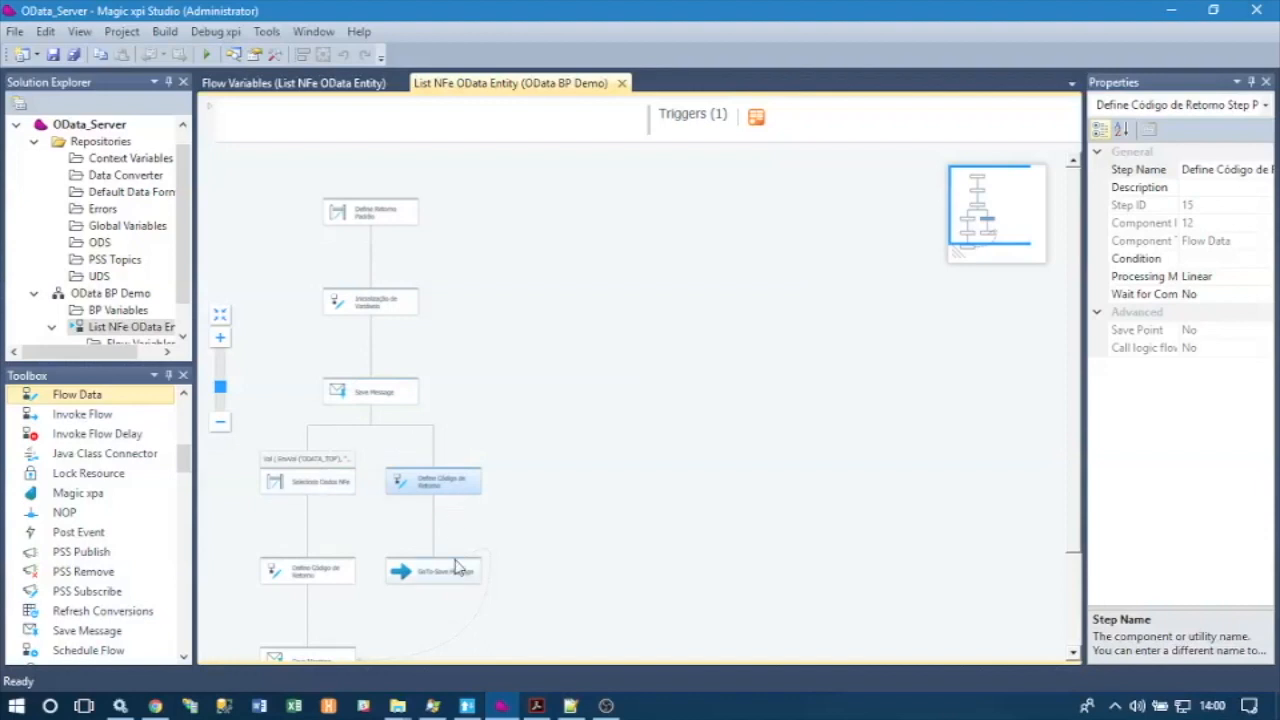
Look over the flow's remaining steps and switch back to the blog article in the browser
scroll(312, 484, down, 3)
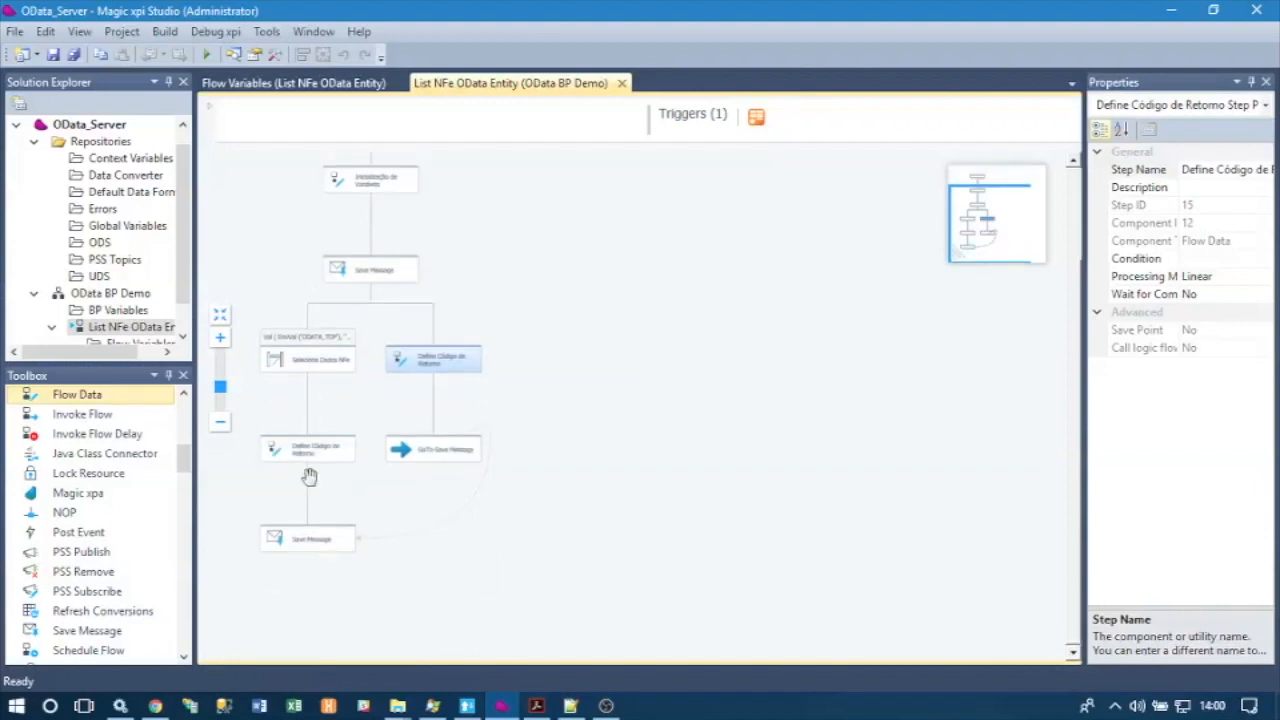
scroll(432, 445, up, 3)
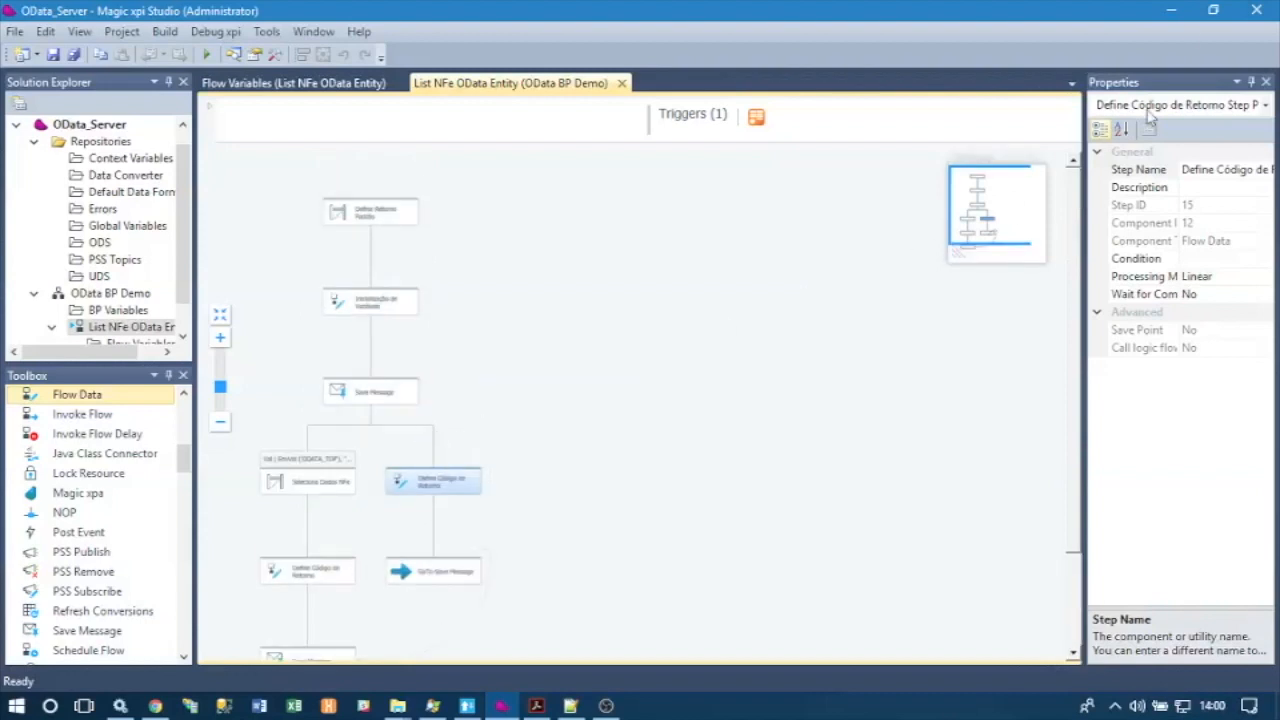
click(1172, 10)
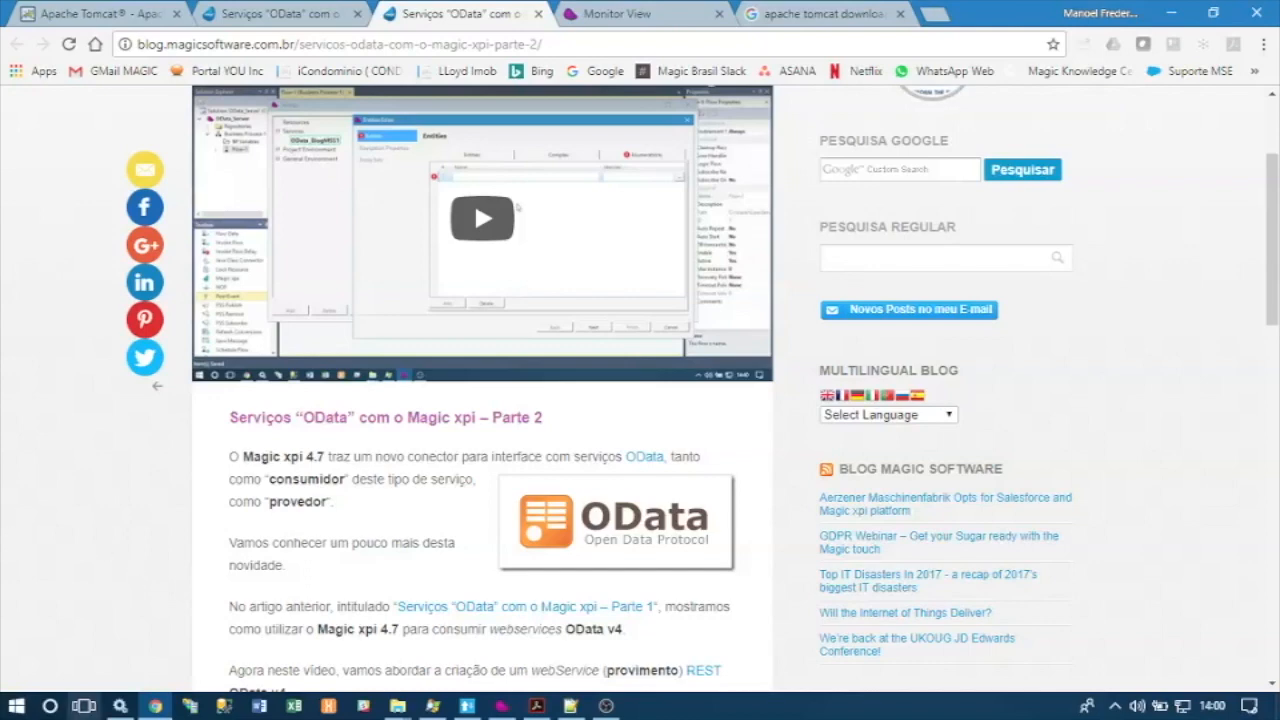
click(506, 708)
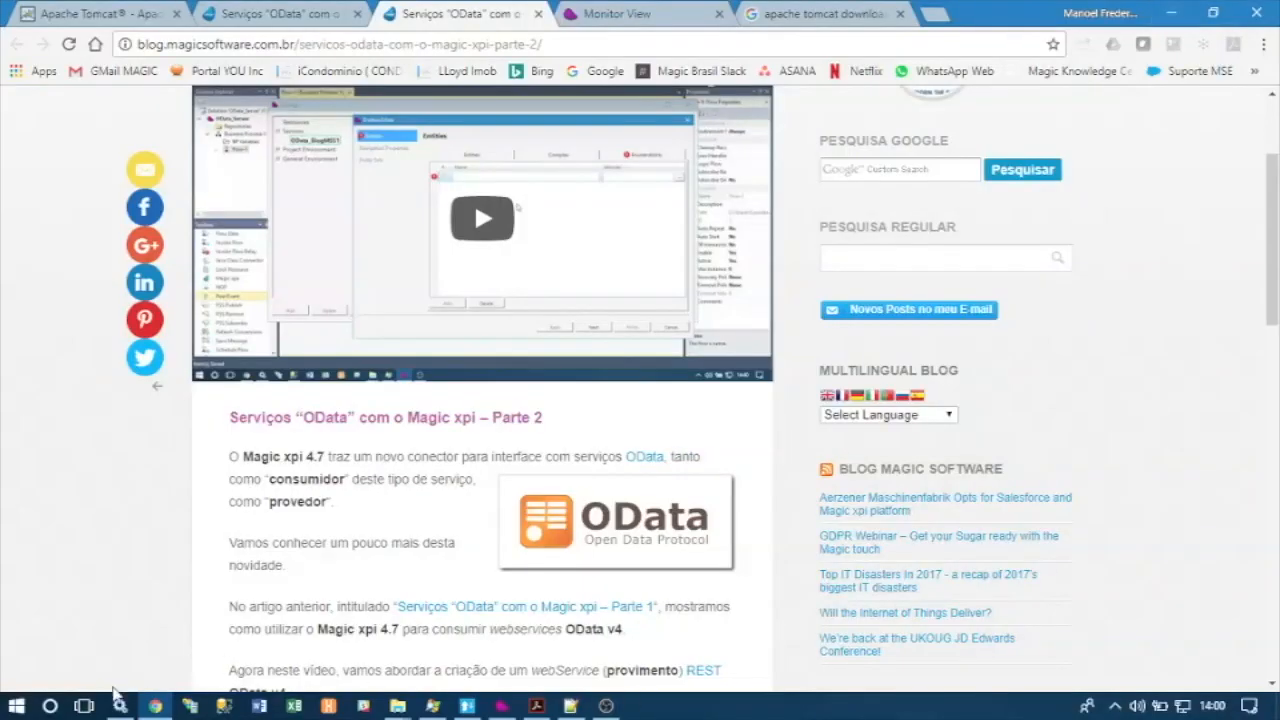
Open Notepad through the Windows Run command and write "> Apache TomCat" as the first line of the note
click(16, 706)
click(378, 610)
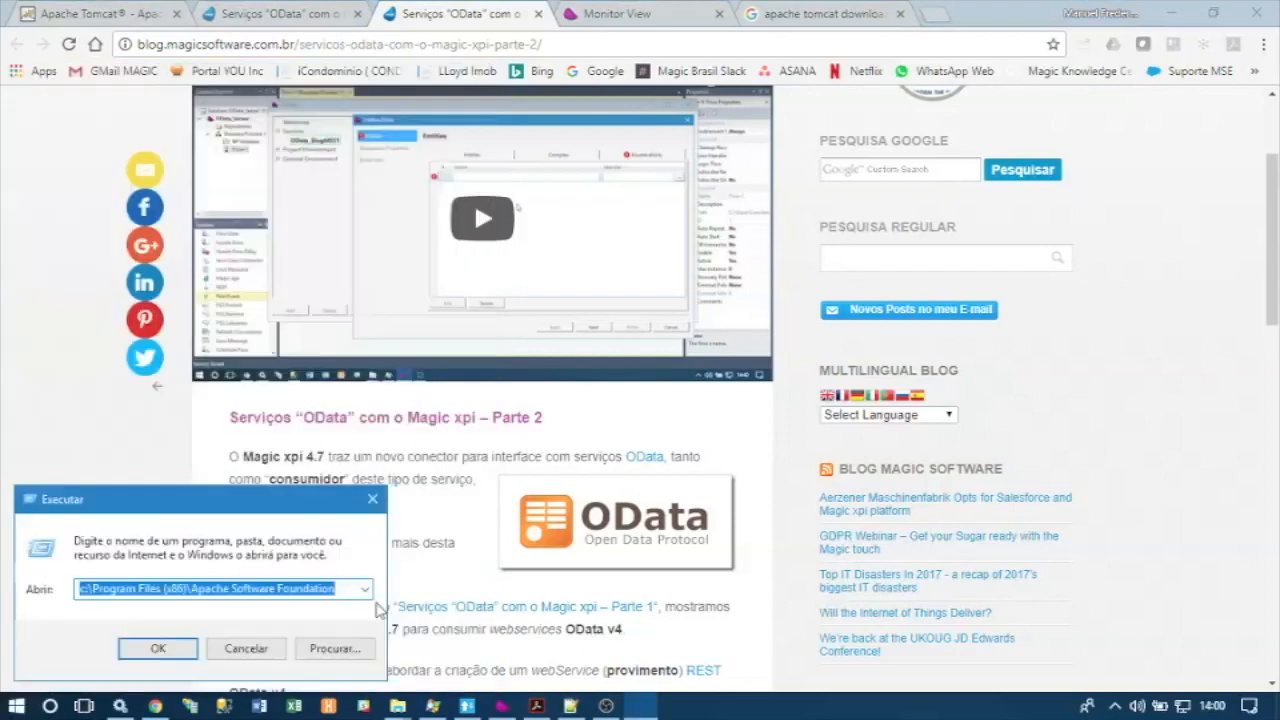
text(Notepad)
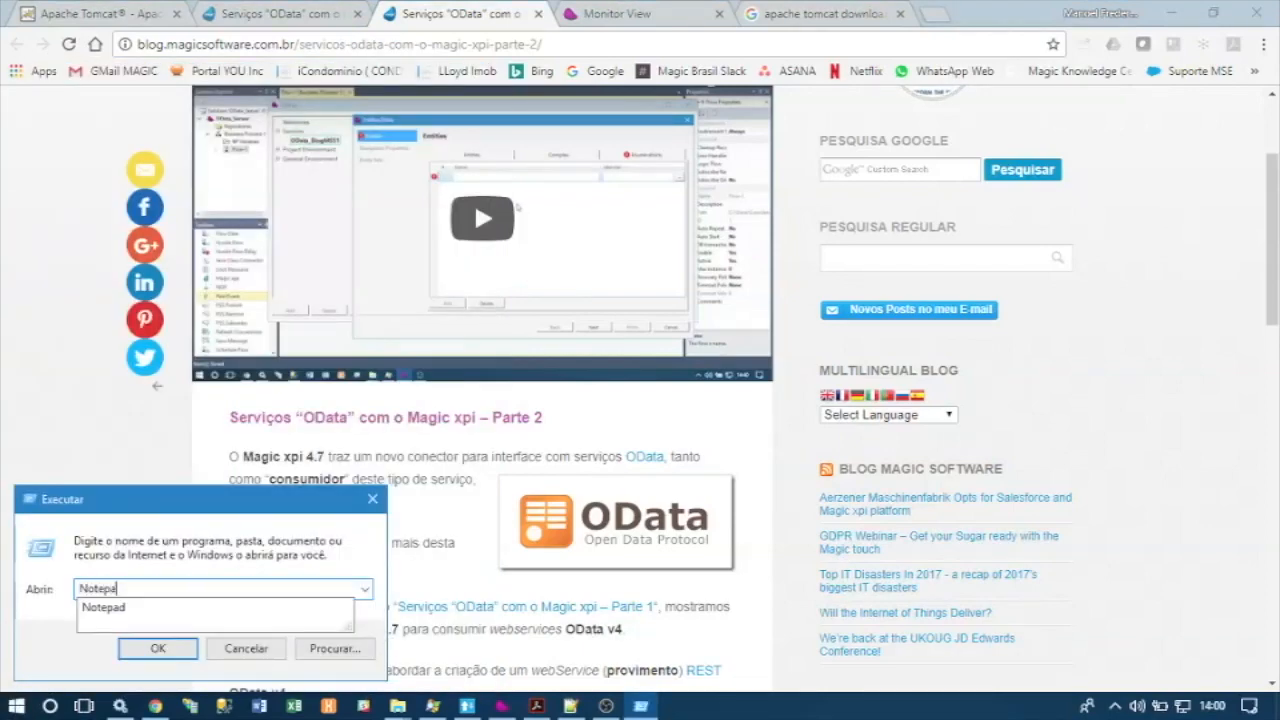
key(Return)
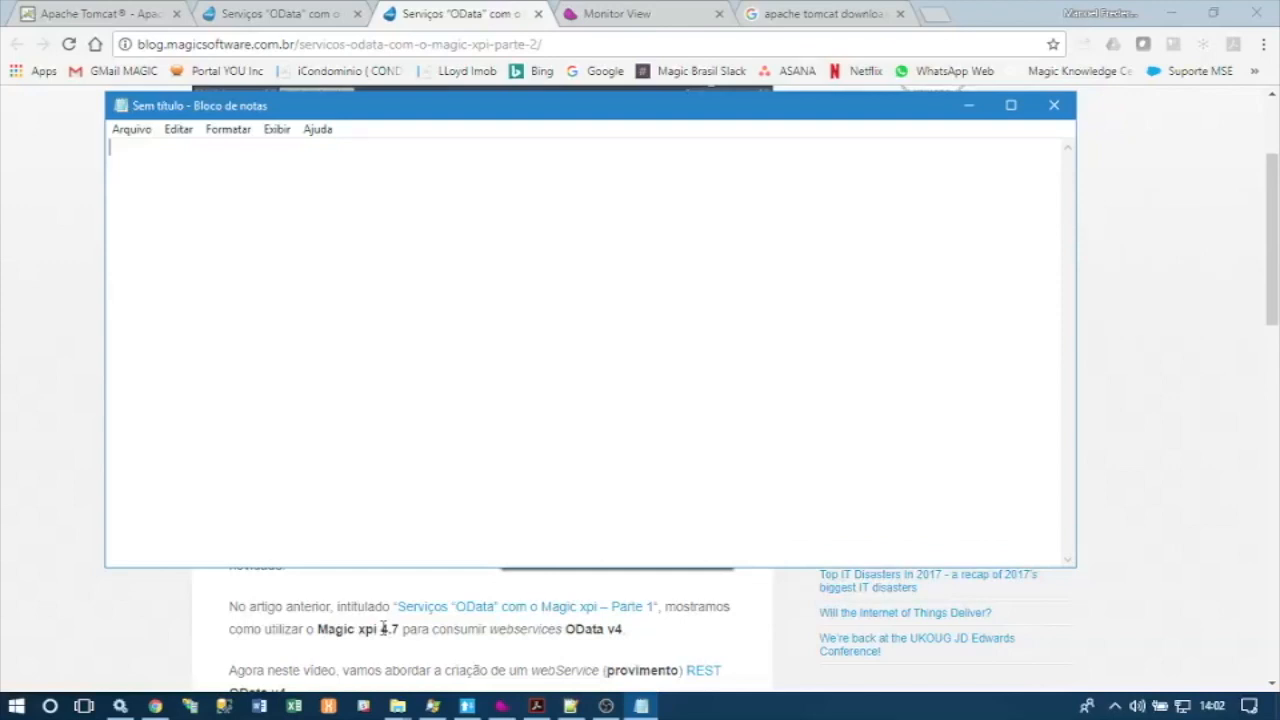
text(> Apache TomCat)
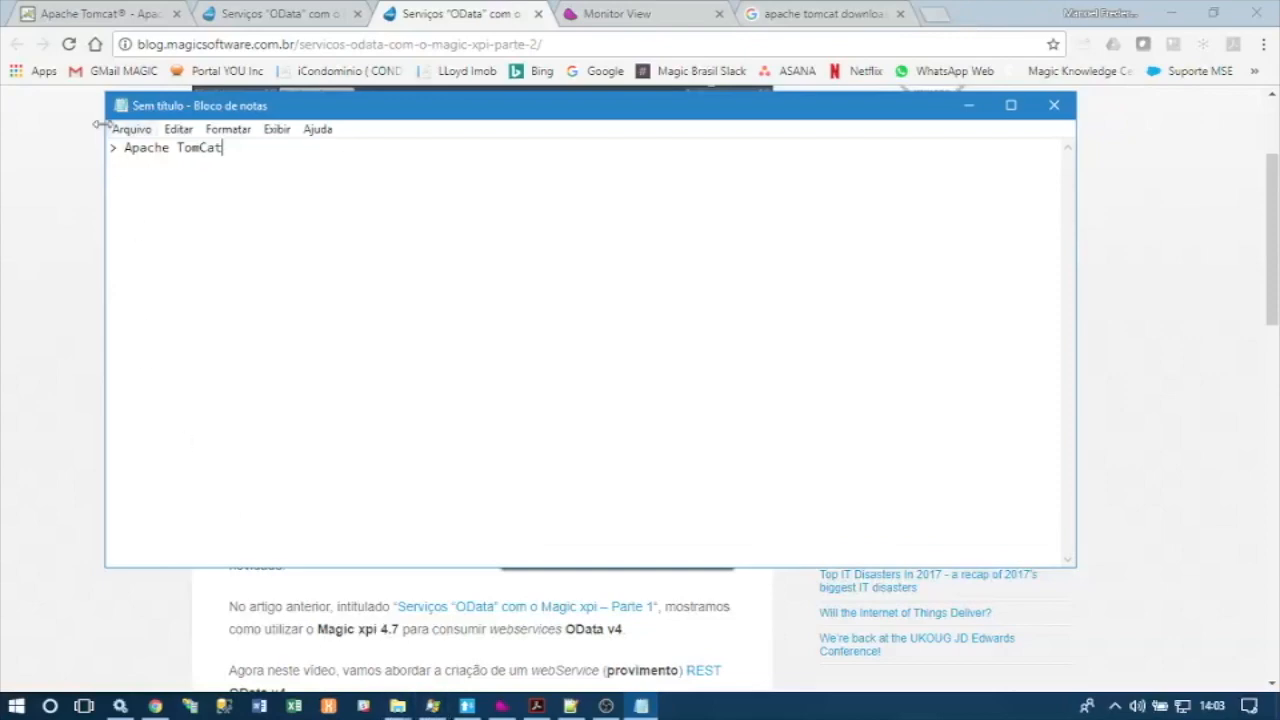
Switch to the Apache Tomcat 9 download page in the browser and look over its binary distributions
click(92, 16)
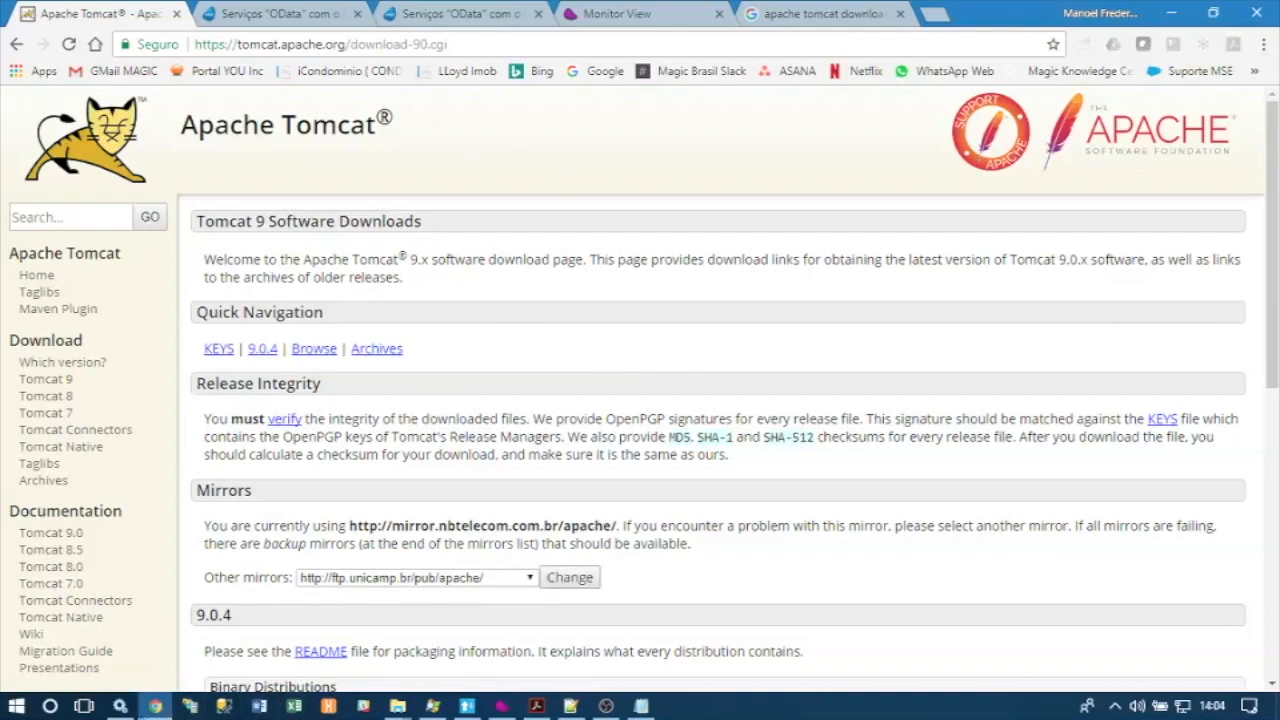
mouse_move(125, 708)
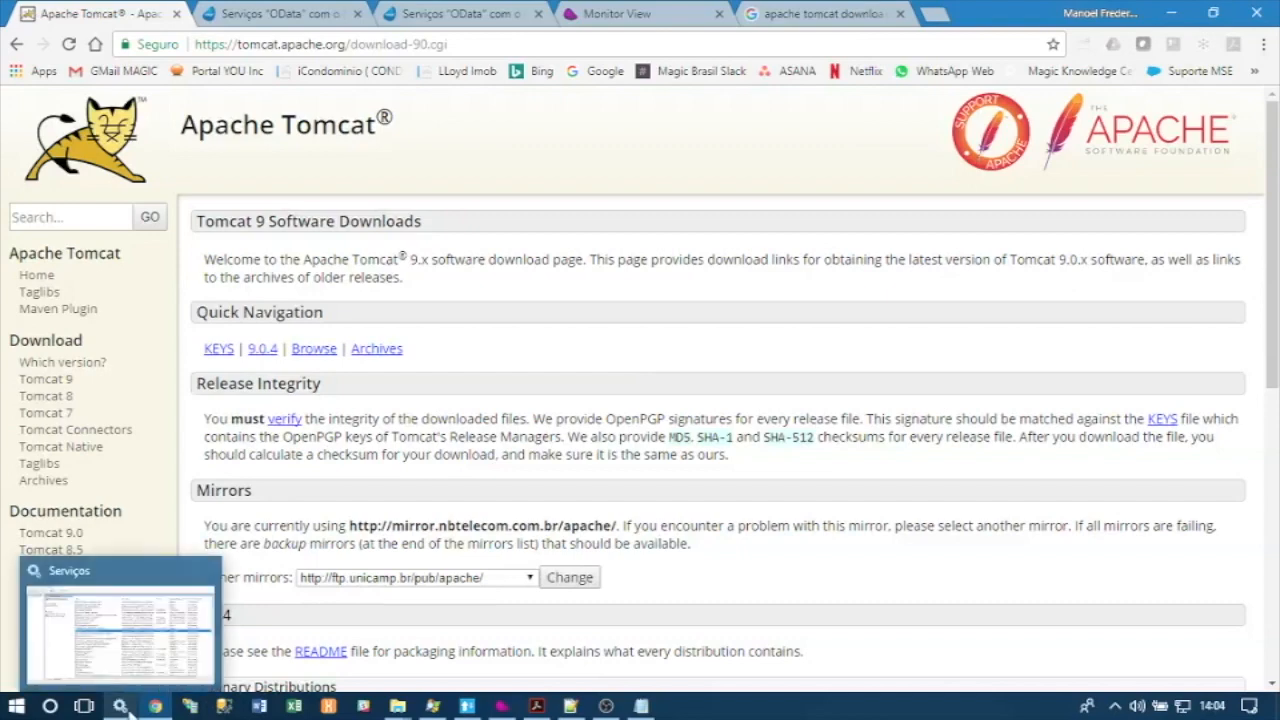
scroll(462, 425, down, 4)
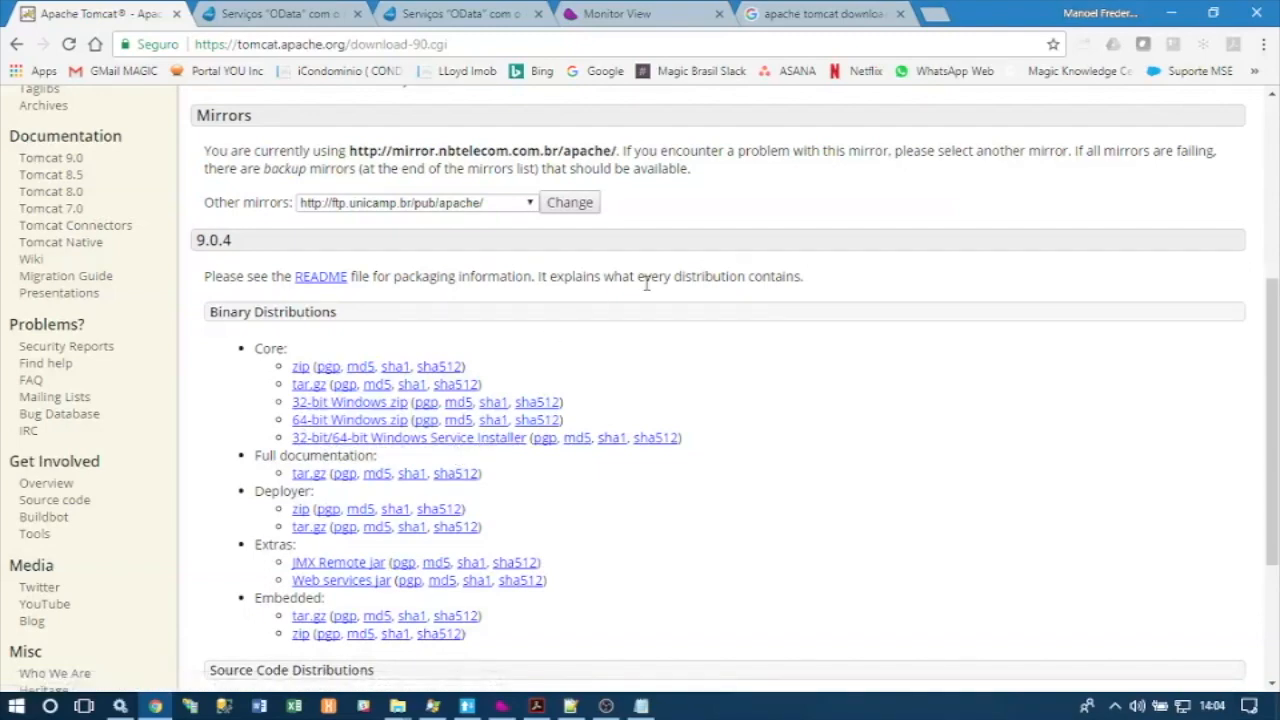
Switch to Windows Services and copy the Tomcat 9.0 installation folder path from the Apache Tomcat service's executable path, leaving its properties unchanged
key(alt+Tab)
key(alt+Tab)
click(120, 706)
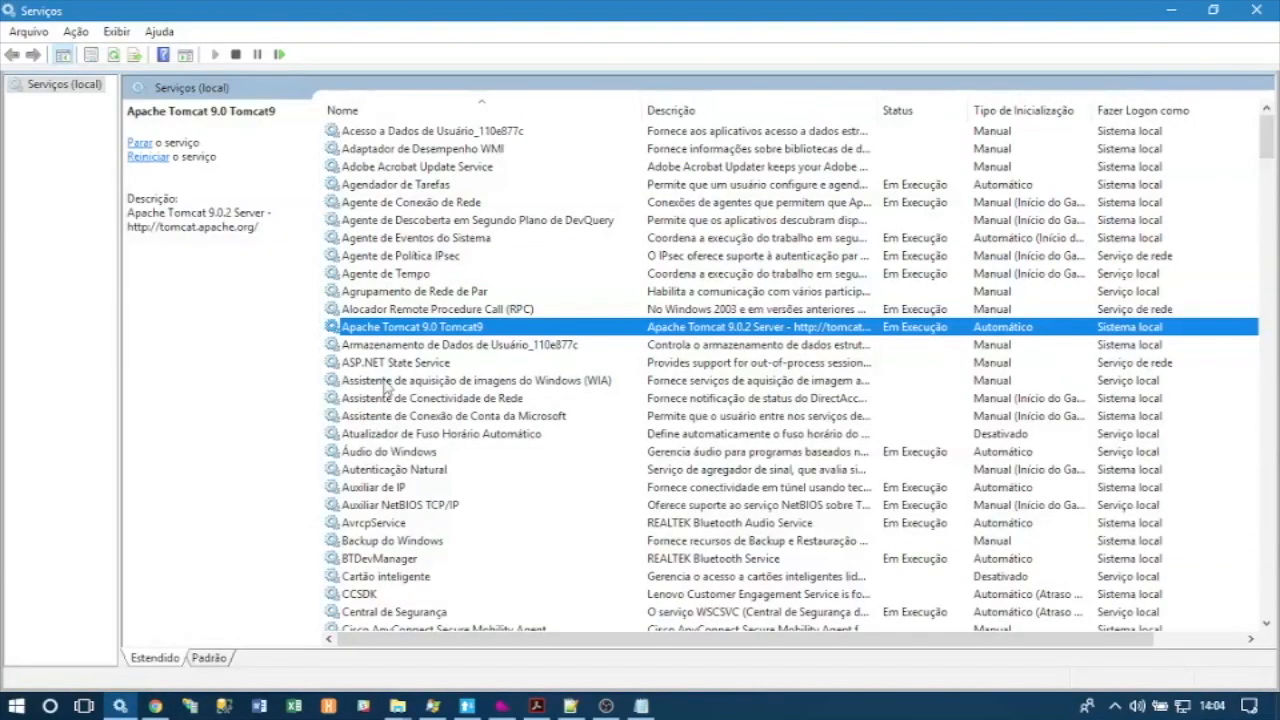
double_click(417, 330)
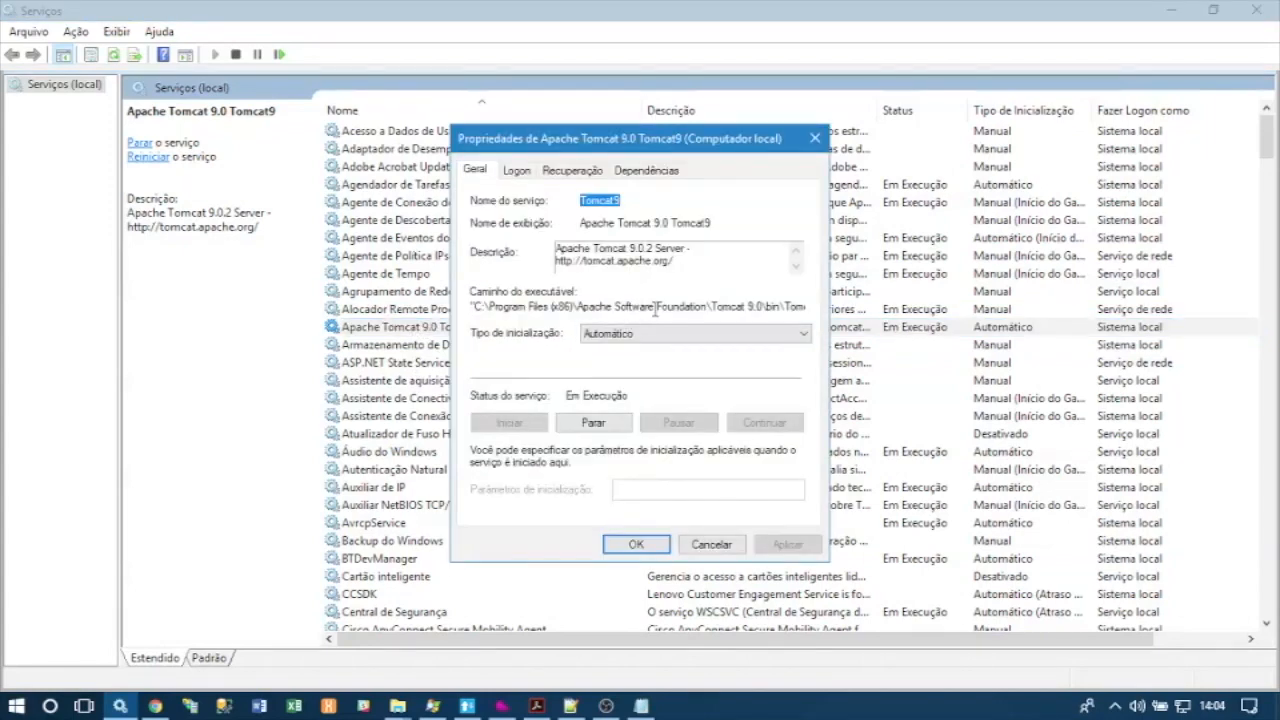
drag(476, 308, 762, 311)
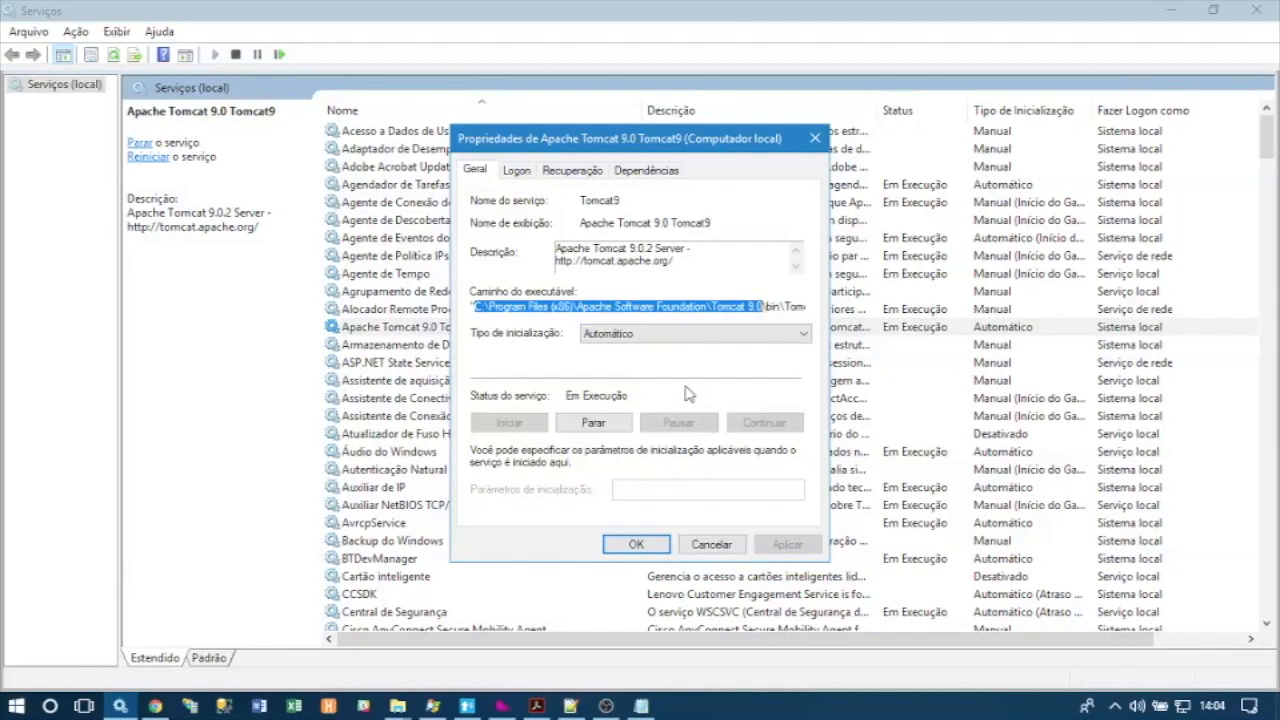
click(711, 544)
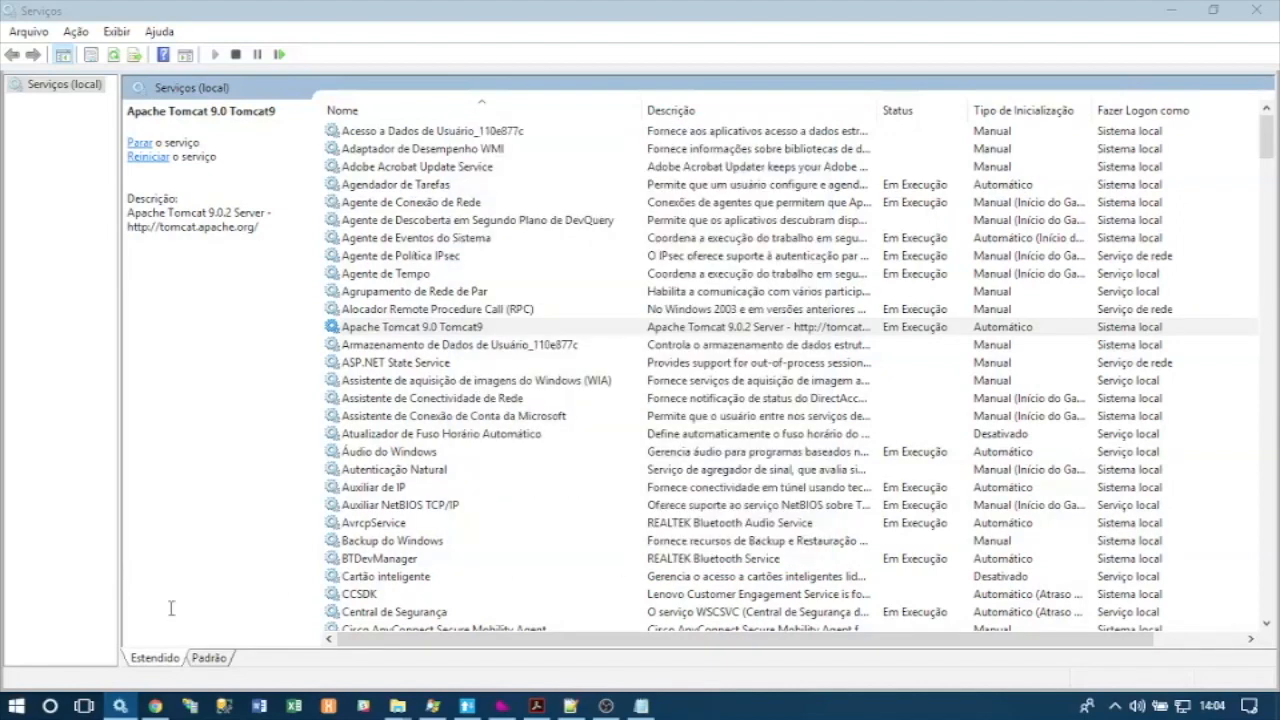
Open the Tomcat 9.0 installation folder by running the copied path with the Windows Run command
key(super)
click(341, 614)
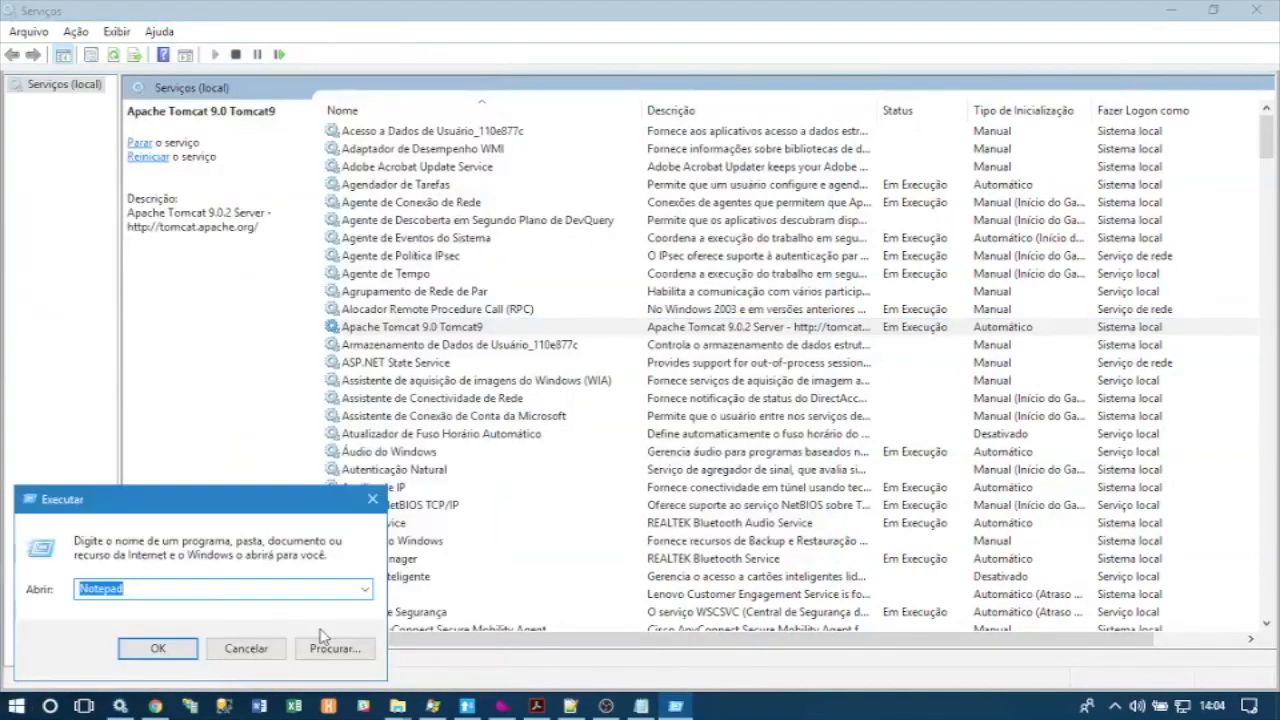
key(ctrl+v)
key(Return)
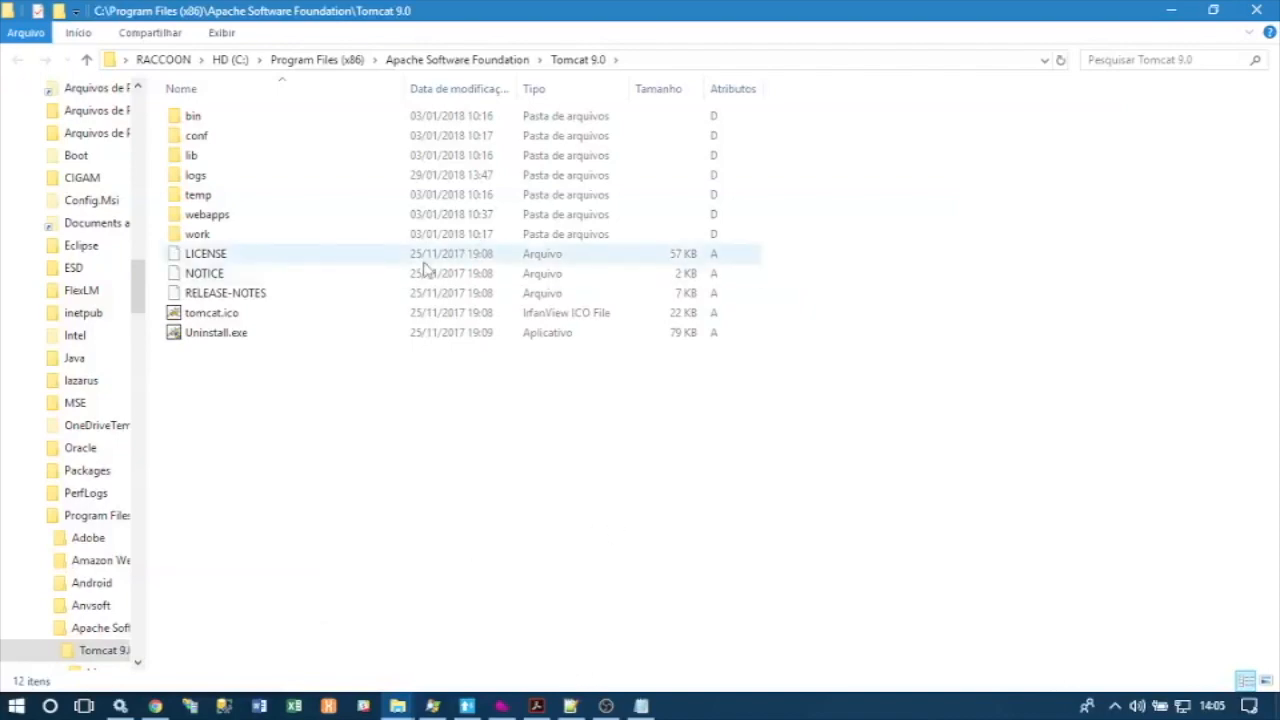
Switch to Process Explorer and examine the TCP/IP listening ports of the Tomcat9.exe process
click(432, 706)
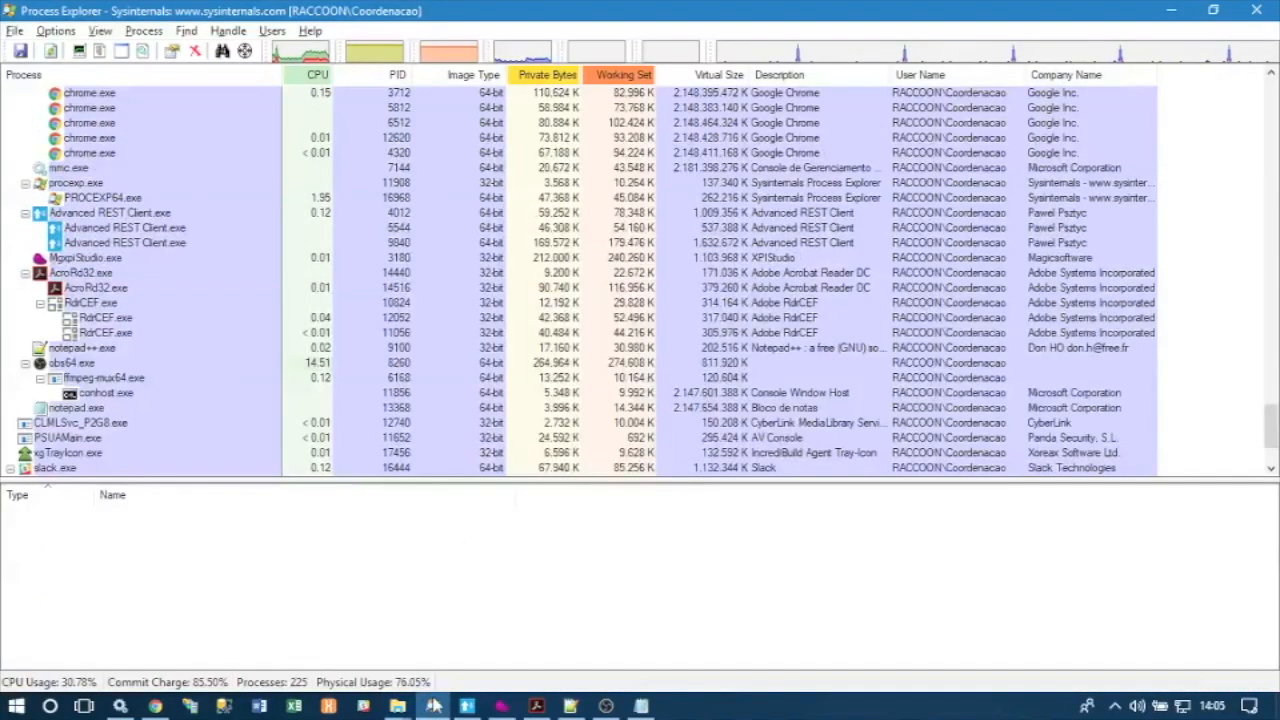
scroll(395, 347, down, 2)
scroll(395, 347, up, 15)
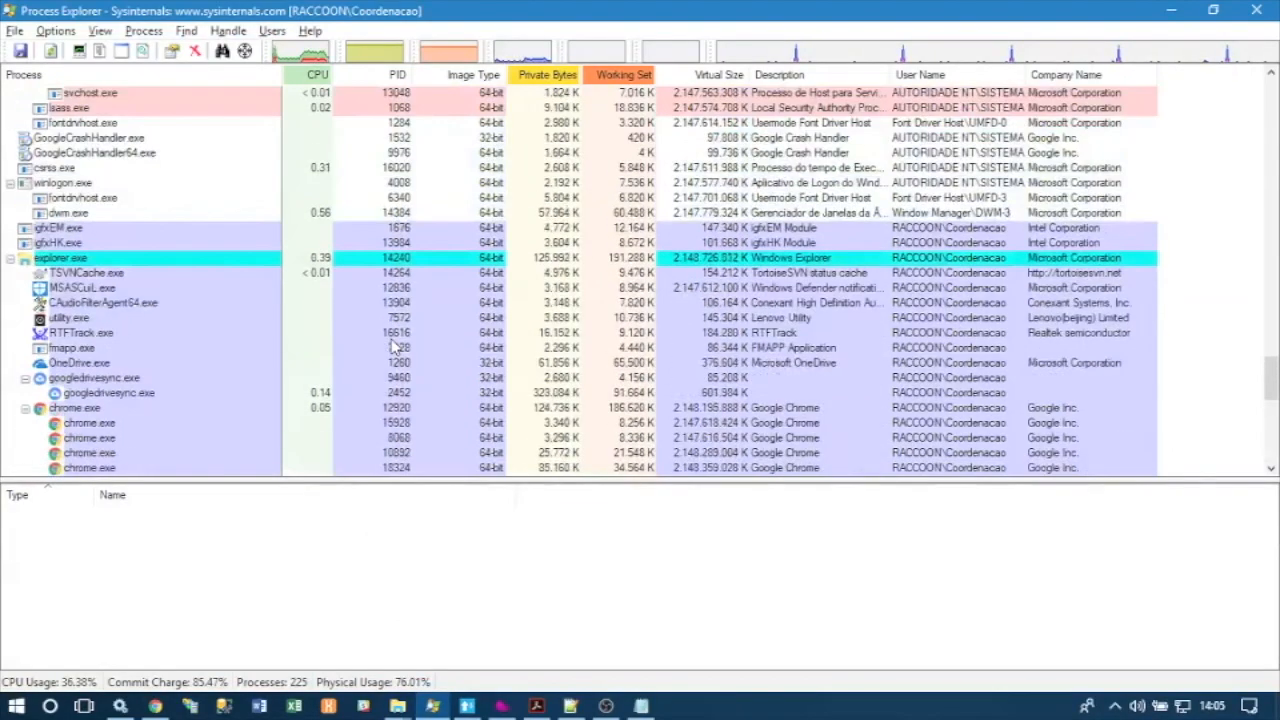
scroll(395, 347, down, 2)
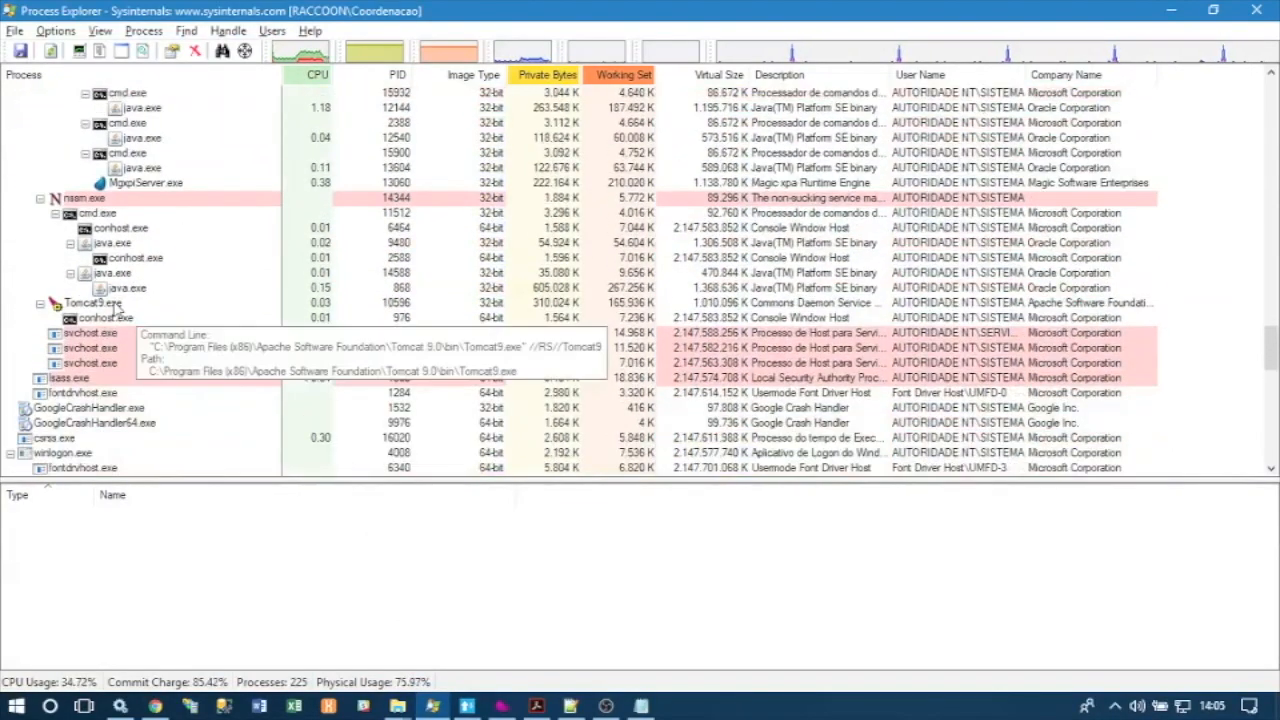
double_click(92, 303)
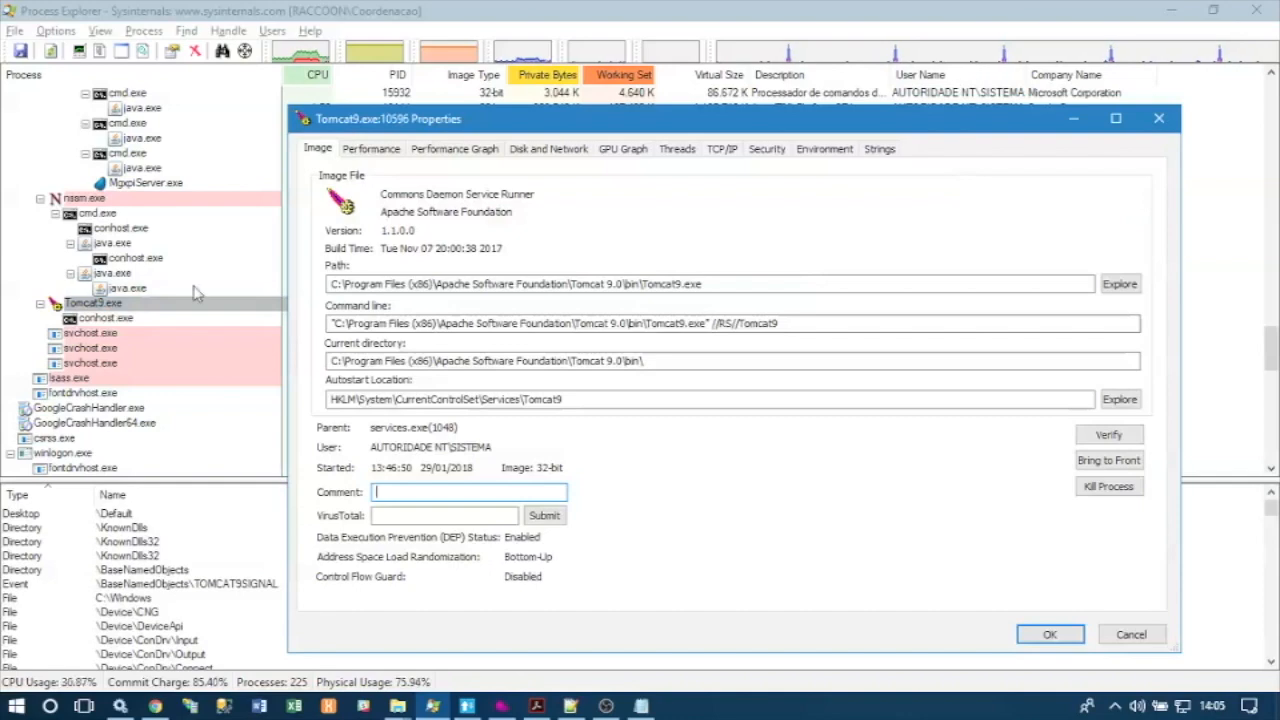
click(722, 149)
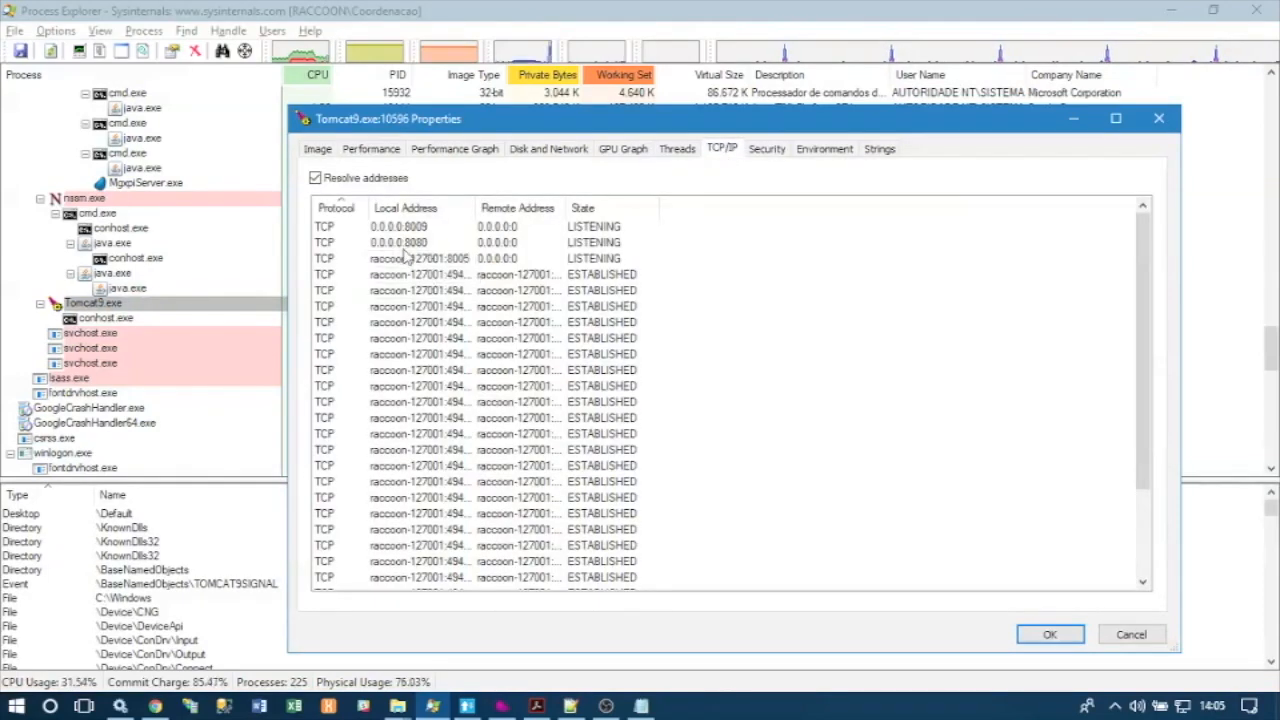
click(1074, 120)
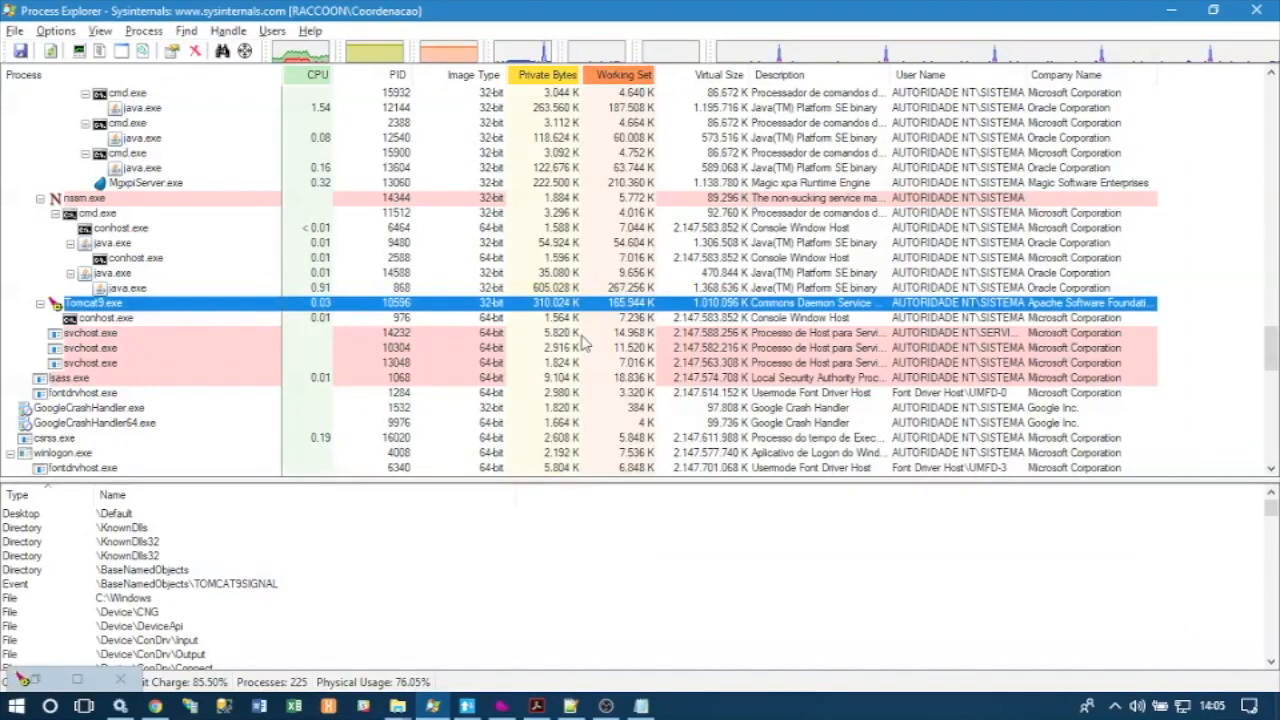
Switch back to Notepad and add the line "> Criar uma pasta generica para ois serviços Magic xpi" below the first
click(641, 706)
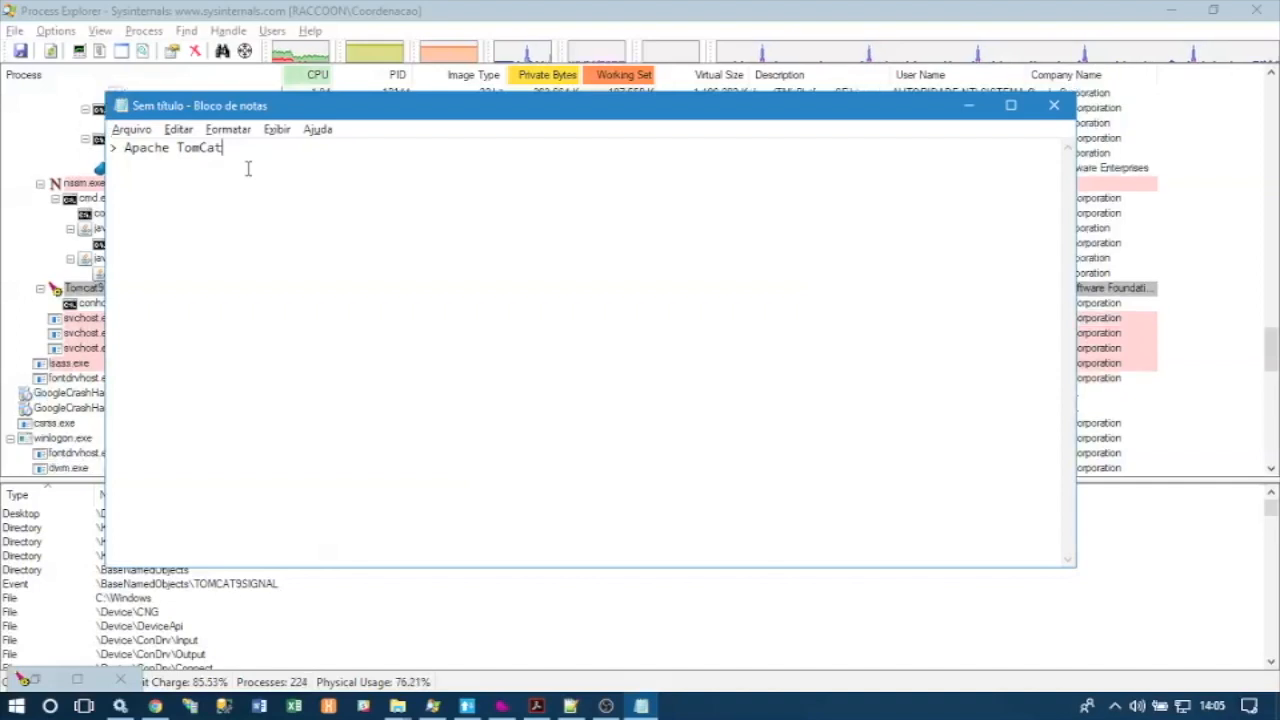
key(Return)
text(> )
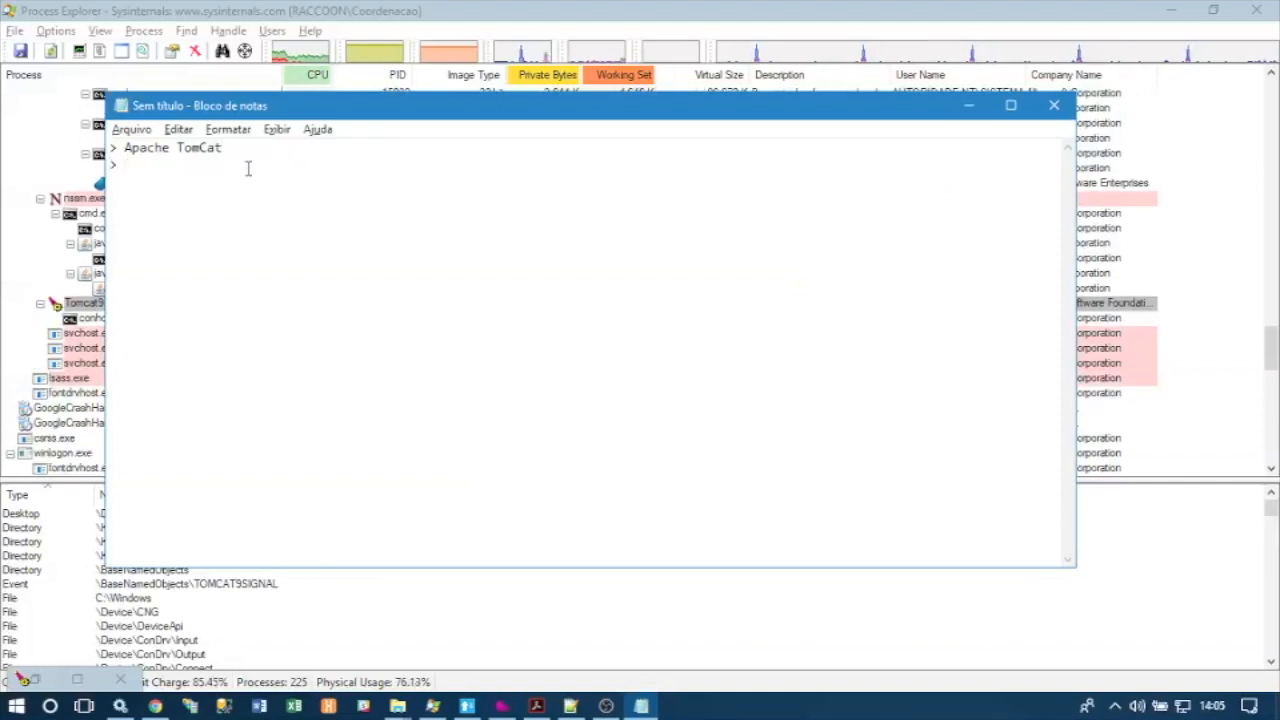
text(Cria)
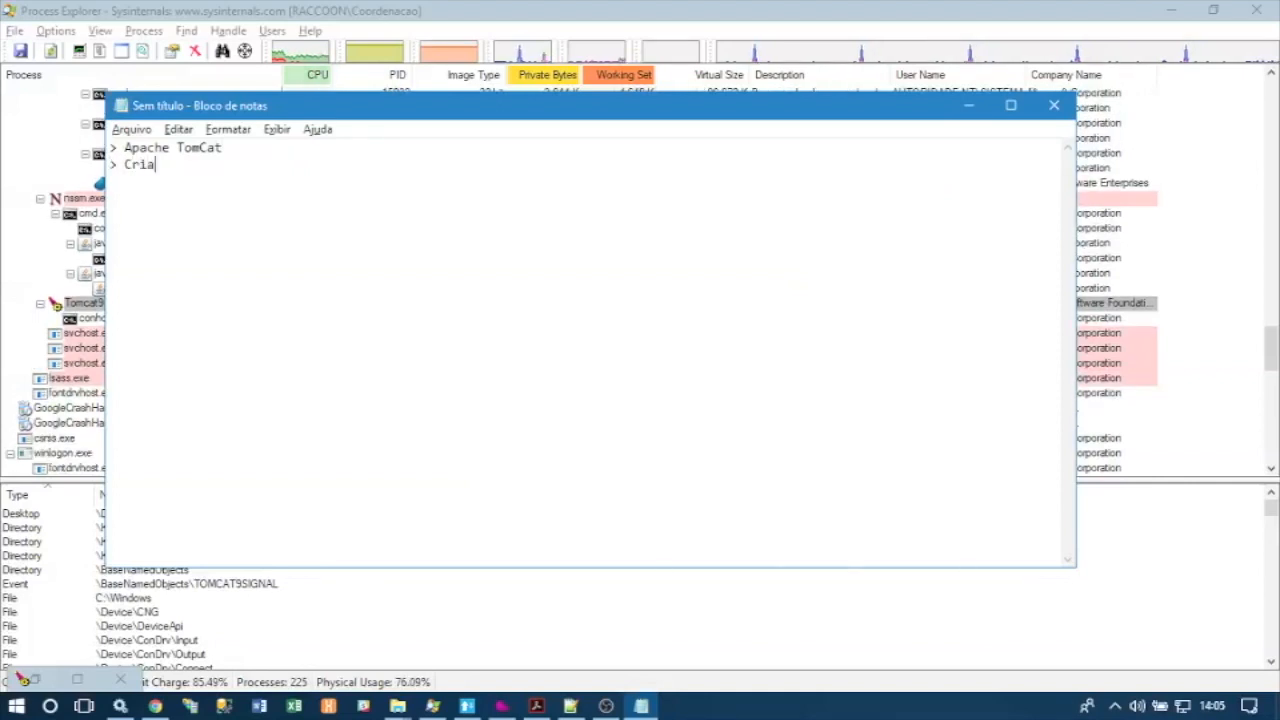
text(r um)
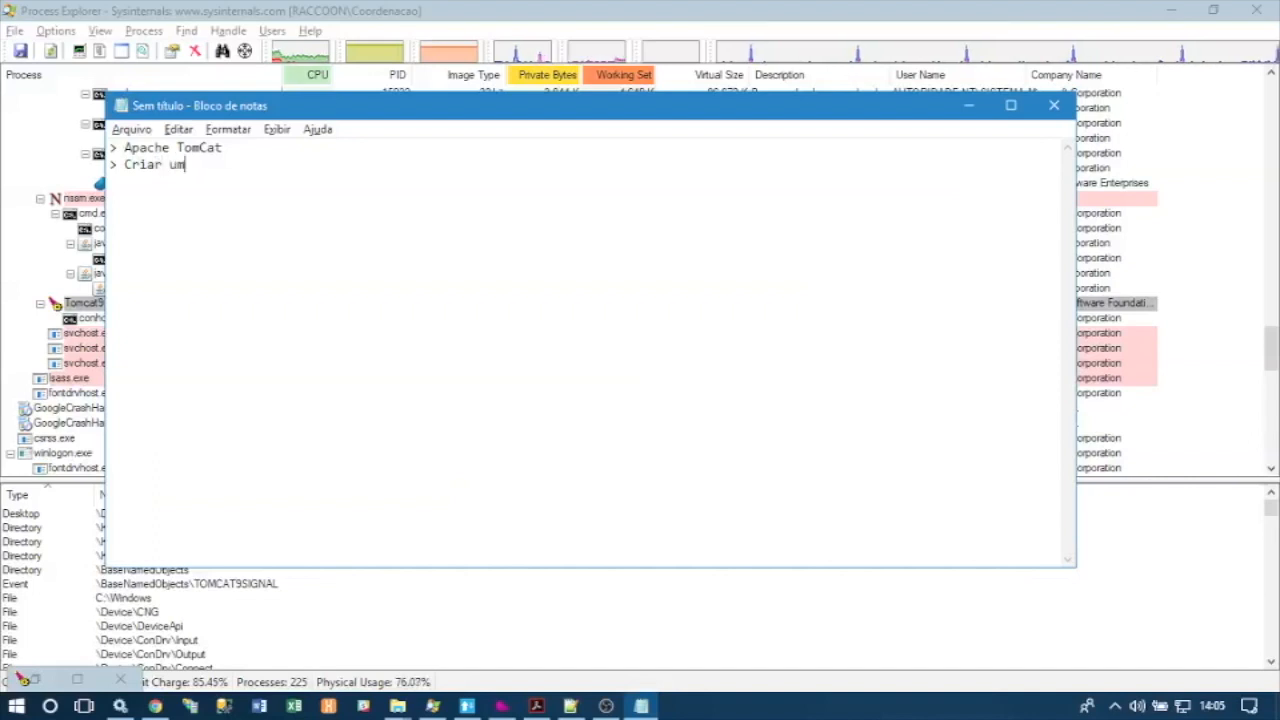
text(a pasta)
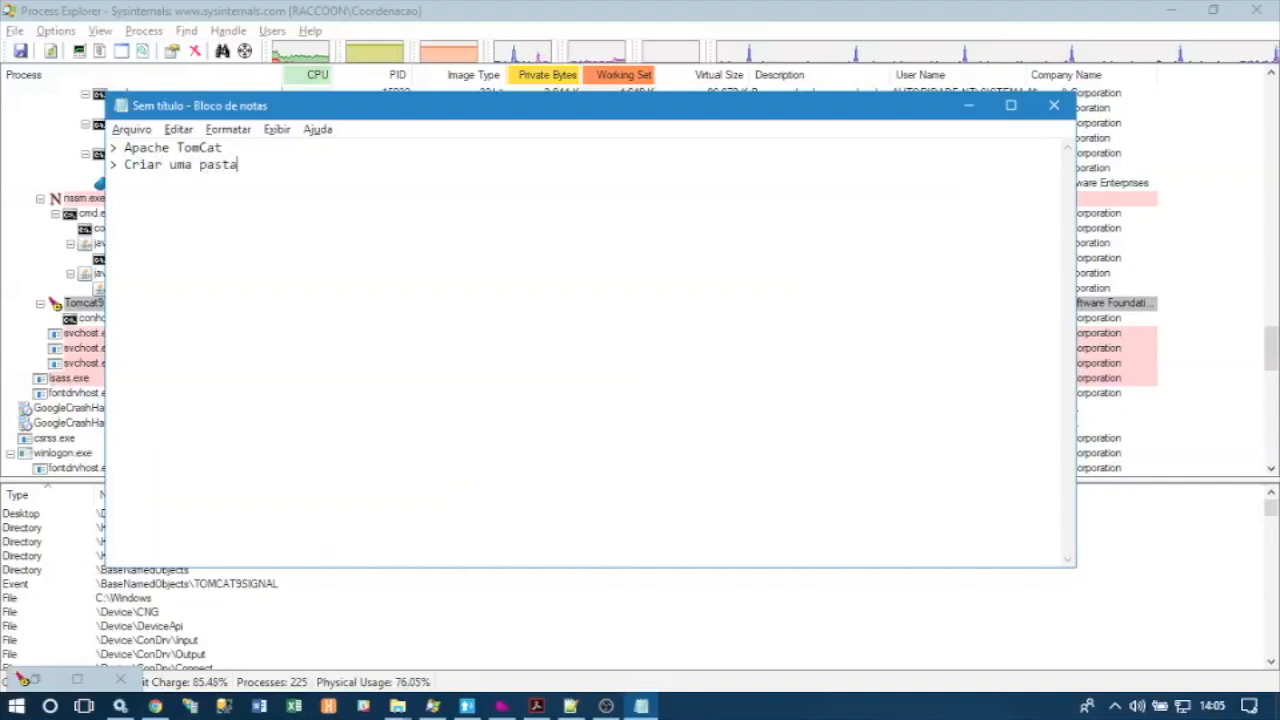
text( ge)
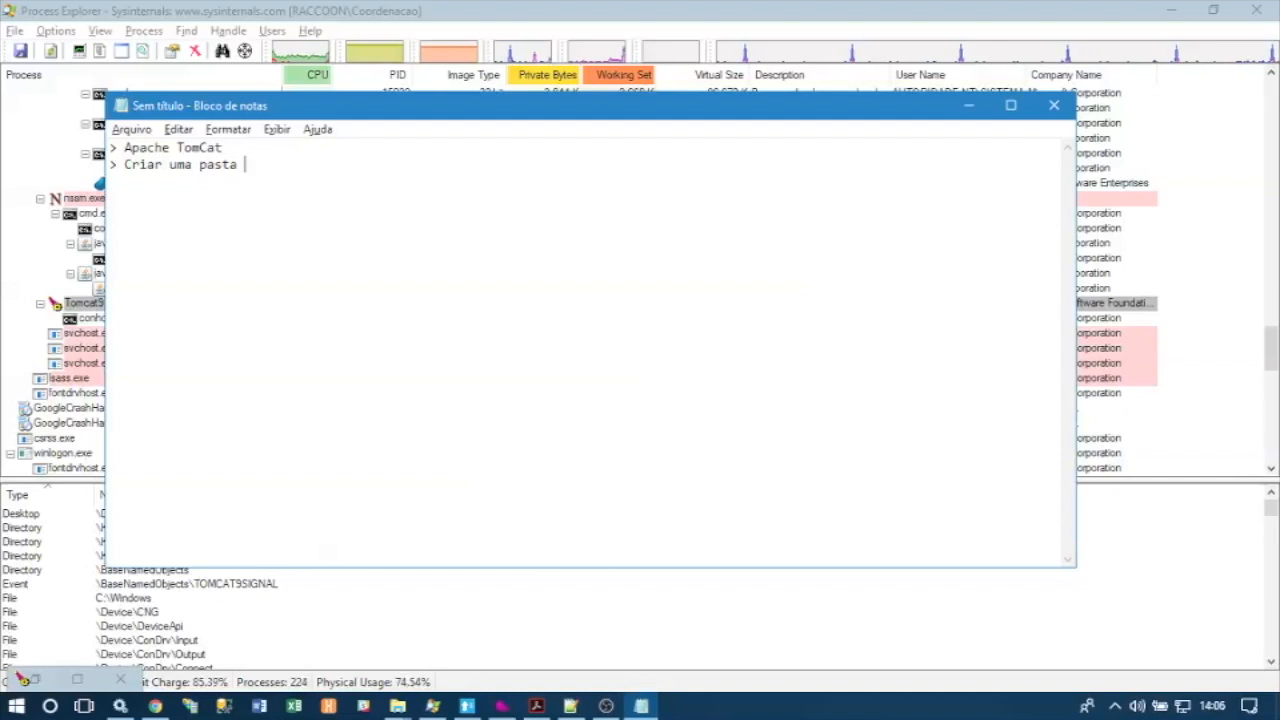
text(ner)
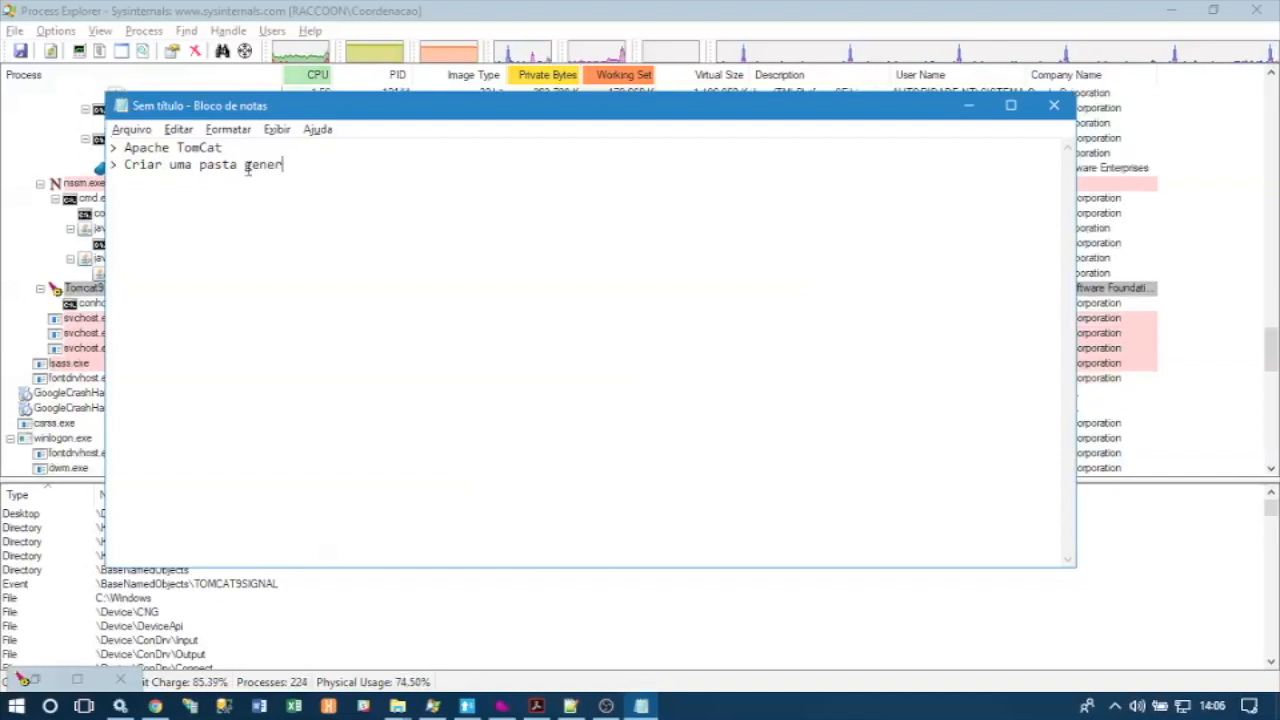
text(ica para )
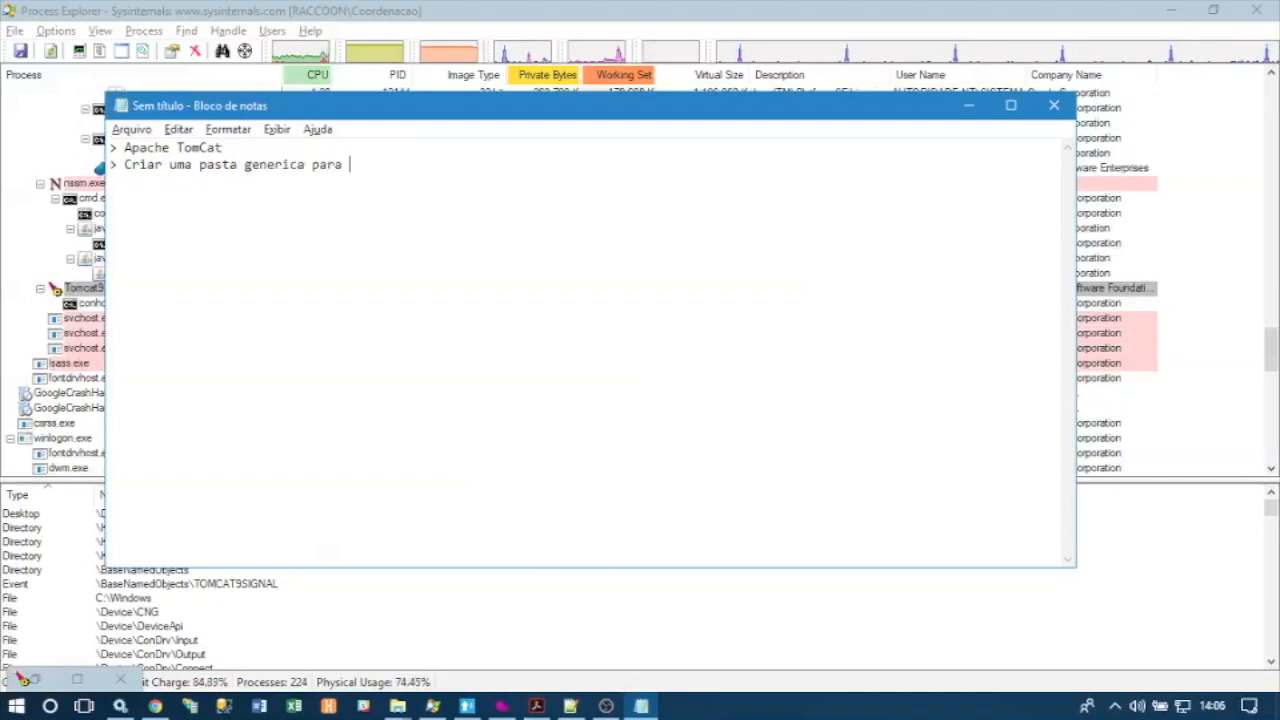
text(ois serviços )
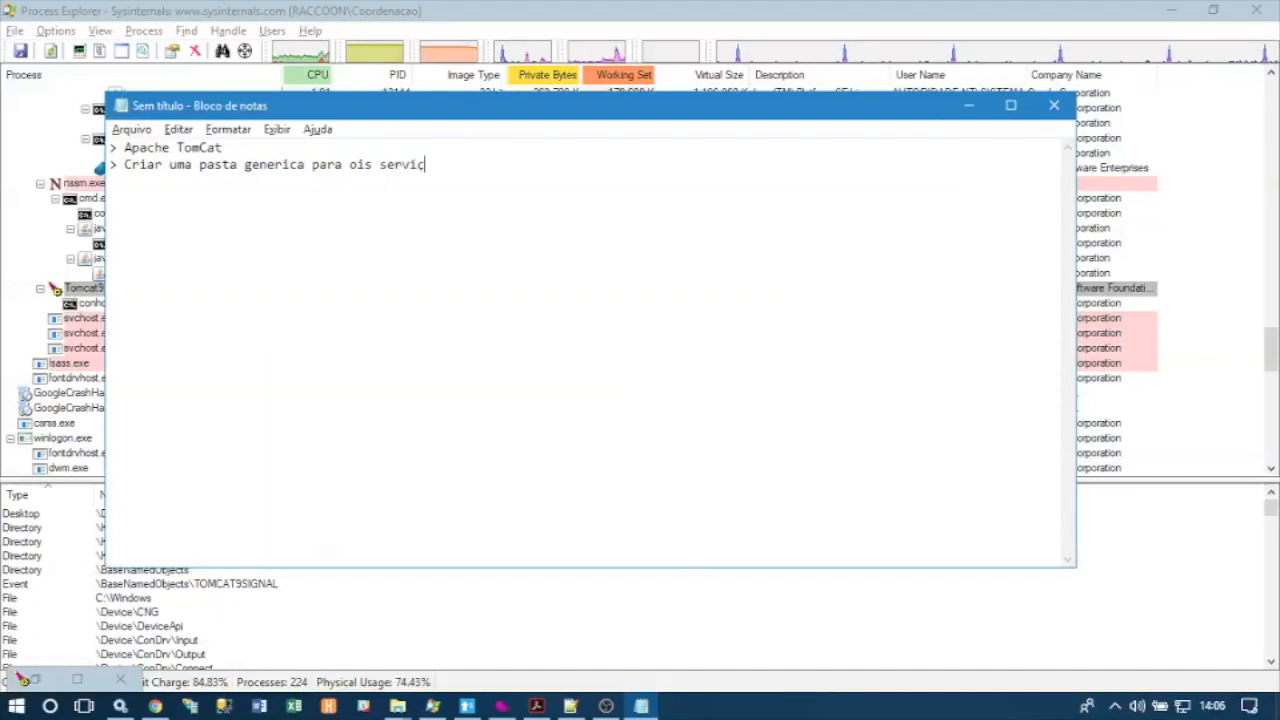
text(Magic xpi)
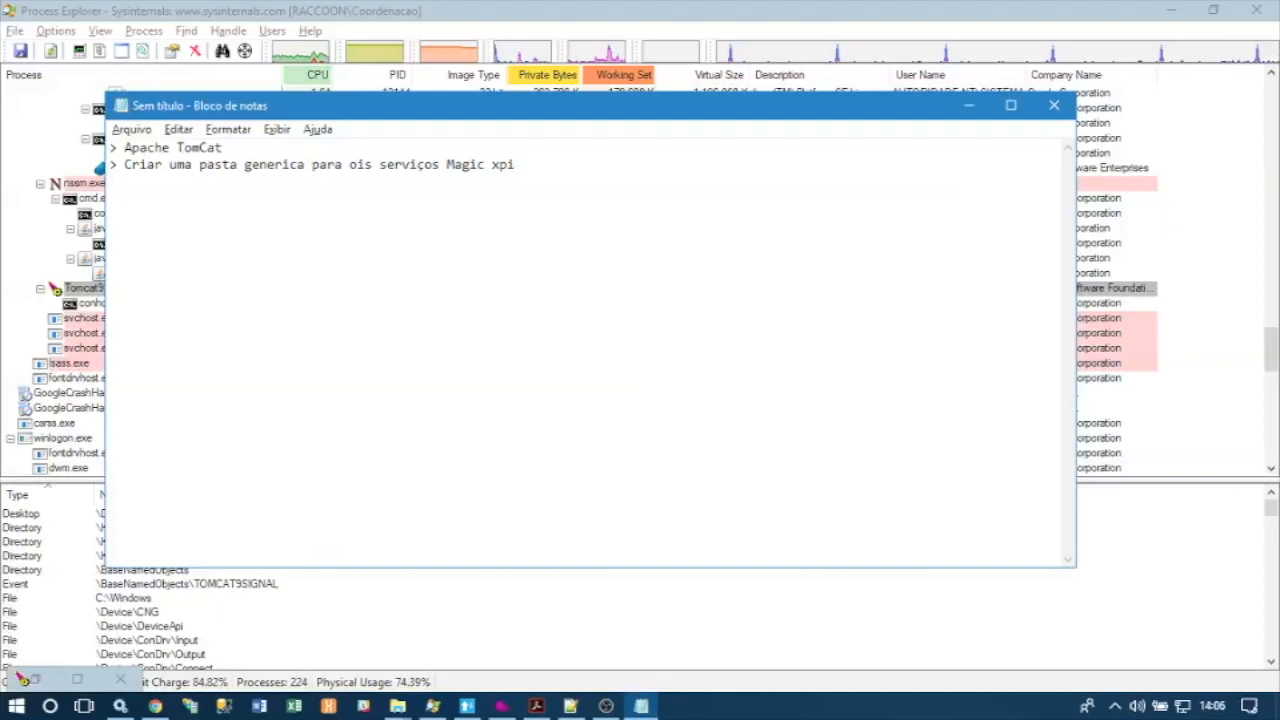
Correct the word "ois" to "os" in the second line of the note
key(Left)
key(Left)
key(Left)
key(Left)
key(Left)
key(Left)
key(Left)
key(Left)
key(Left)
key(Left)
key(Left)
key(Left)
key(Left)
key(Left)
key(Left)
key(Left)
key(Left)
key(Left)
key(Left)
key(Left)
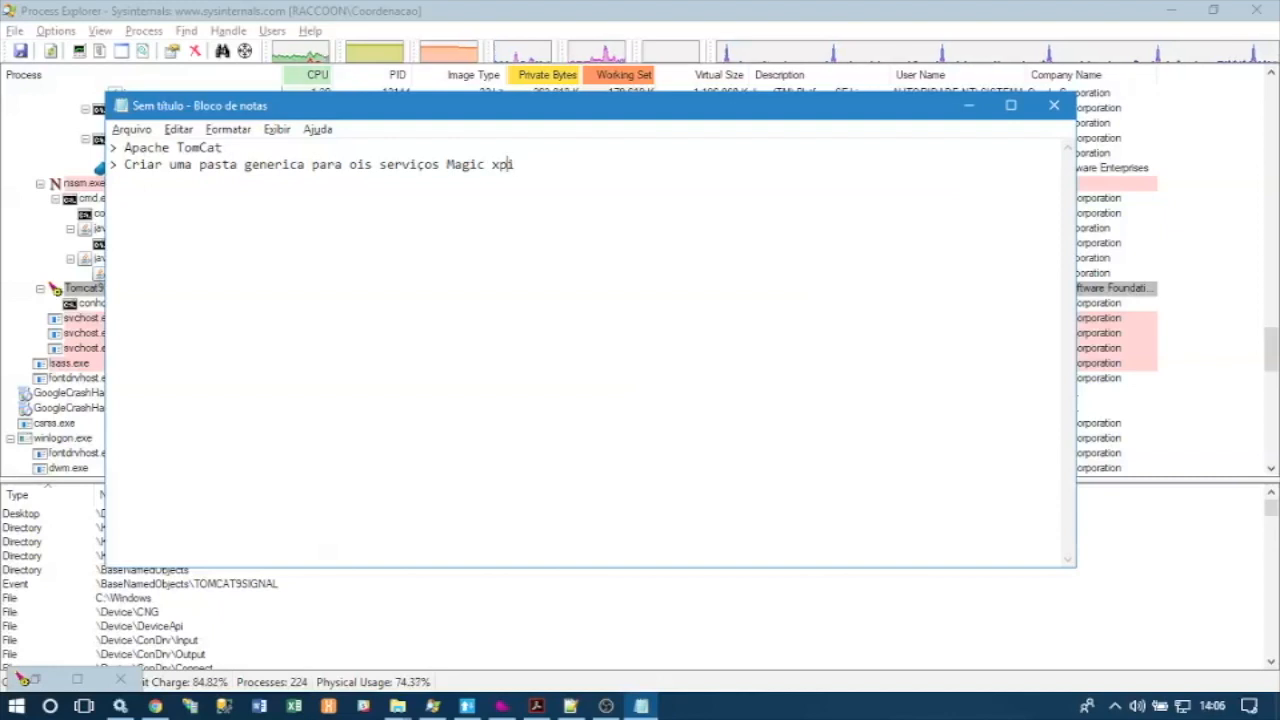
key(Delete)
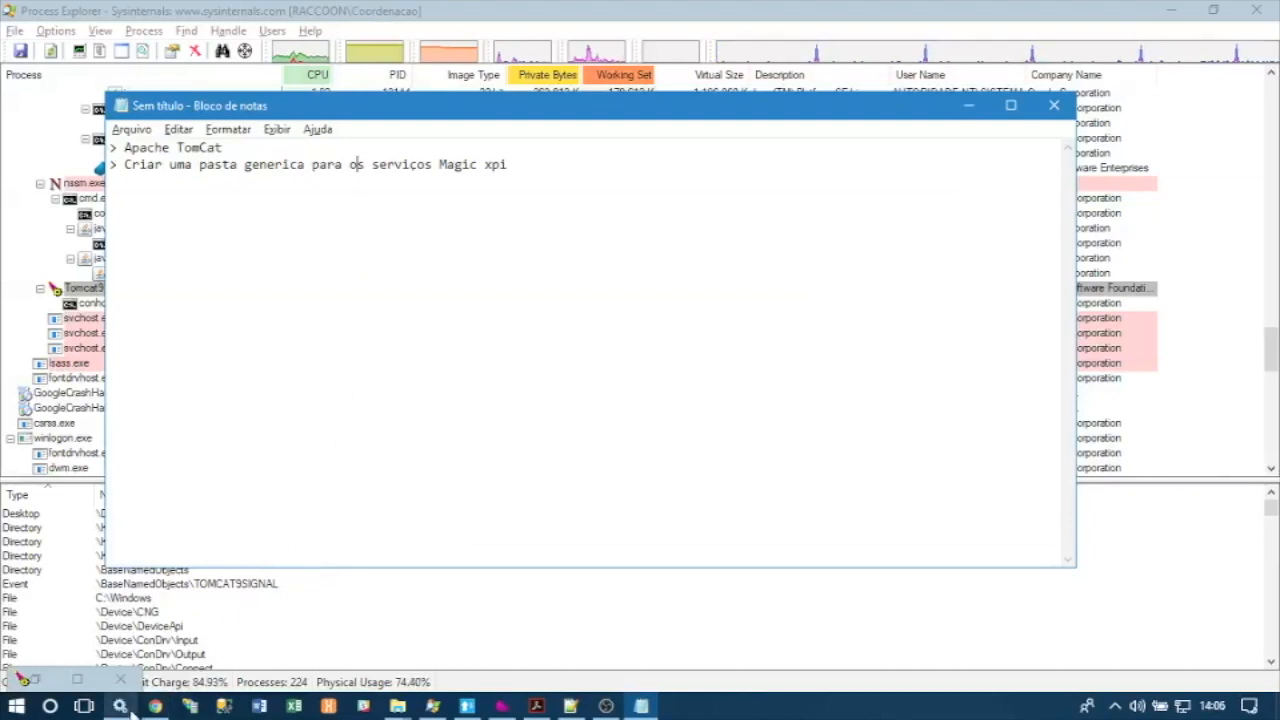
Check the Apache Tomcat 9.0 entry in the Windows Services list and return to the Notepad note
key(alt+Tab)
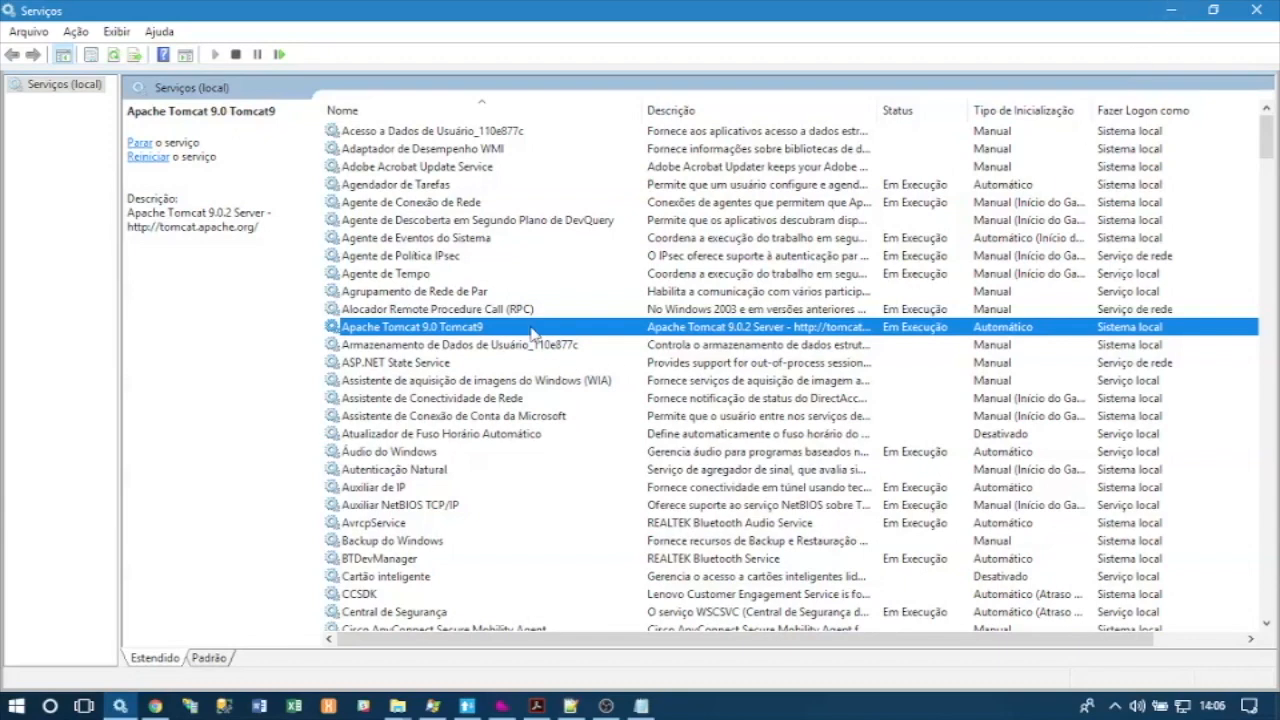
click(641, 706)
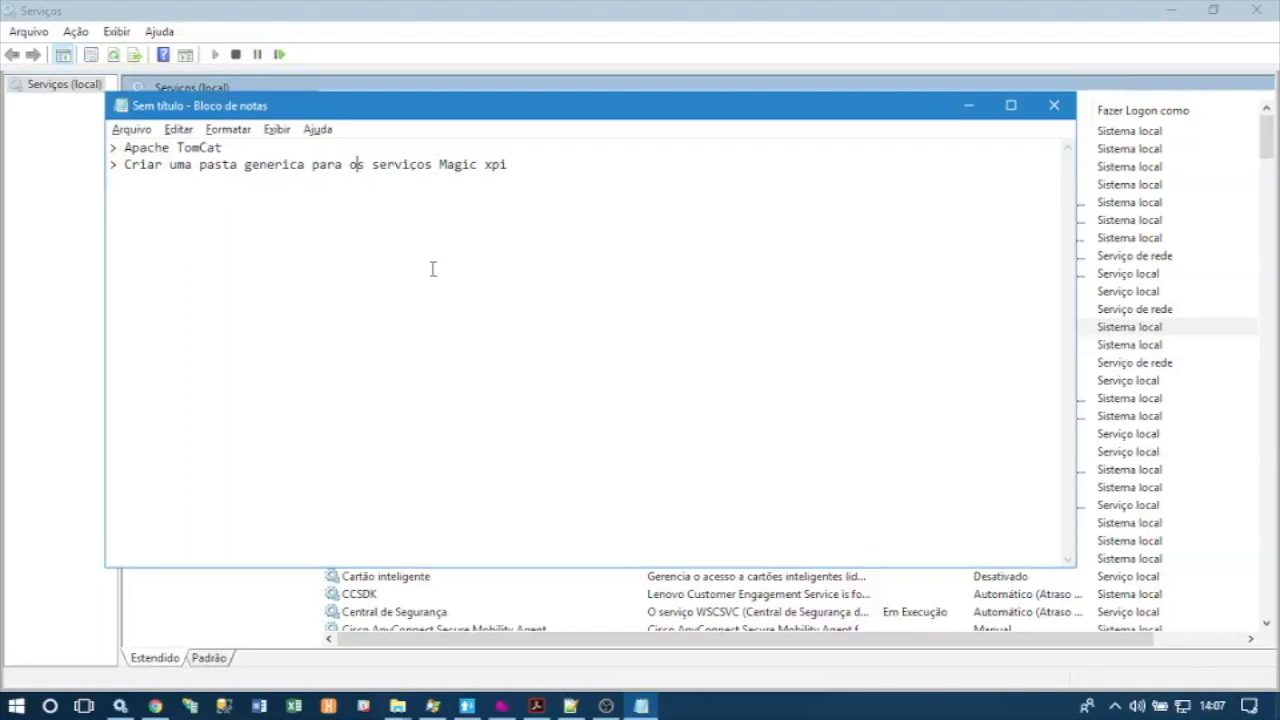
Open the folder C:\MSE\Magic\xpi\4.7\product\Runtime through the Windows Run dialog
click(16, 706)
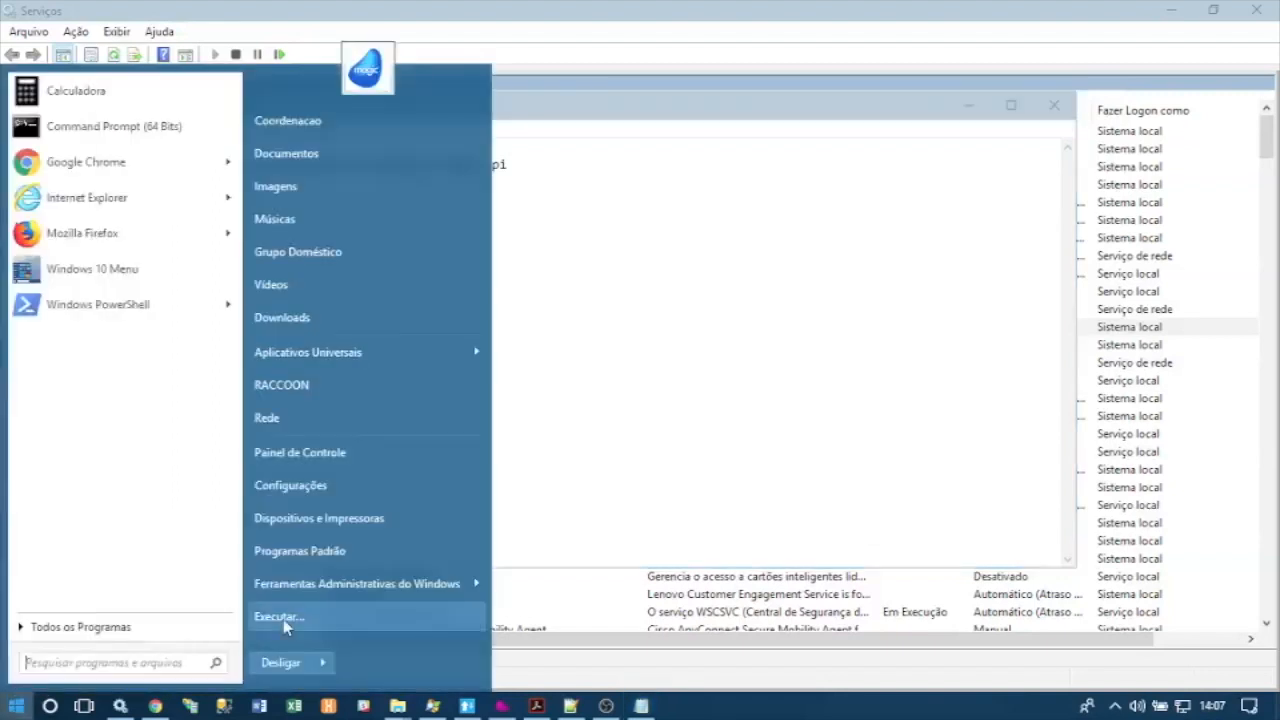
click(280, 617)
text(c:\)
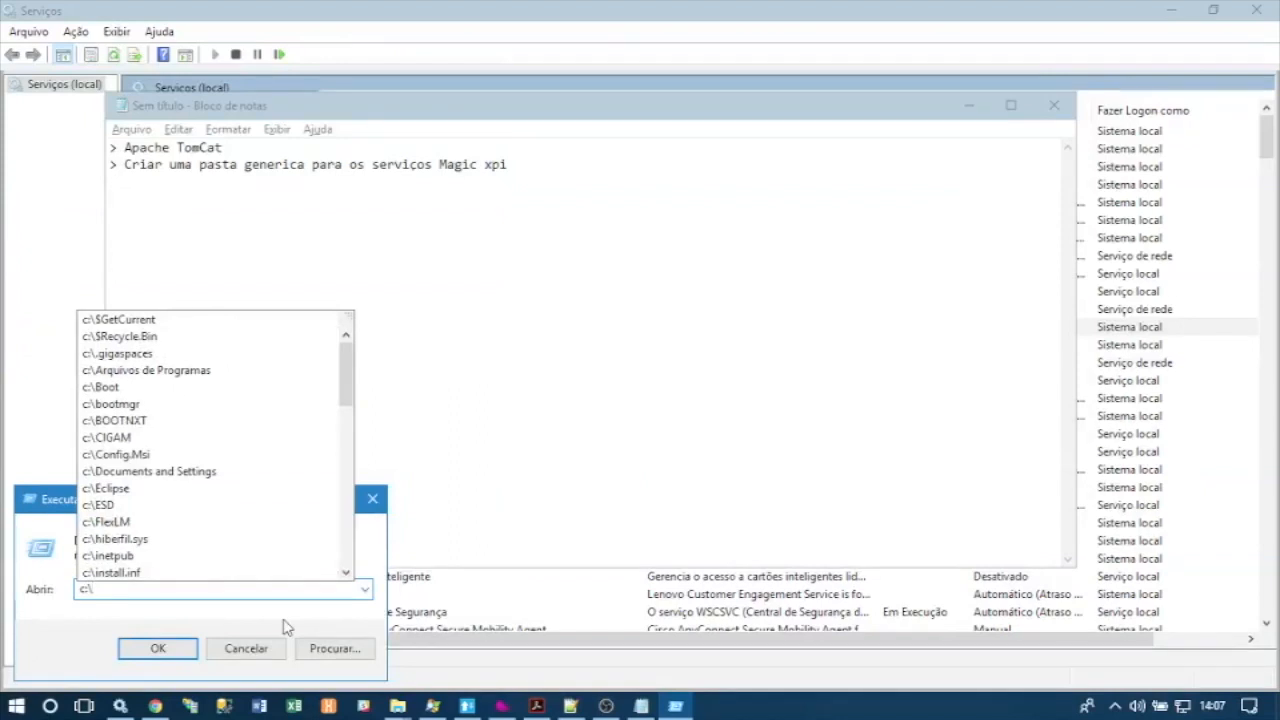
text(ms)
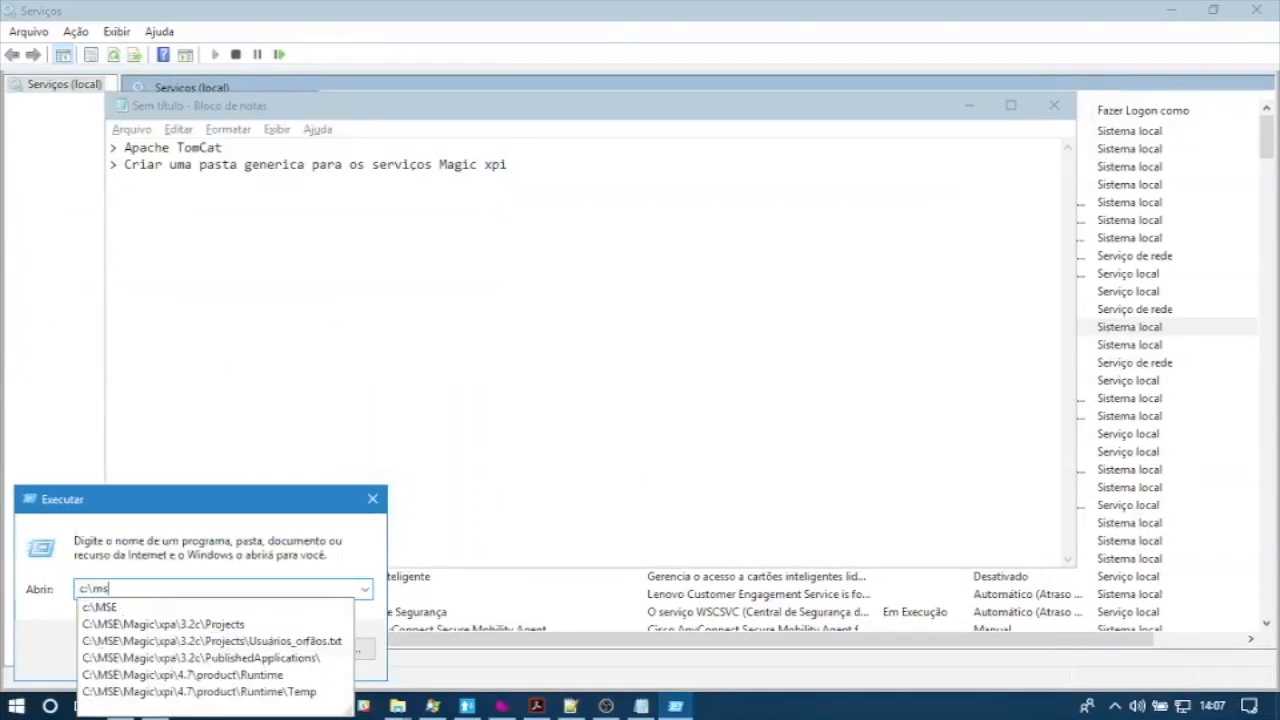
key(Down)
key(Down)
key(Down)
key(Down)
key(Down)
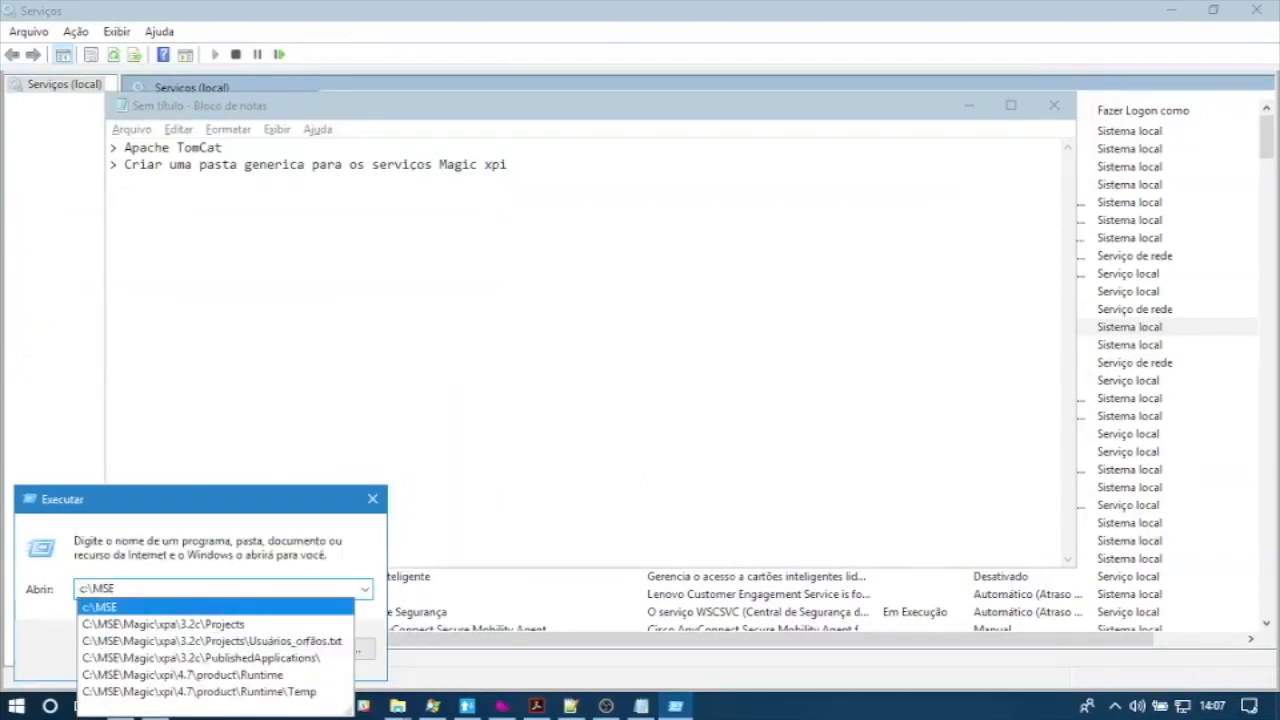
key(Return)
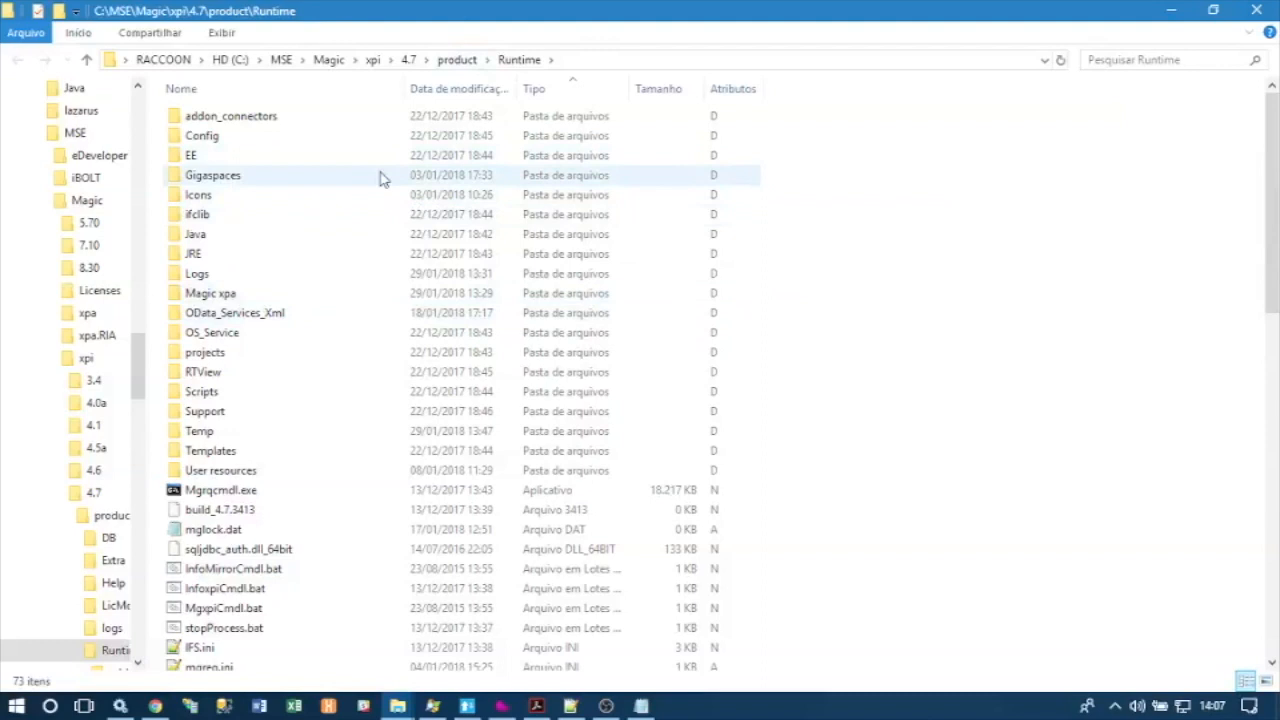
Copy the full path of the OData_Services_Xml folder and add it in parentheses at the end of the note's second line in Notepad
click(257, 320)
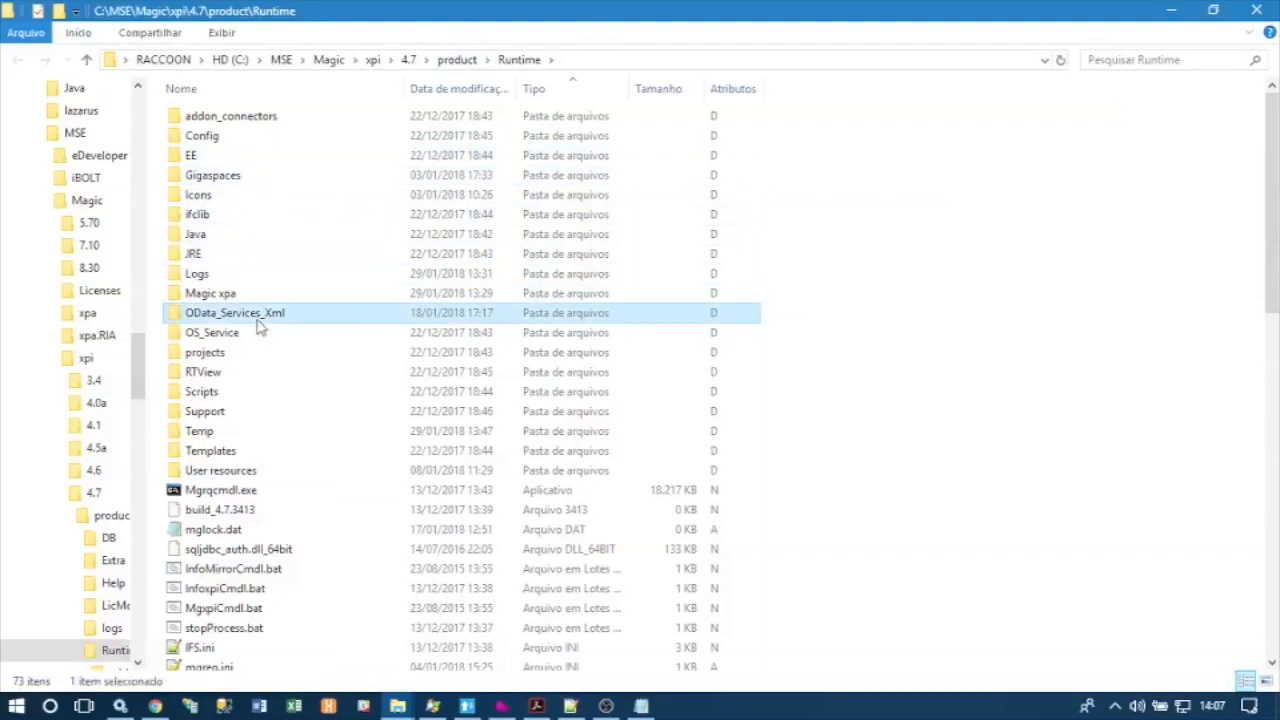
double_click(257, 318)
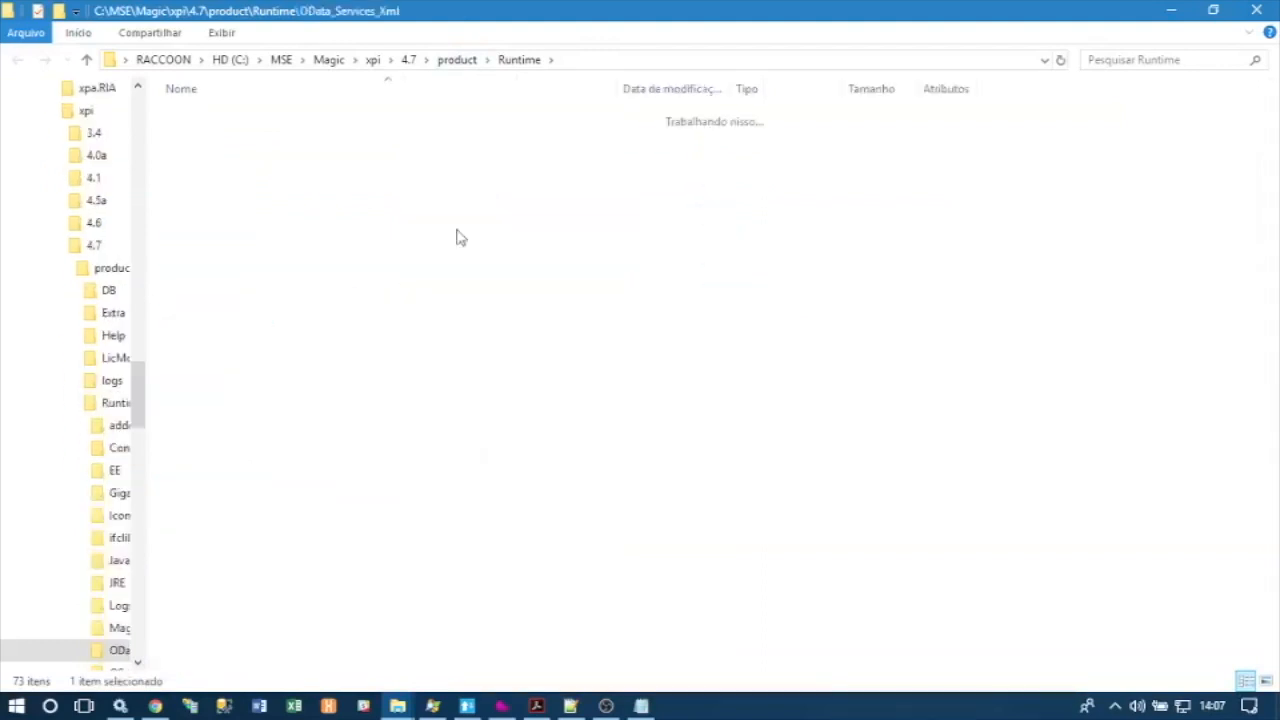
click(698, 57)
key(ctrl+c)
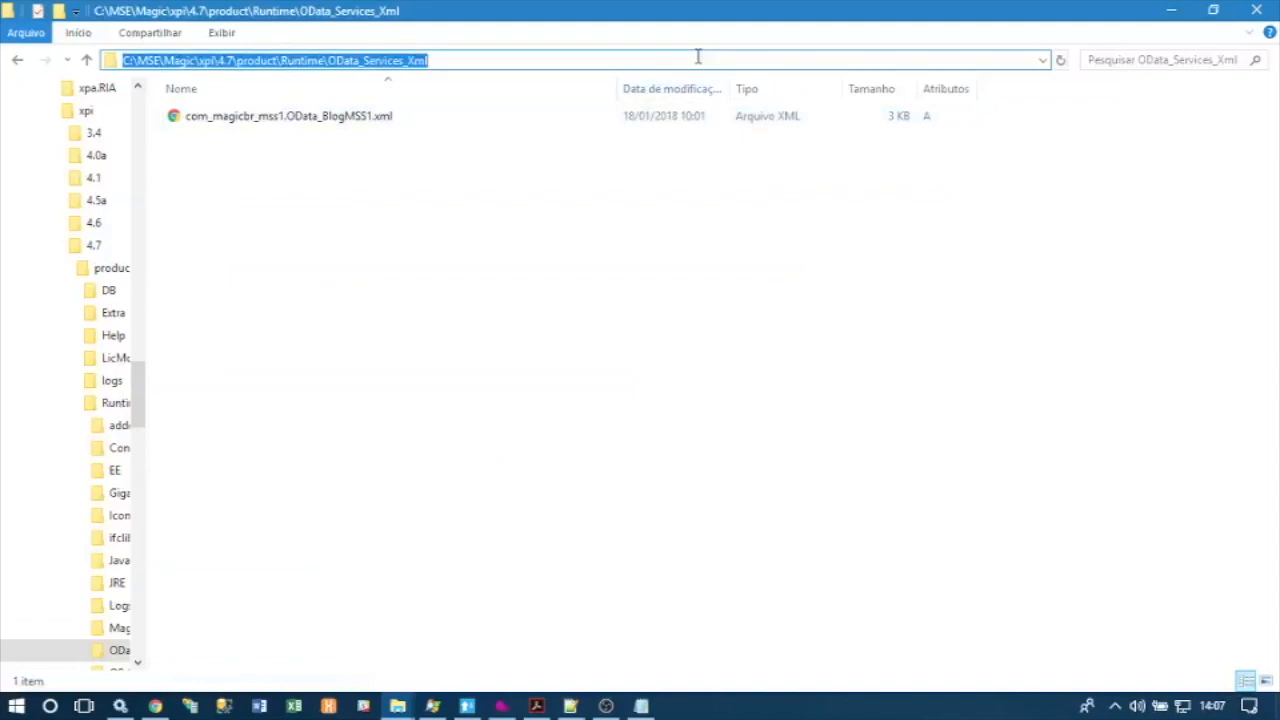
key(alt+Tab)
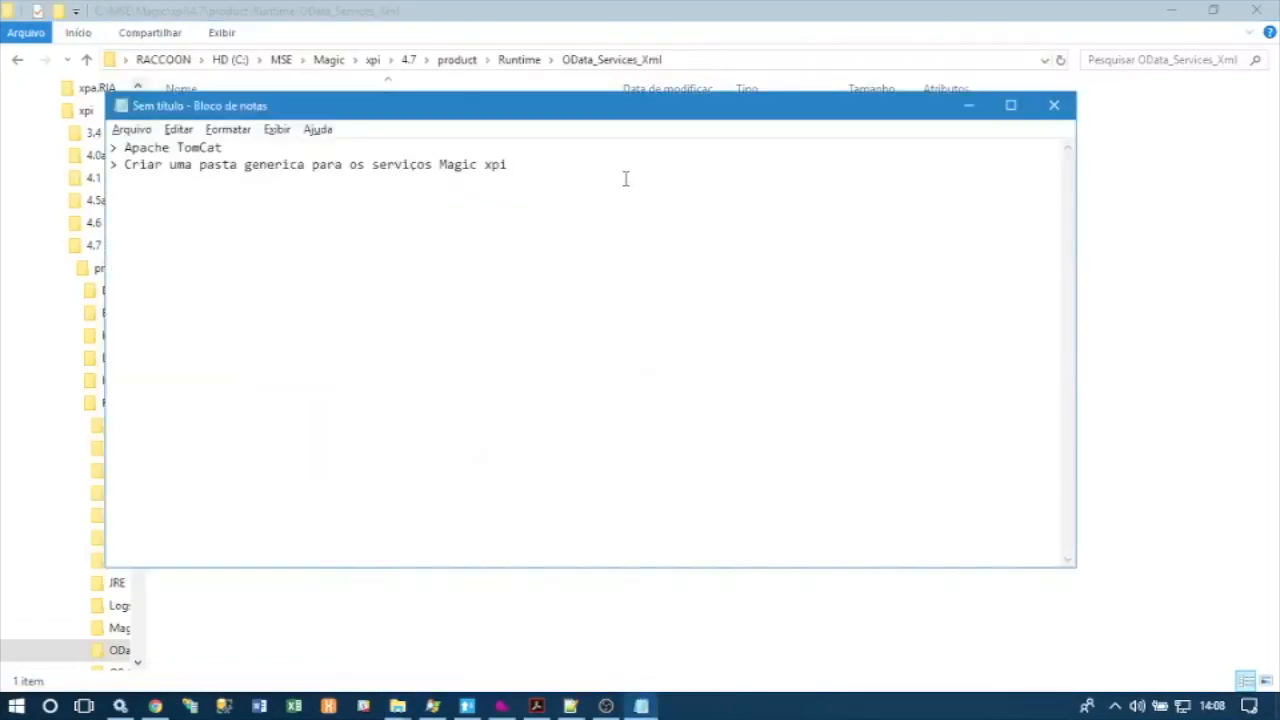
text(()
key(ctrl+v)
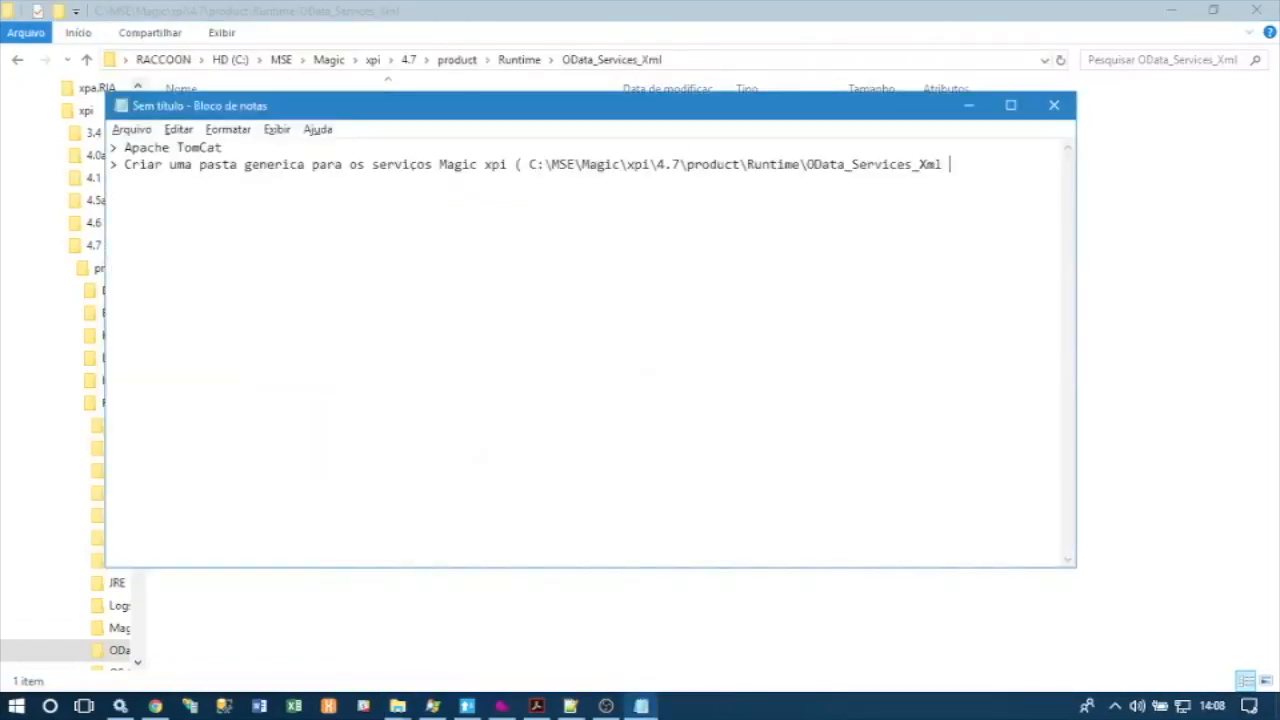
text())
Add a third line "> Publicar o WAR do Magic" to the note and minimize Notepad
key(Return)
text(> Publicar o WAR do Magic)
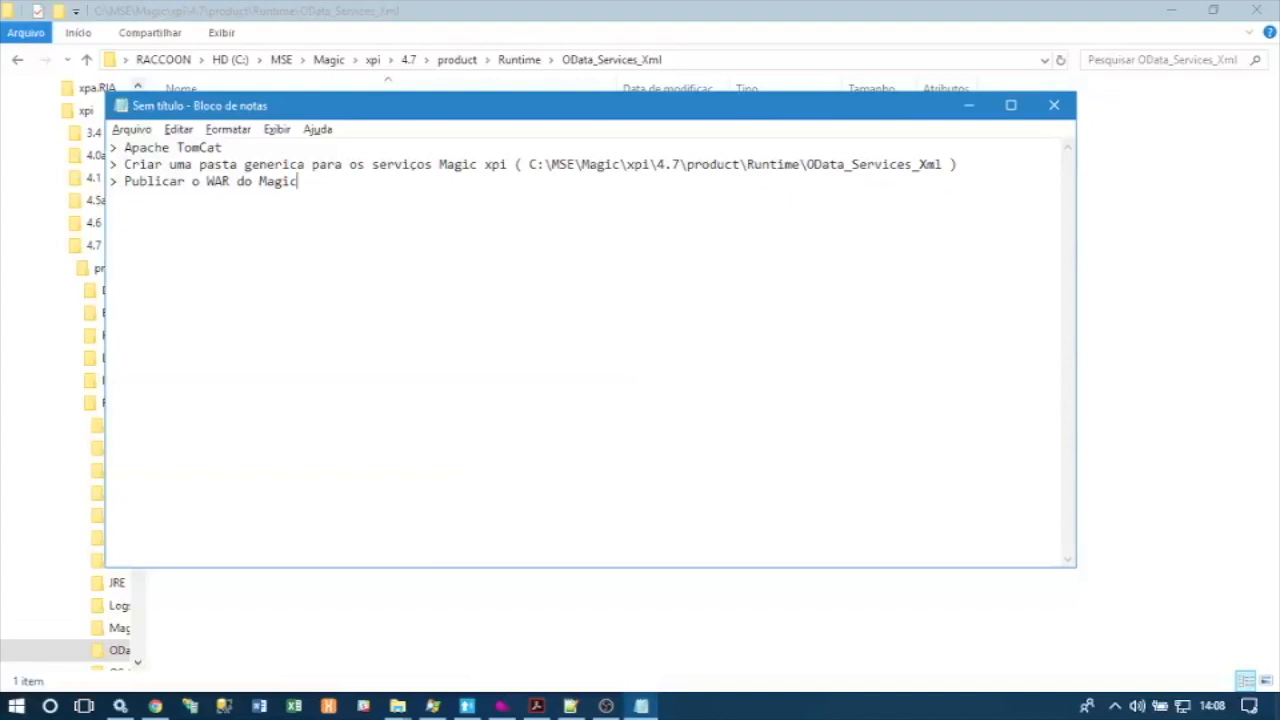
click(968, 105)
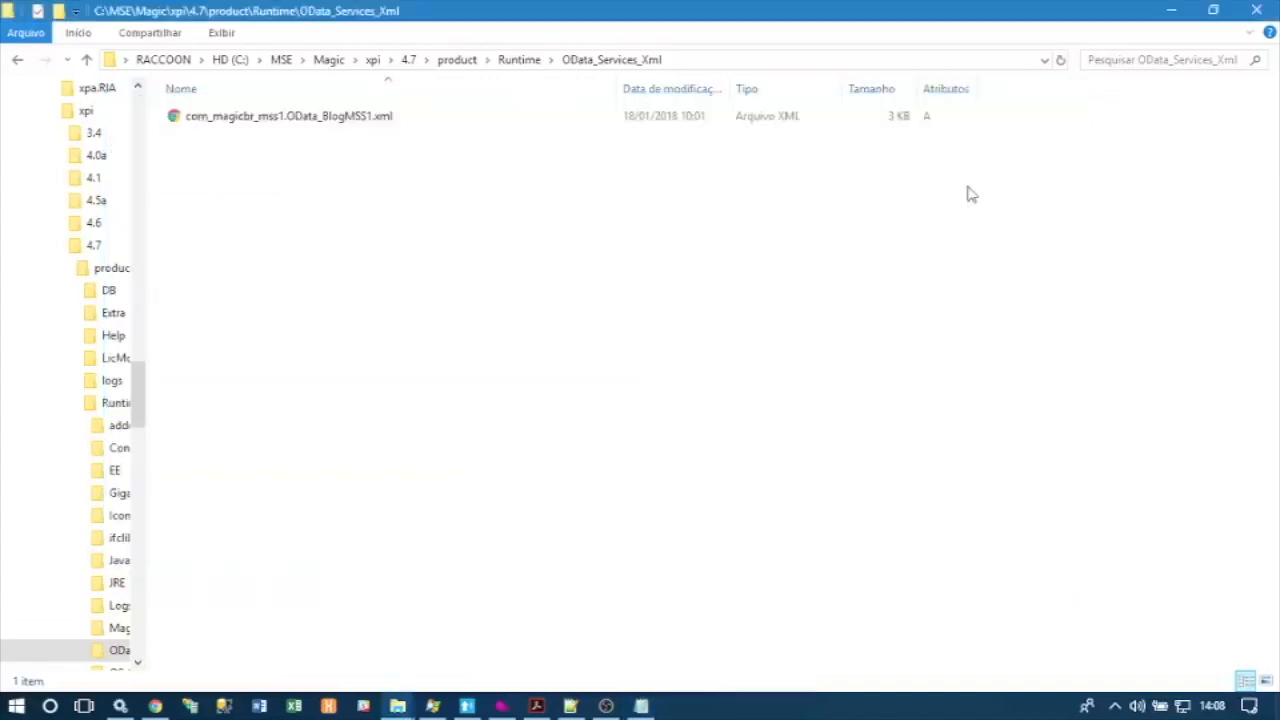
Locate the MagicXpiOData.war file in Runtime\addon_connectors\OData\ServiceFiles and select it in a restored, repositioned folder window
click(518, 60)
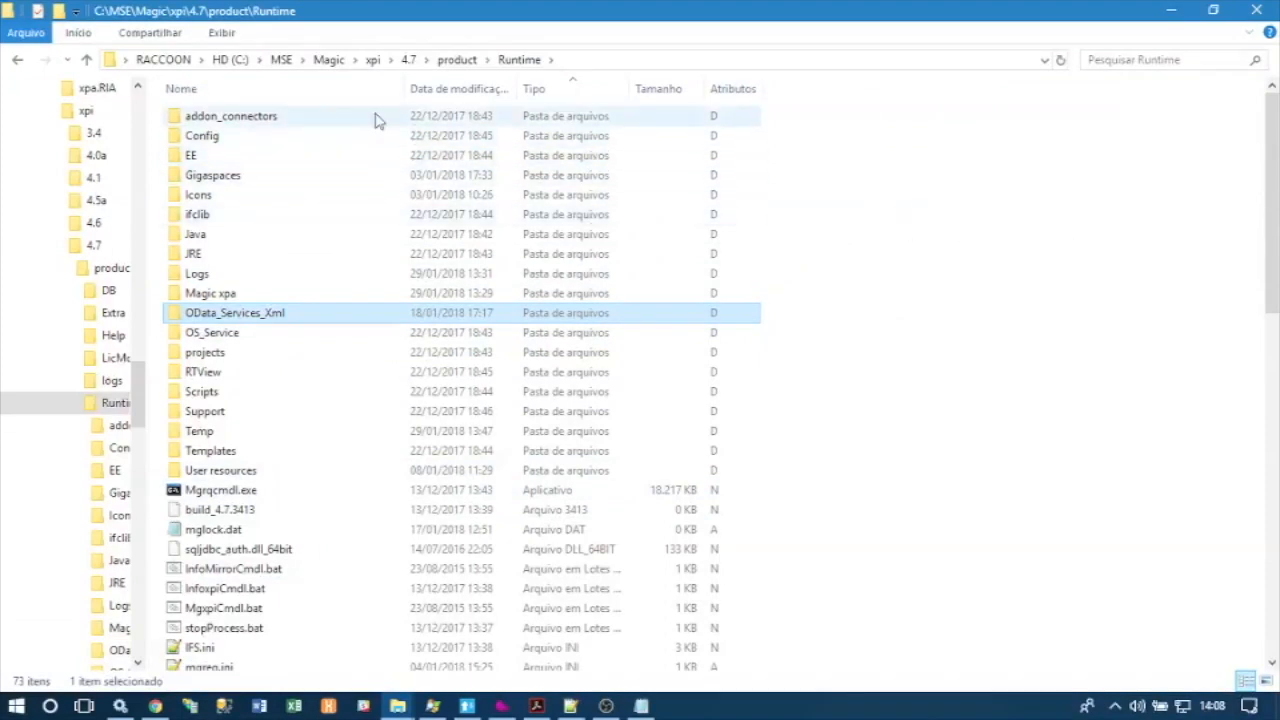
double_click(229, 117)
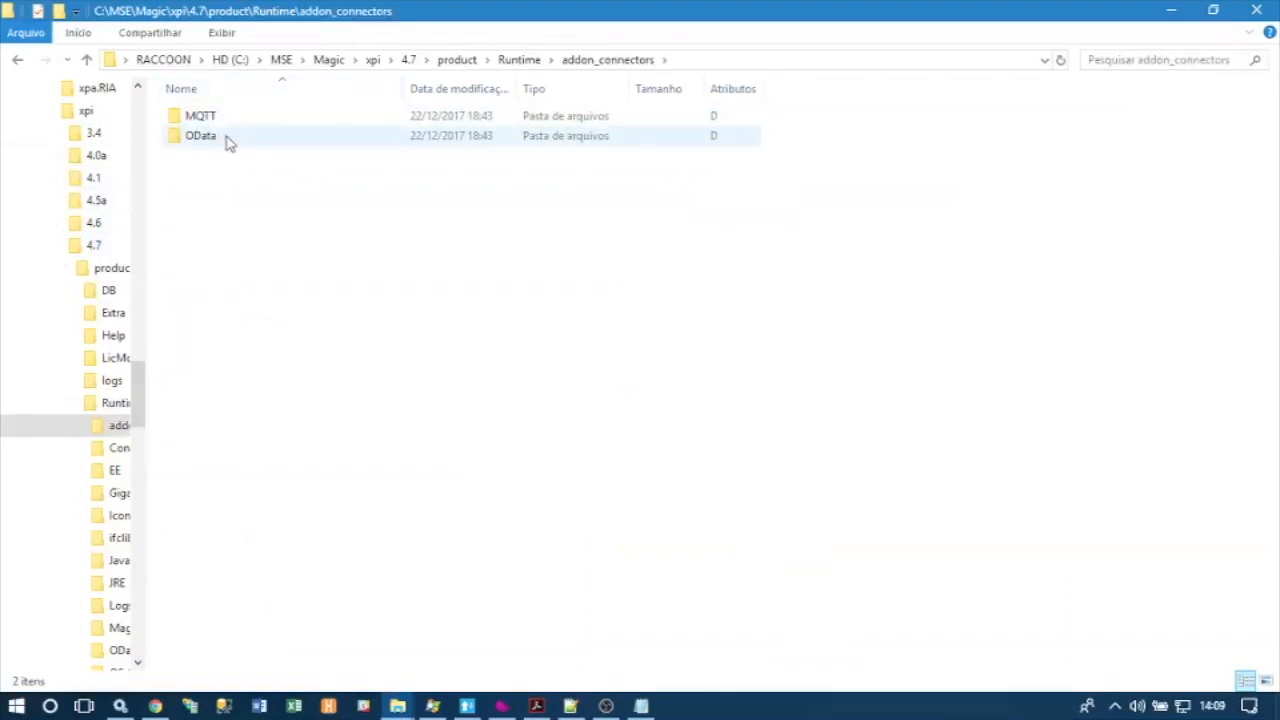
double_click(201, 136)
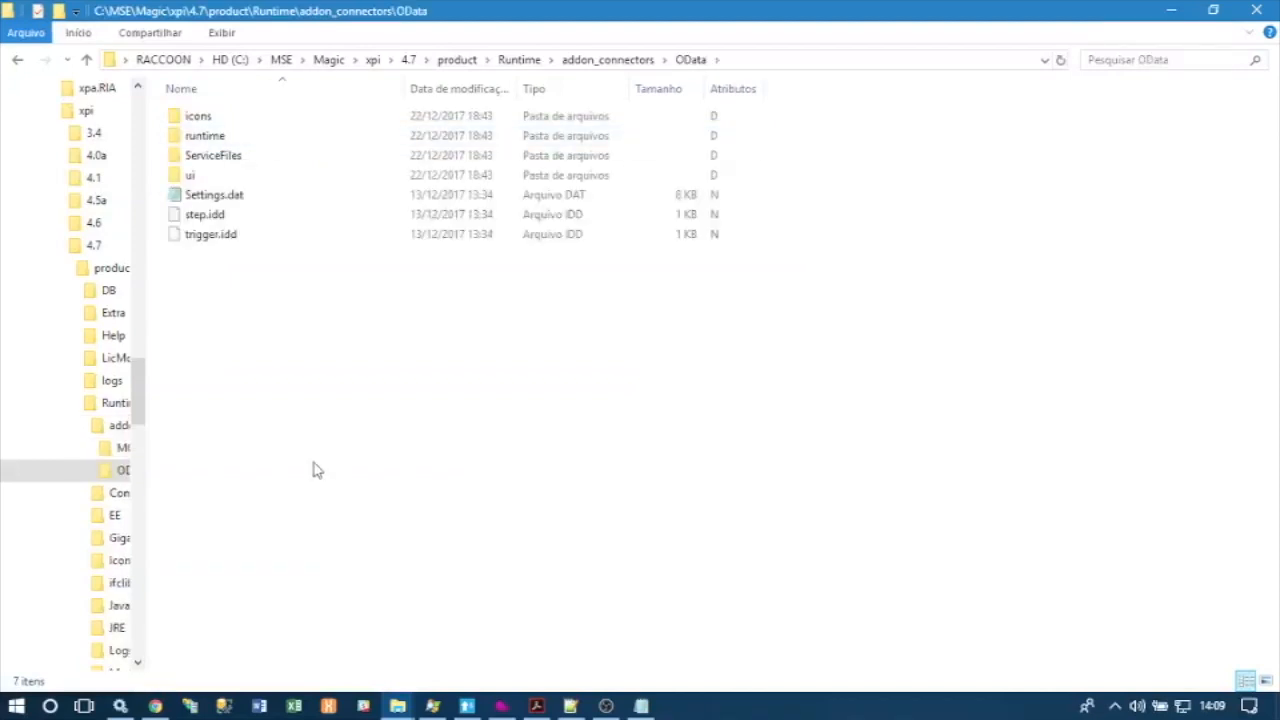
double_click(237, 158)
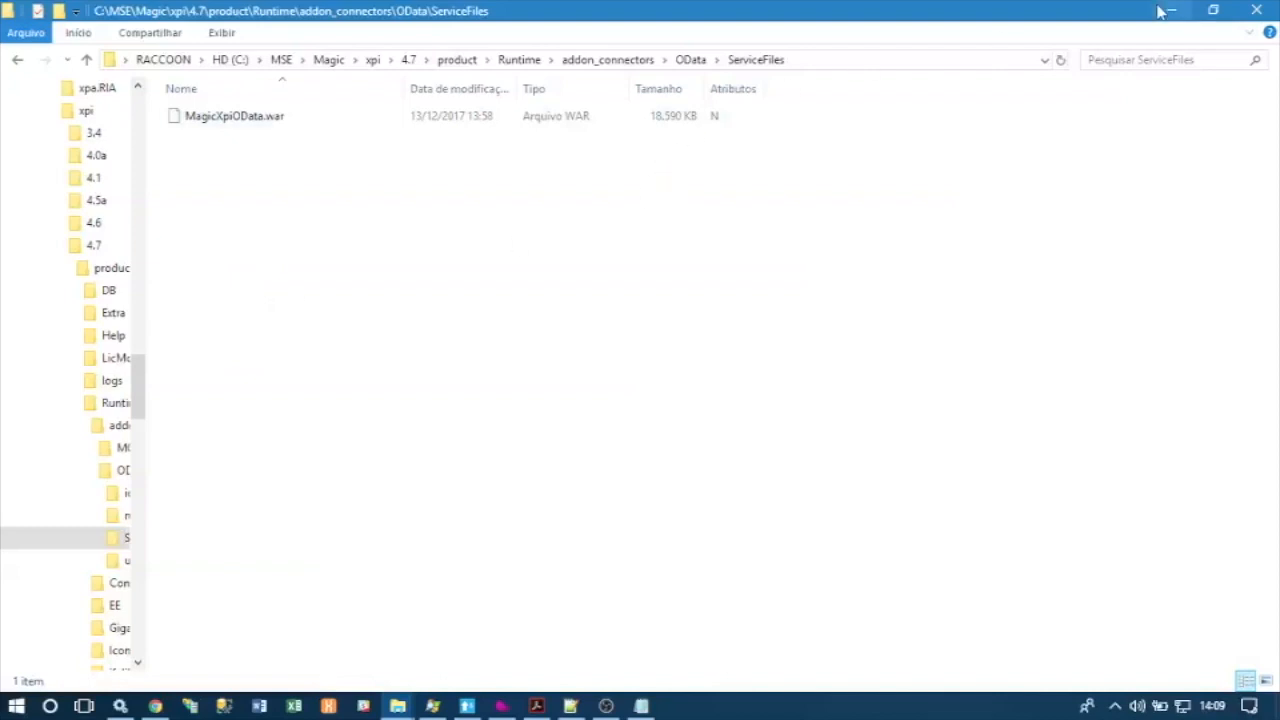
click(1213, 9)
drag(710, 20, 790, 268)
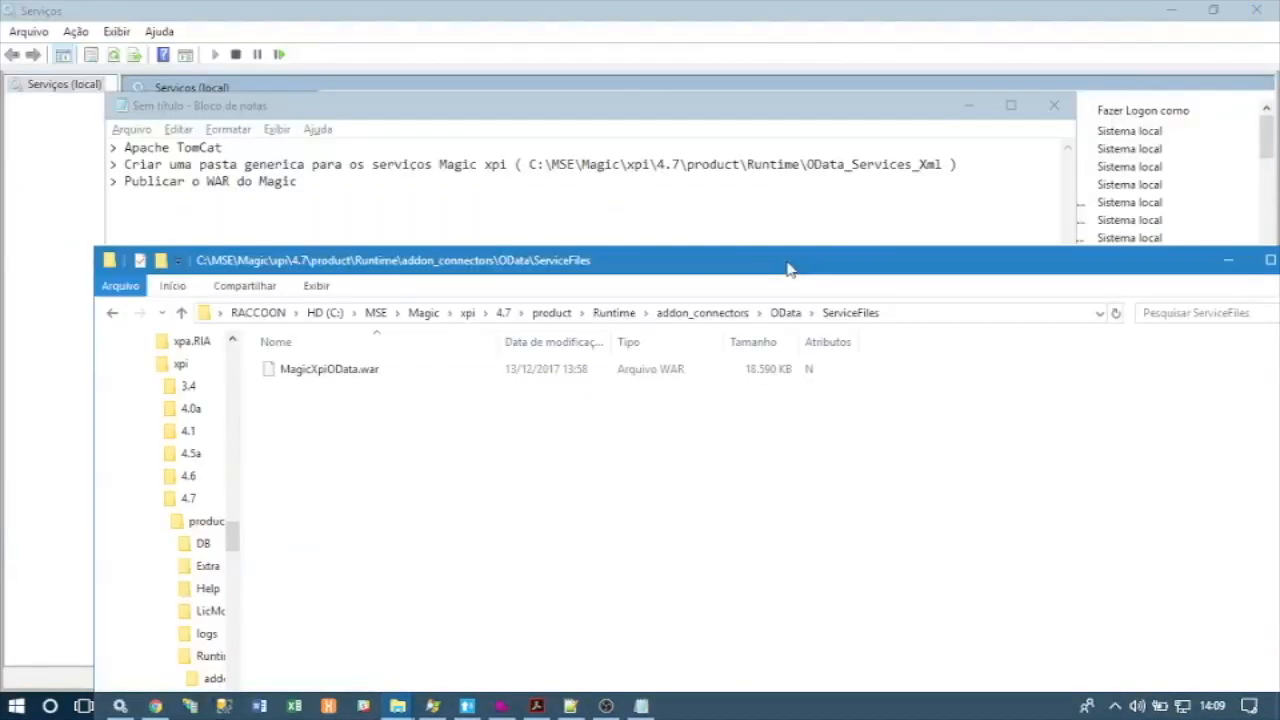
click(315, 372)
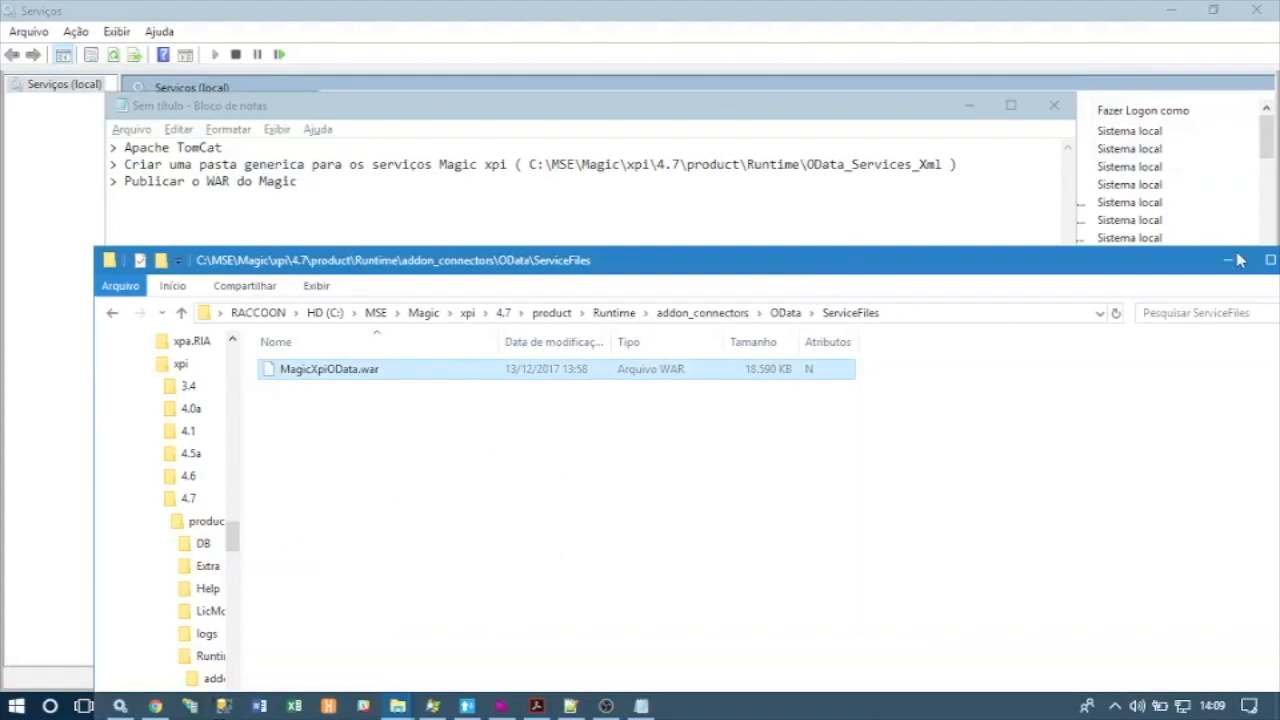
drag(1160, 270, 1112, 120)
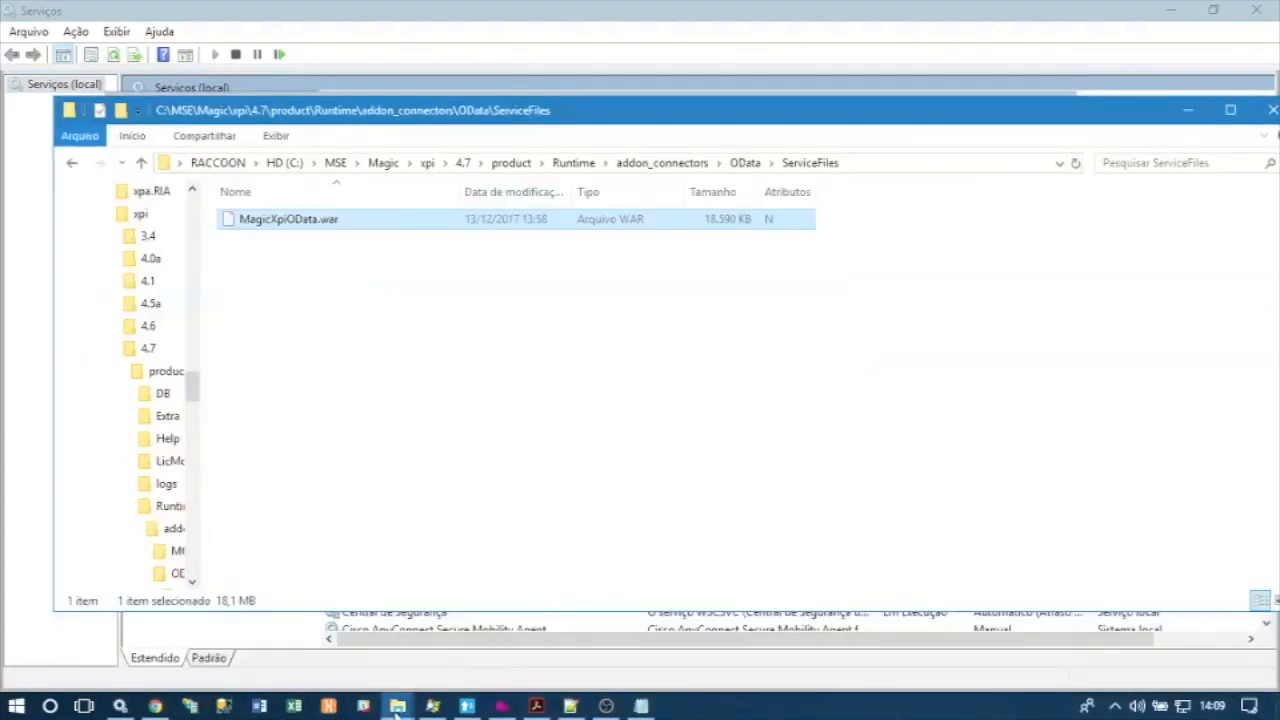
Switch to the Tomcat 9.0 folder window and examine the webapps folder's contents against the WAR publishing line in the note
mouse_move(397, 706)
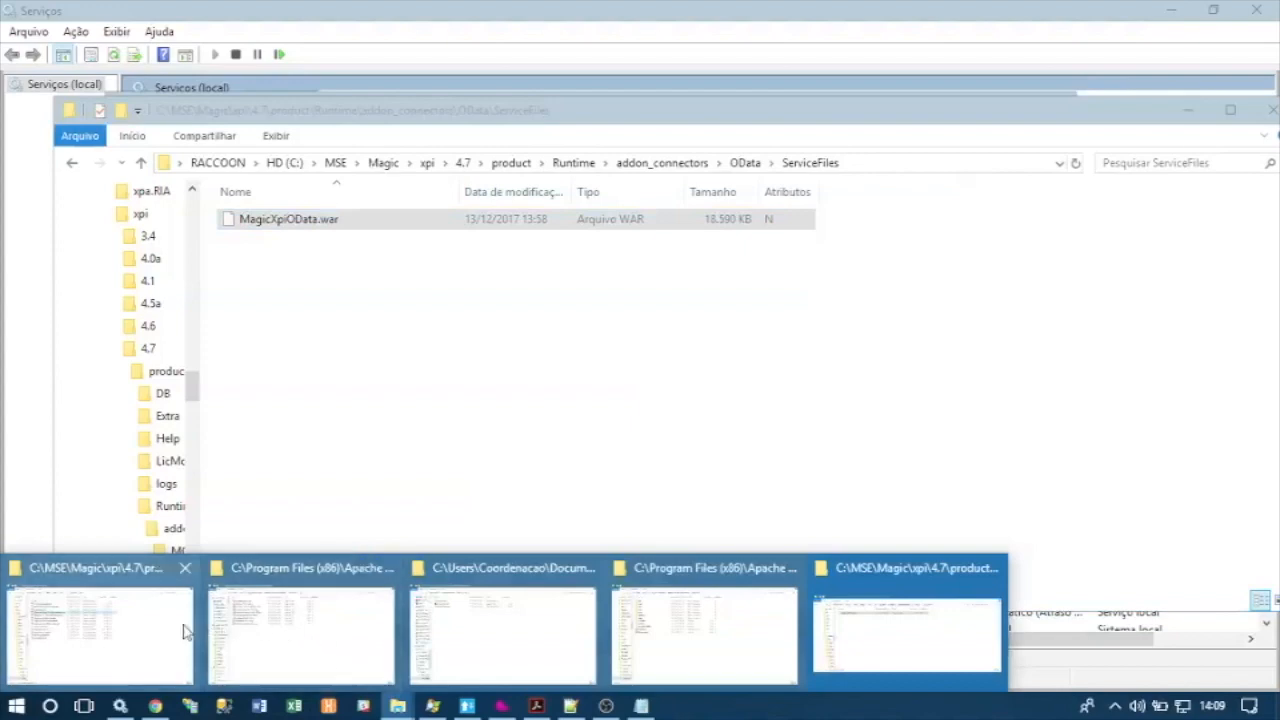
click(707, 655)
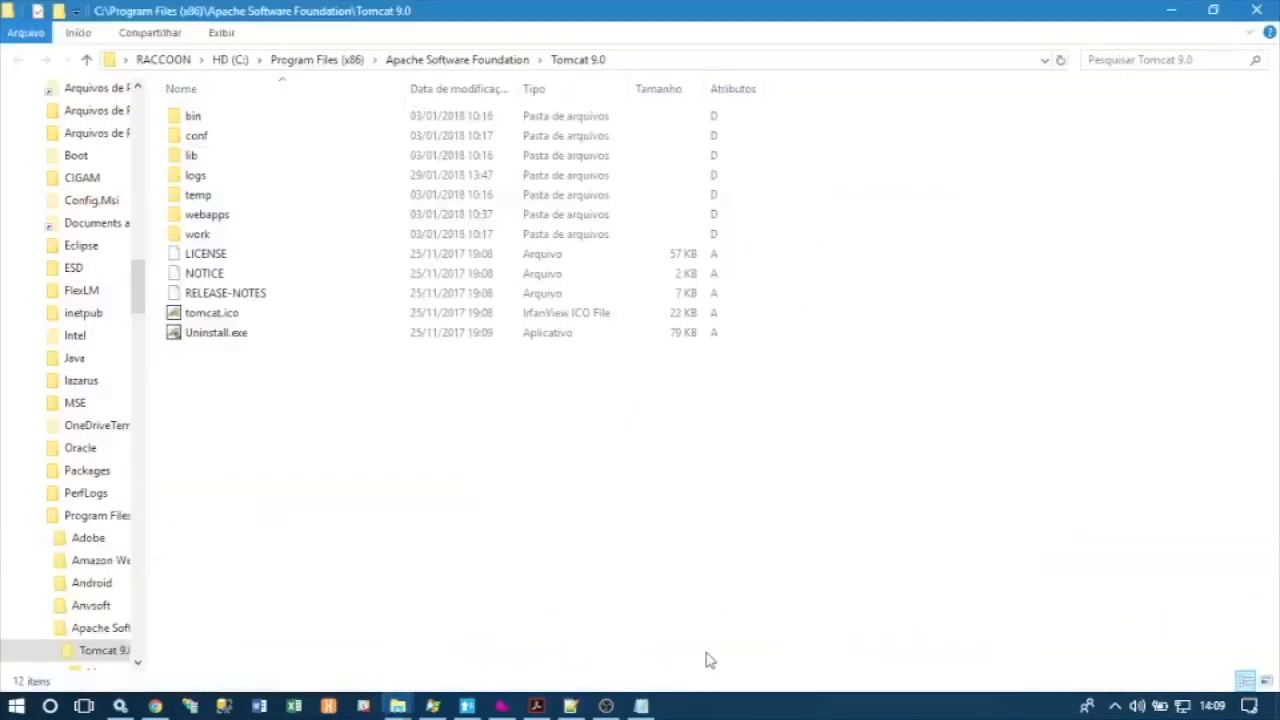
double_click(206, 216)
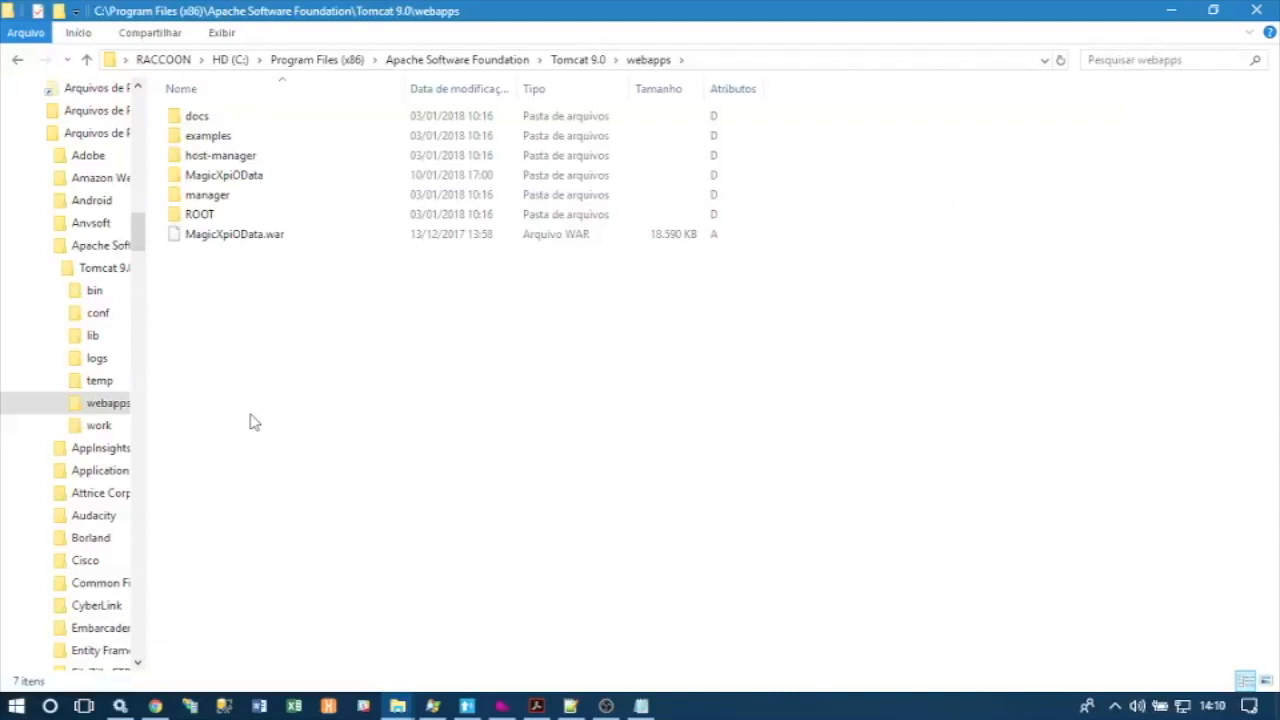
click(642, 706)
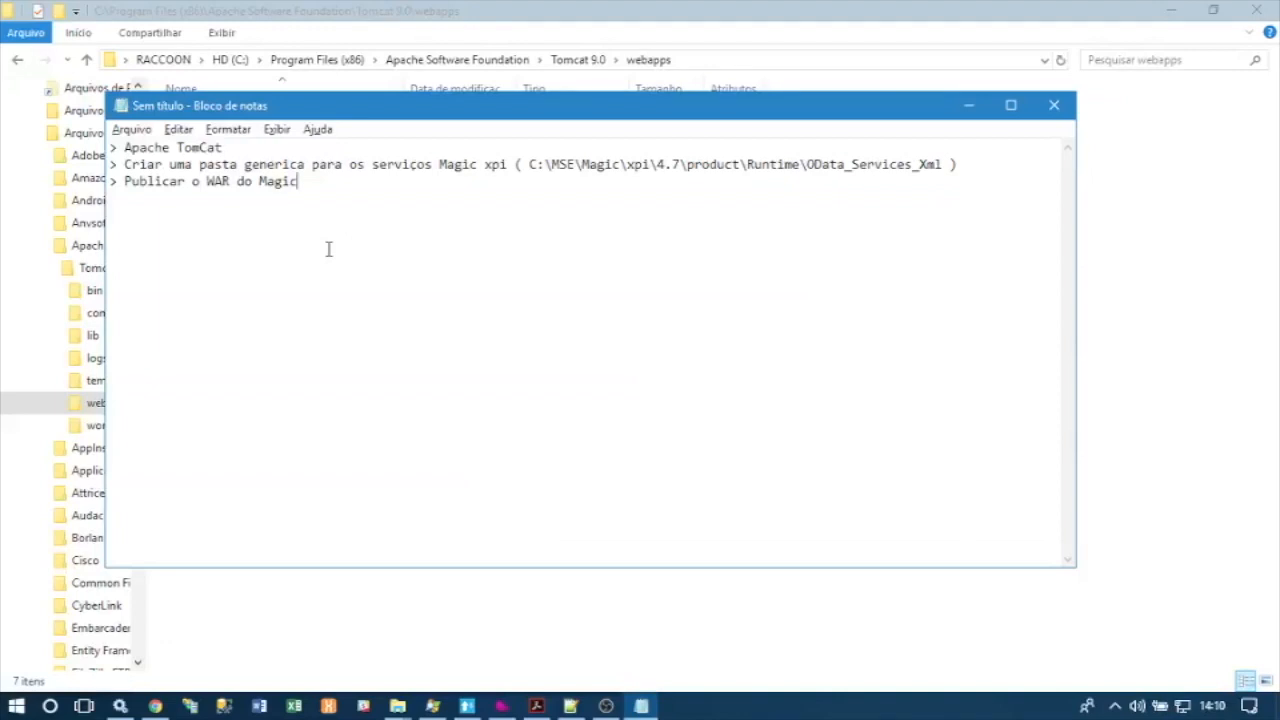
click(1120, 362)
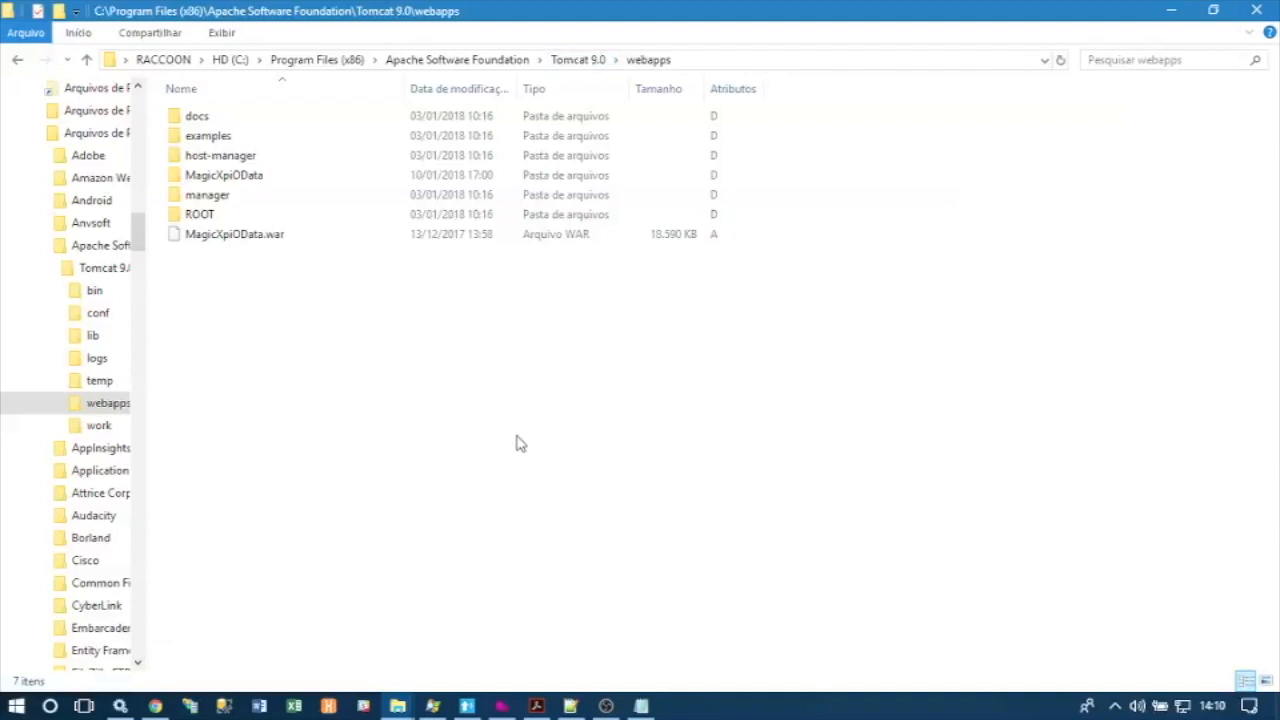
Switch to Acrobat Reader and read the OData Provider installation instructions on WAR deployment and Tomcat Java options, then minimize the document
click(536, 706)
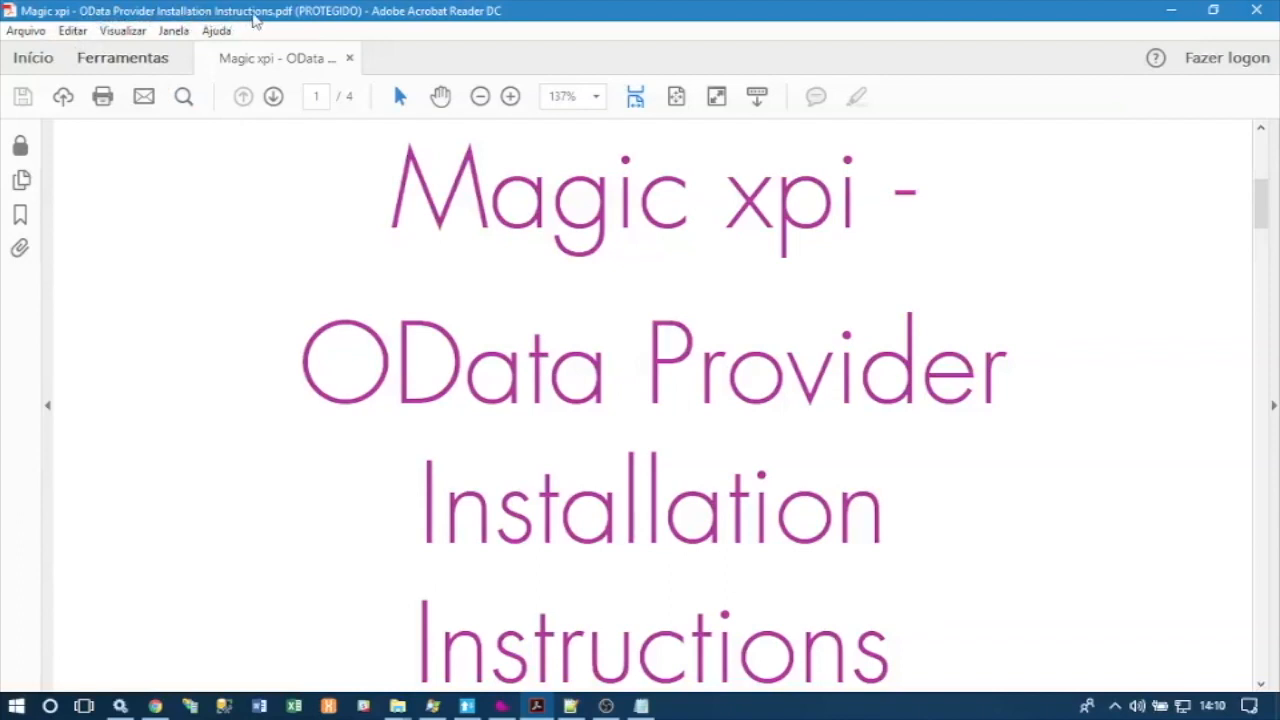
scroll(644, 385, down, 1)
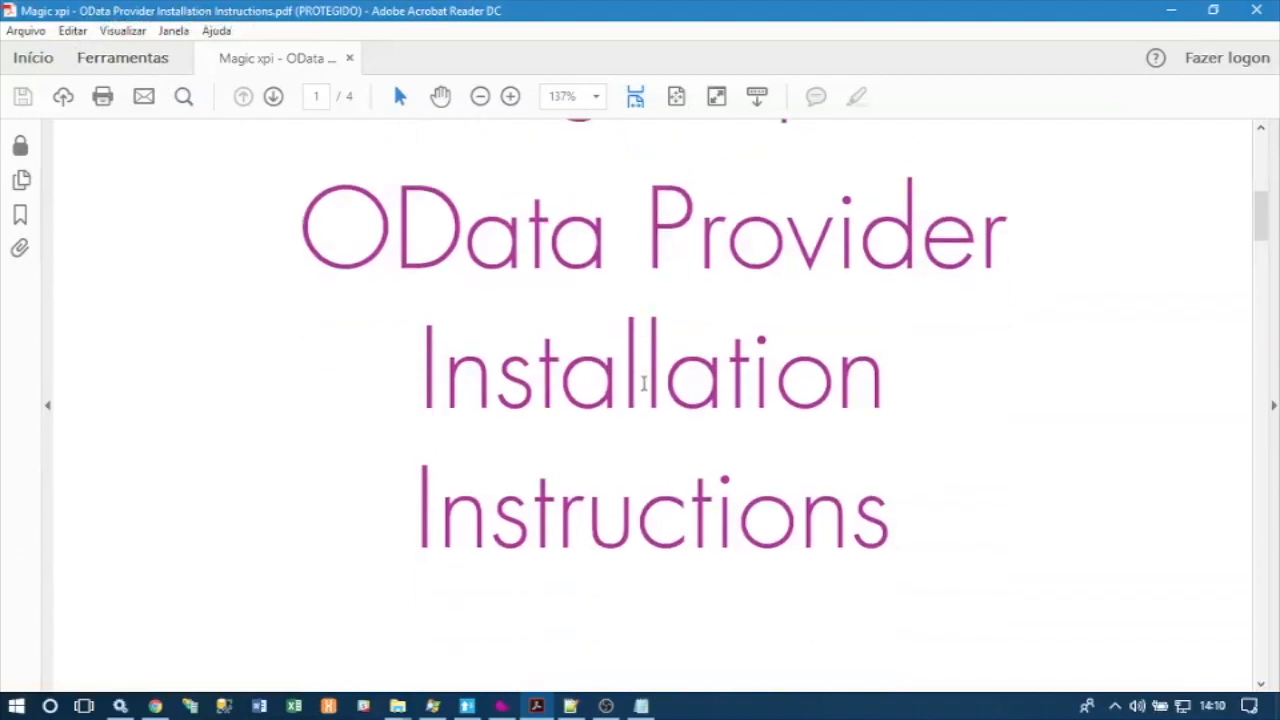
scroll(644, 385, down, 2)
scroll(644, 385, down, 8)
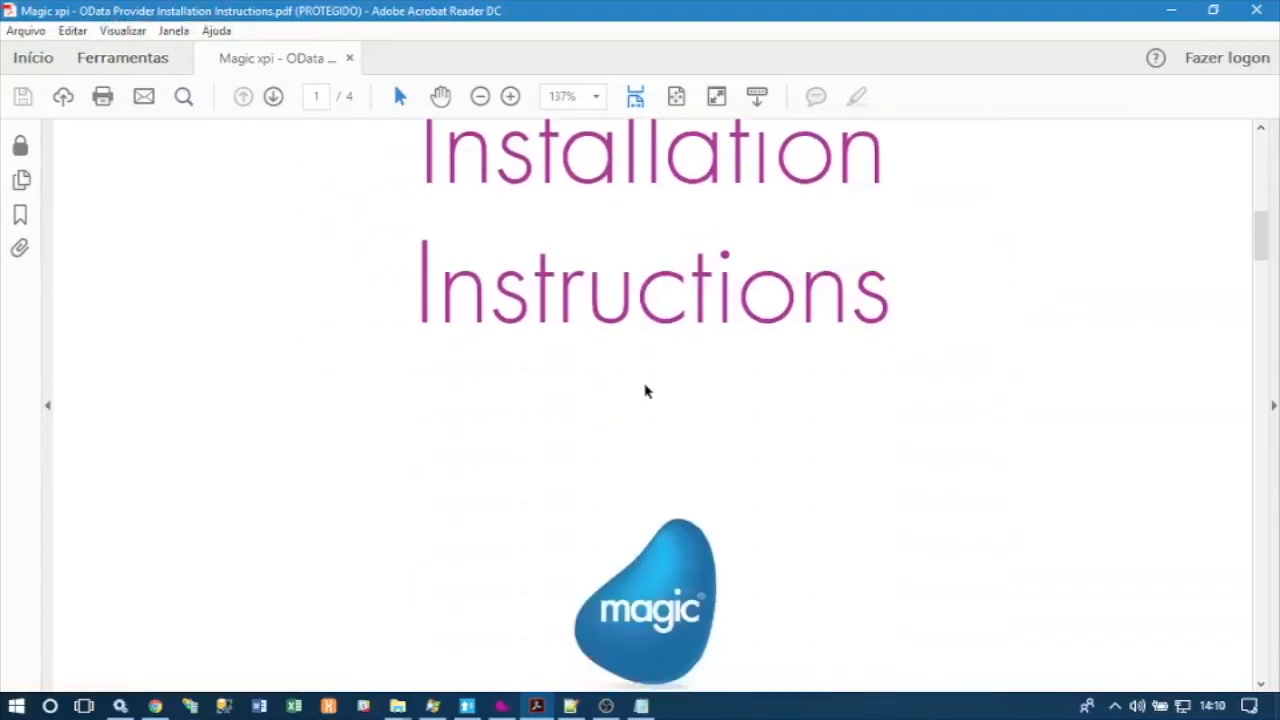
scroll(645, 391, down, 8)
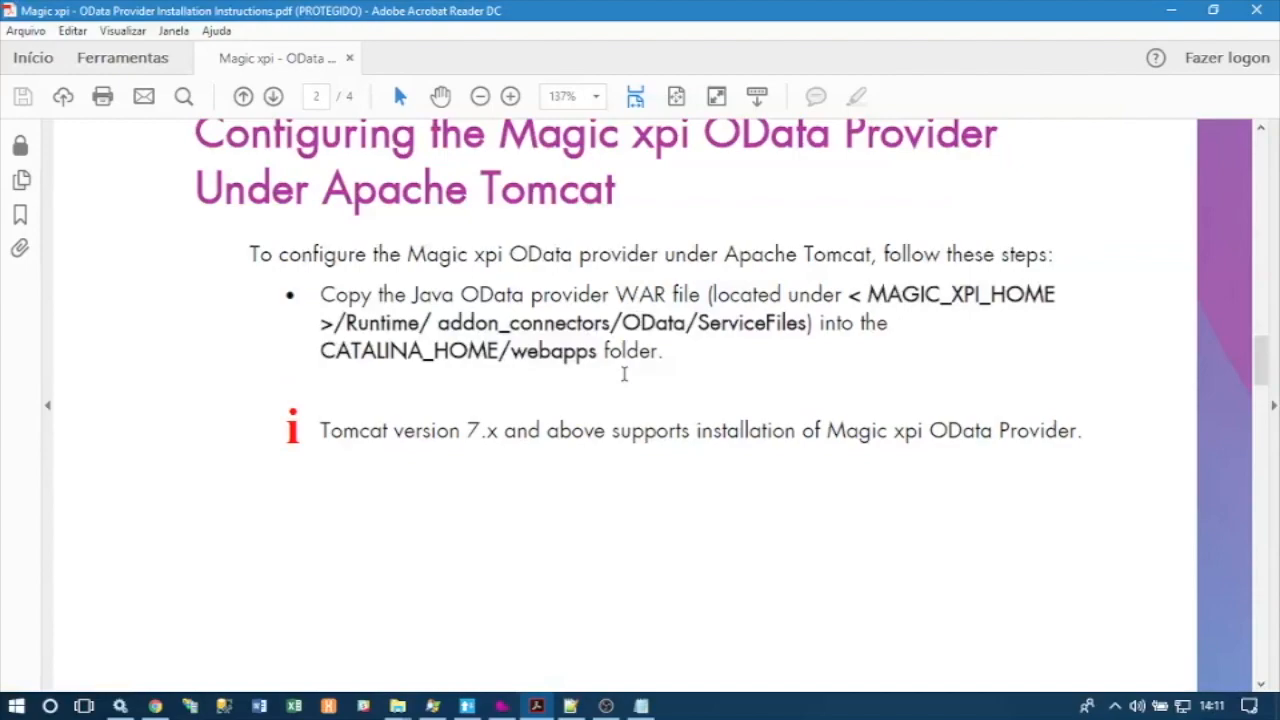
scroll(624, 374, down, 8)
scroll(624, 374, down, 2)
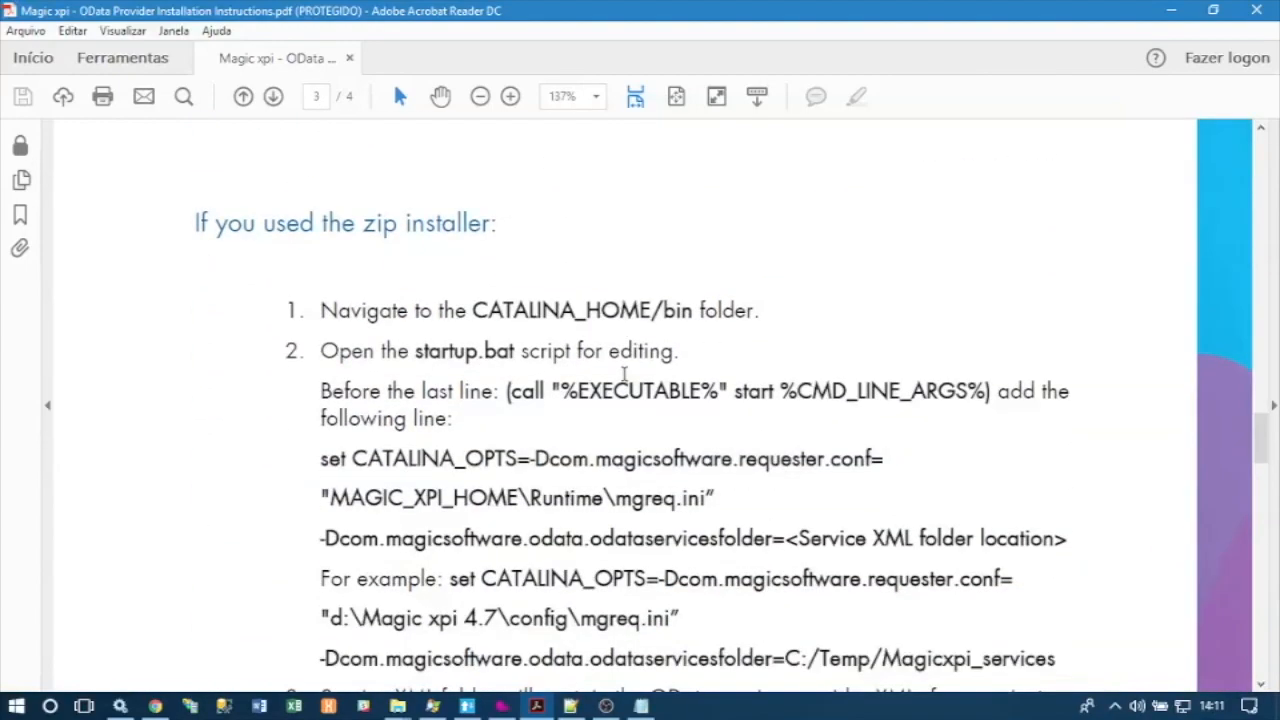
scroll(624, 374, down, 10)
scroll(624, 374, down, 5)
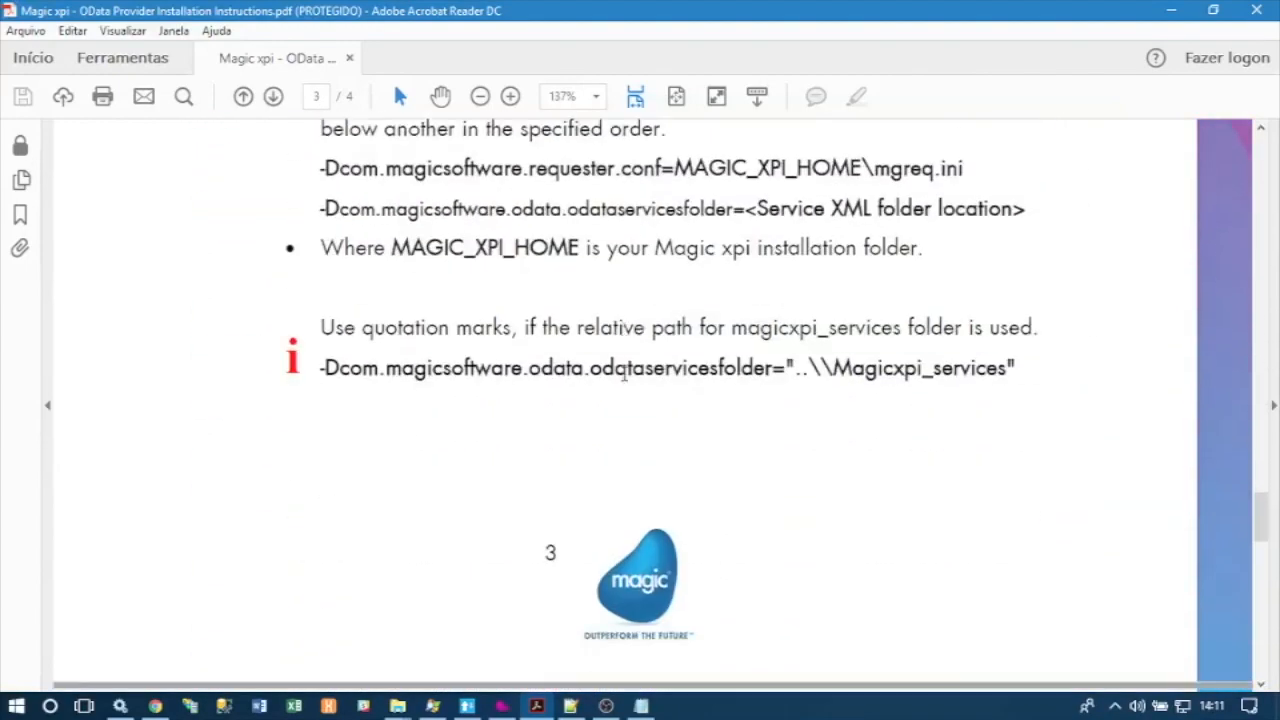
scroll(624, 374, up, 5)
scroll(624, 374, down, 1)
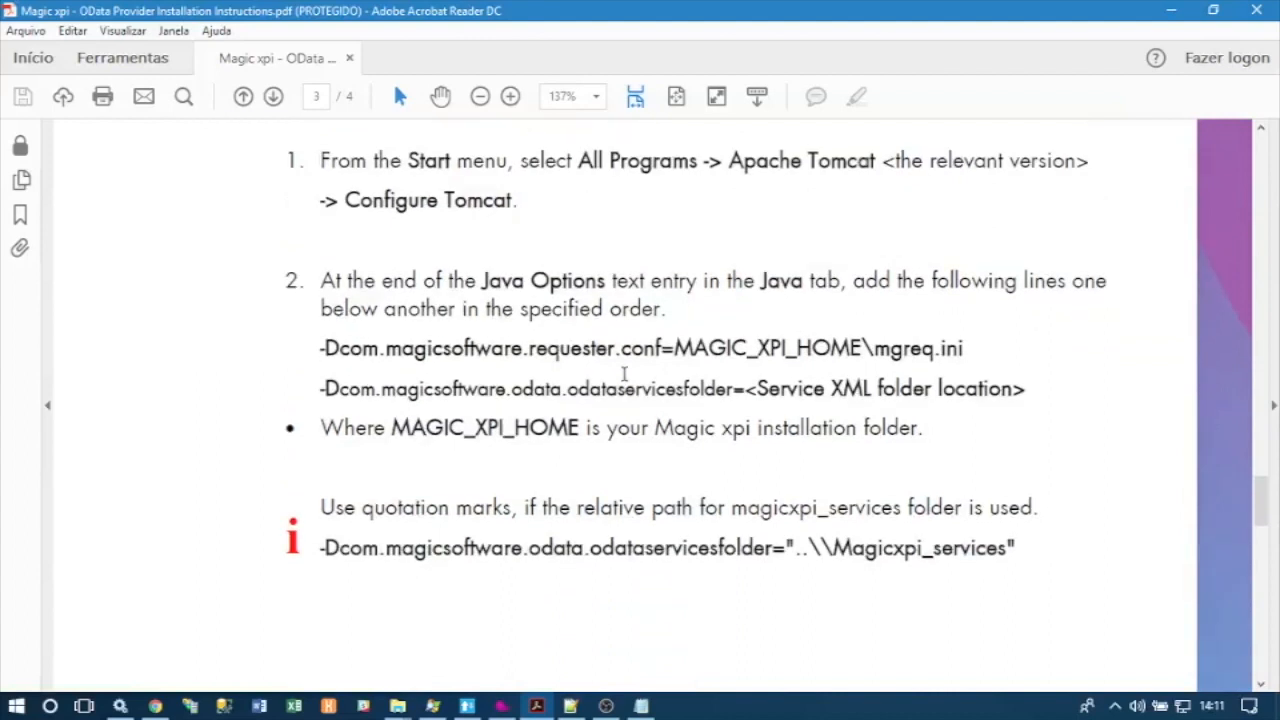
scroll(624, 374, up, 1)
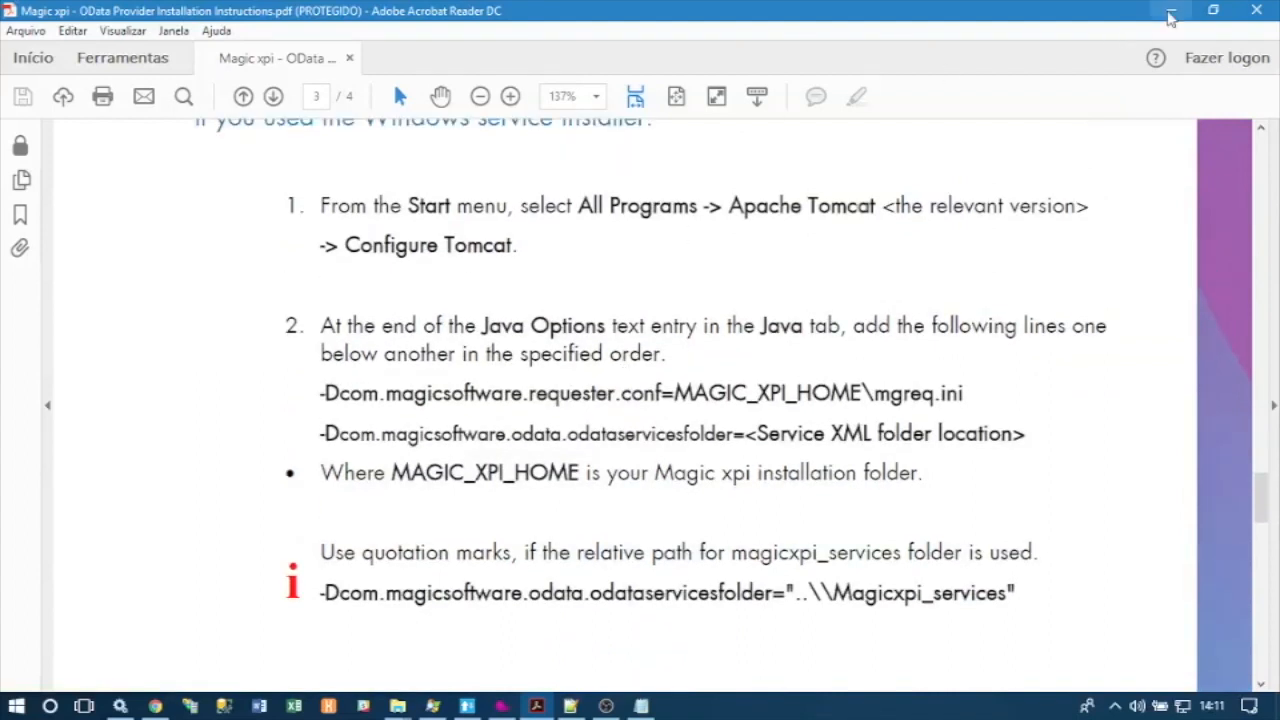
click(1171, 11)
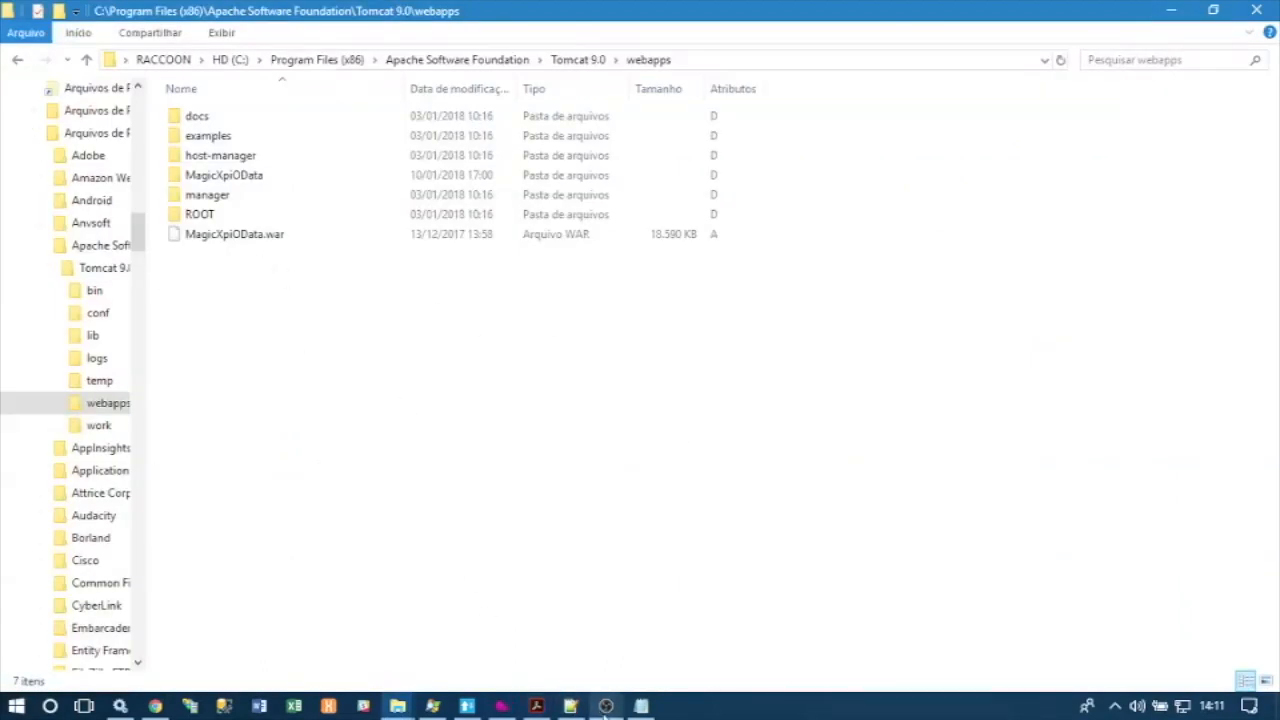
Add a fourth line "> Configurar o TomCat para o Magic xpi" to the note in Notepad
click(641, 706)
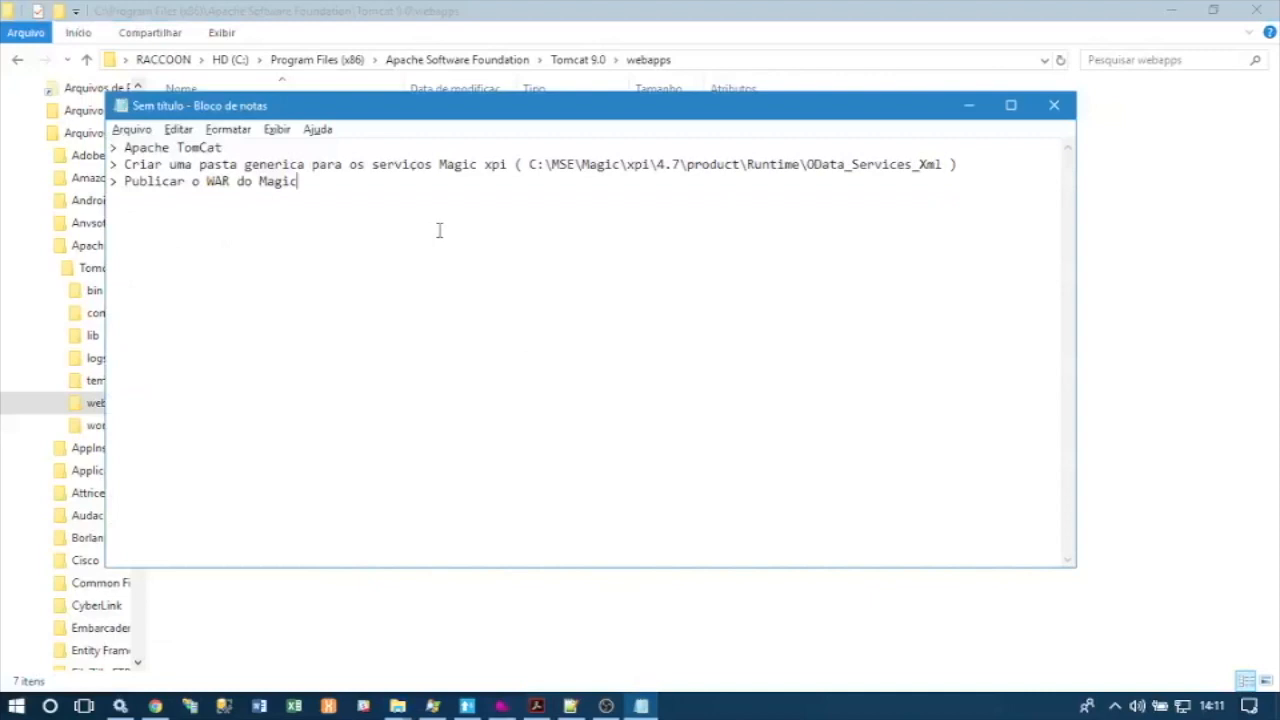
key(Return)
text(> Configurar o To)
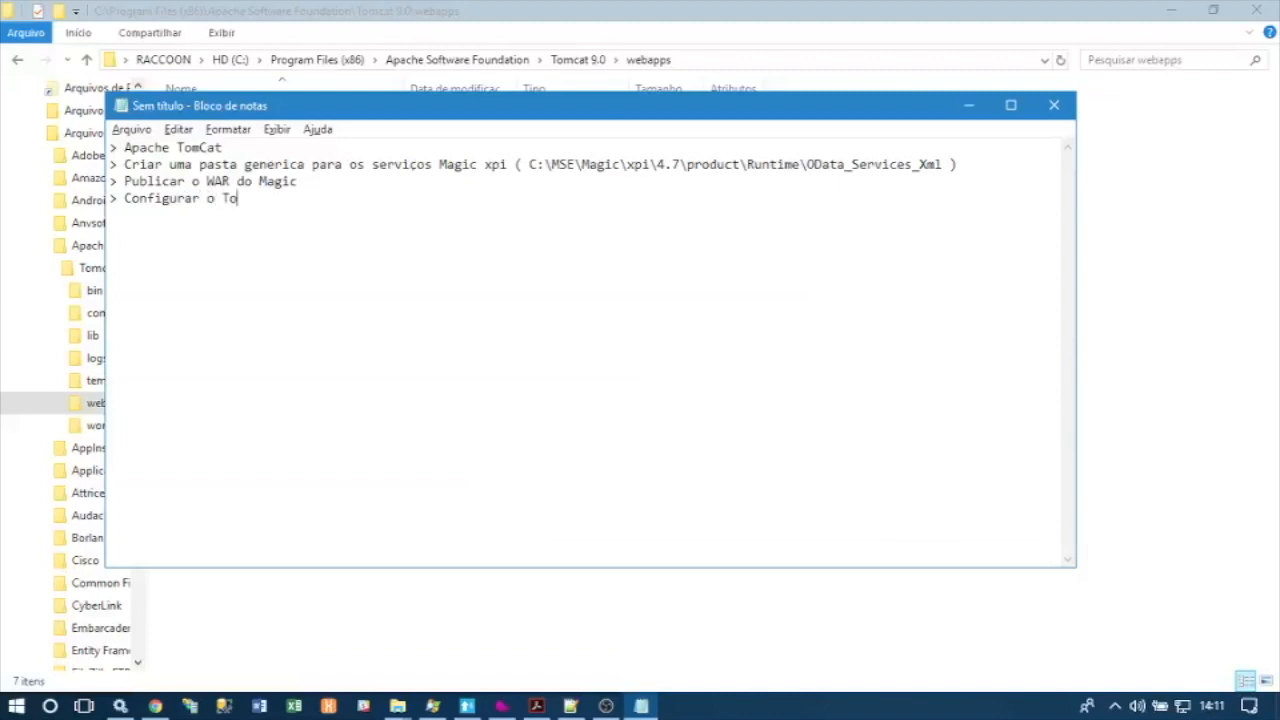
text(mCat para o Magic xpi)
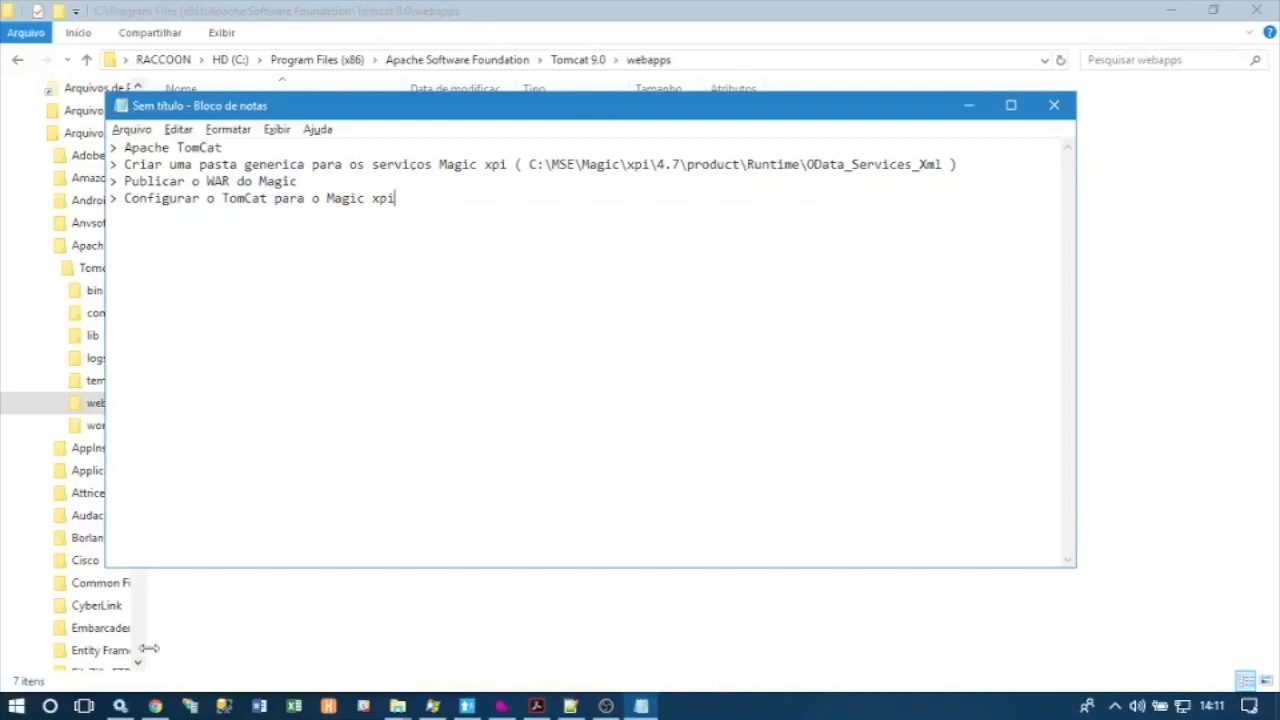
Launch Monitor Tomcat from the Apache Tomcat 9.0 Tomcat9 programs and open the service's configuration properties
click(16, 706)
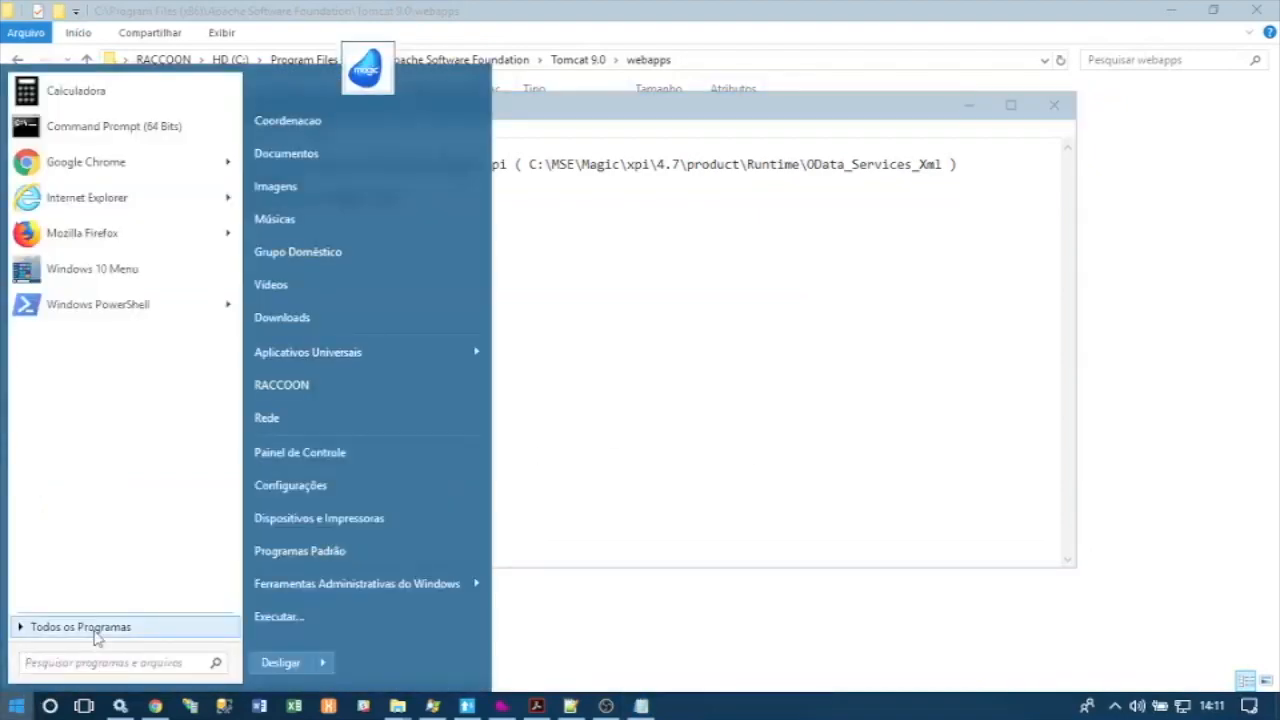
click(80, 629)
scroll(153, 315, up, 8)
scroll(155, 316, up, 15)
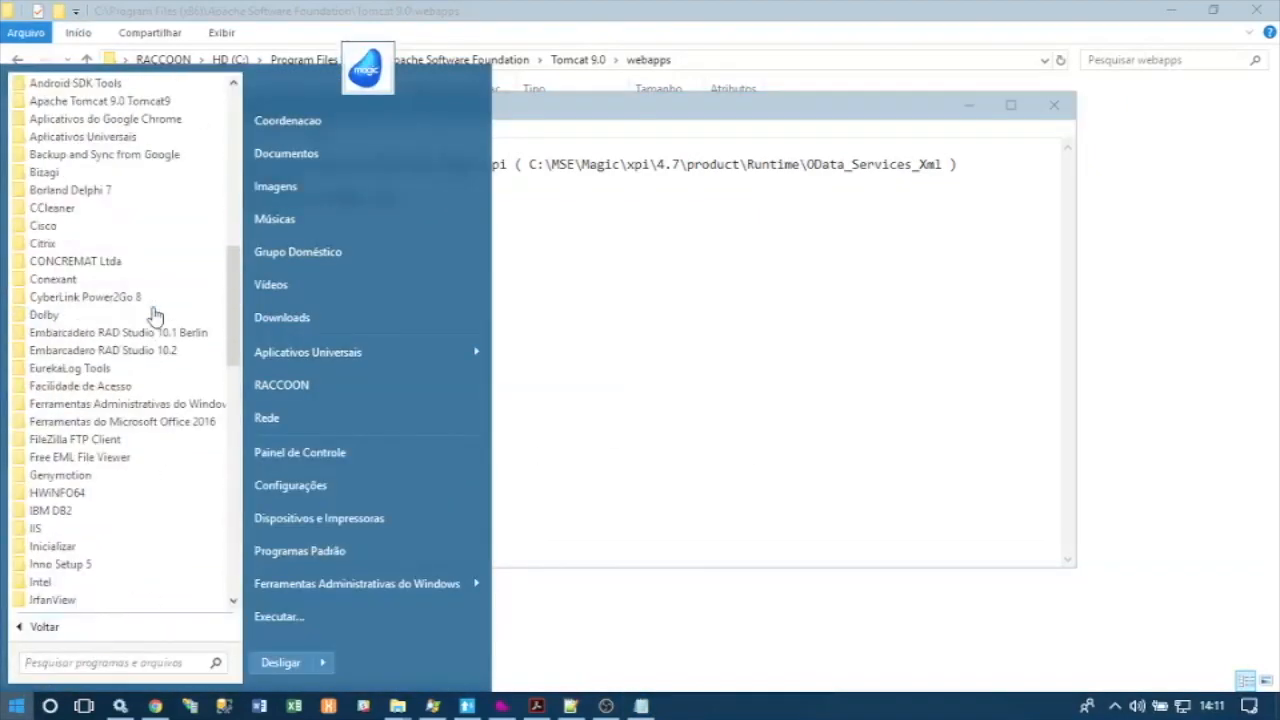
scroll(155, 316, down, 8)
scroll(155, 316, up, 2)
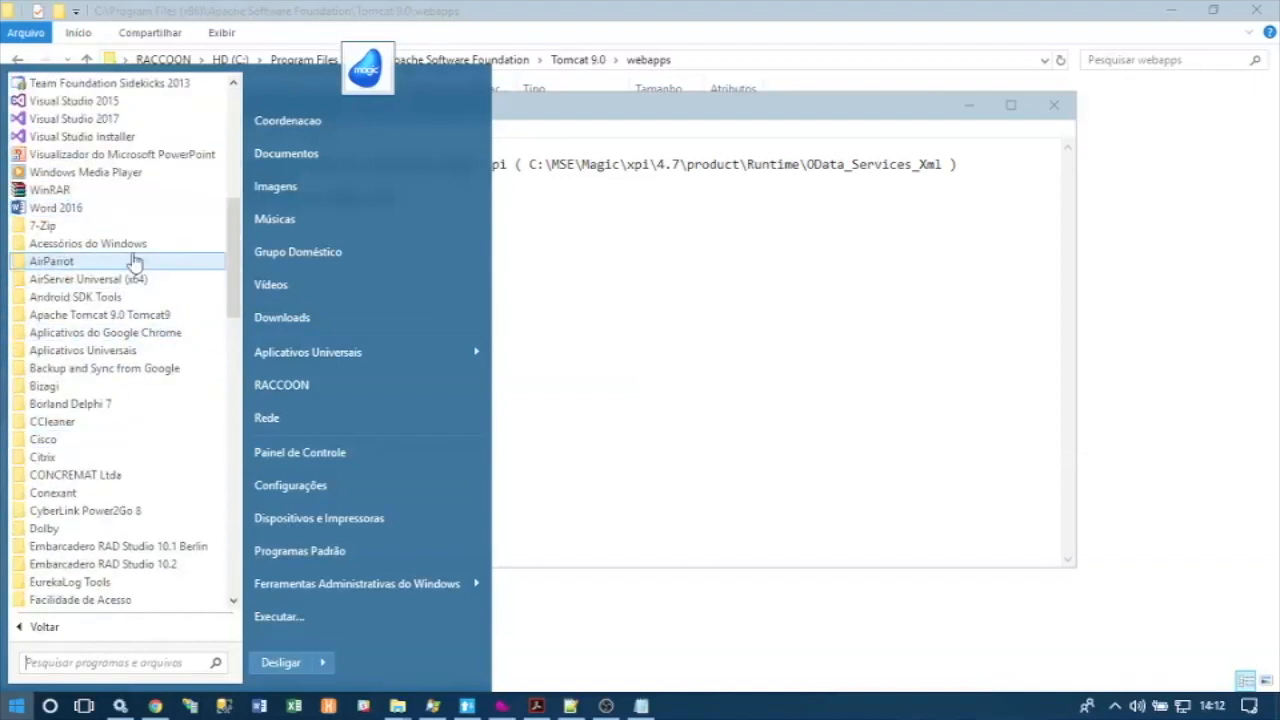
click(165, 316)
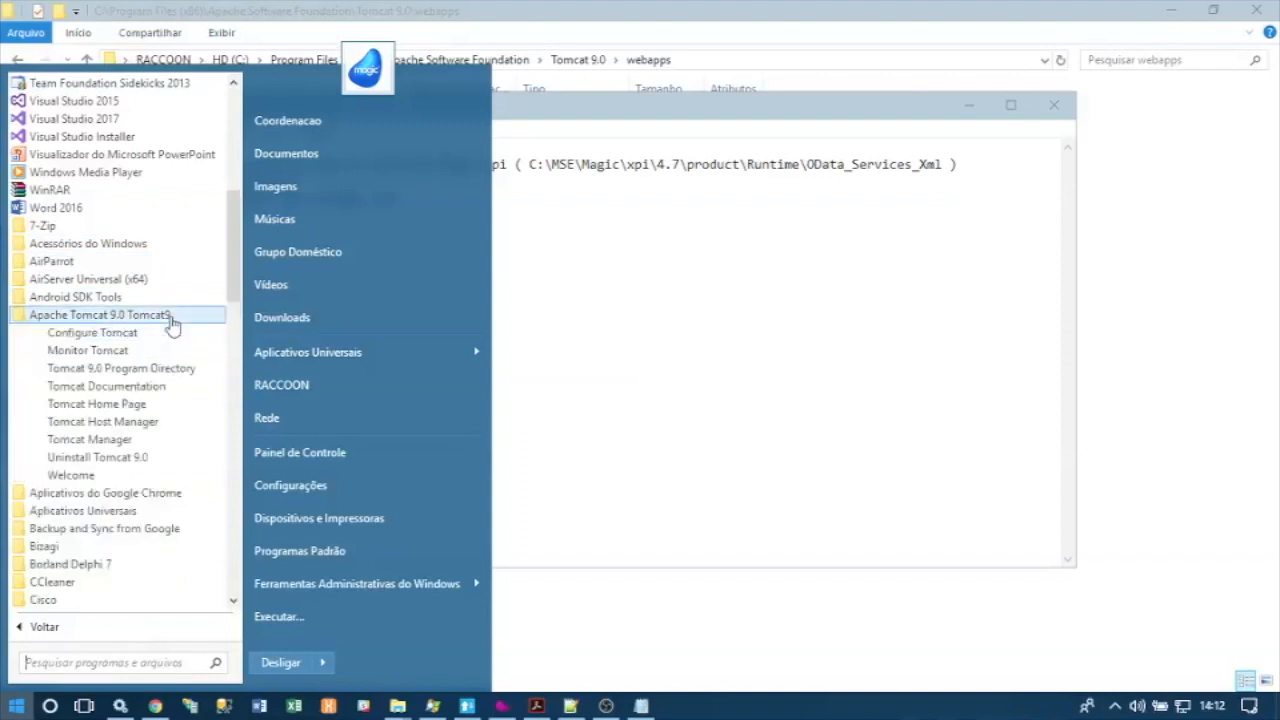
click(125, 351)
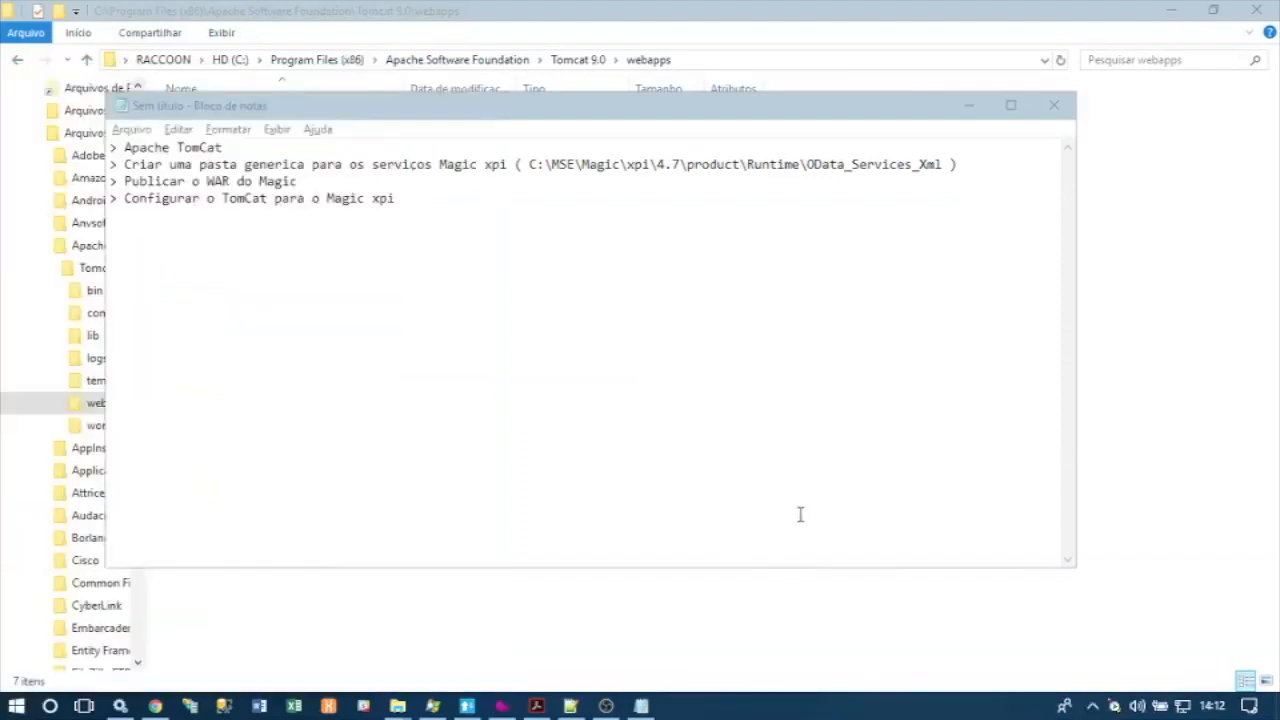
right_click(1113, 707)
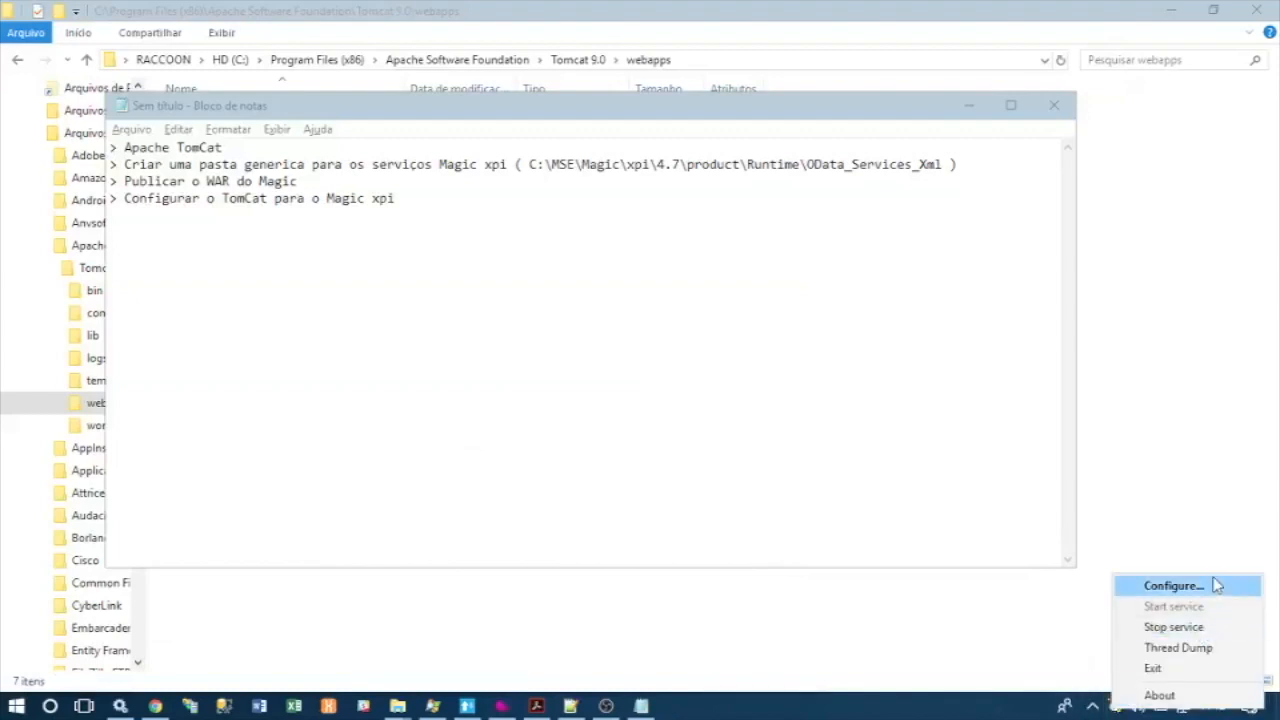
click(1172, 586)
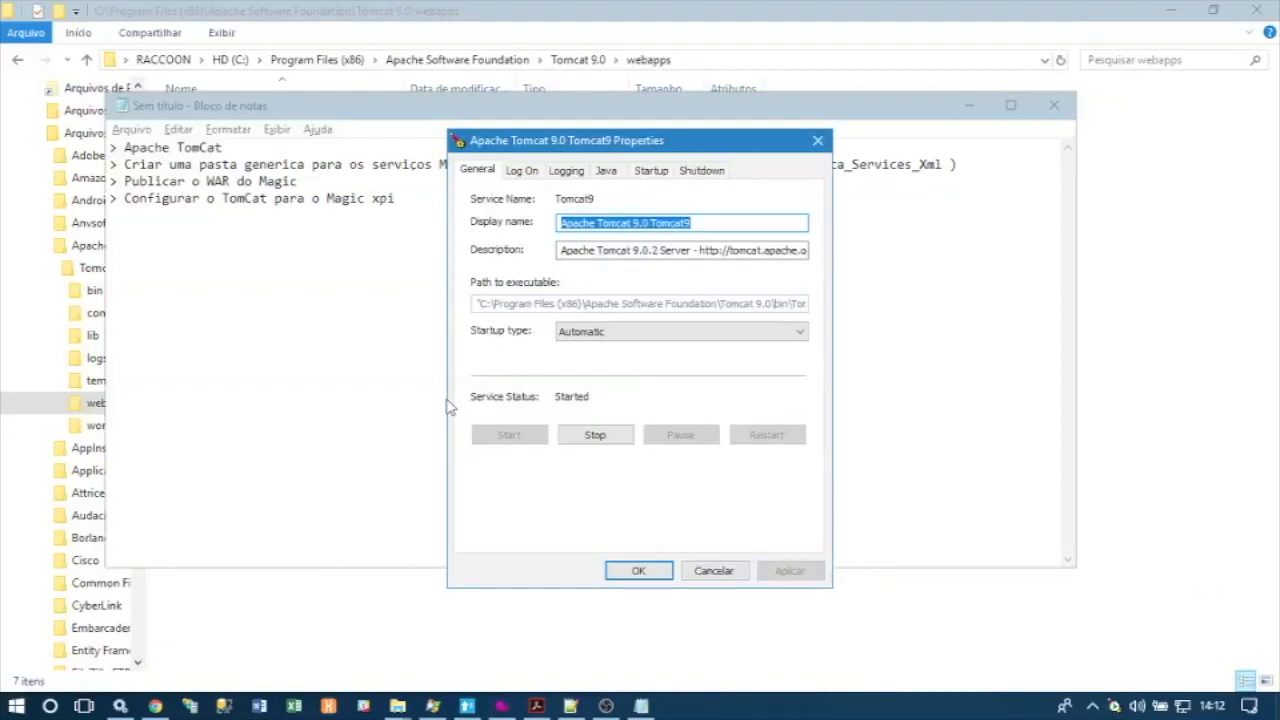
Review the Log On, Logging, Java and Startup settings of the Tomcat service, ending at the Startup working path
click(519, 172)
click(582, 172)
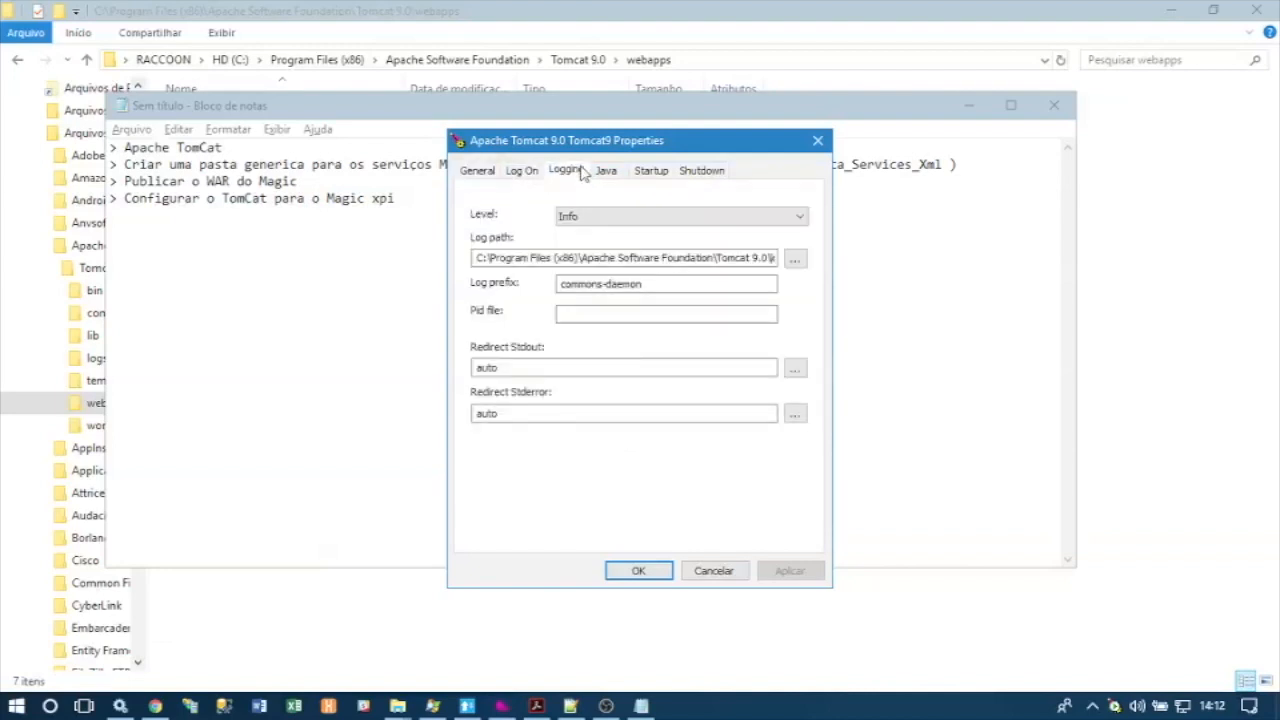
click(607, 172)
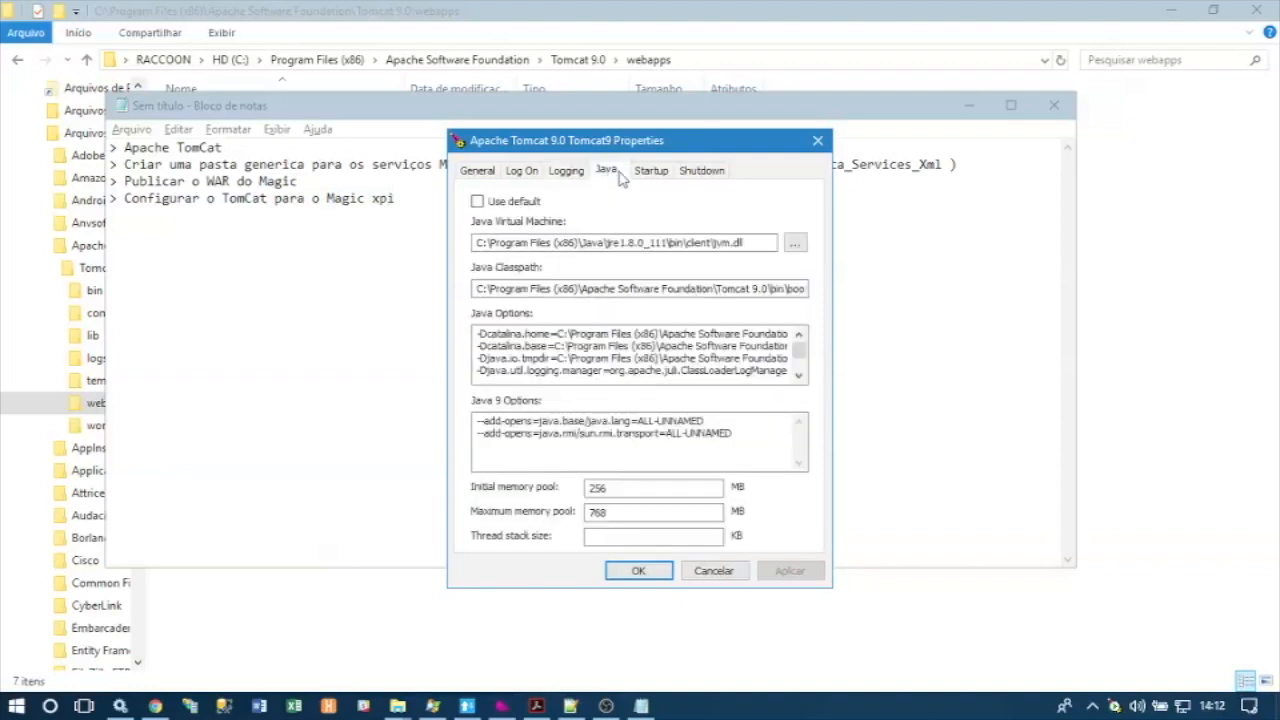
click(657, 174)
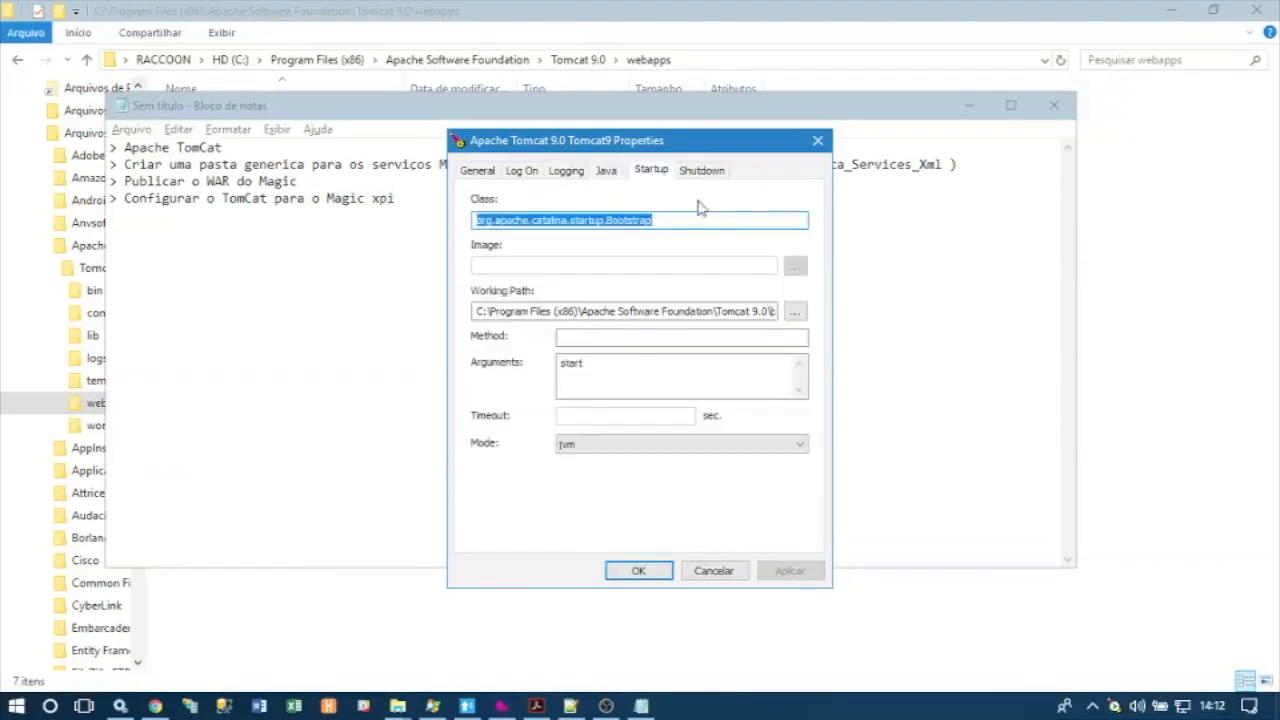
click(629, 311)
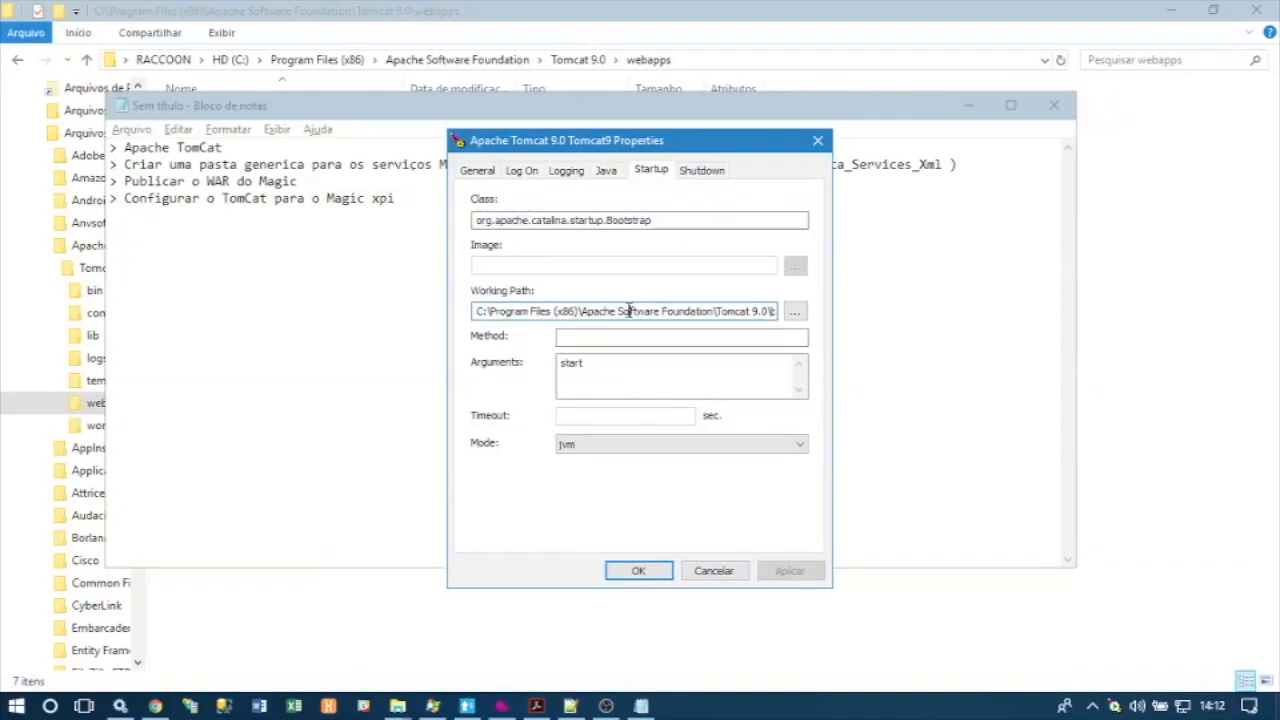
Read the Working Path instruction in the Acrobat Reader document and check the end of Tomcat's Startup working path against it
click(536, 706)
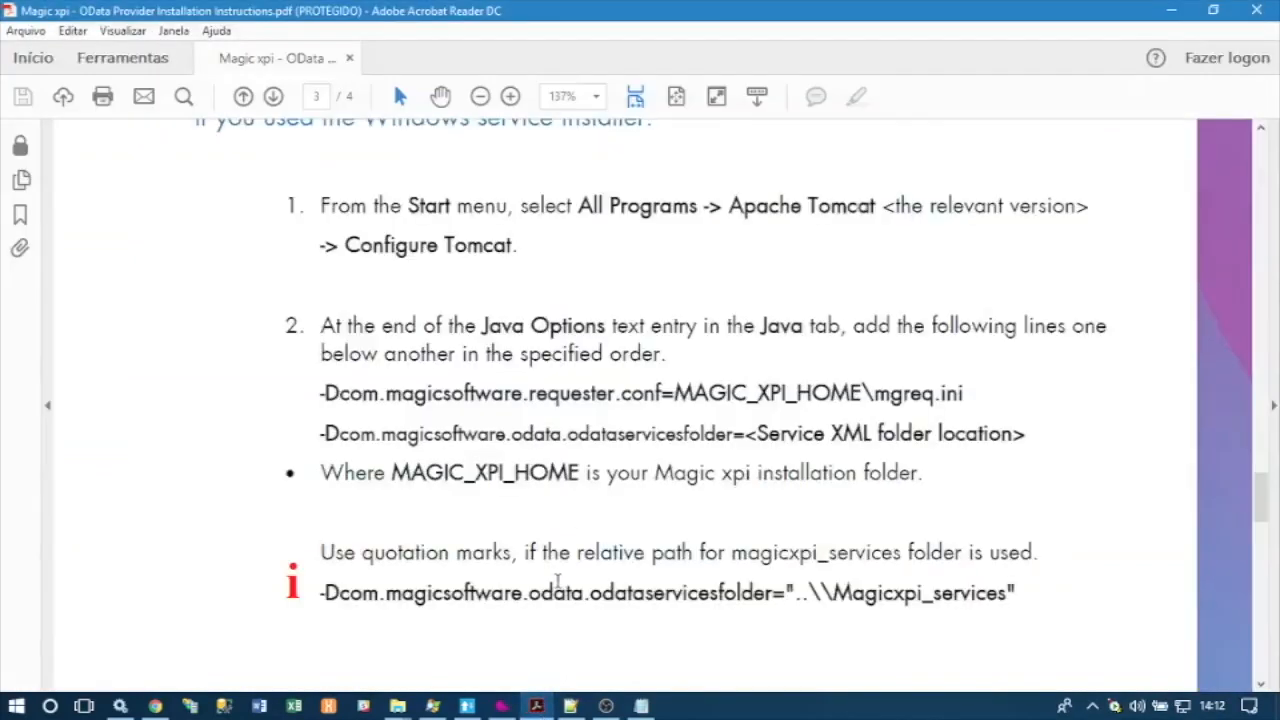
scroll(583, 522, down, 10)
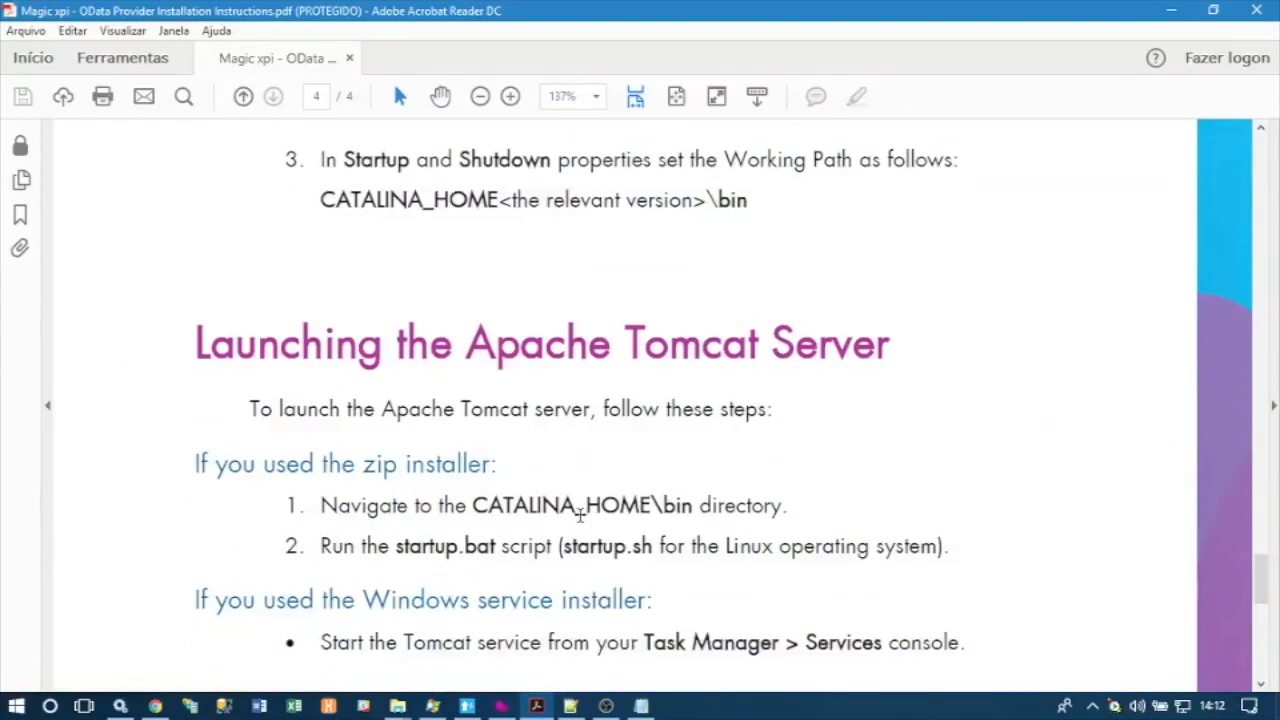
scroll(581, 518, down, 5)
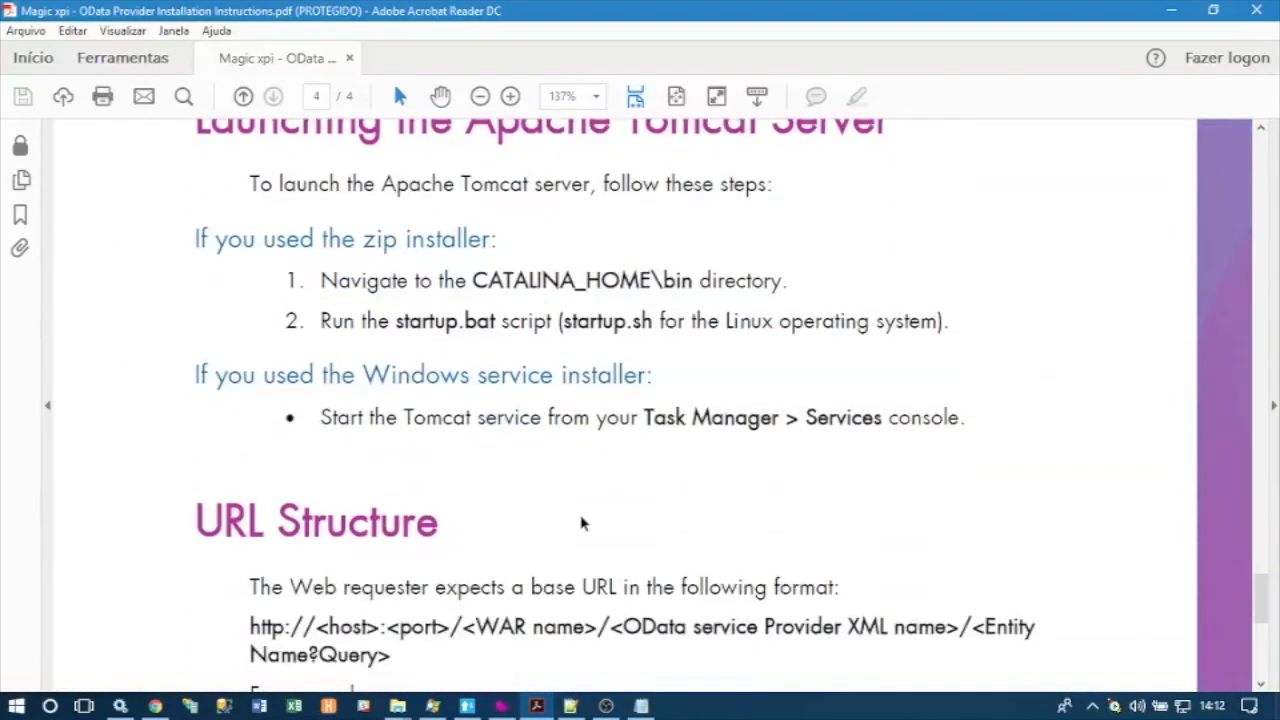
key(alt+Tab)
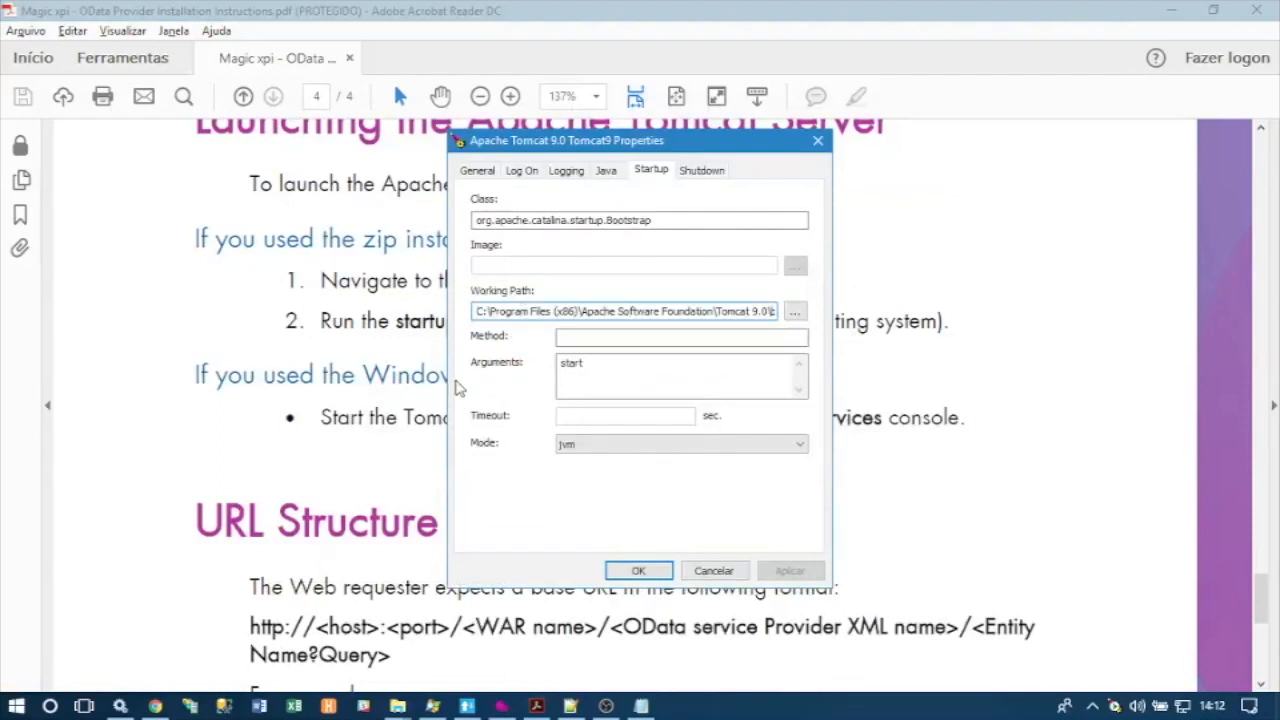
text(in)
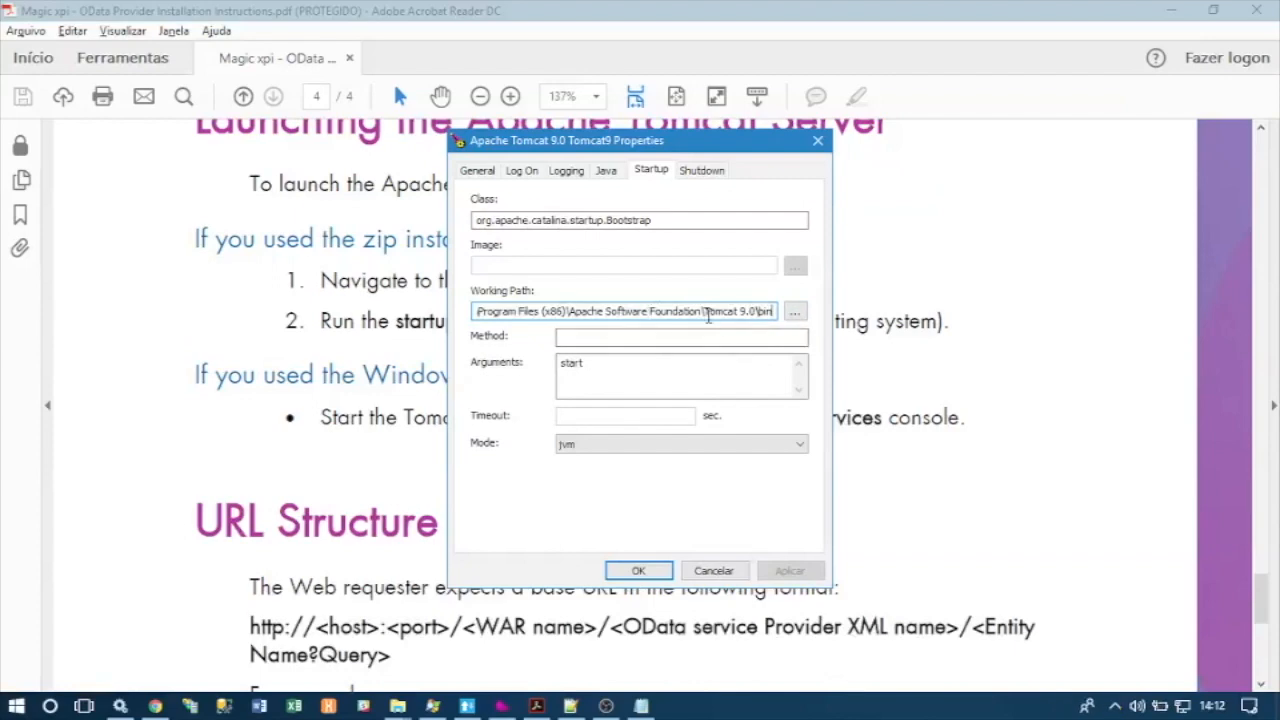
Switch to the Tomcat 9.0 logs folder window, open the bin folder instead and select its full path
click(397, 706)
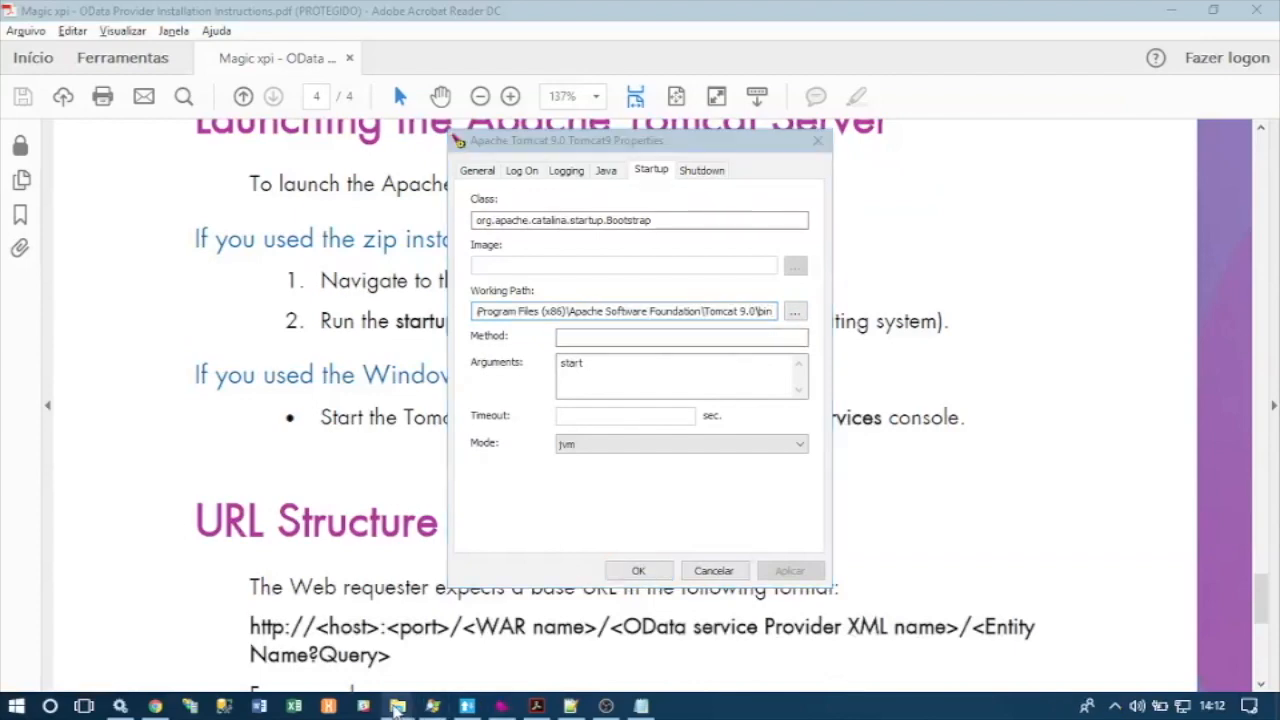
mouse_move(320, 654)
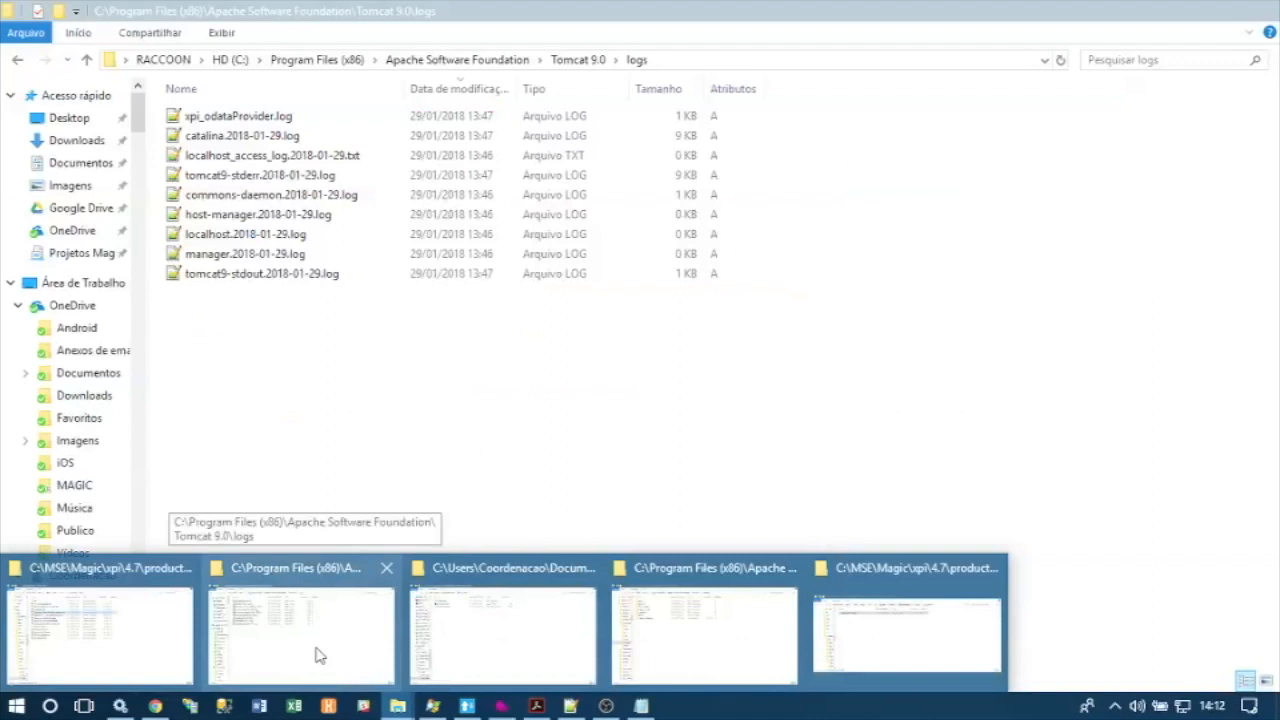
click(320, 654)
click(596, 60)
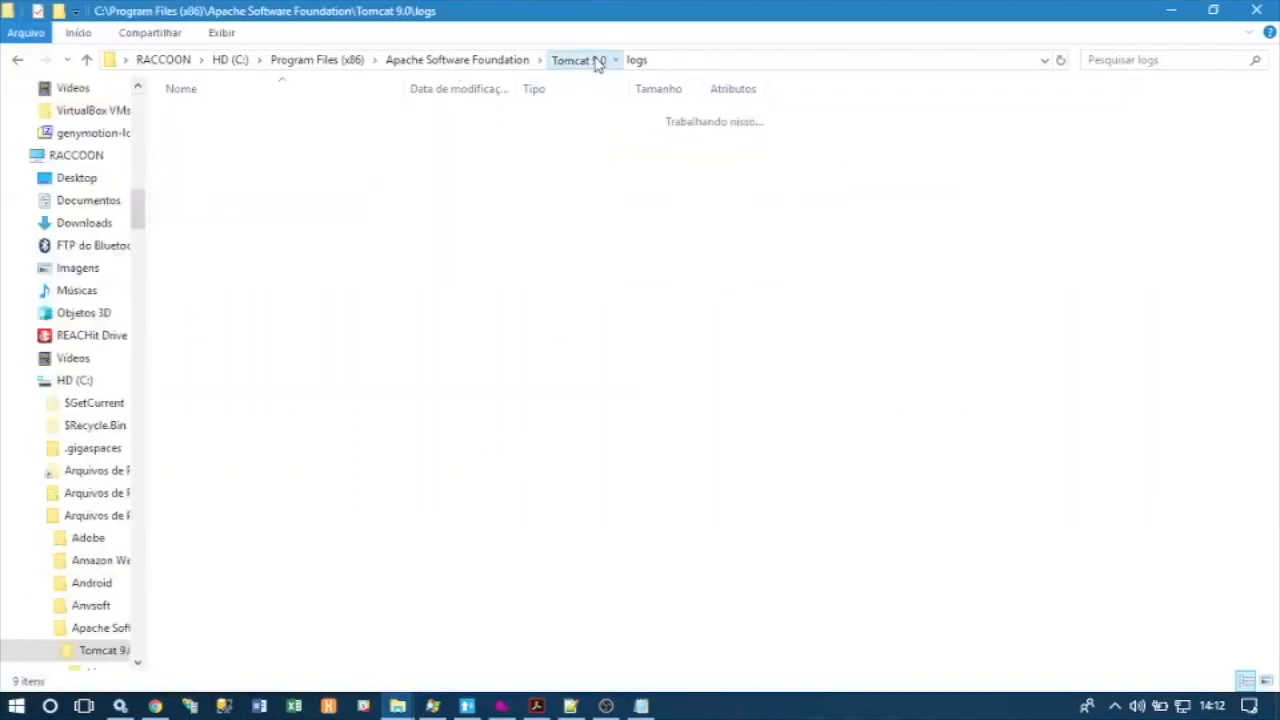
double_click(193, 116)
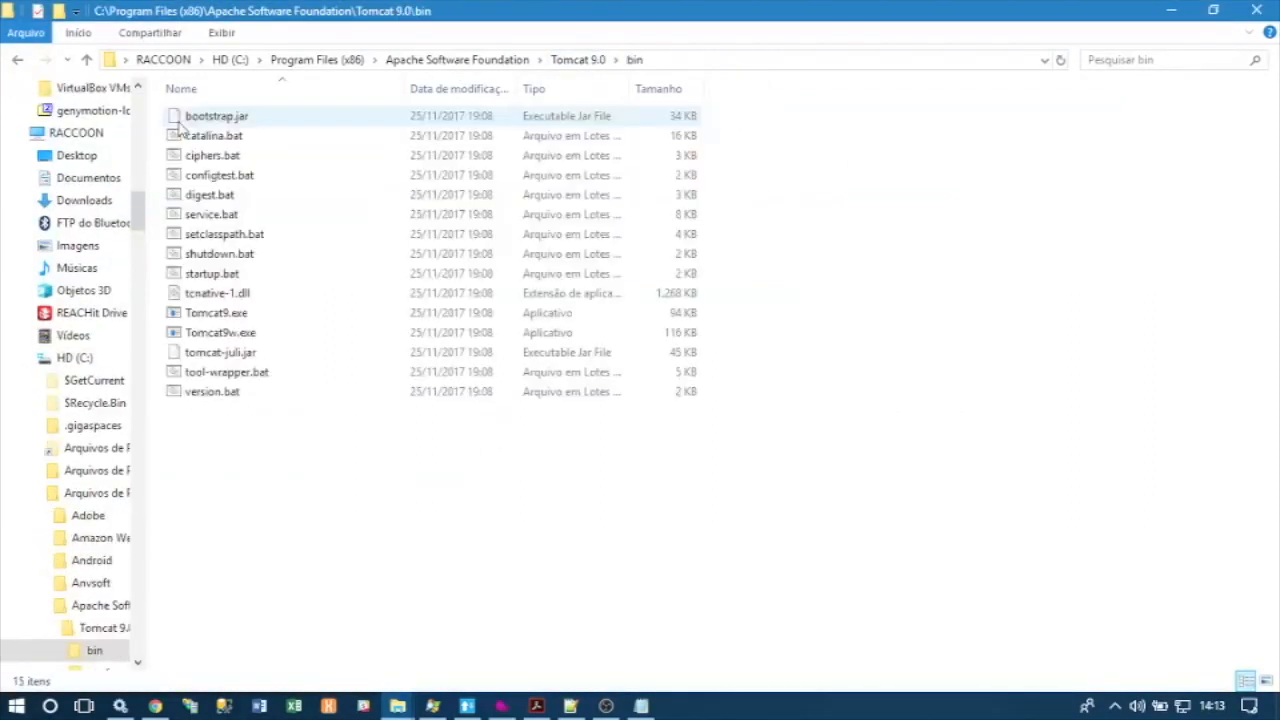
click(749, 62)
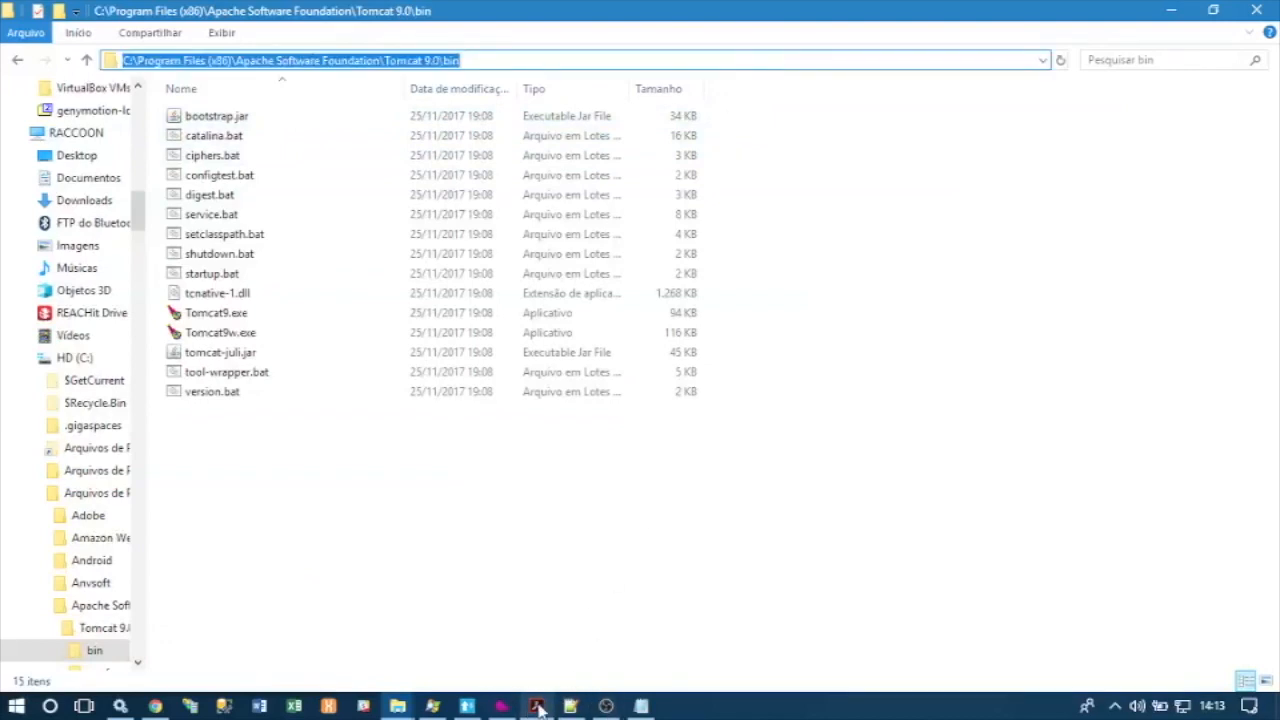
Return to the Tomcat service properties and compare the Startup and Shutdown working paths with the bin folder
mouse_move(604, 708)
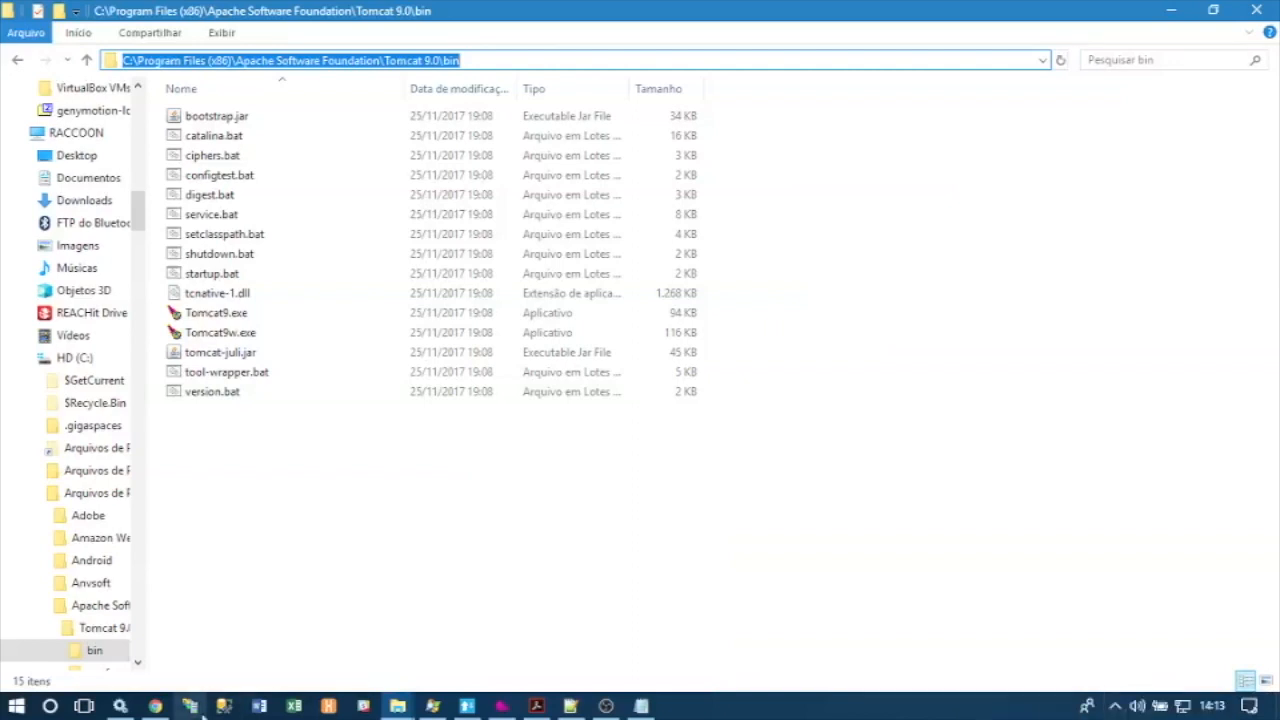
click(1116, 705)
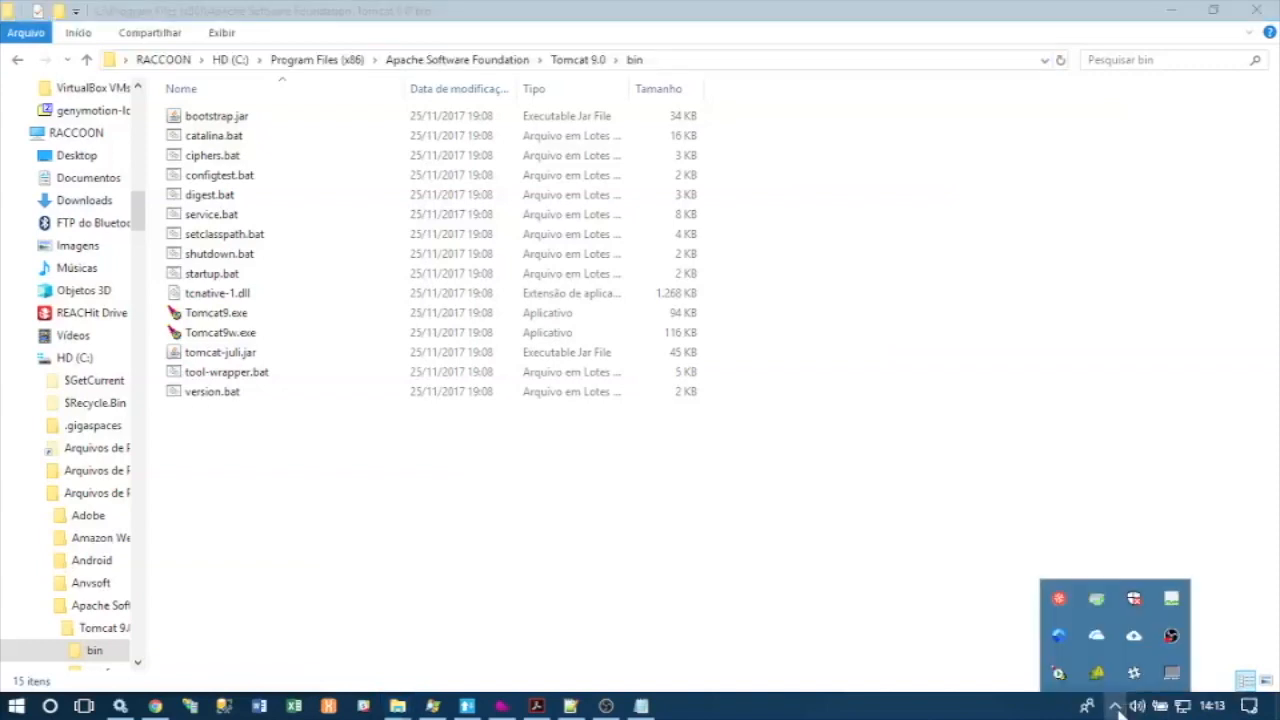
double_click(1059, 673)
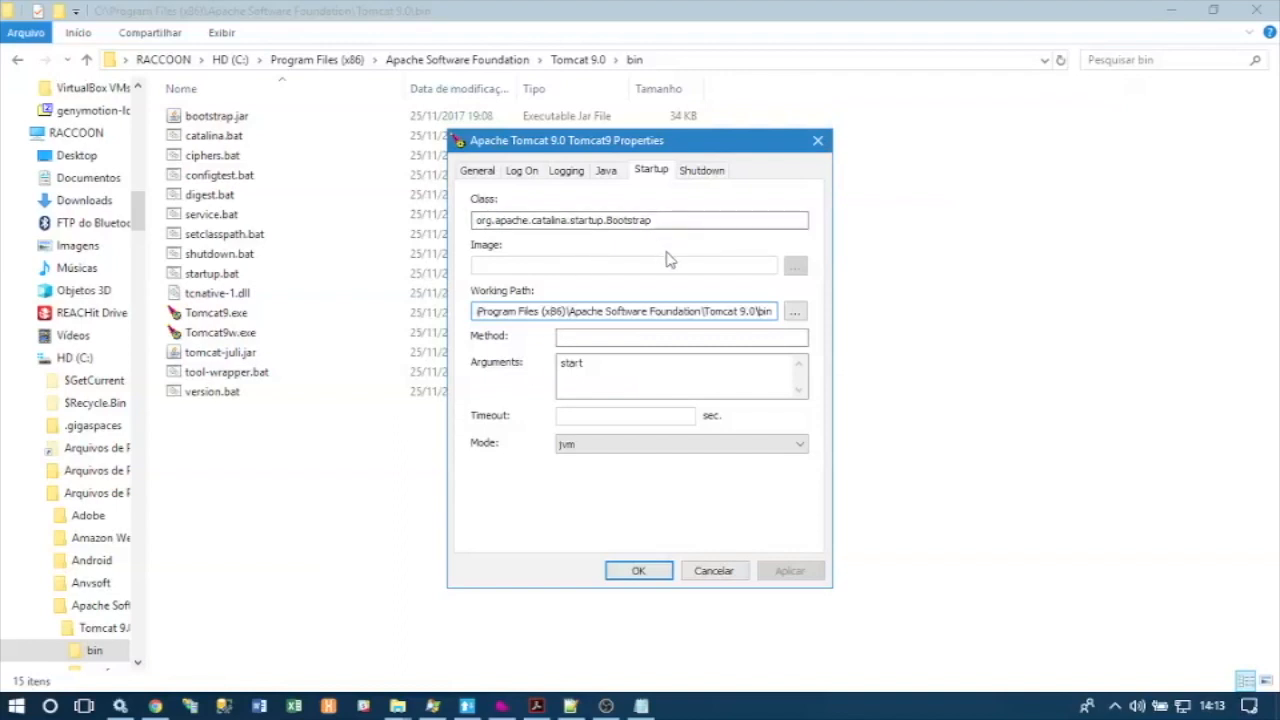
click(712, 174)
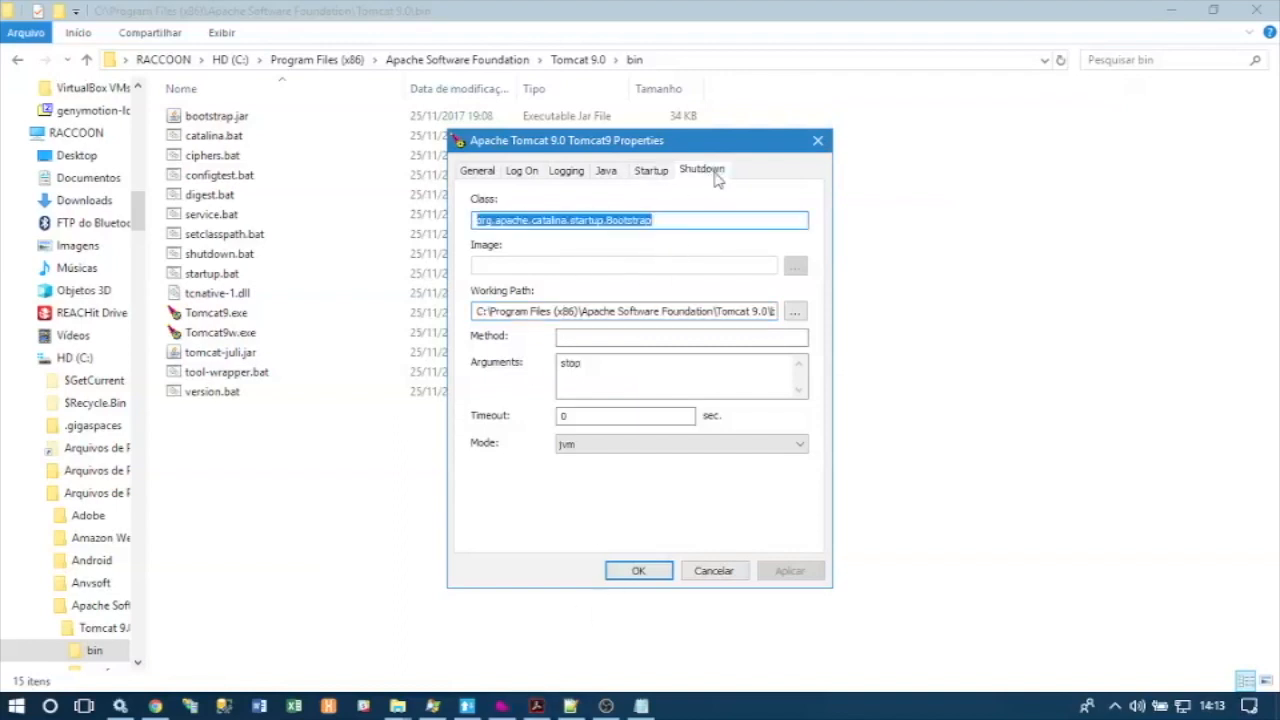
click(651, 171)
click(582, 311)
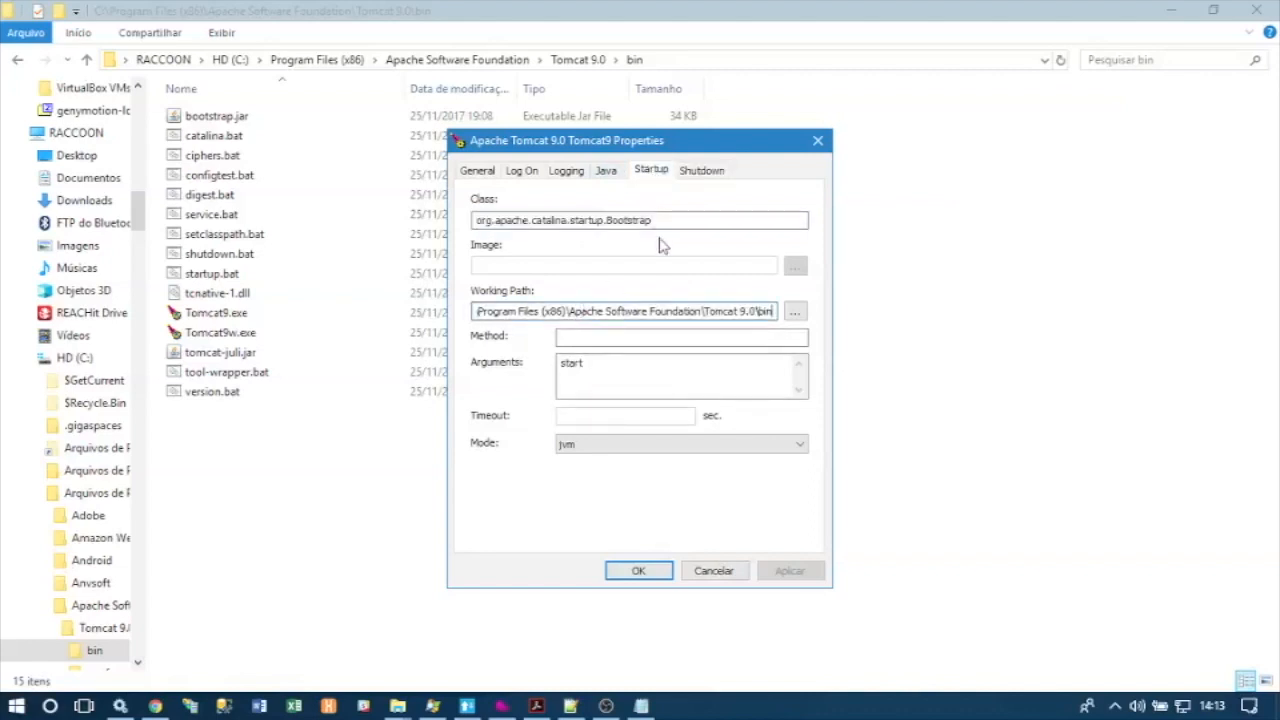
click(695, 172)
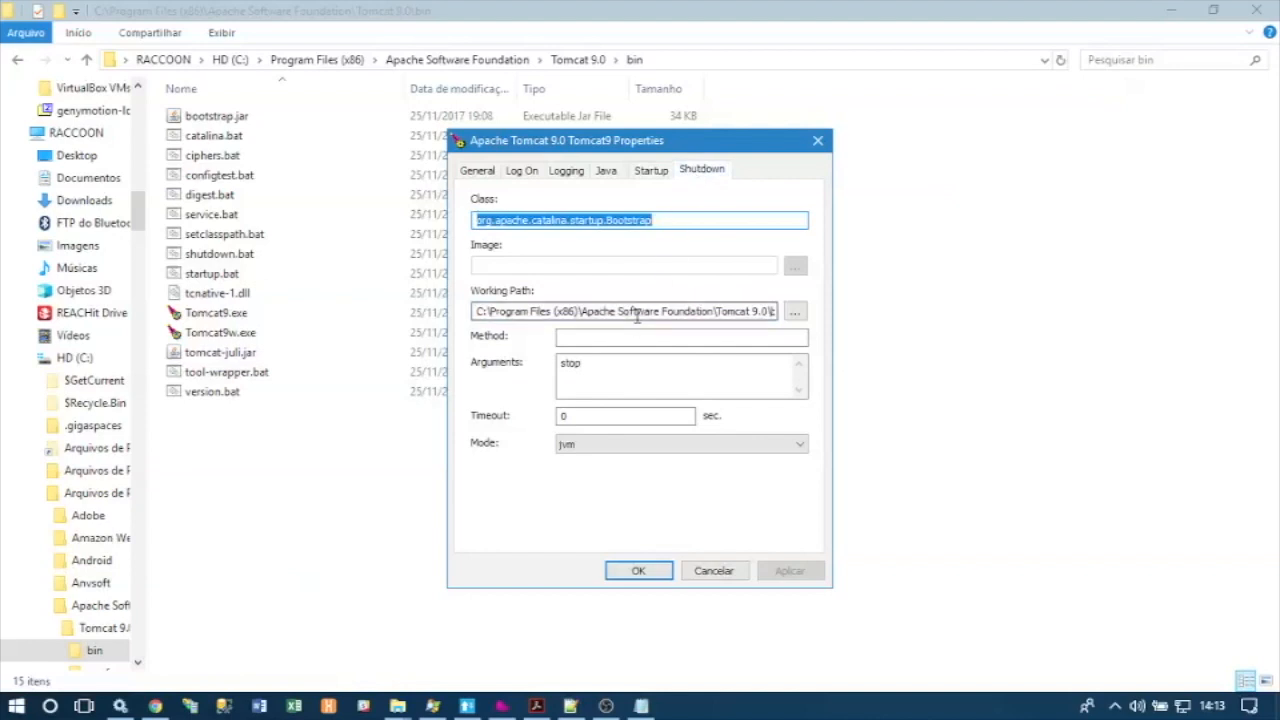
click(636, 313)
key(End)
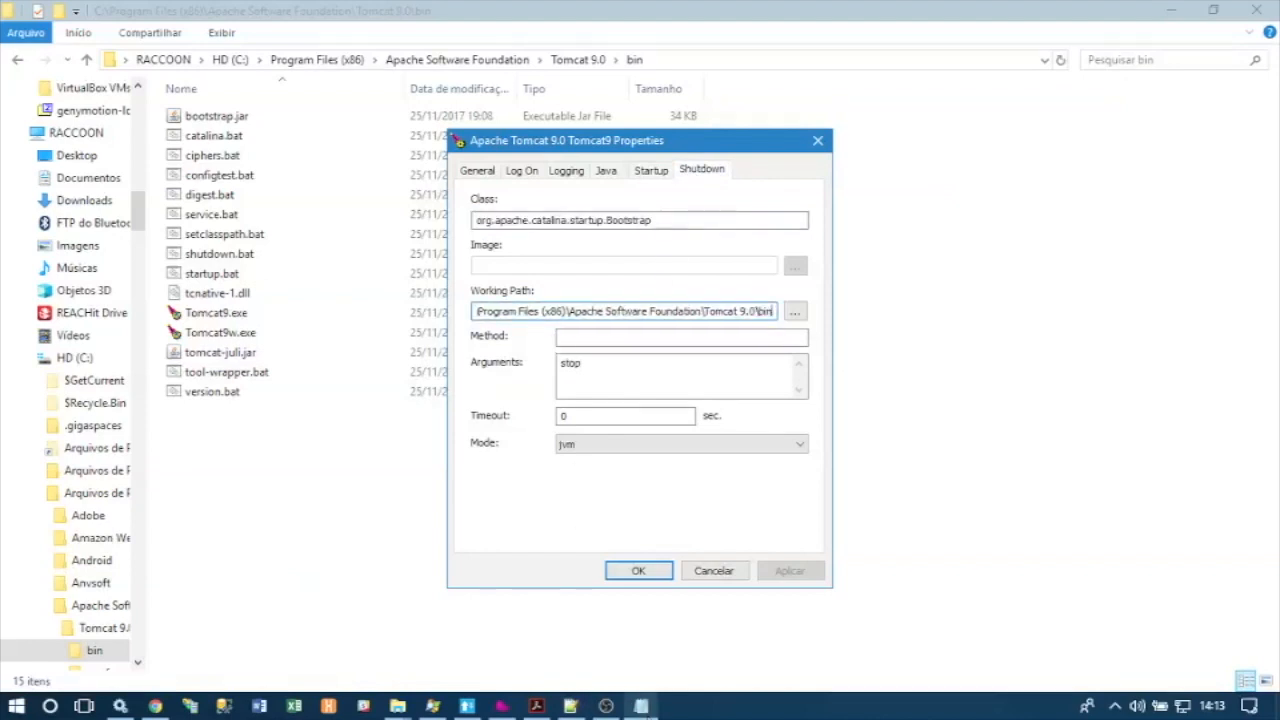
Add the indented, aligned lines Startup = pasta "\bin" and Shutdown = pasta "\bin" below the Tomcat configuration line in Notepad
click(634, 707)
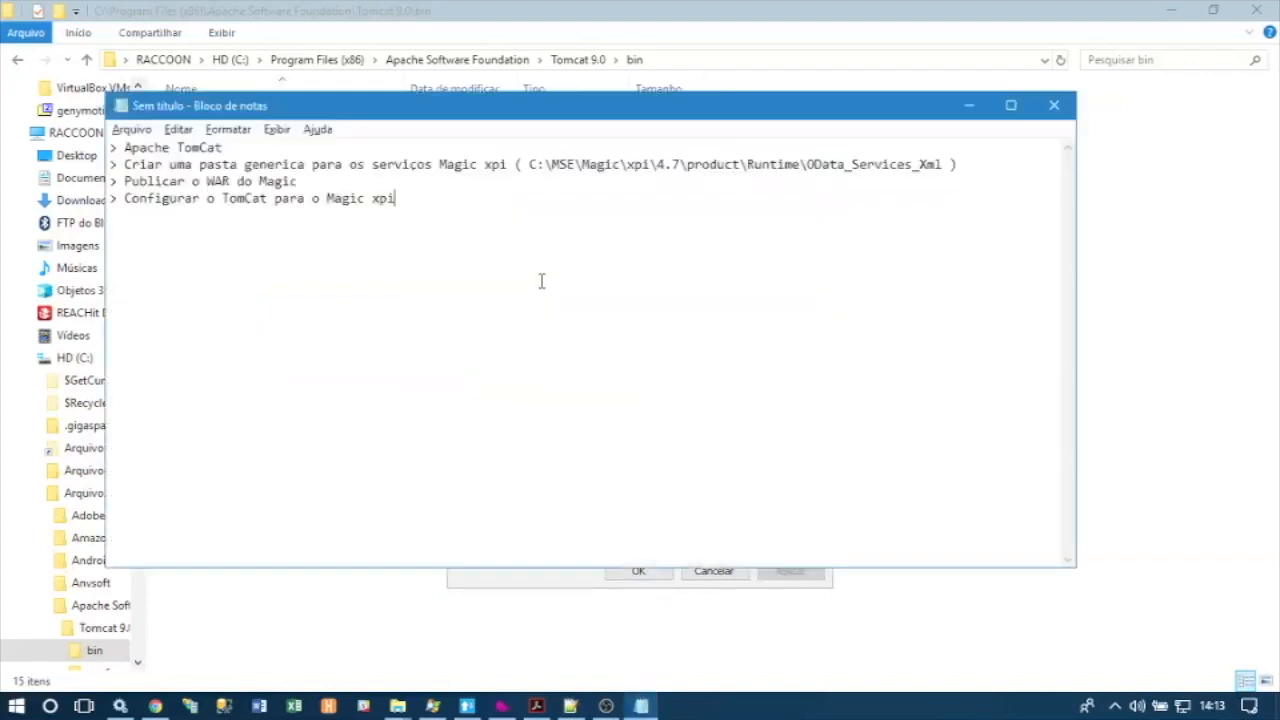
key(Return)
text(Startup = pata)
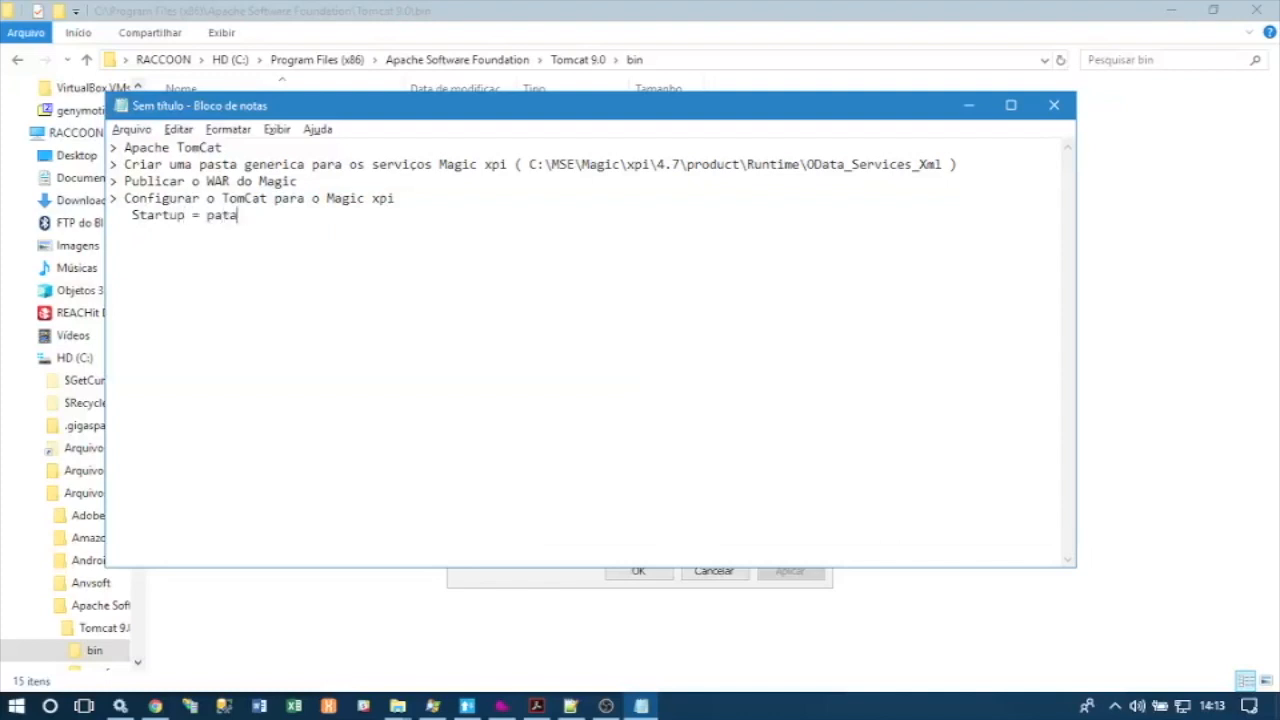
text(s in)
key(BackSpace)
key(BackSpace)
key(BackSpace)
key(BackSpace)
key(BackSpace)
key(BackSpace)
key(BackSpace)
key(BackSpace)
text(sta)
text( "\bin")
text(  Shutdown)
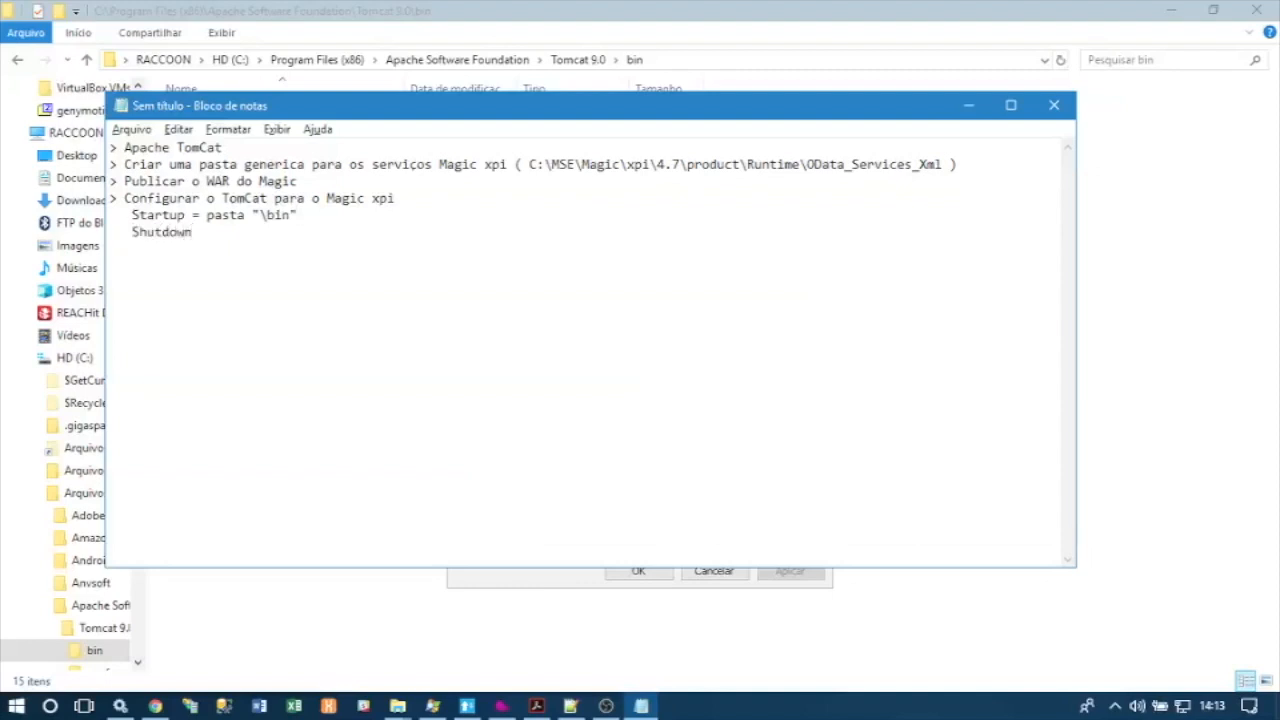
text( = pasta "\bin")
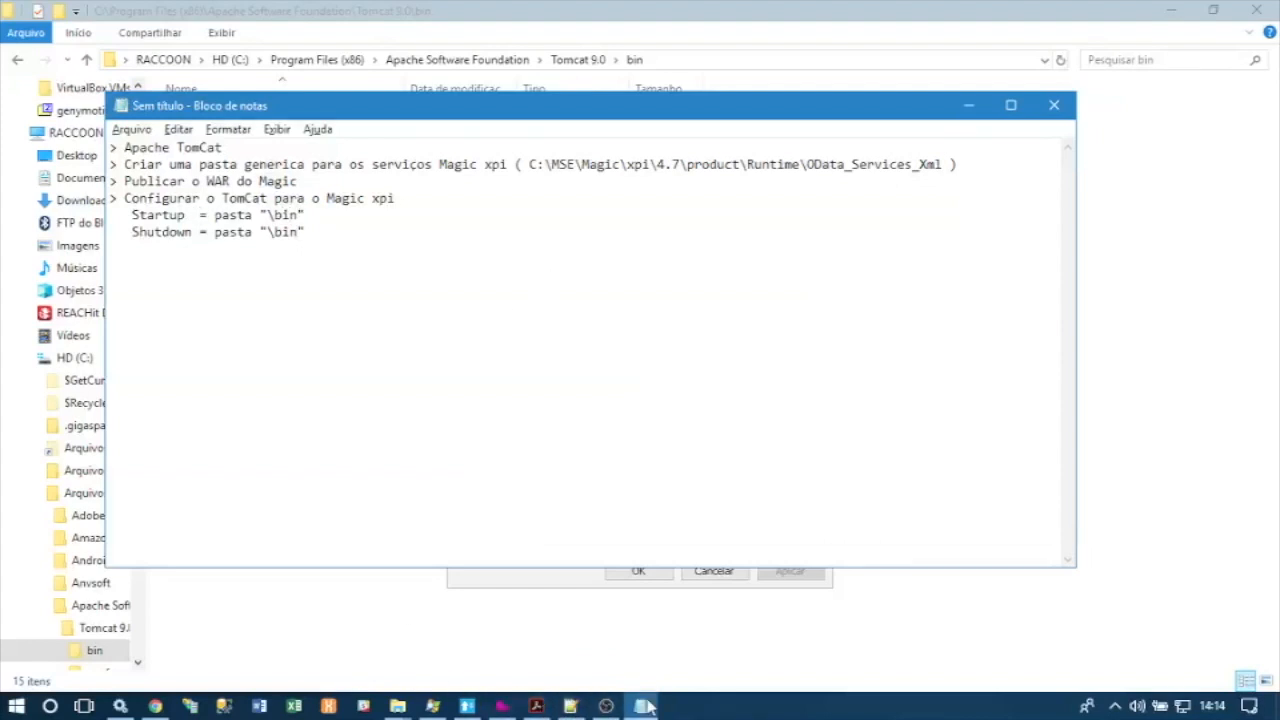
Return to the Tomcat service properties and copy the requester.conf and odataservicesfolder lines from the Java Options
click(1115, 706)
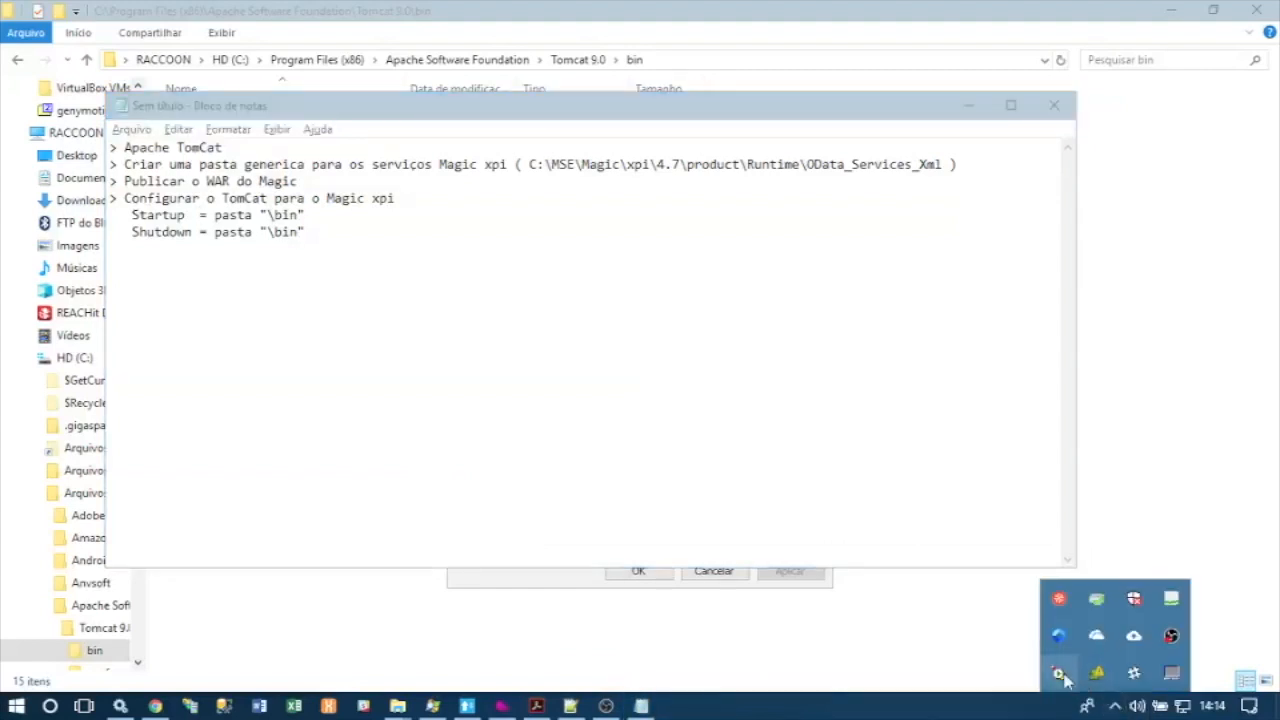
double_click(1060, 675)
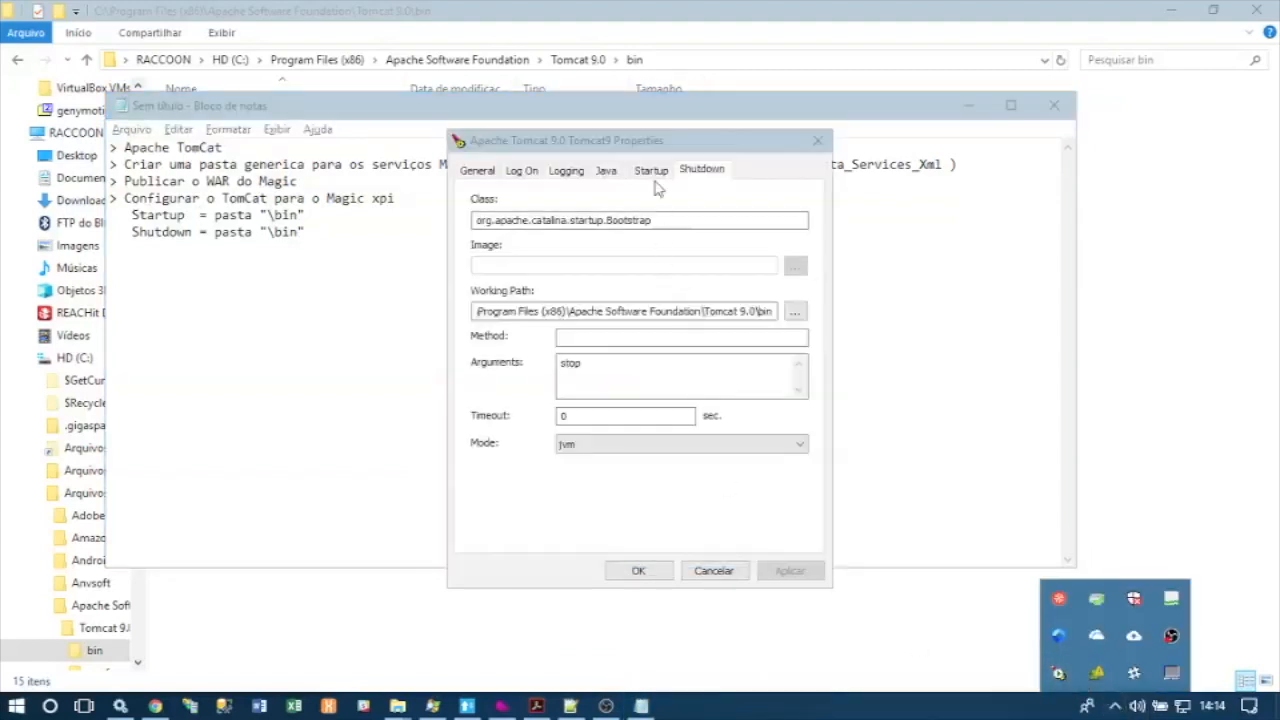
click(610, 172)
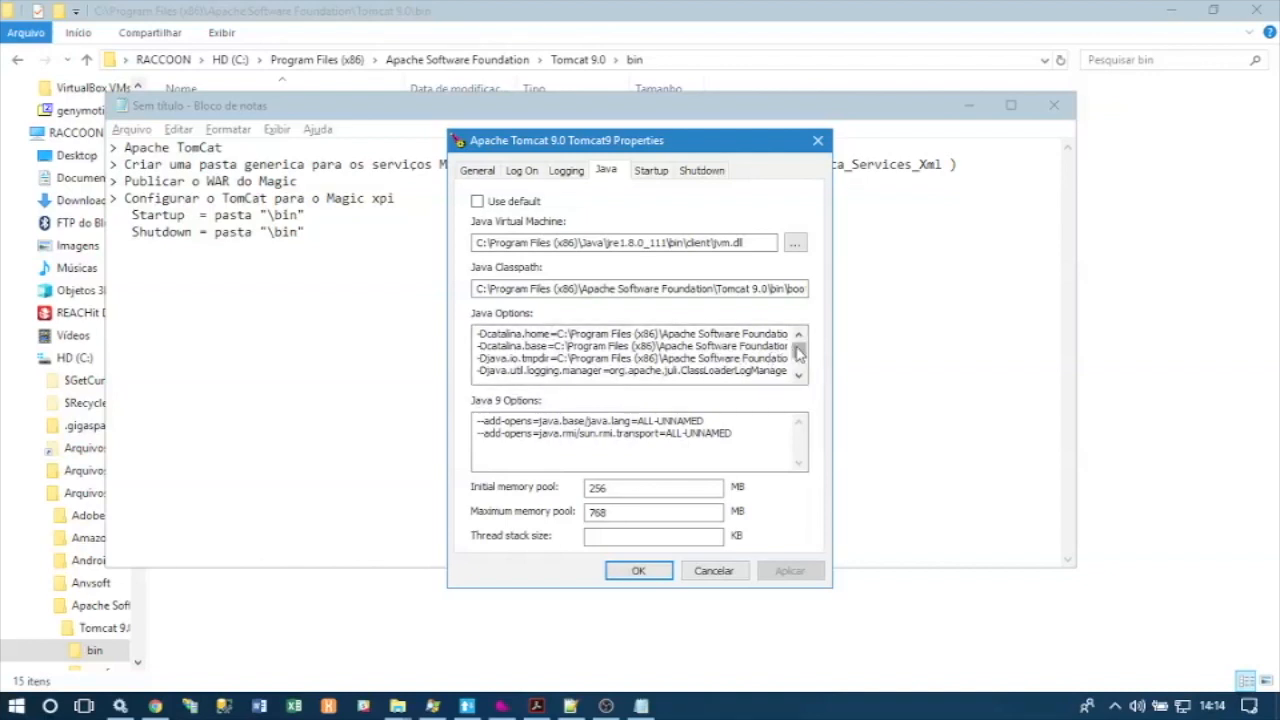
drag(798, 350, 800, 370)
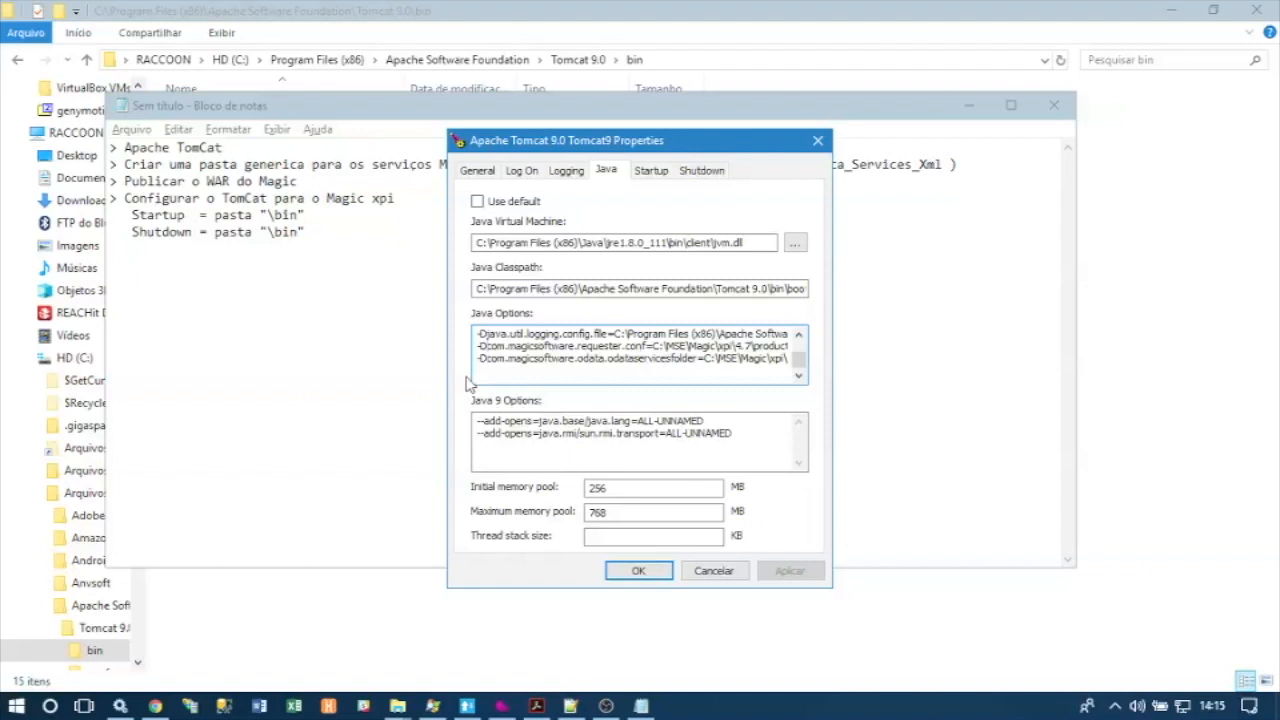
key(shift+Down)
key(shift+Down)
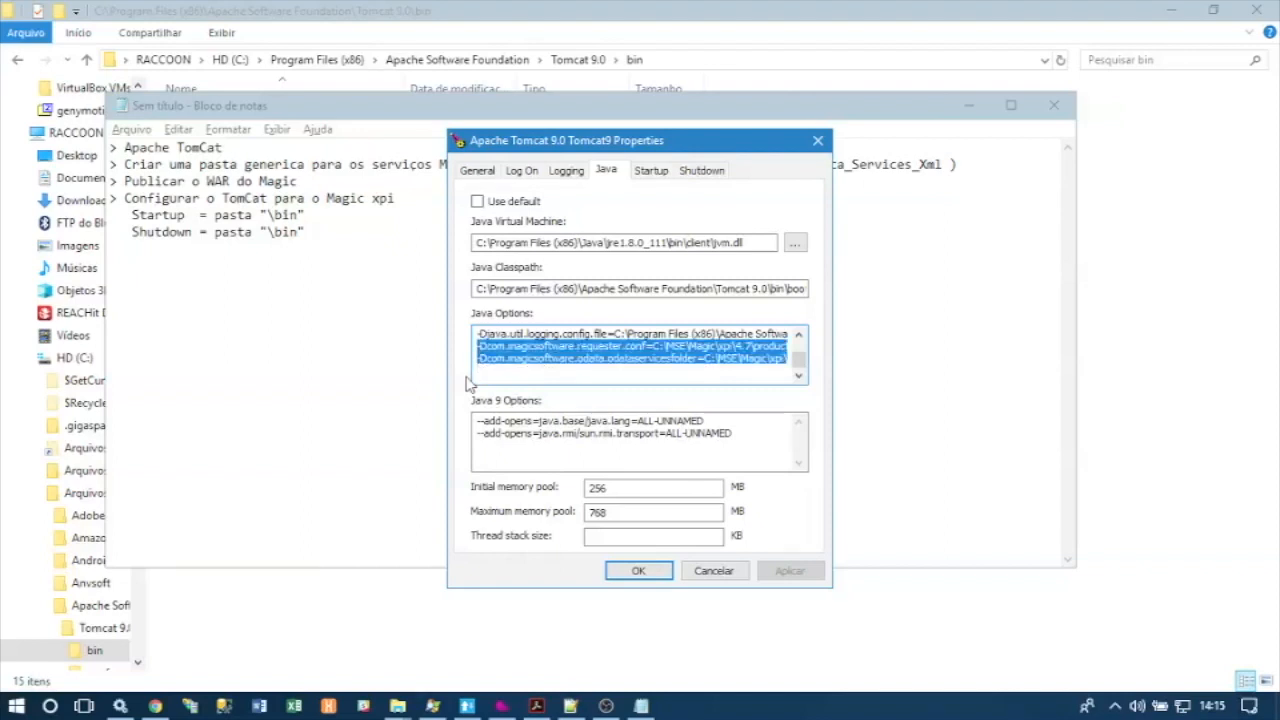
Add the copied requester.conf and odataservicesfolder options below the Shutdown line in Notepad, each indented by one tab
click(263, 288)
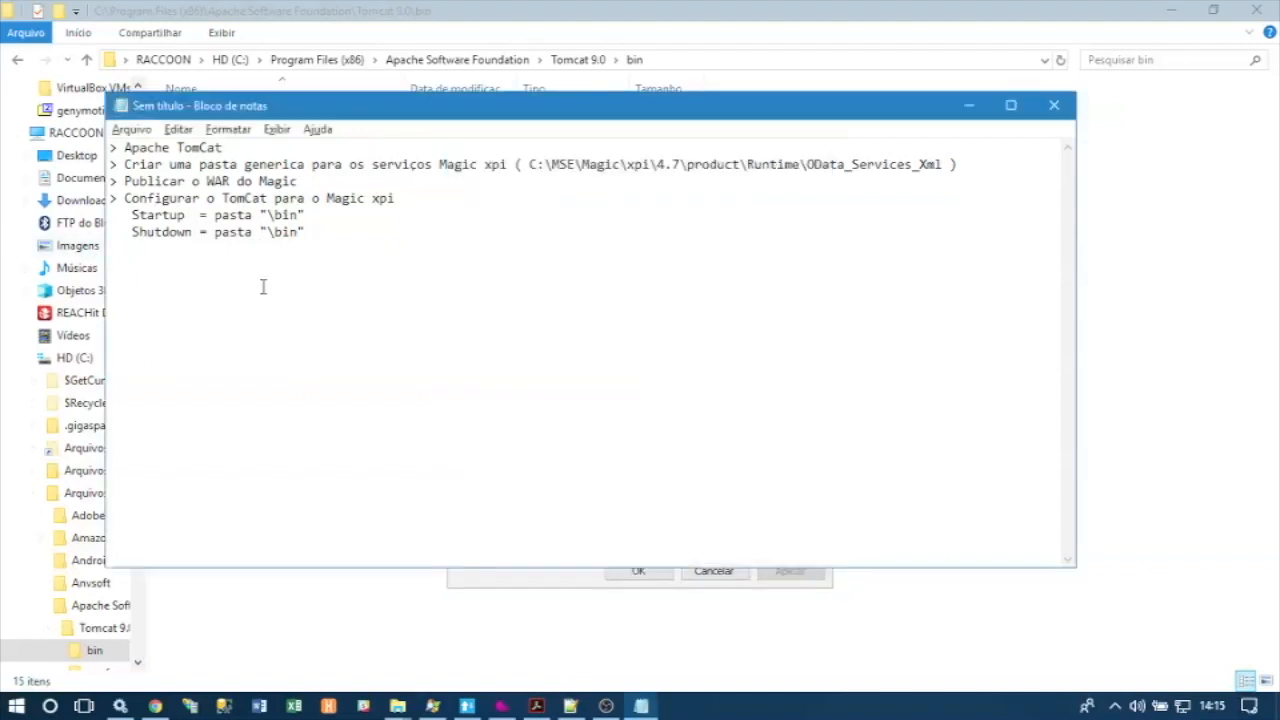
key(Return)
key(Tab)
text(-Dcom.magicsoftware.requester.conf=C:\MSE\Magic\xpi\4.7\product\Runtime\mgreq.ini -Dcom.magicsoftware.odata.odataservicesfolder=C:\MSE\Magic\xpi\4.7\product\Runtime\OData_Services_Xml)
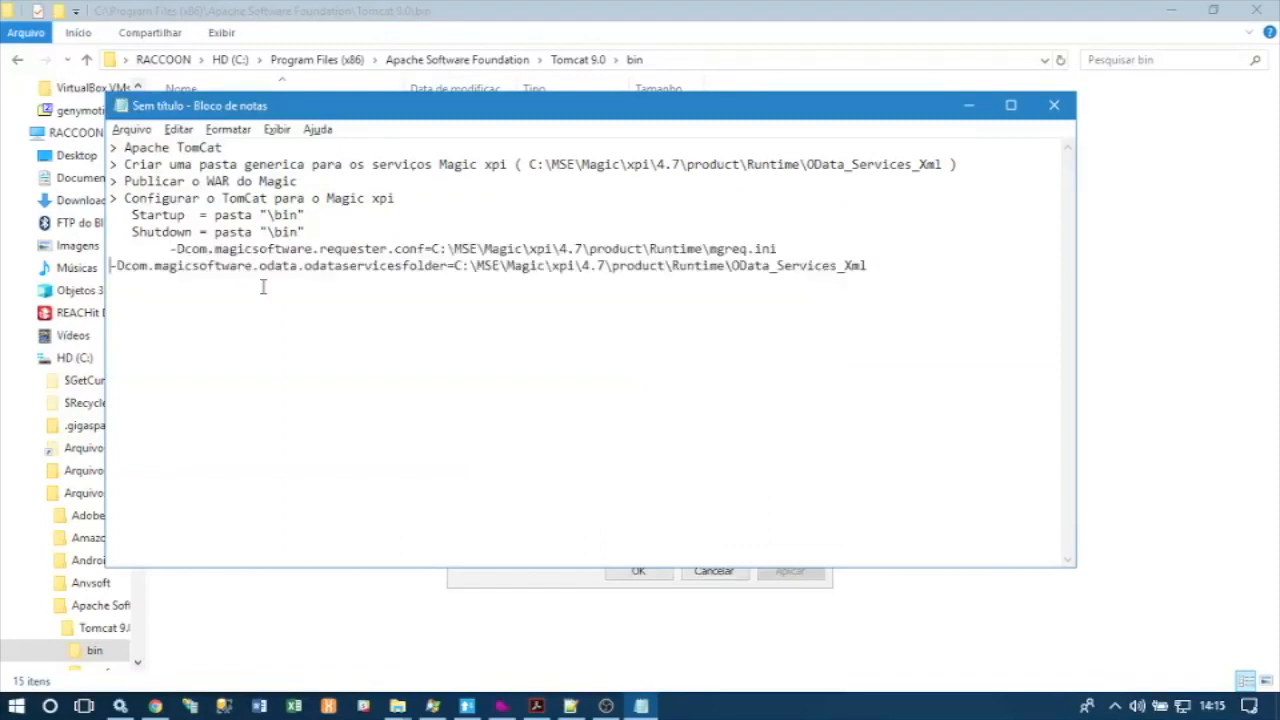
key(Tab)
key(Up)
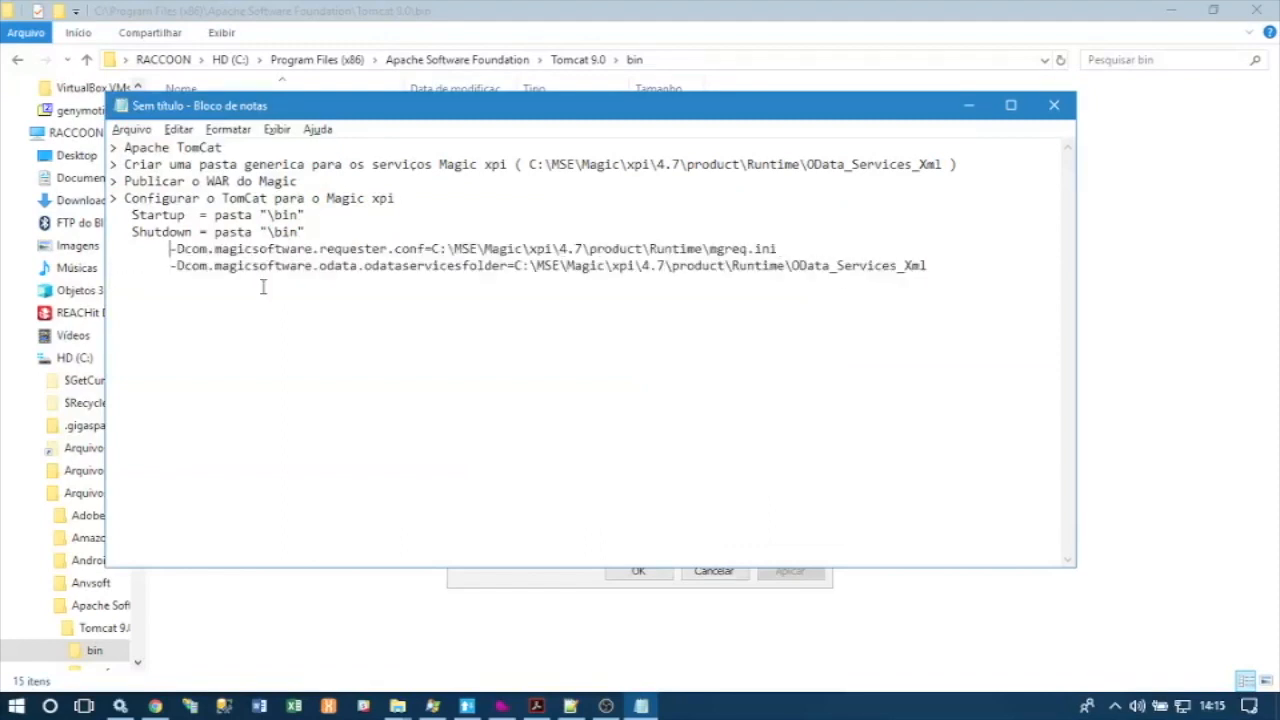
Copy the path C:\MSE\Magic\xpi\4.7\product\Runtime\mgreq.ini from the notes and open that file through the Windows Run dialog
key(Right)
key(Right)
drag(781, 247, 433, 250)
key(ctrl+c)
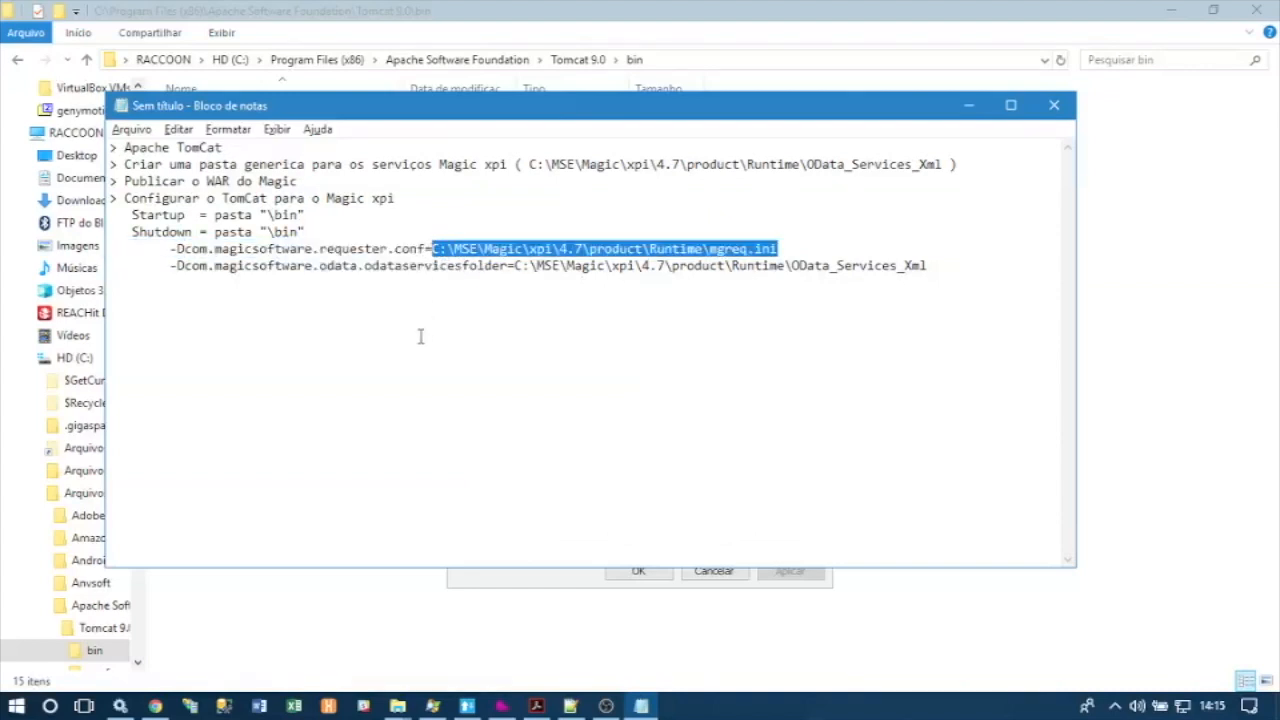
click(16, 706)
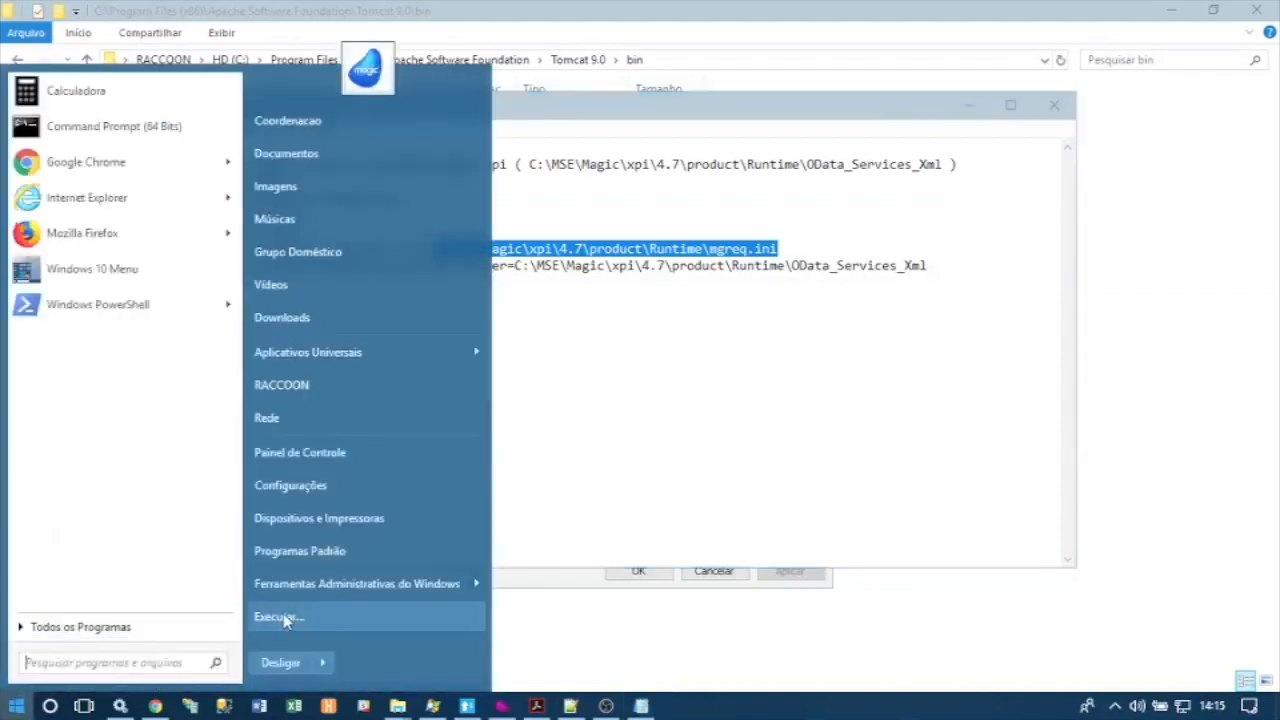
click(288, 622)
key(ctrl+v)
key(Return)
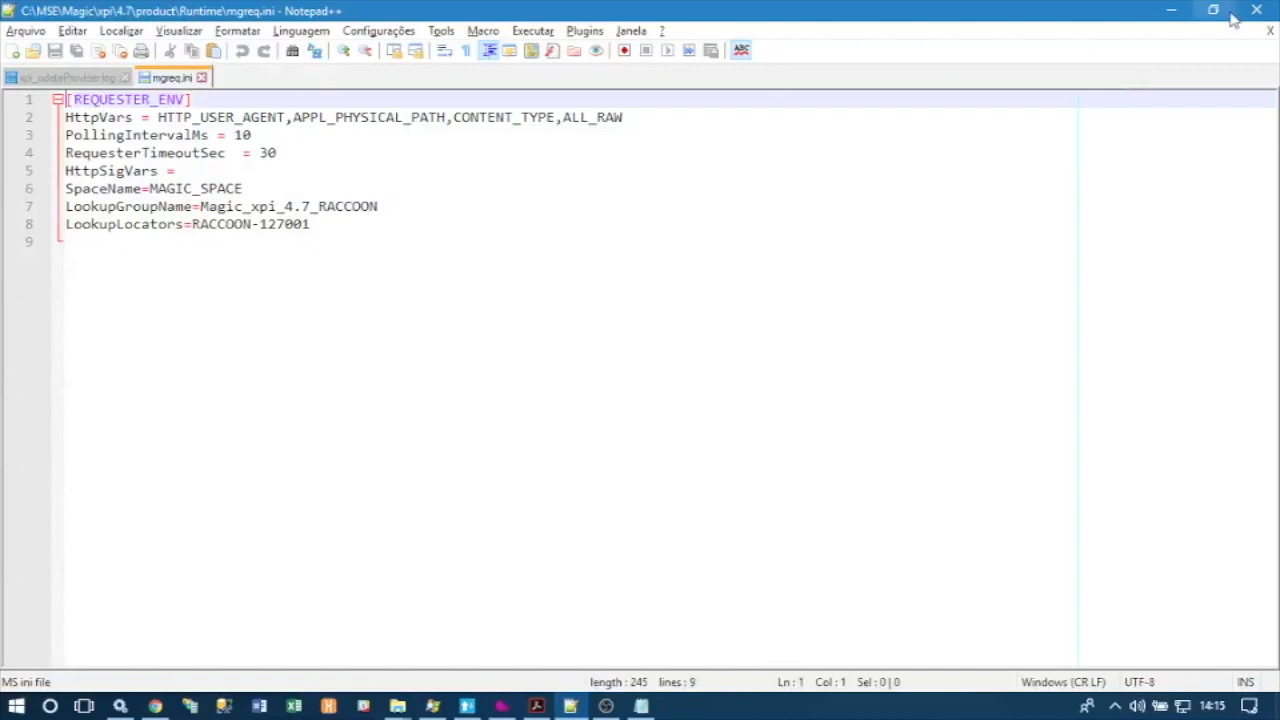
Recheck the Magic entries in Tomcat's Java Options, then highlight the mgreq.ini path in the Notepad notes
click(1115, 706)
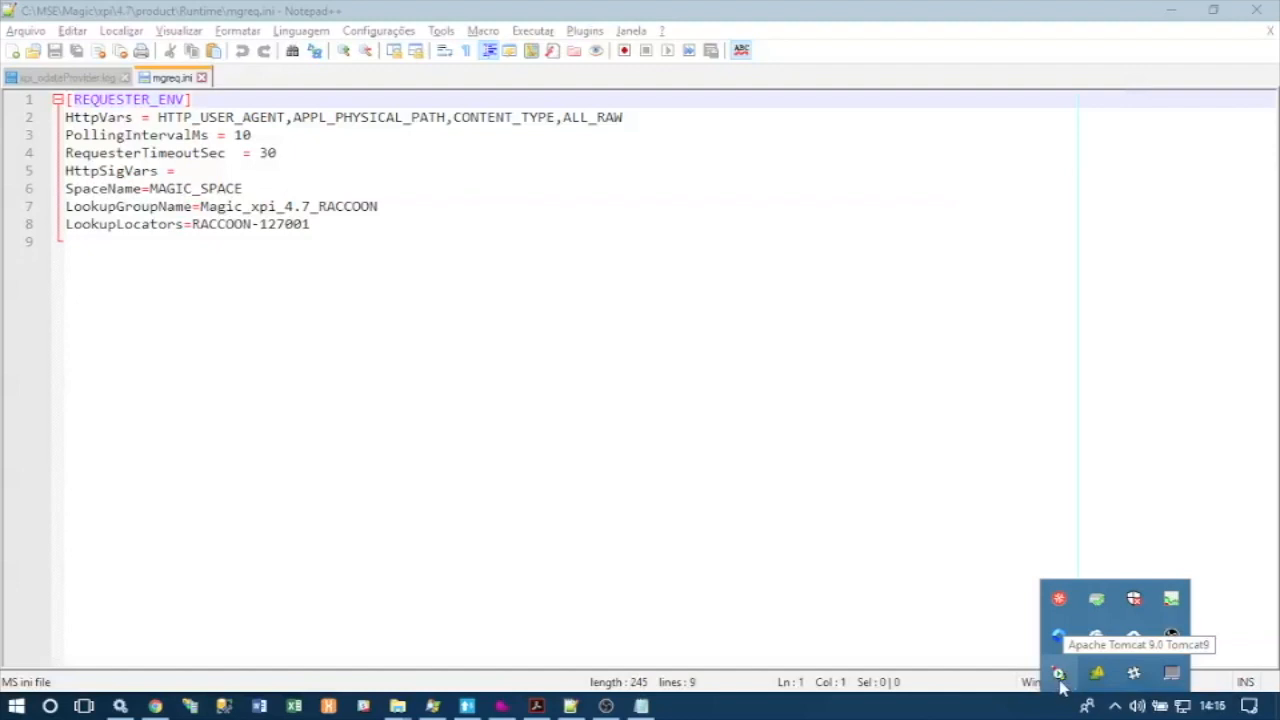
double_click(1060, 676)
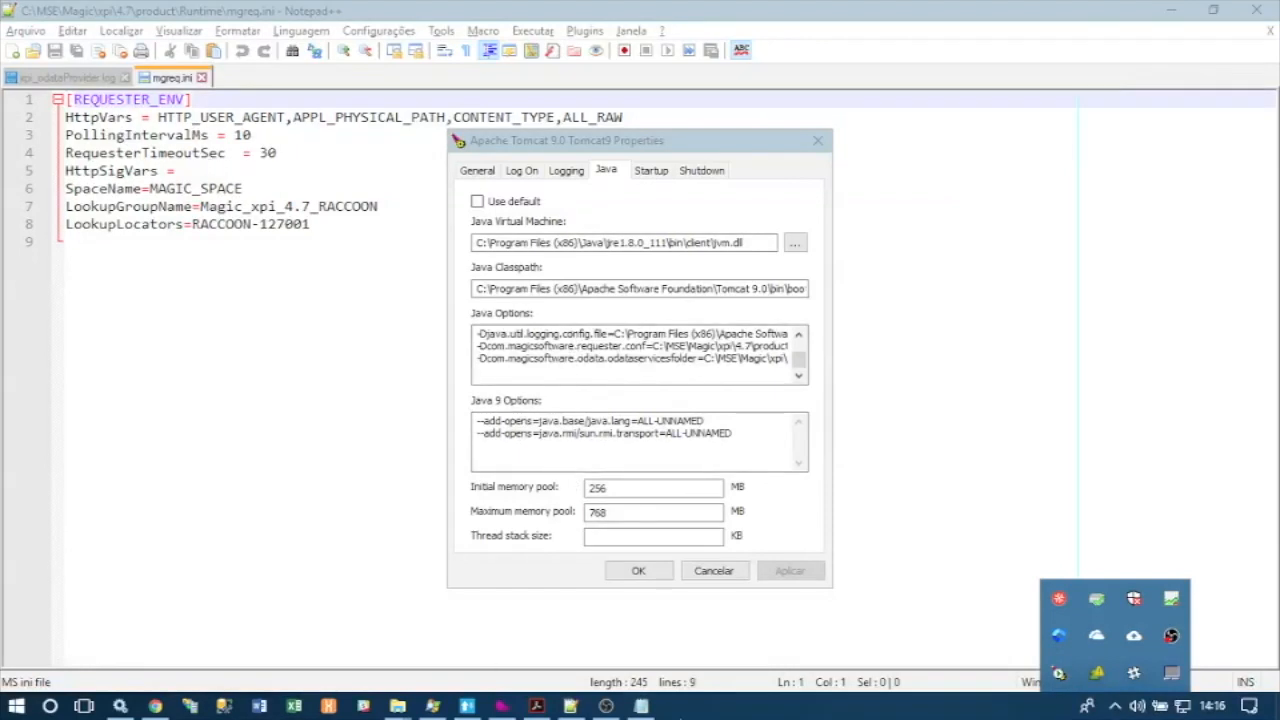
click(641, 706)
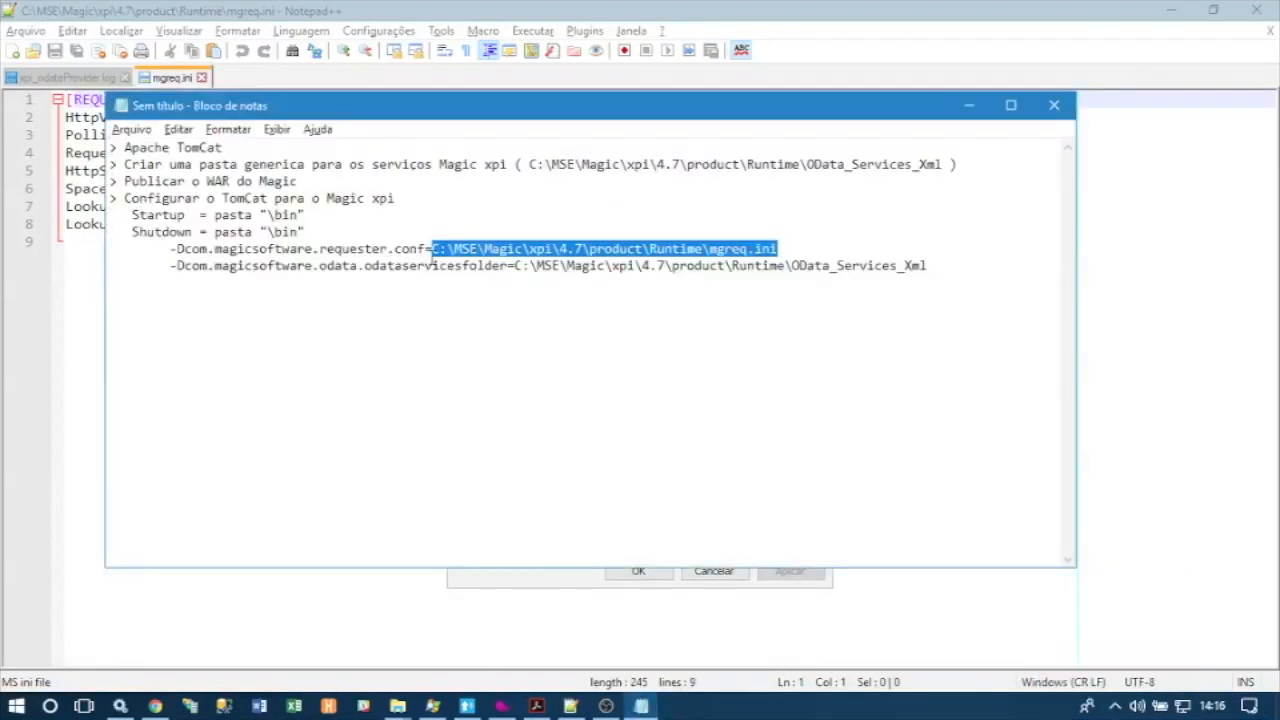
click(431, 255)
drag(432, 248, 777, 249)
Indent the Shutdown and Startup lines by a tab so they align with the Java option lines
click(128, 231)
key(Tab)
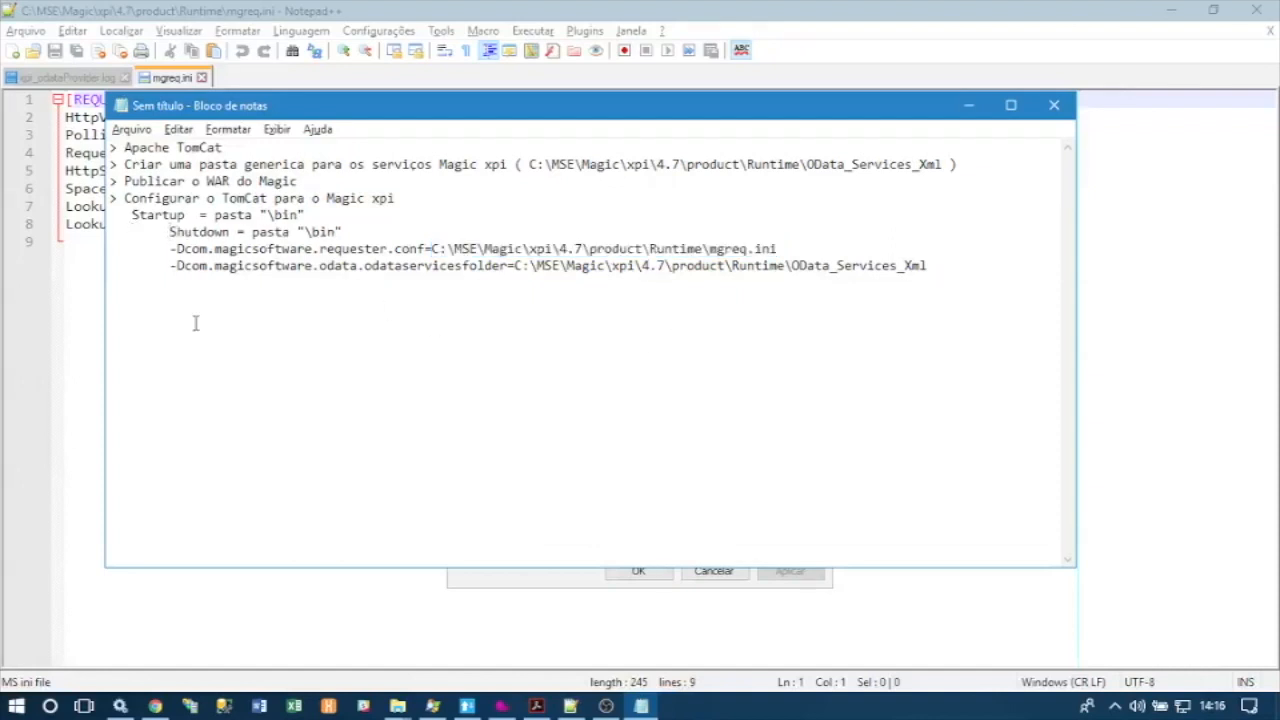
click(132, 214)
key(Tab)
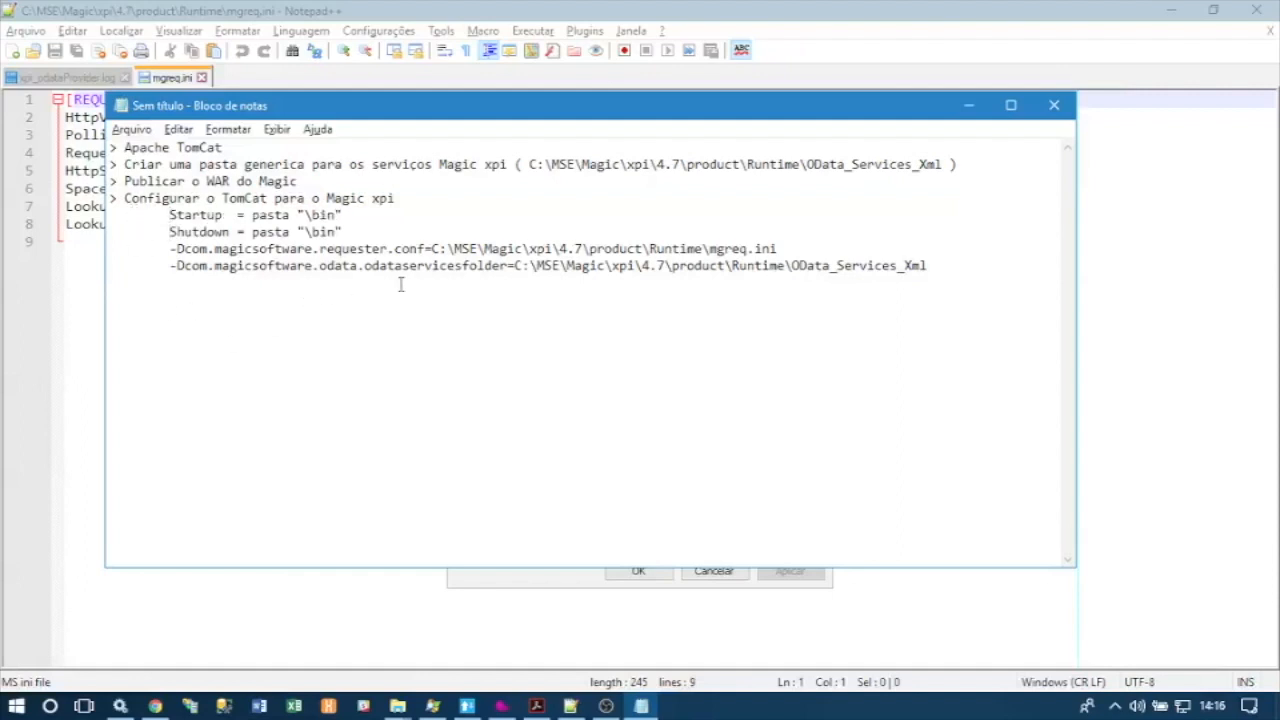
Highlight the whole requester.conf line and the property name com.magicsoftware.odata.odataservicesfolder to review both Java options
drag(778, 248, 171, 248)
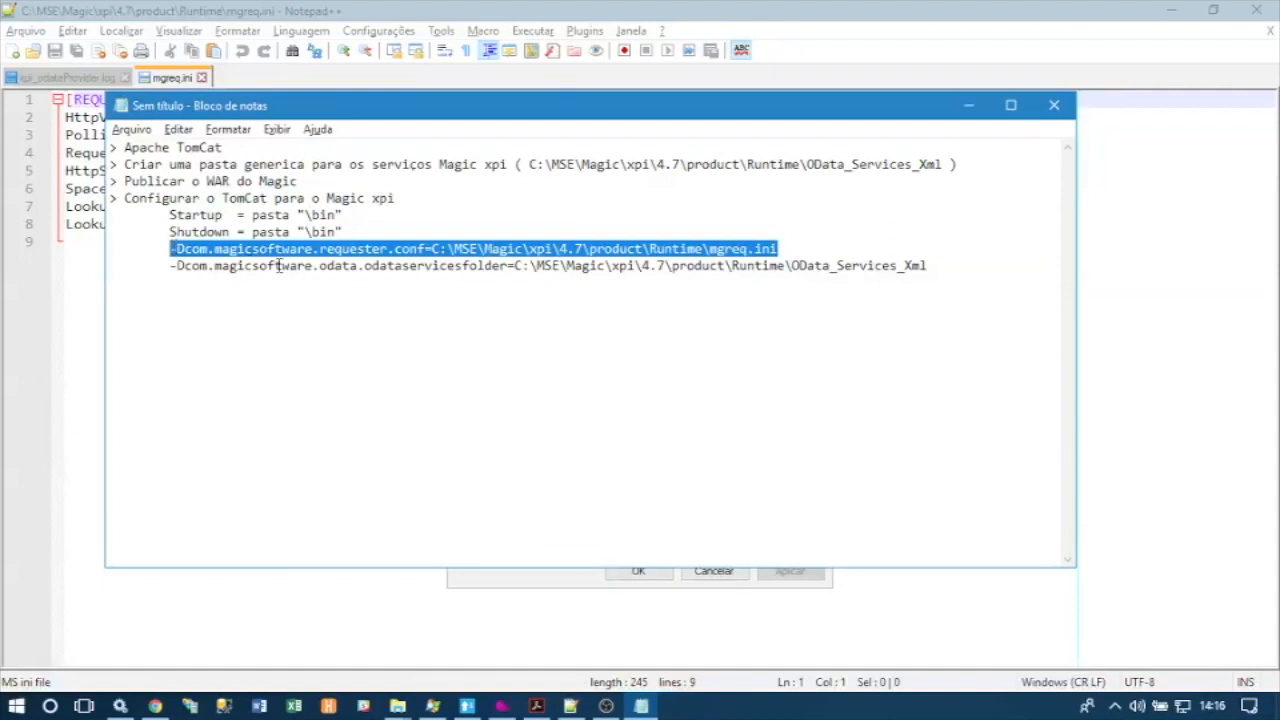
click(447, 250)
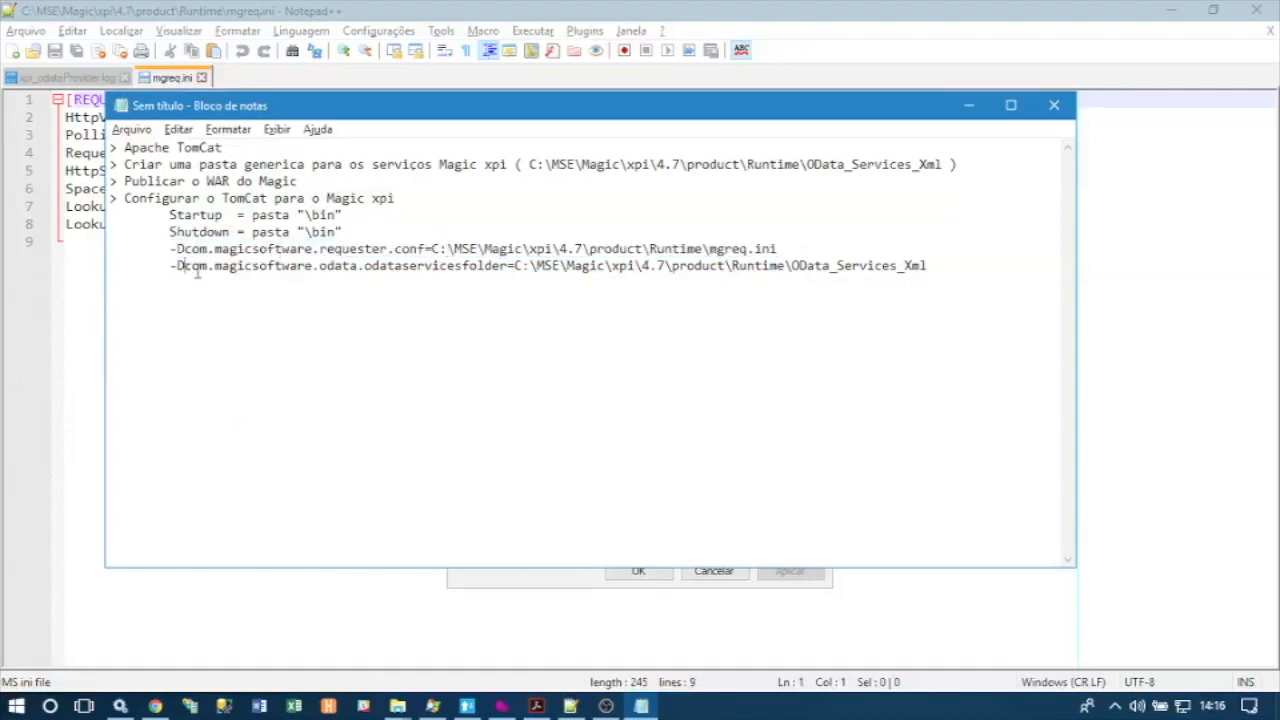
drag(184, 267, 508, 271)
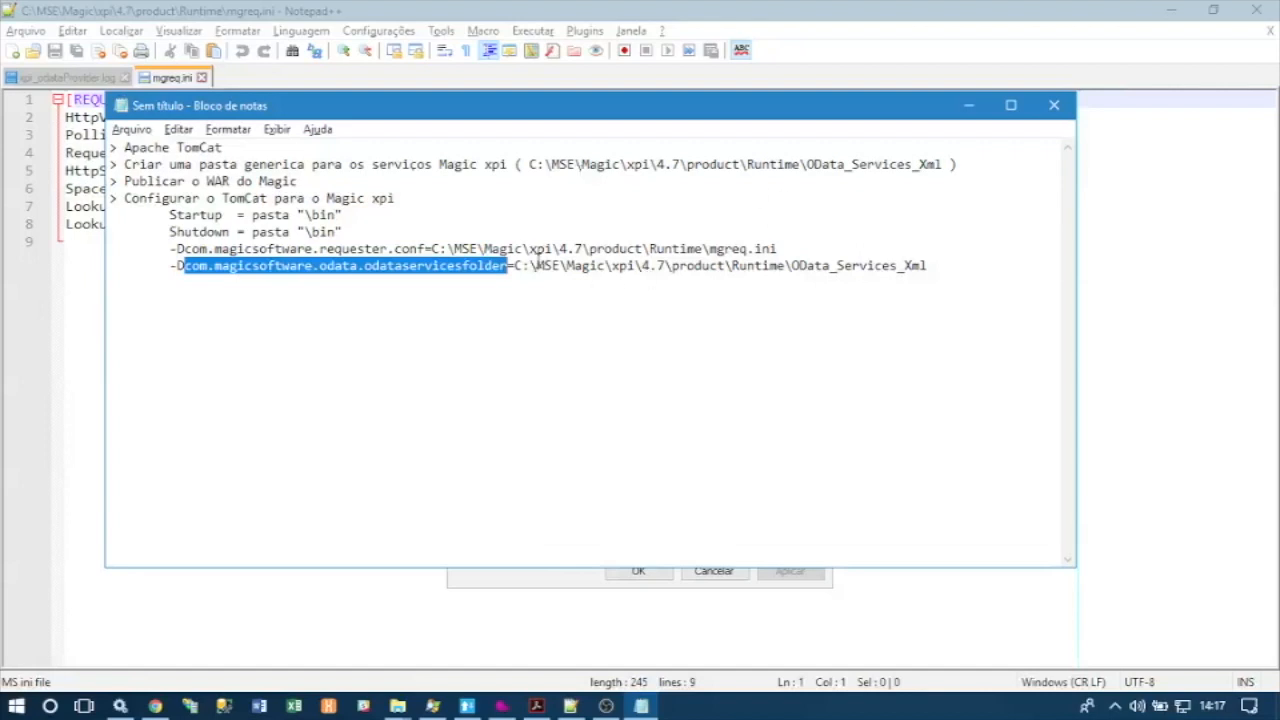
click(513, 264)
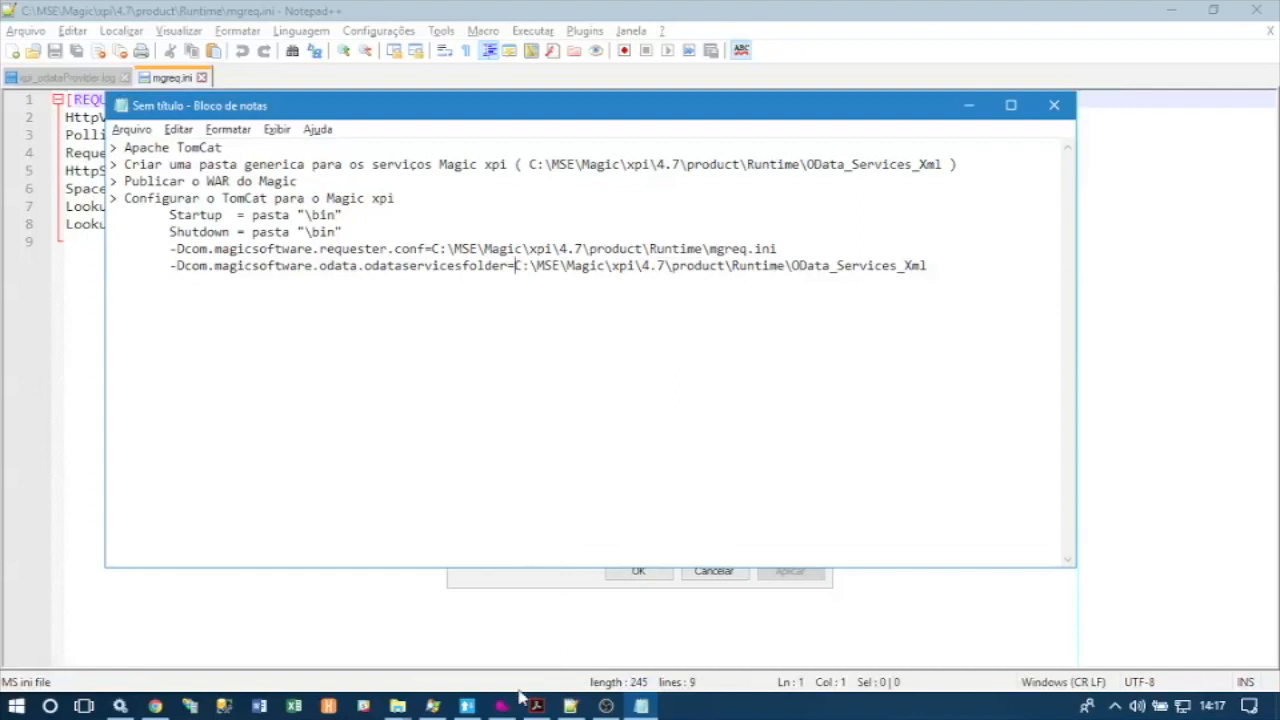
Switch to the File Explorer window showing Tomcat's webapps folder and open the Tomcat 9.0 logs folder instead
click(398, 706)
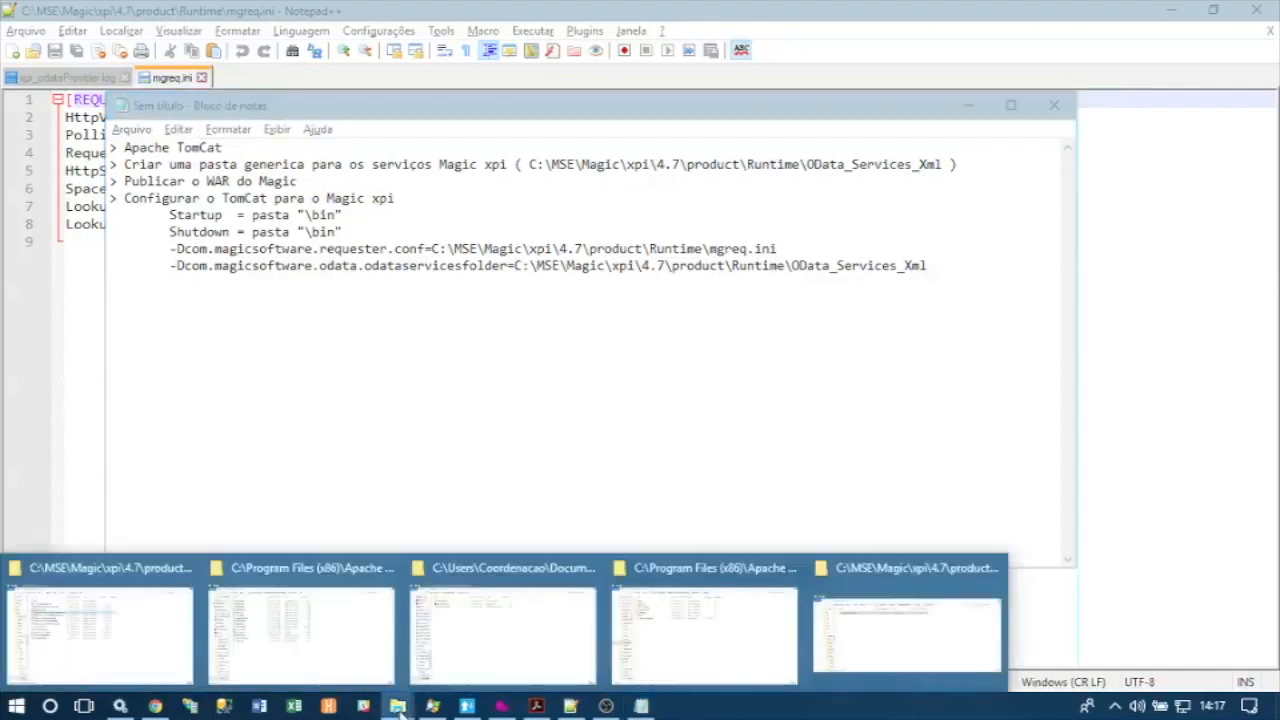
mouse_move(343, 666)
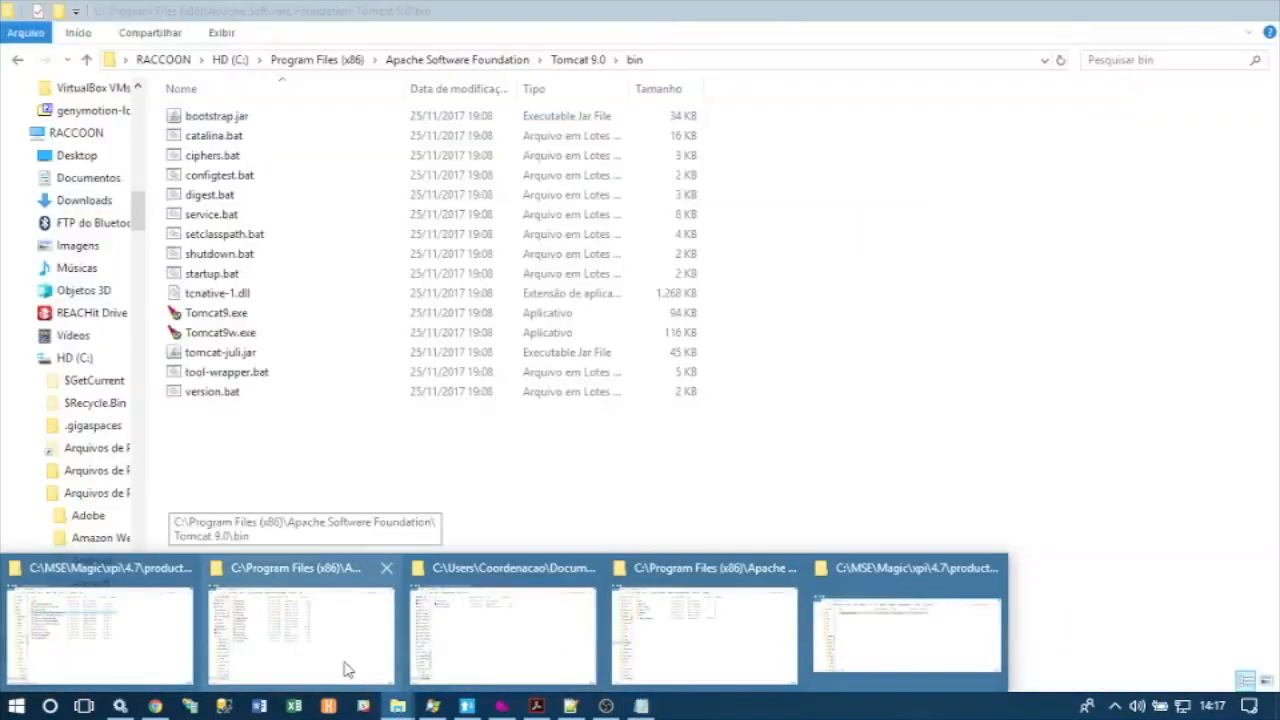
mouse_move(729, 618)
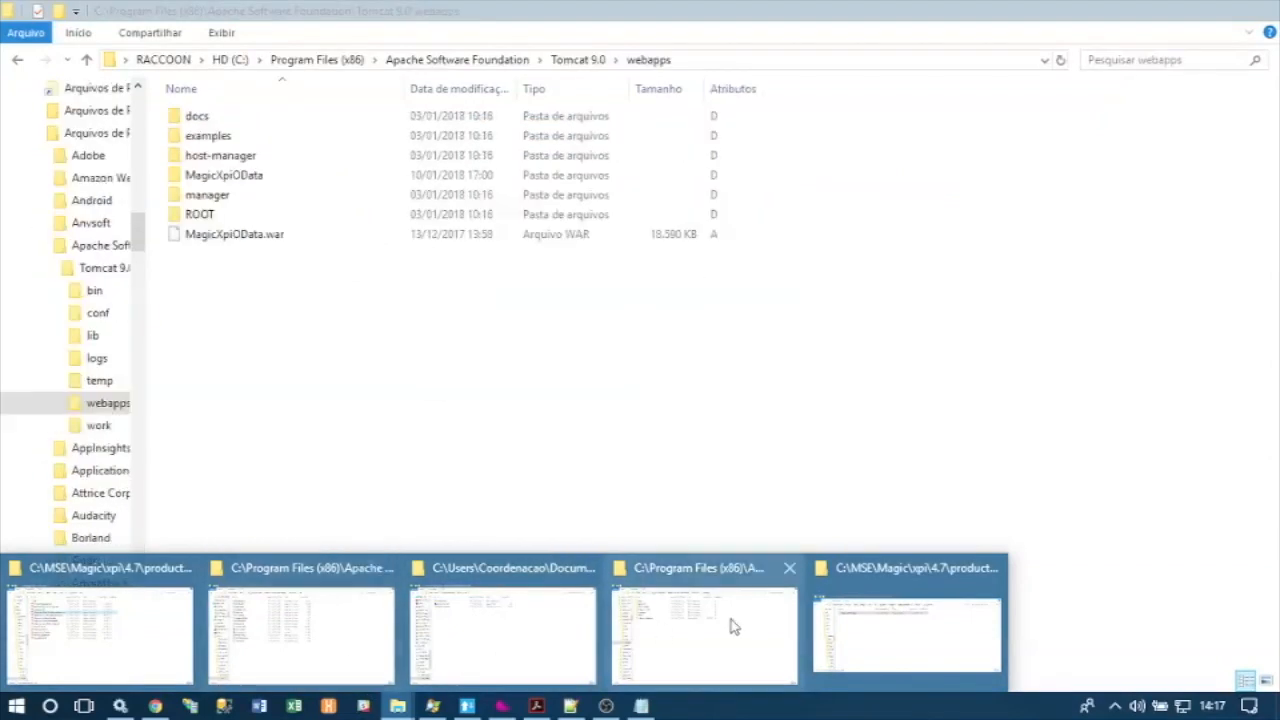
click(704, 641)
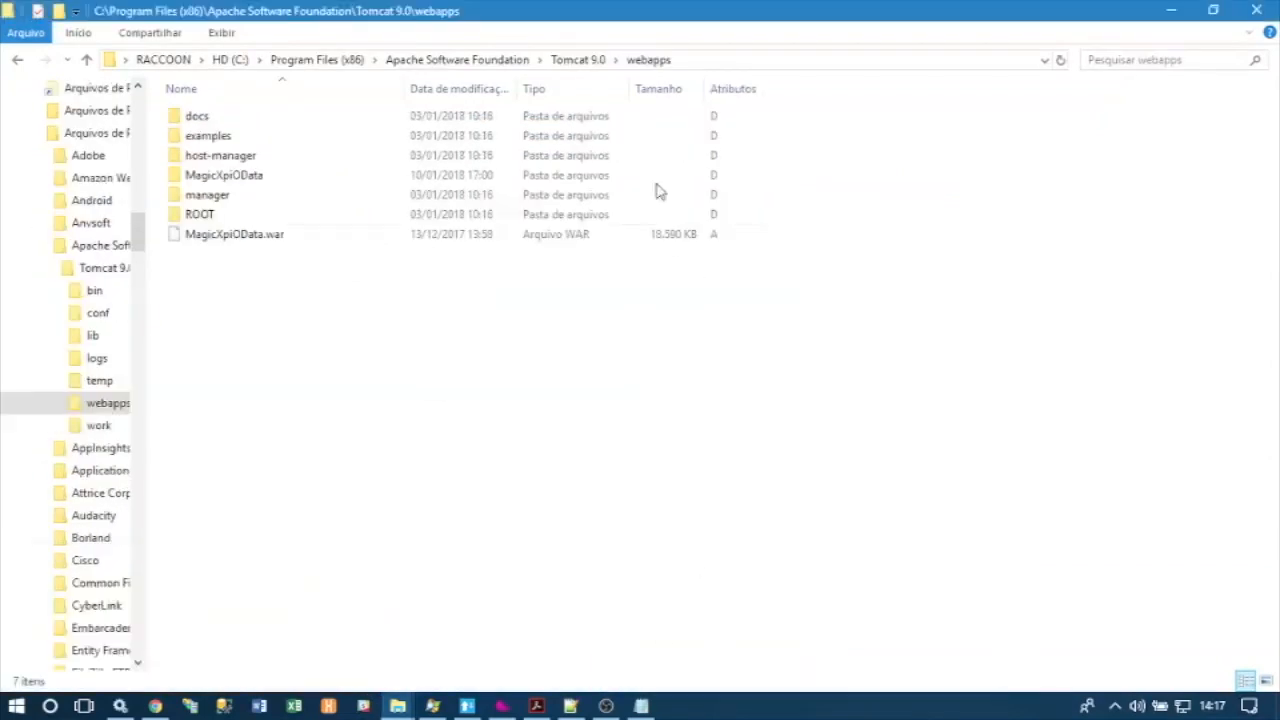
click(588, 59)
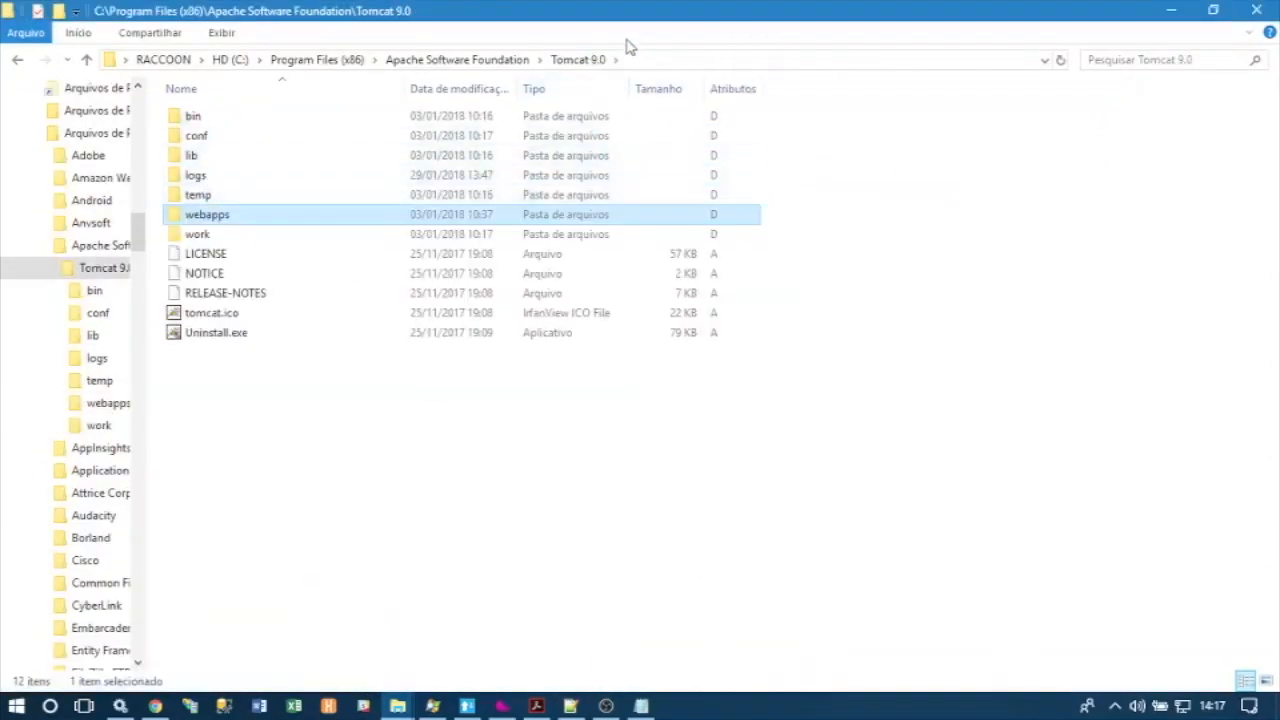
double_click(220, 180)
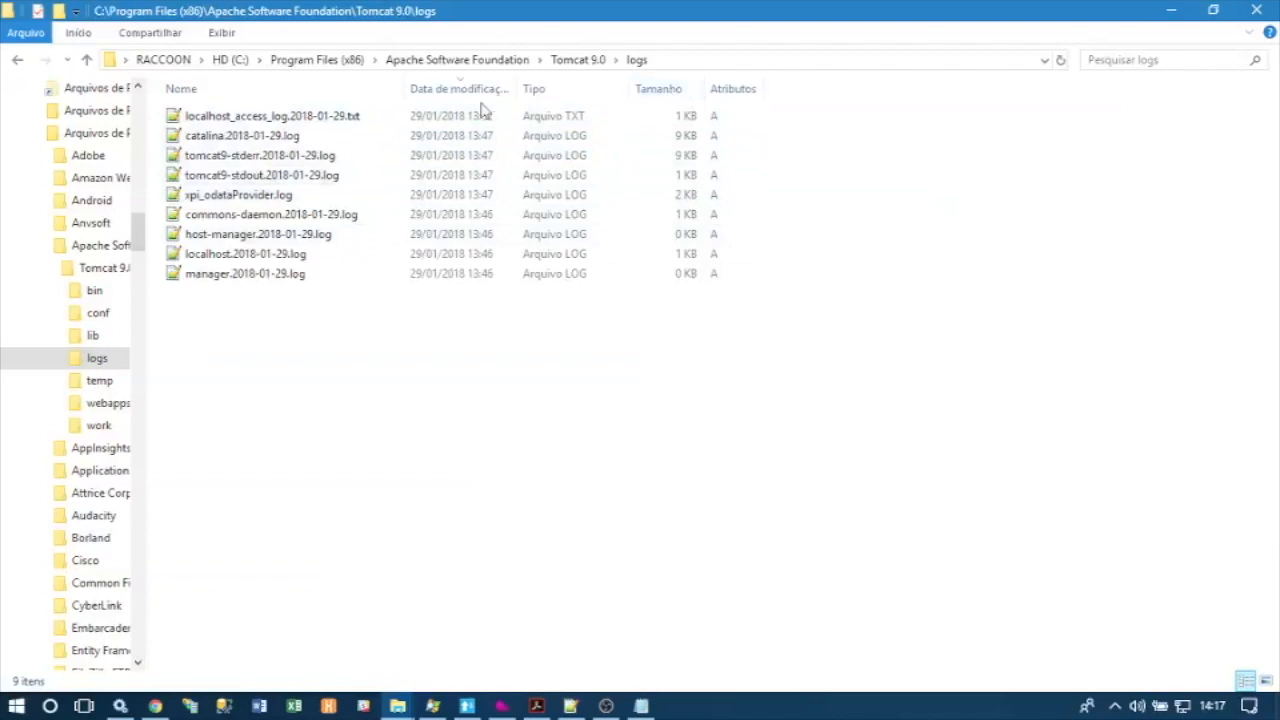
Open catalina.2018-01-29.log and read through its startup entries from the first line to the last
double_click(258, 135)
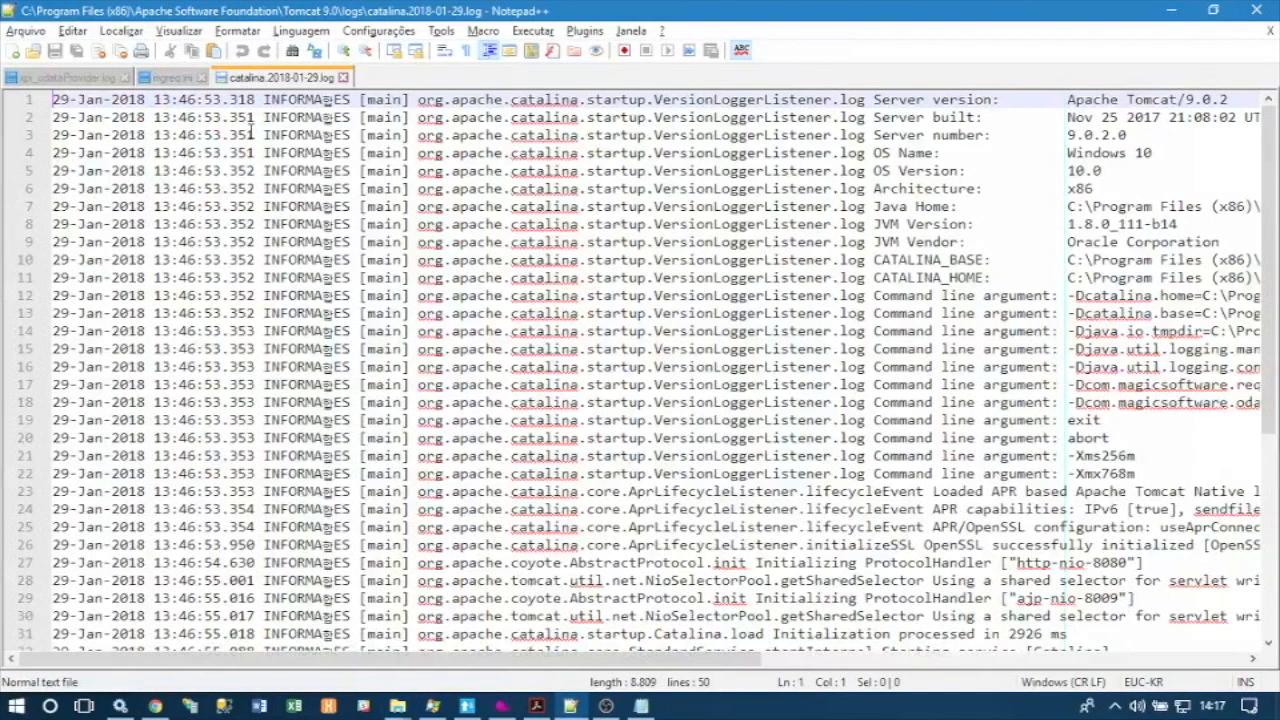
key(ctrl+End)
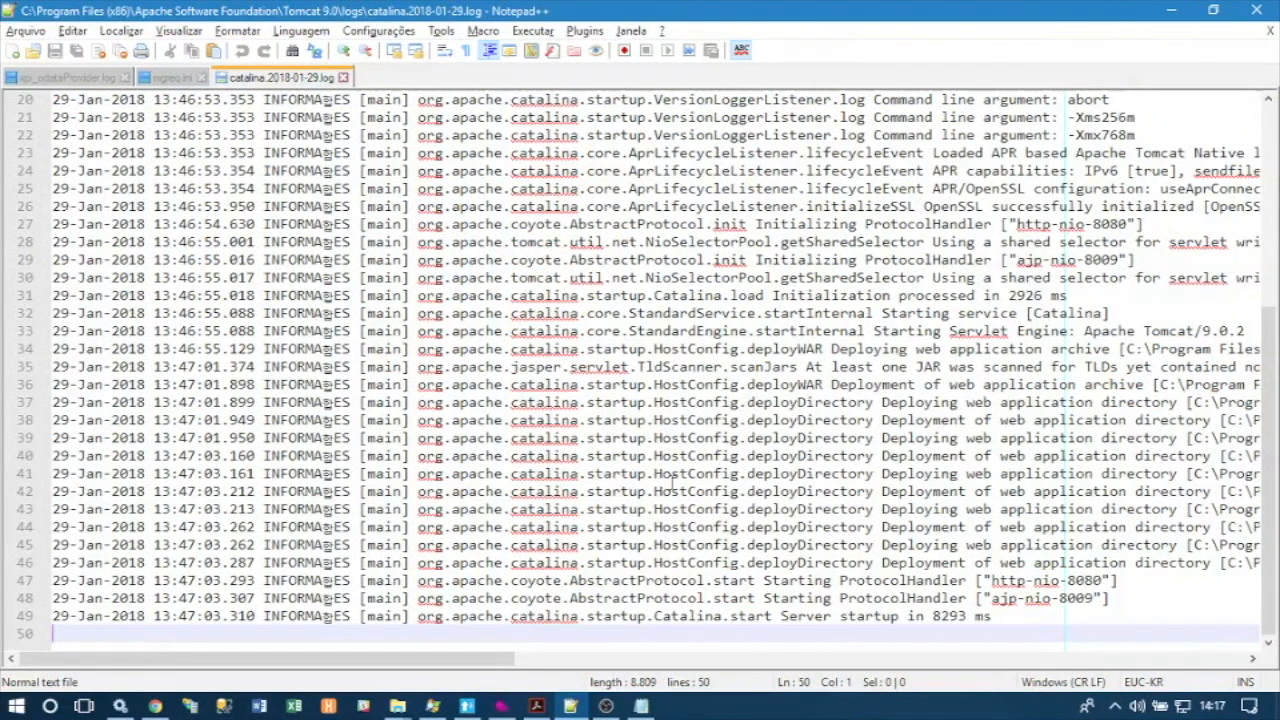
scroll(672, 478, up, 6)
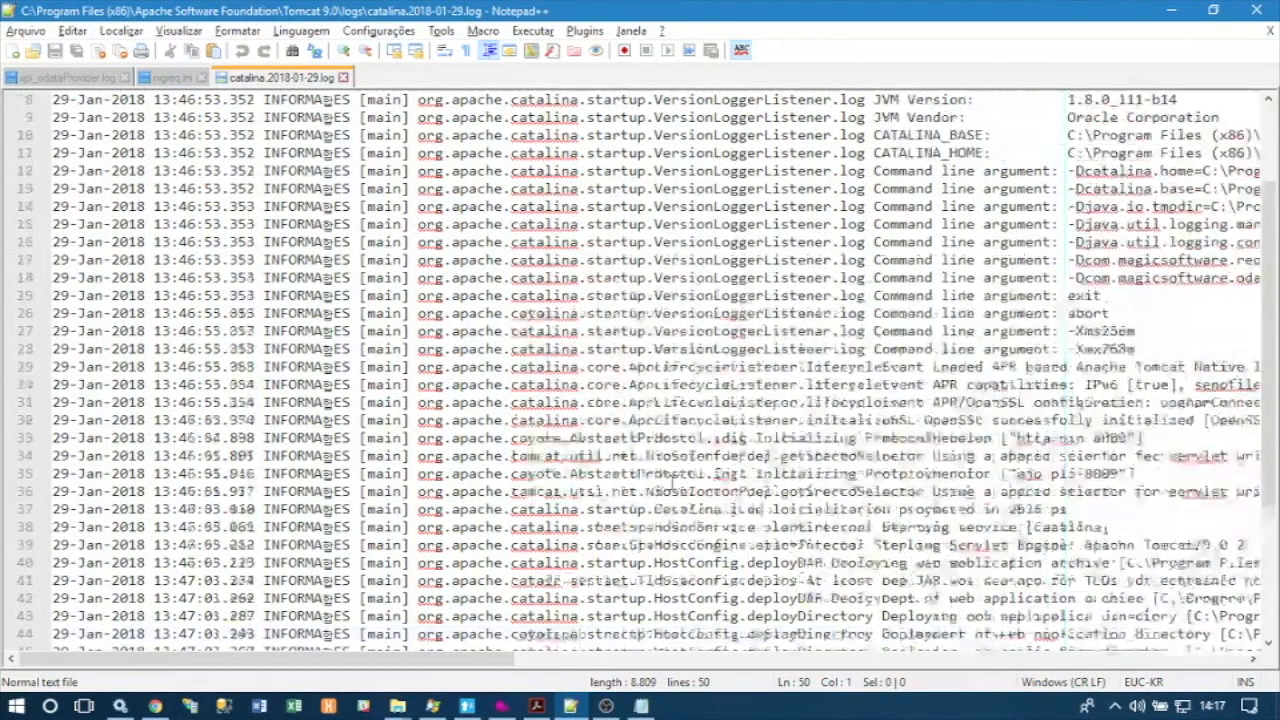
scroll(672, 480, up, 1)
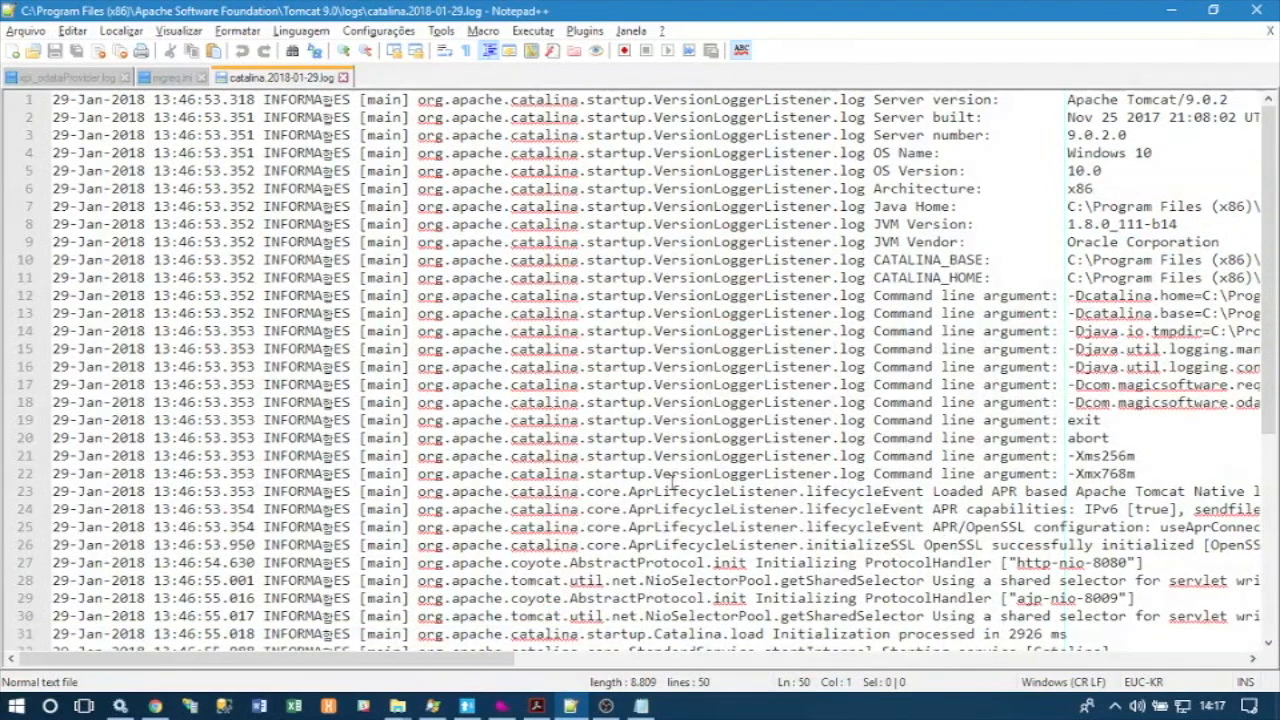
scroll(672, 480, down, 1)
scroll(672, 480, up, 1)
scroll(672, 482, down, 7)
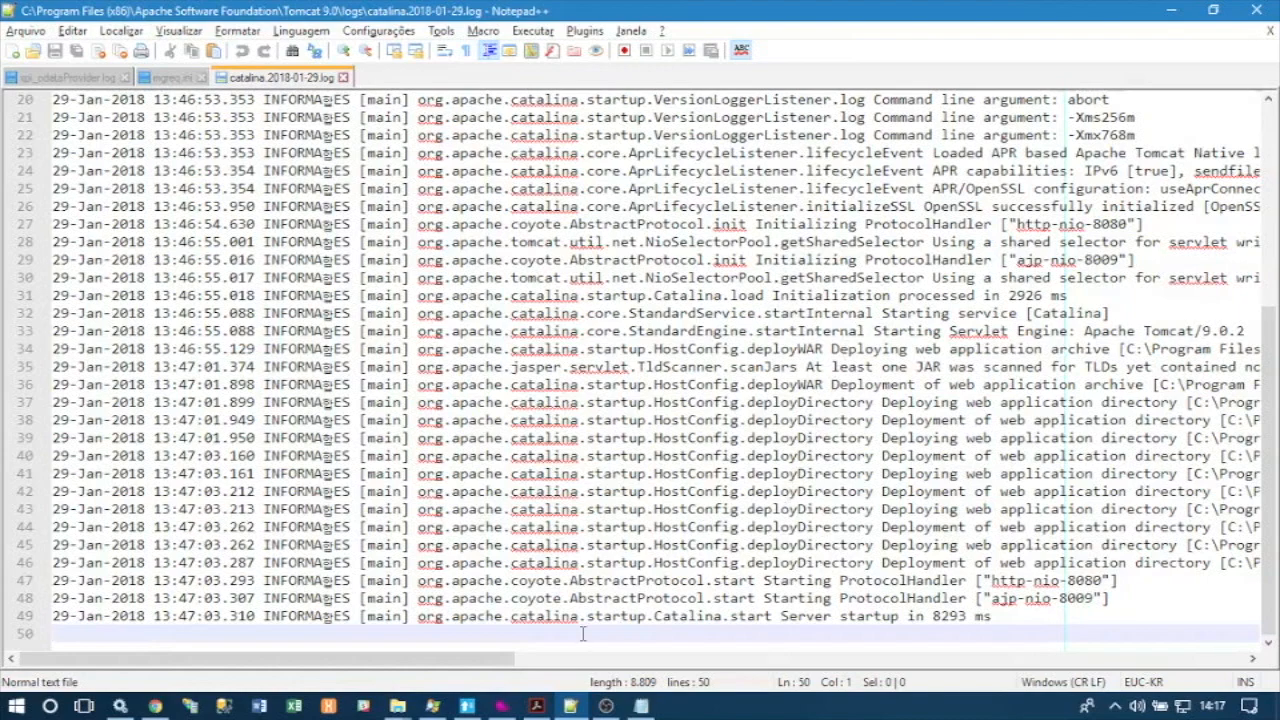
Examine the full WAR deployment lines in the Catalina log and highlight the MagicXpiOData name in the deployment entry
drag(434, 660, 704, 660)
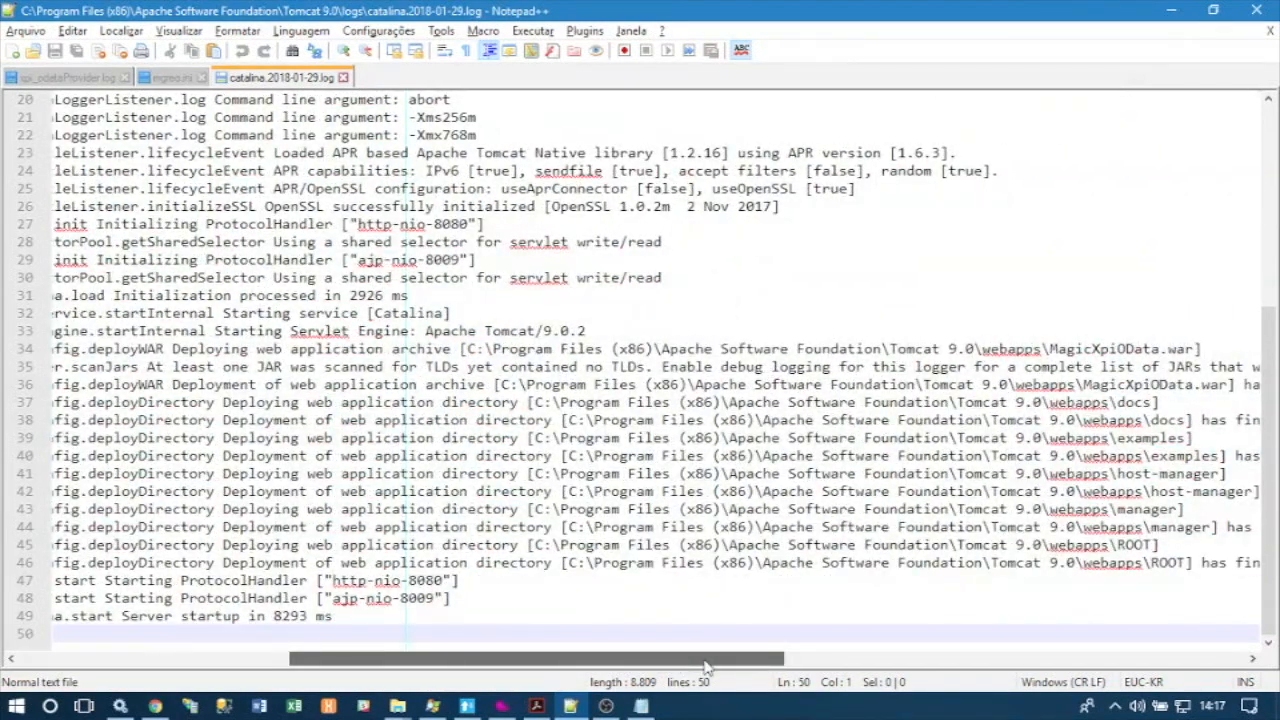
drag(704, 660, 727, 660)
double_click(1089, 386)
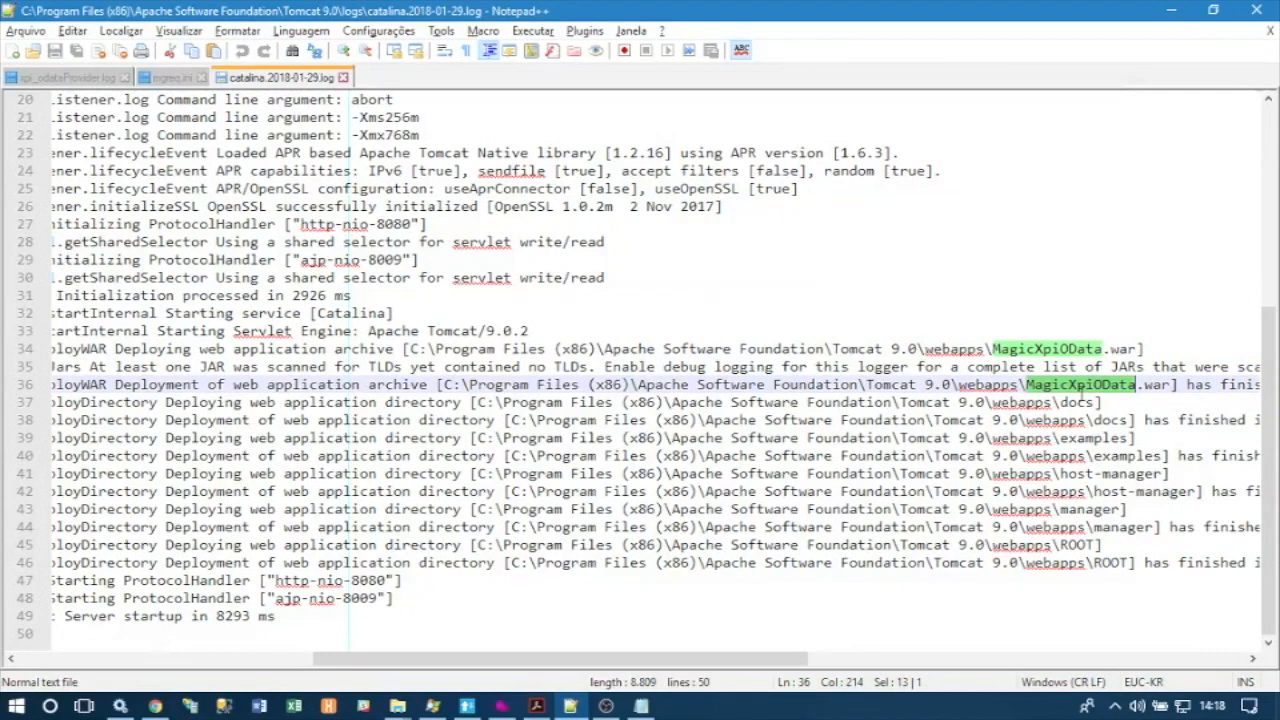
Open xpi_odataProvider.log from the Tomcat logs folder and highlight the path C:\MSE\Magic\xpi\4.7\product\Runtime\OData_Services_Xml in its servlet entry
key(alt+Tab)
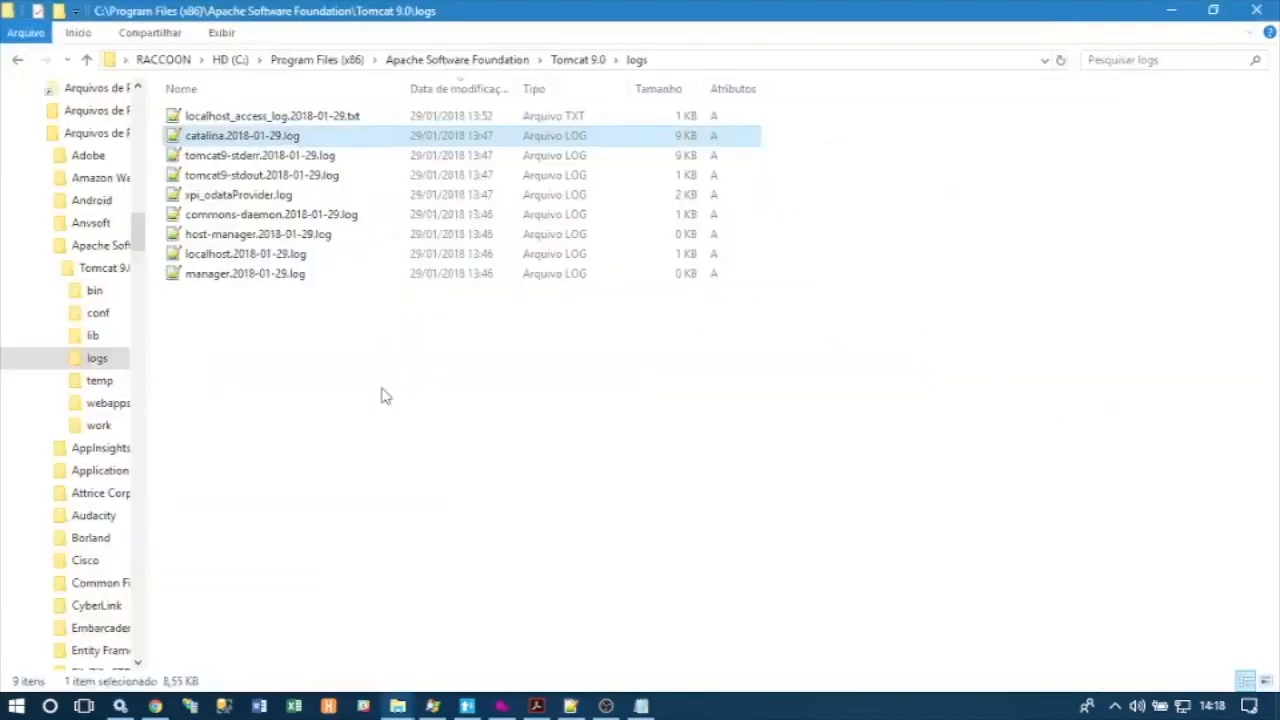
click(213, 198)
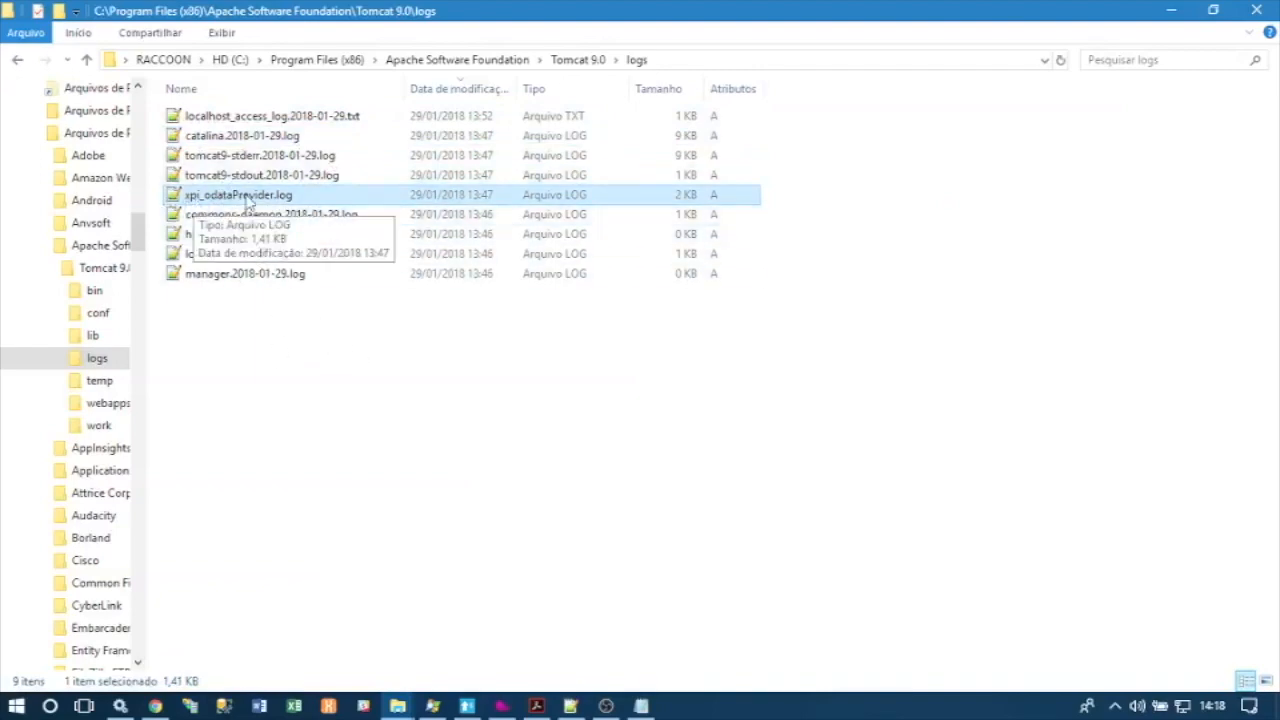
double_click(247, 196)
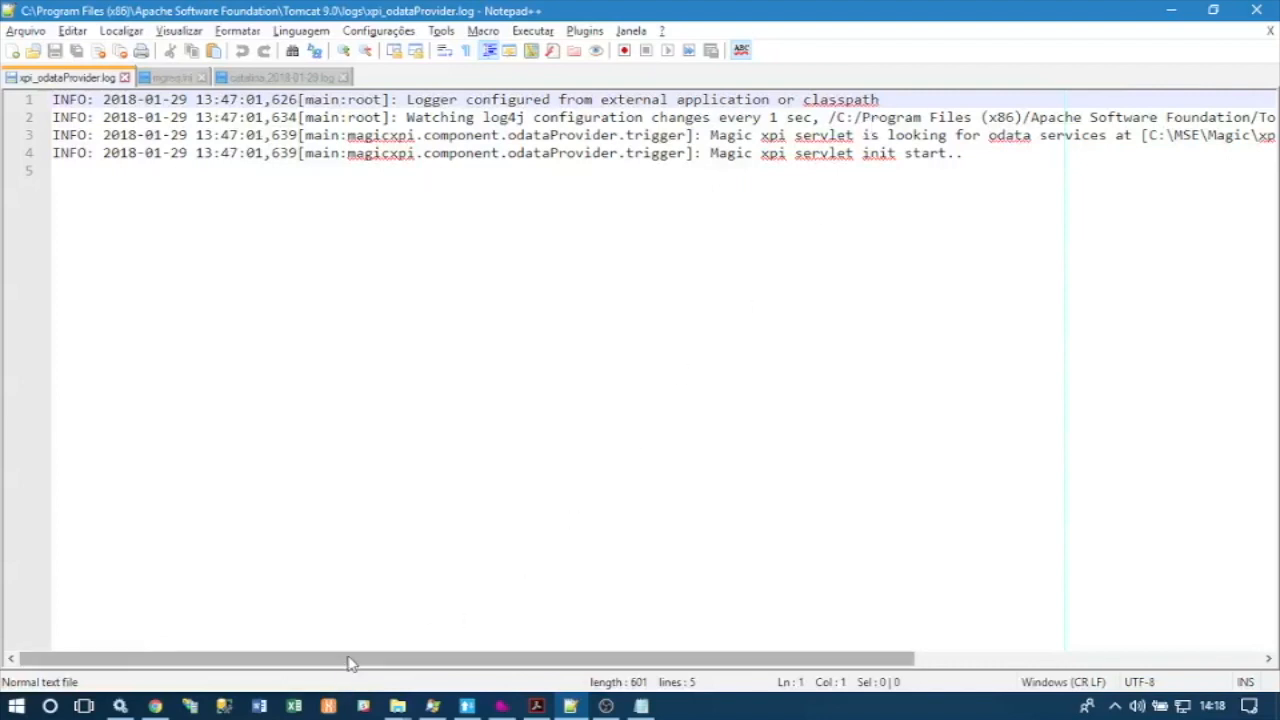
drag(348, 662, 817, 645)
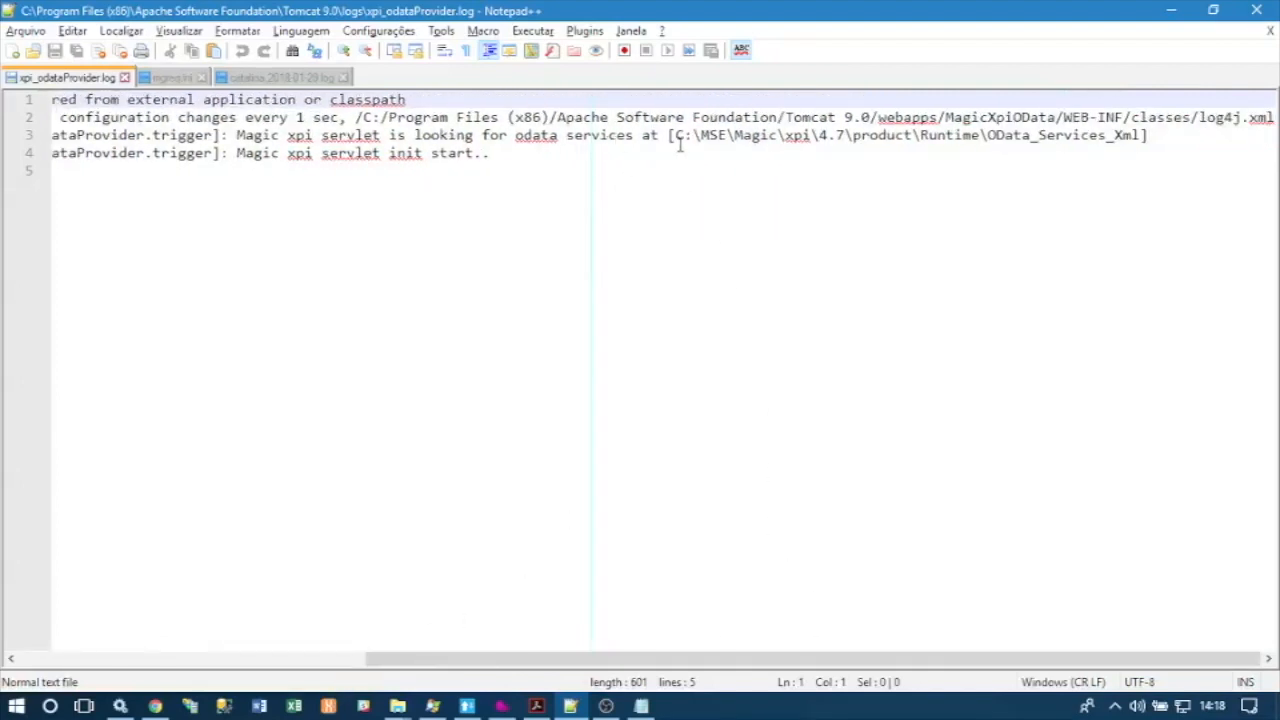
drag(676, 135, 1143, 135)
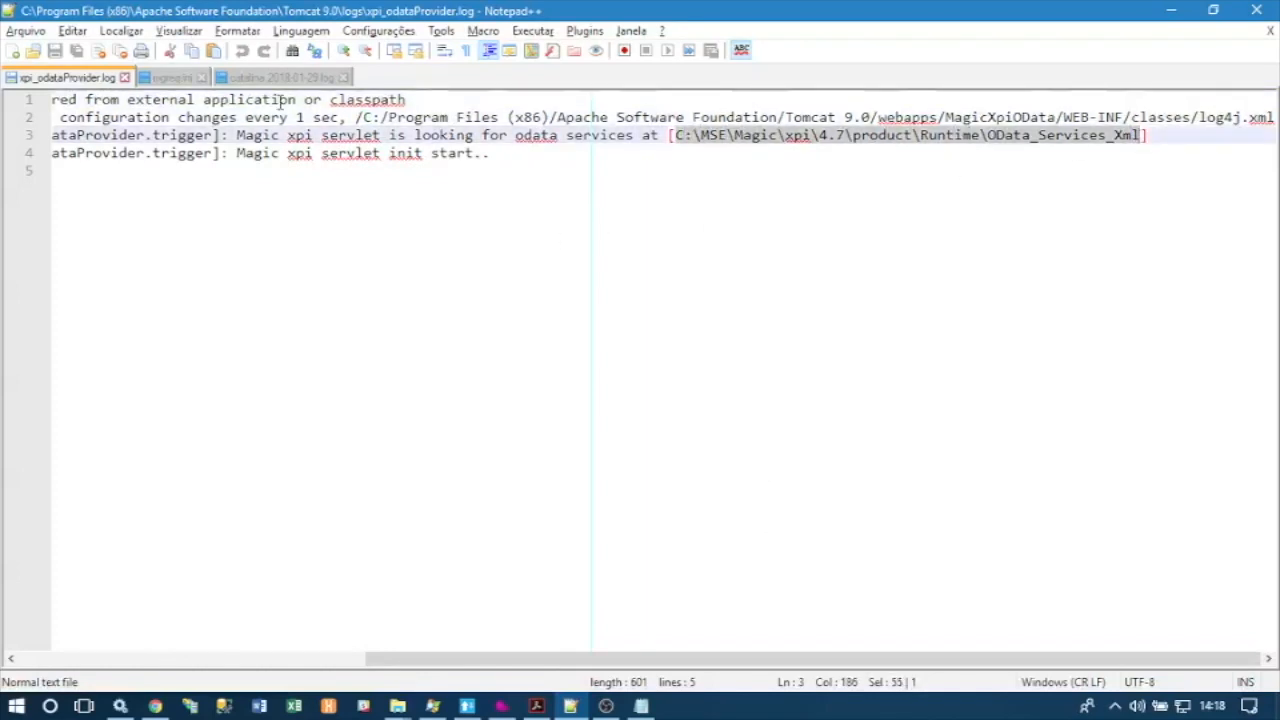
Bring up the Notepad notes and check them against the Java options, startup and shutdown working paths in the Tomcat properties, closing without changes
click(641, 706)
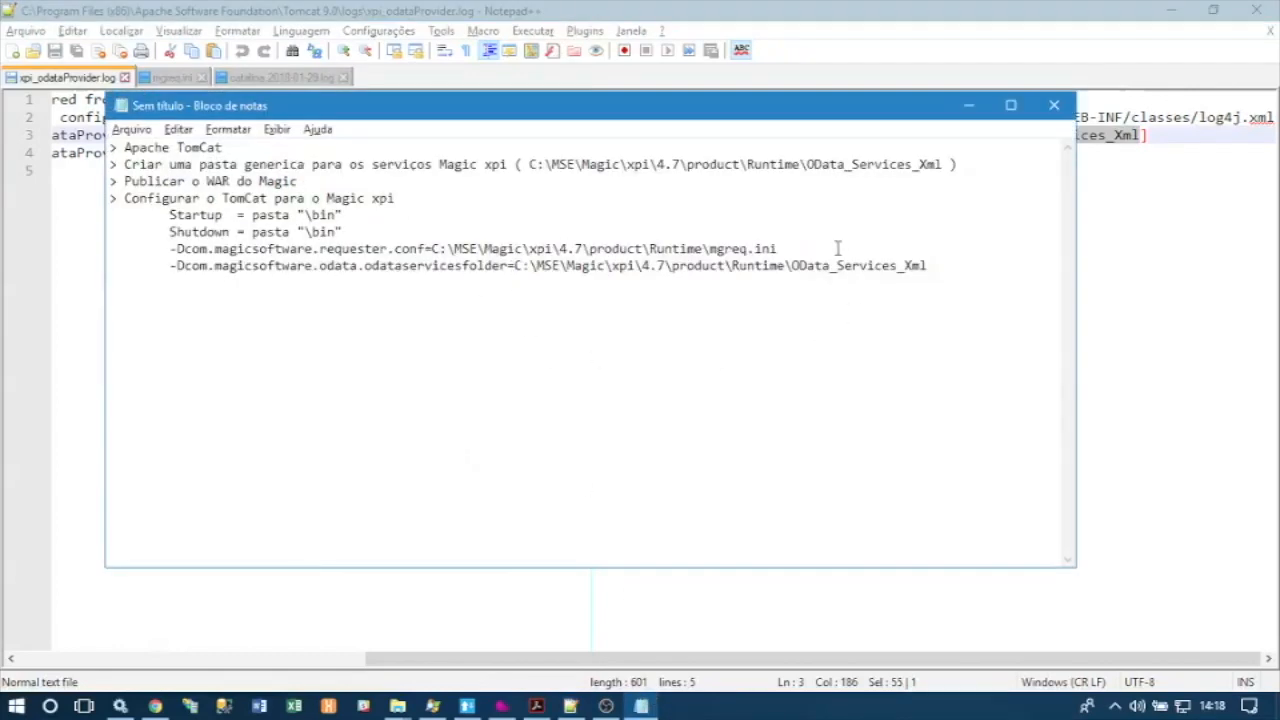
click(1115, 706)
double_click(1059, 673)
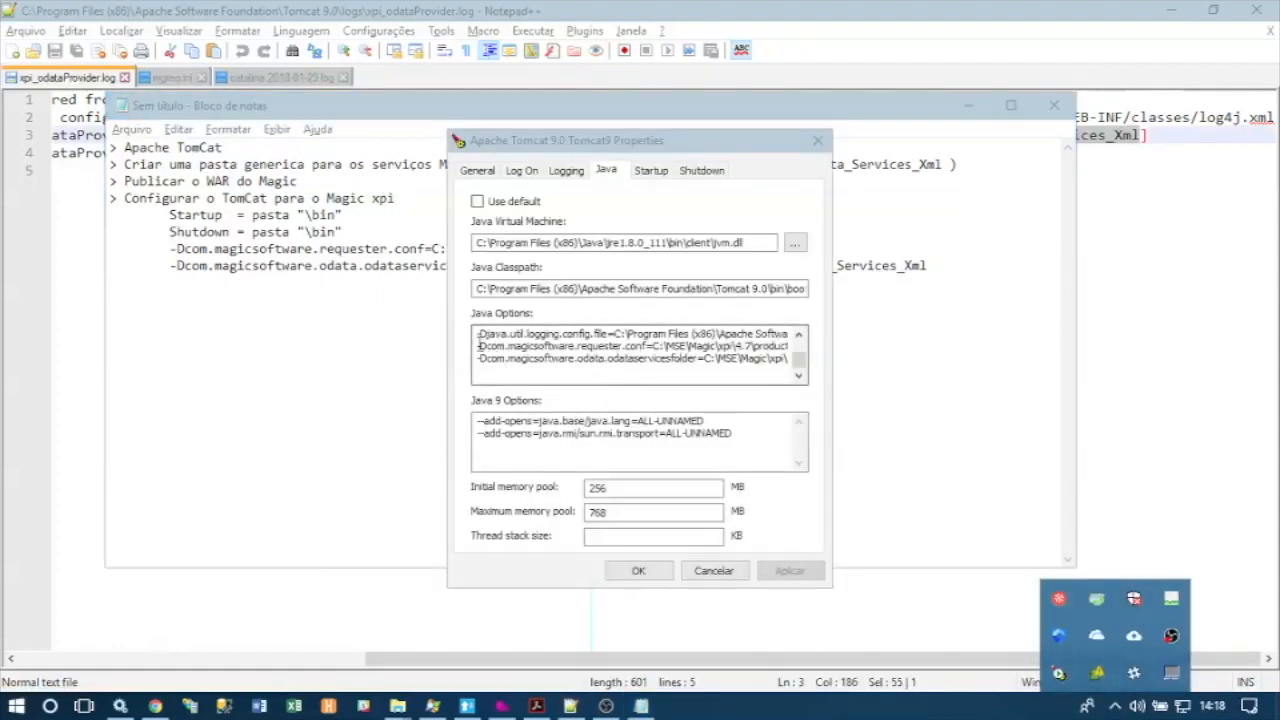
click(480, 343)
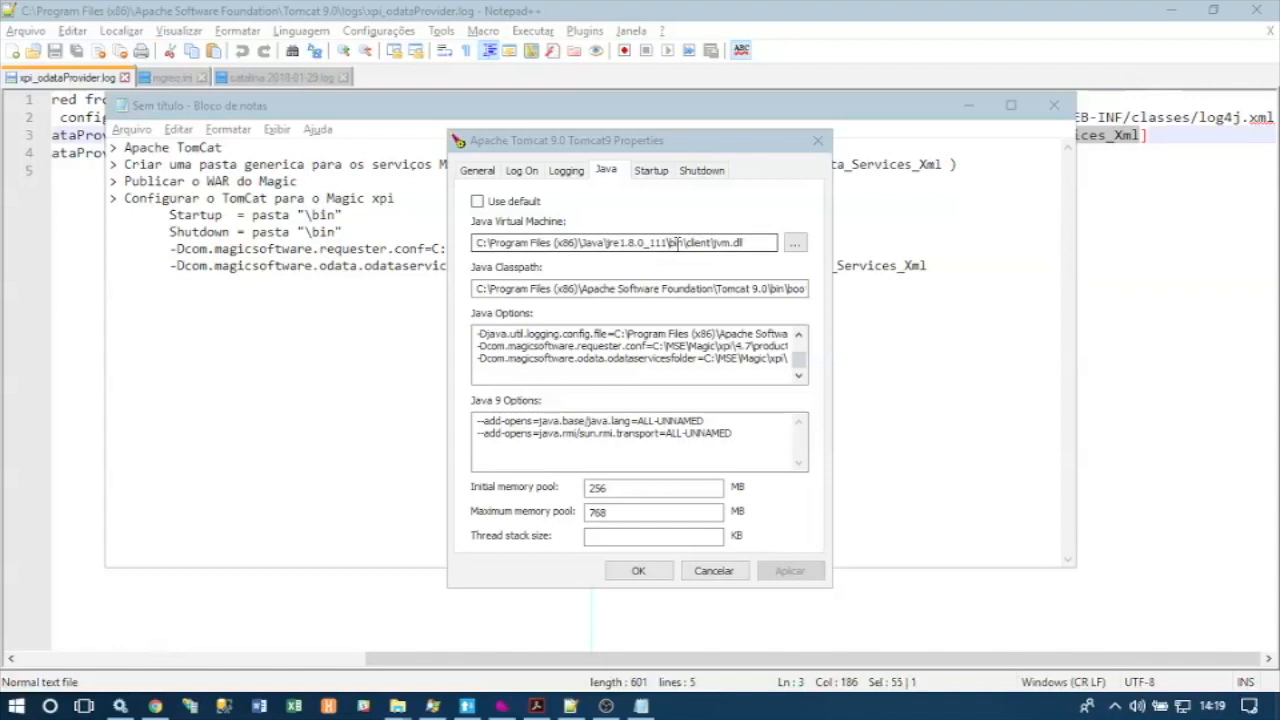
click(651, 170)
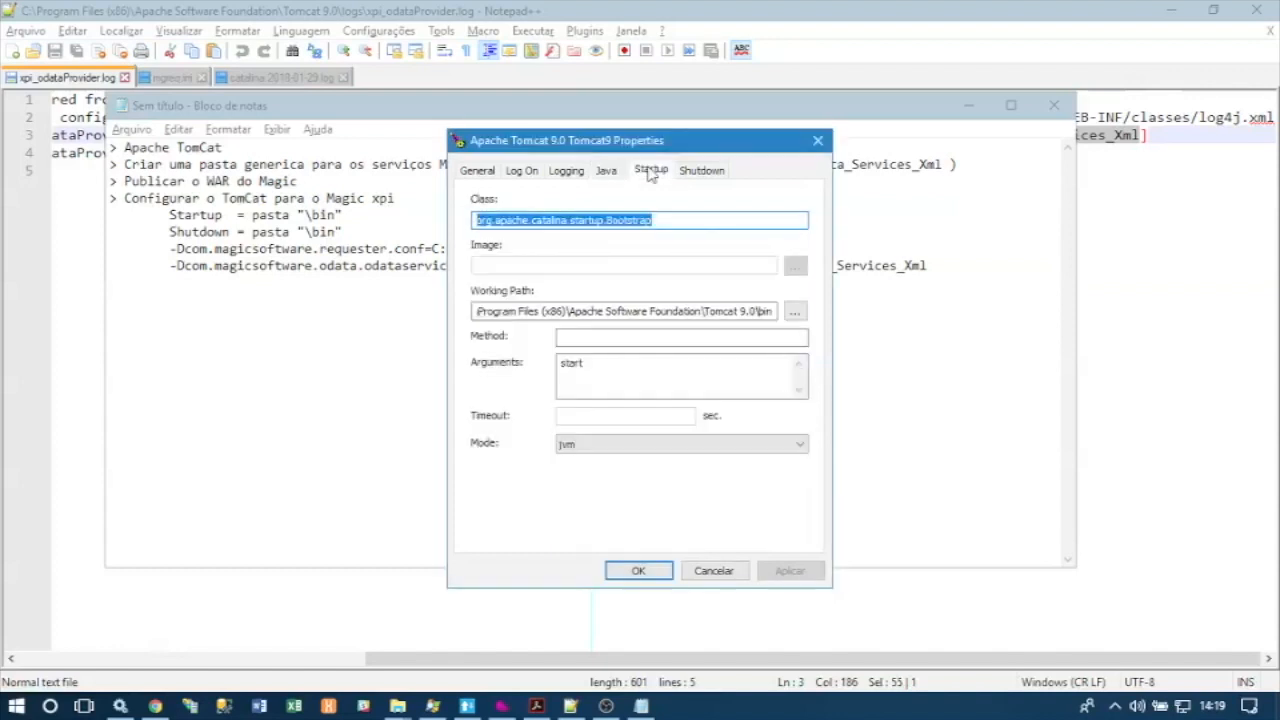
click(645, 311)
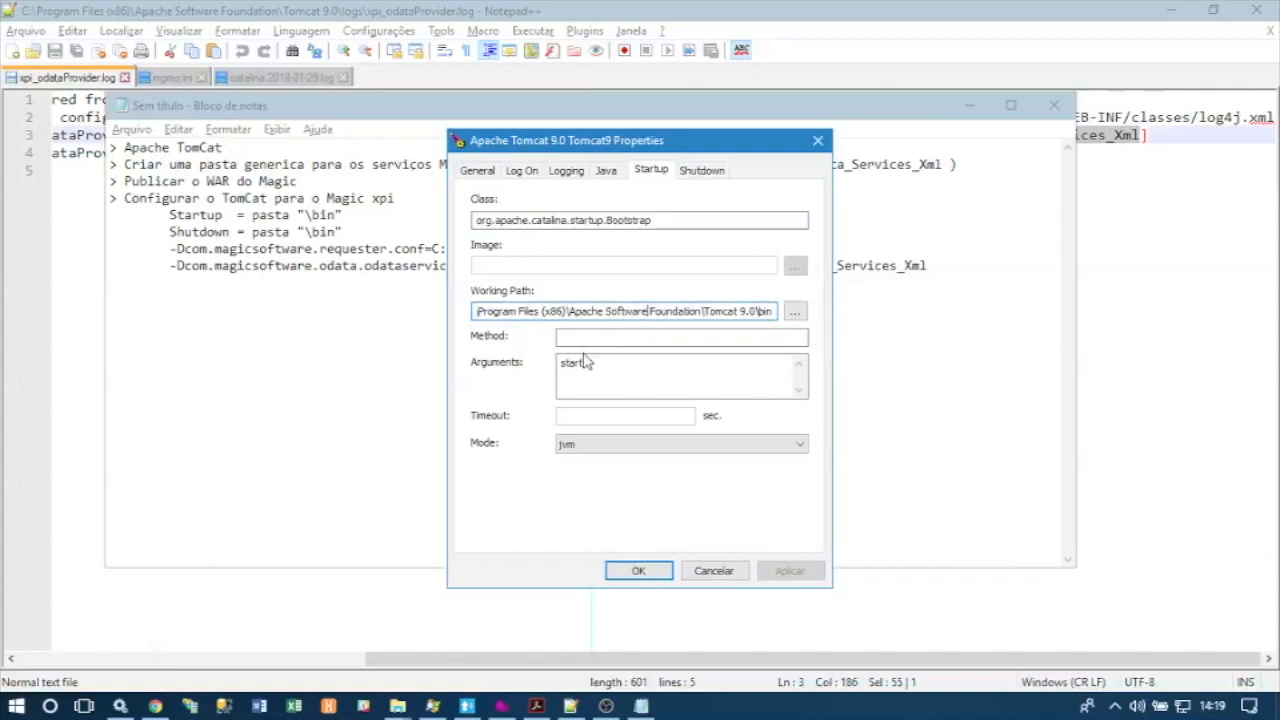
click(714, 171)
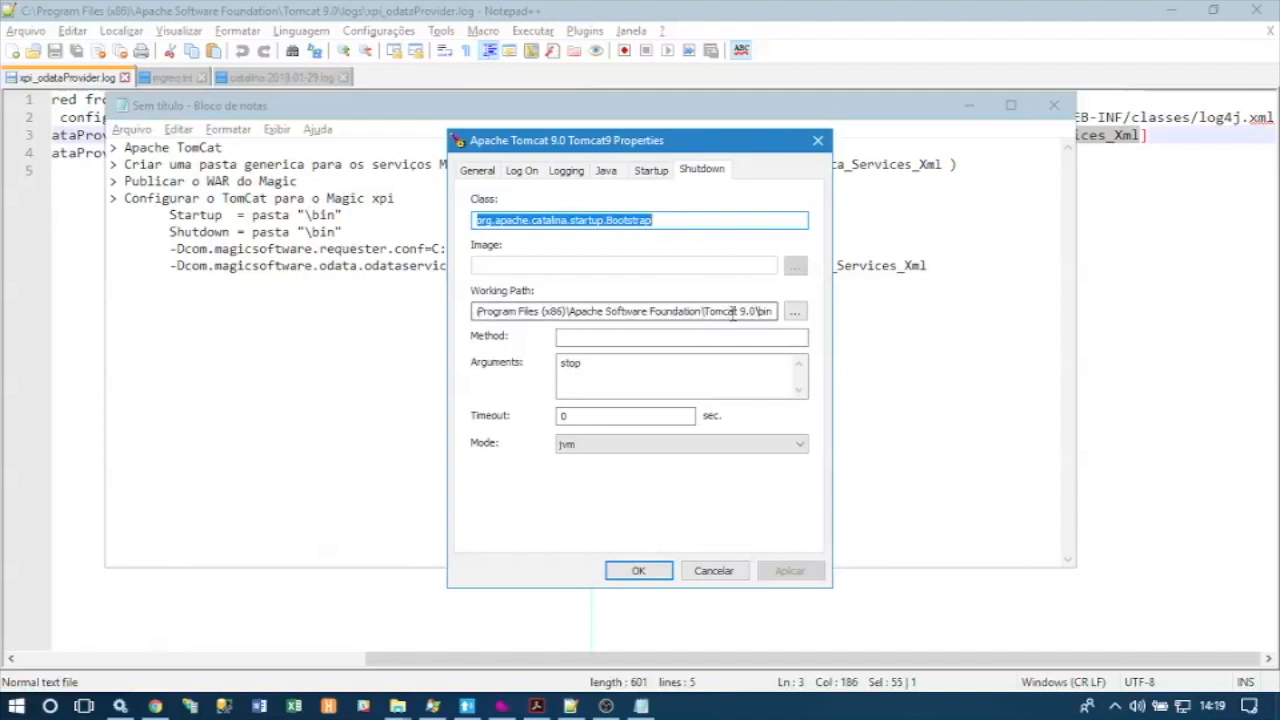
click(714, 571)
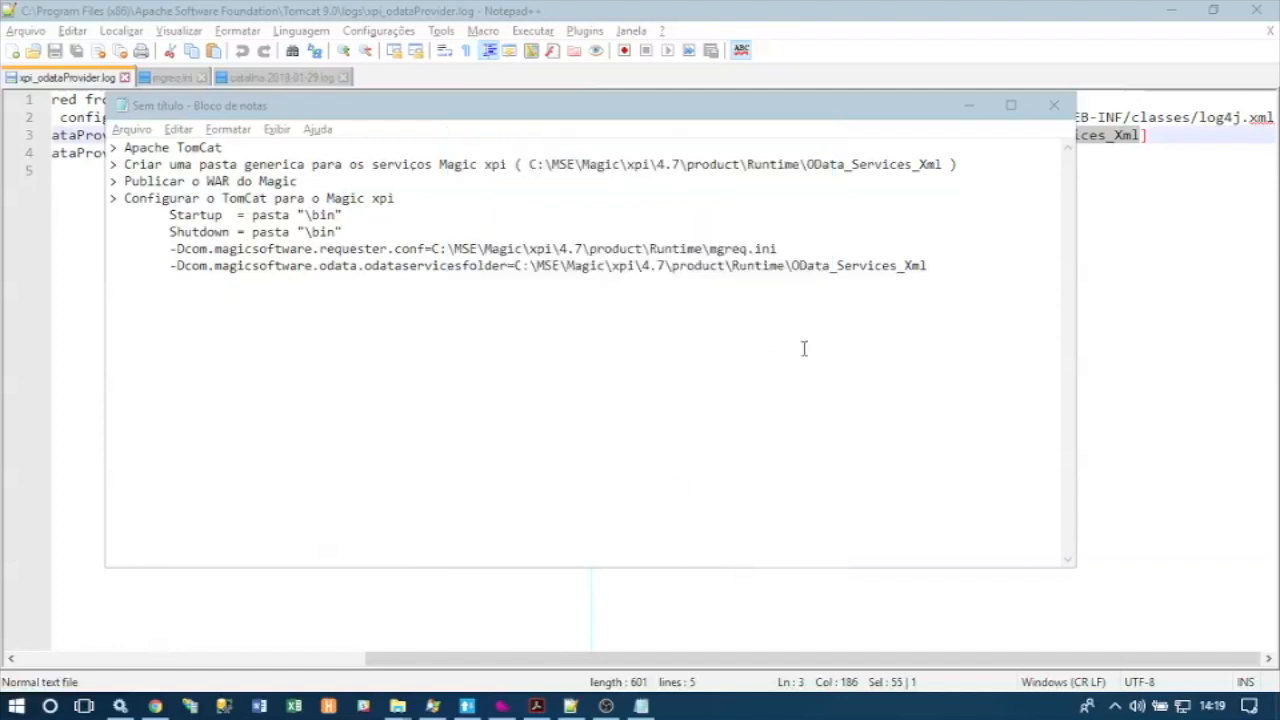
Put the notes away and switch to Process Explorer to inspect the Tomcat9.exe process and its command line
click(1052, 107)
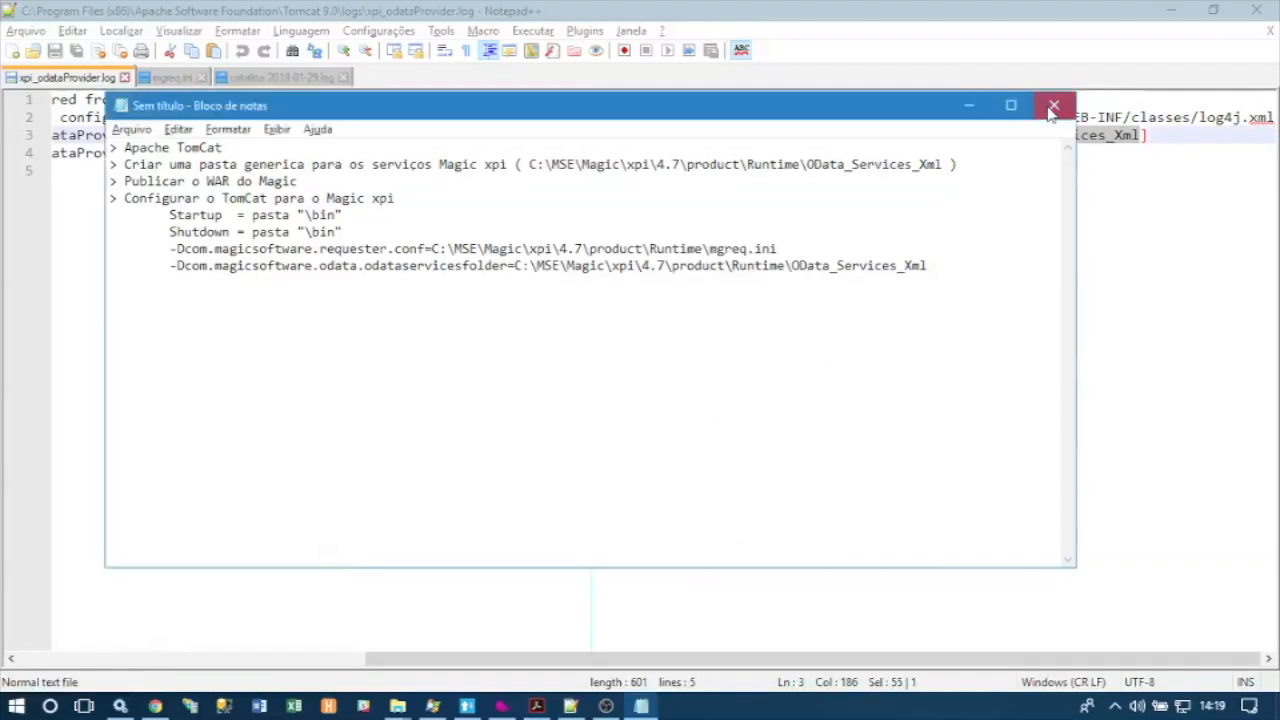
click(780, 362)
click(1172, 355)
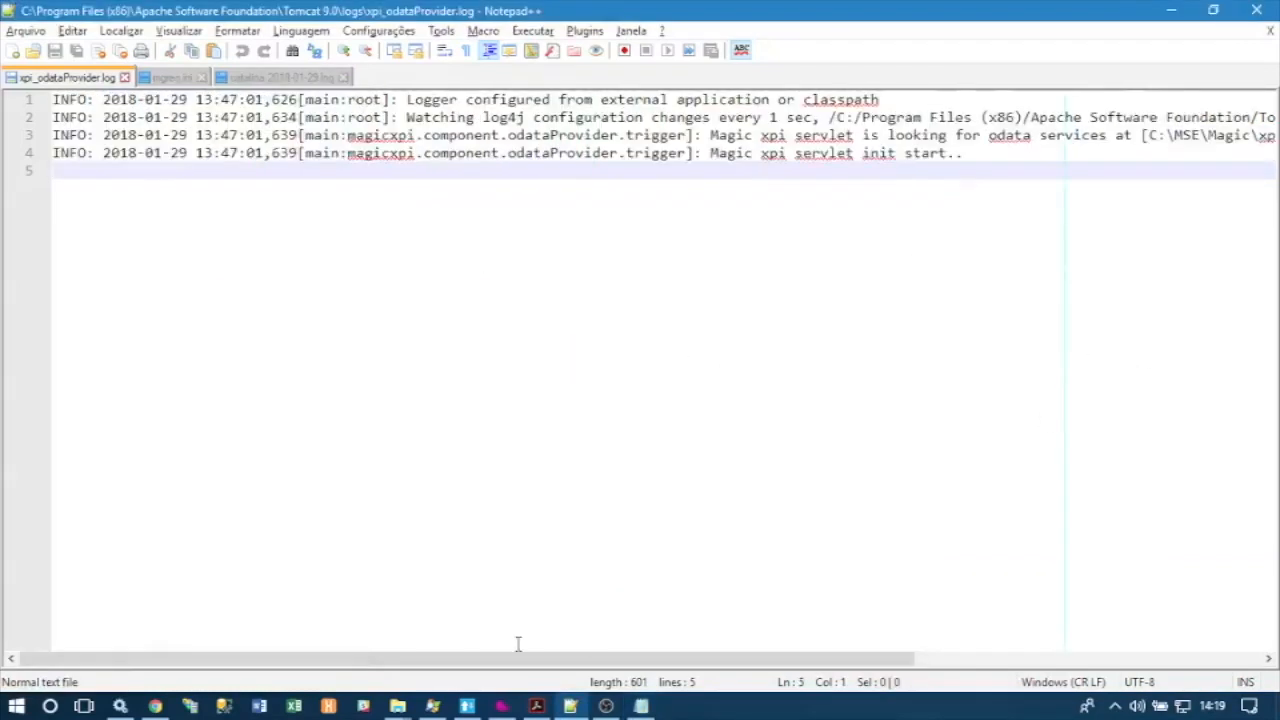
click(433, 706)
mouse_move(110, 303)
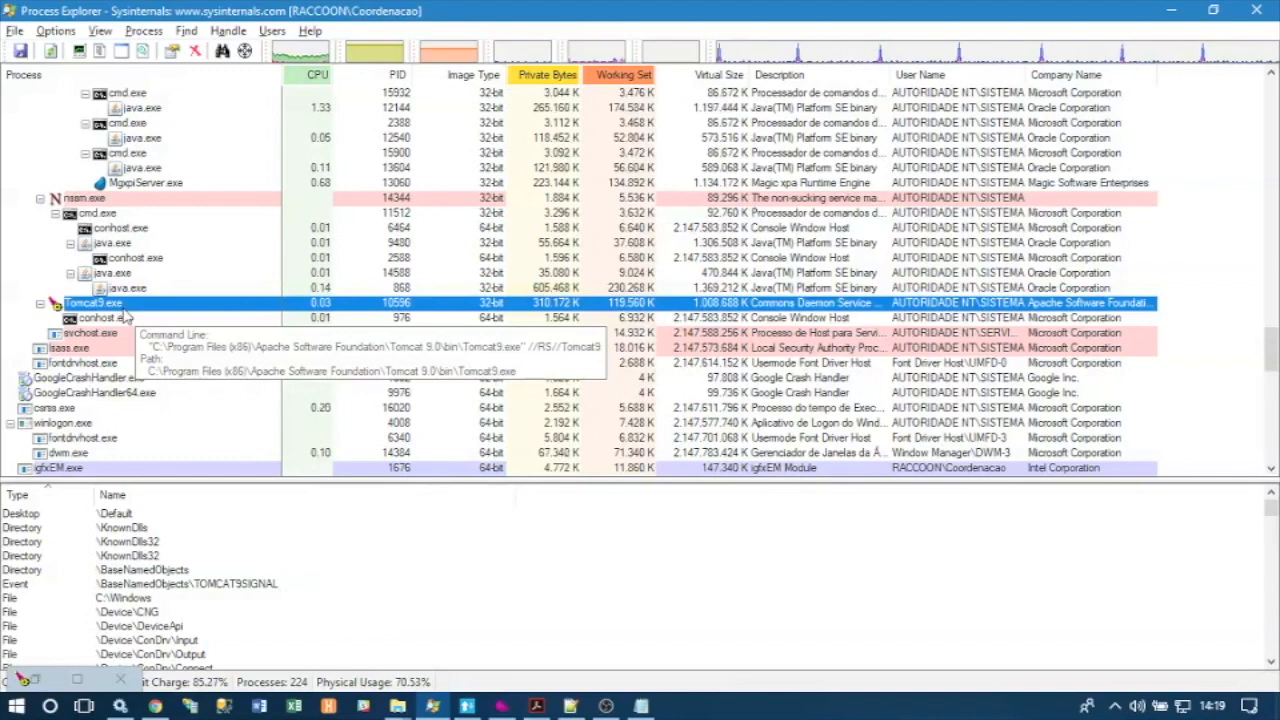
Reopen the Tomcat properties and review the logging, Java, startup and shutdown settings, closing without changes
click(1115, 706)
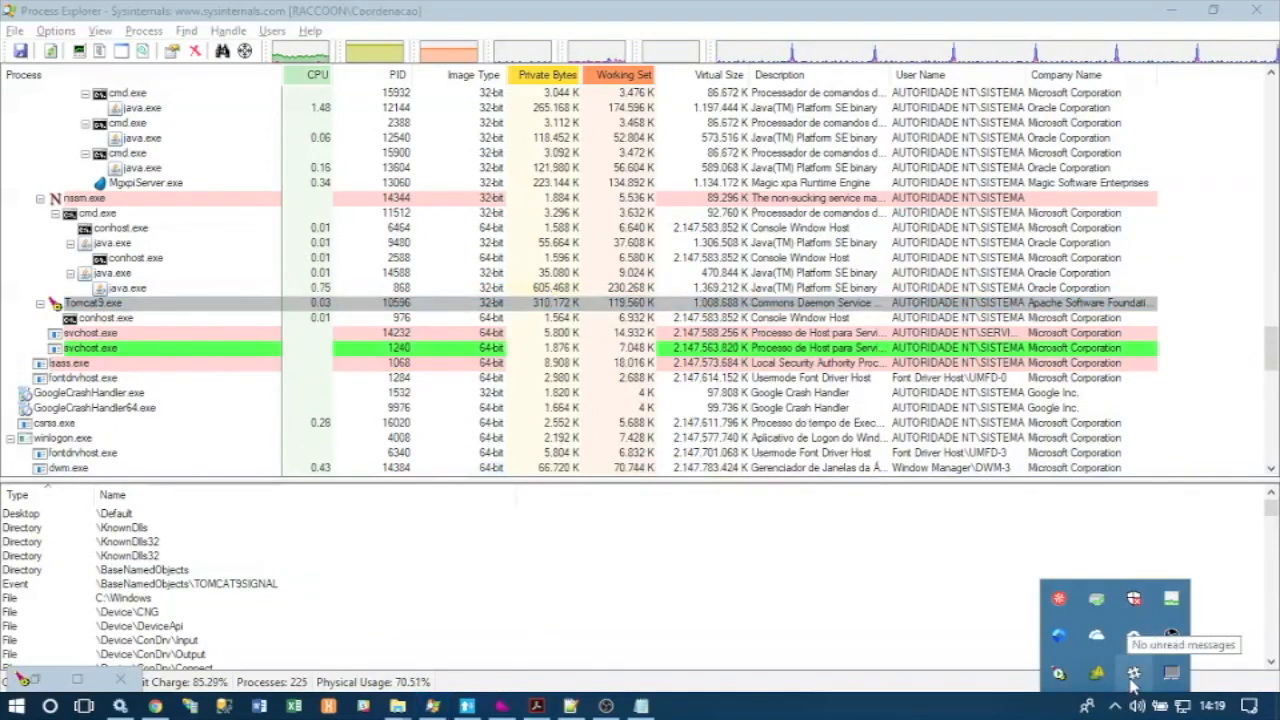
double_click(1061, 678)
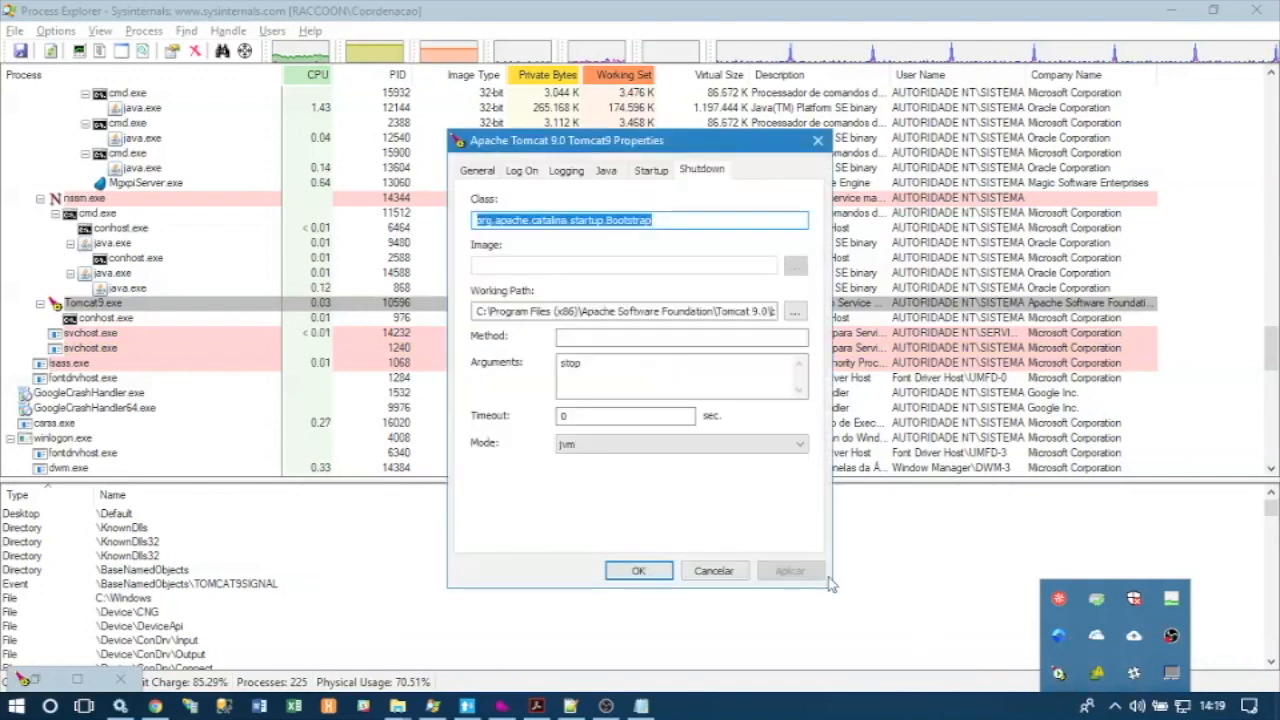
click(576, 172)
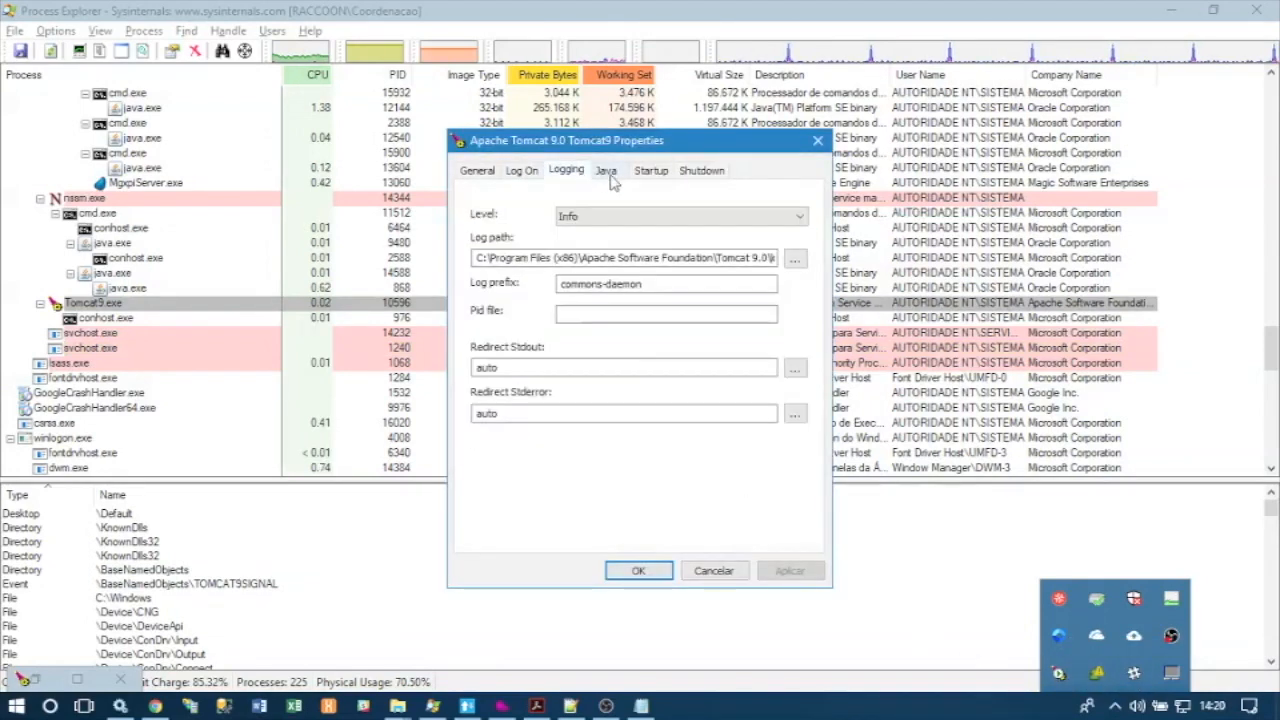
click(606, 172)
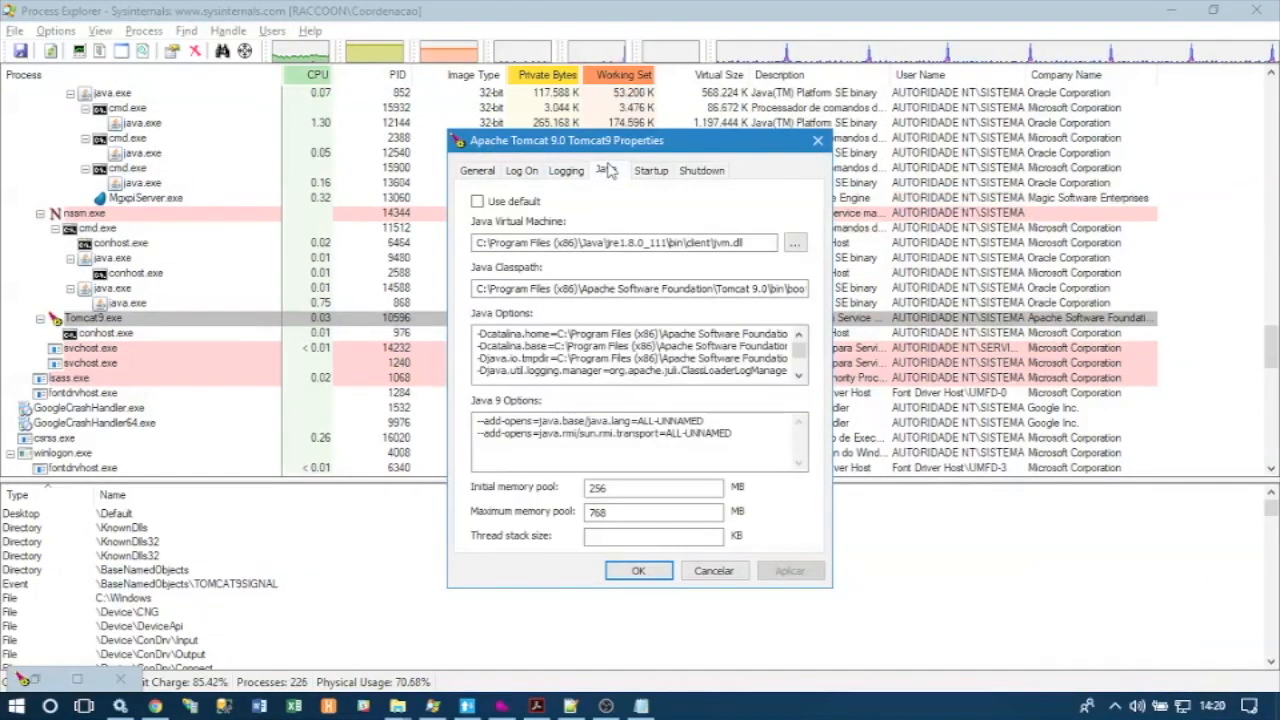
click(652, 172)
click(718, 172)
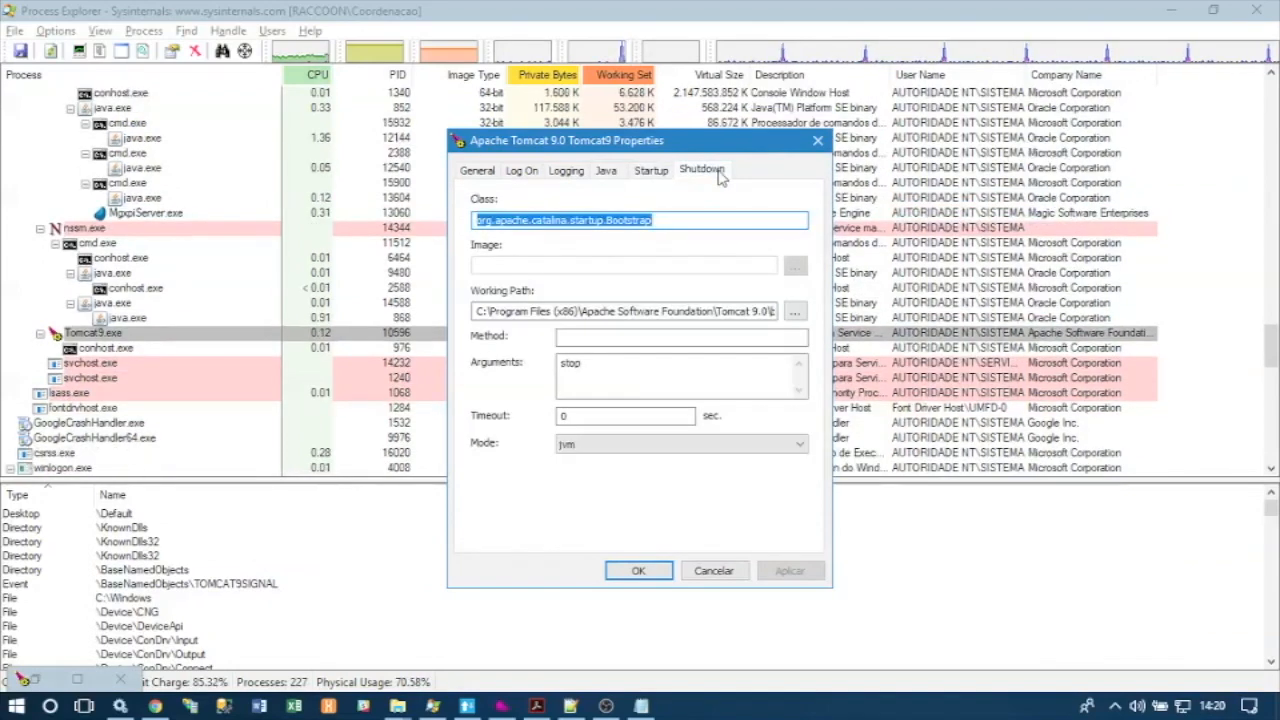
click(728, 571)
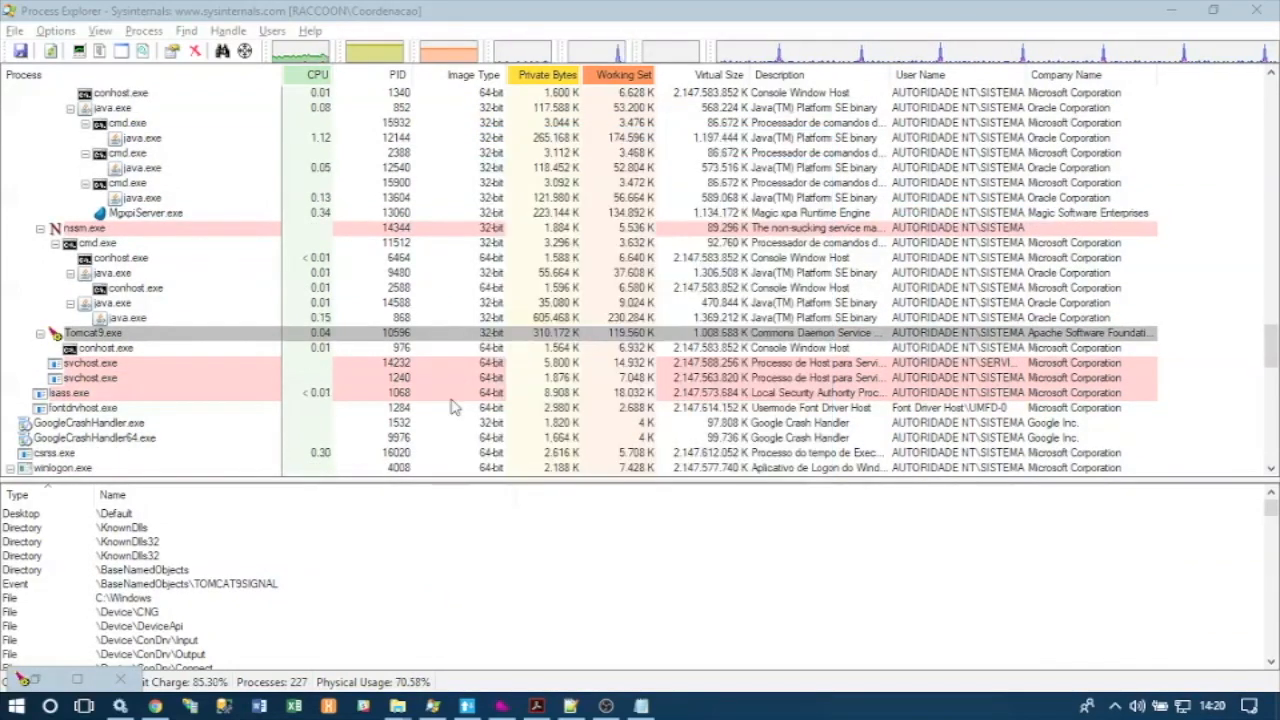
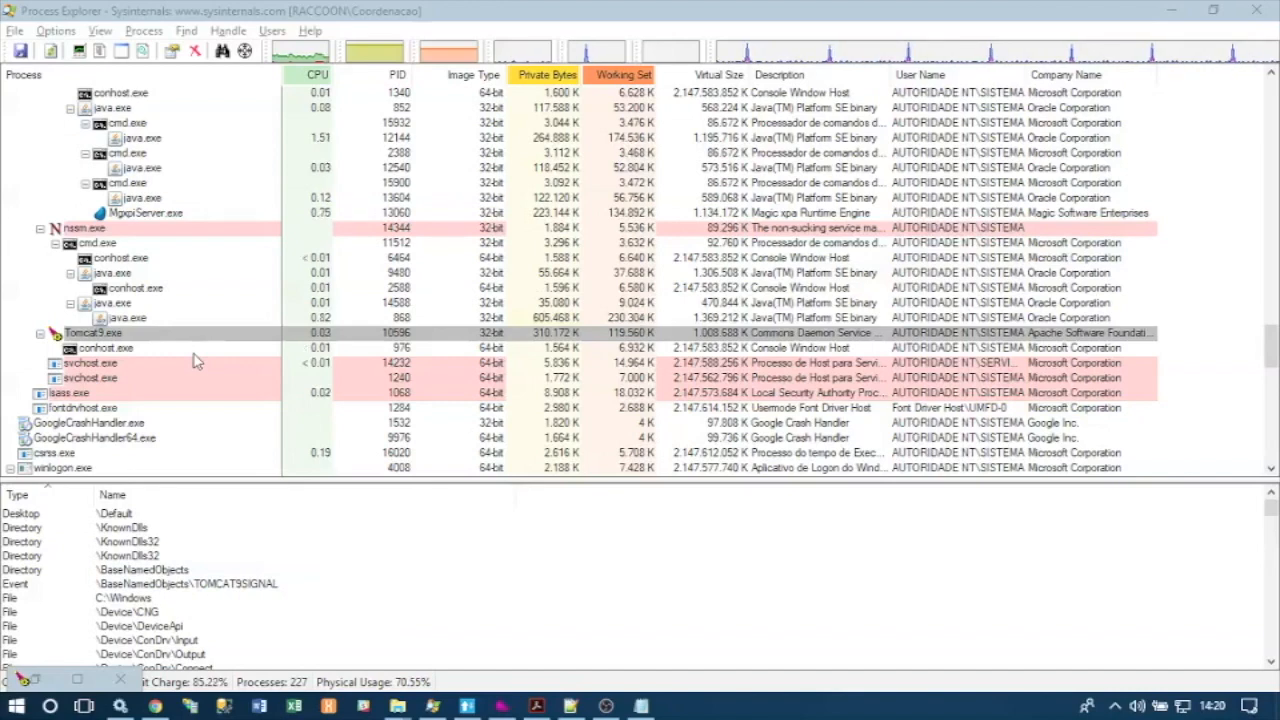
Examine the nssm.exe service trees above Tomcat9.exe in the process list
scroll(166, 342, up, 4)
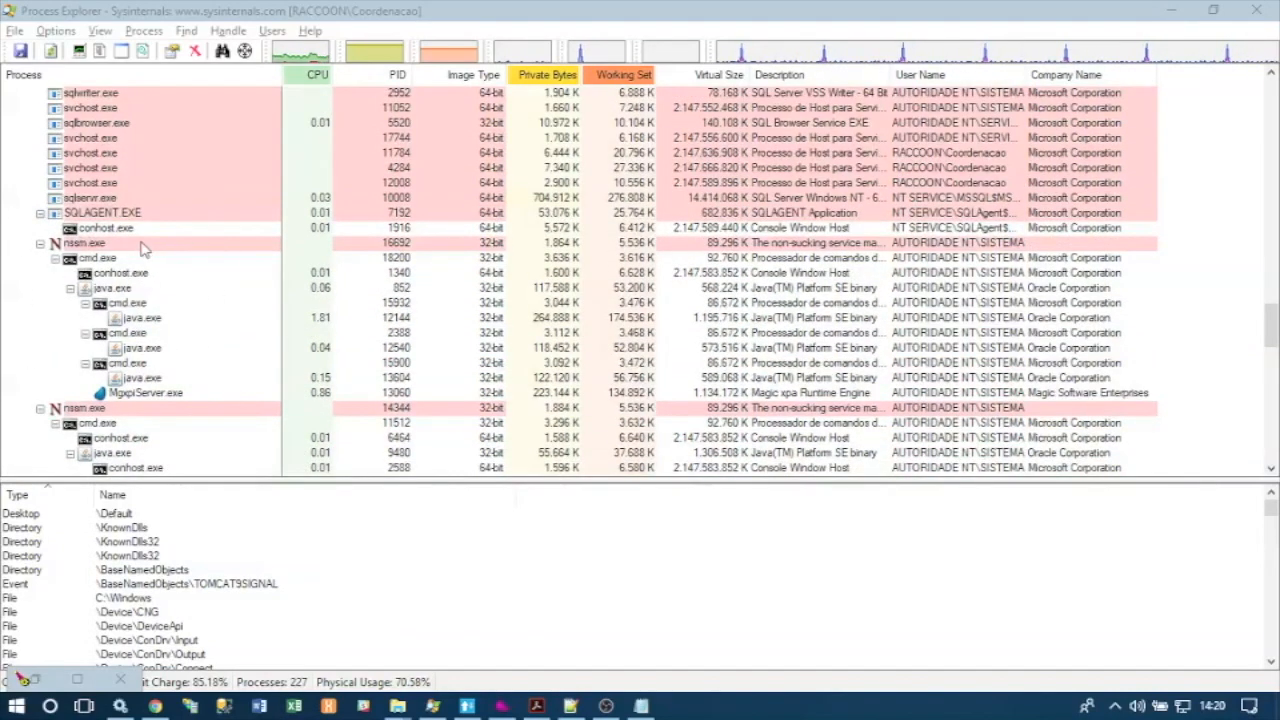
scroll(130, 400, down, 3)
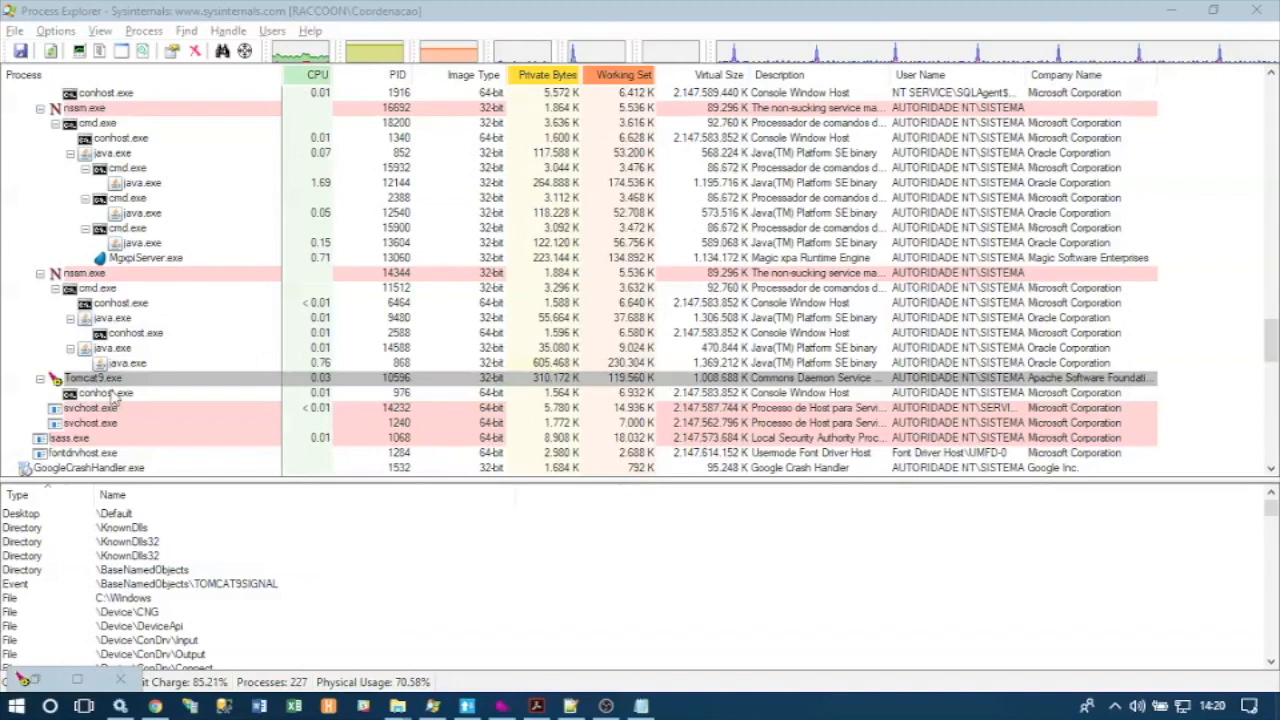
scroll(113, 396, up, 2)
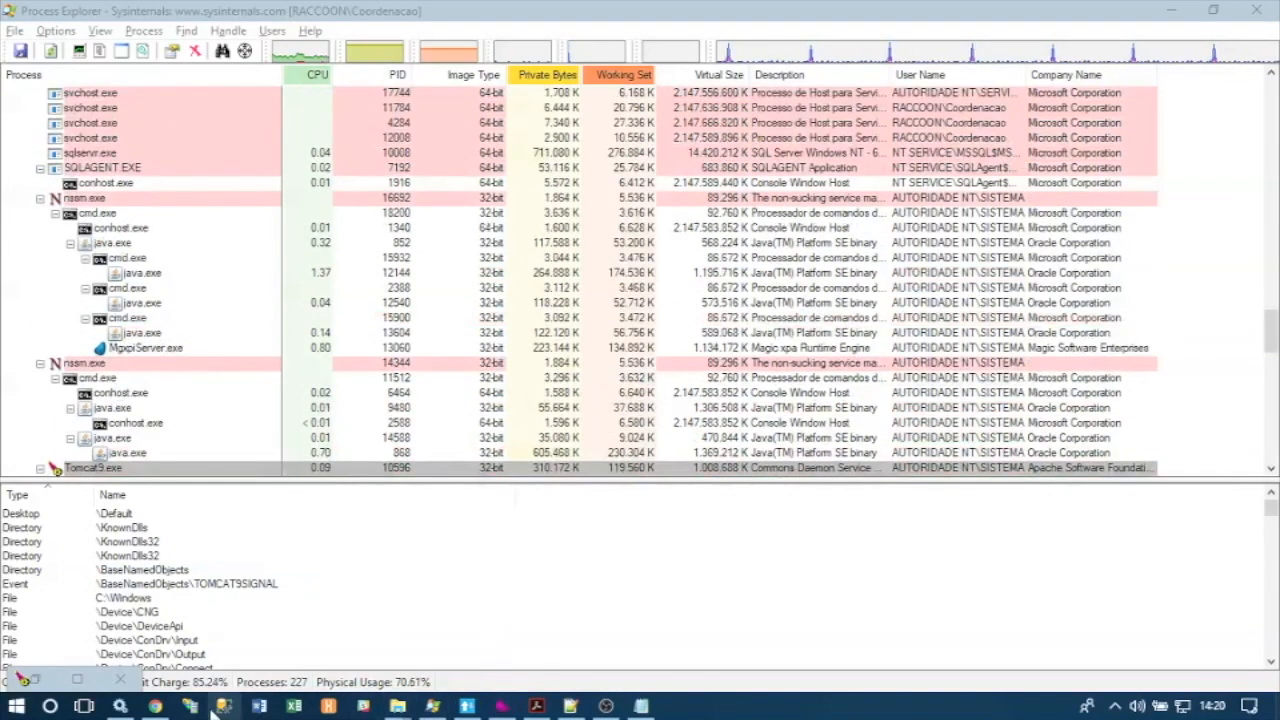
Check the OData_Server project in Magic Monitor in Chrome and view its List NFe OData Entity flow in Magic xpi Studio
click(155, 706)
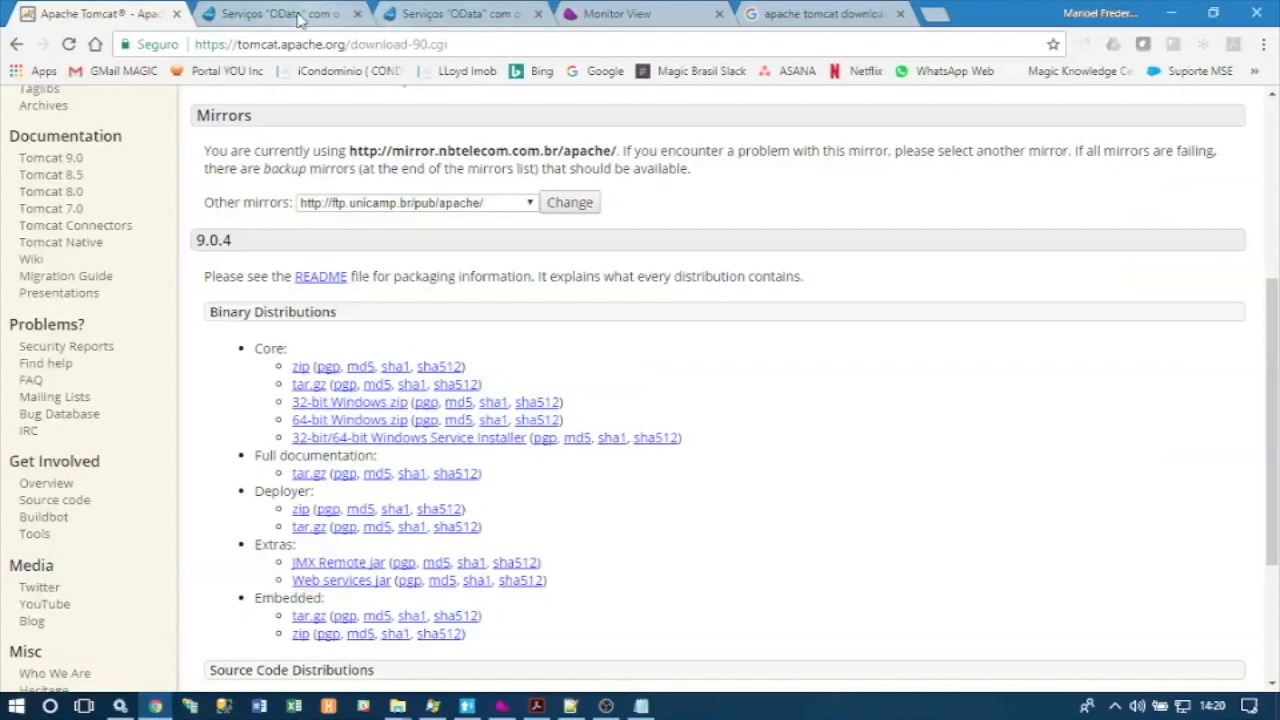
click(641, 12)
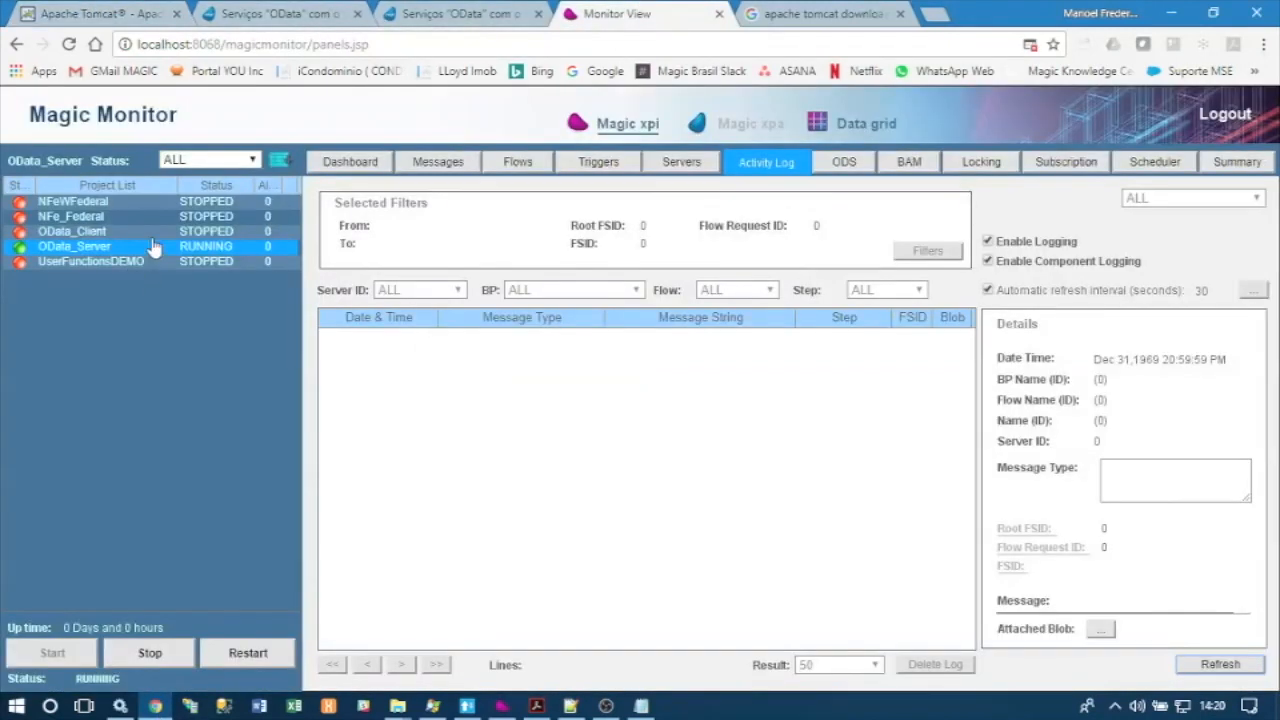
click(501, 706)
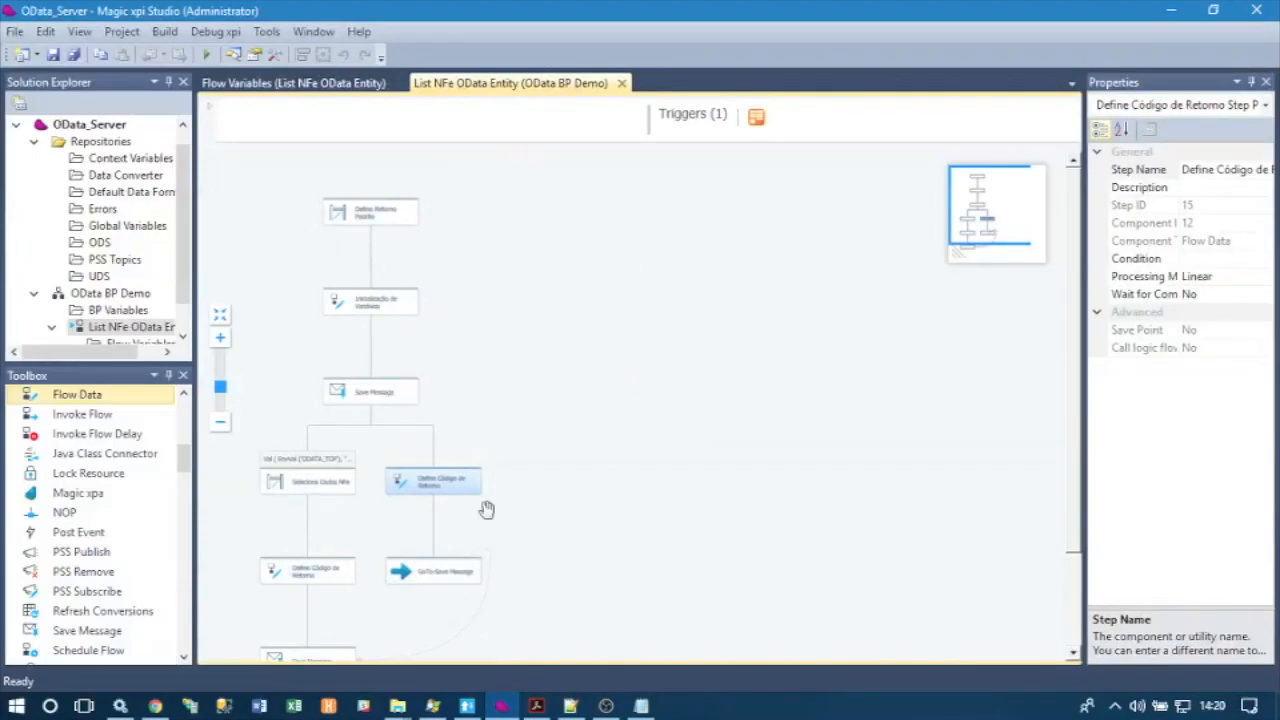
Review the Tomcat configuration notes in Notepad, minimize them and return to Magic Monitor in Chrome
click(641, 706)
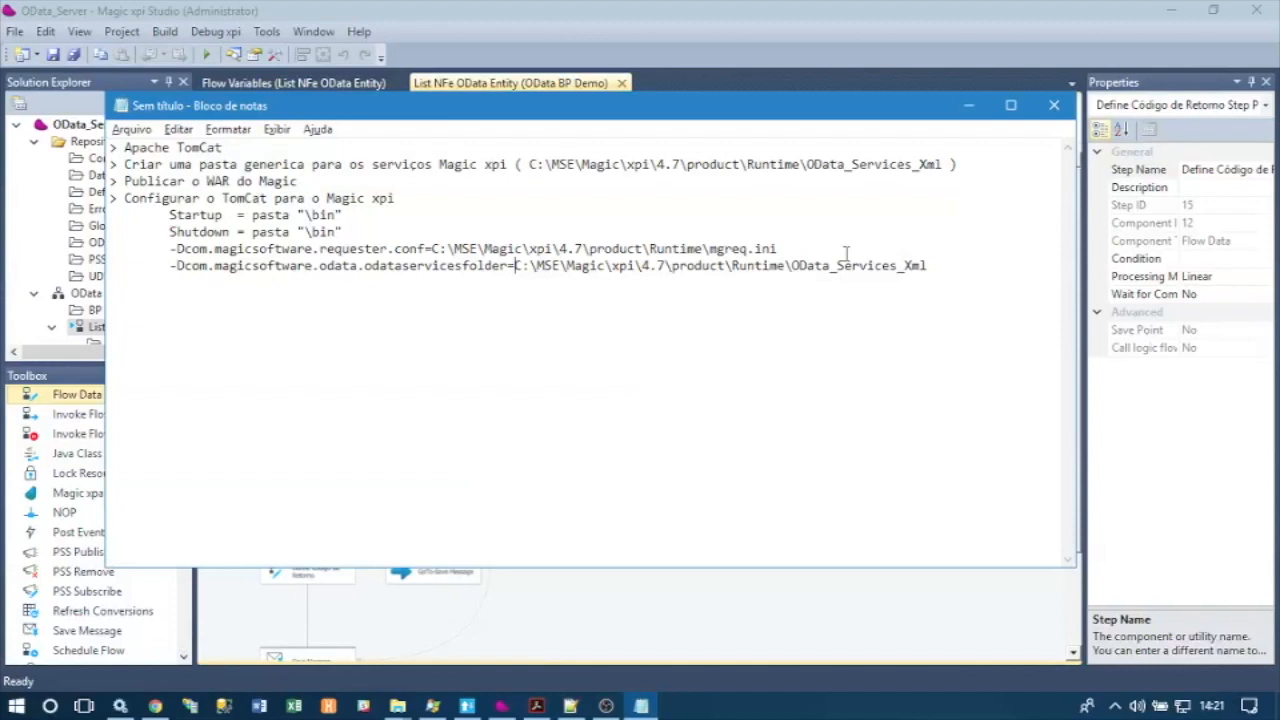
click(968, 105)
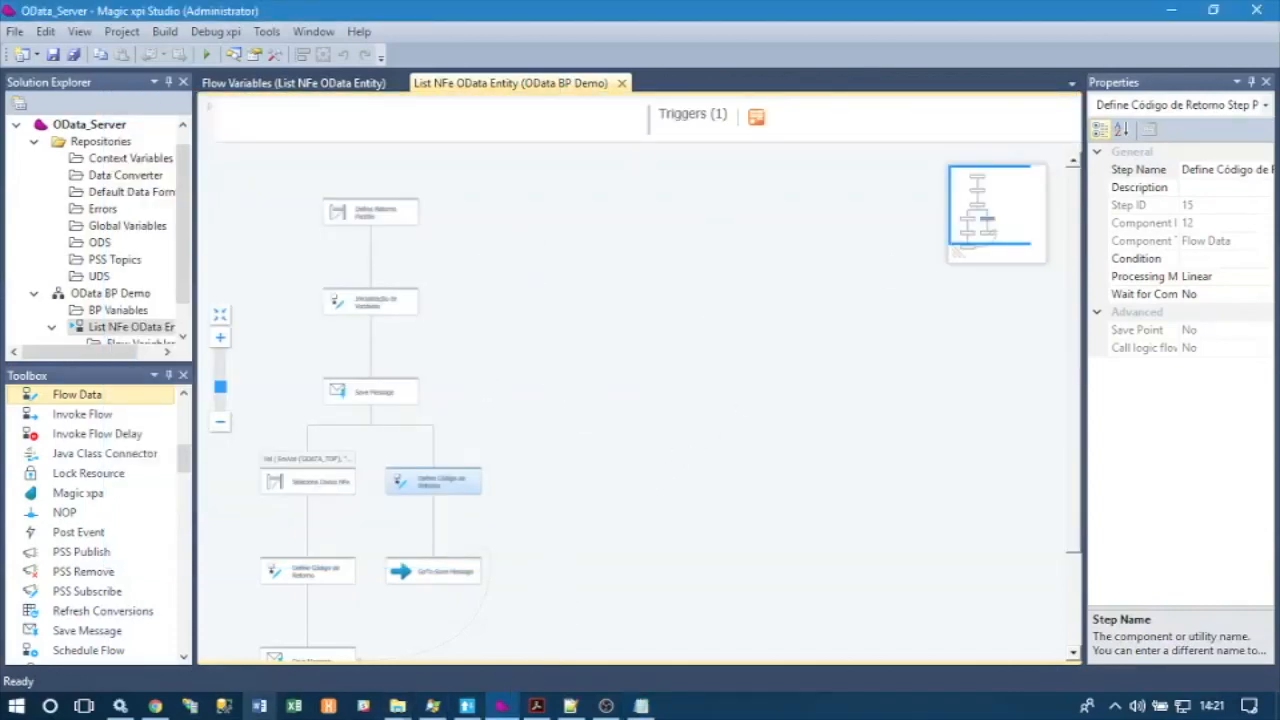
click(157, 706)
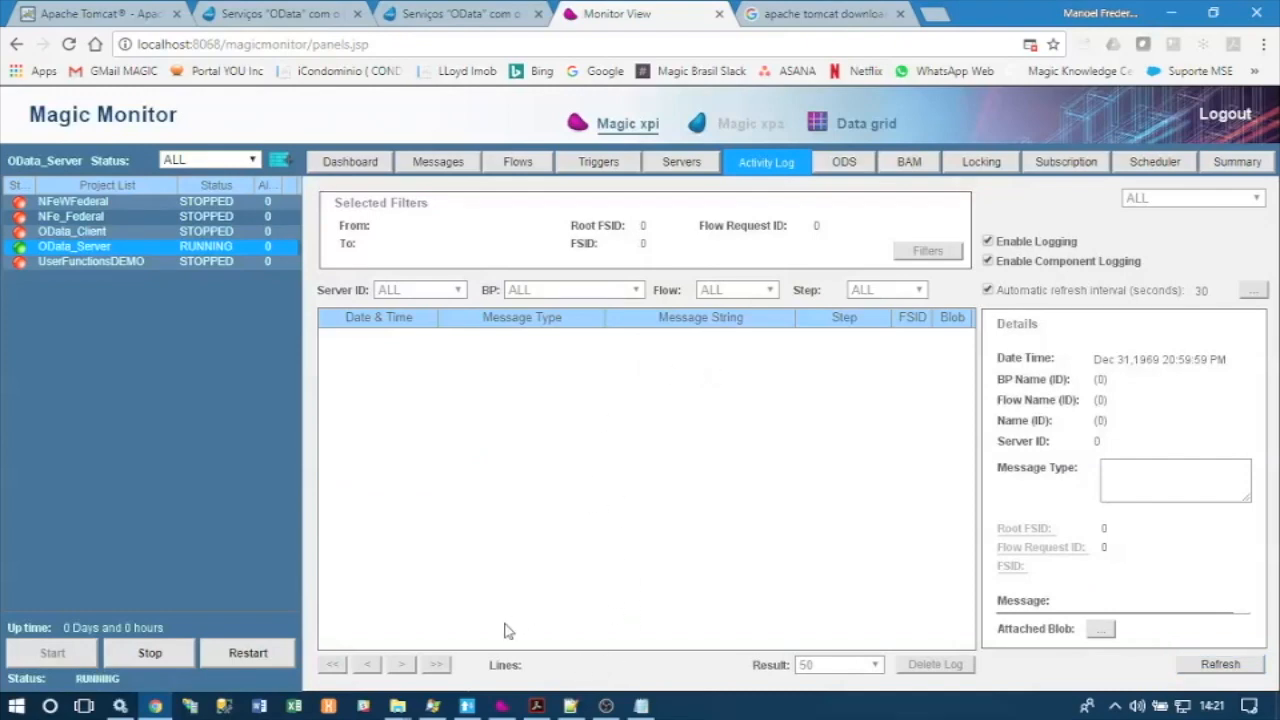
click(467, 706)
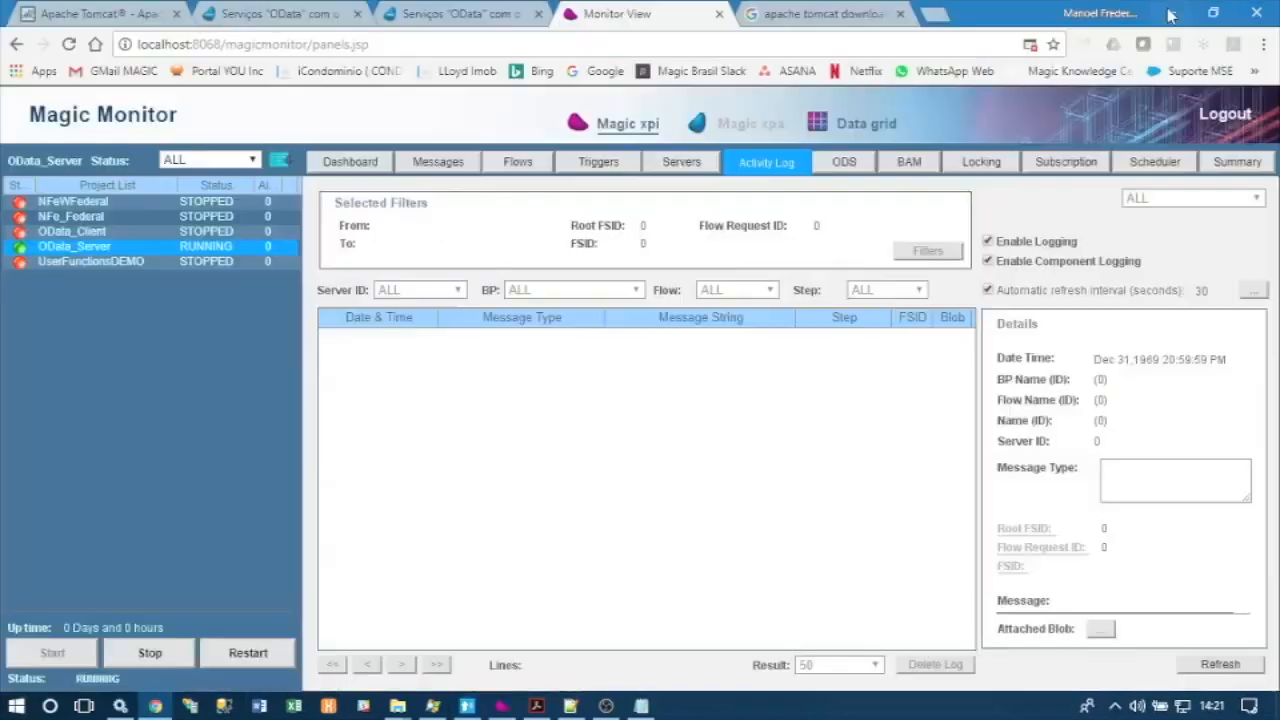
click(1170, 10)
Copy the generic services folder path from the Notepad notes and open C:\MSE\Magic\xpi\4.7\product\Runtime\OData_Services_Xml through the Windows Run dialog
click(641, 706)
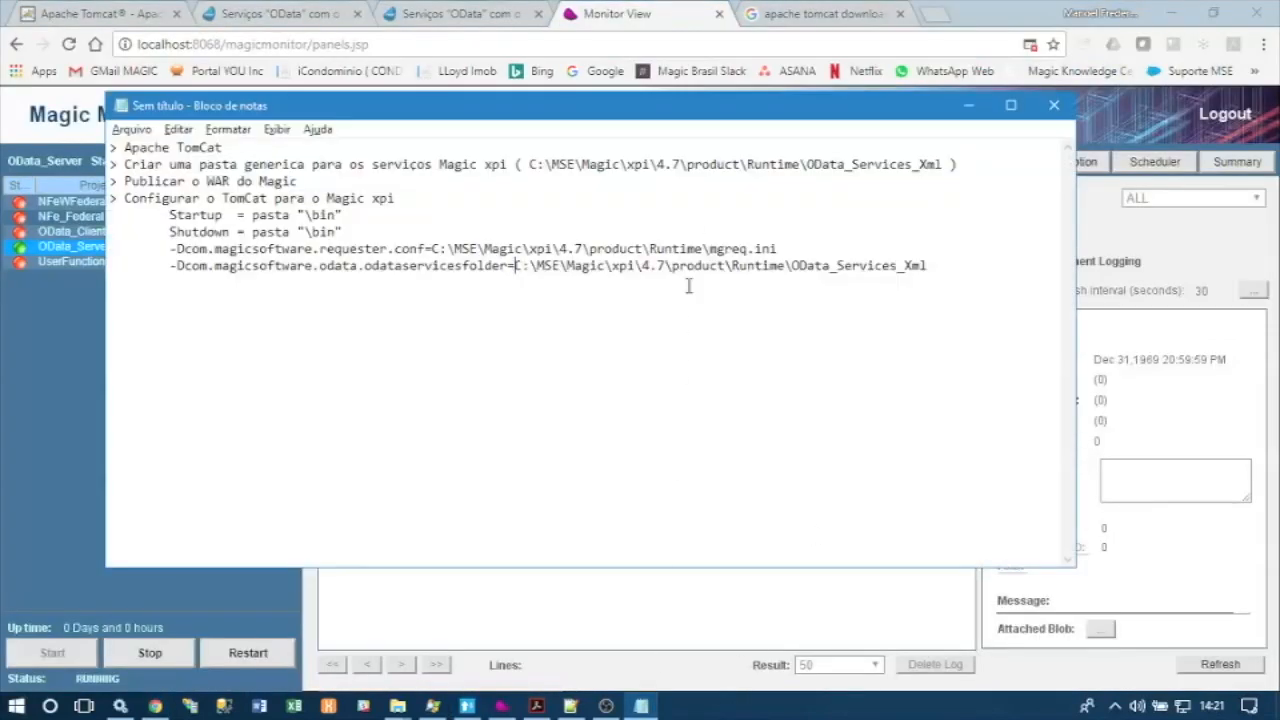
drag(528, 164, 943, 170)
key(ctrl+c)
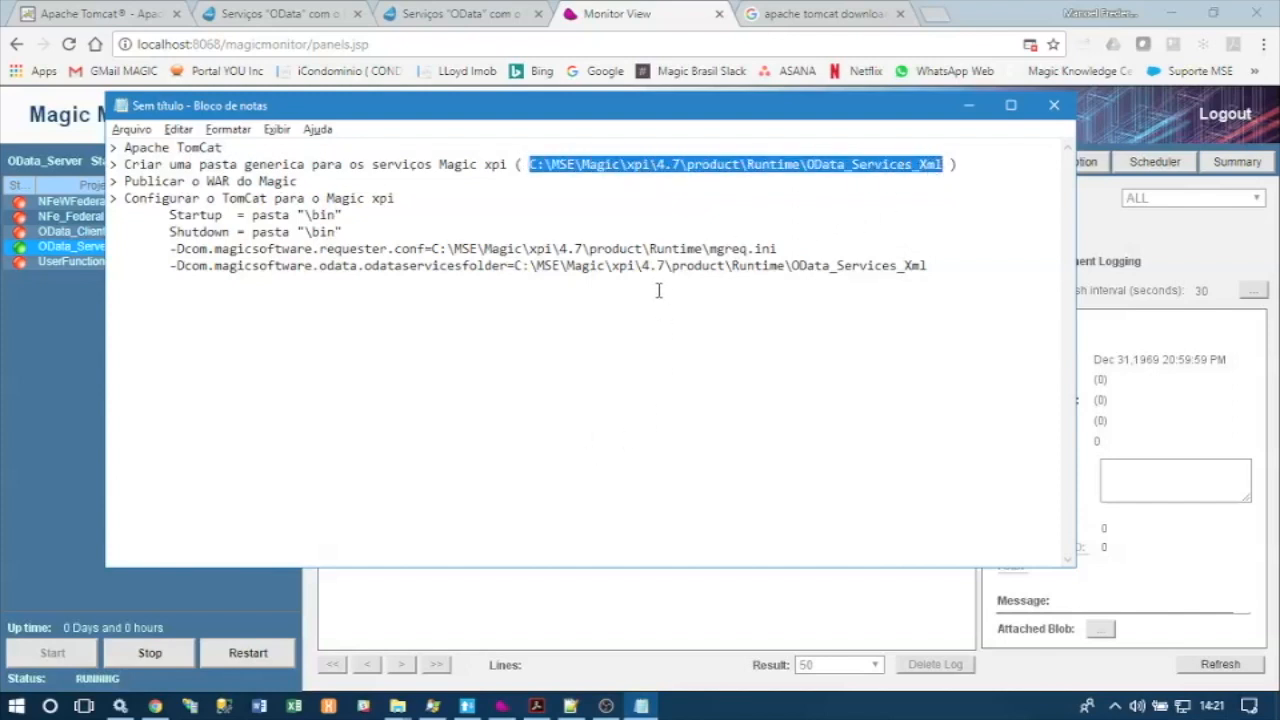
click(16, 706)
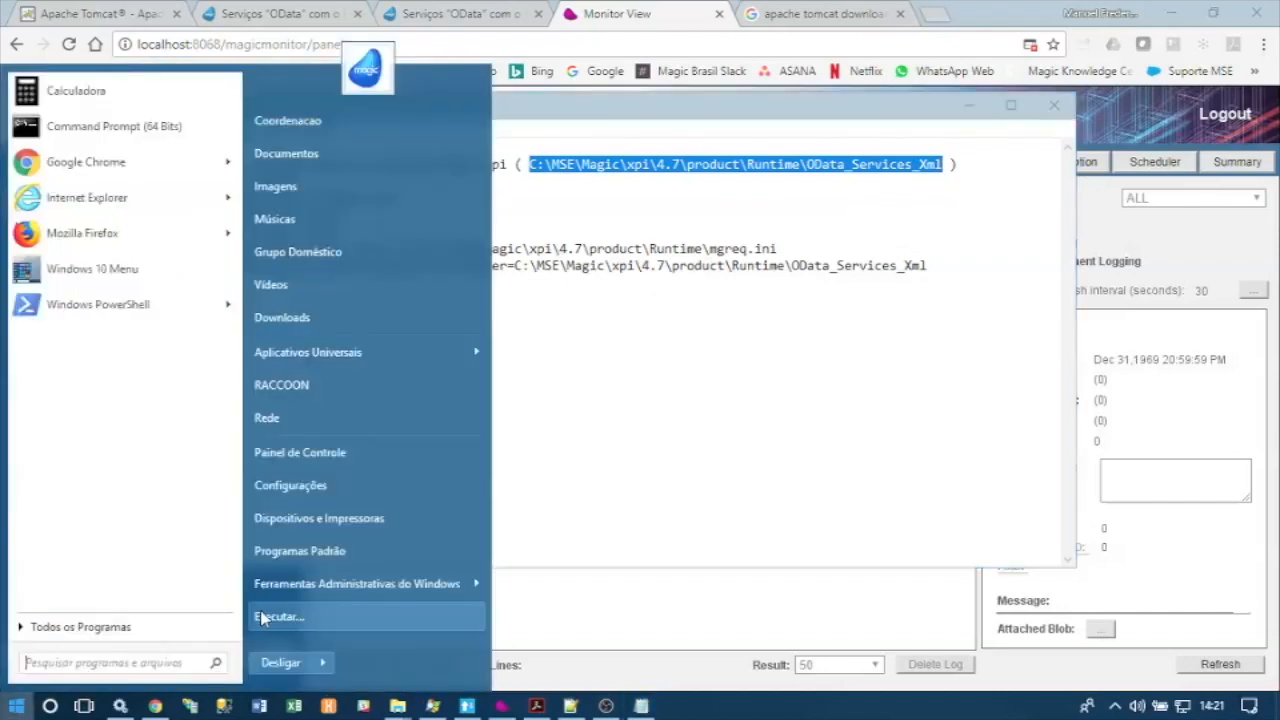
click(279, 614)
key(ctrl+v)
key(Return)
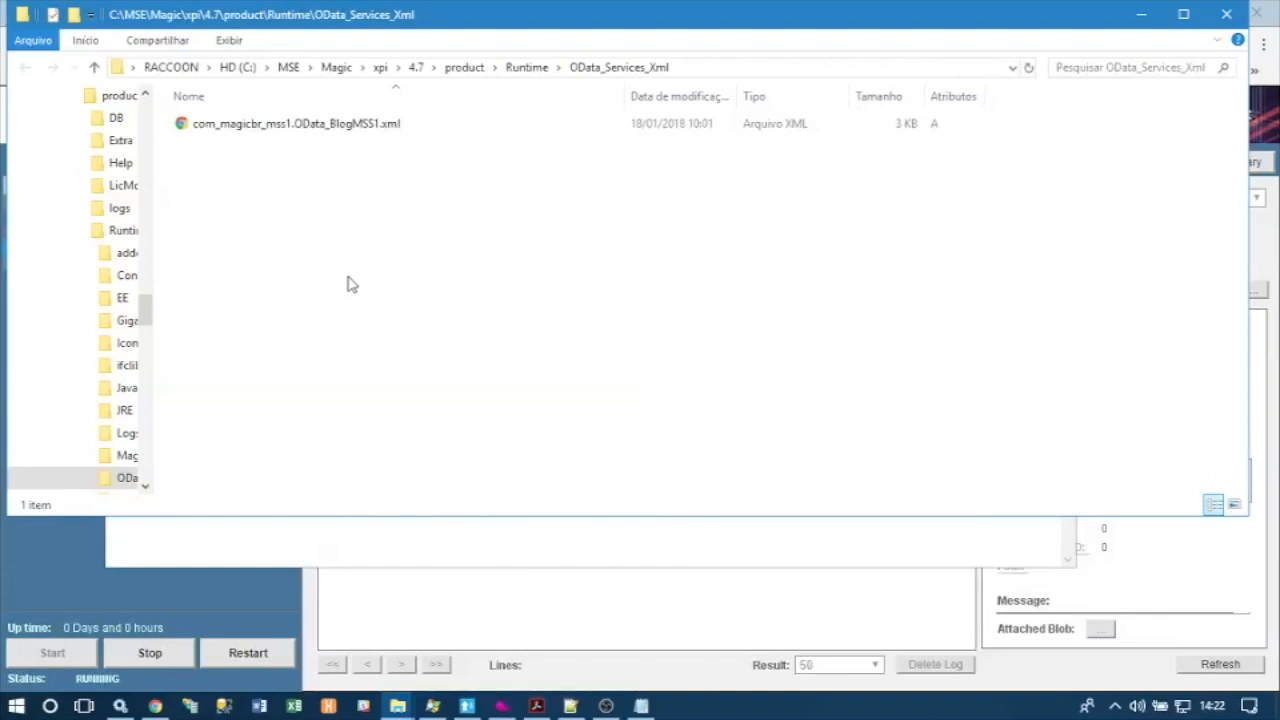
Switch to Magic xpi Studio and examine the OData_BlogMSS1 service's namespace in the project settings
click(502, 706)
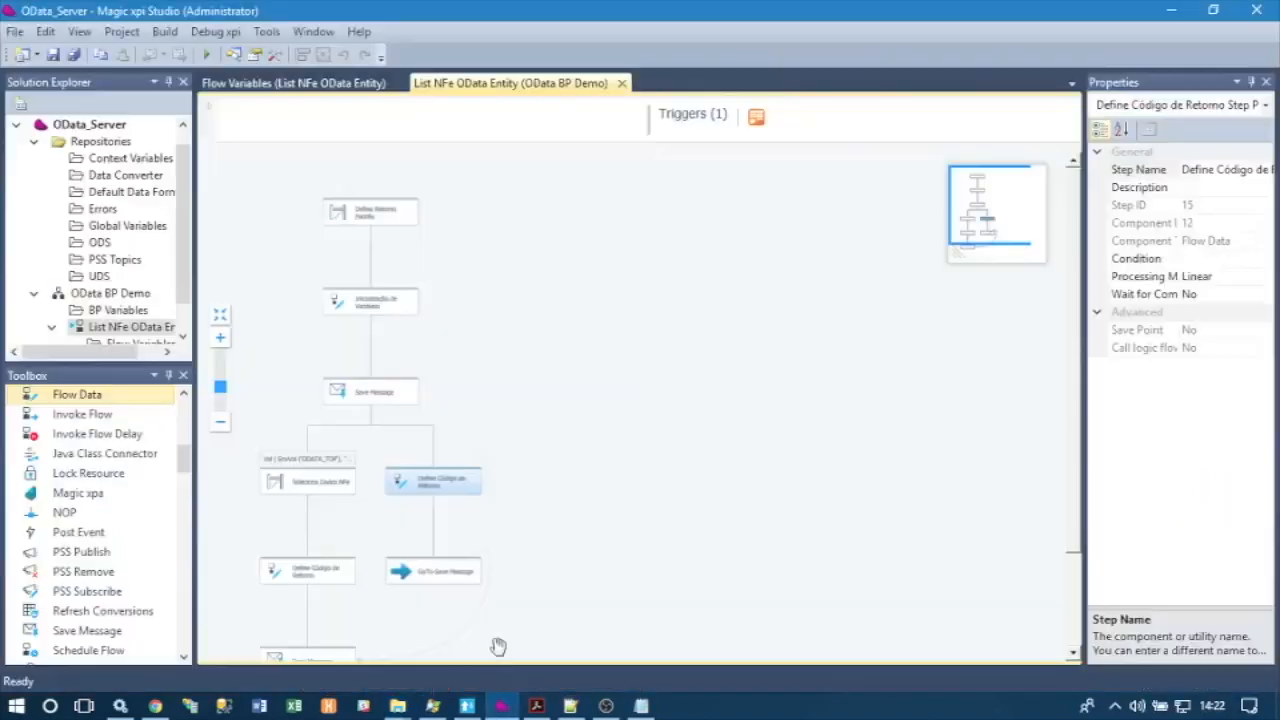
click(166, 33)
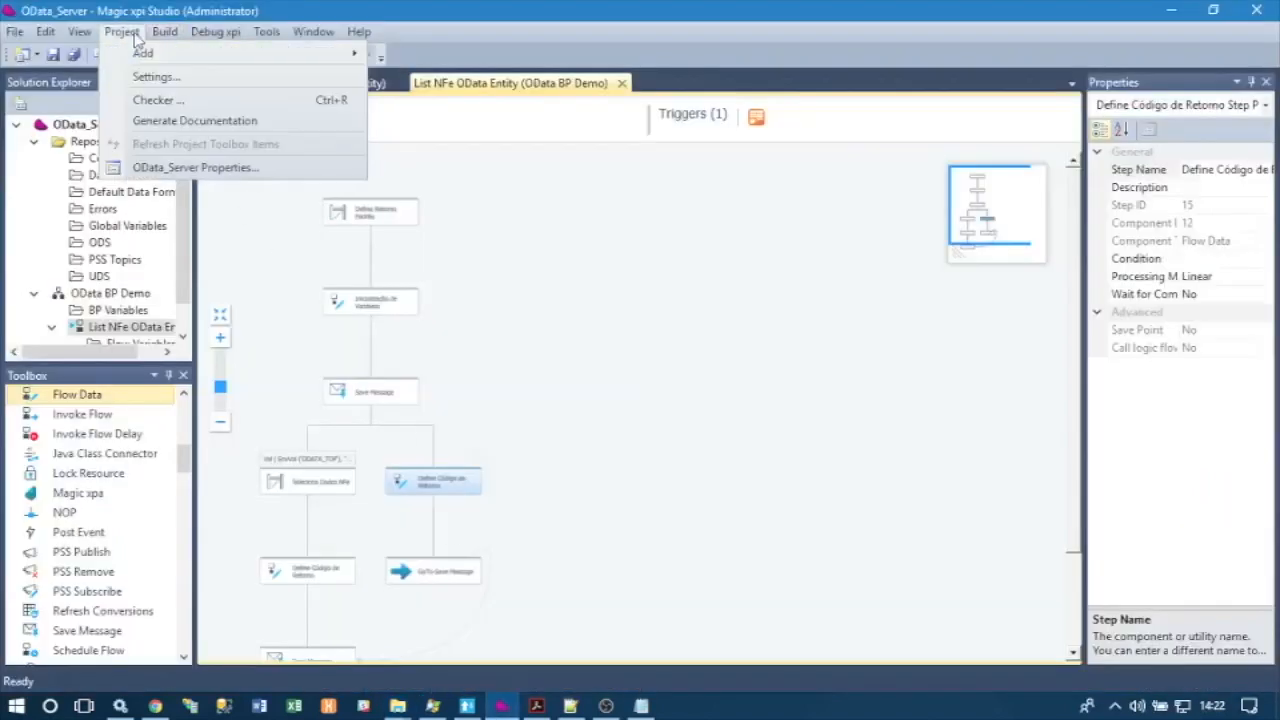
click(140, 78)
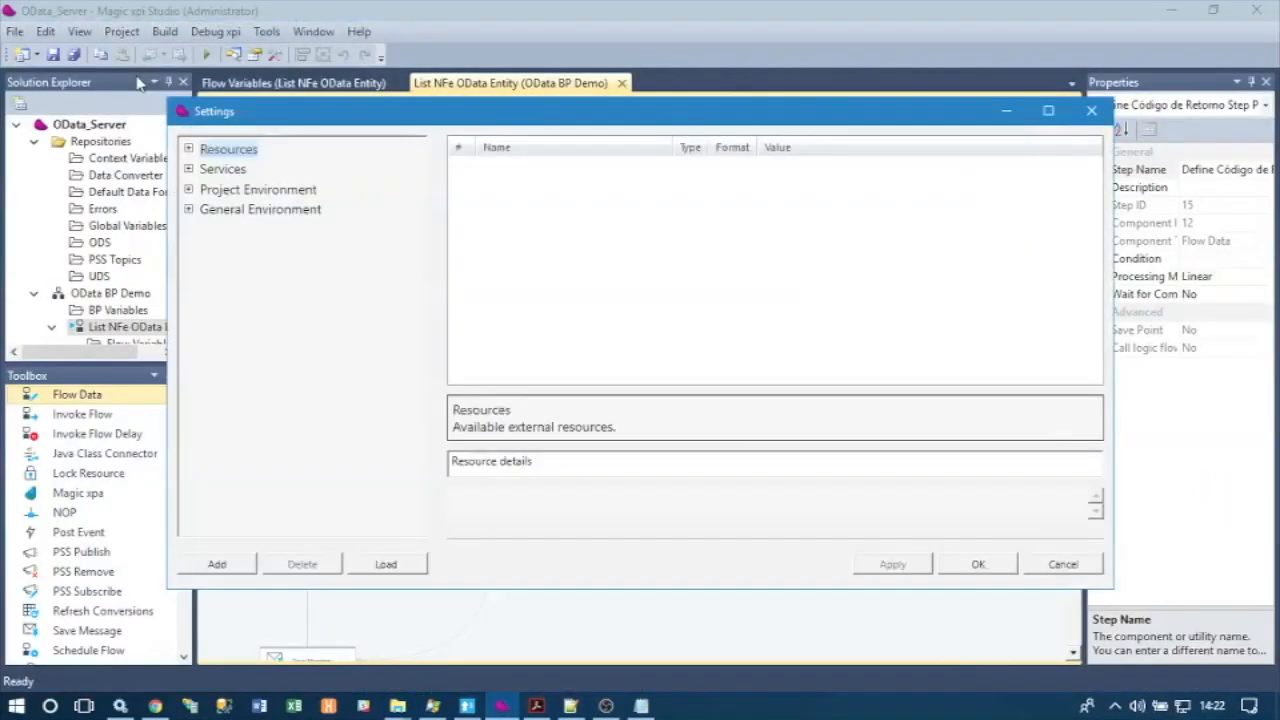
click(189, 169)
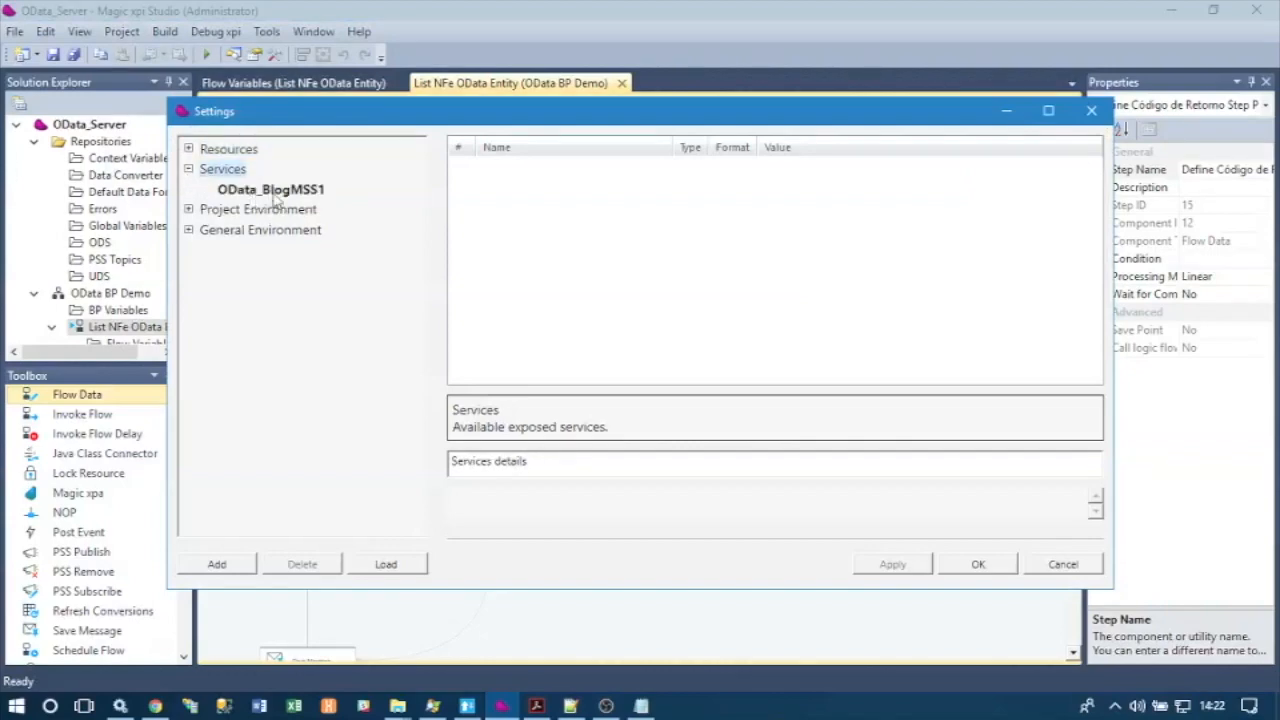
click(277, 196)
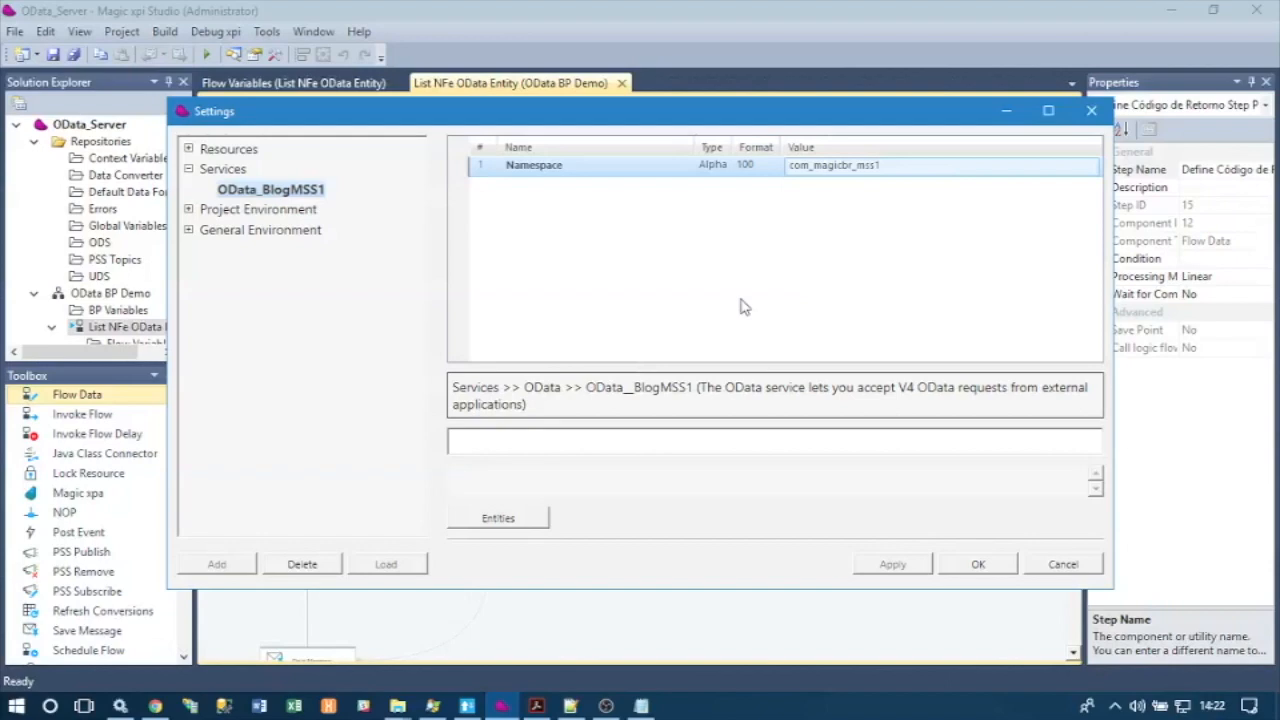
Switch to the File Explorer window showing the OData_Server project folder
click(402, 706)
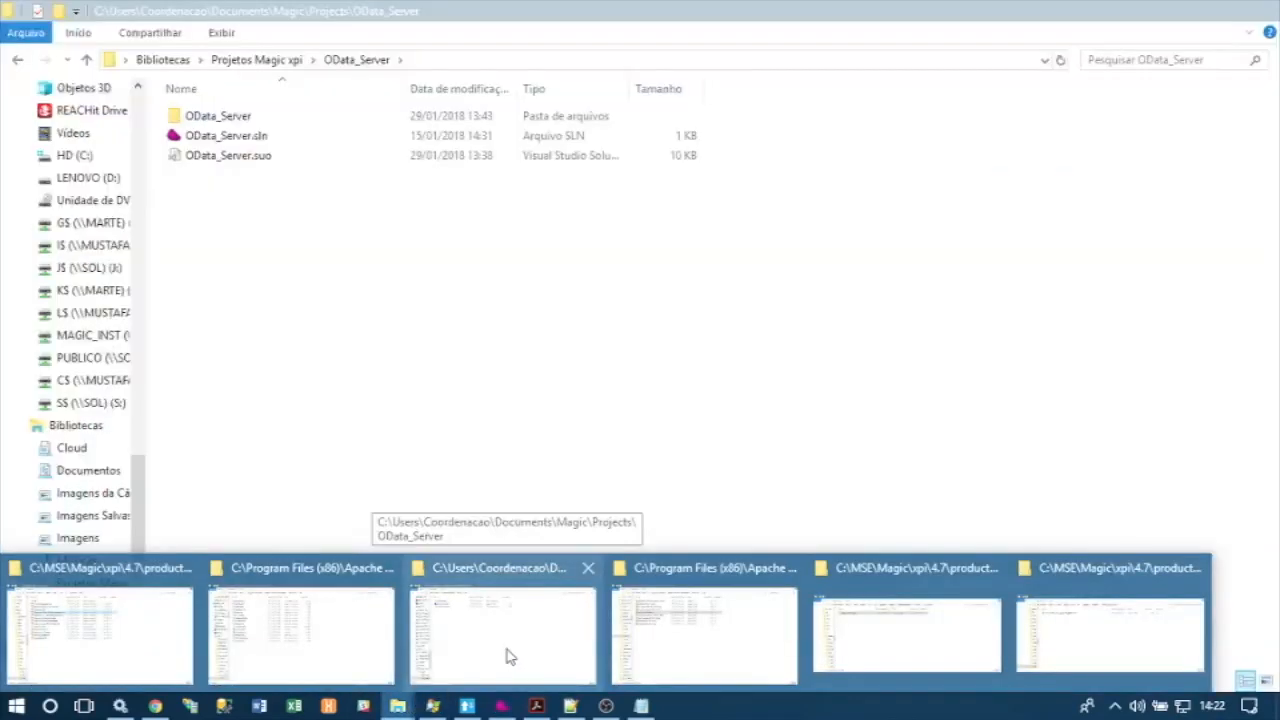
click(508, 656)
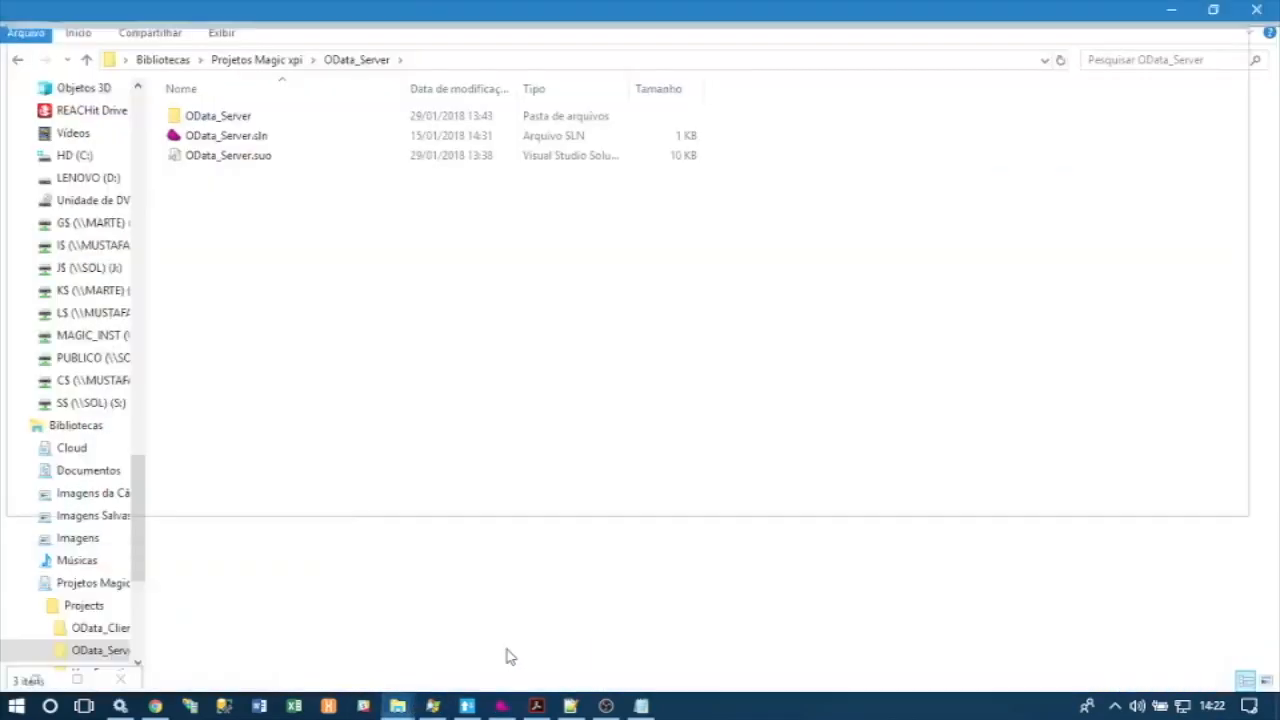
Open OData_Server\ODataProvider\OData_BlogMSS1, widen the file name column, and select com_magicbr_mss1.OData_BlogMSS1.xml
double_click(246, 126)
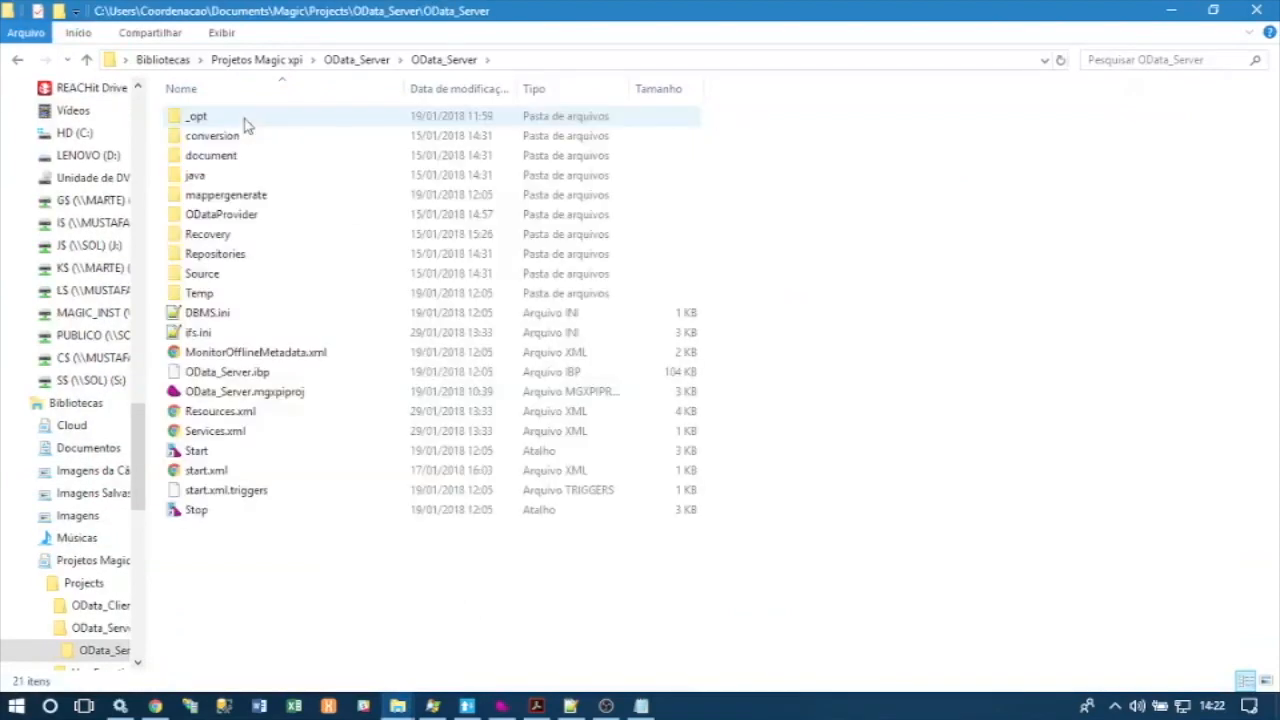
double_click(228, 214)
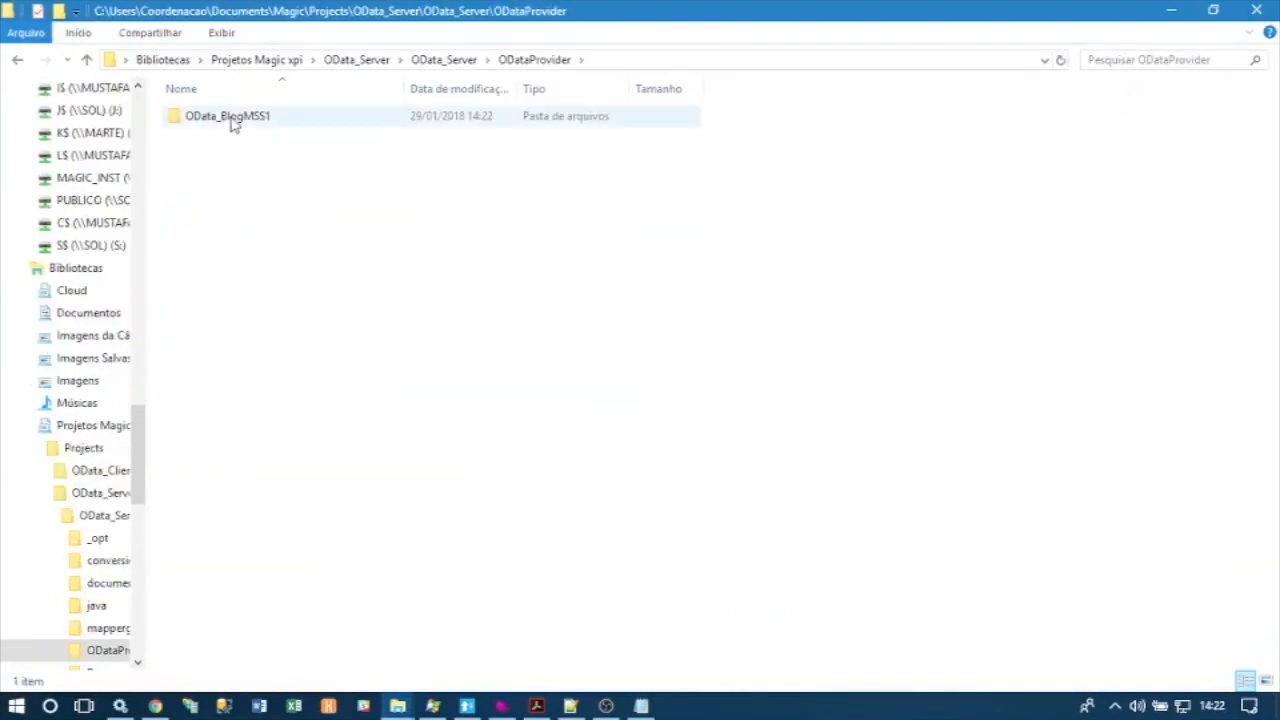
double_click(231, 119)
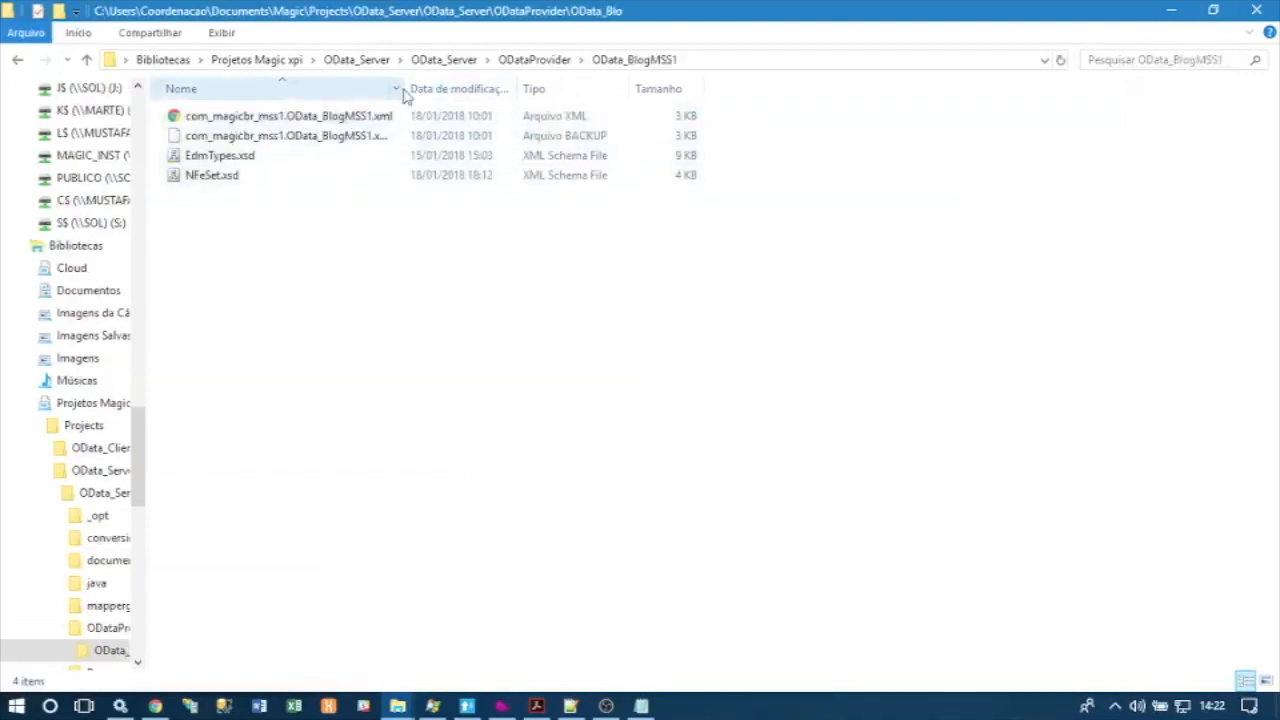
drag(406, 88, 533, 88)
click(376, 118)
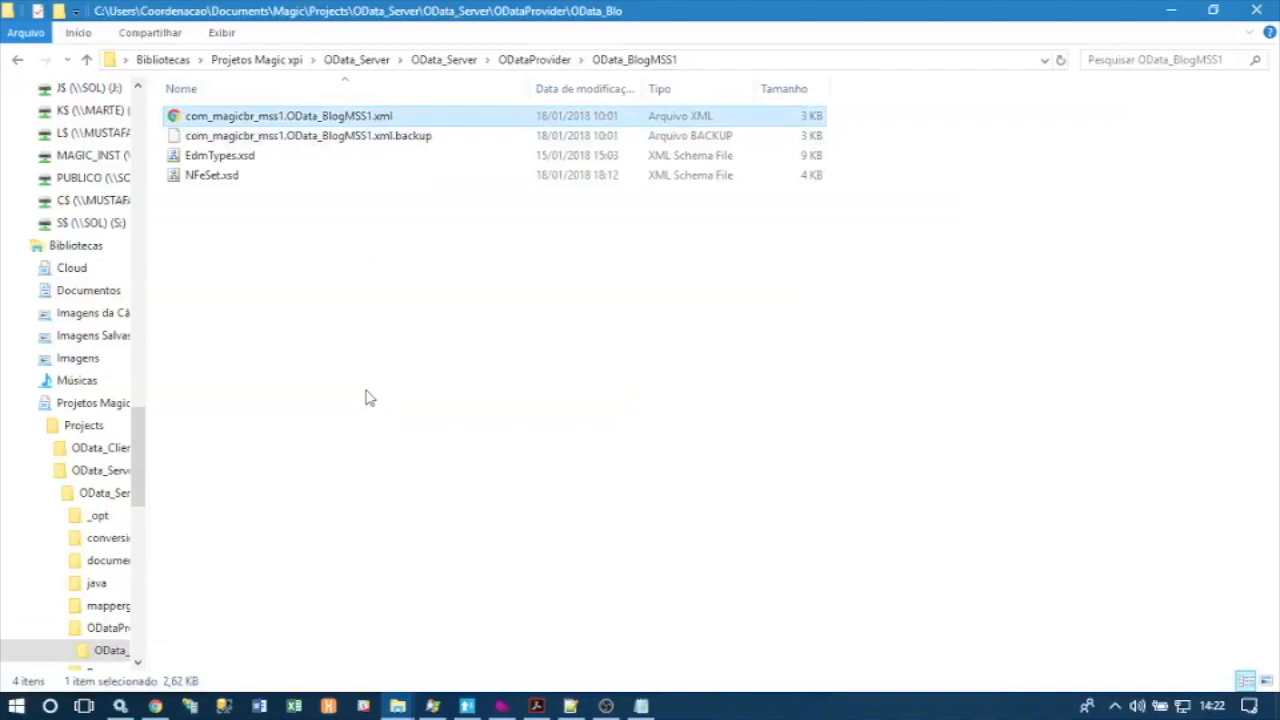
Switch to the open folder window for Magic\xpi\4.7\product\Runtime\OData_Services_Xml
click(400, 707)
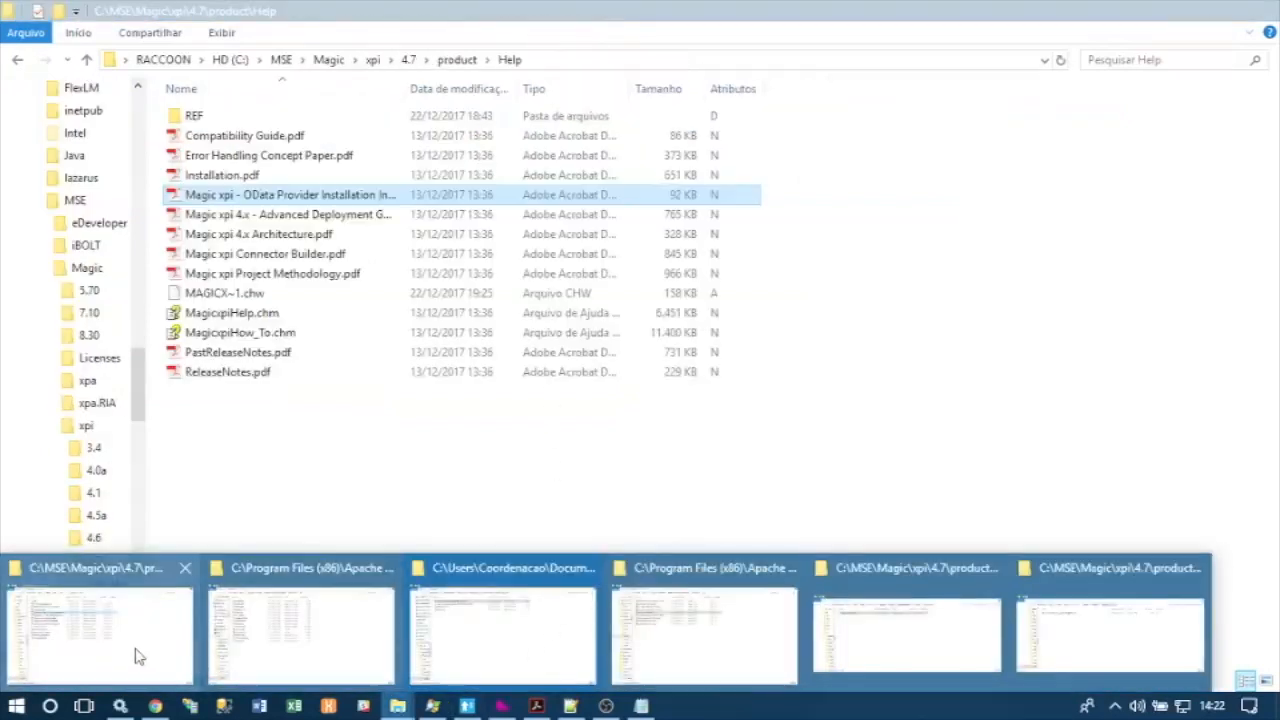
mouse_move(305, 650)
mouse_move(880, 652)
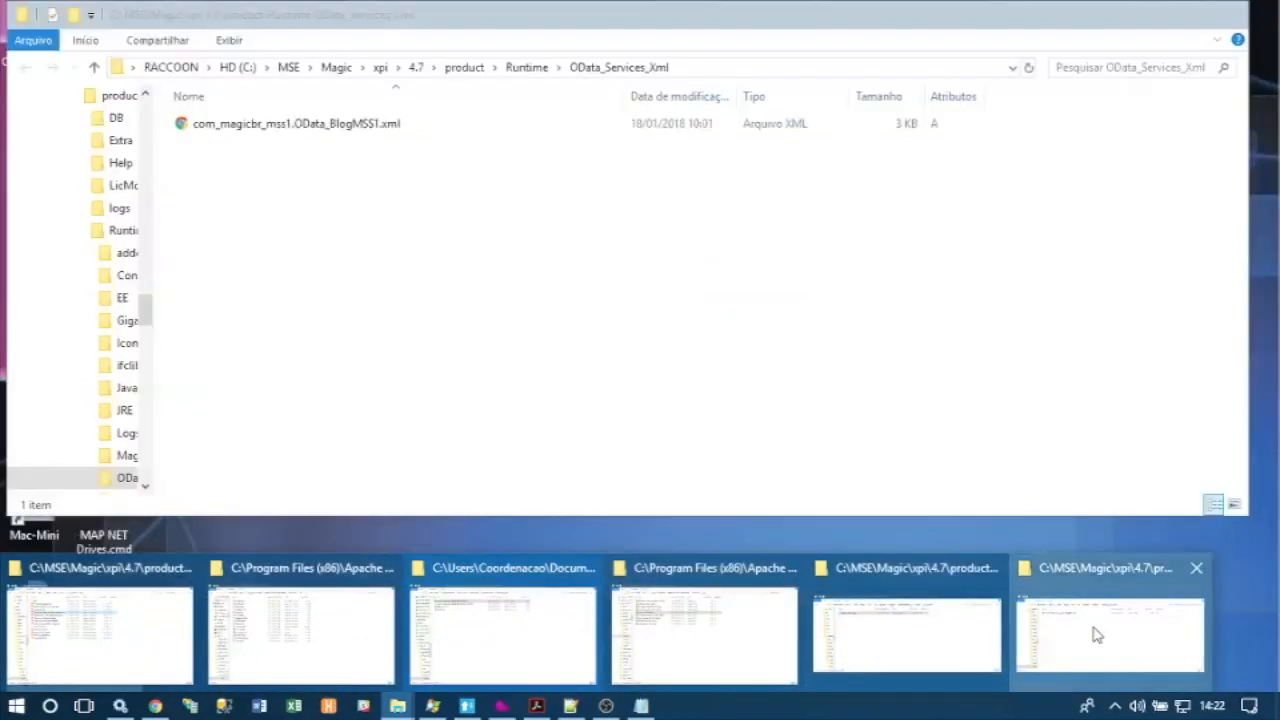
click(1096, 636)
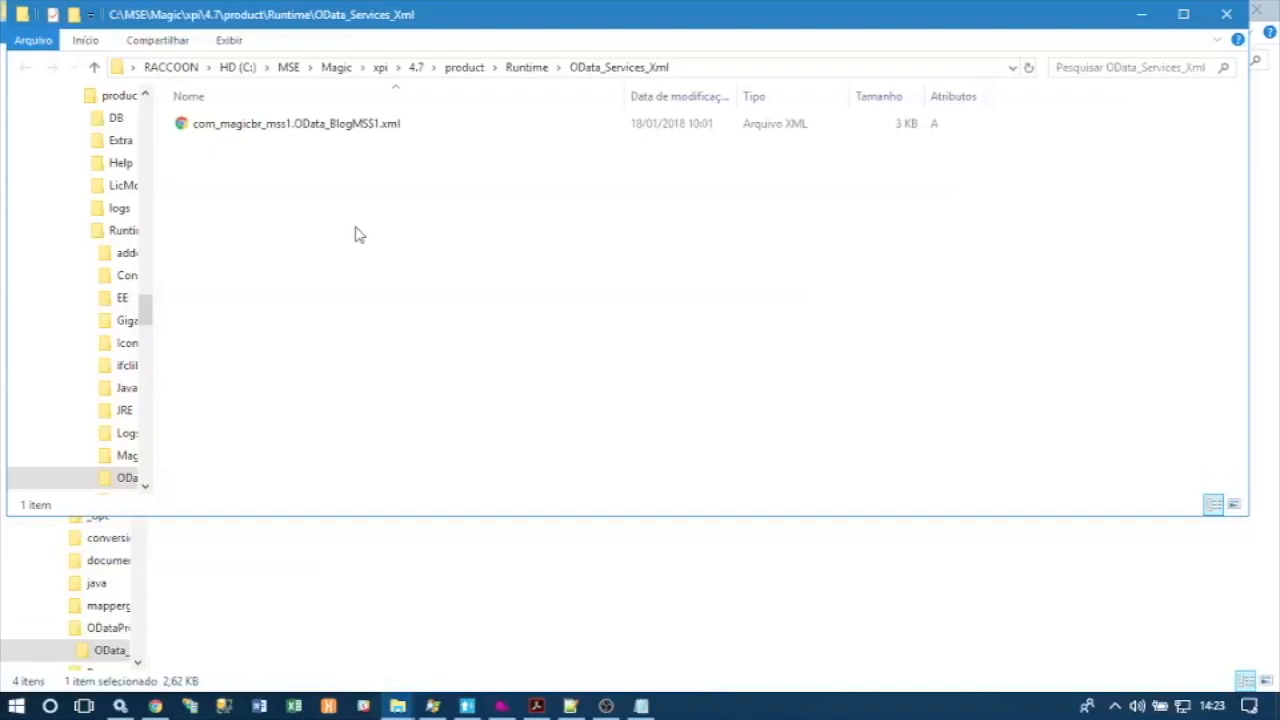
Open com_magicbr_mss1.OData_BlogMSS1.xml in Notepad++, look through its metadata definitions, and close the file
right_click(370, 128)
click(487, 230)
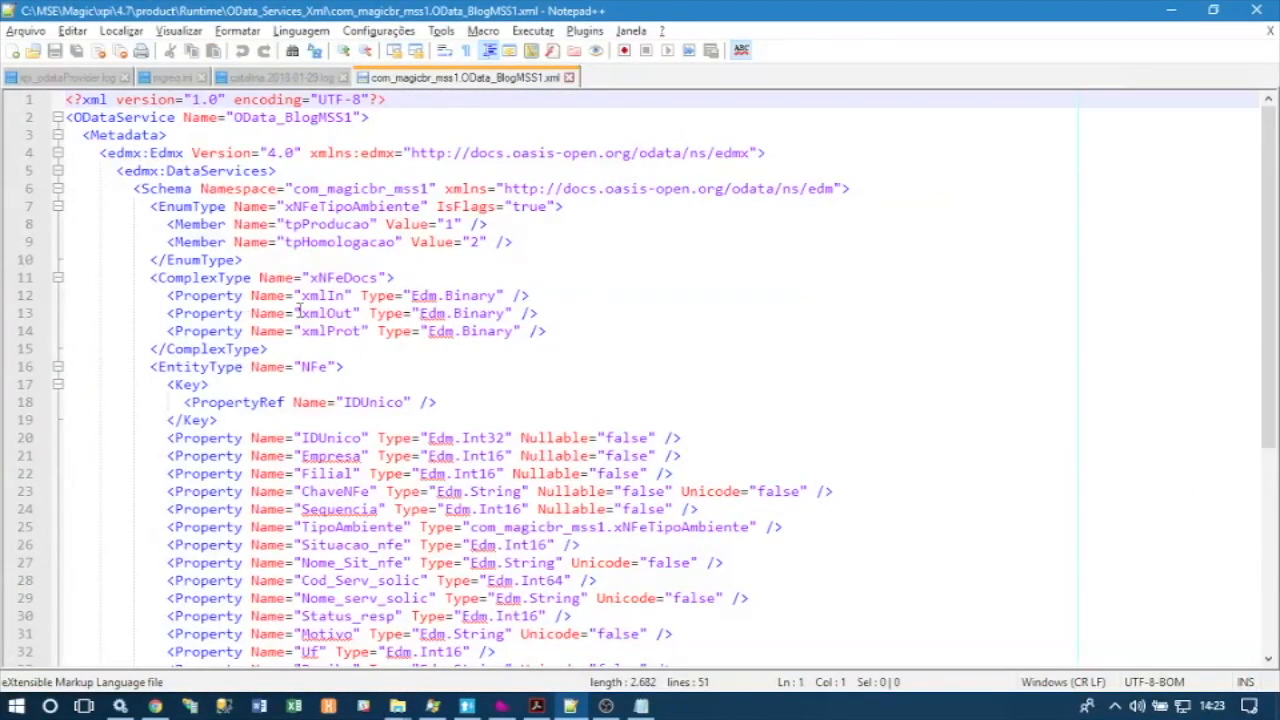
scroll(300, 310, down, 6)
scroll(300, 310, up, 3)
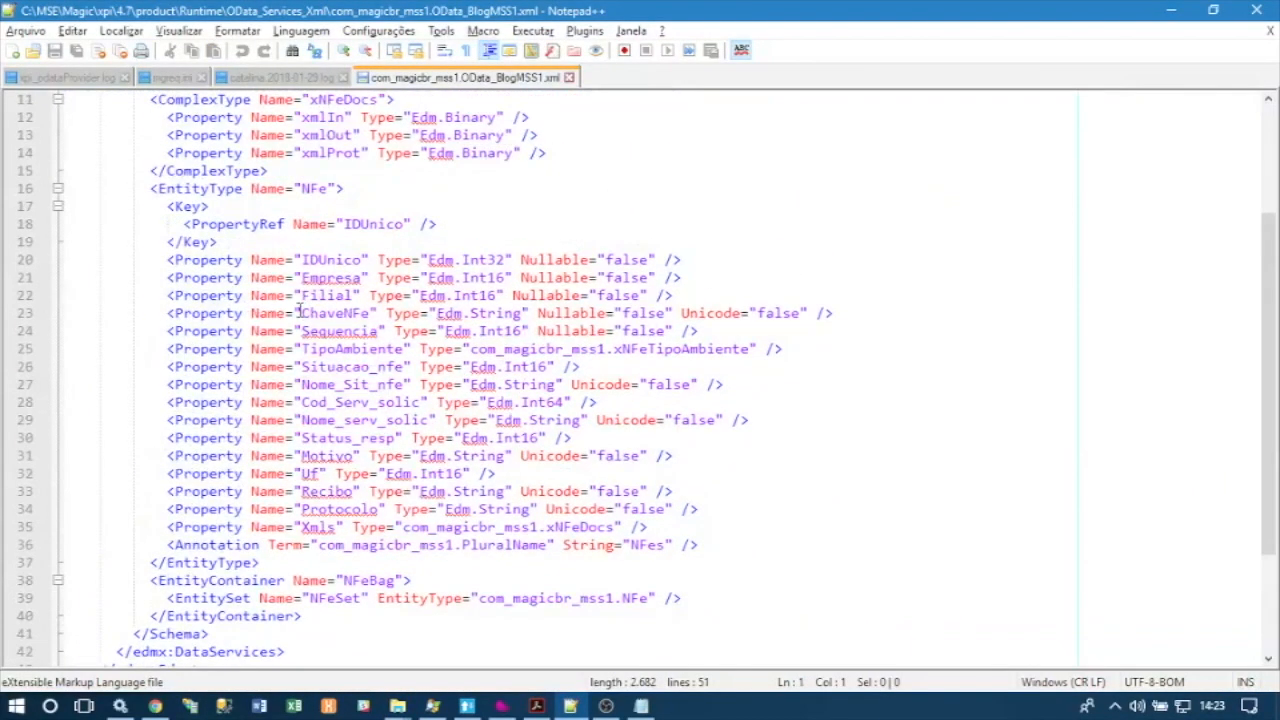
click(569, 77)
click(1173, 12)
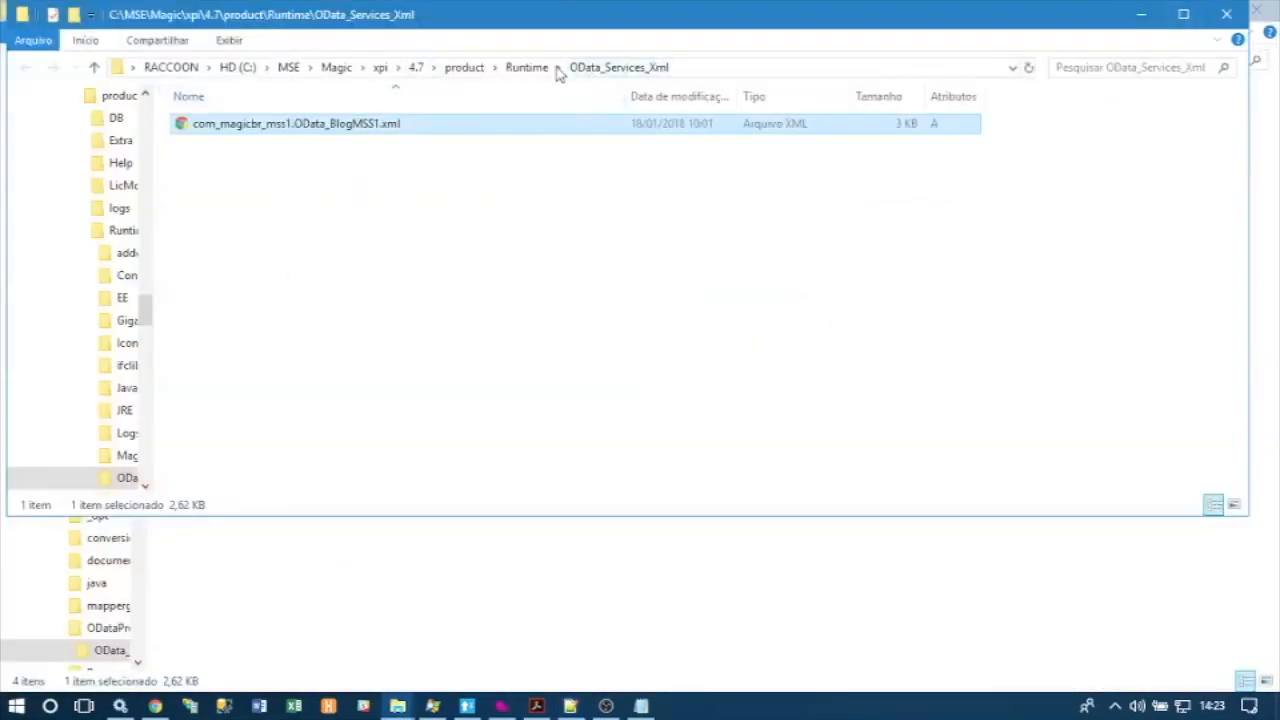
click(474, 362)
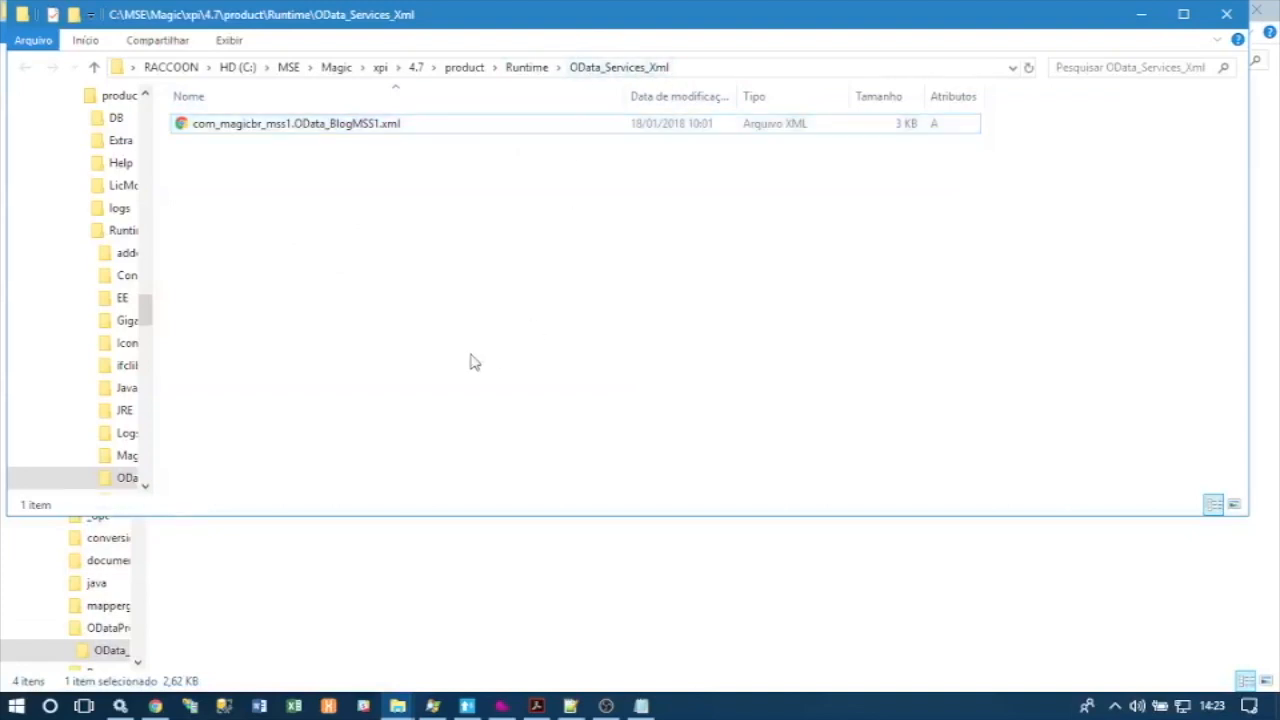
click(467, 706)
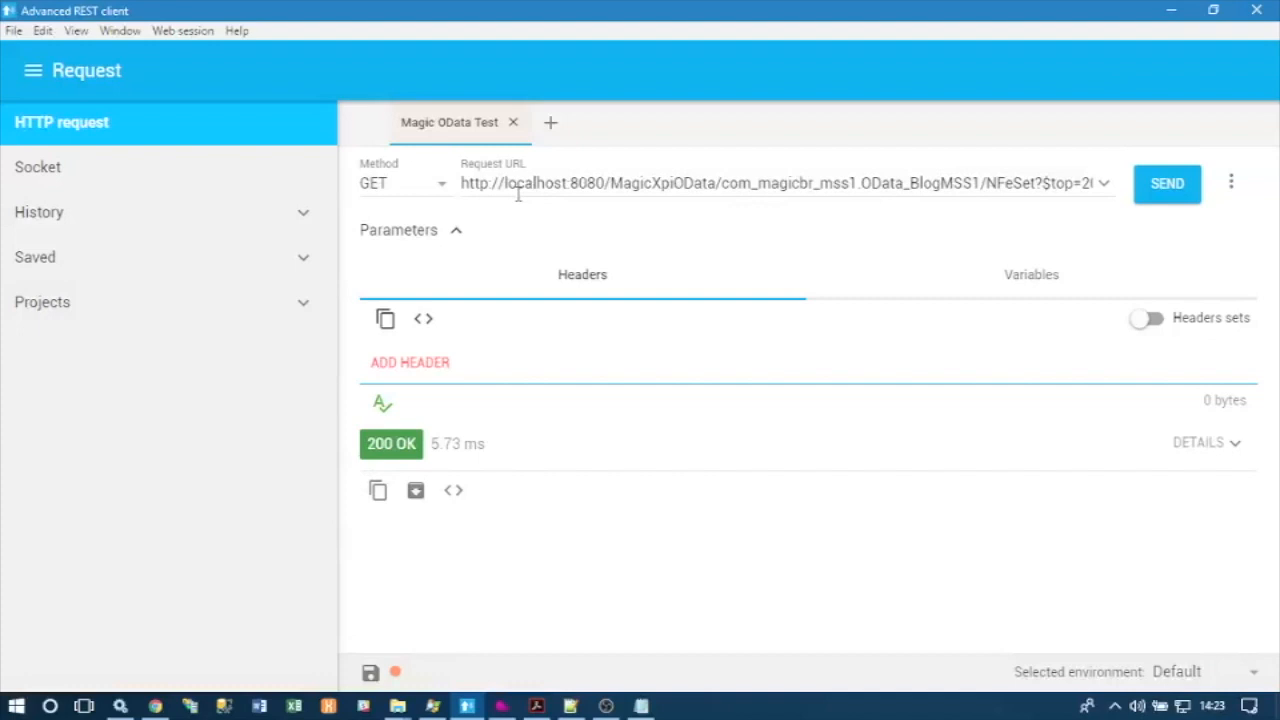
click(462, 183)
drag(462, 183, 605, 183)
key(ctrl+c)
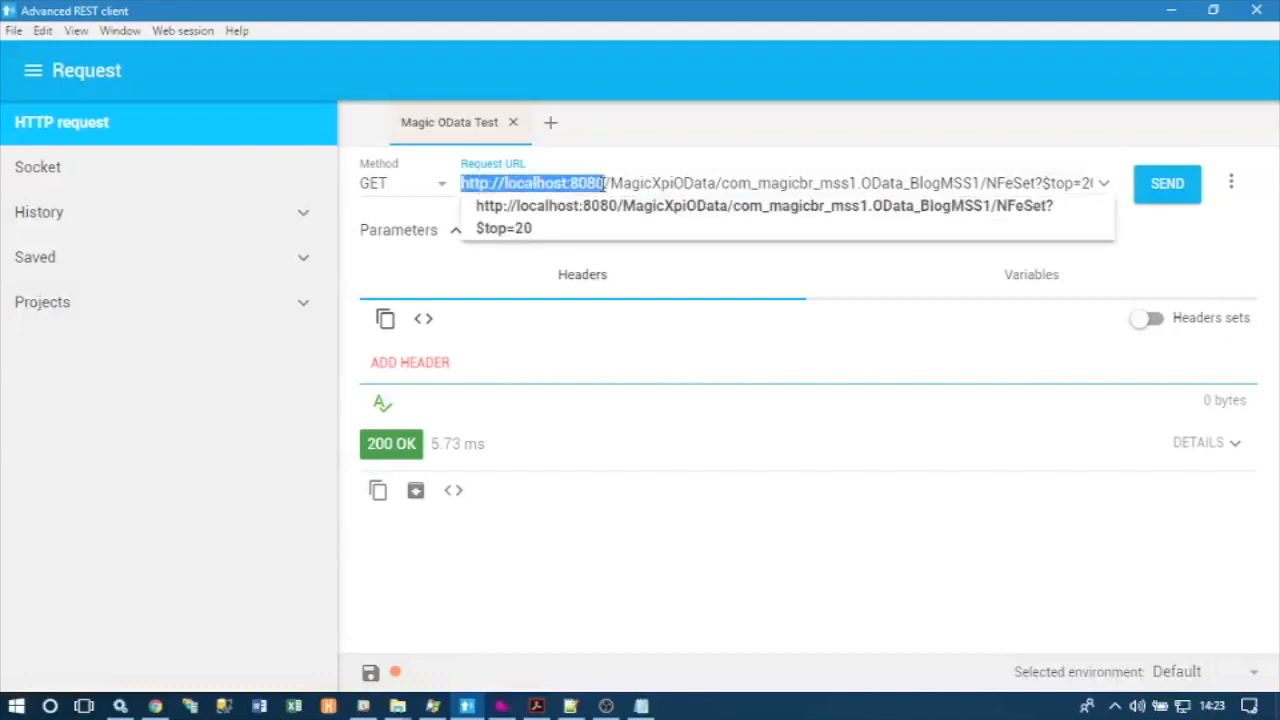
click(632, 367)
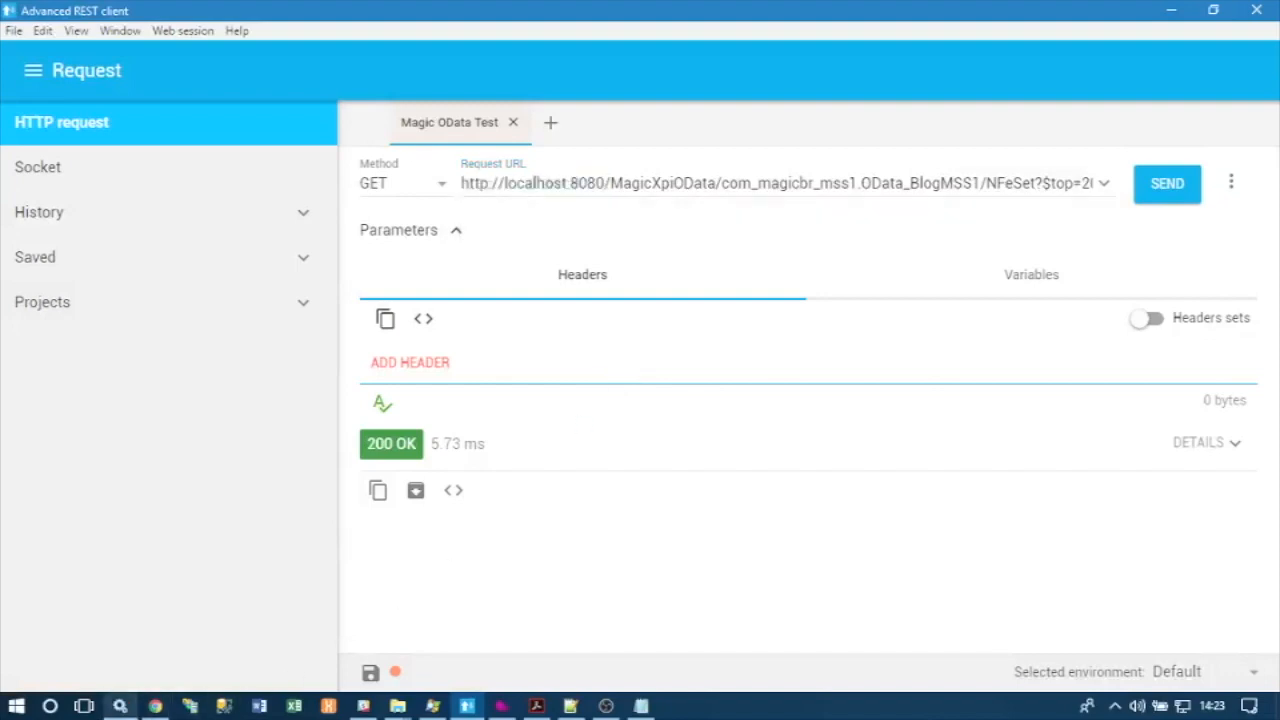
click(155, 706)
click(845, 14)
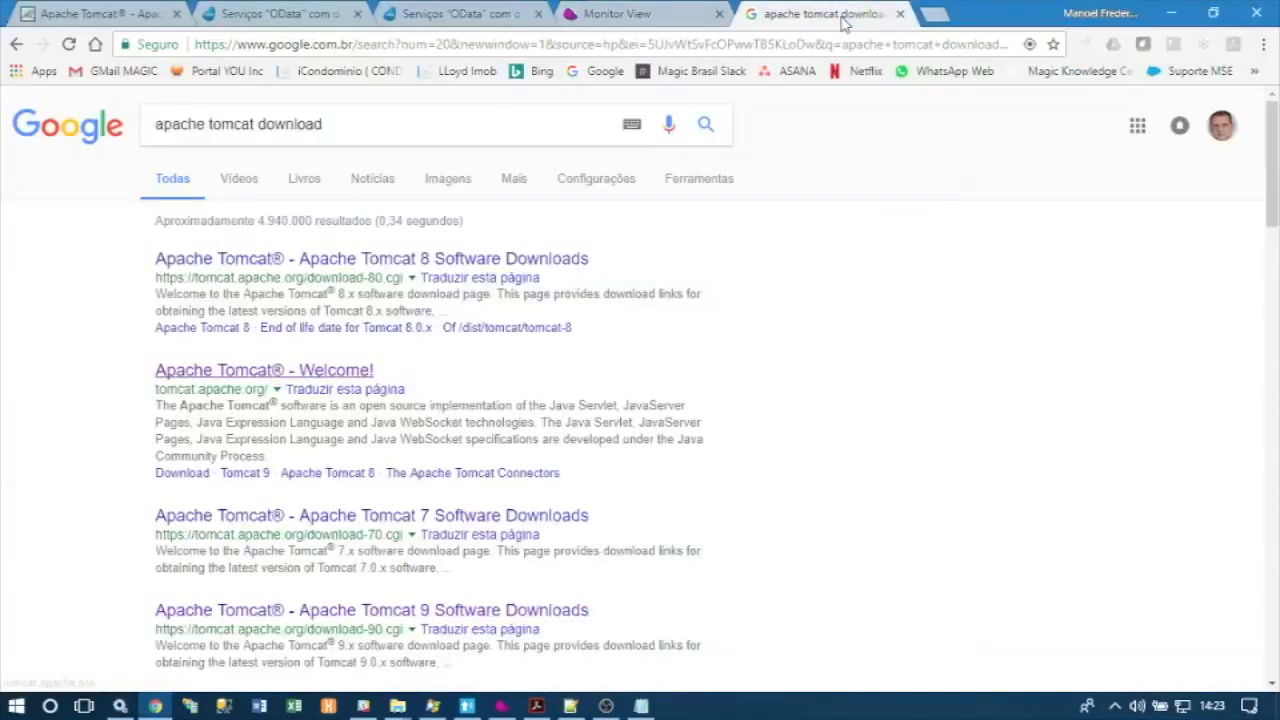
click(716, 45)
key(ctrl+v)
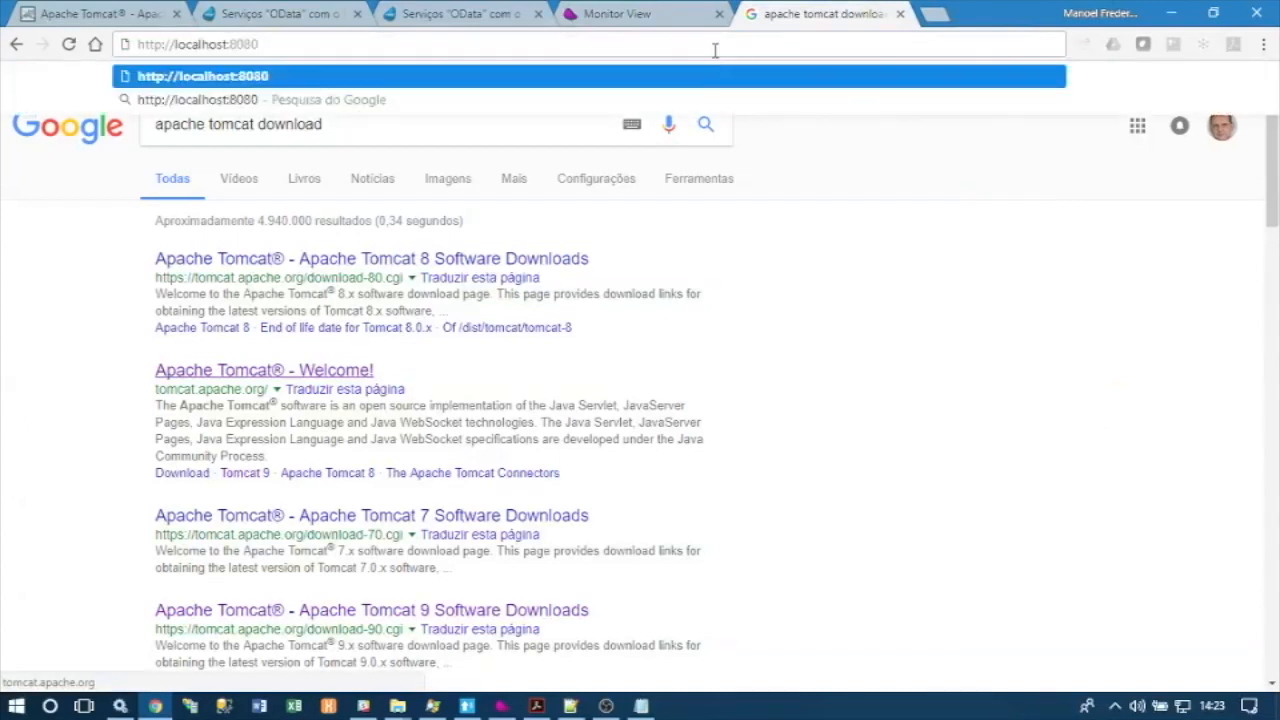
key(Return)
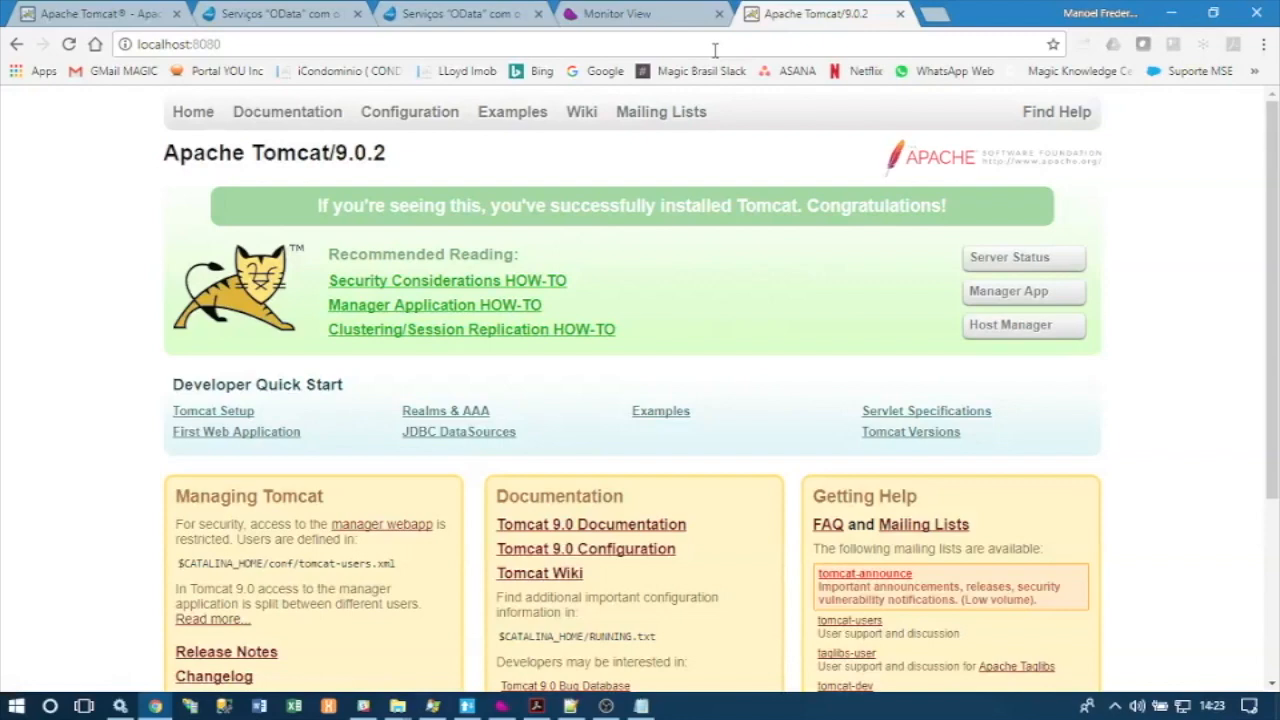
click(900, 13)
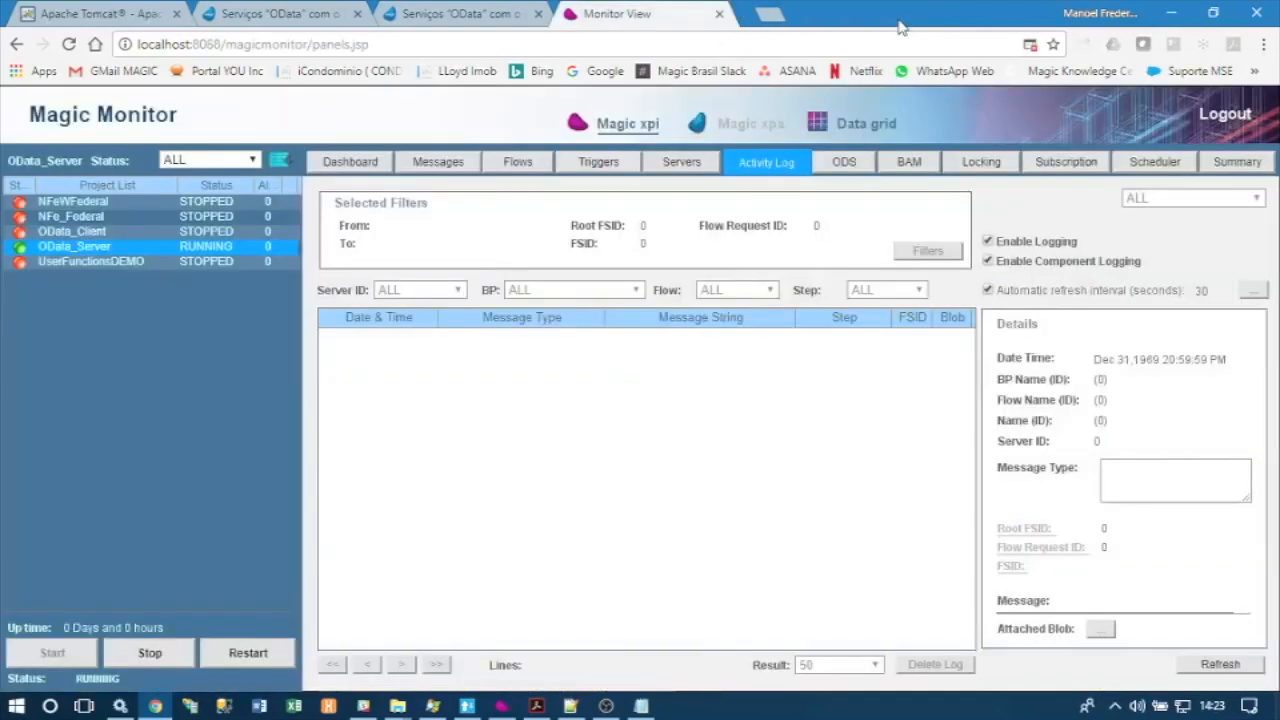
click(641, 705)
click(969, 289)
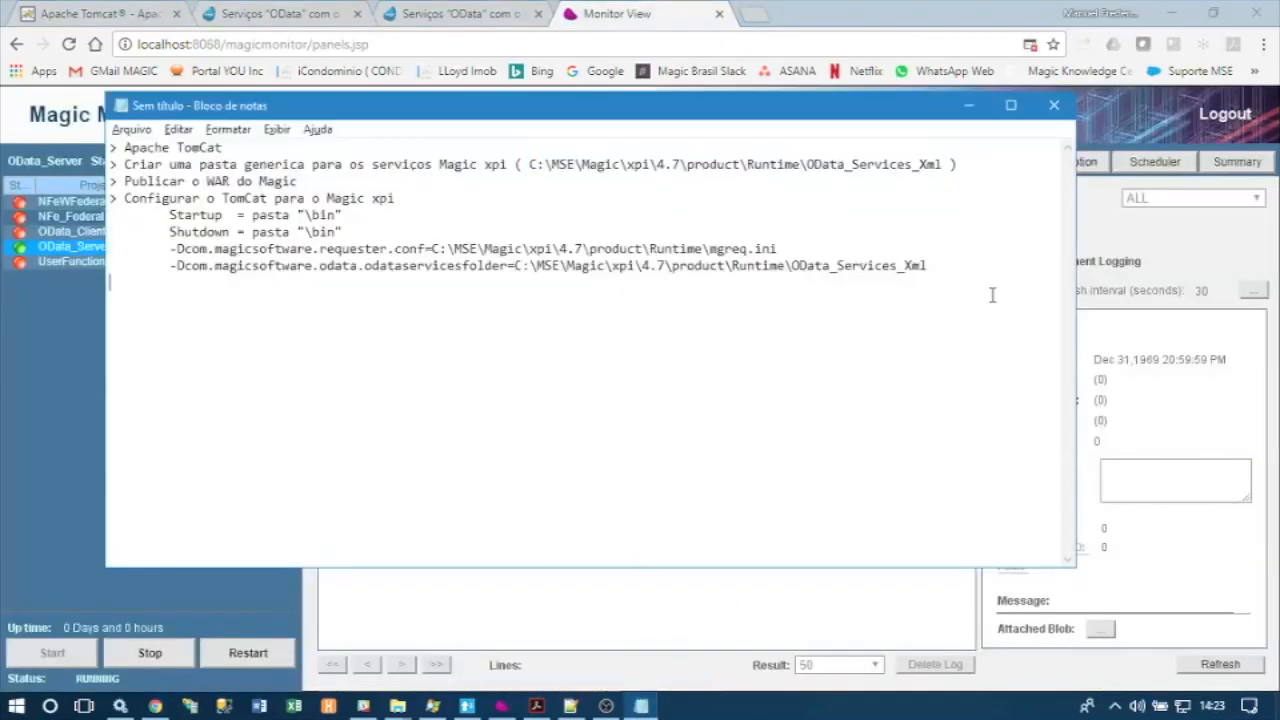
key(Return)
key(ctrl+v)
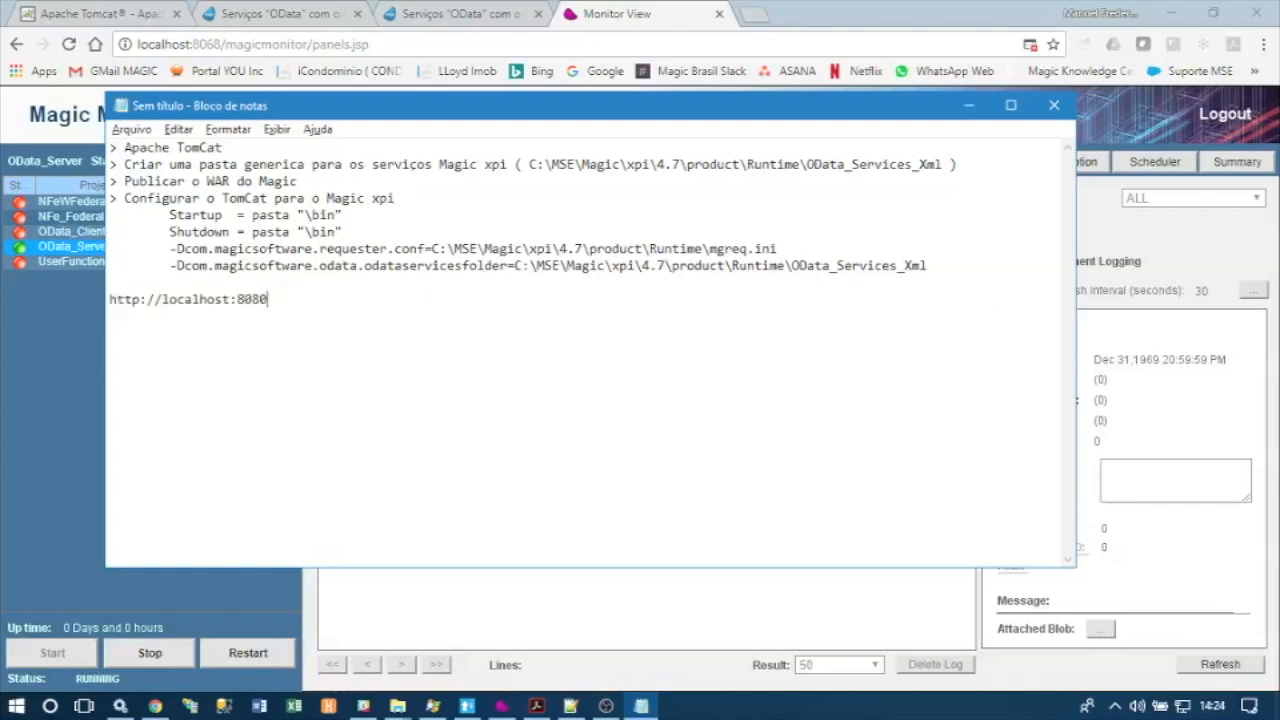
text(/)
Copy the base name of MagicXpiOData.war from the Tomcat 9.0\webapps folder without renaming the file
click(397, 706)
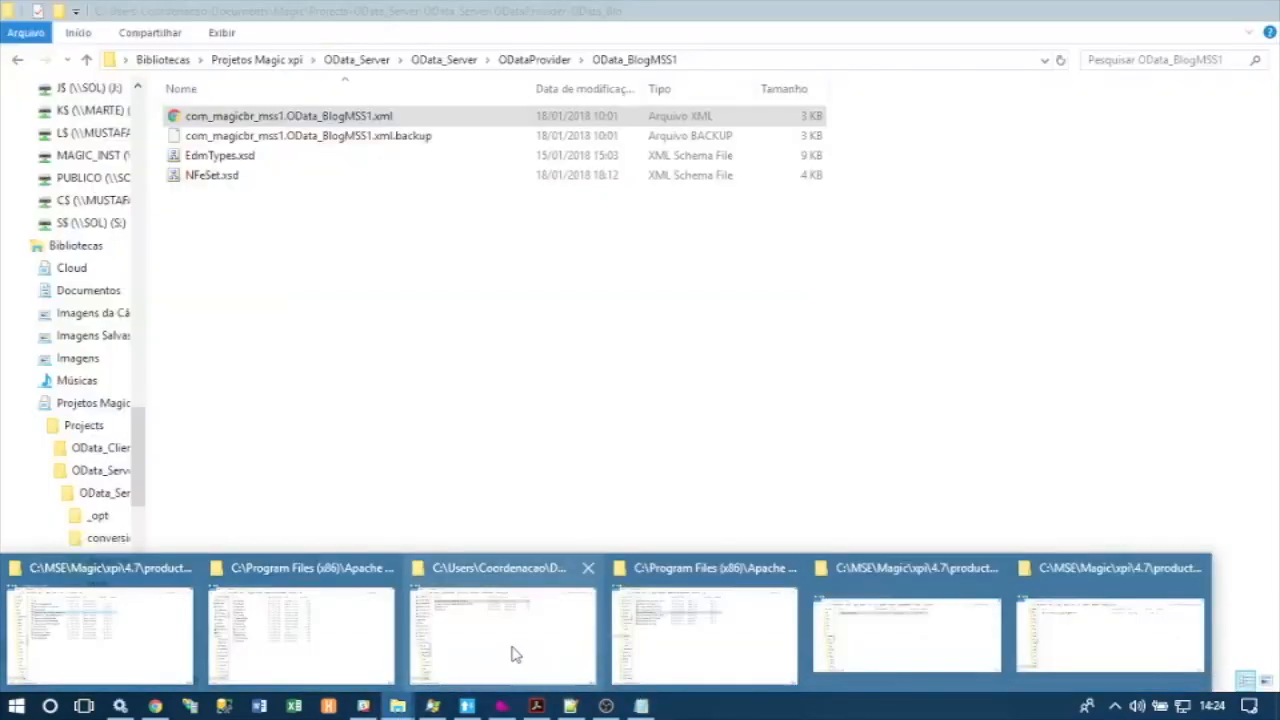
mouse_move(308, 644)
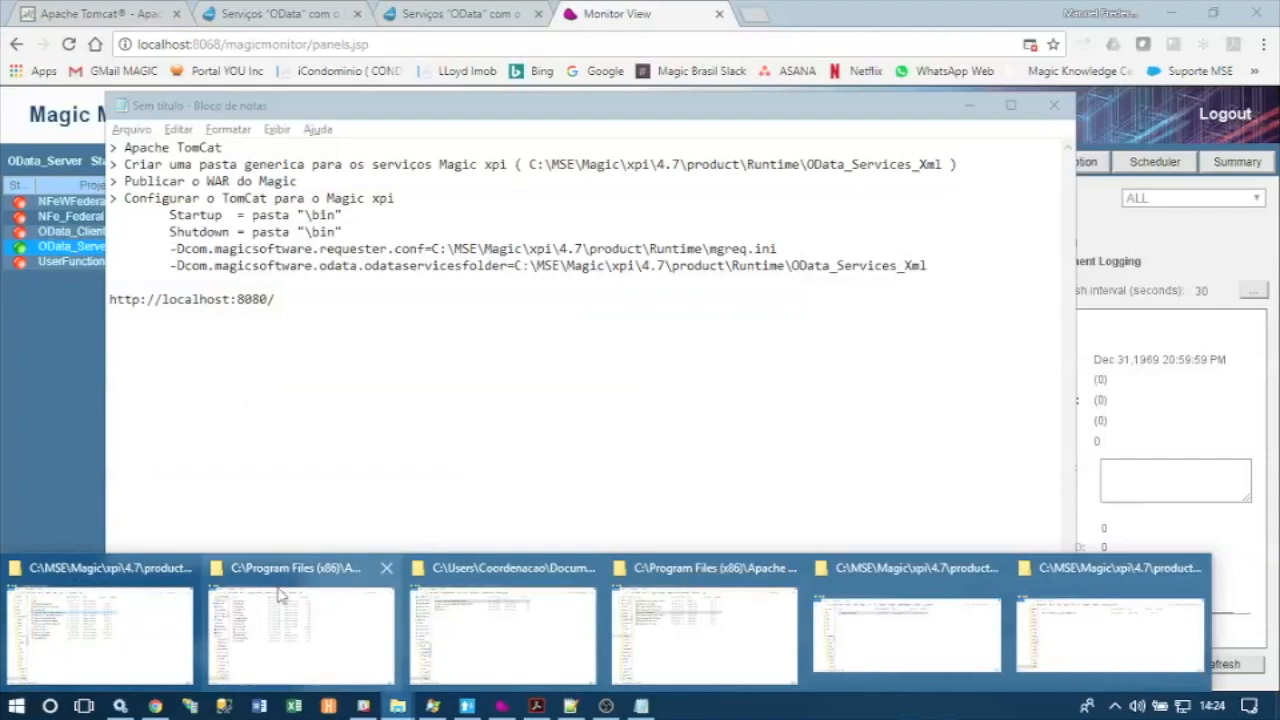
click(305, 635)
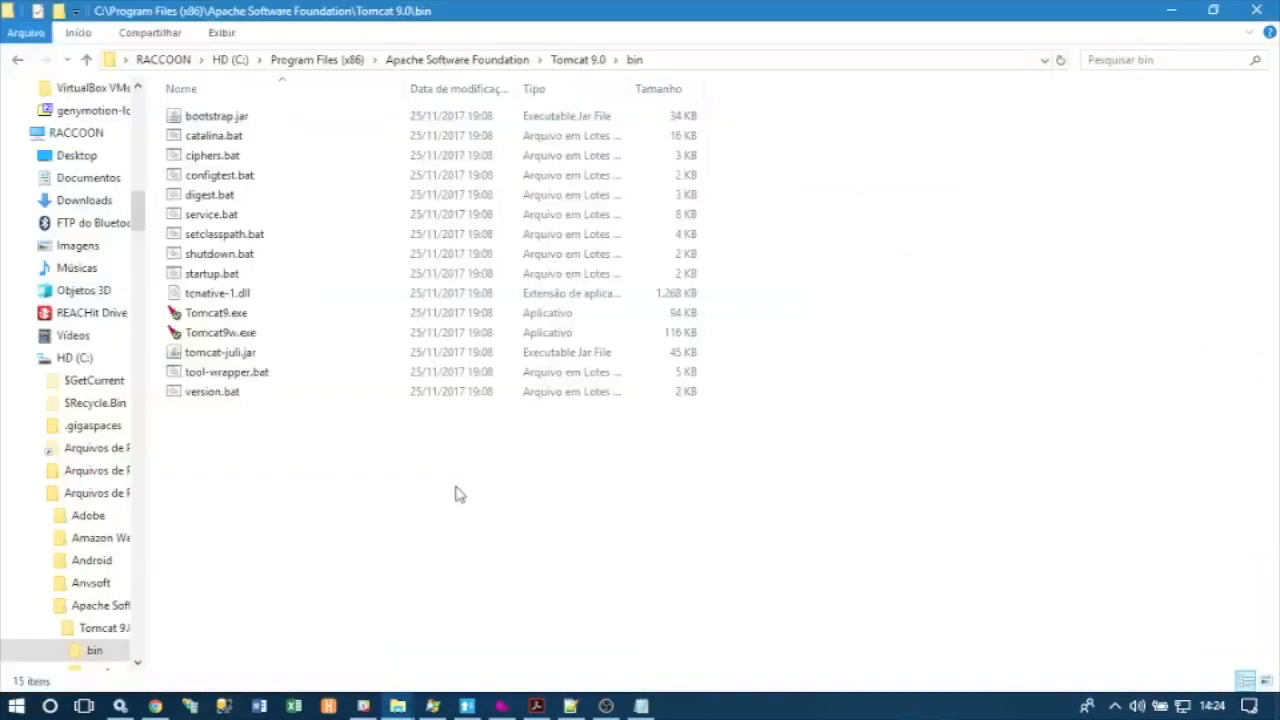
click(577, 60)
double_click(240, 218)
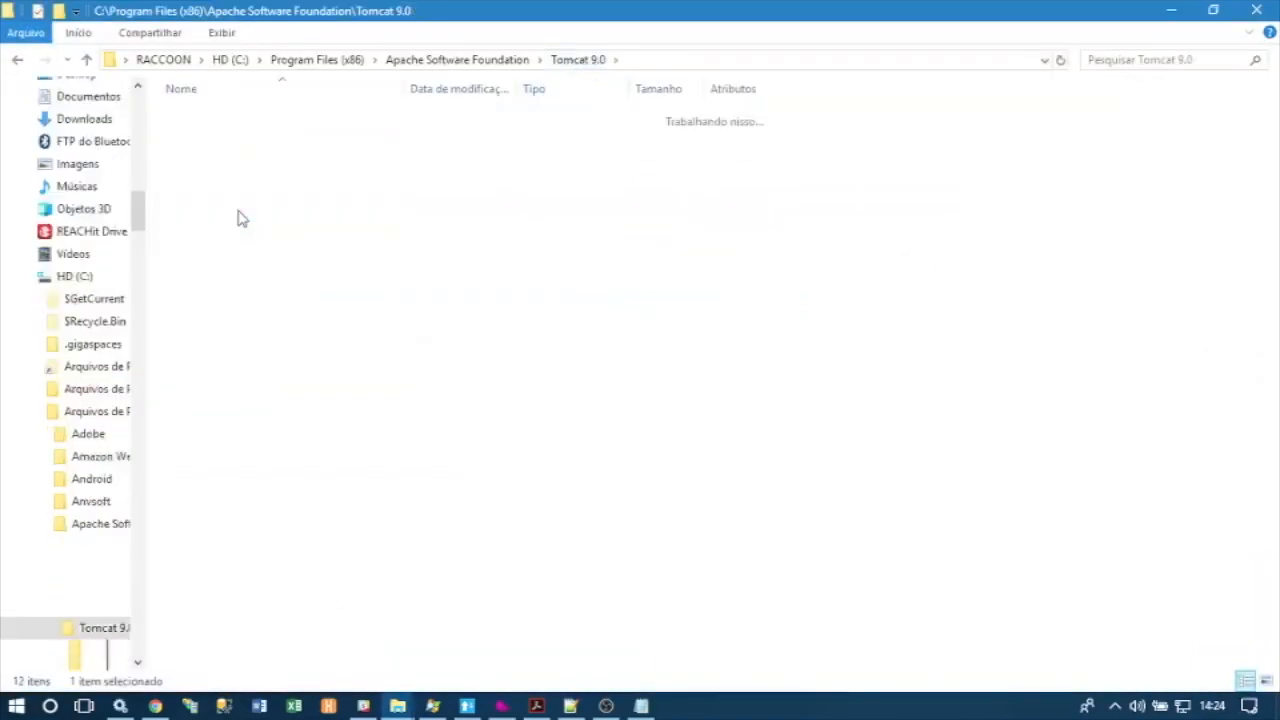
click(230, 234)
key(F2)
key(ctrl+c)
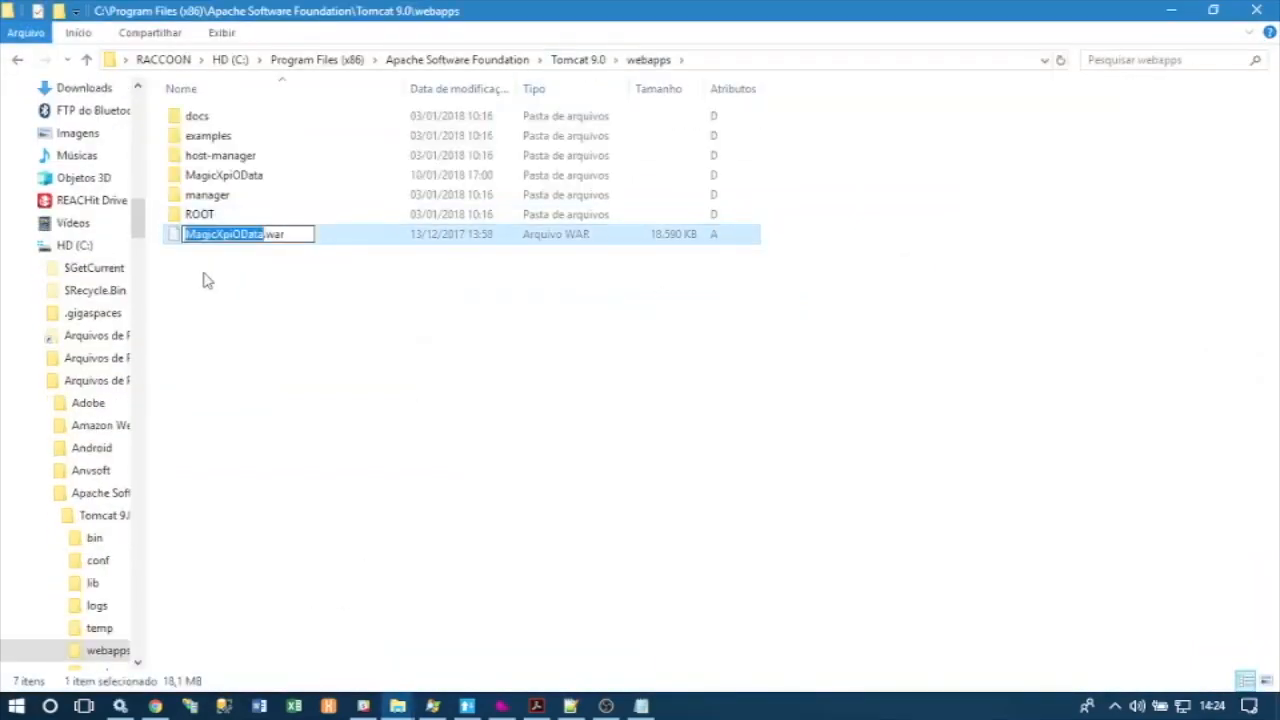
key(Escape)
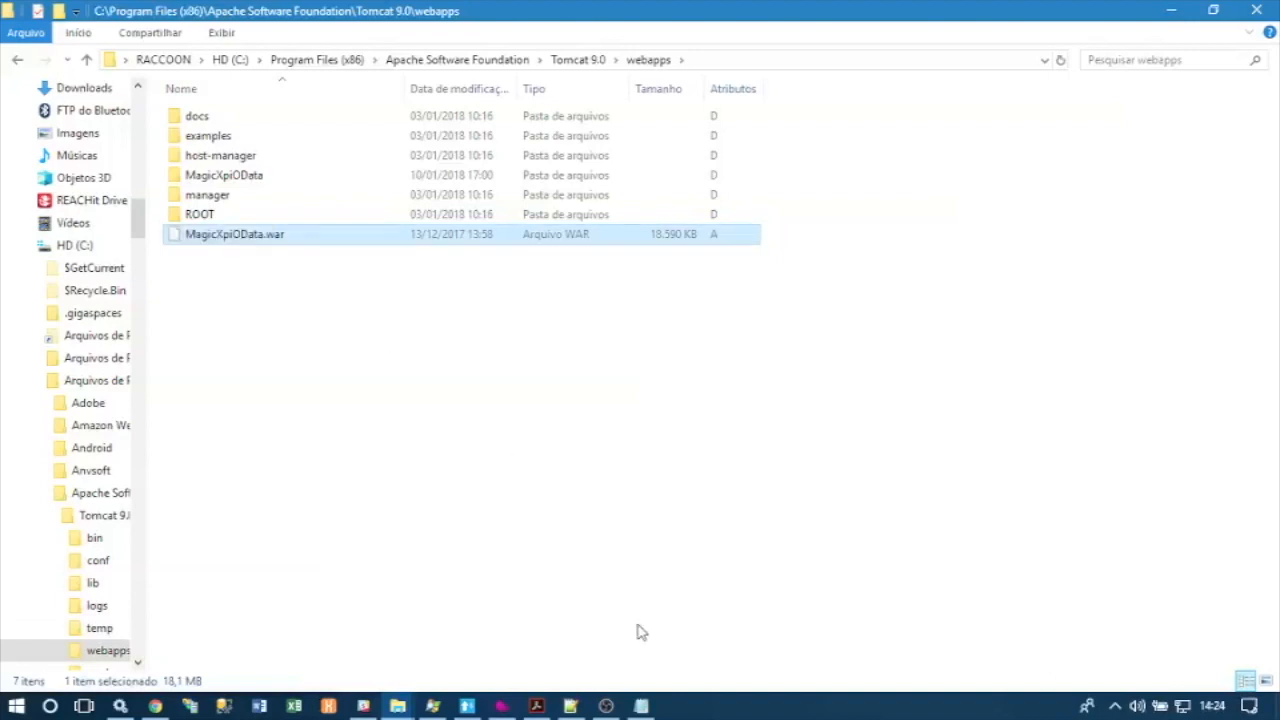
Append MagicXpiOData/ to the localhost URL in Notepad and compare it with the request URL in Advanced REST client
click(641, 706)
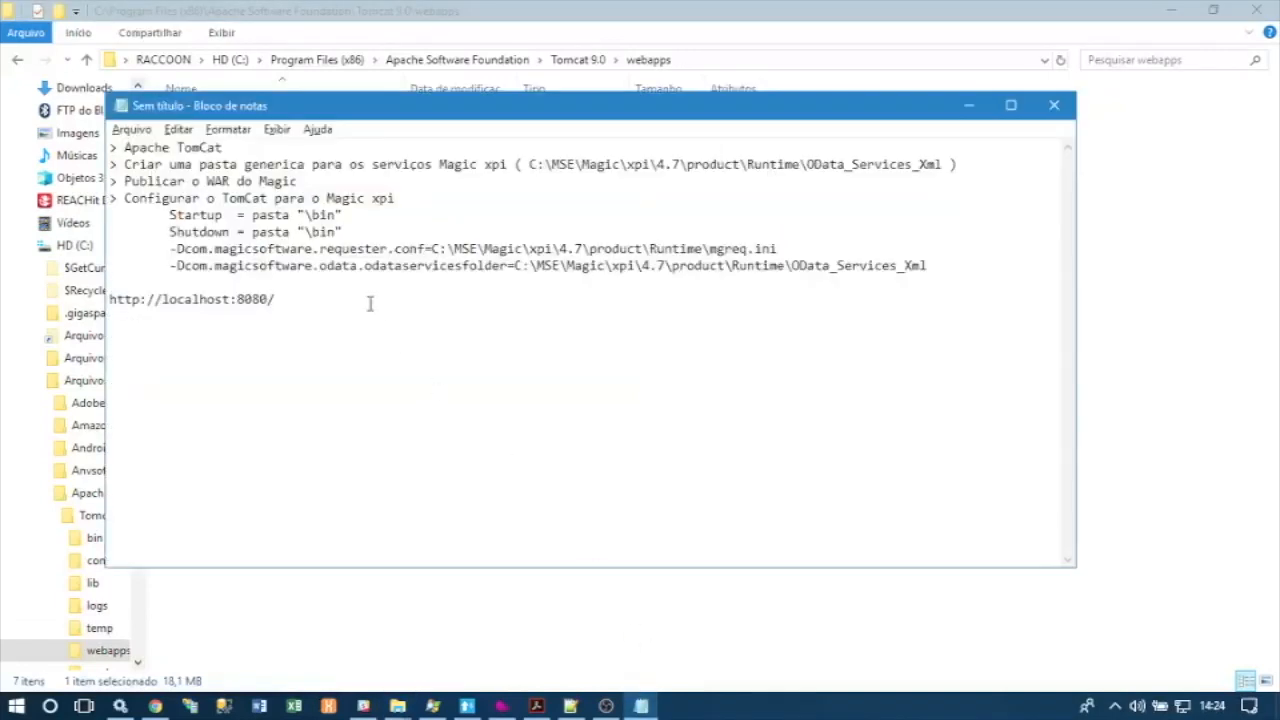
key(ctrl+v)
text(/)
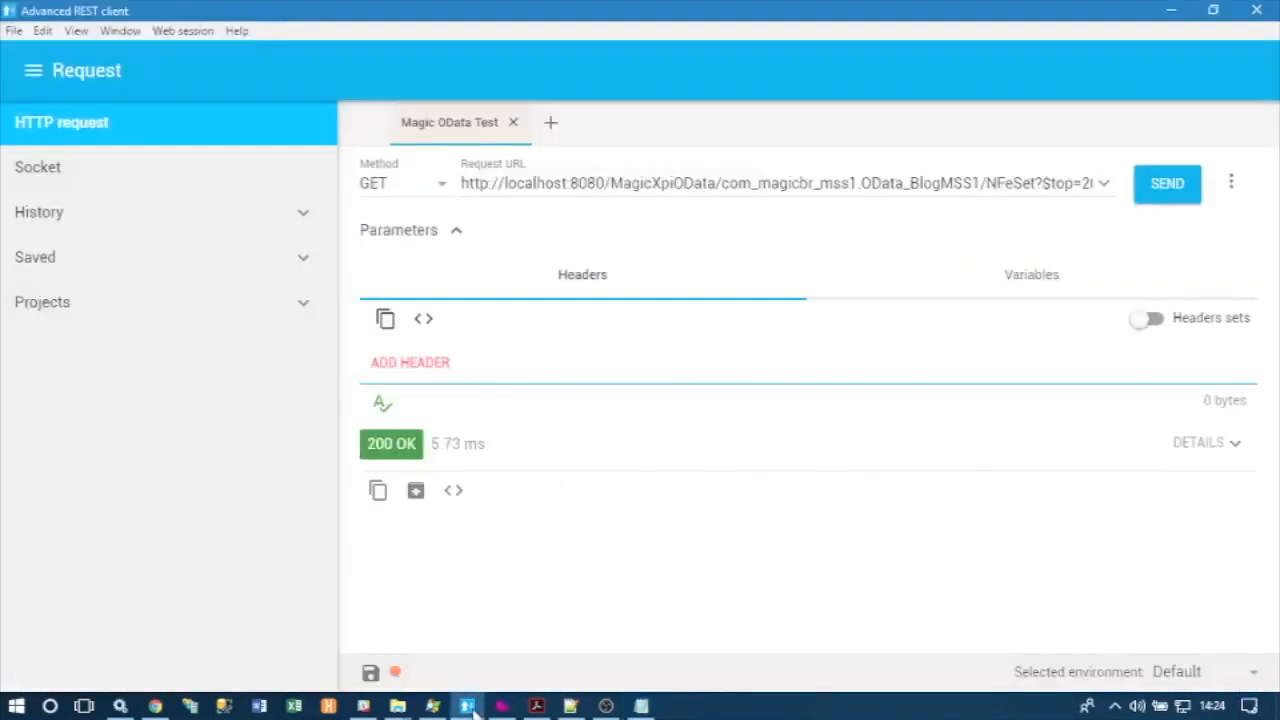
click(467, 706)
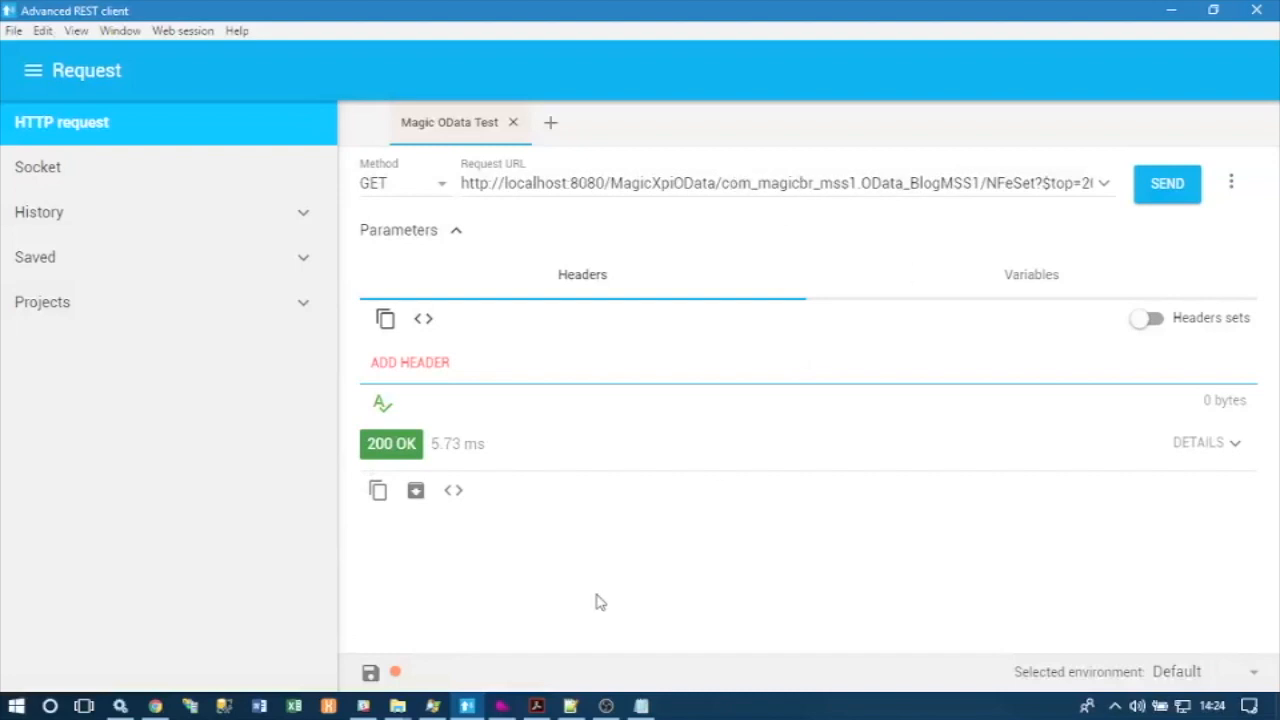
key(alt+Tab)
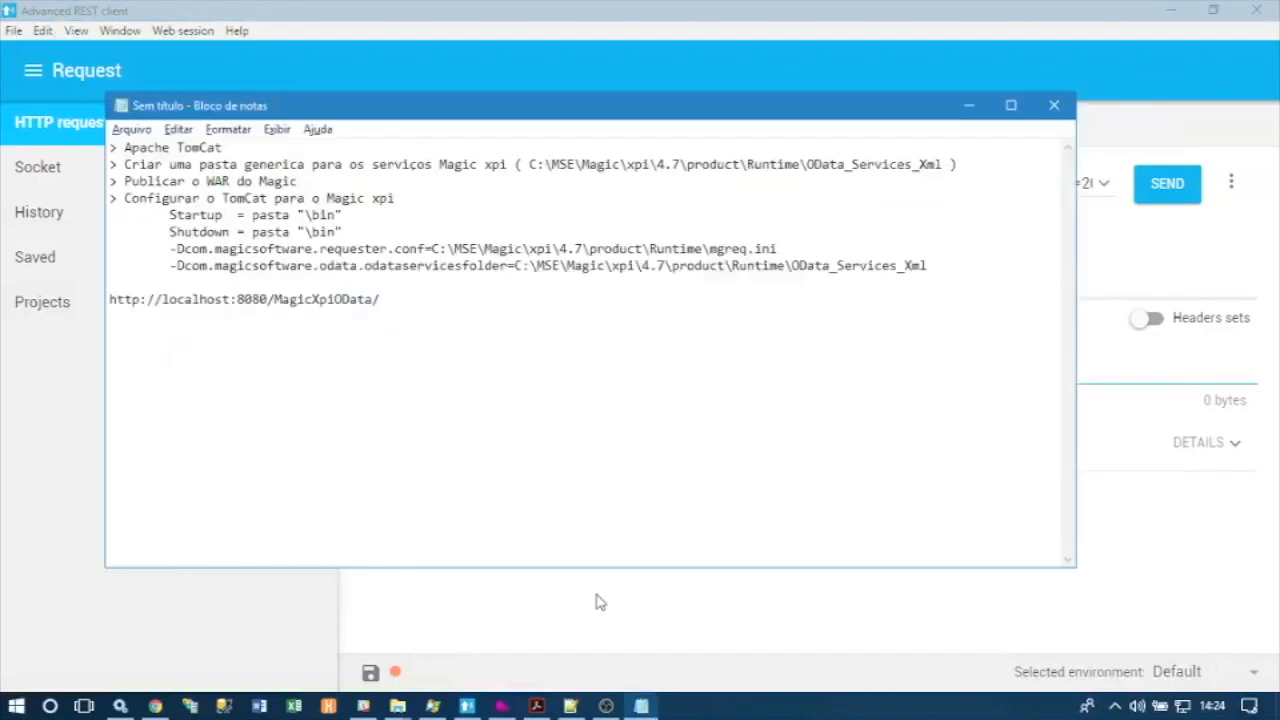
Copy the base name of com_magicbr_mss1.OData_BlogMSS1.xml from the OData_Services_Xml folder, without renaming the file, and append it to the Notepad URL
click(397, 706)
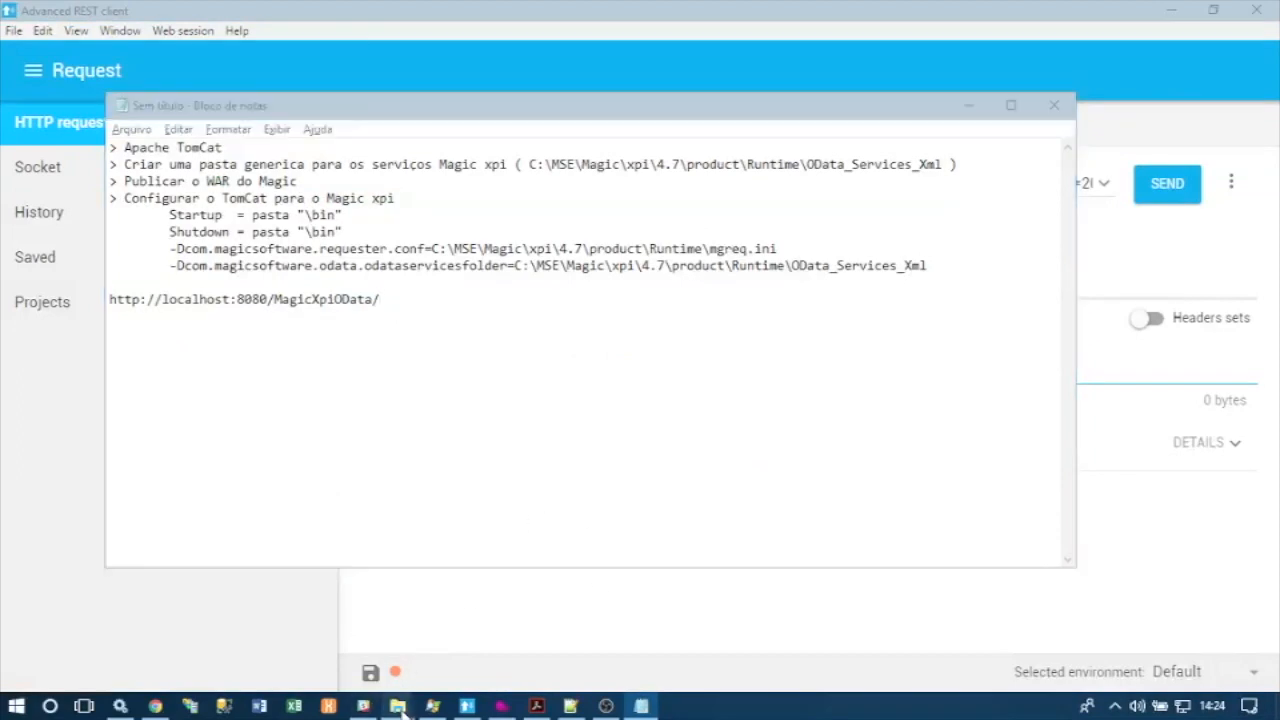
mouse_move(513, 677)
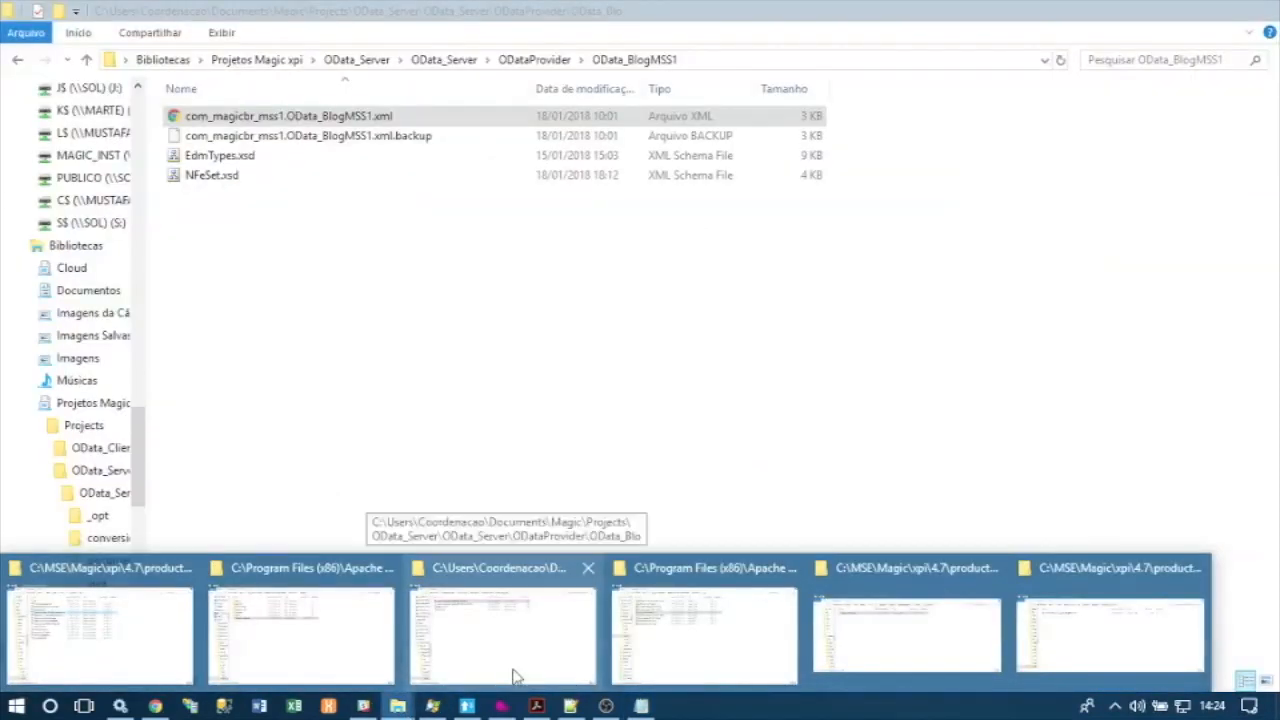
mouse_move(923, 650)
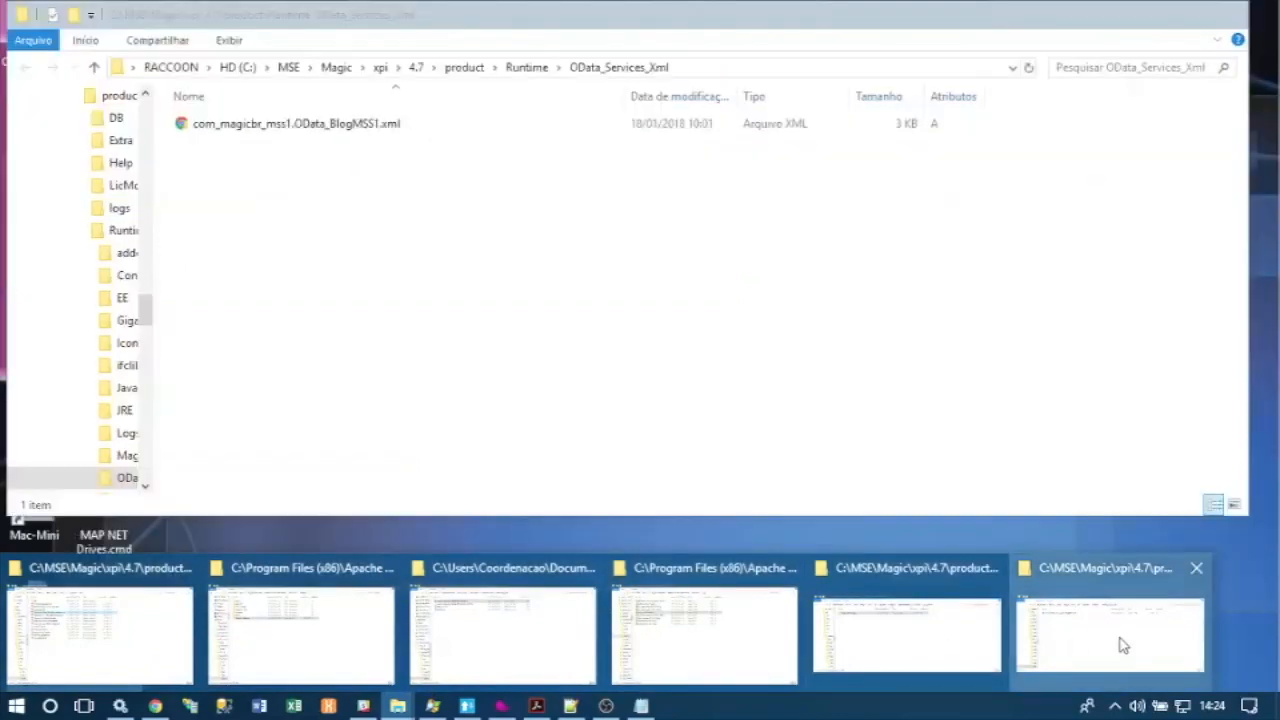
click(1123, 645)
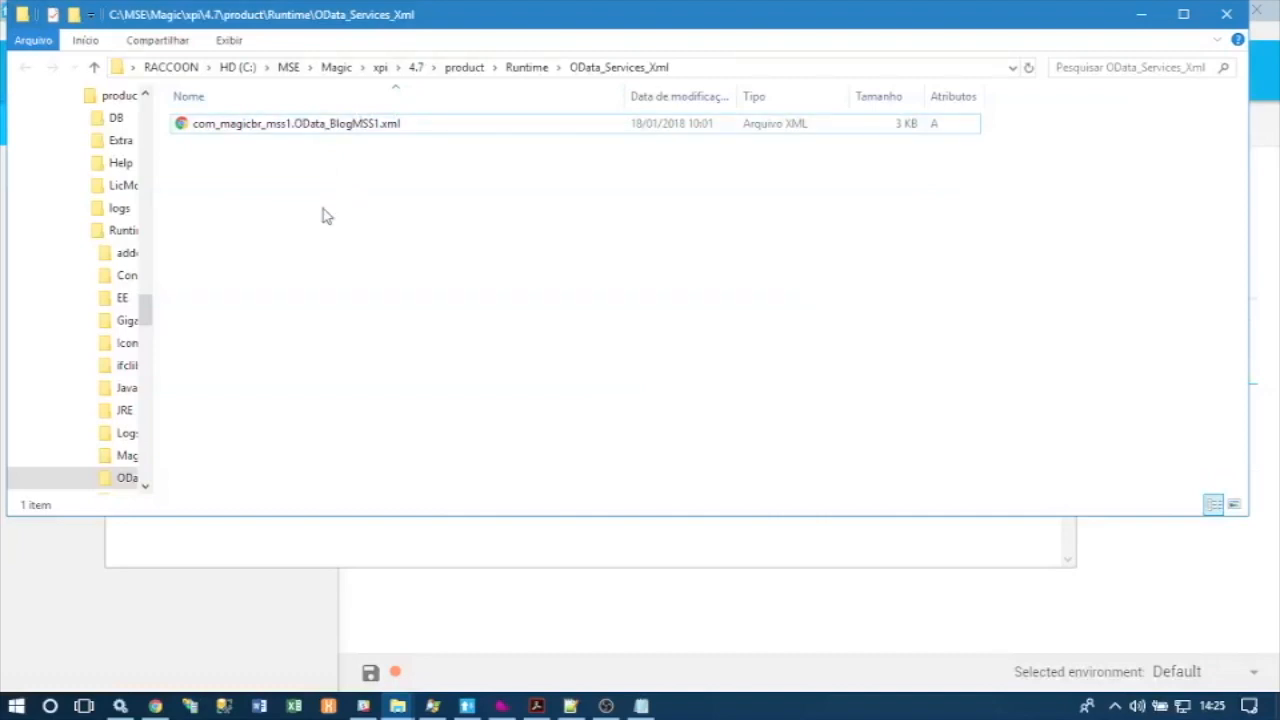
click(327, 127)
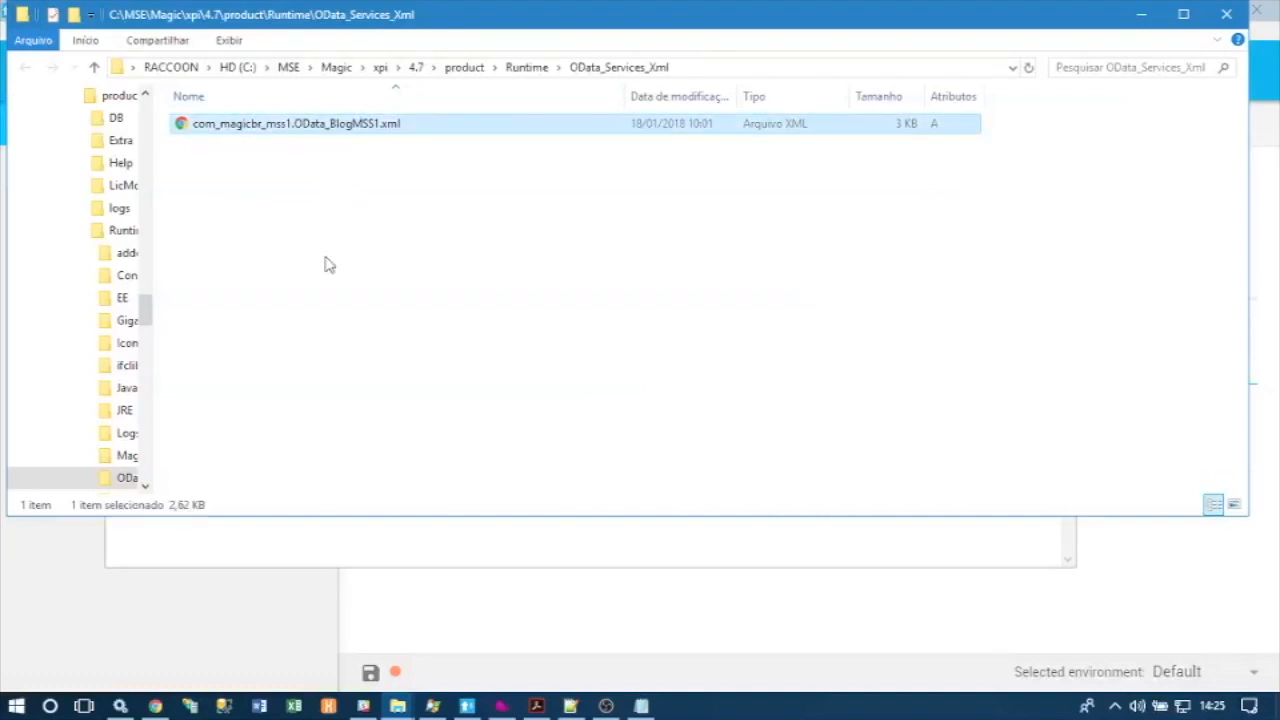
key(F2)
key(ctrl+c)
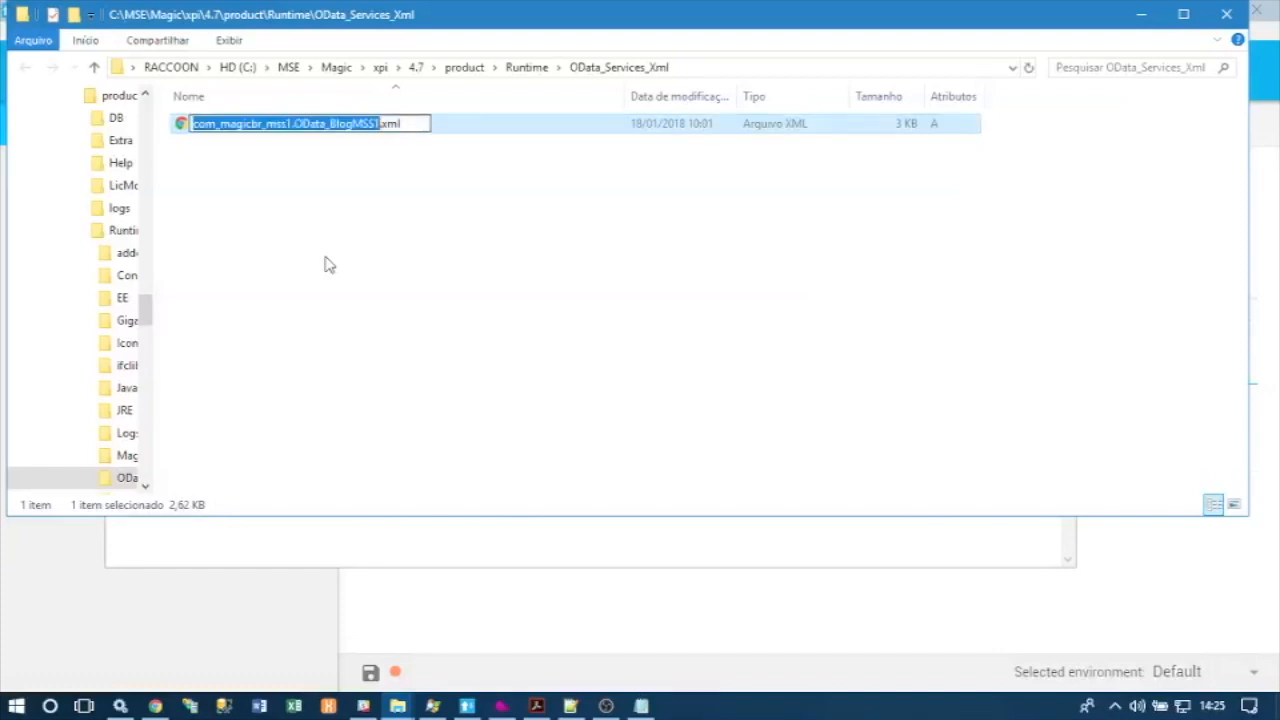
key(Return)
click(641, 706)
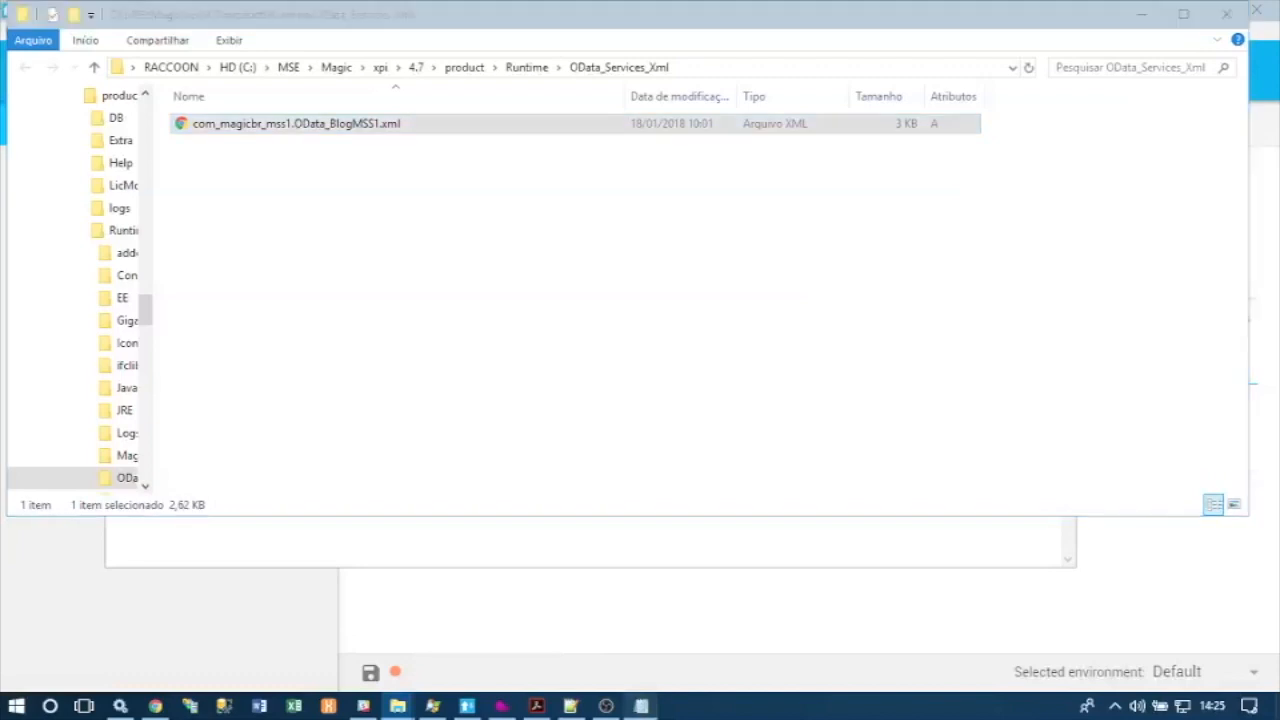
key(ctrl+v)
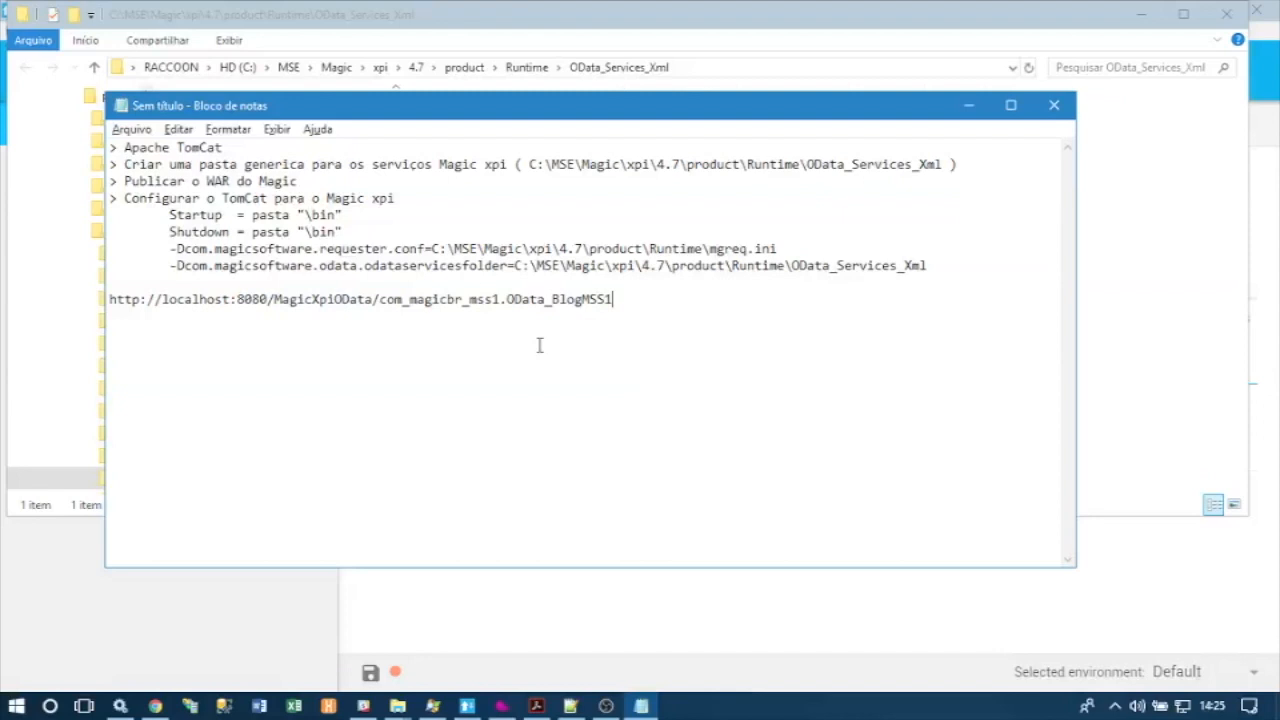
Examine the service segment of the URL, highlighting com_magicbr_mss1, OData_BlogMSS1 and the full service file name in turn
triple_click(443, 302)
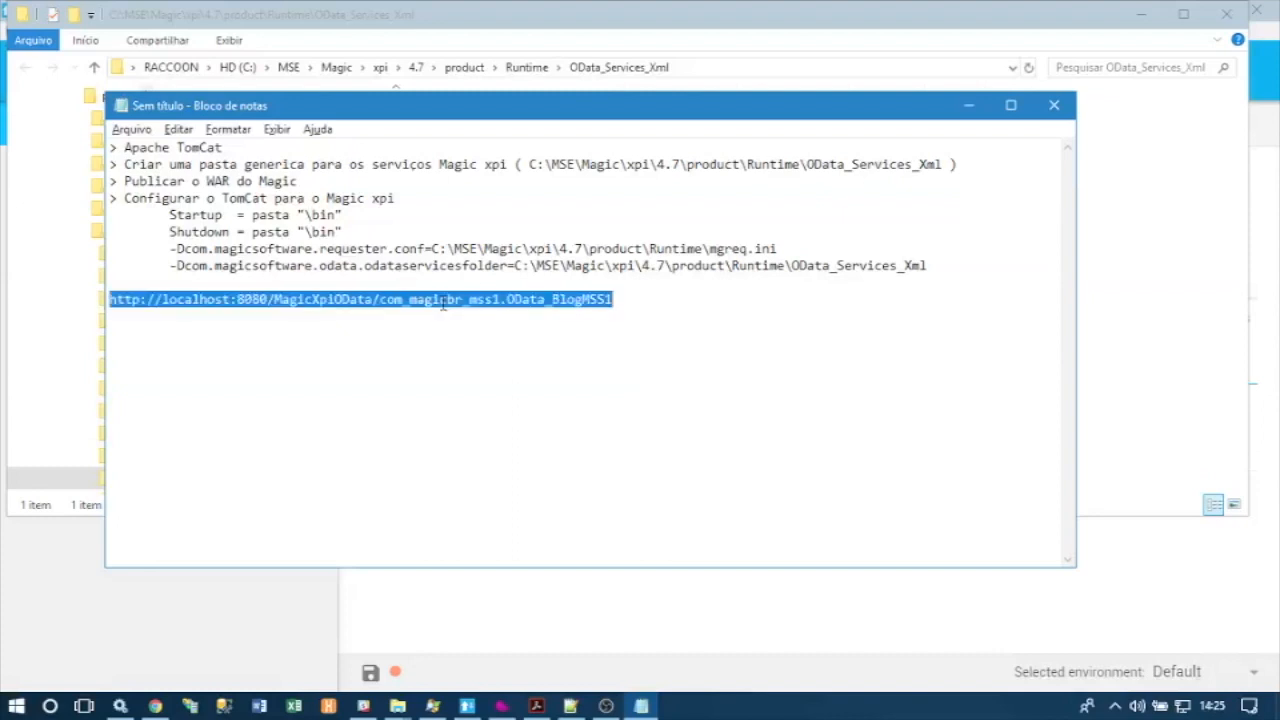
click(443, 302)
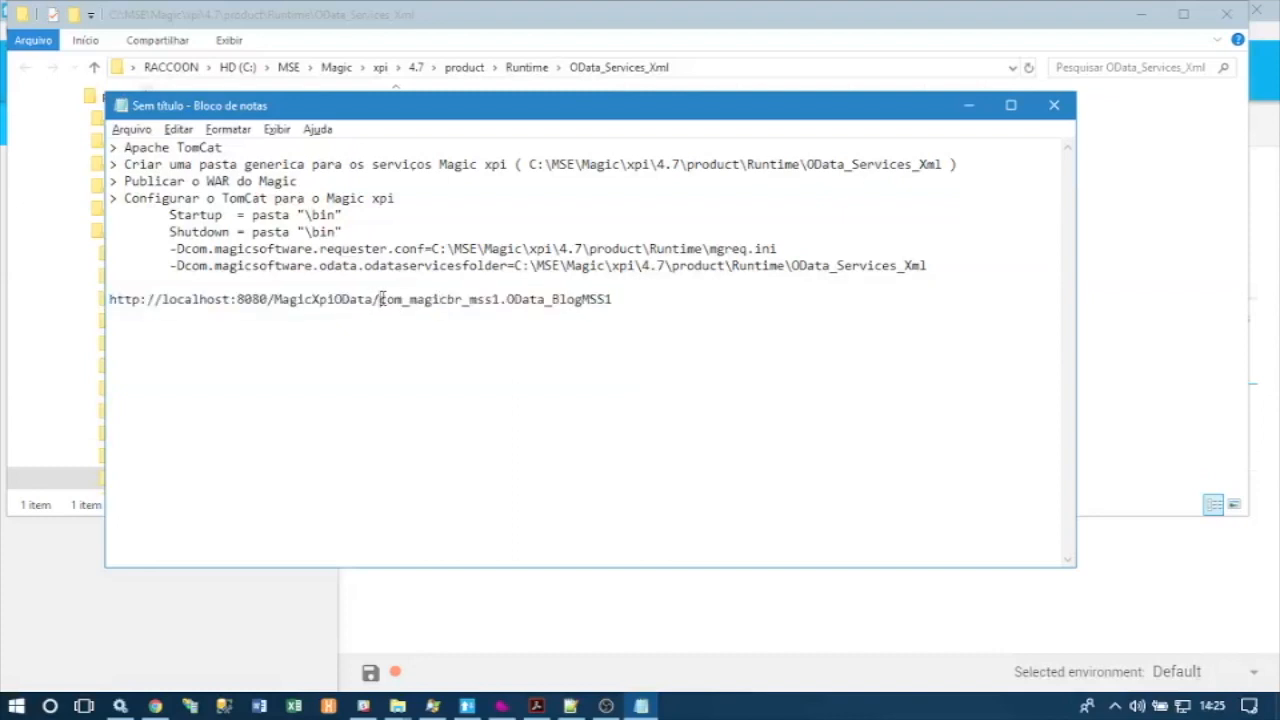
drag(380, 300, 500, 300)
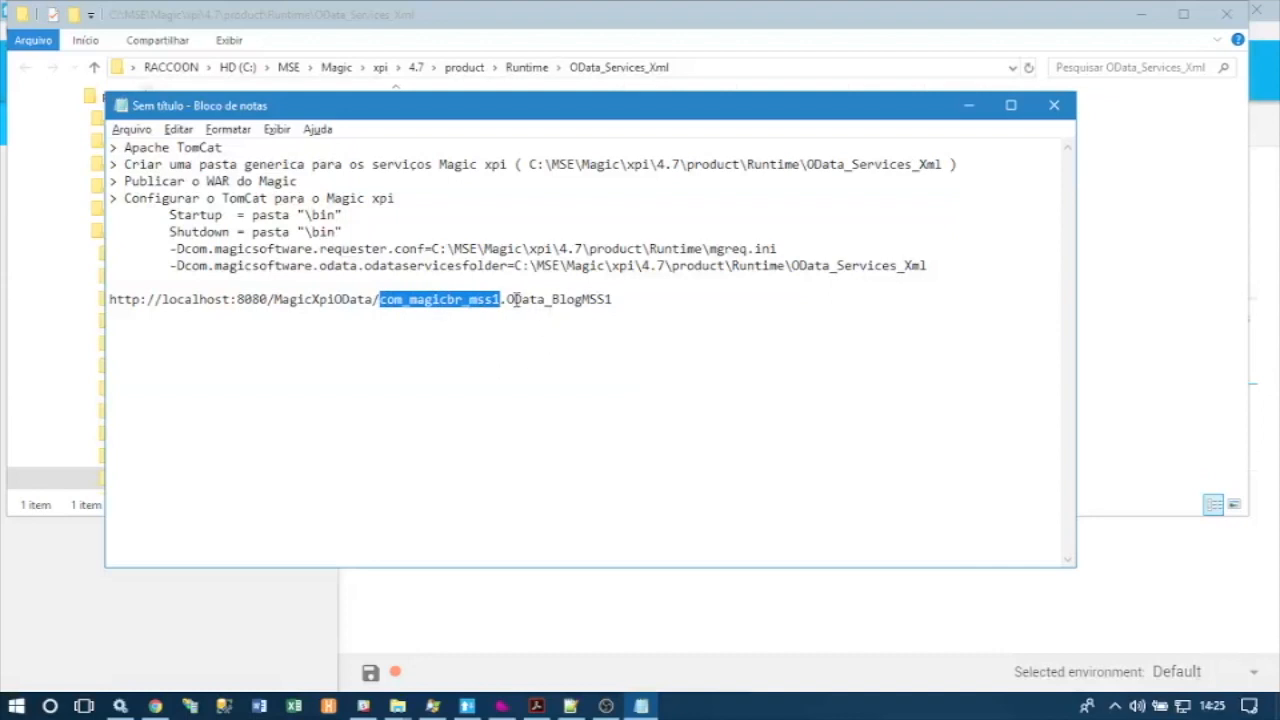
click(513, 300)
drag(508, 300, 614, 299)
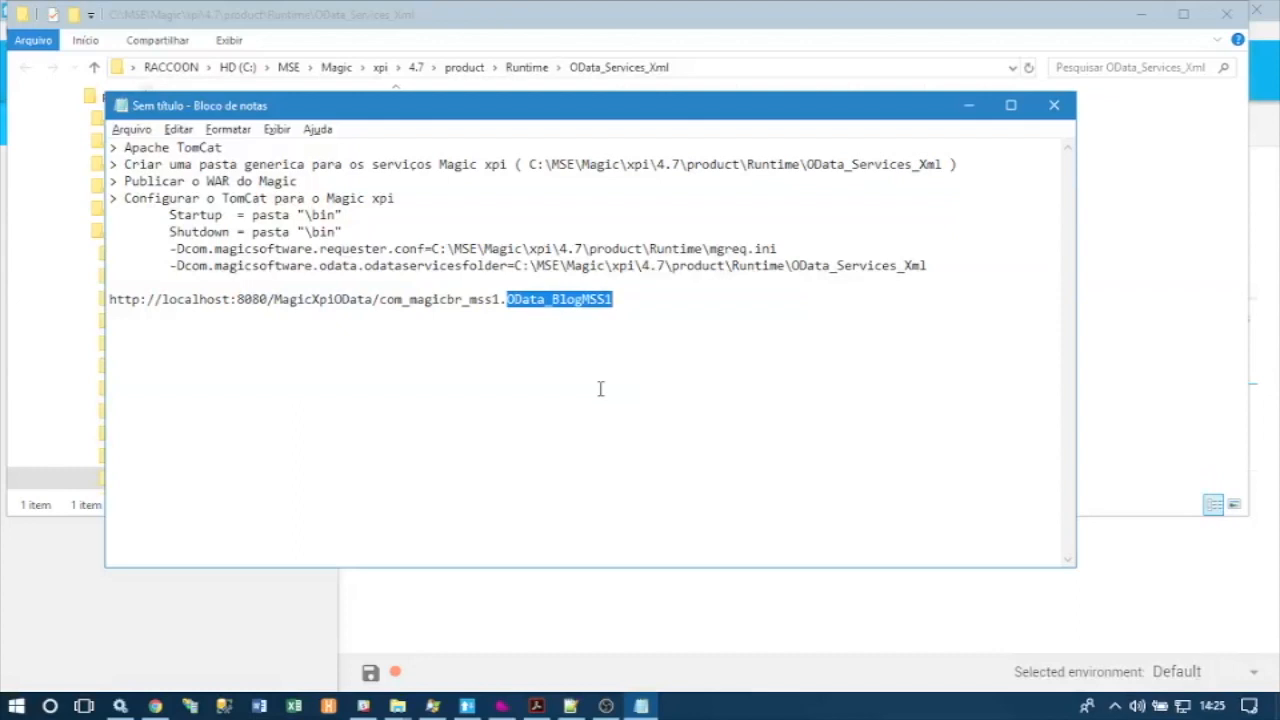
click(335, 300)
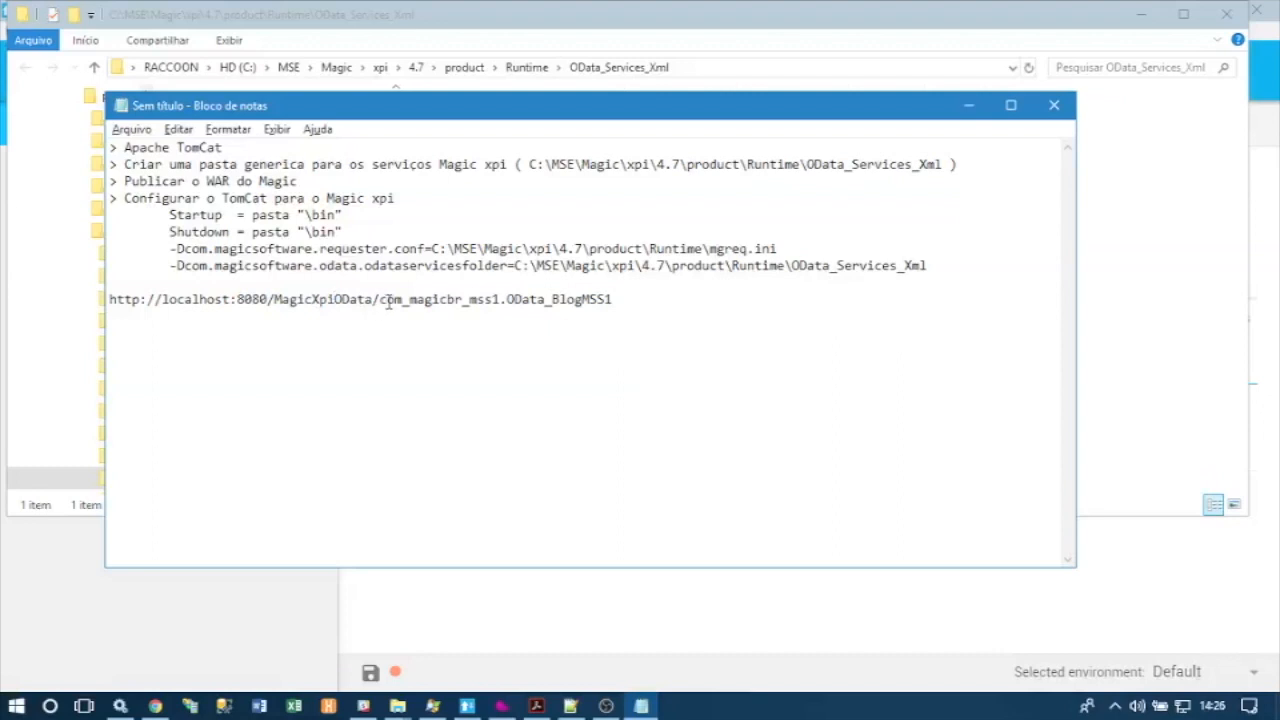
drag(386, 300, 612, 299)
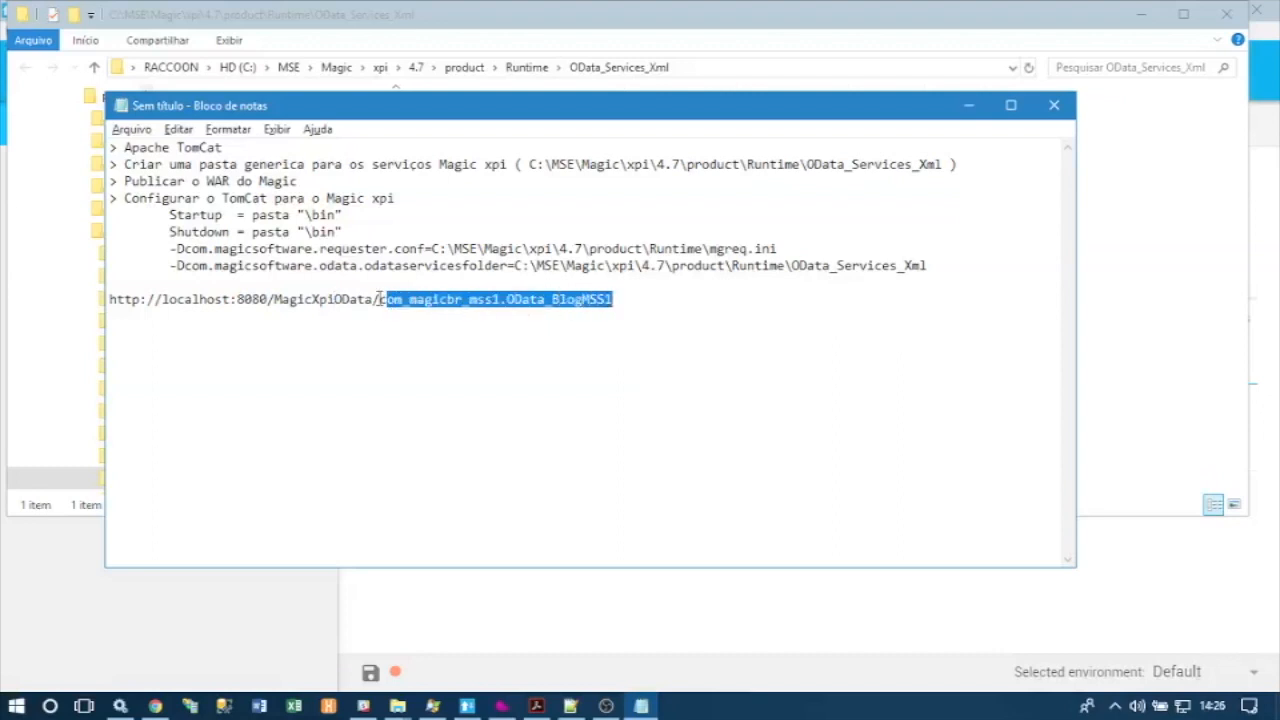
drag(380, 299, 613, 300)
Add a slash to the end of the Notepad URL and open the service XML file from OData_Services_Xml in Notepad++
click(626, 299)
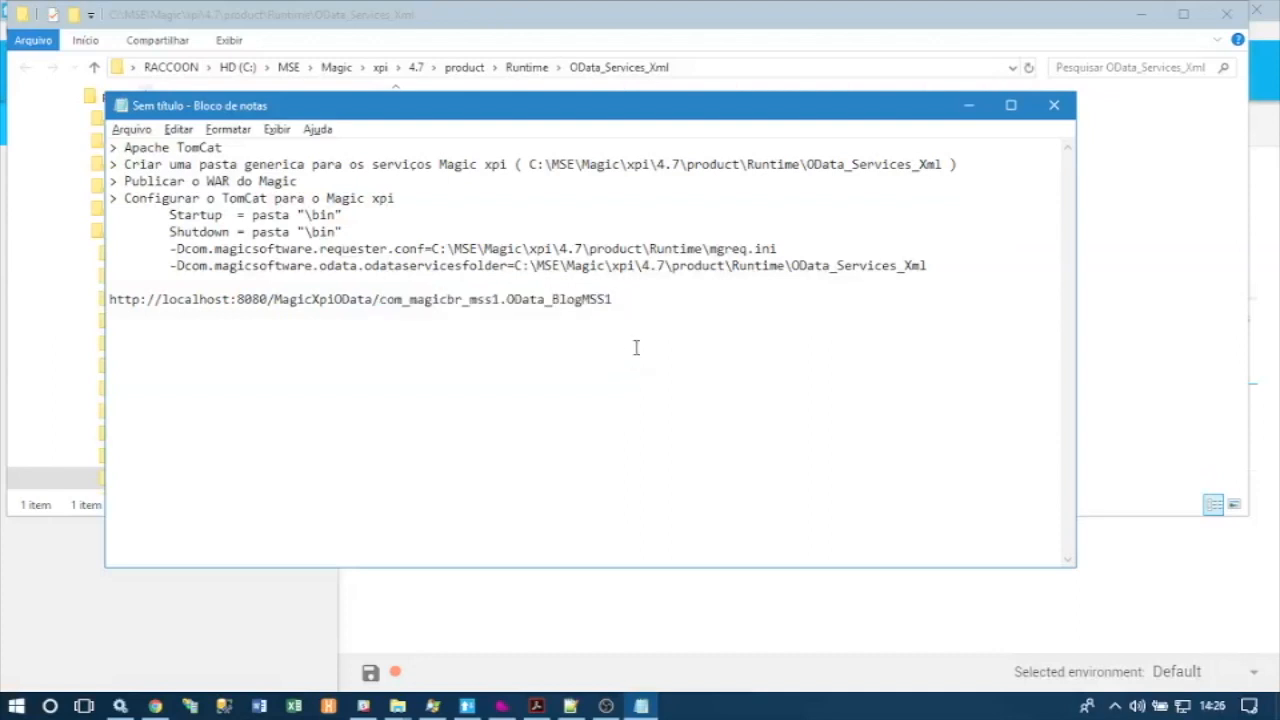
text(/)
key(alt+Tab)
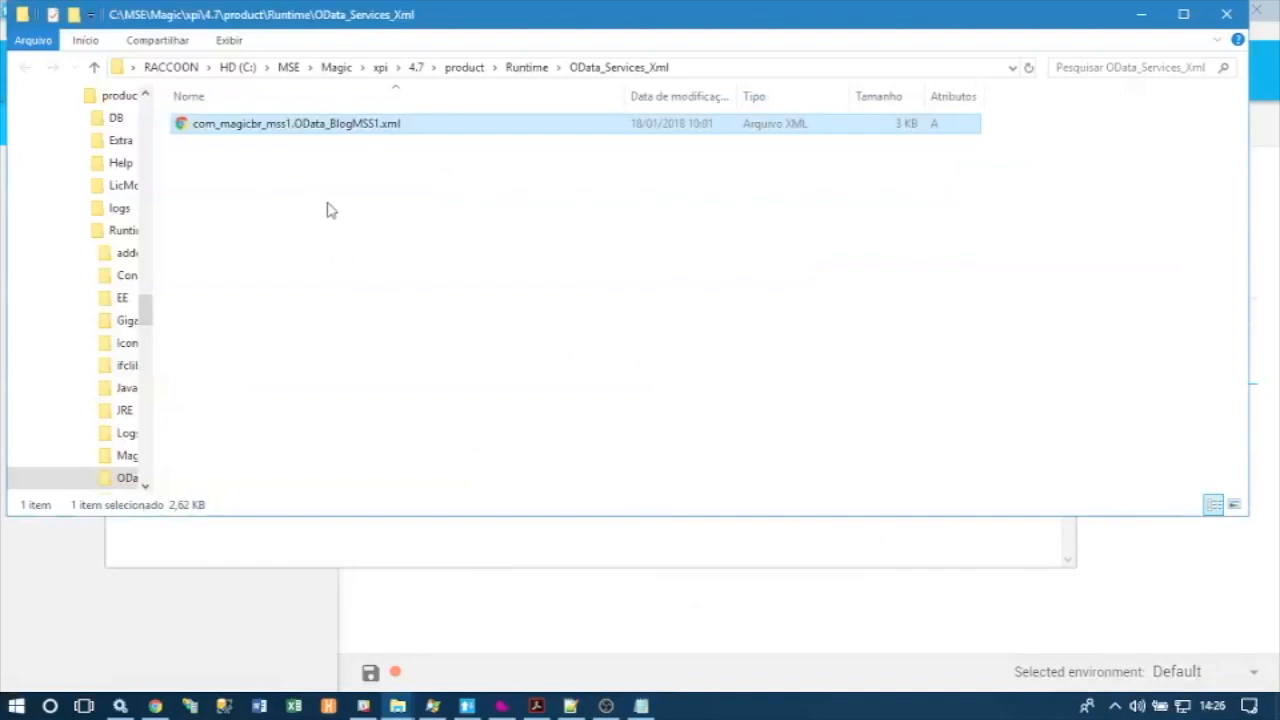
click(570, 706)
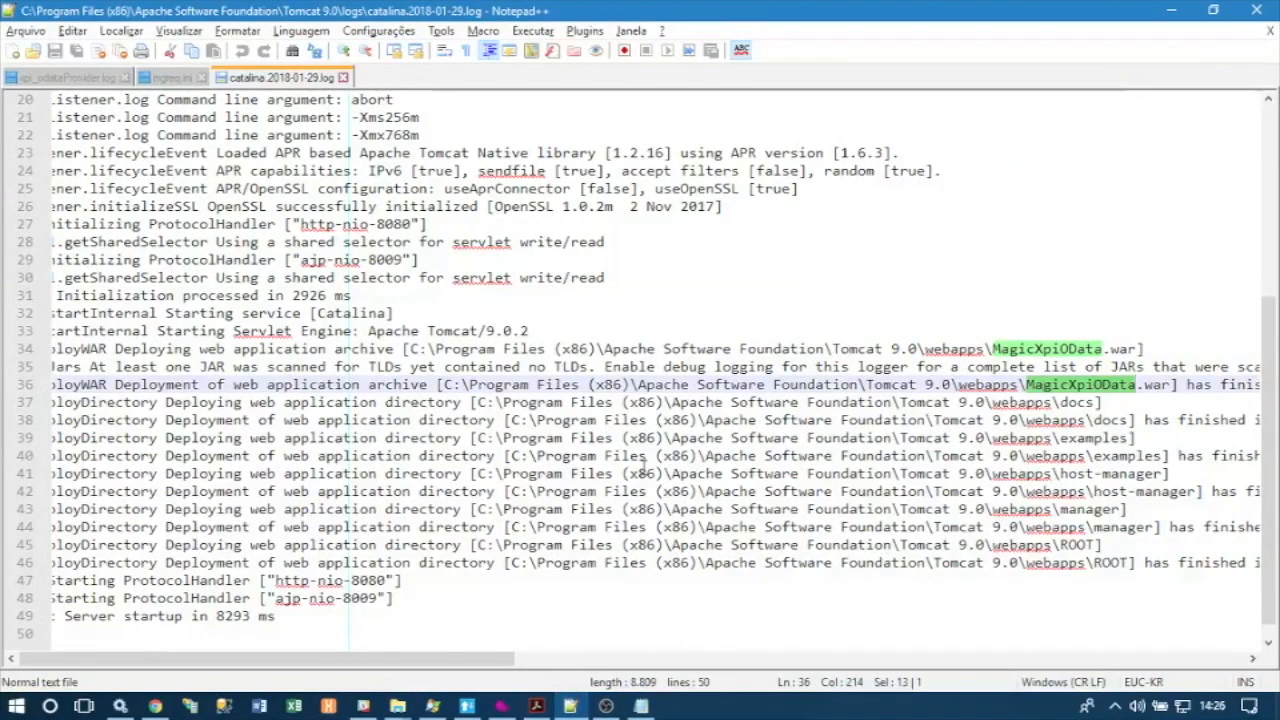
key(alt+Tab)
right_click(329, 129)
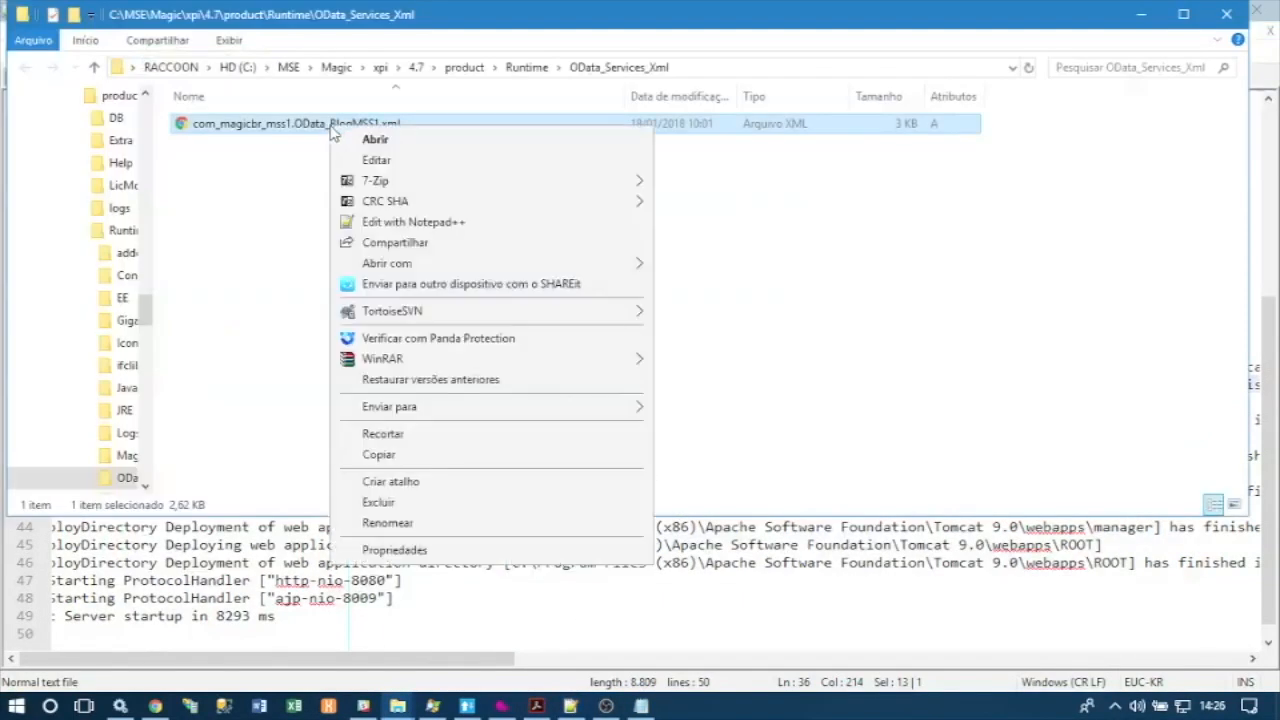
click(415, 221)
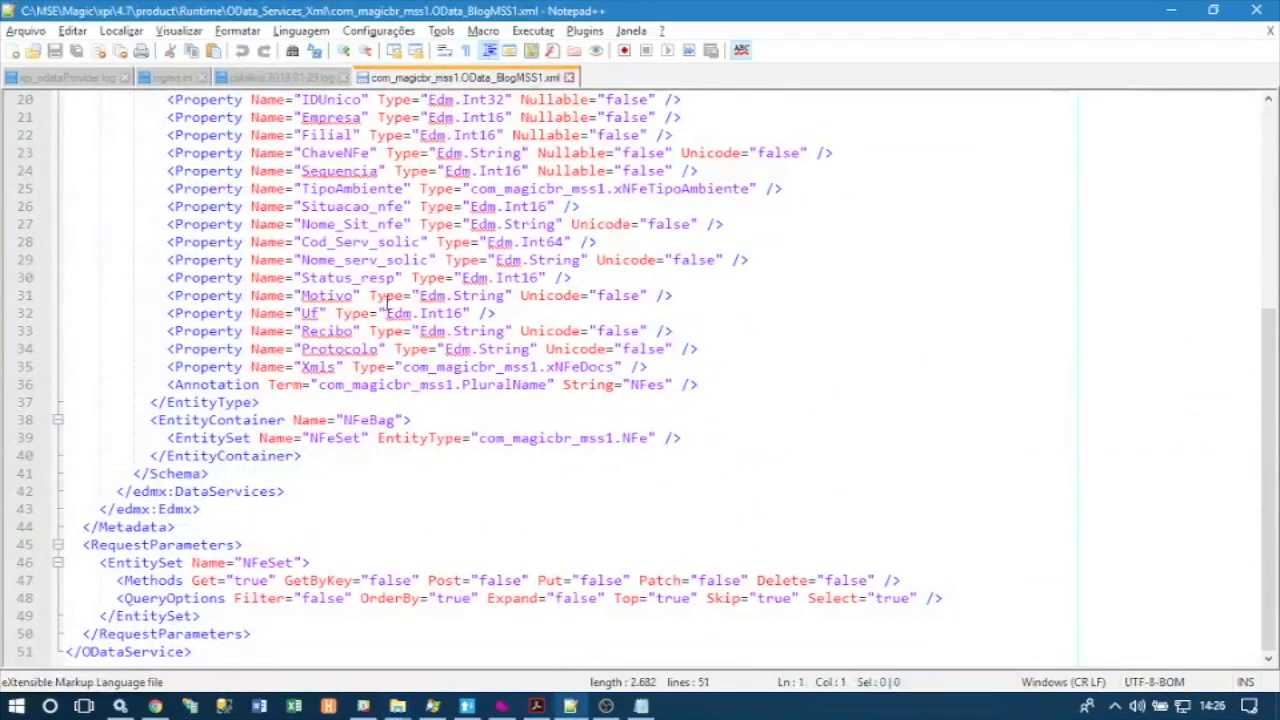
Copy the EntitySet name NFeSet from the RequestParameters section and append it to the URL in Notepad
double_click(270, 563)
key(ctrl+c)
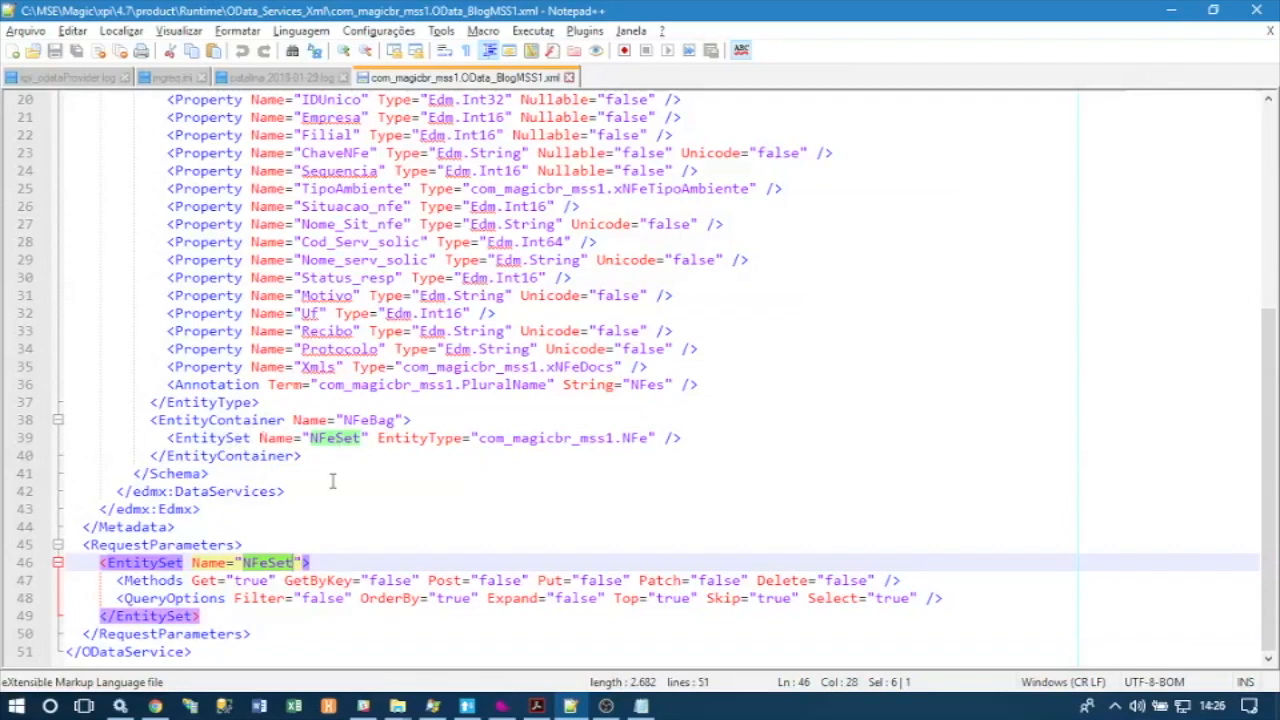
key(alt+Tab)
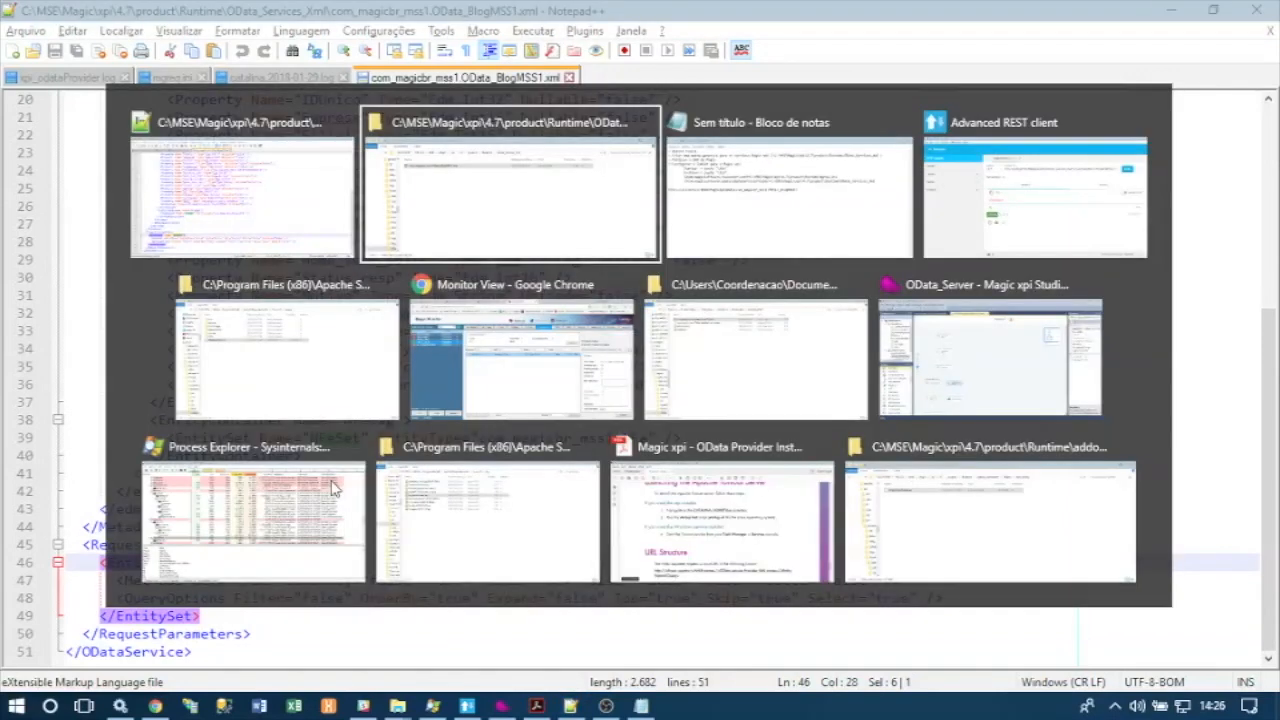
key(alt+Tab)
key(ctrl+v)
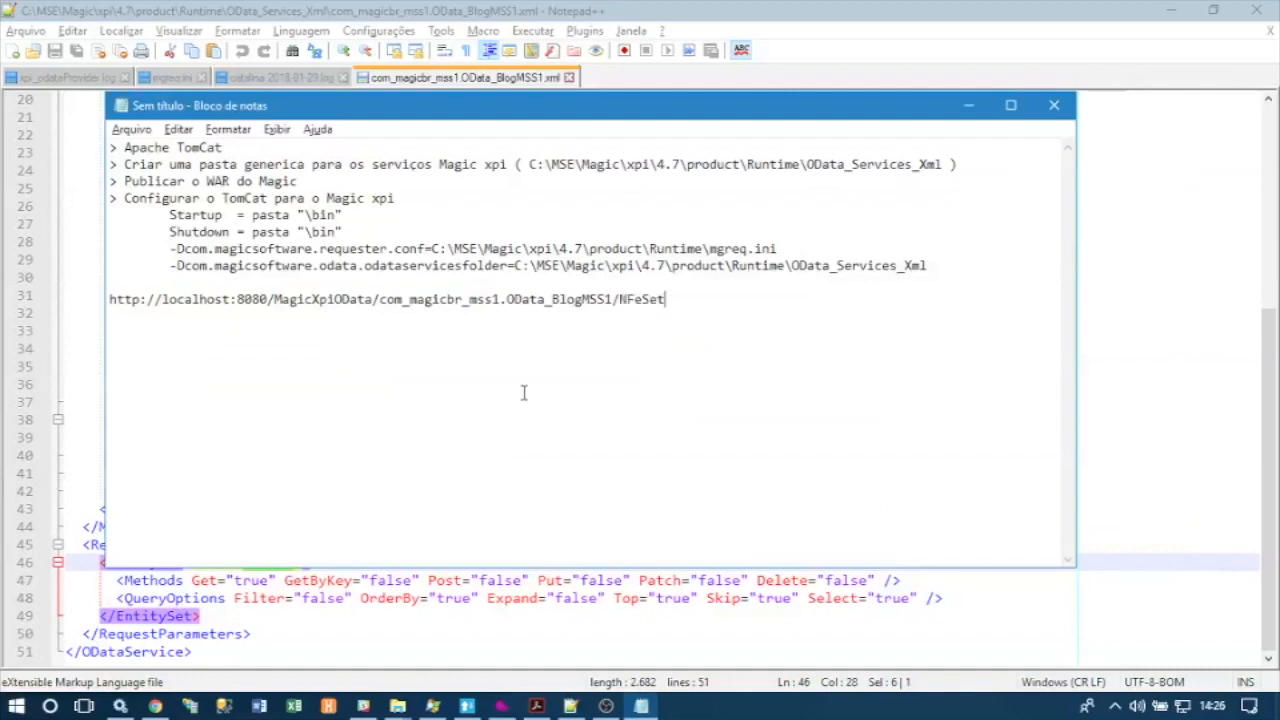
Check the end of the request URL in Advanced REST client and append the query placeholder ?<....> to the Notepad URL
key(alt+Tab)
key(alt+Tab)
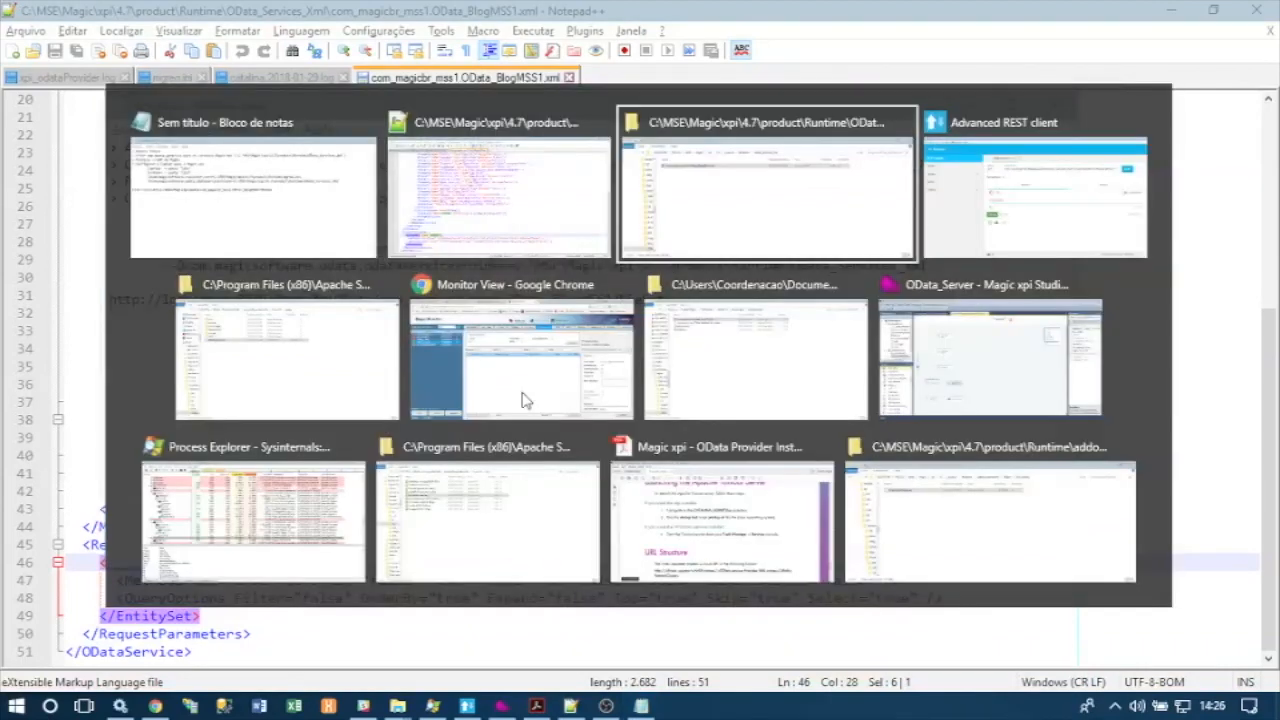
key(alt+Tab)
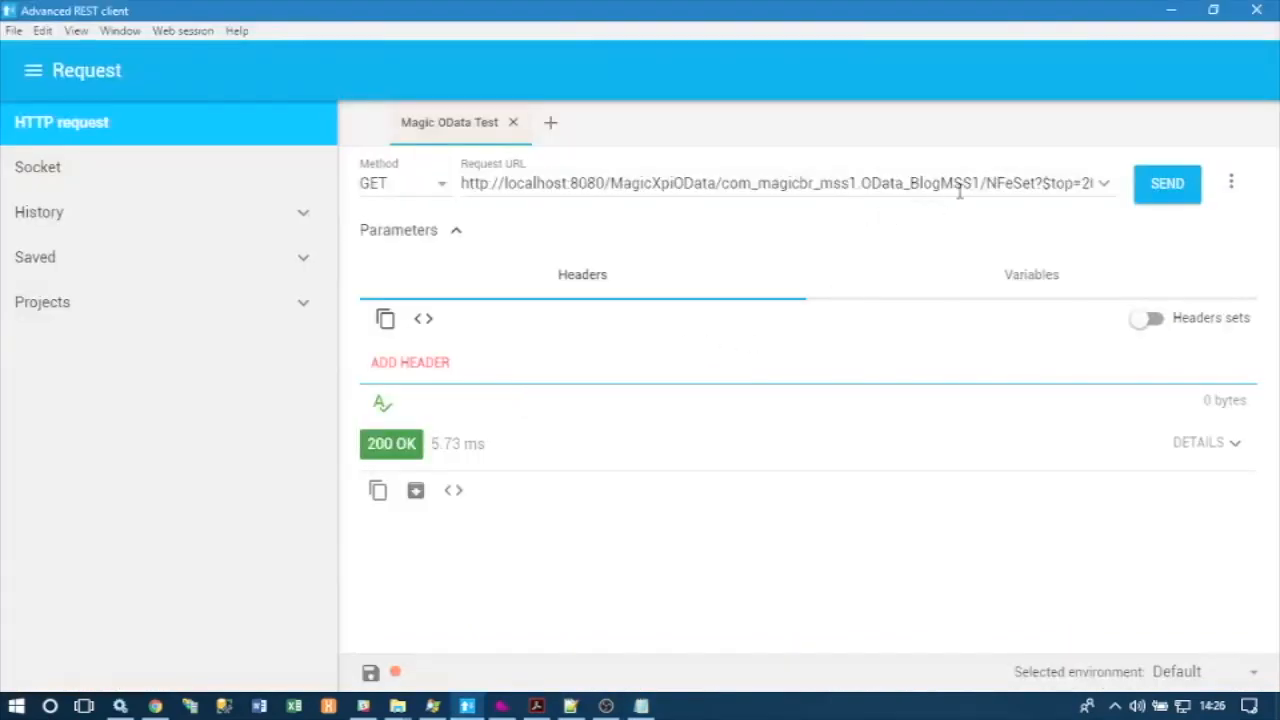
click(1015, 183)
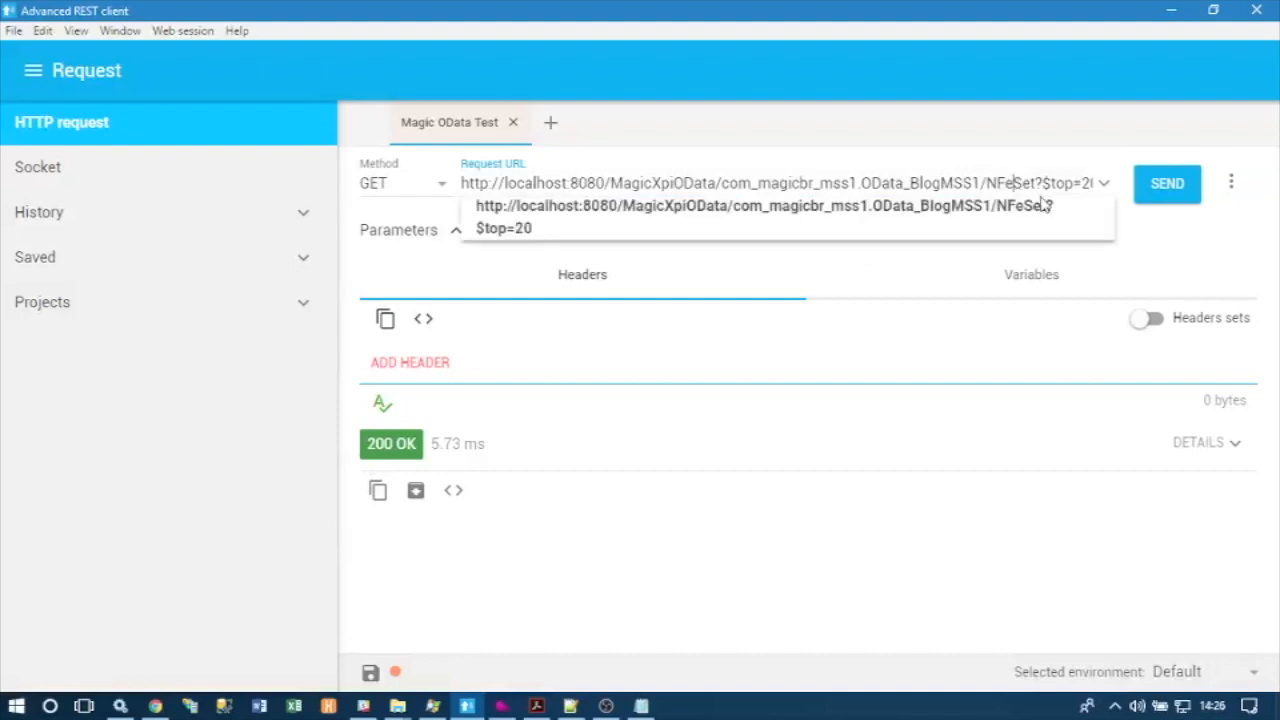
key(alt+Tab)
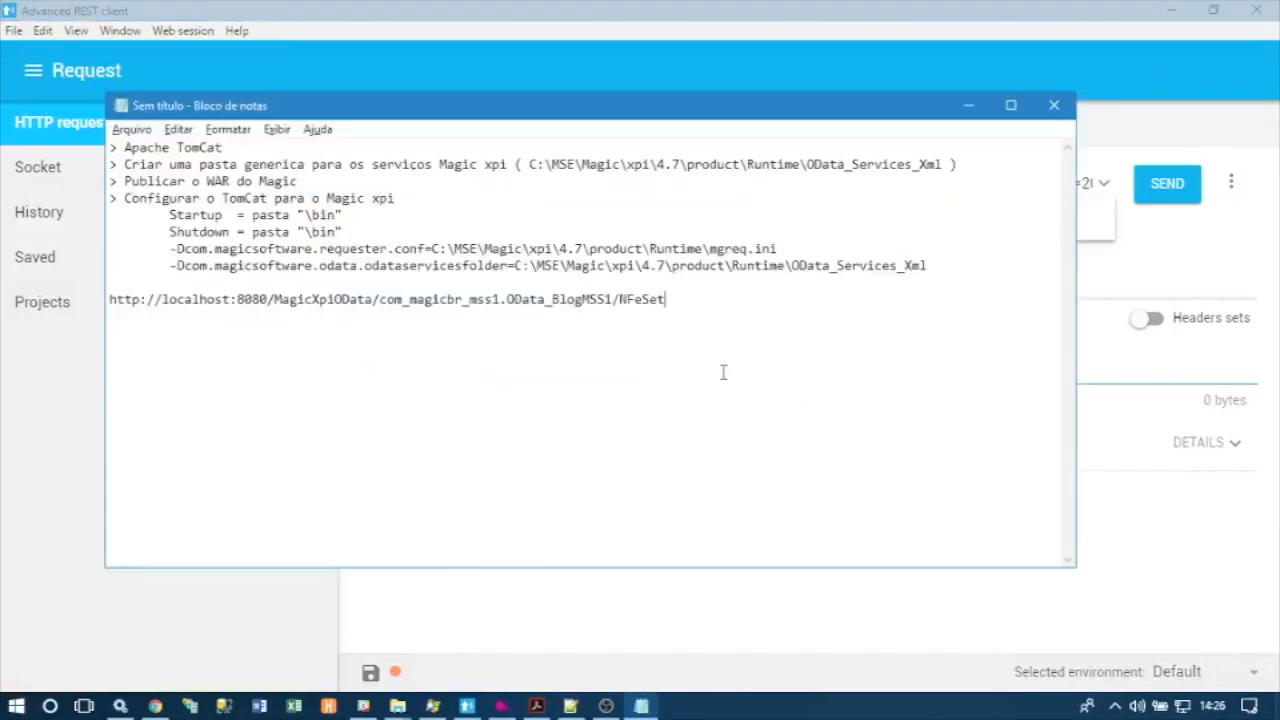
text(?)
text(<....>)
Review the finished Notepad URL segment by segment: server address, WAR name, service file name and entity set
drag(273, 299, 70, 308)
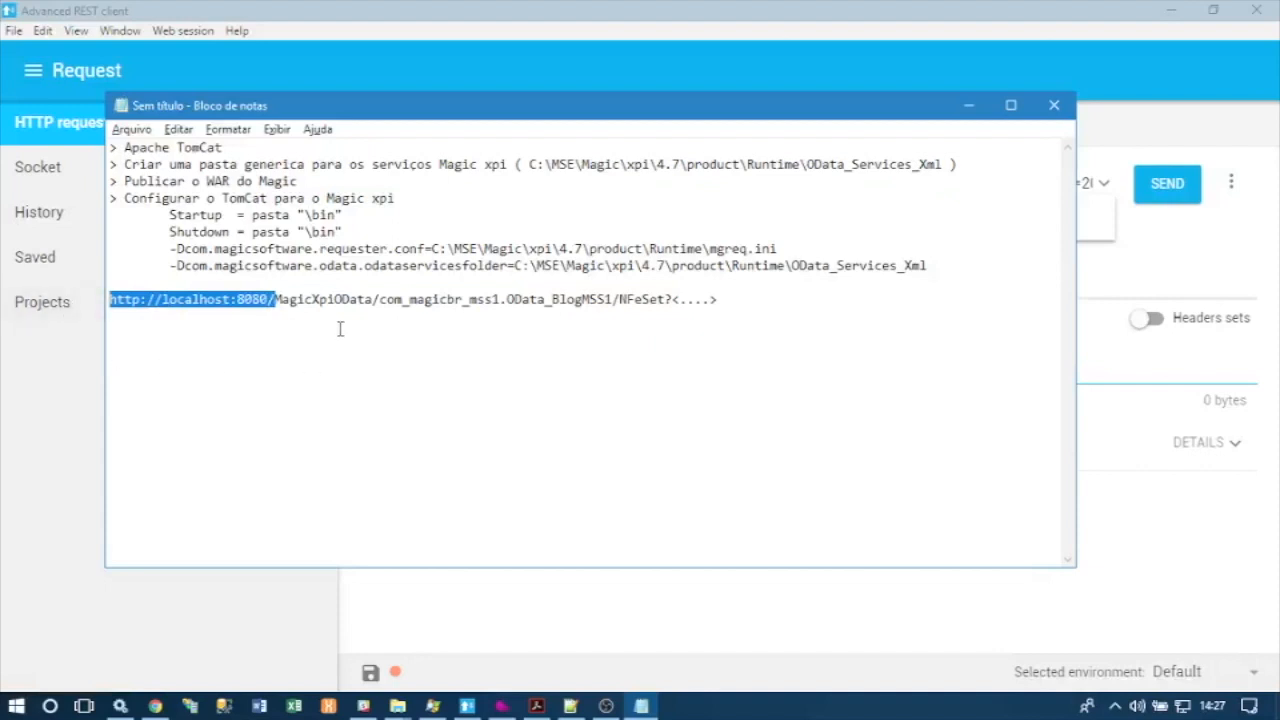
double_click(328, 295)
click(333, 299)
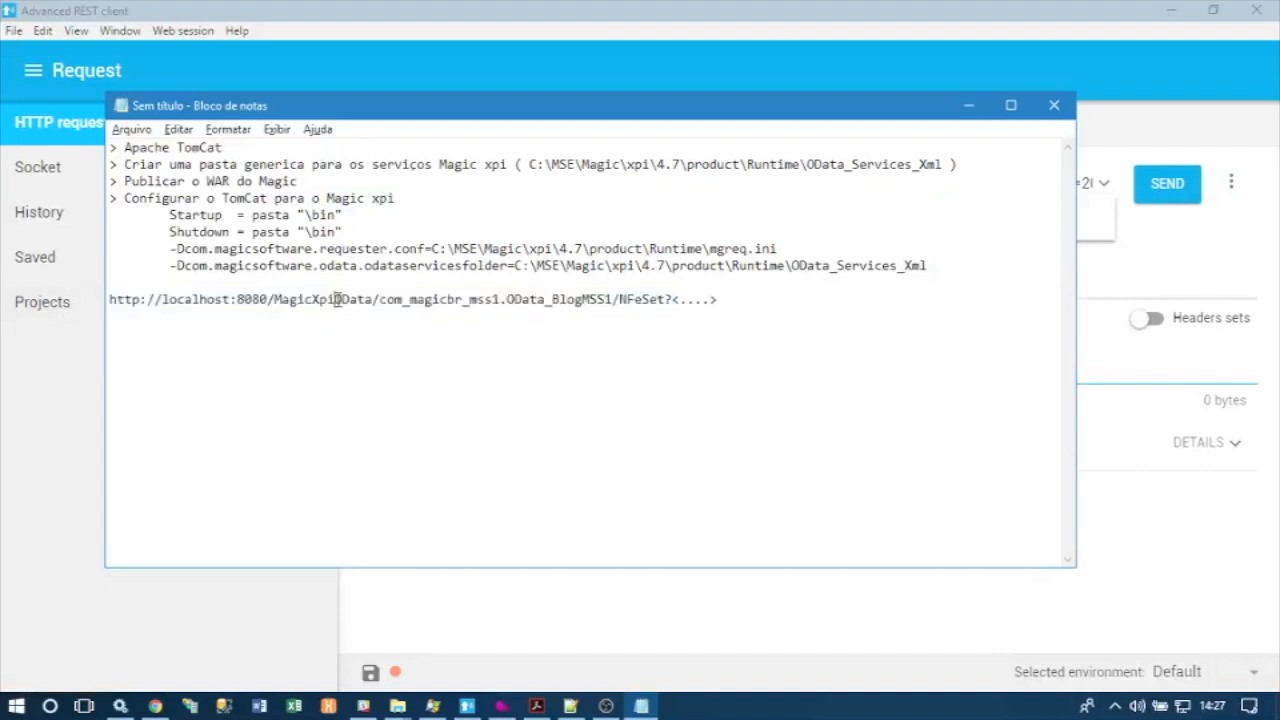
drag(274, 299, 376, 296)
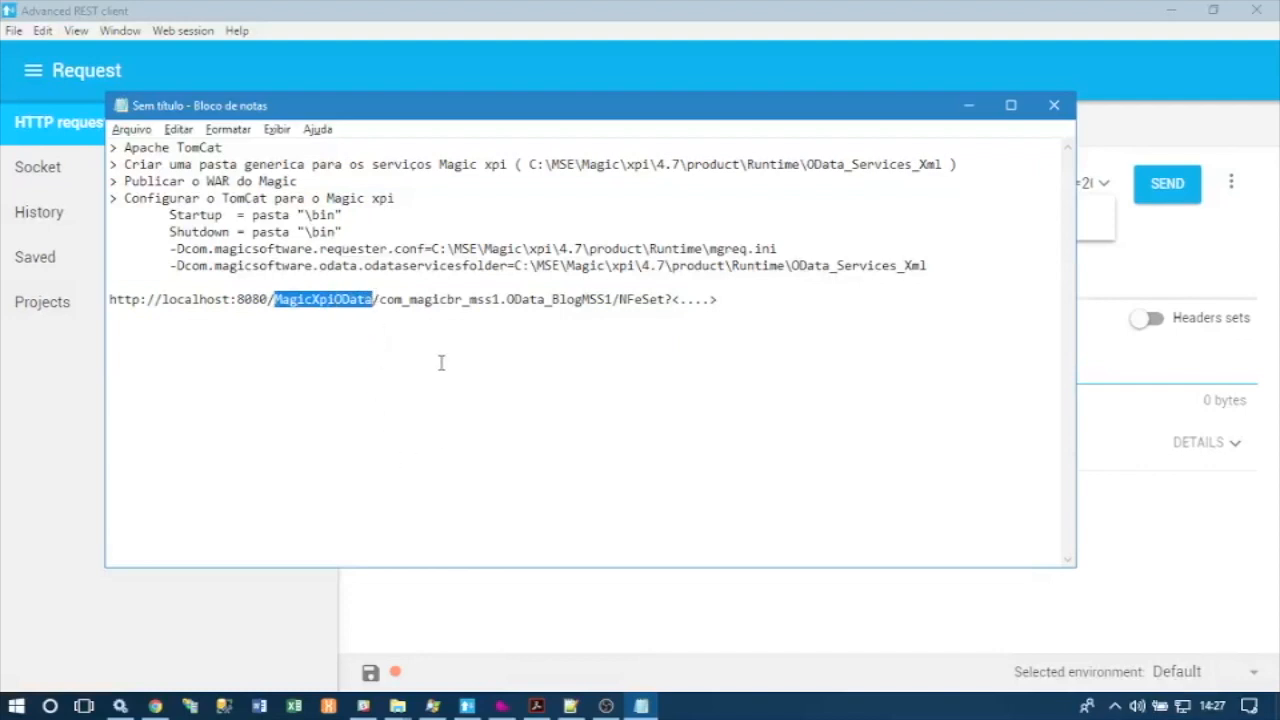
drag(380, 299, 614, 292)
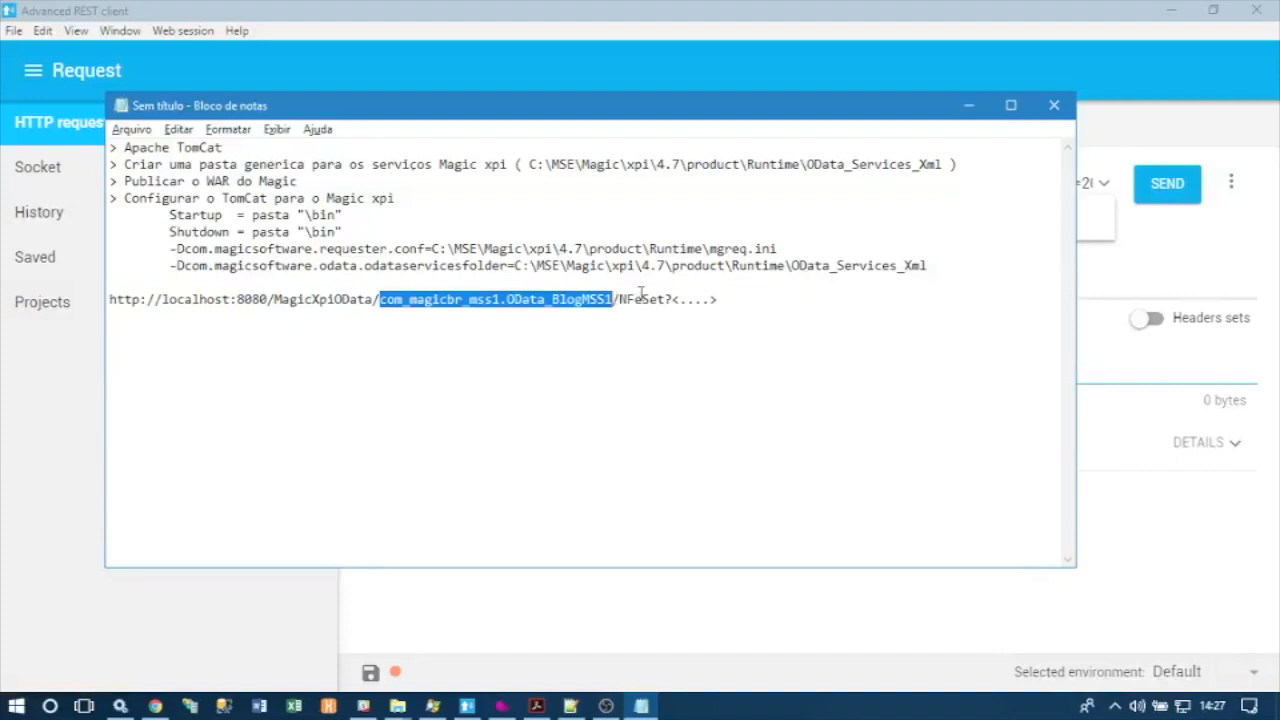
double_click(640, 298)
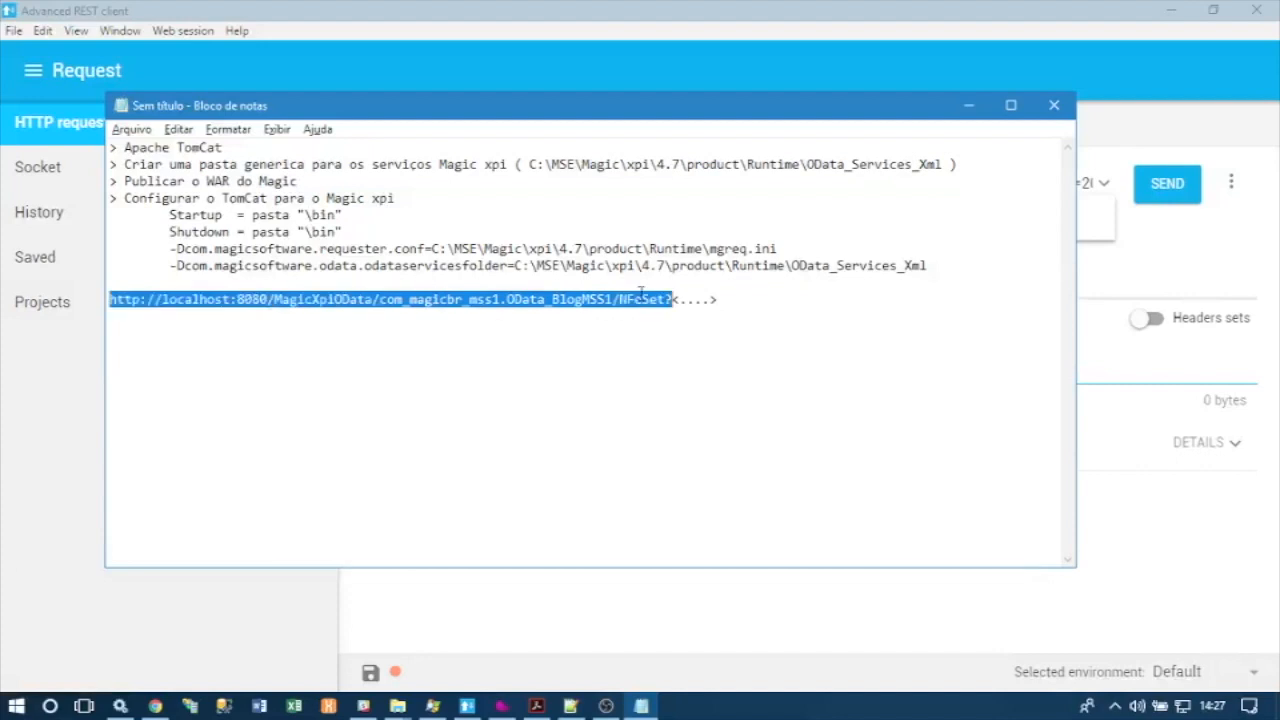
click(640, 298)
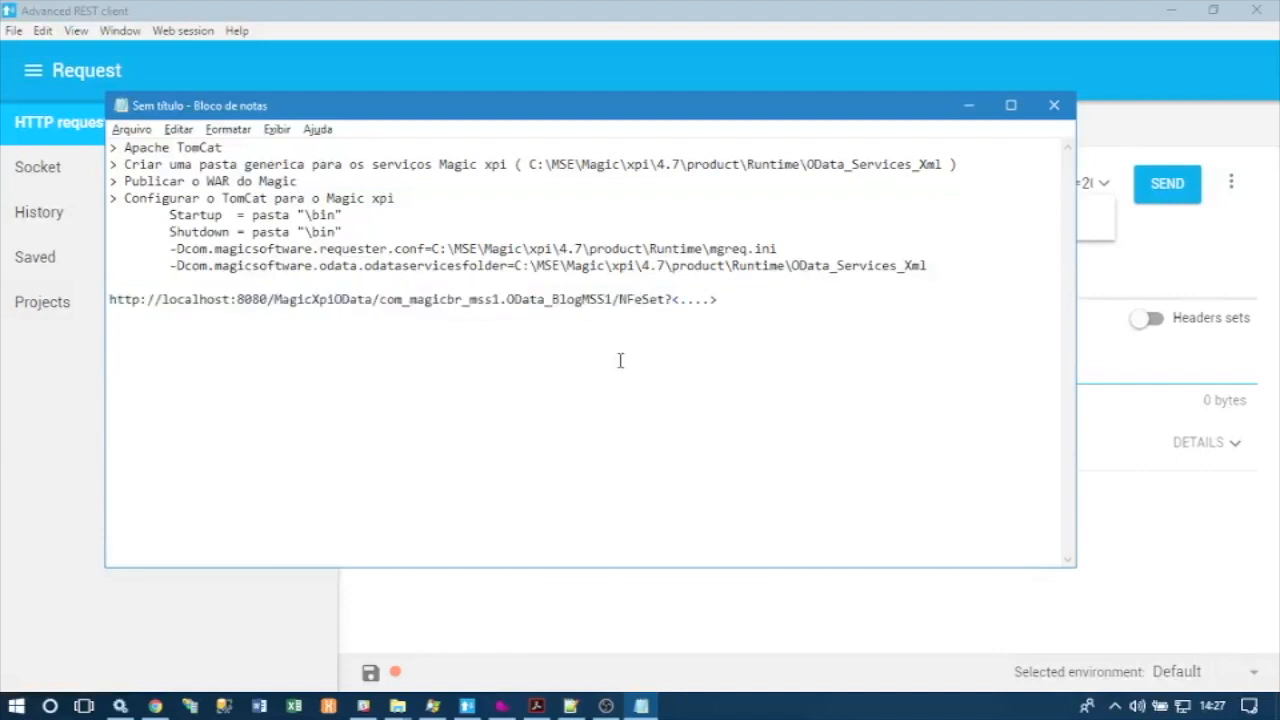
Minimize Notepad and look through the HTTP methods available for the Magic OData Test request in Advanced REST client
click(969, 106)
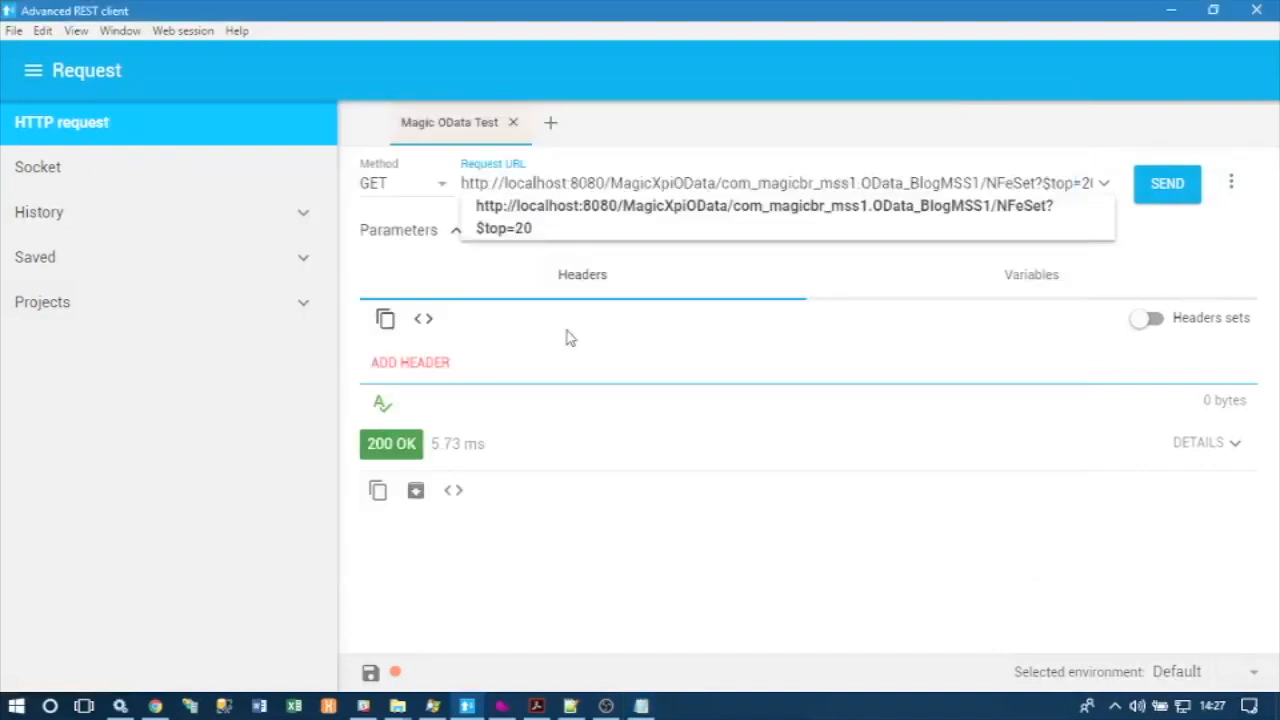
click(725, 147)
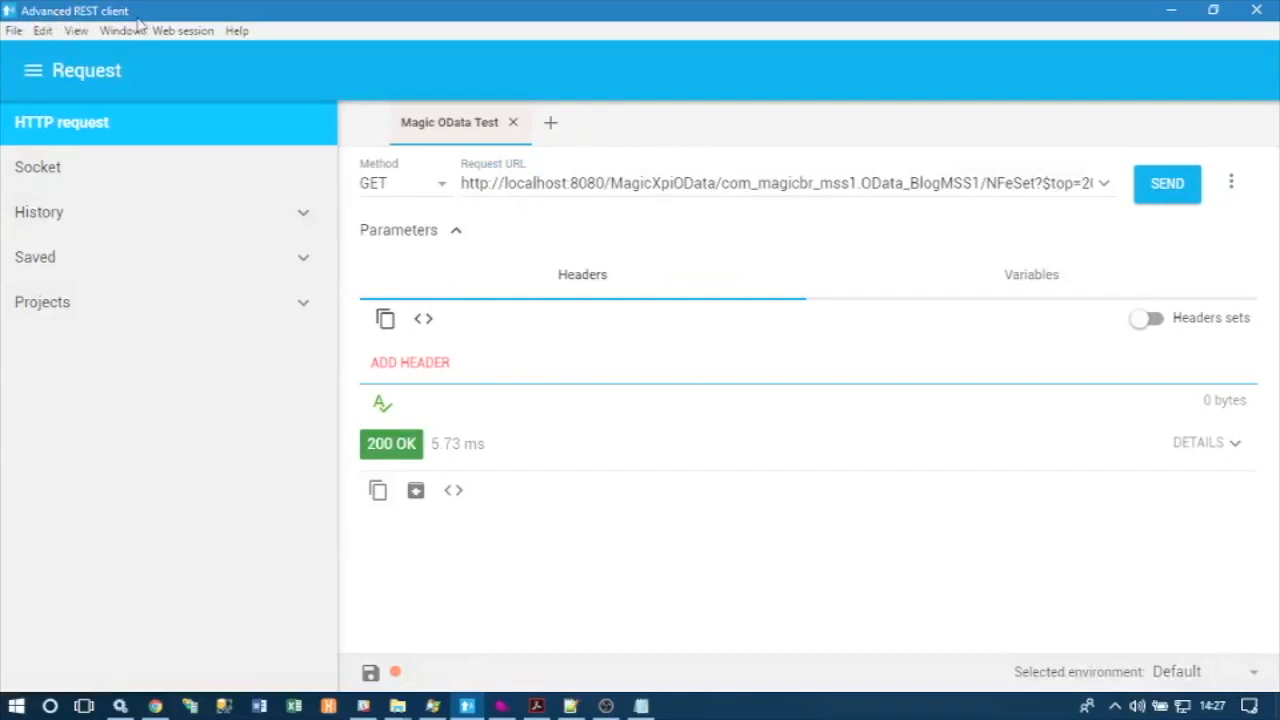
click(445, 190)
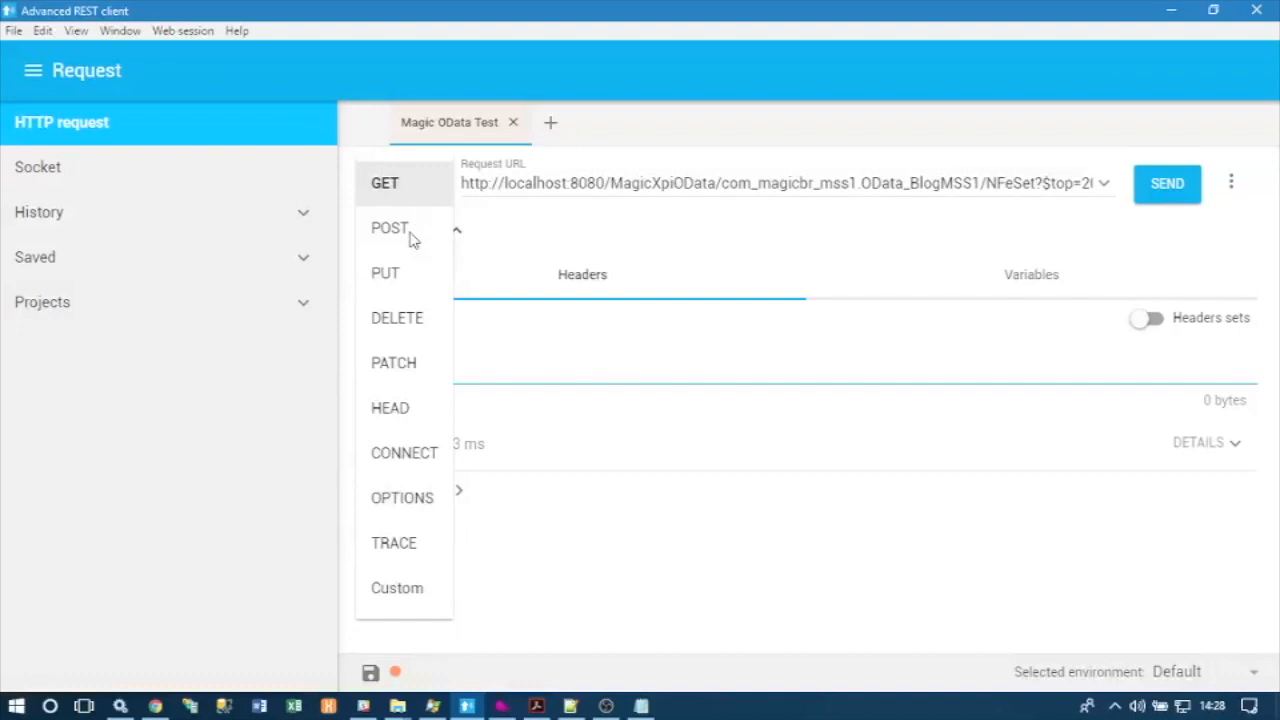
click(758, 119)
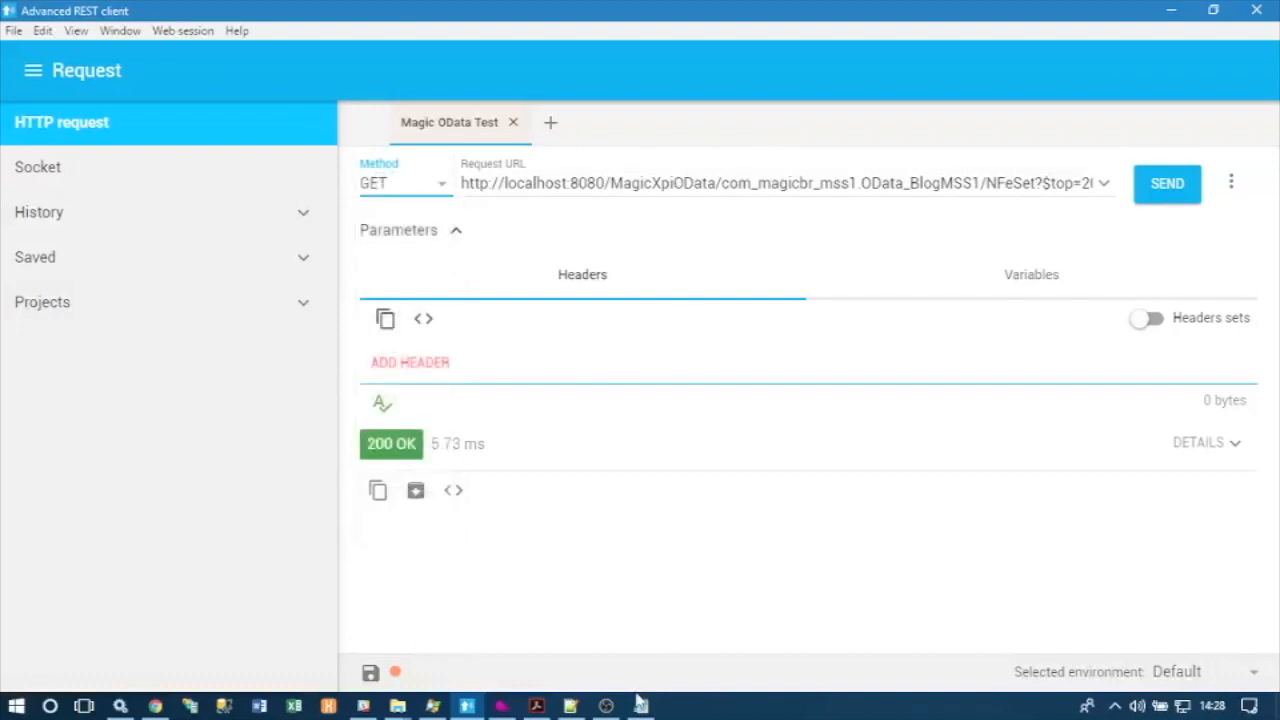
Switch to Magic xpi Studio, cancel the Settings dialog and check which endpoint and Method argument the OData trigger uses
click(501, 706)
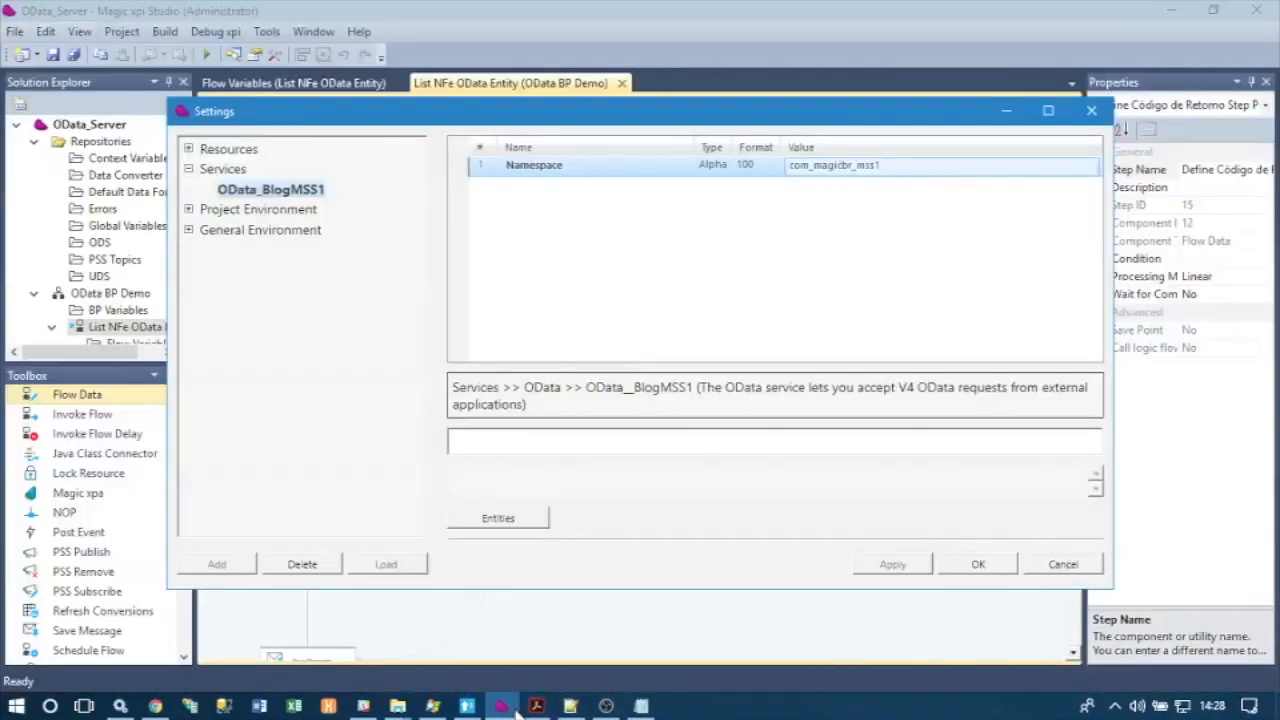
click(1085, 570)
double_click(757, 119)
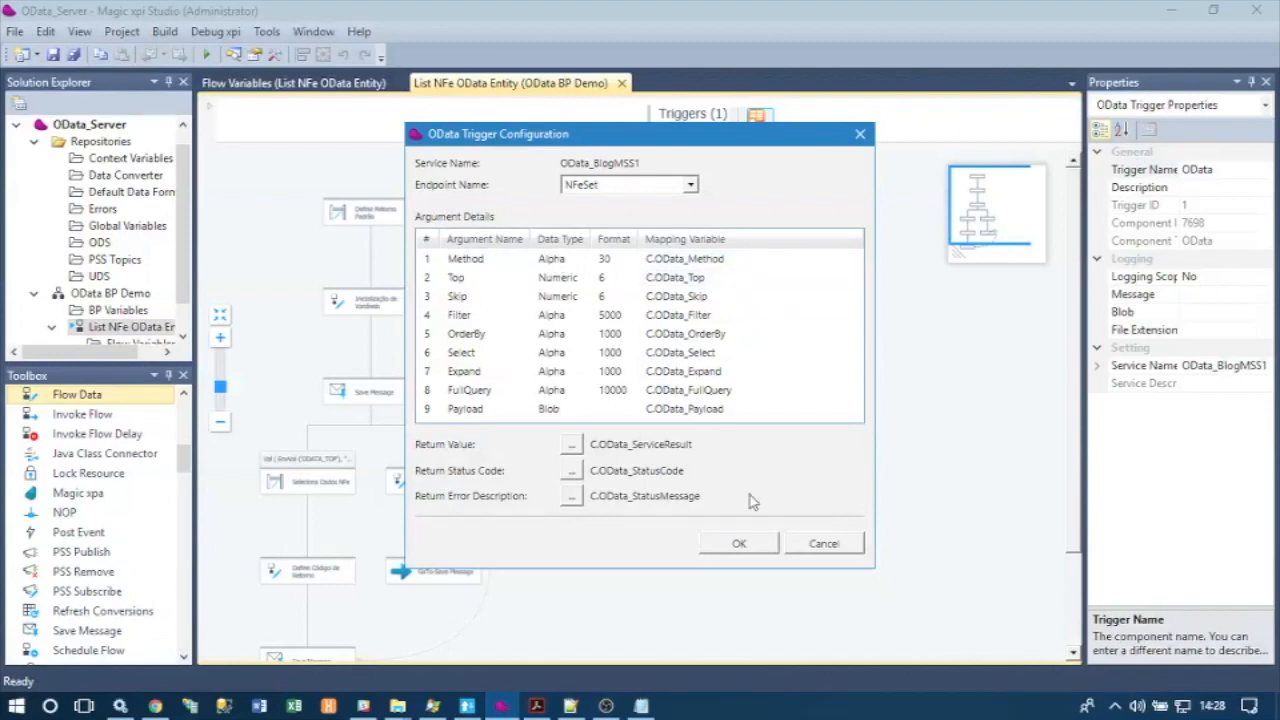
click(824, 544)
key(alt+Tab)
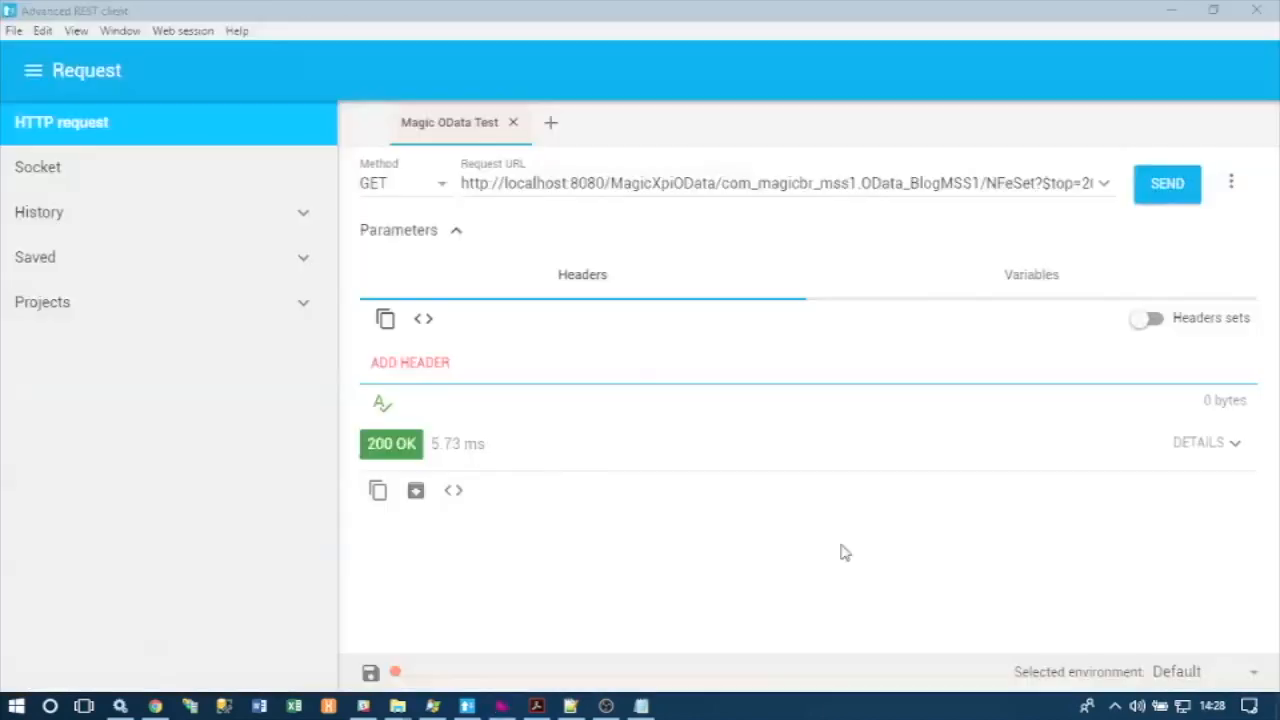
Check the $top option ending the request URL in Advanced REST client and the MgxpiServer.exe process in Process Explorer
click(740, 183)
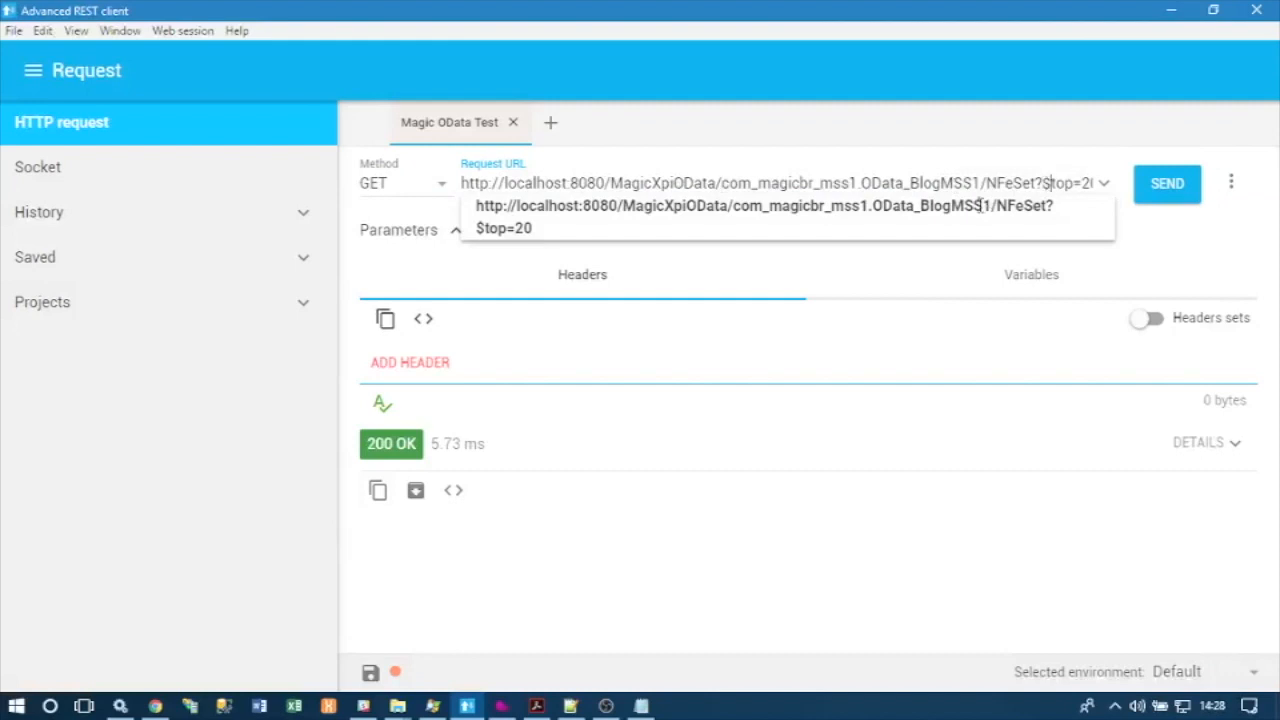
key(End)
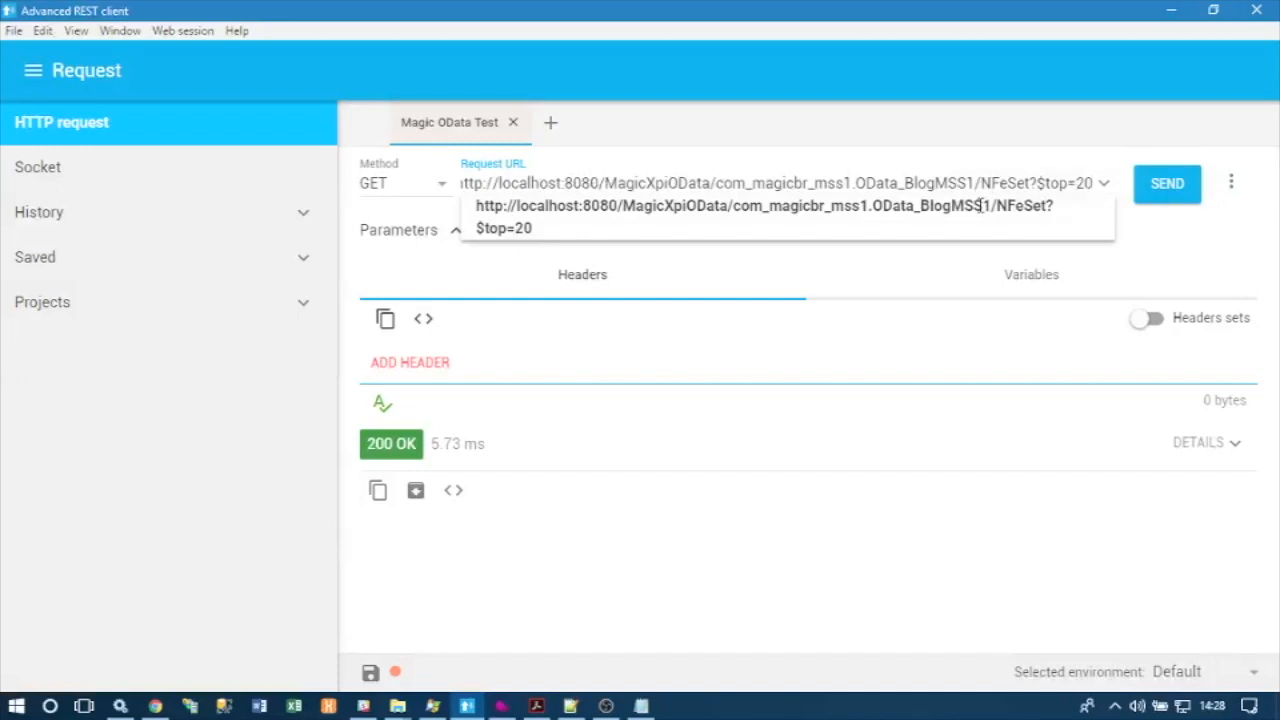
click(951, 140)
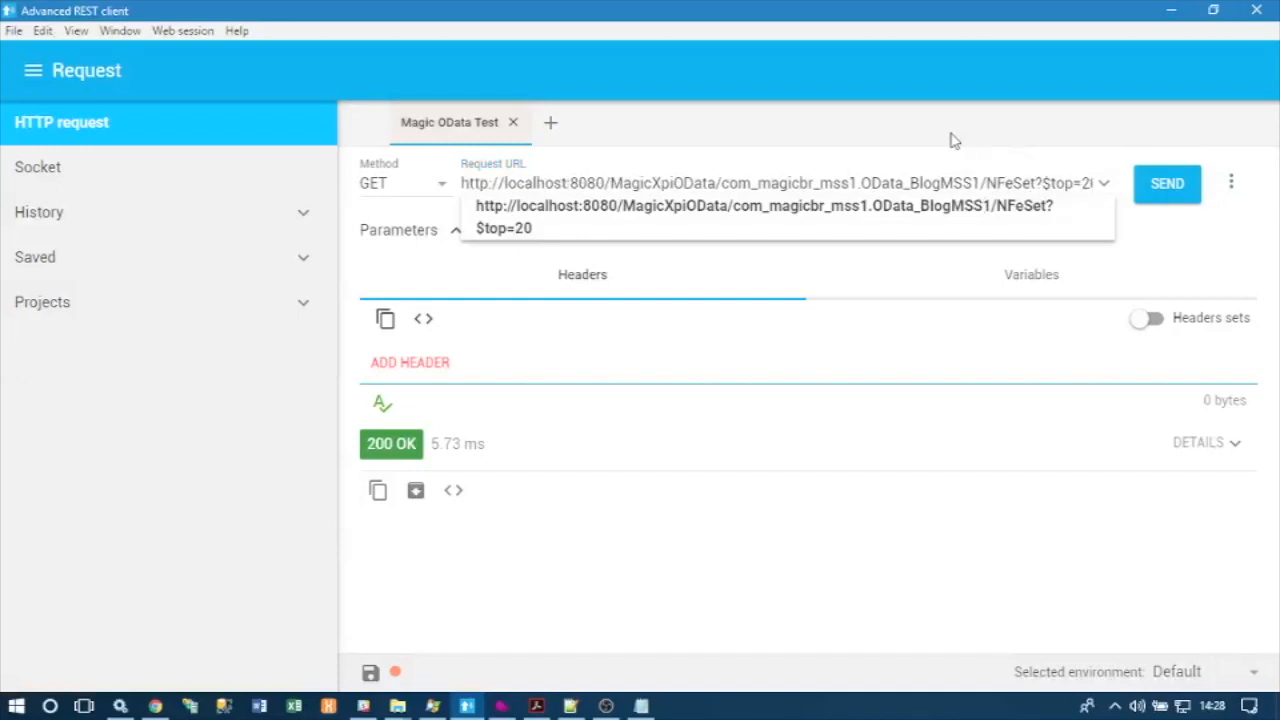
click(1015, 183)
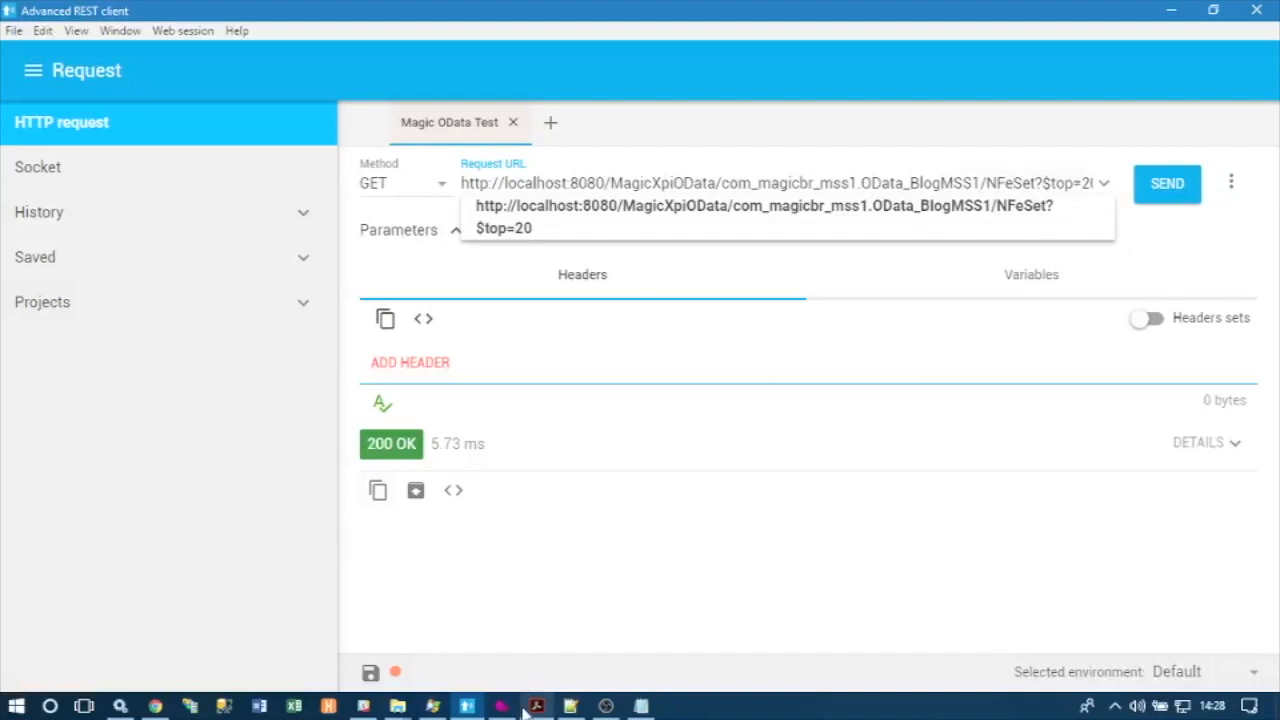
click(433, 706)
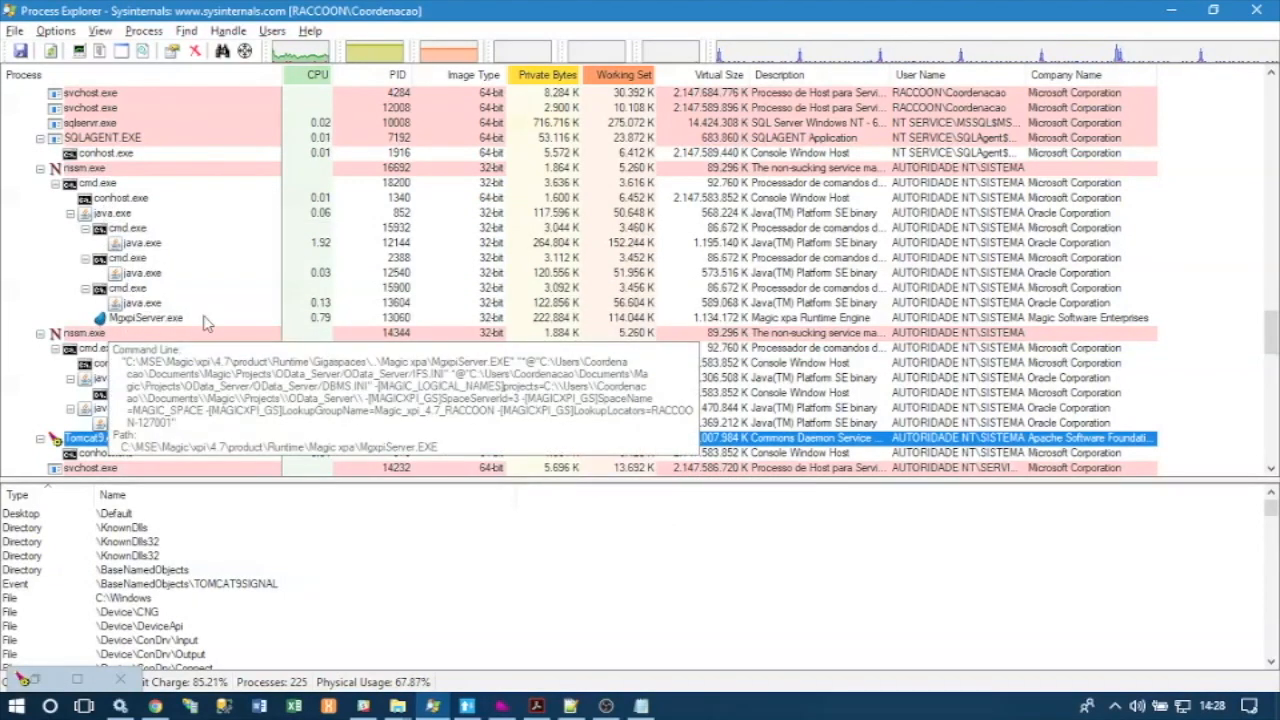
Compare the OData trigger's argument-to-variable mapping in Magic xpi Studio with the request URL in Advanced REST client
click(501, 706)
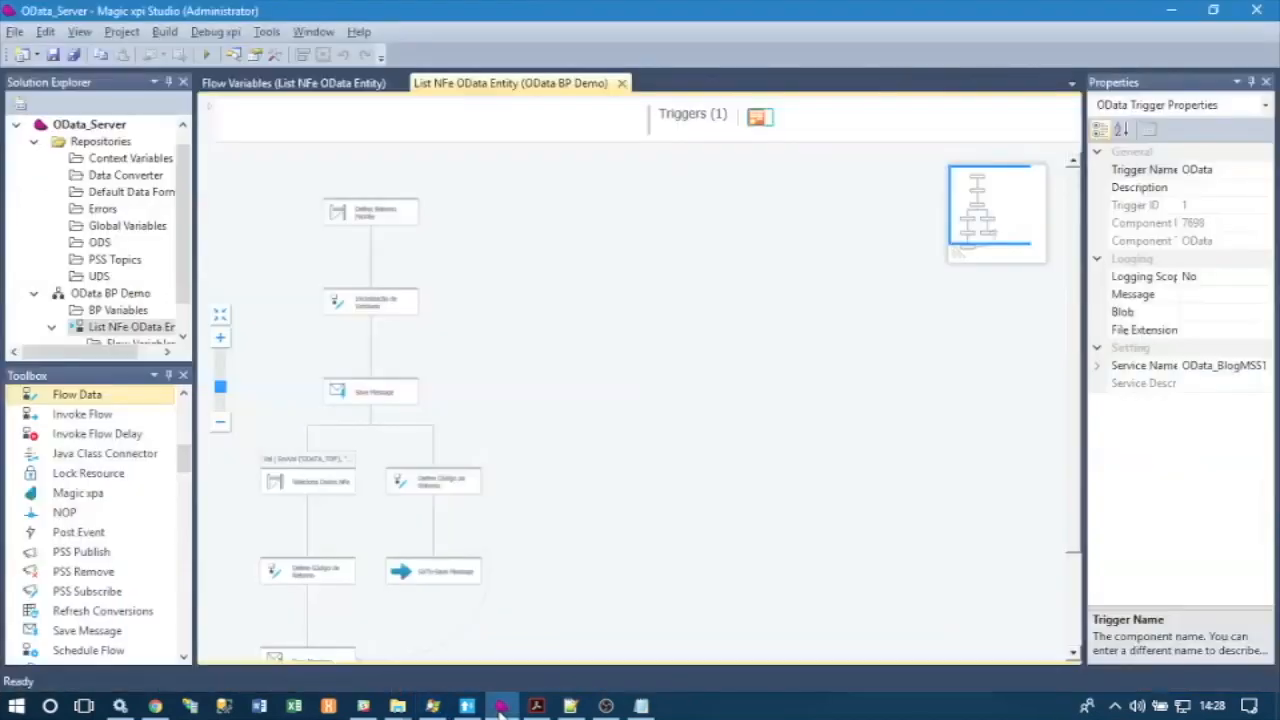
double_click(760, 122)
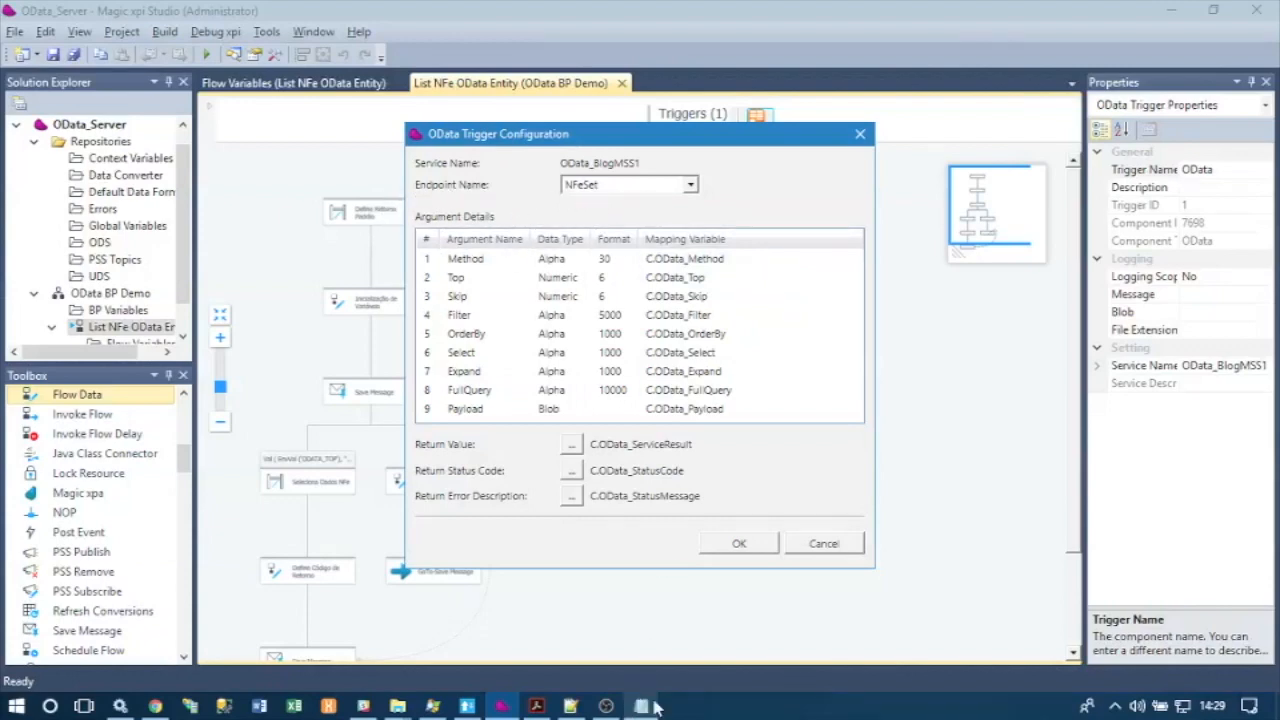
click(470, 708)
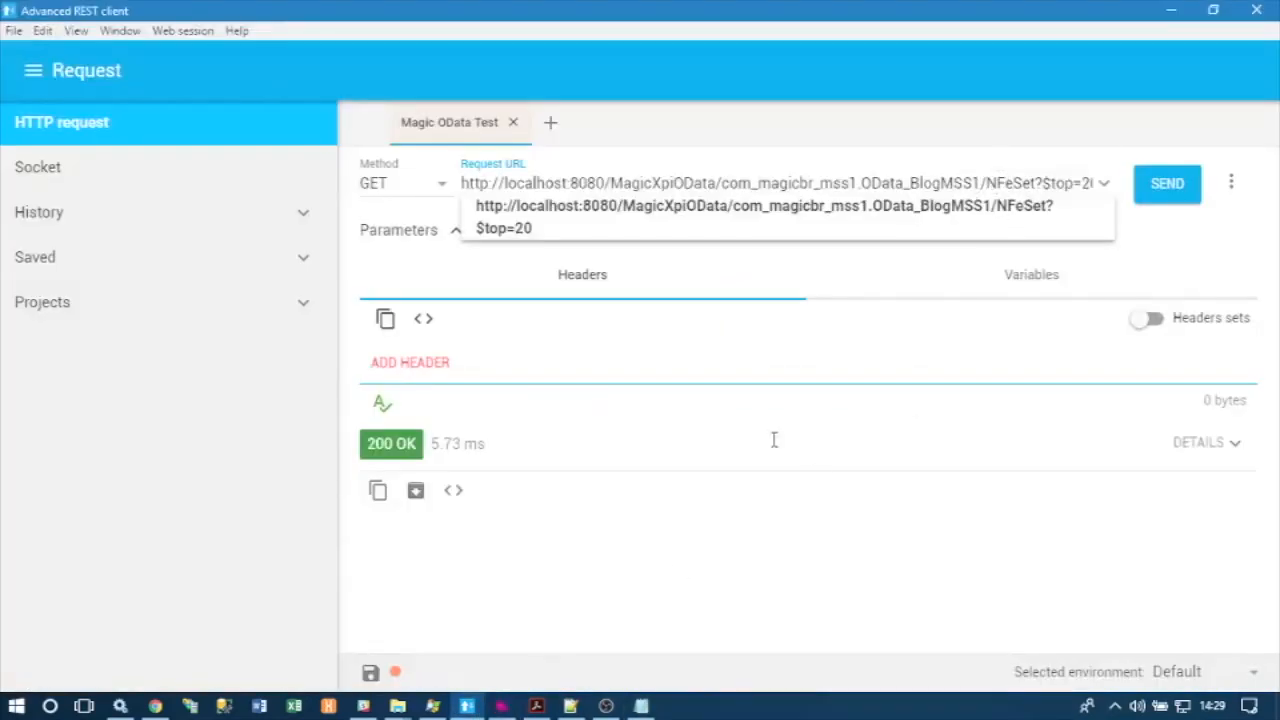
key(alt+Tab)
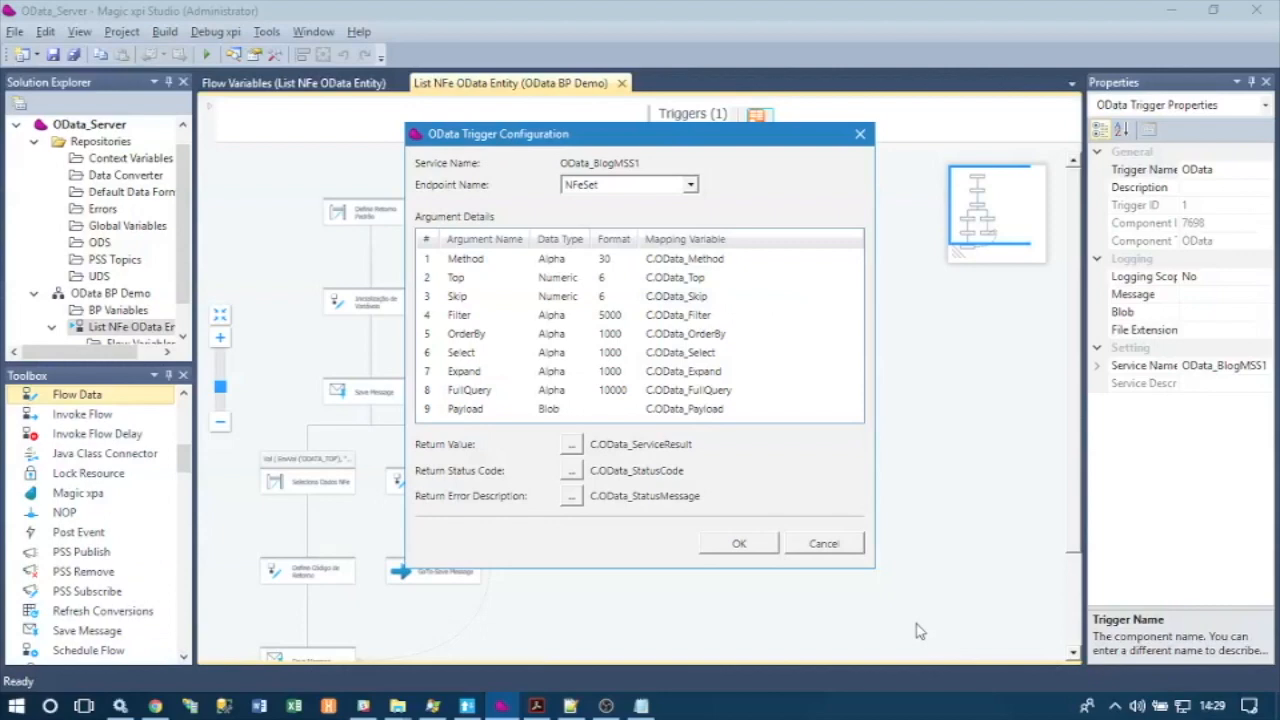
click(846, 541)
Walk through the first three steps of the List NFe OData Entity flow, down to the first Save Message step
click(388, 219)
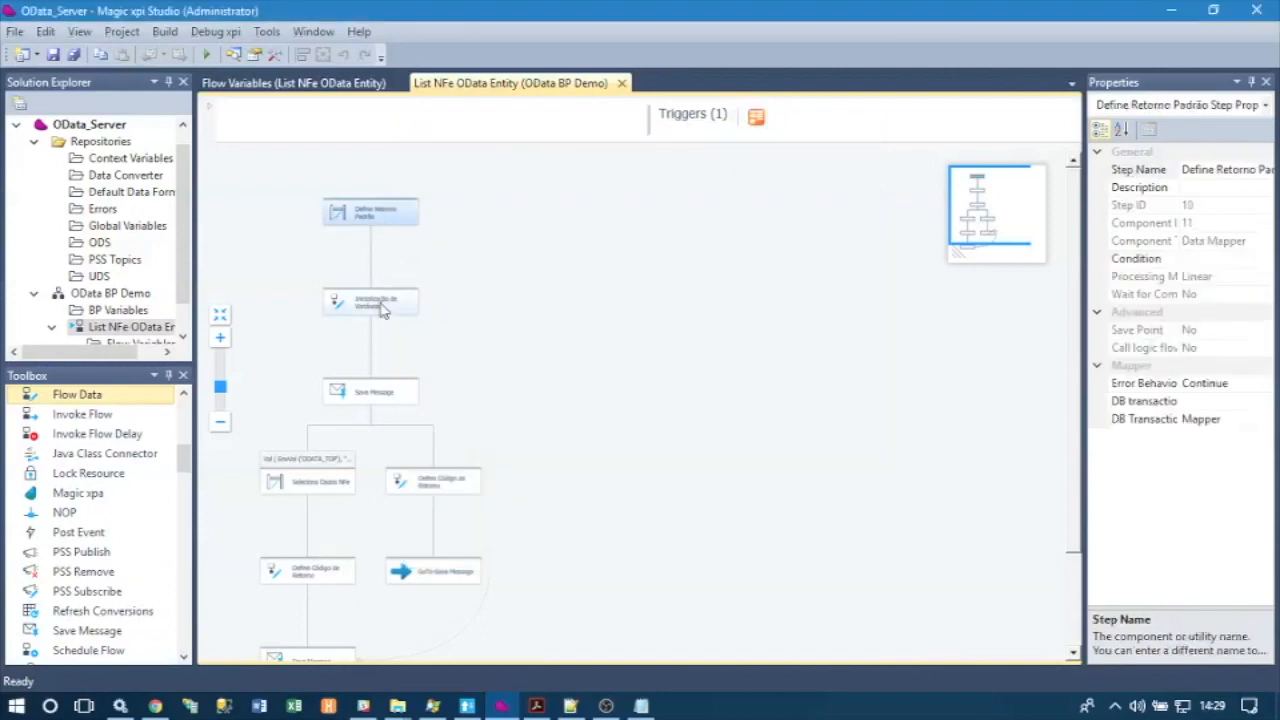
click(378, 306)
click(377, 392)
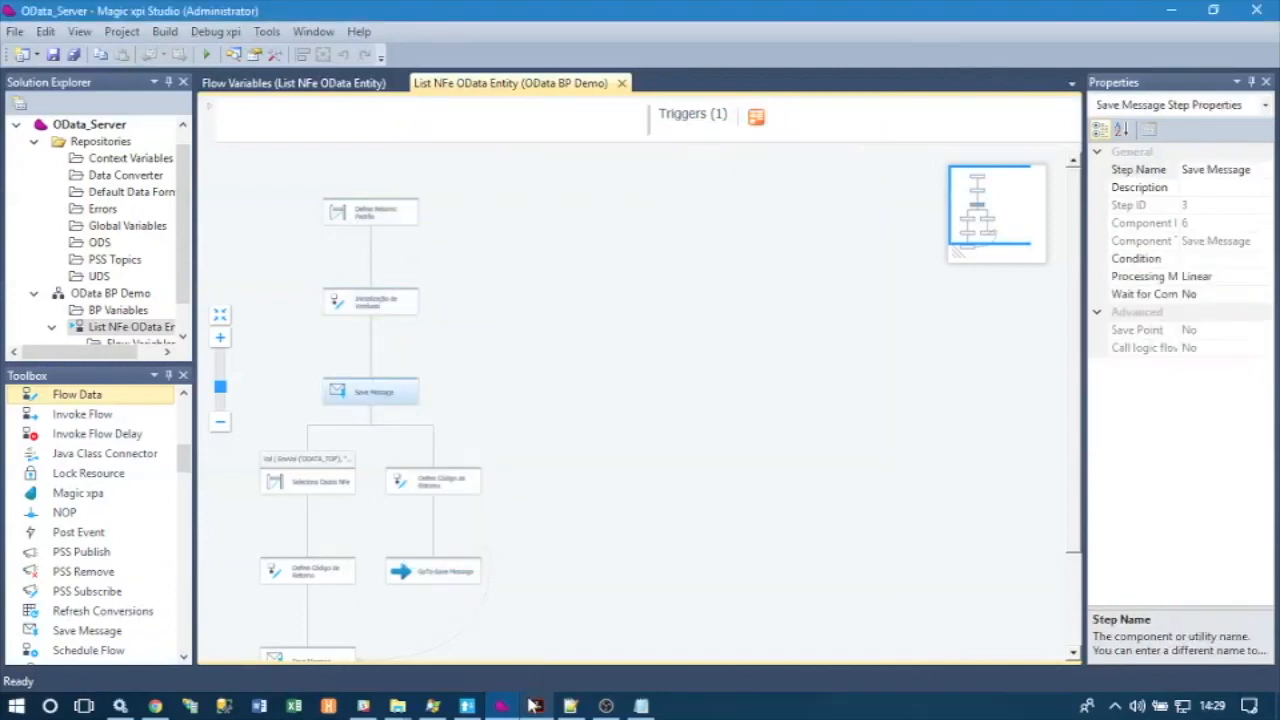
Send the GET request from Advanced REST client and refresh the OData_Server activity log in Magic Monitor
click(467, 706)
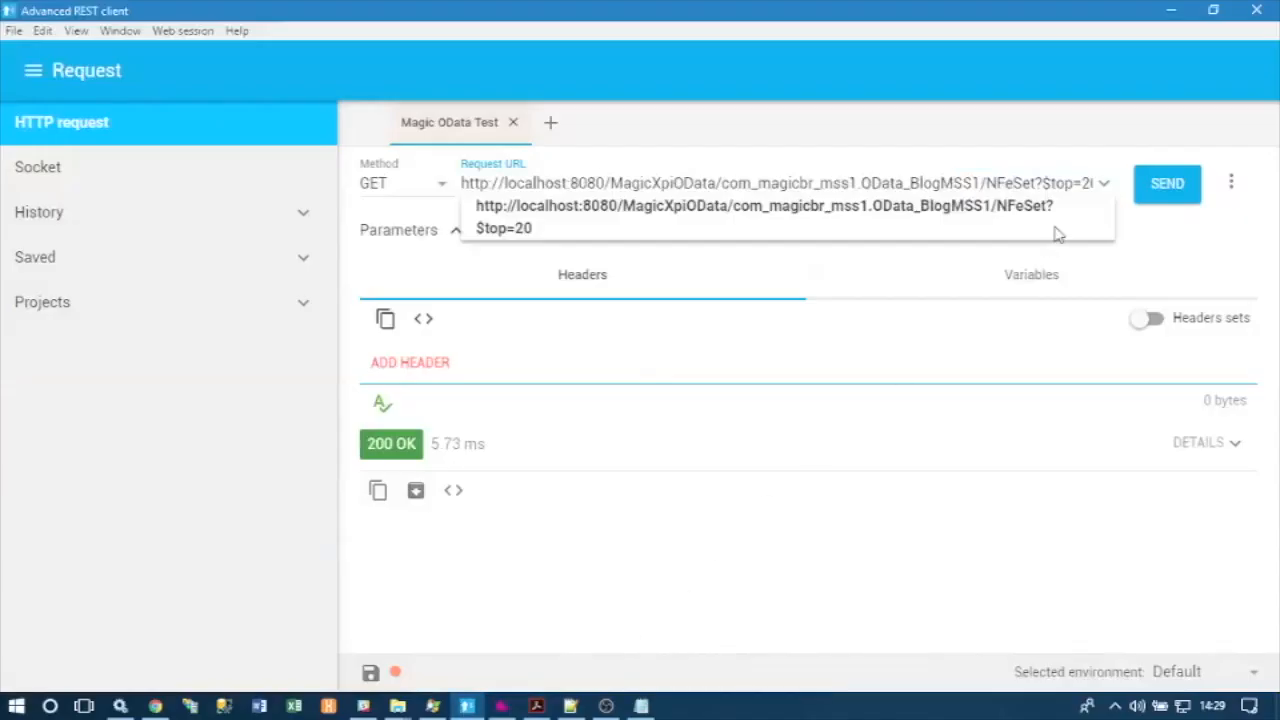
click(1167, 185)
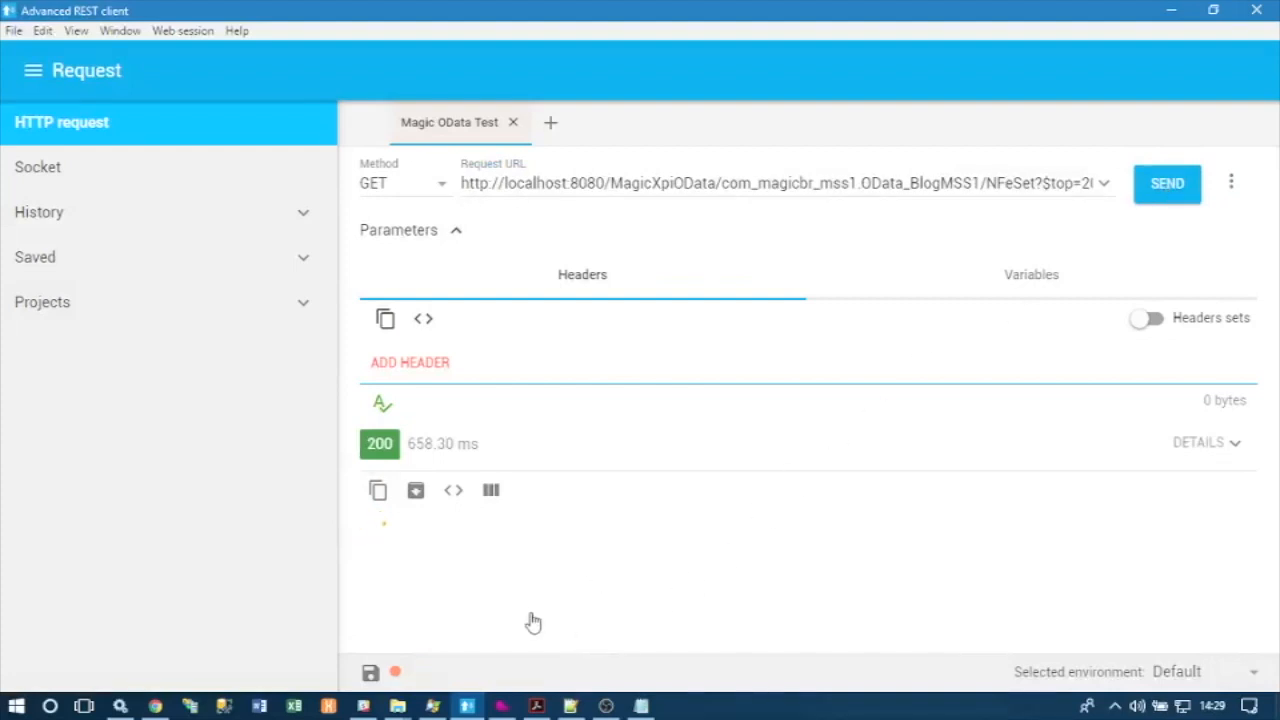
click(155, 706)
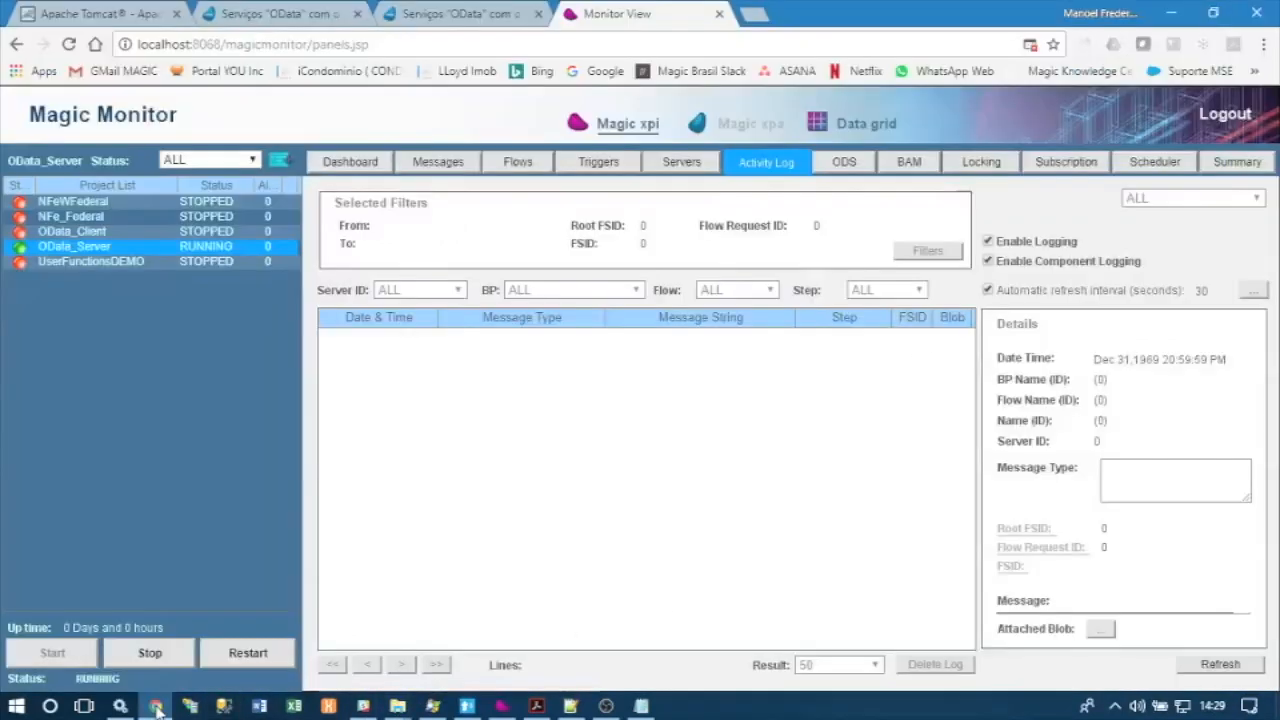
click(1233, 668)
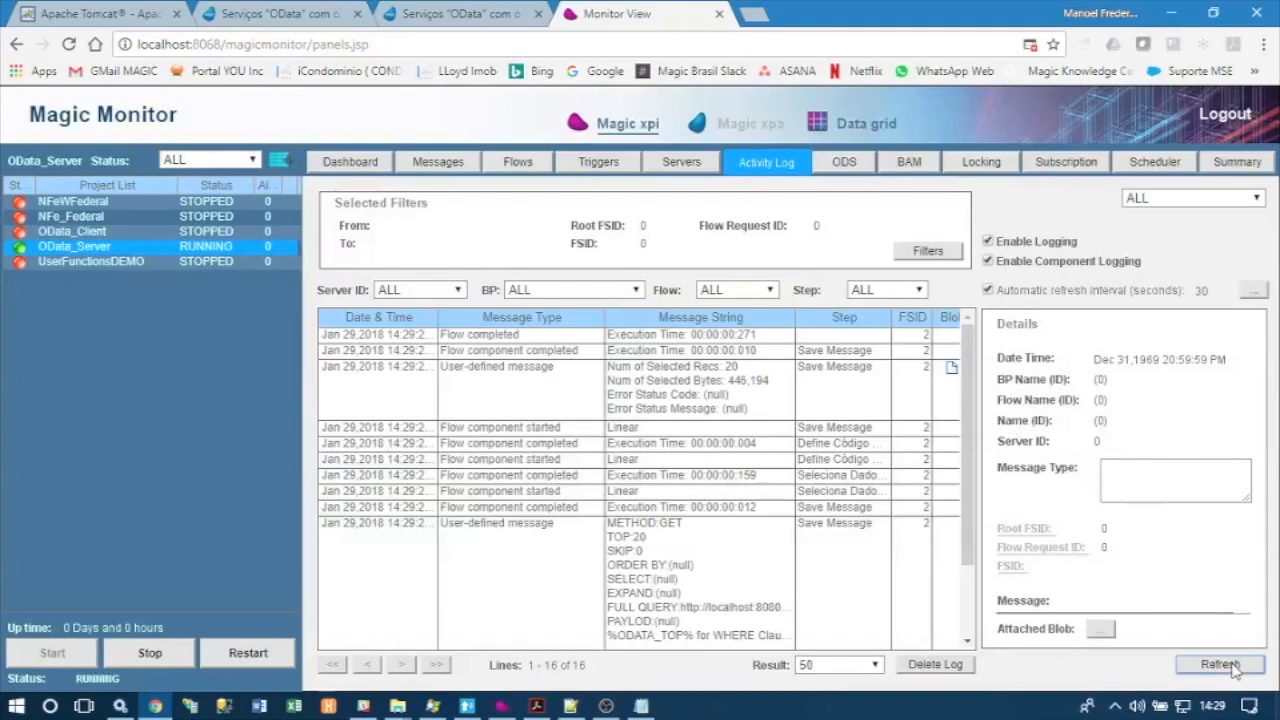
Examine the logged request parameters in the user-defined message written by the flow's first Save Message step
click(700, 556)
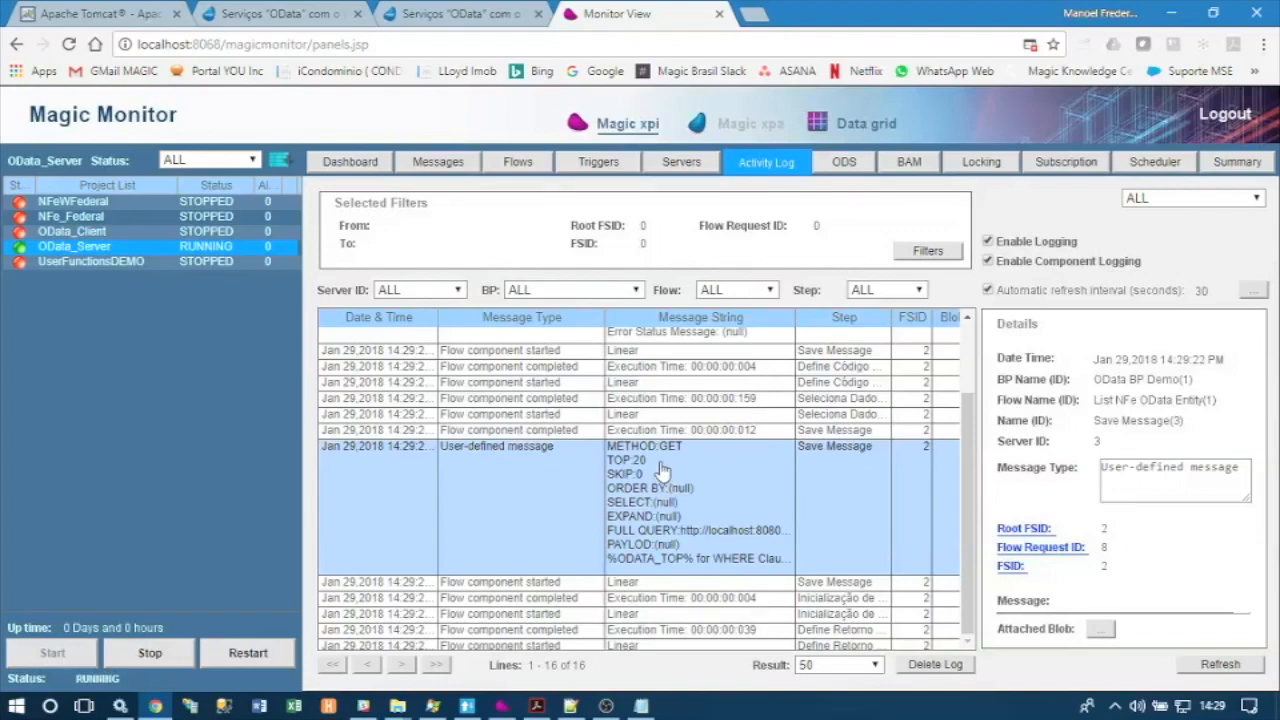
key(F11)
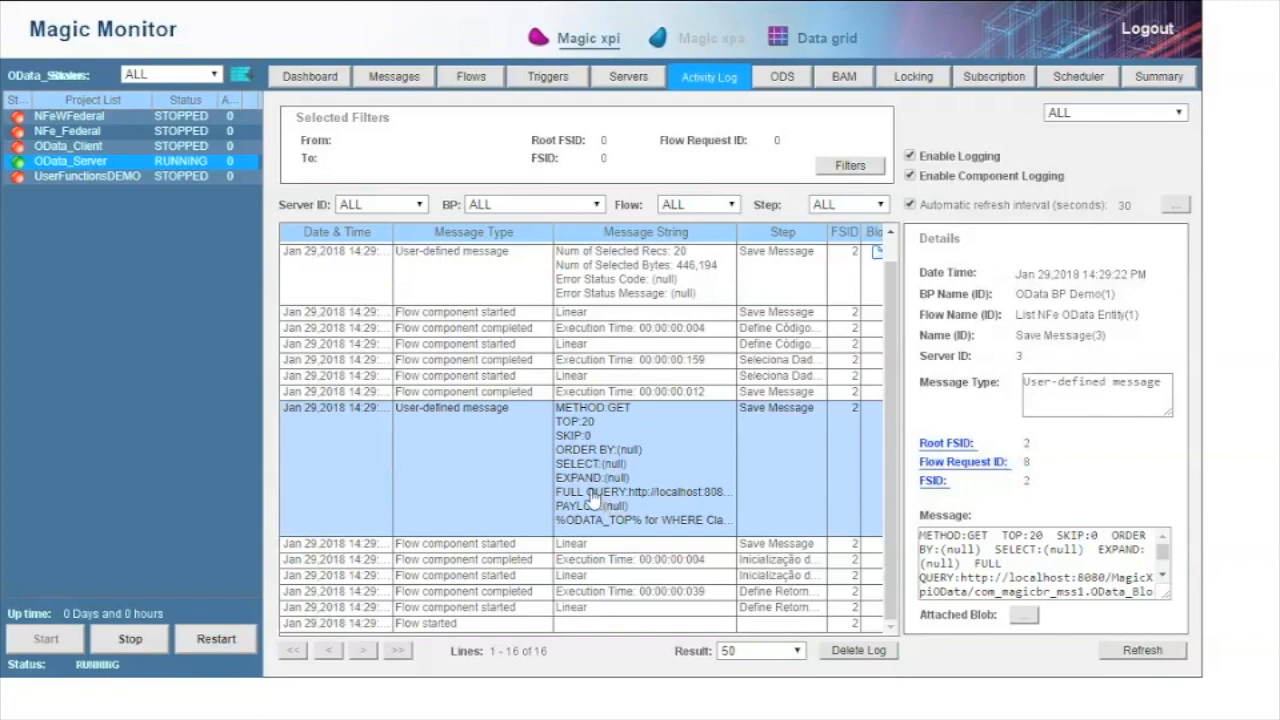
scroll(1158, 585, down, 1)
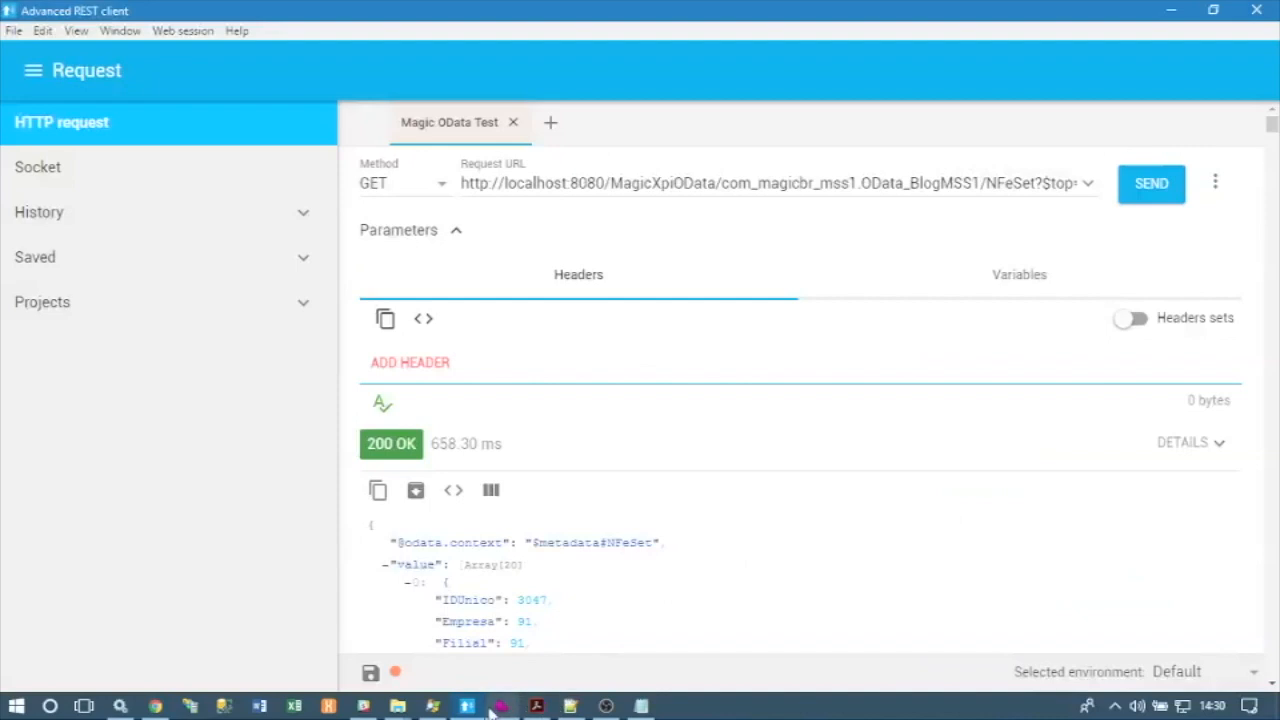
Inspect the condition expression of the Seleciona Dados NFe step in Magic xpi Studio and leave it without saving
click(502, 706)
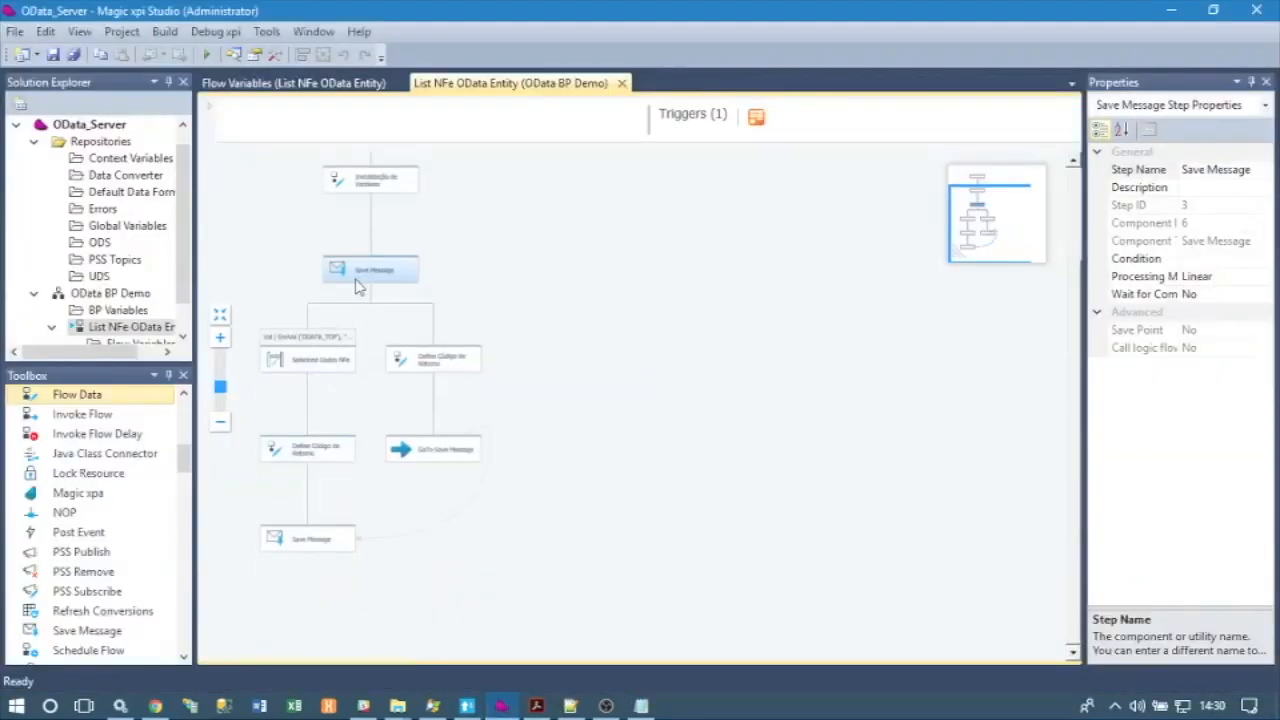
click(318, 362)
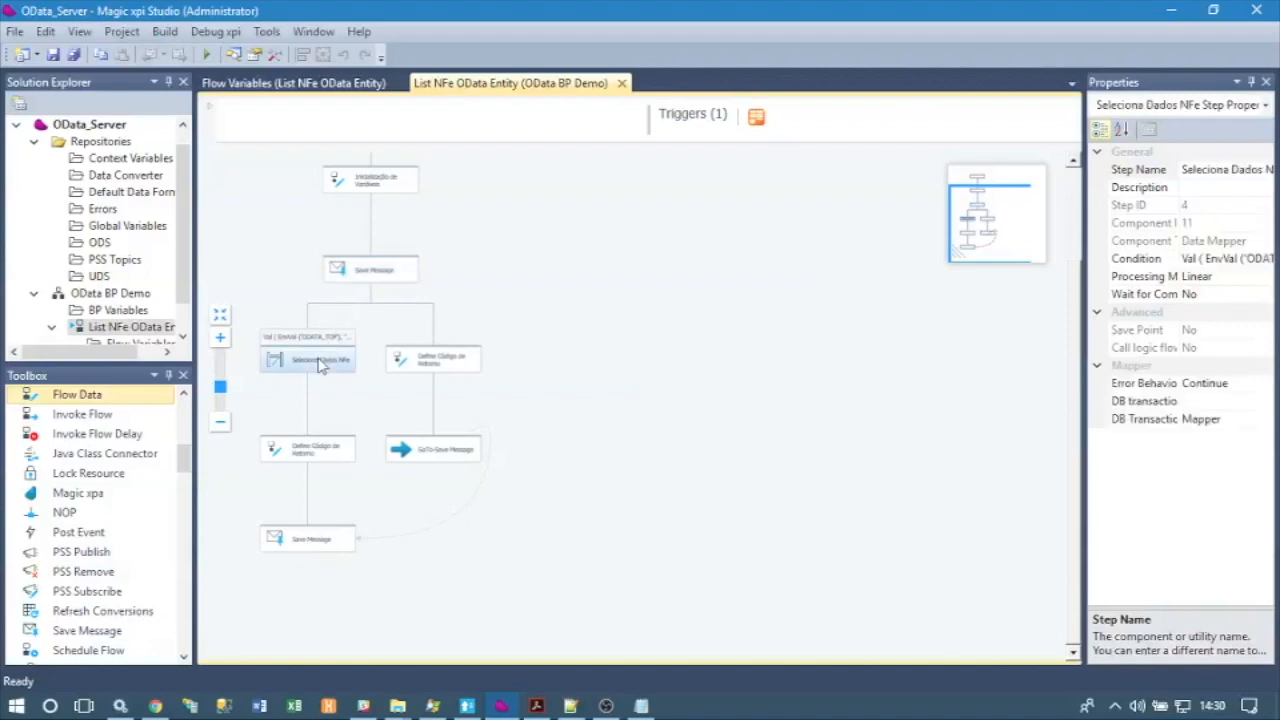
right_click(320, 365)
click(400, 236)
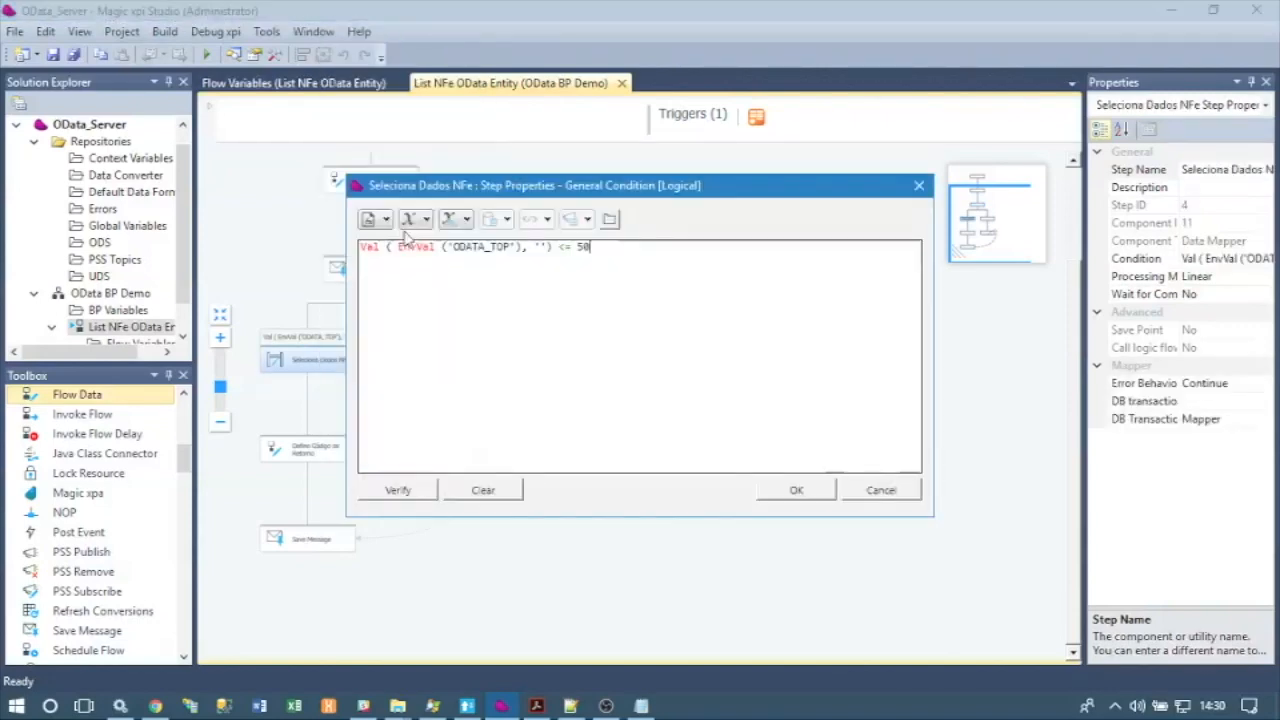
click(884, 488)
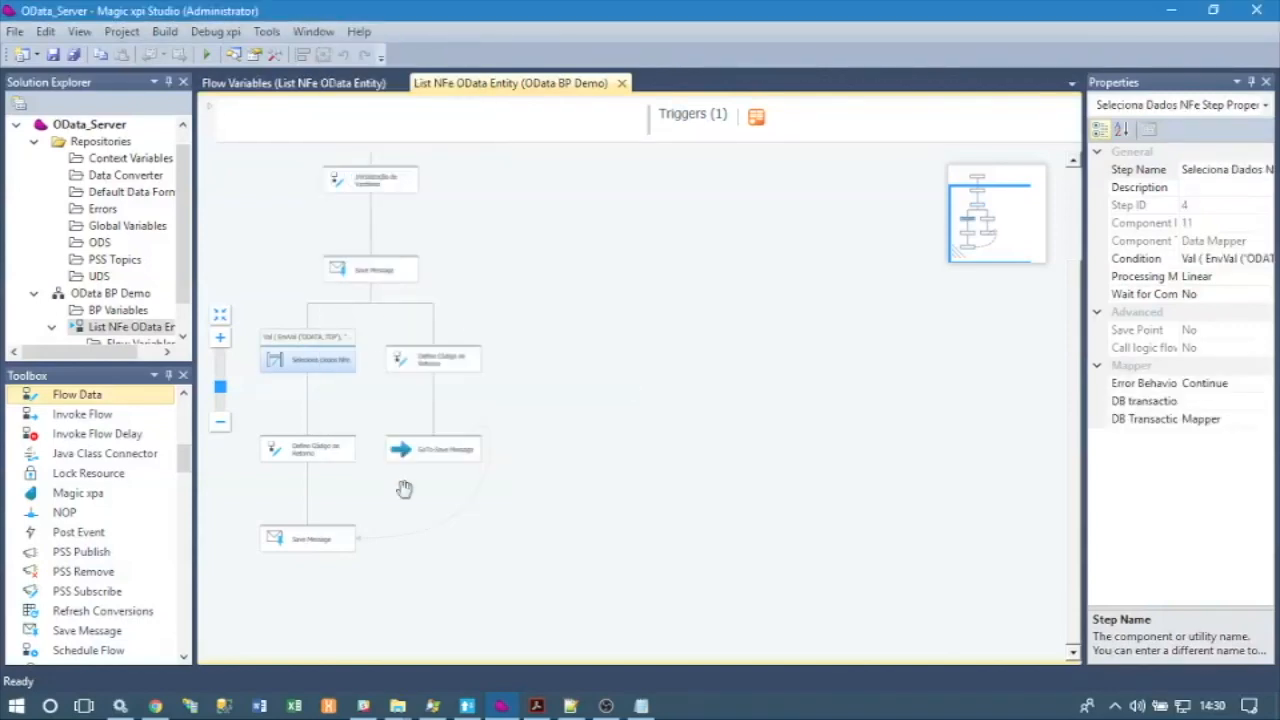
Browse the returned NFeSet JSON in Advanced REST client, toggling the value array and collapsing its first record
click(466, 707)
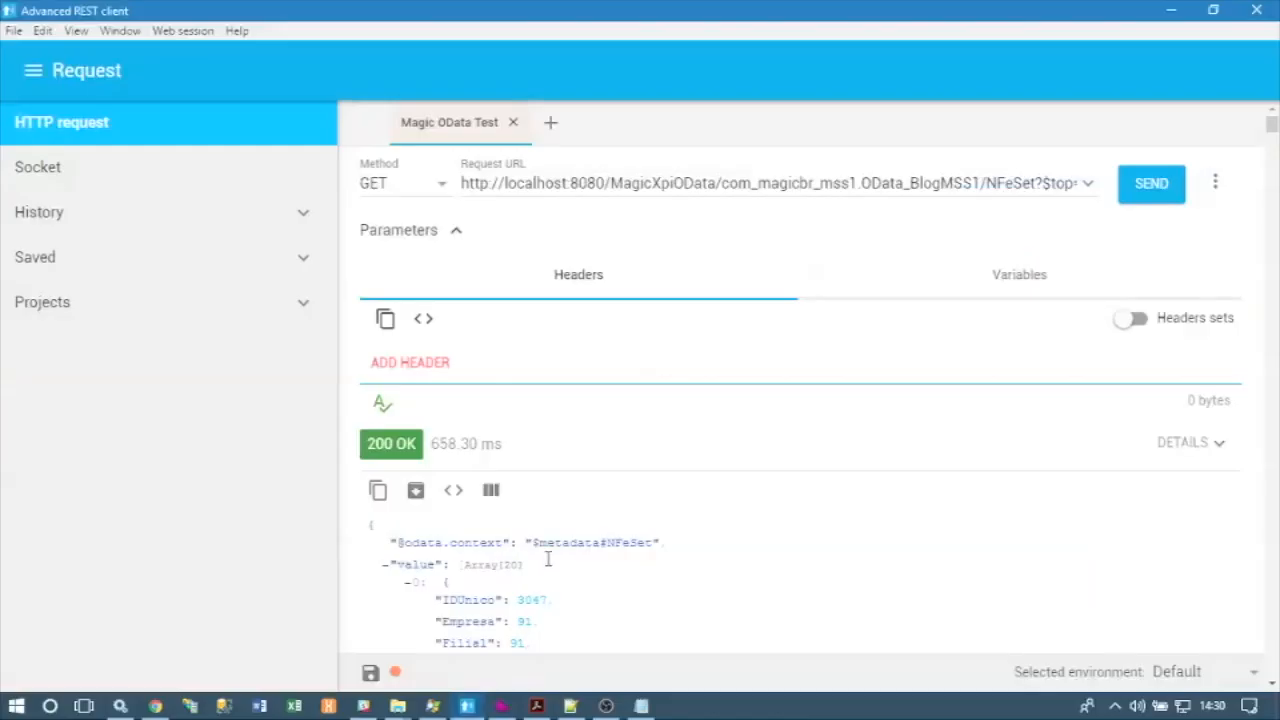
scroll(684, 538, down, 5)
scroll(684, 538, up, 2)
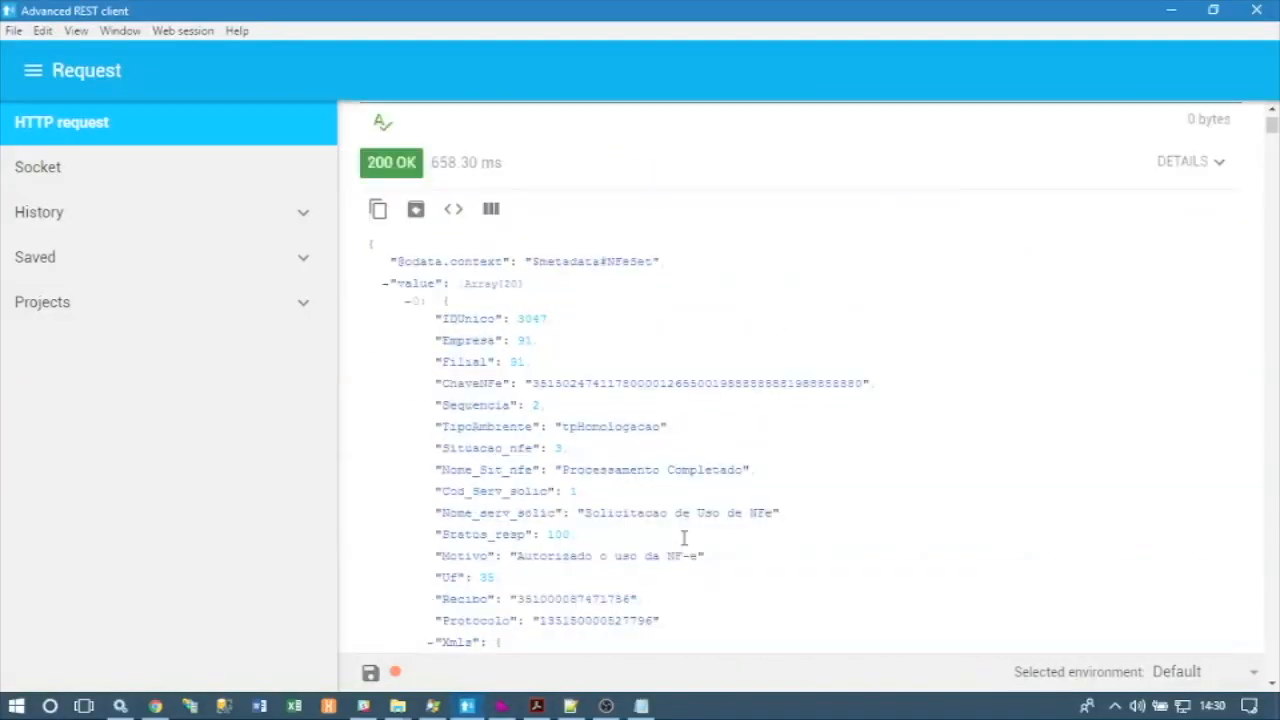
click(386, 285)
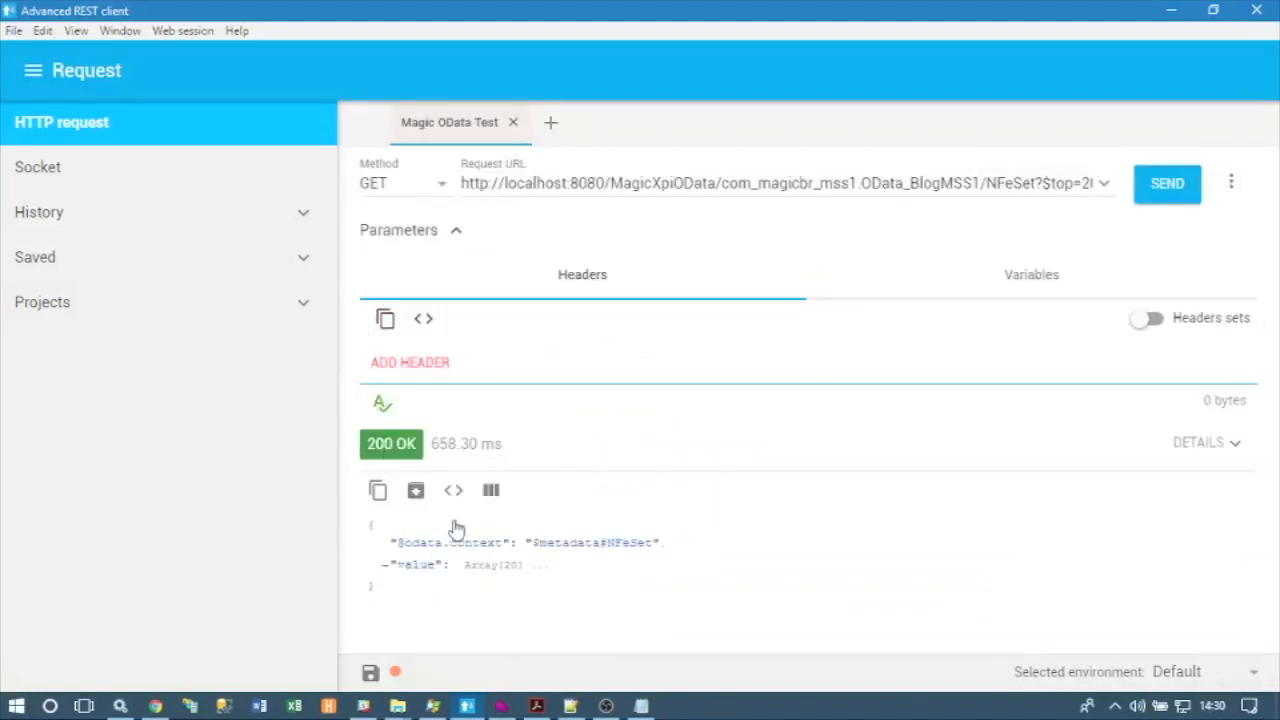
click(453, 492)
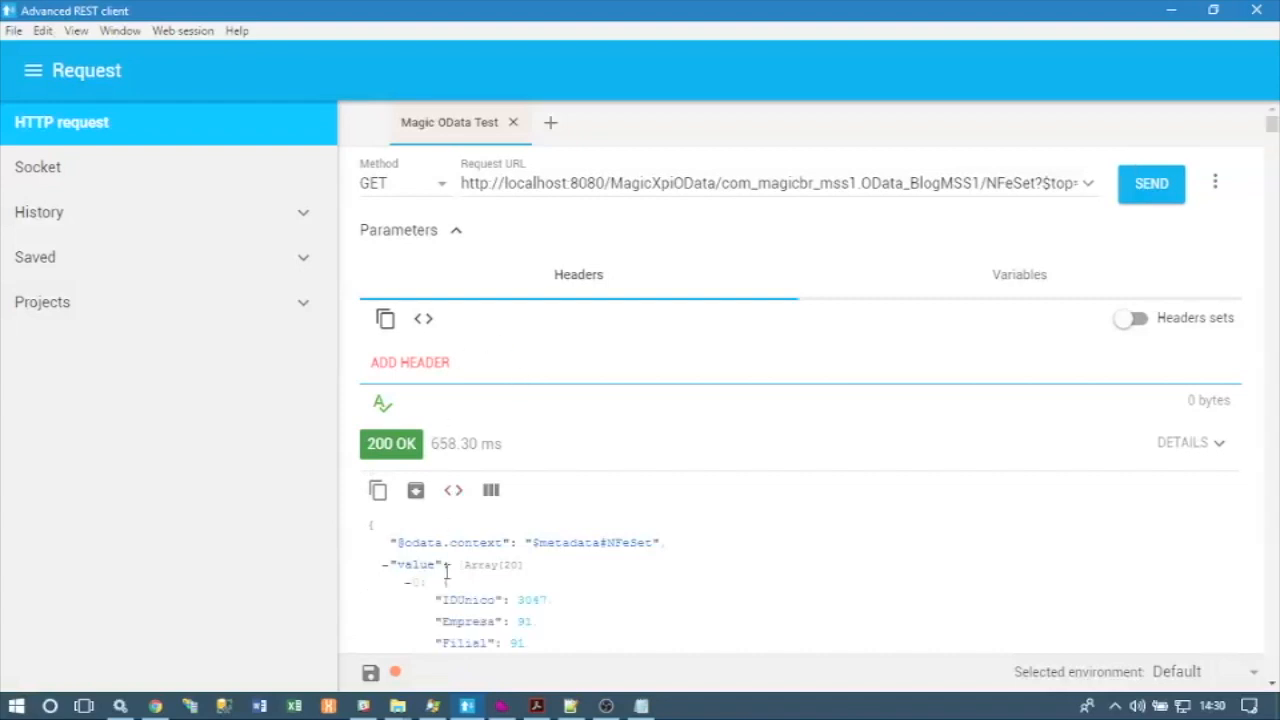
scroll(473, 563, down, 2)
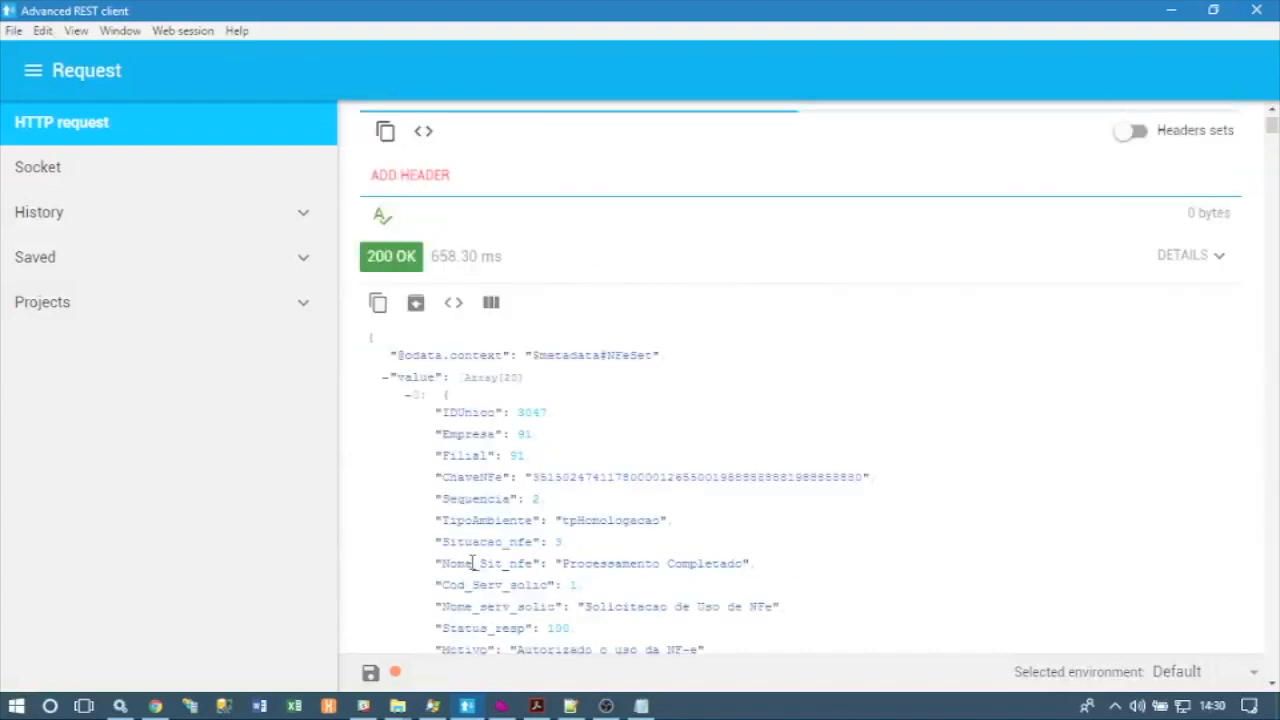
click(406, 397)
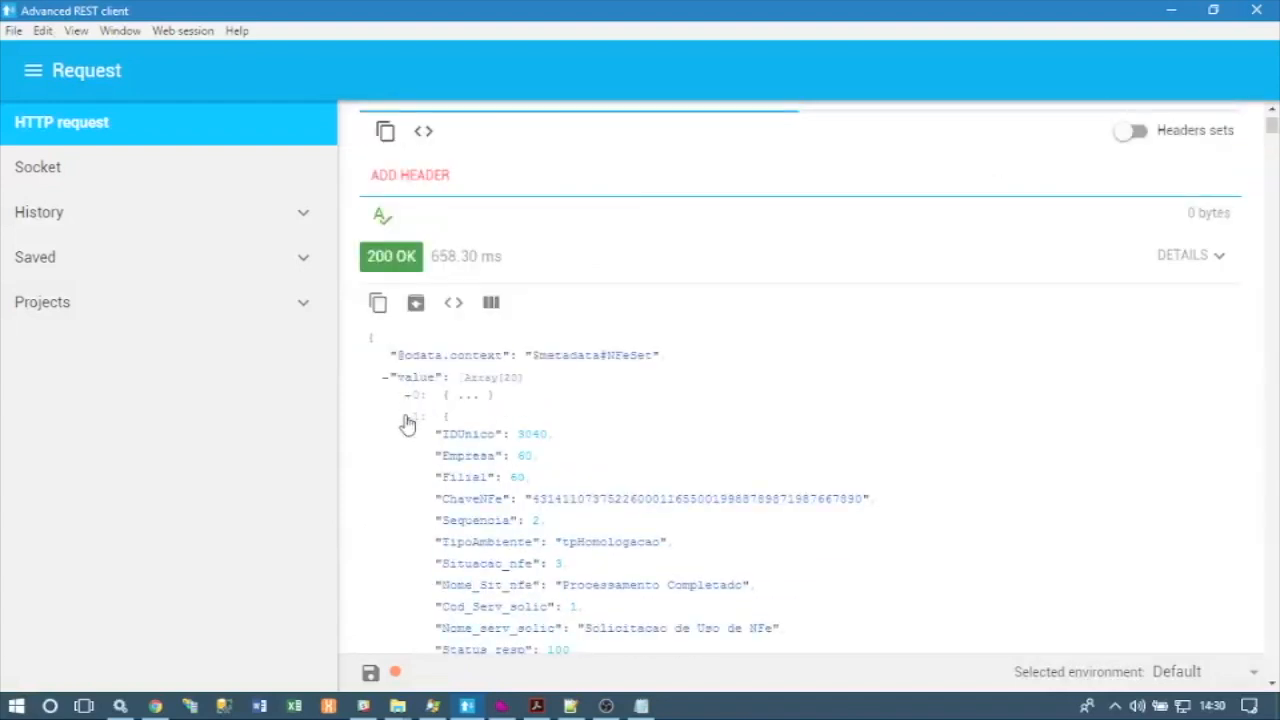
Collapse records 1 to 4 of the value array in the JSON response and look through the following record
click(406, 417)
click(407, 438)
click(406, 459)
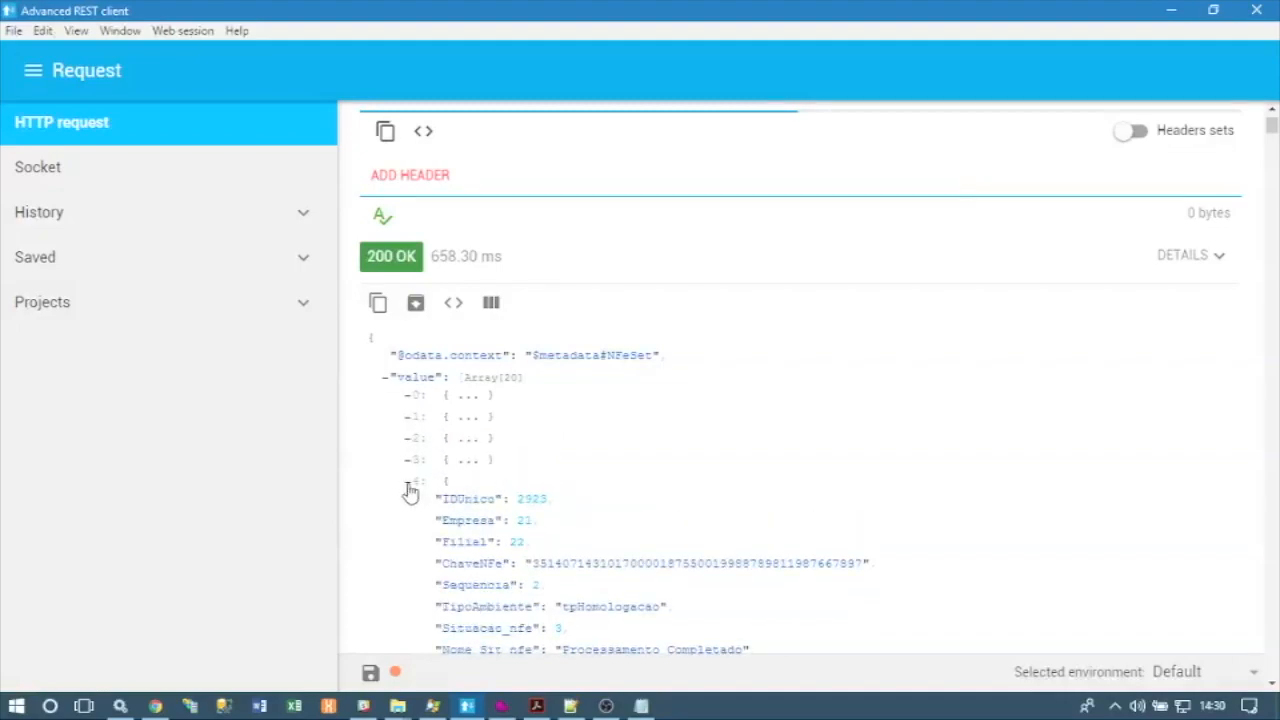
scroll(429, 566, down, 10)
scroll(429, 566, up, 15)
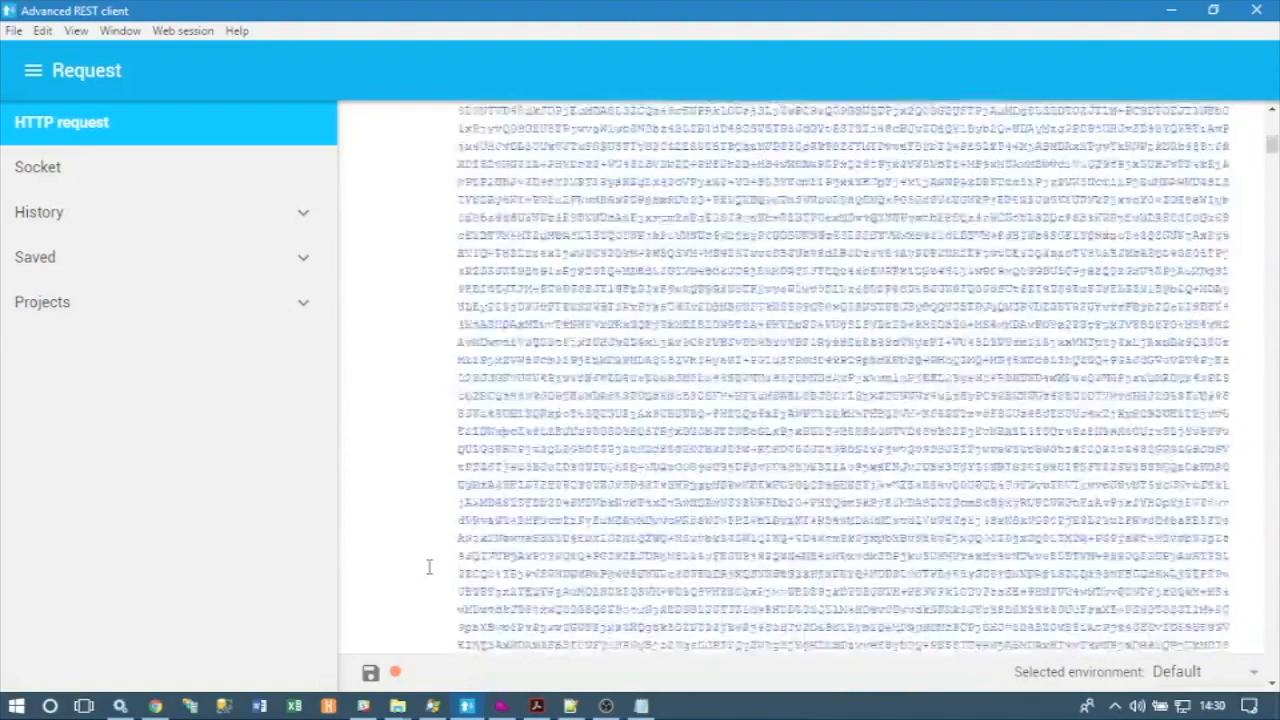
scroll(429, 566, down, 4)
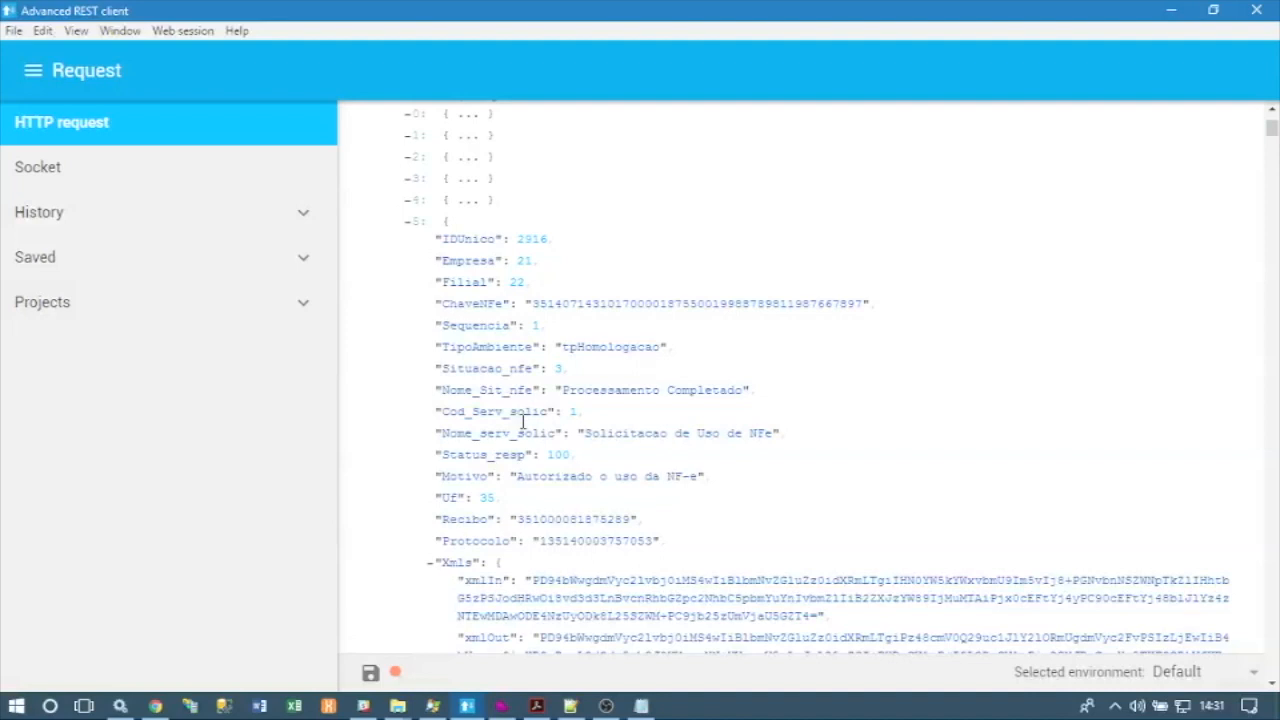
Change the $top parameter in the request URL to 0 and send the GET request
scroll(522, 421, up, 6)
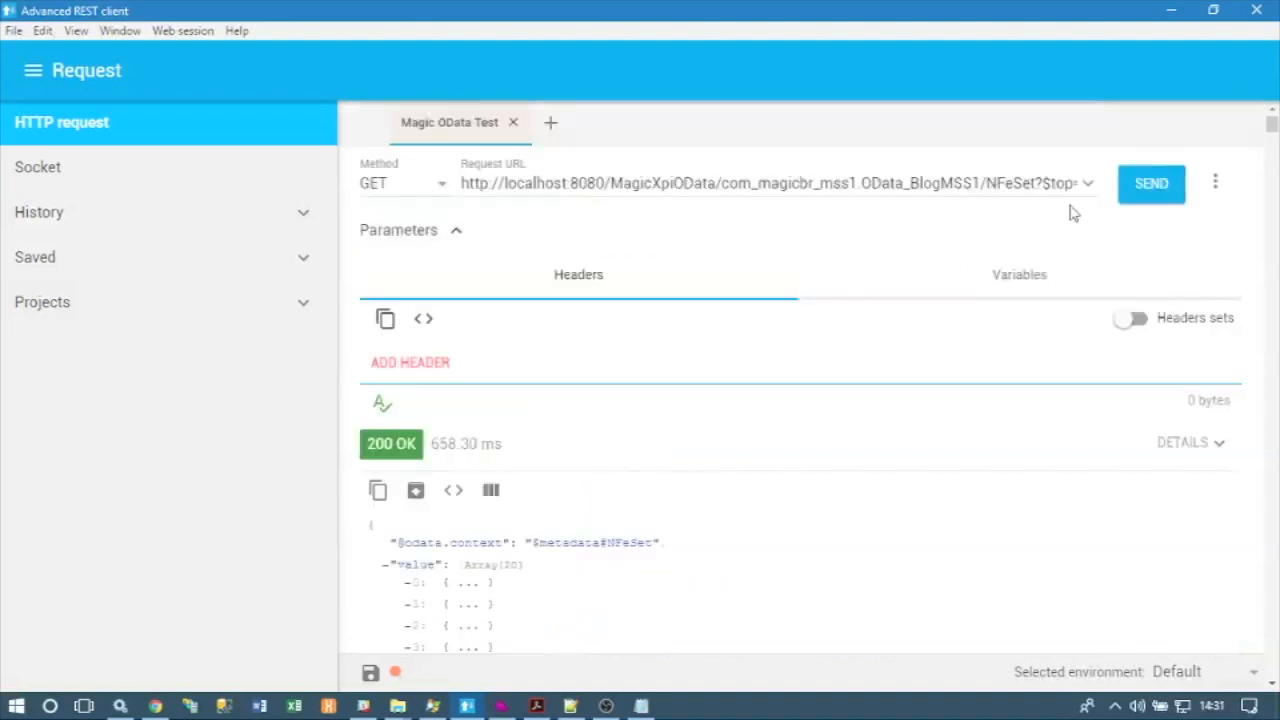
click(1052, 183)
key(End)
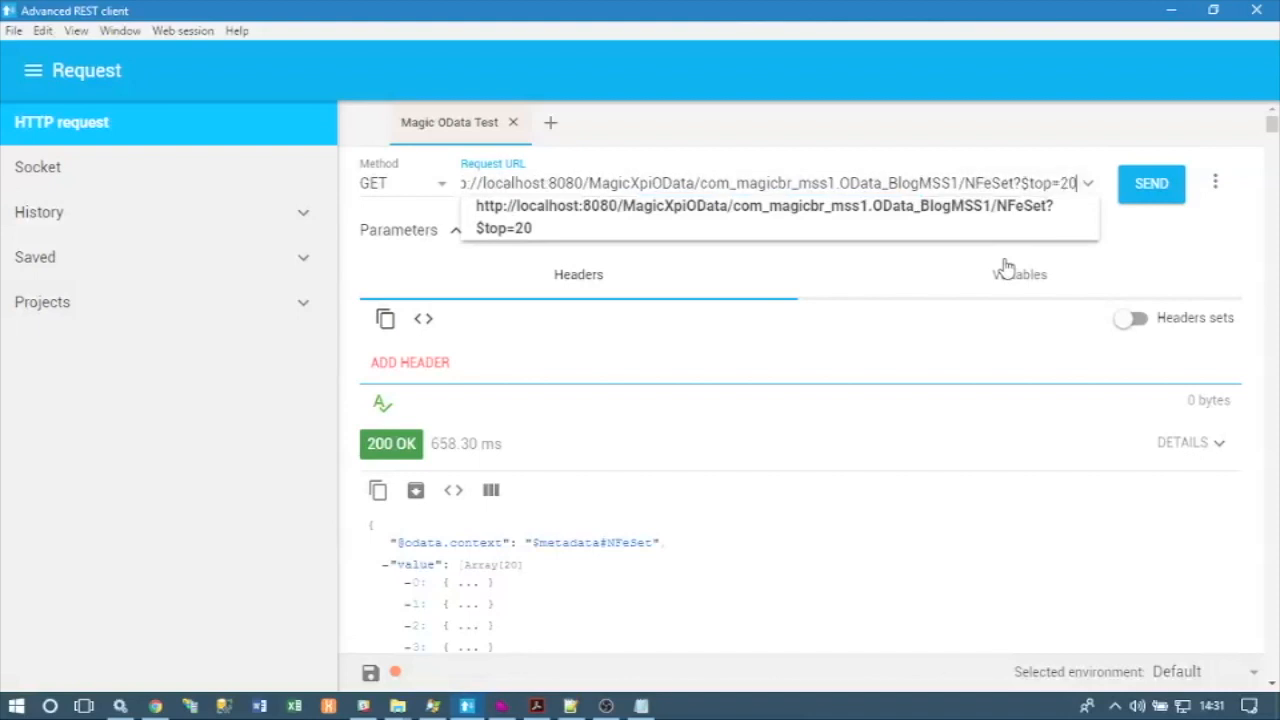
key(BackSpace)
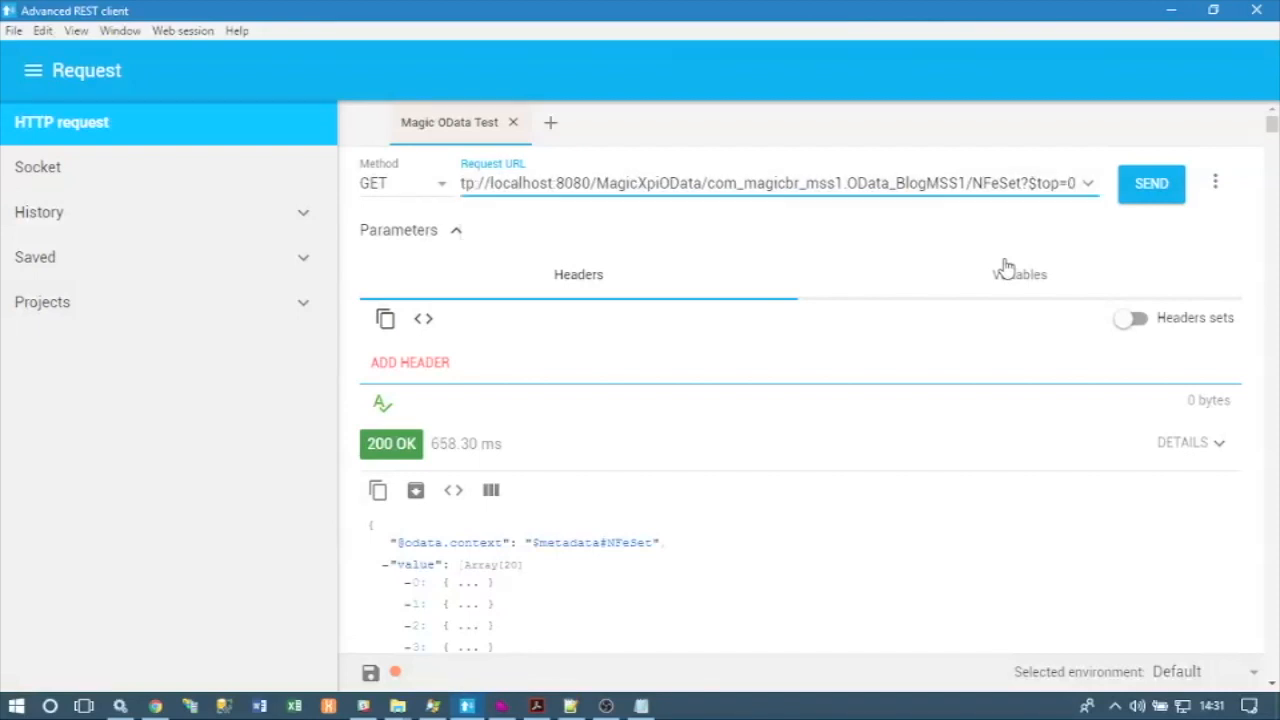
click(1150, 186)
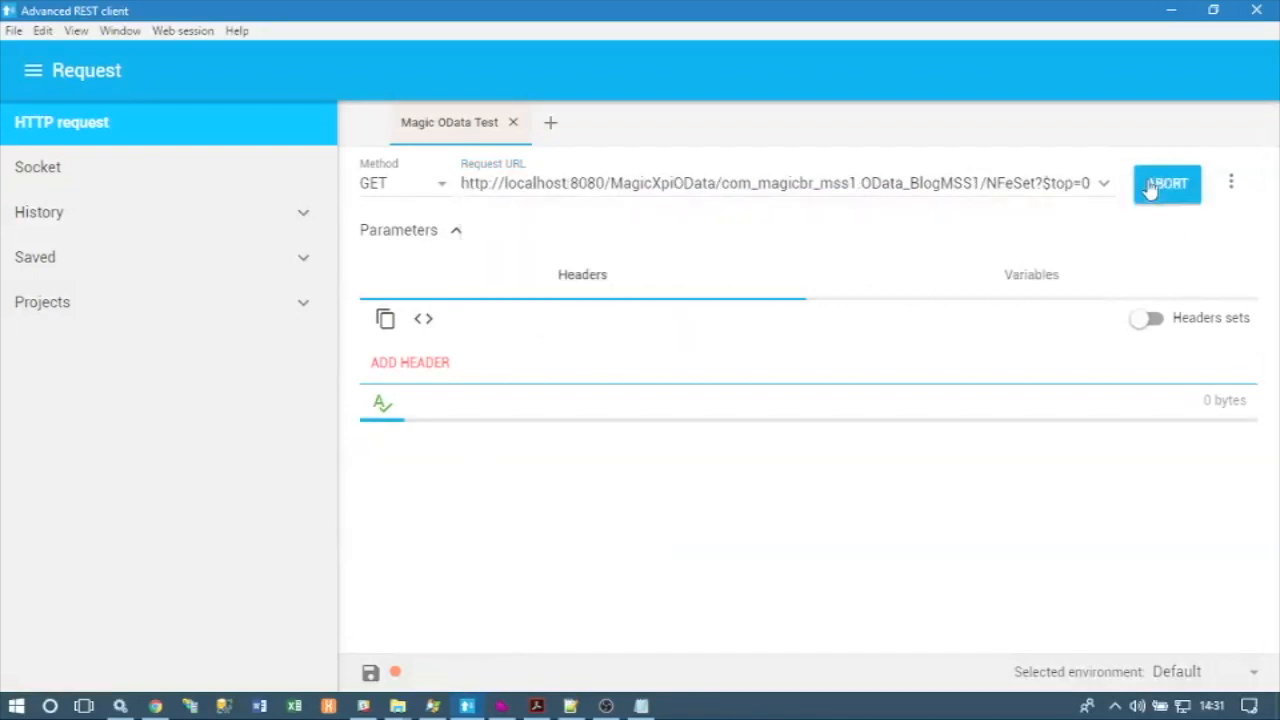
click(1036, 180)
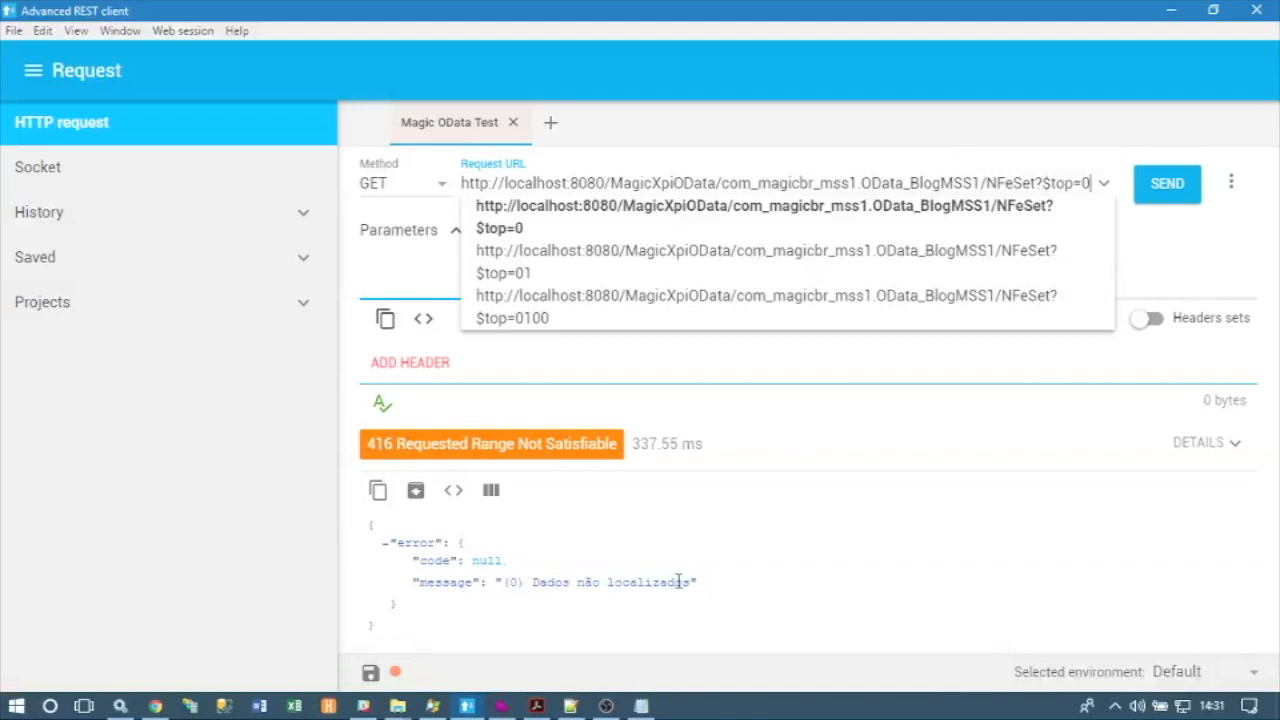
Switch to Magic xpi Studio, open the Seleciona Dados NFe mapper and inspect the XML_1 destination's default data format without changing it
click(501, 706)
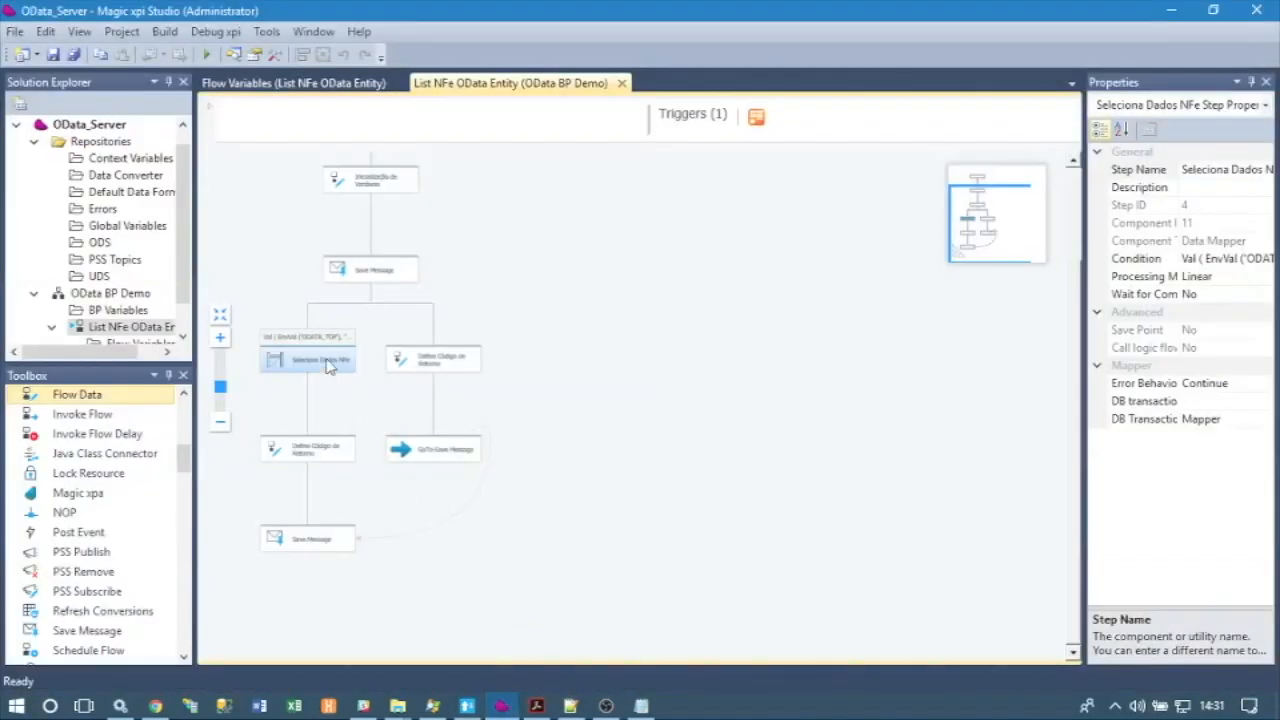
double_click(328, 366)
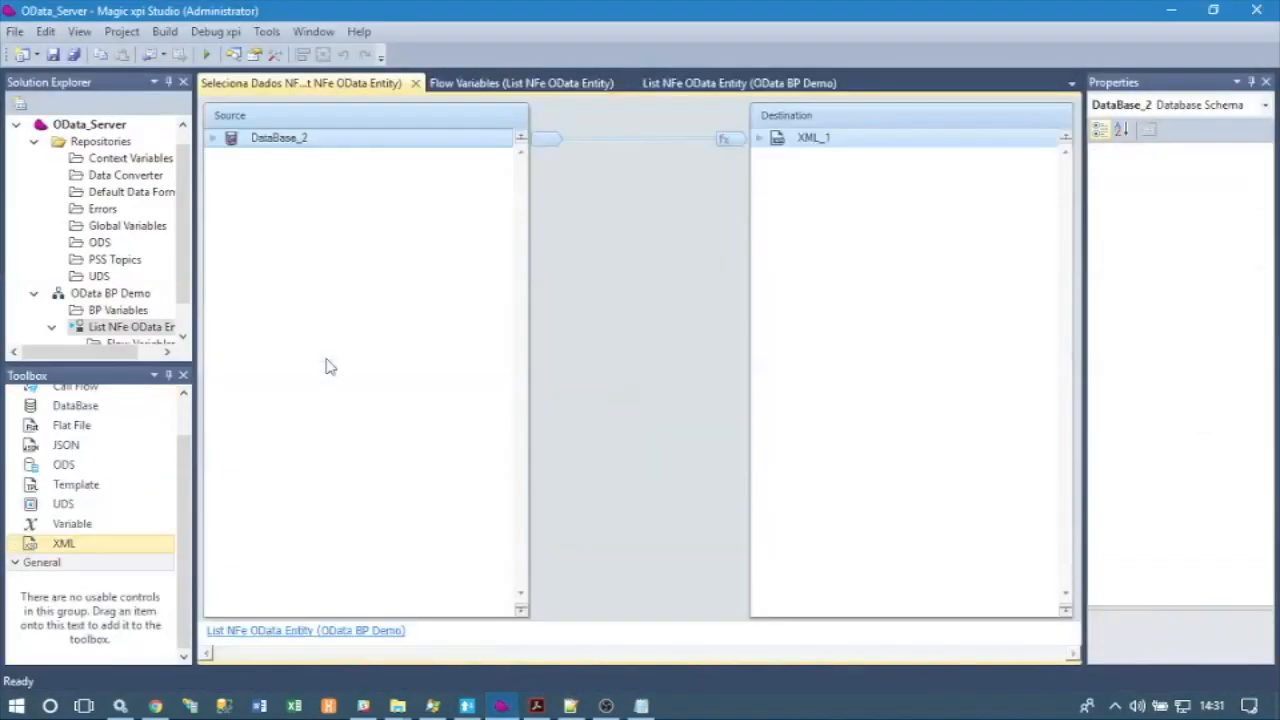
click(806, 146)
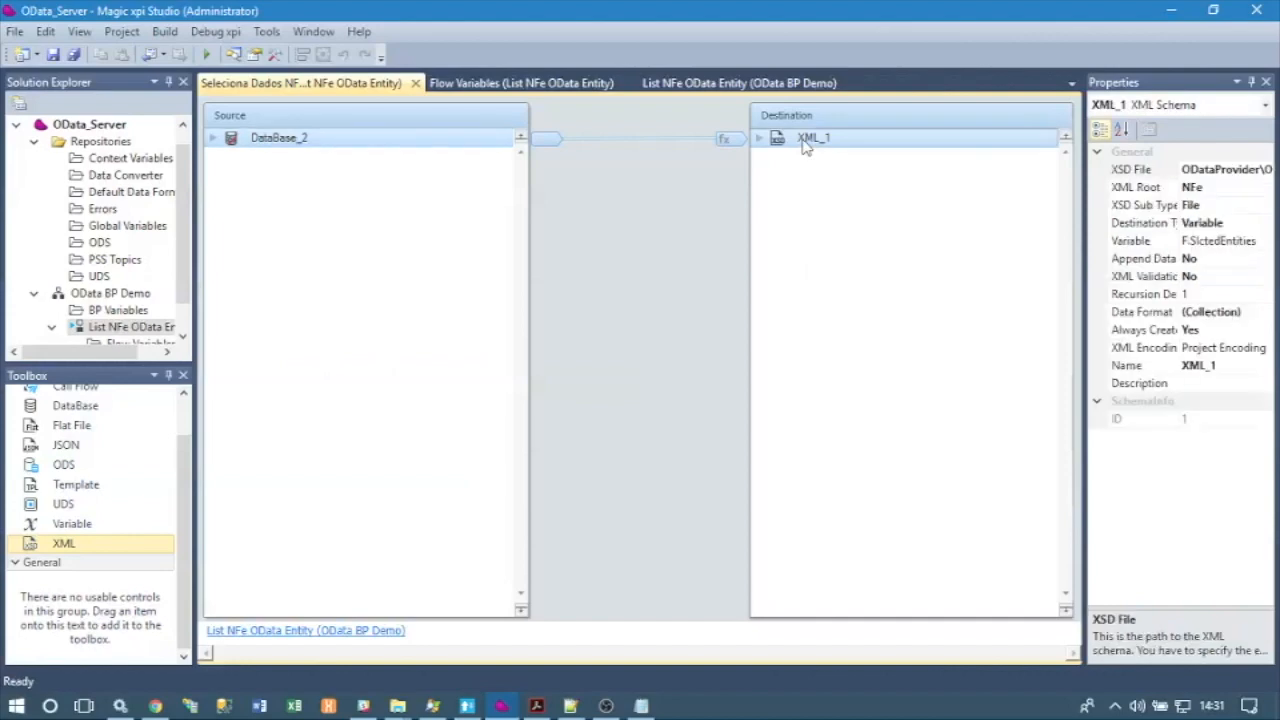
click(1266, 316)
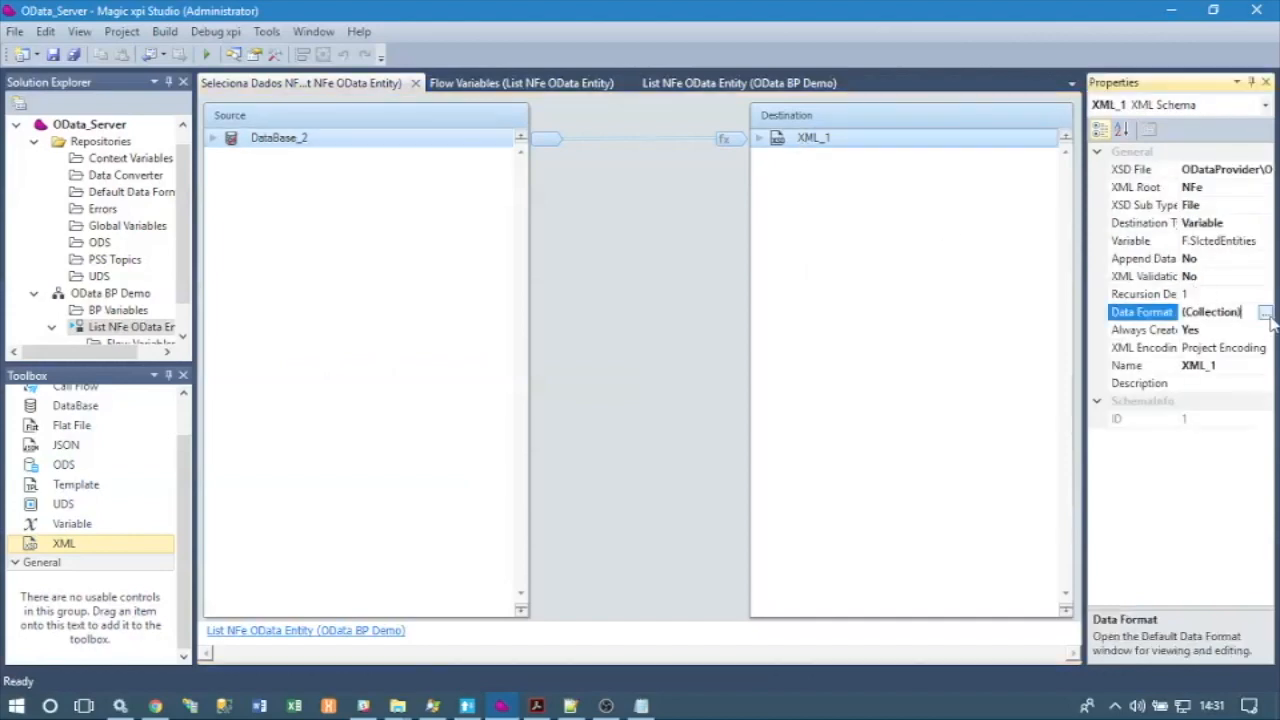
click(1266, 315)
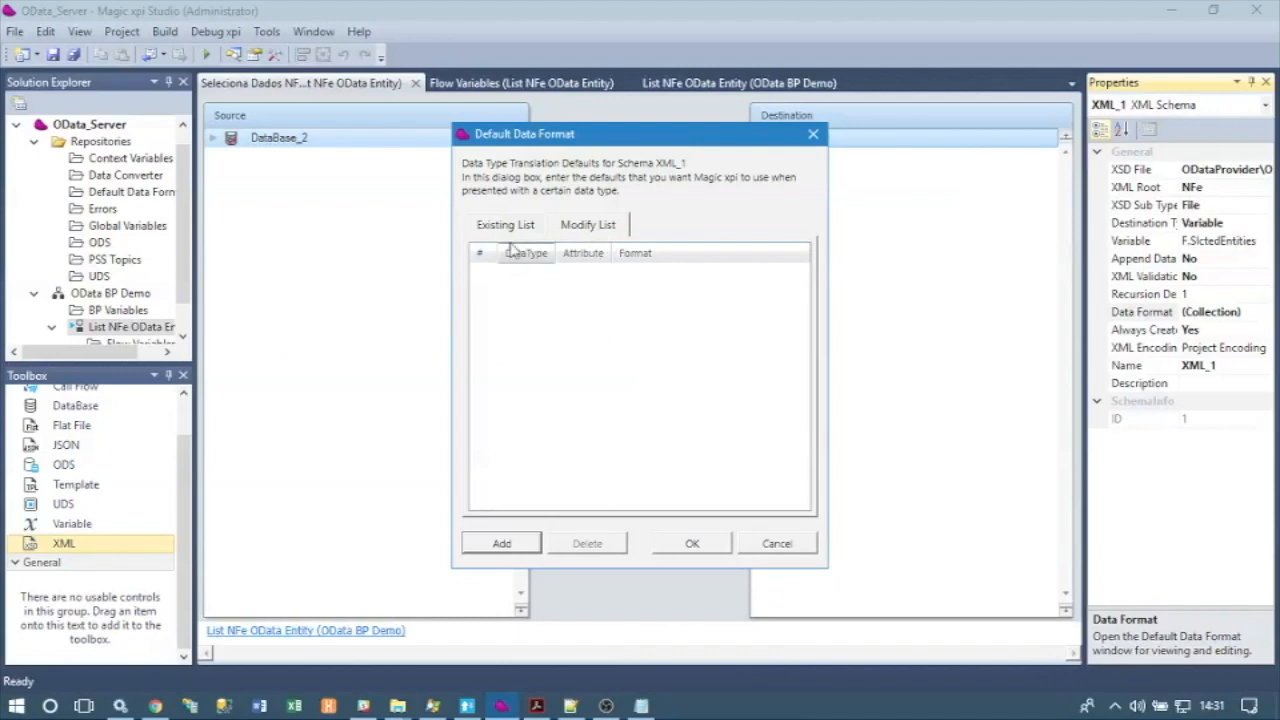
click(776, 543)
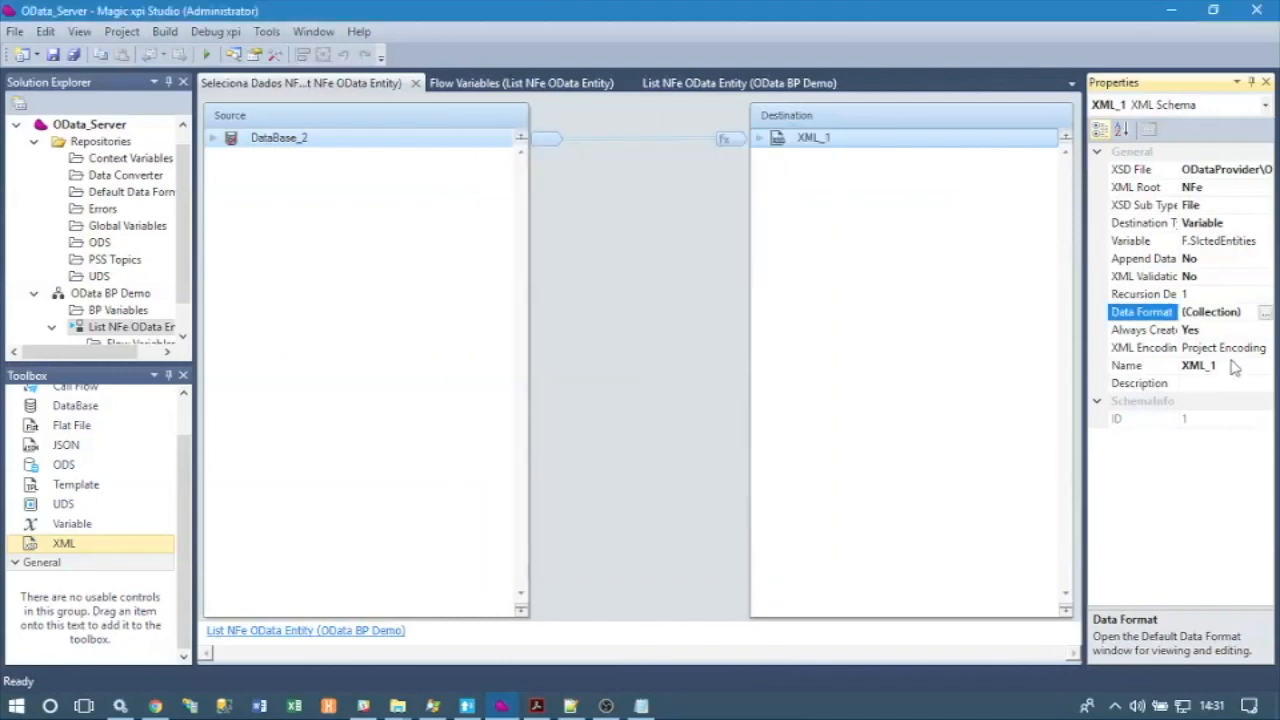
Inspect the multi-update of the row node under XML_1's NFe element, leave it unsaved, and glance at the response in Advanced REST client
click(760, 139)
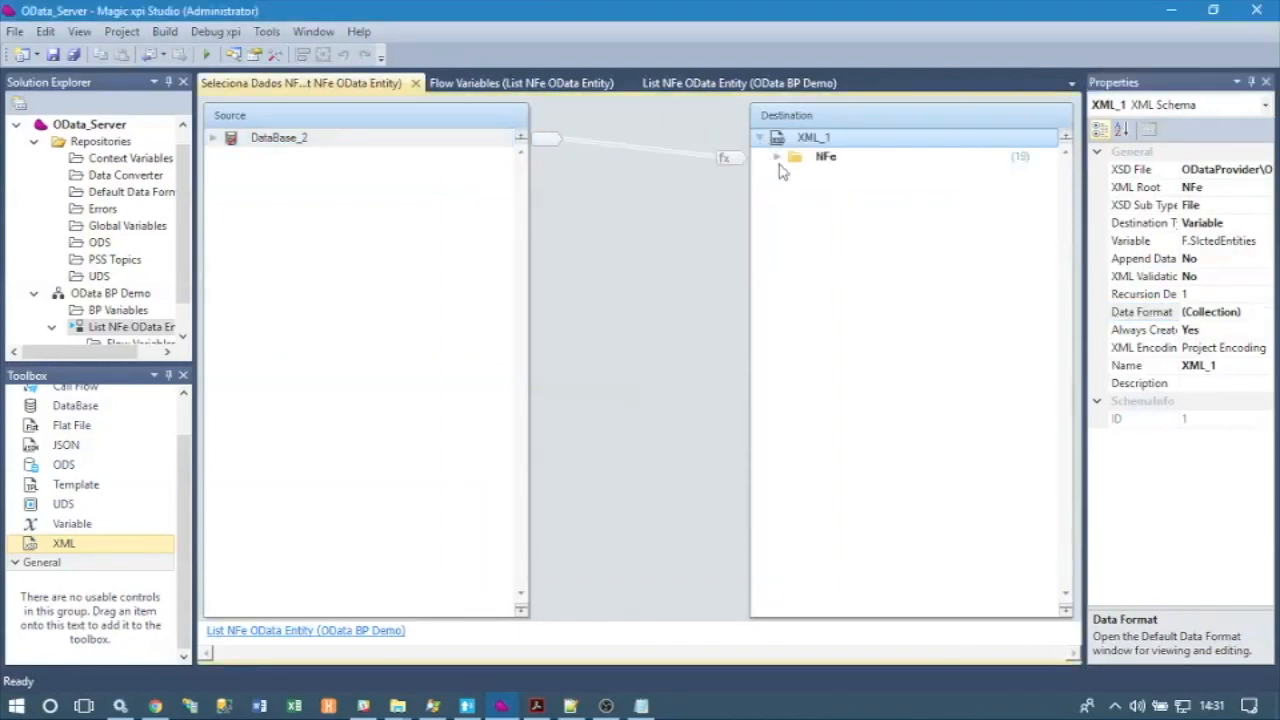
click(818, 160)
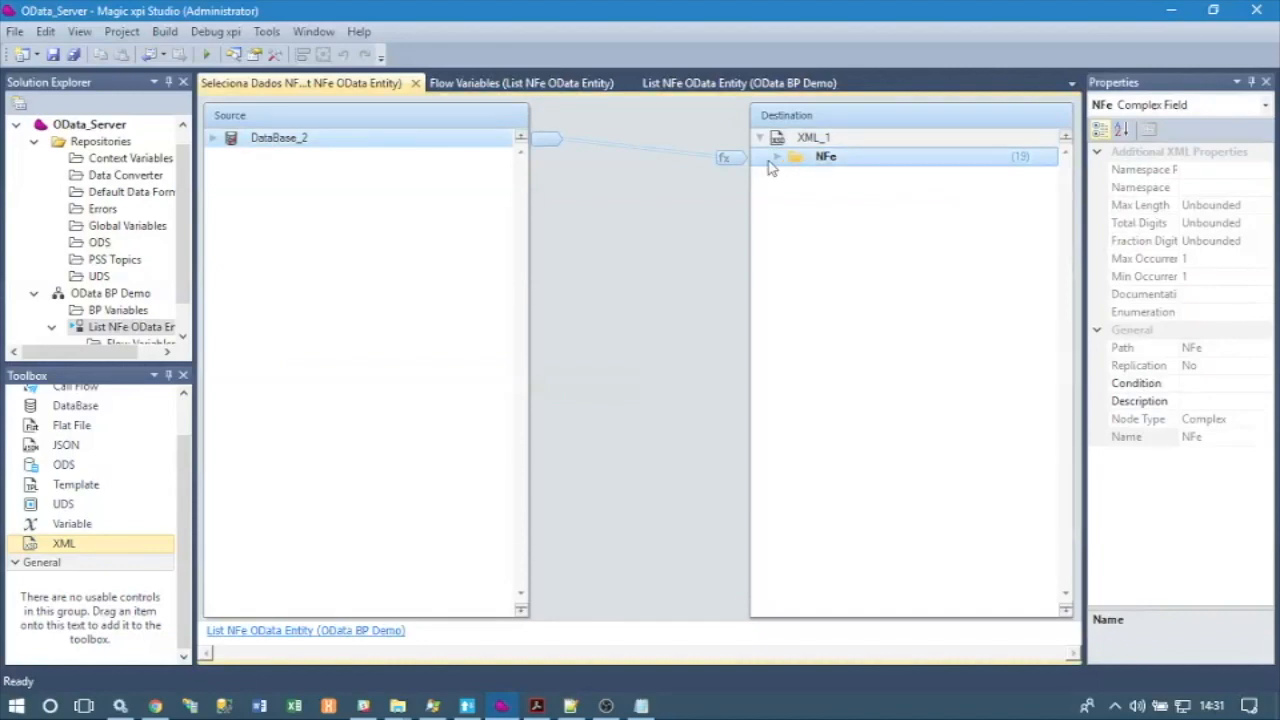
click(779, 160)
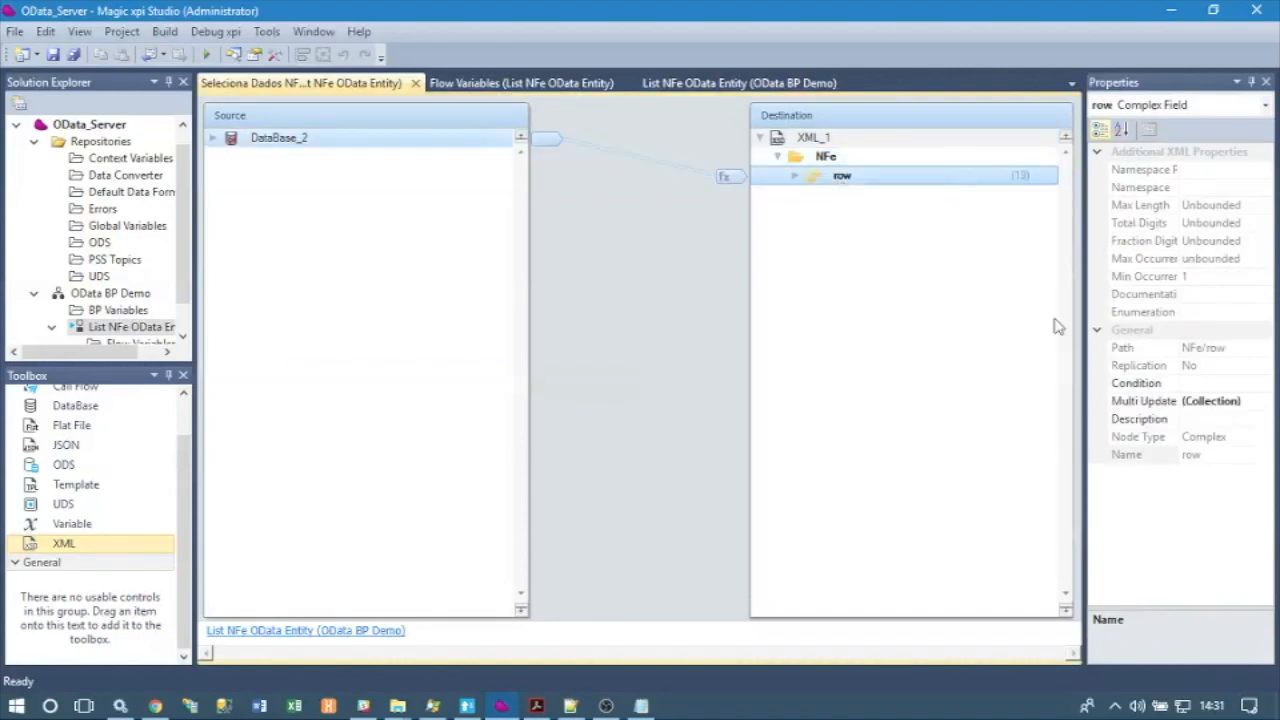
click(1247, 401)
click(1266, 401)
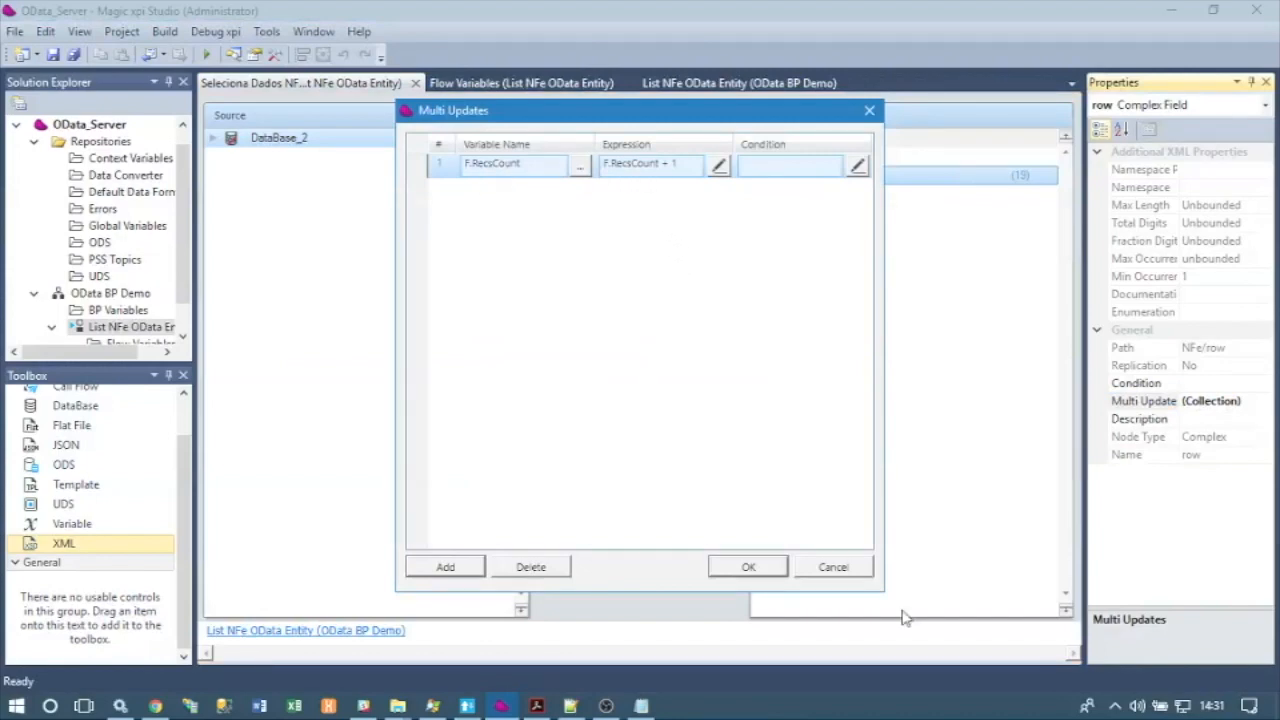
click(838, 567)
key(alt+Tab)
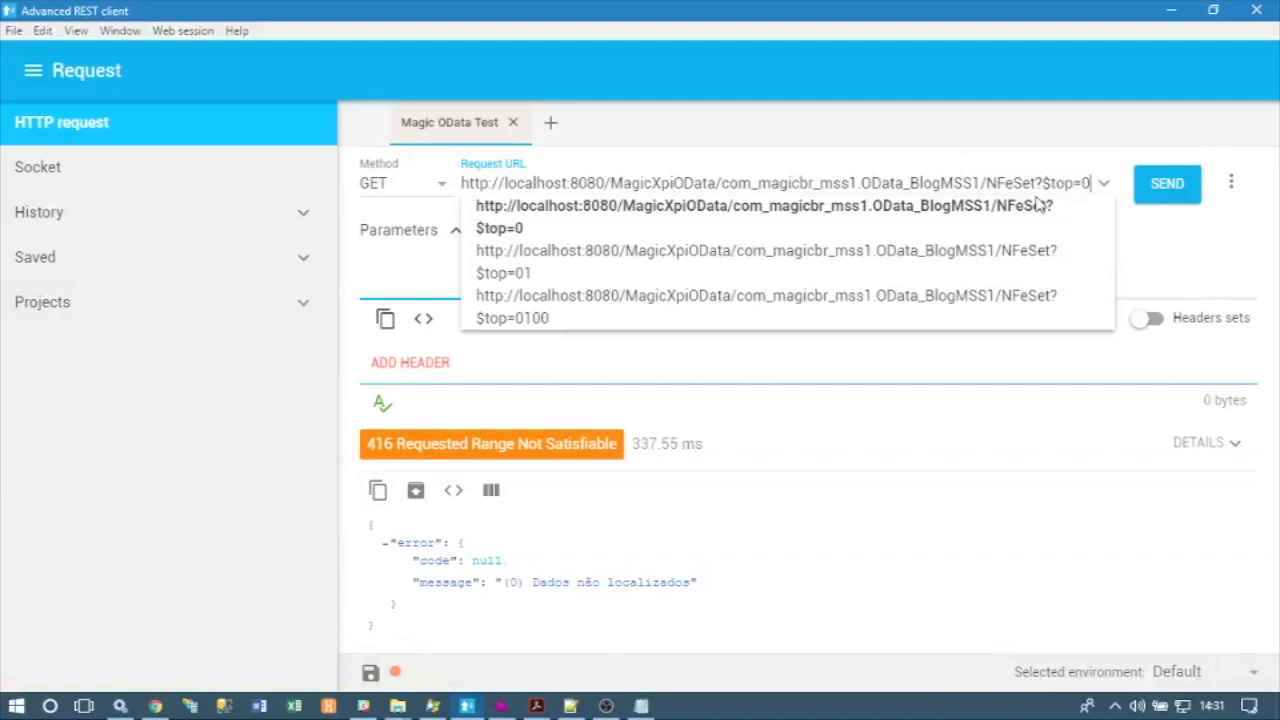
key(alt+Tab)
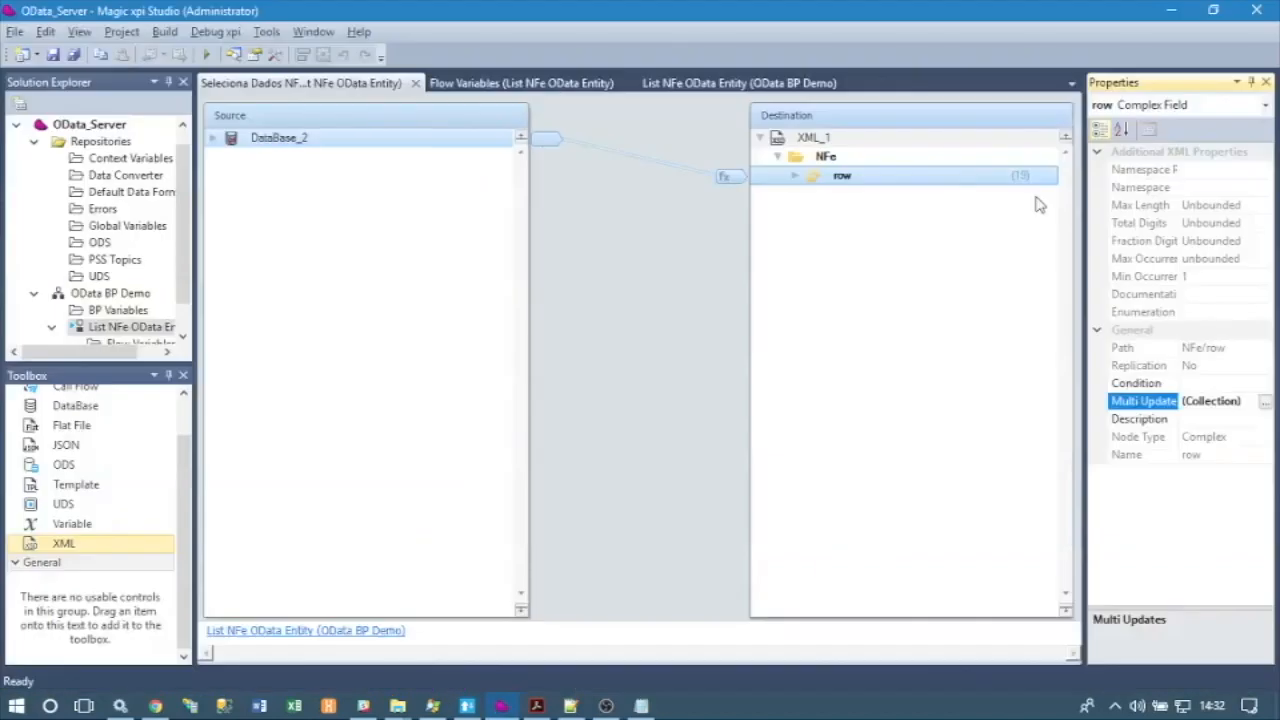
Examine the status code's update expression in the Define Código de Retorno step that follows Seleciona Dados NFe
click(724, 84)
double_click(310, 450)
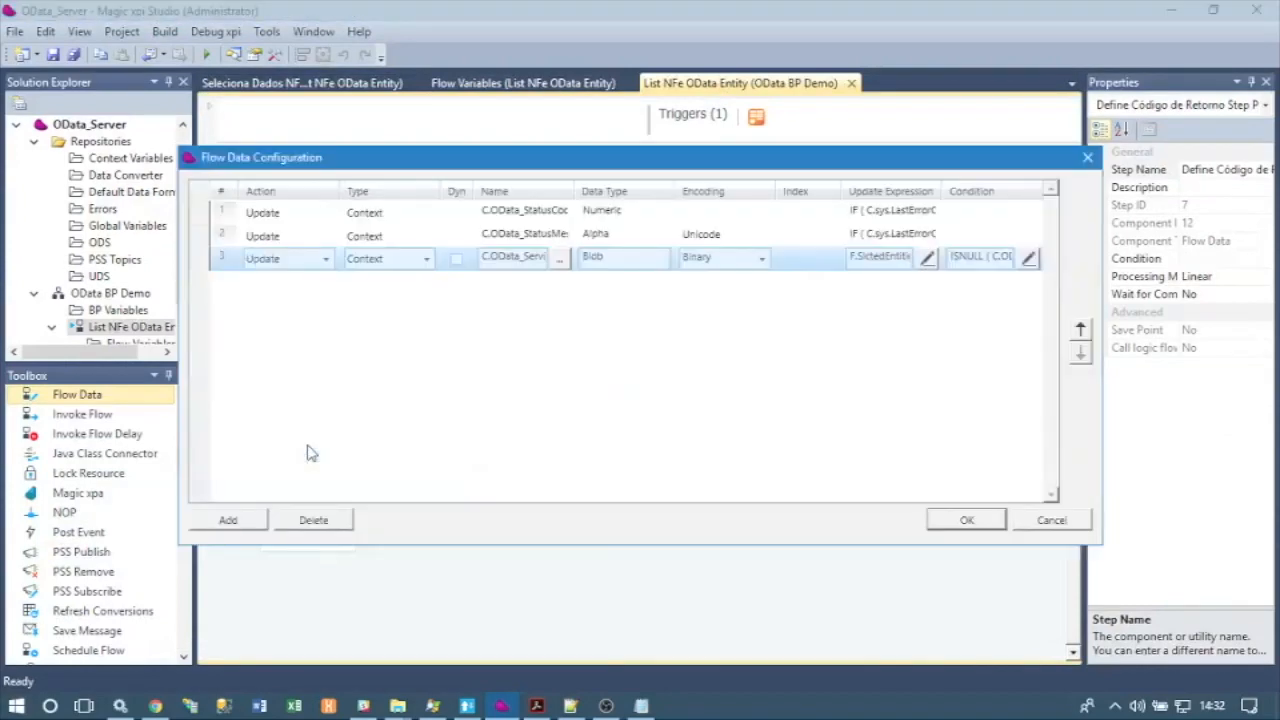
click(543, 210)
click(928, 212)
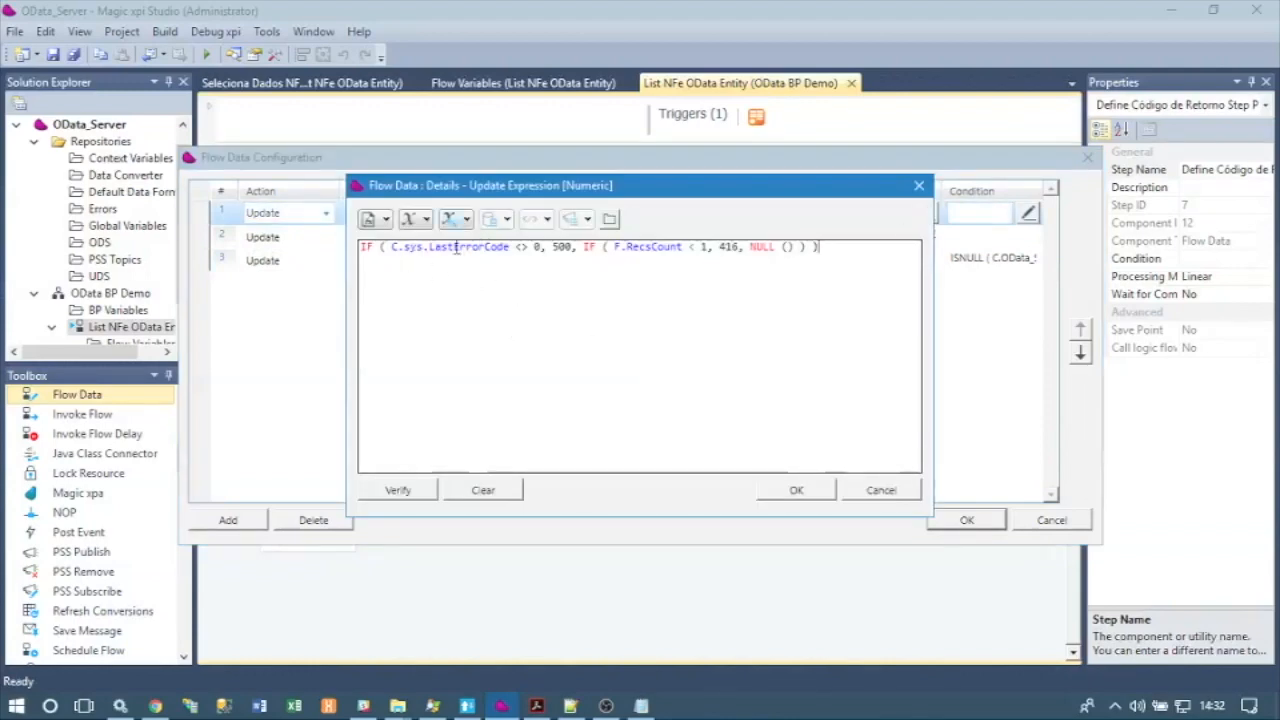
mouse_move(453, 246)
mouse_move(668, 242)
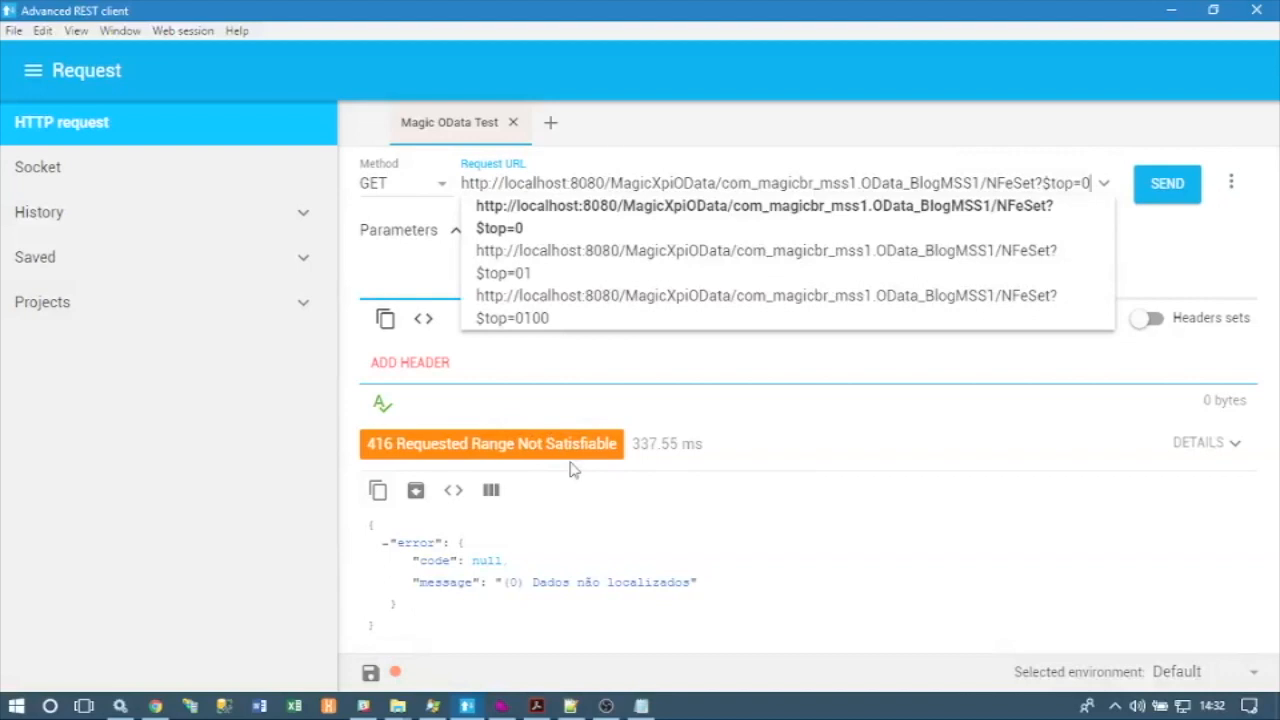
Compare the status code expression with the error response in Advanced REST client, and close the expression without saving
key(alt+Tab)
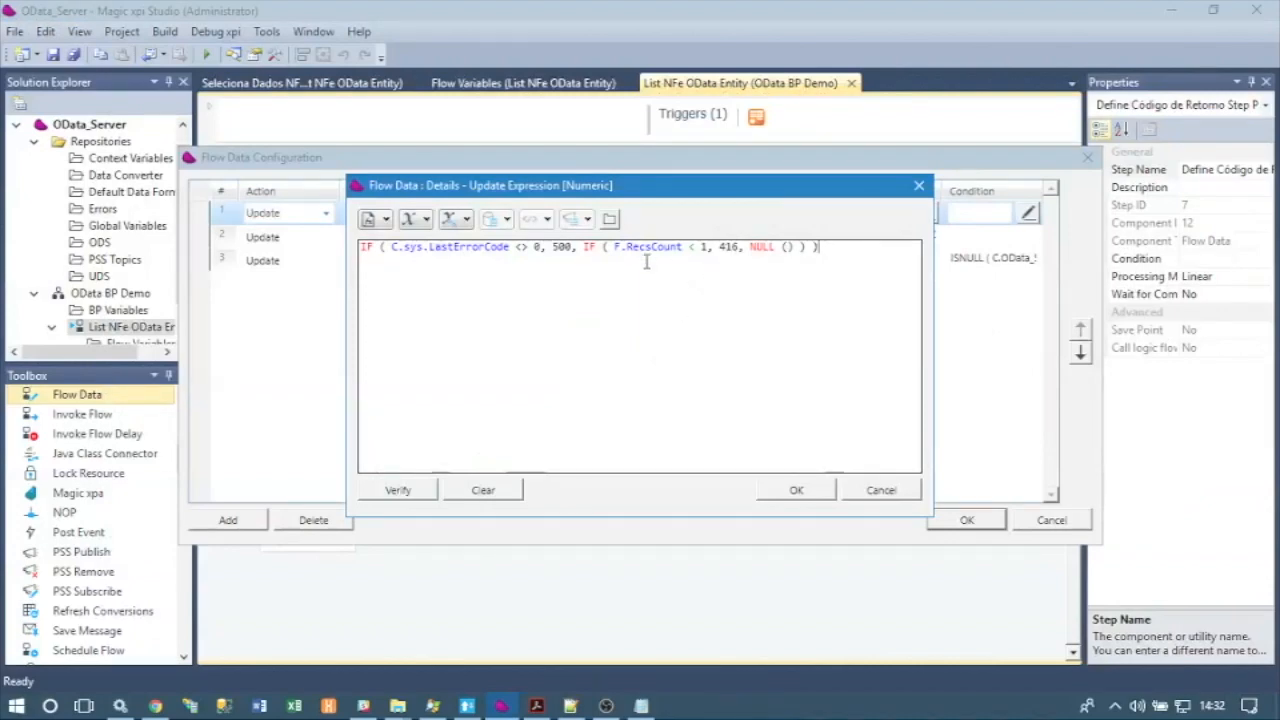
key(alt+Tab)
key(alt+Tab)
key(alt+Tab)
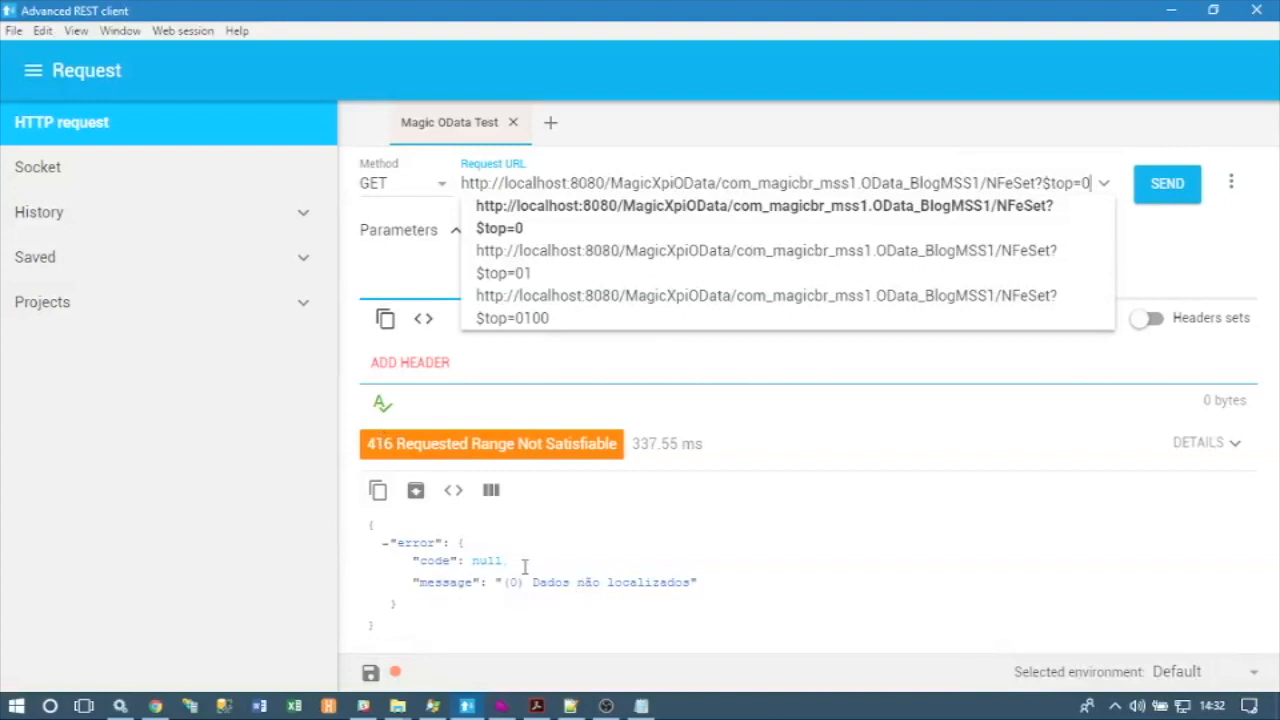
key(alt+Tab)
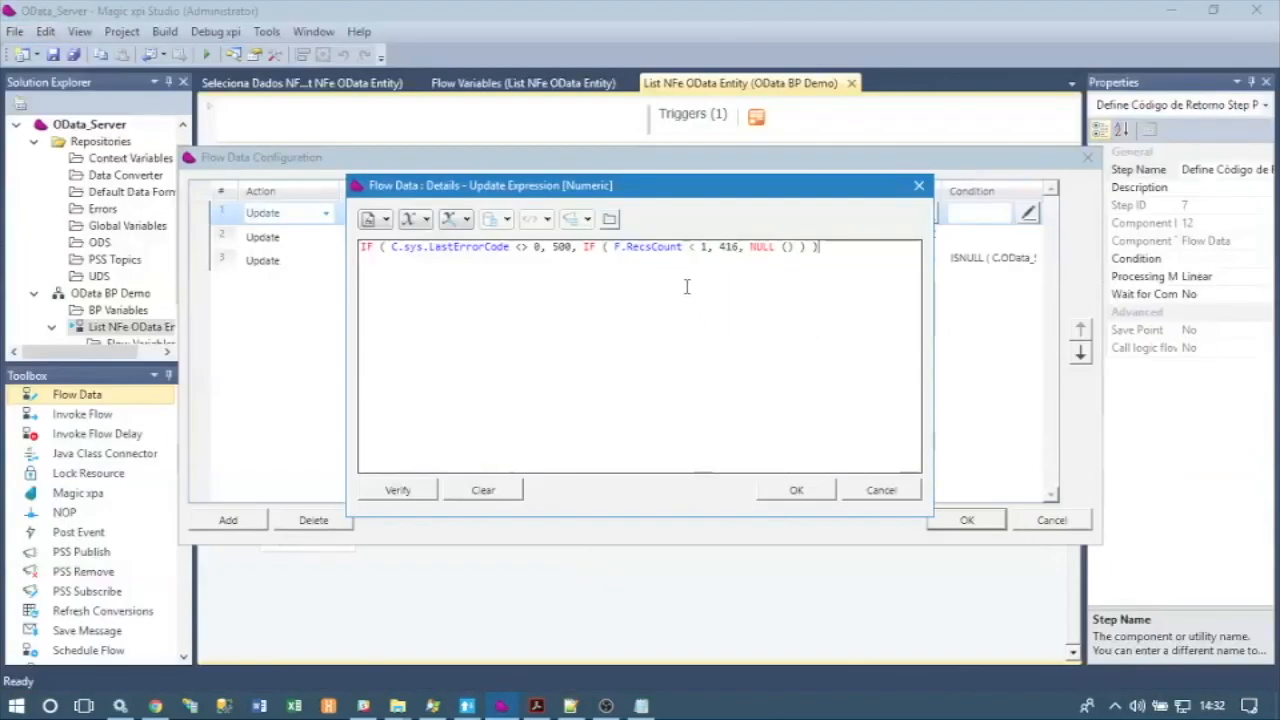
click(879, 490)
Examine the status message's update expression in the same flow data configuration, and close both dialogs without saving
click(737, 243)
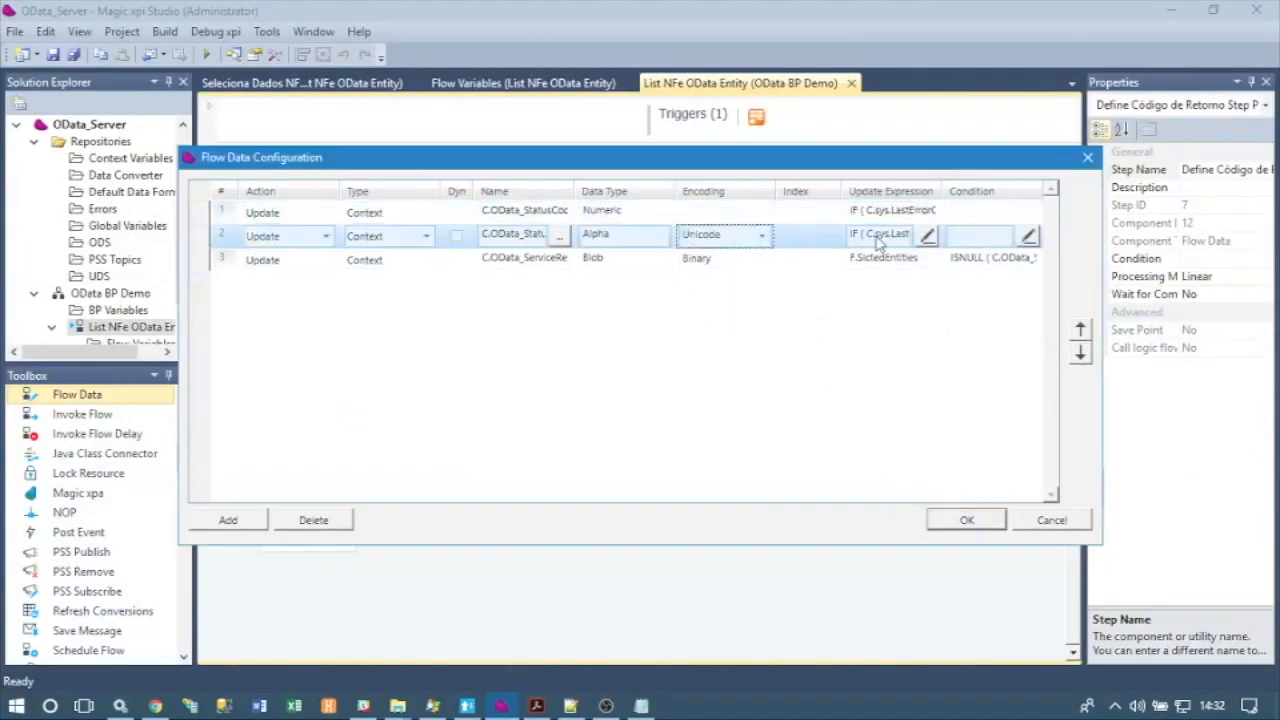
click(928, 237)
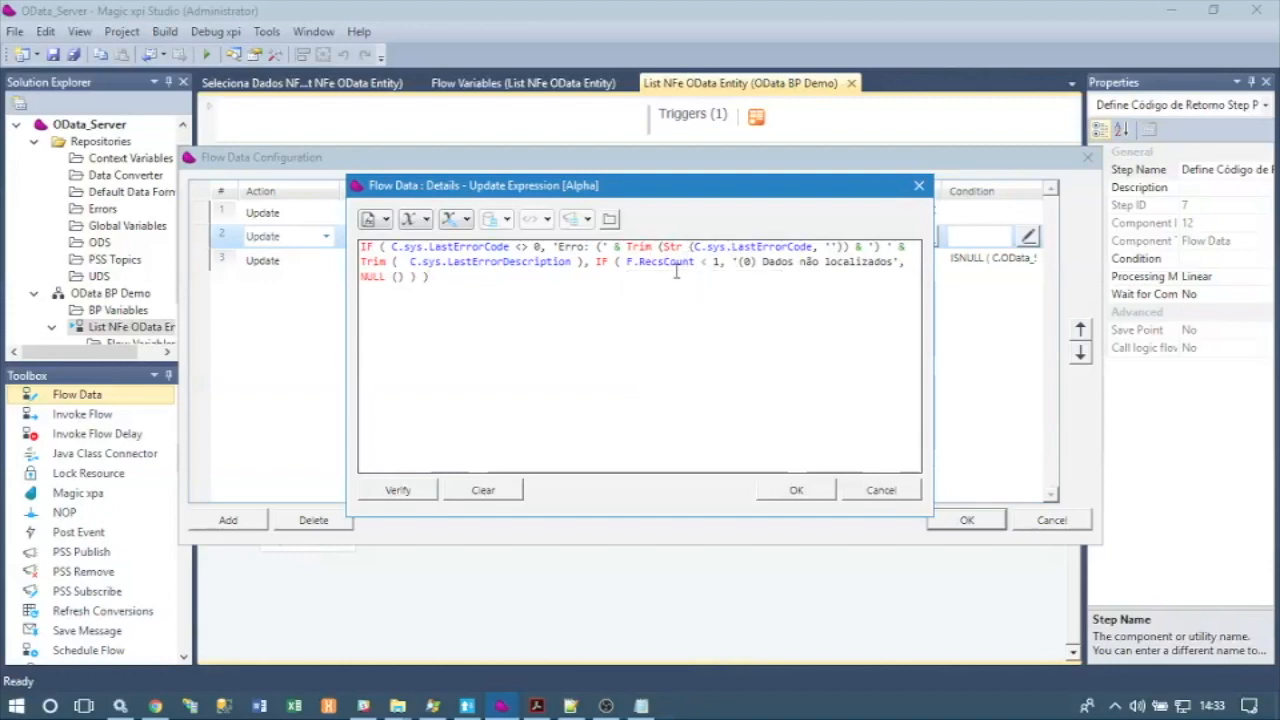
click(880, 490)
click(1048, 521)
Switch to Advanced REST client, set the request URL's $top parameter to 2 and send the GET request
key(alt+Tab)
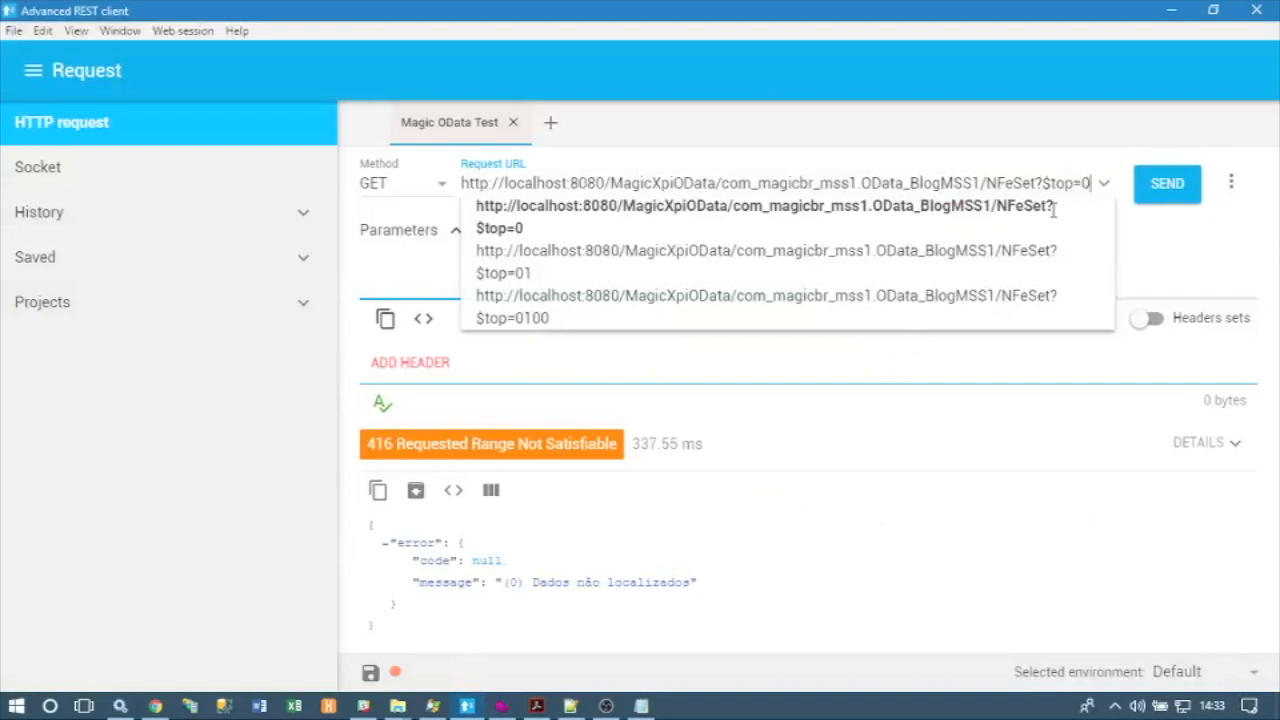
key(BackSpace)
text(2)
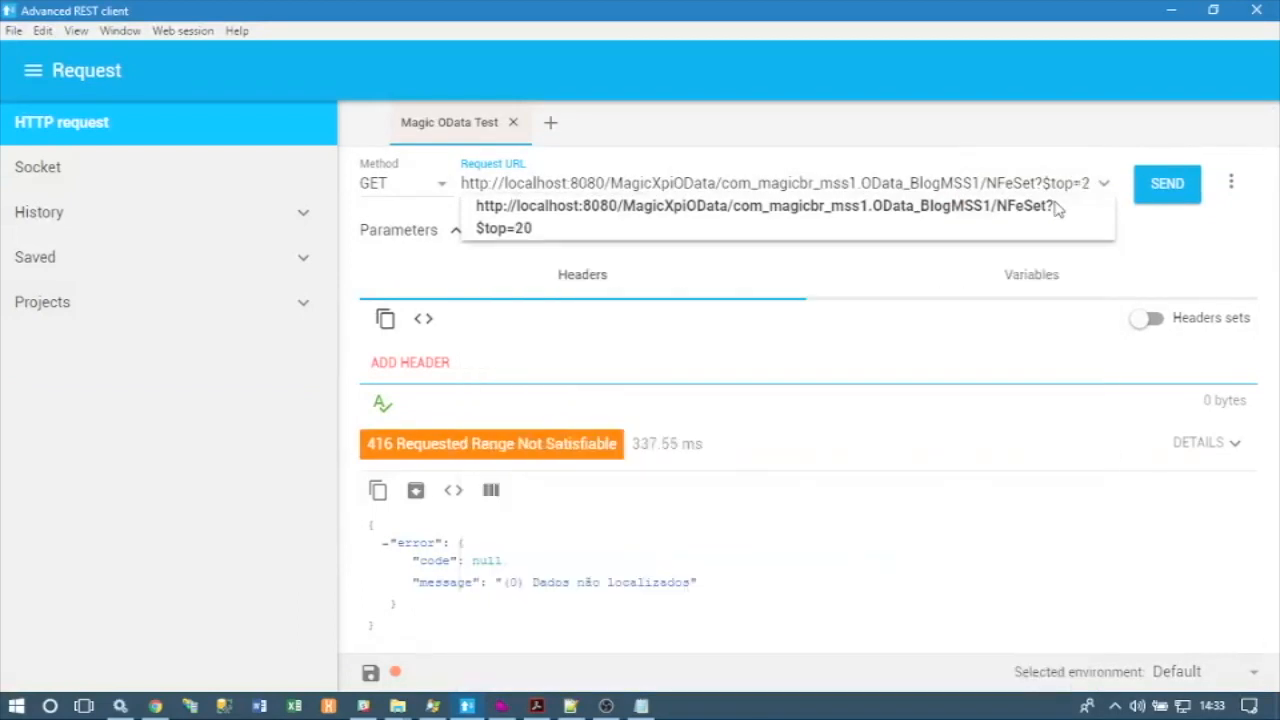
click(1170, 185)
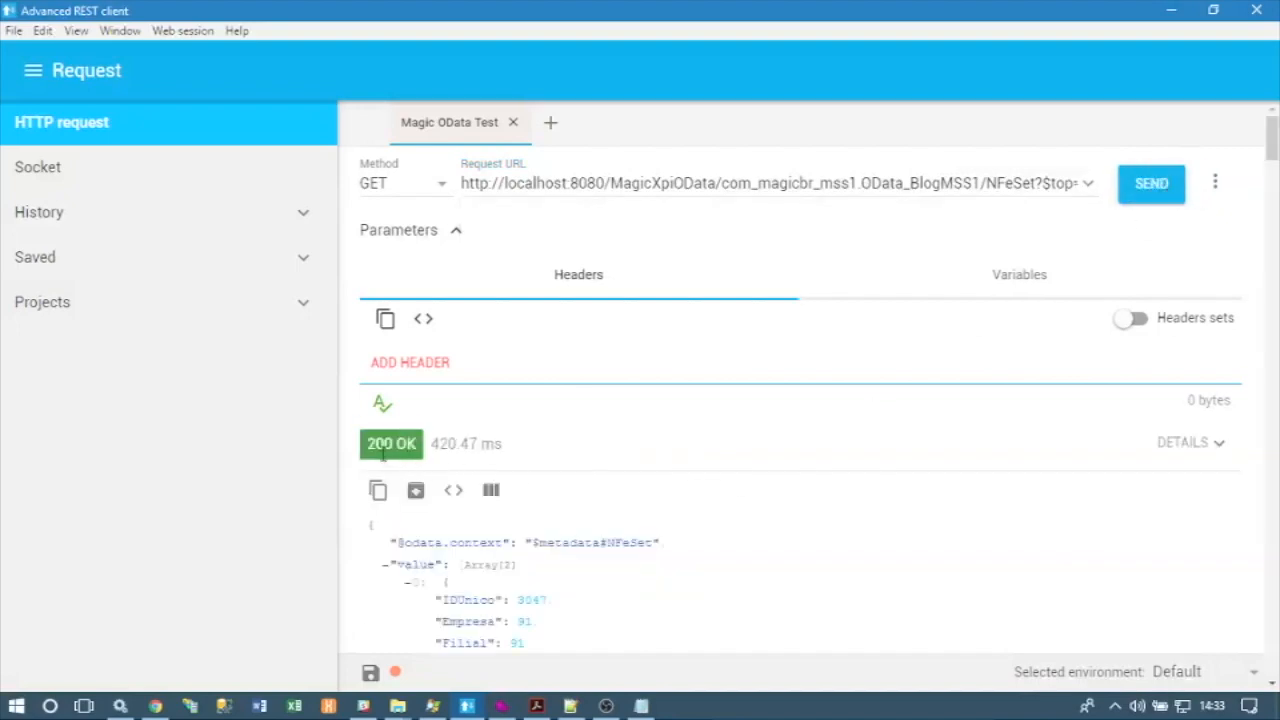
Browse the returned JSON, collapse both records of the value array, and show the response as raw source
scroll(385, 450, down, 6)
scroll(527, 523, up, 3)
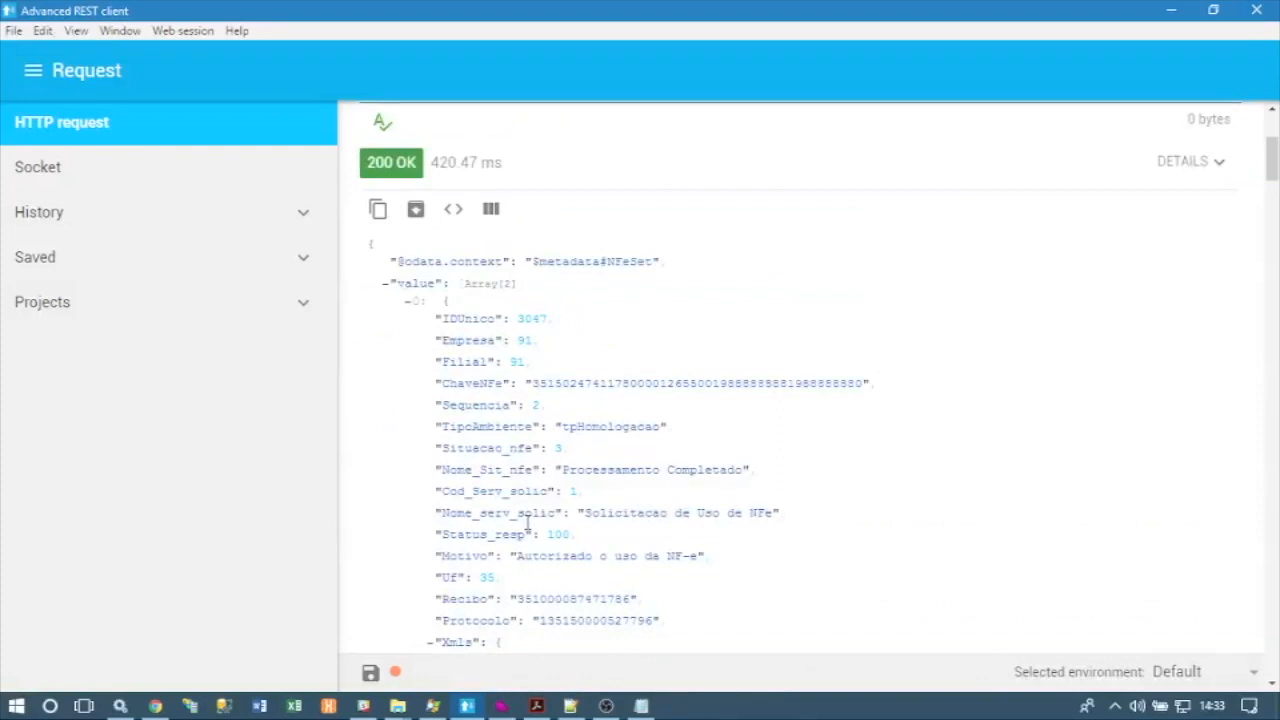
click(410, 302)
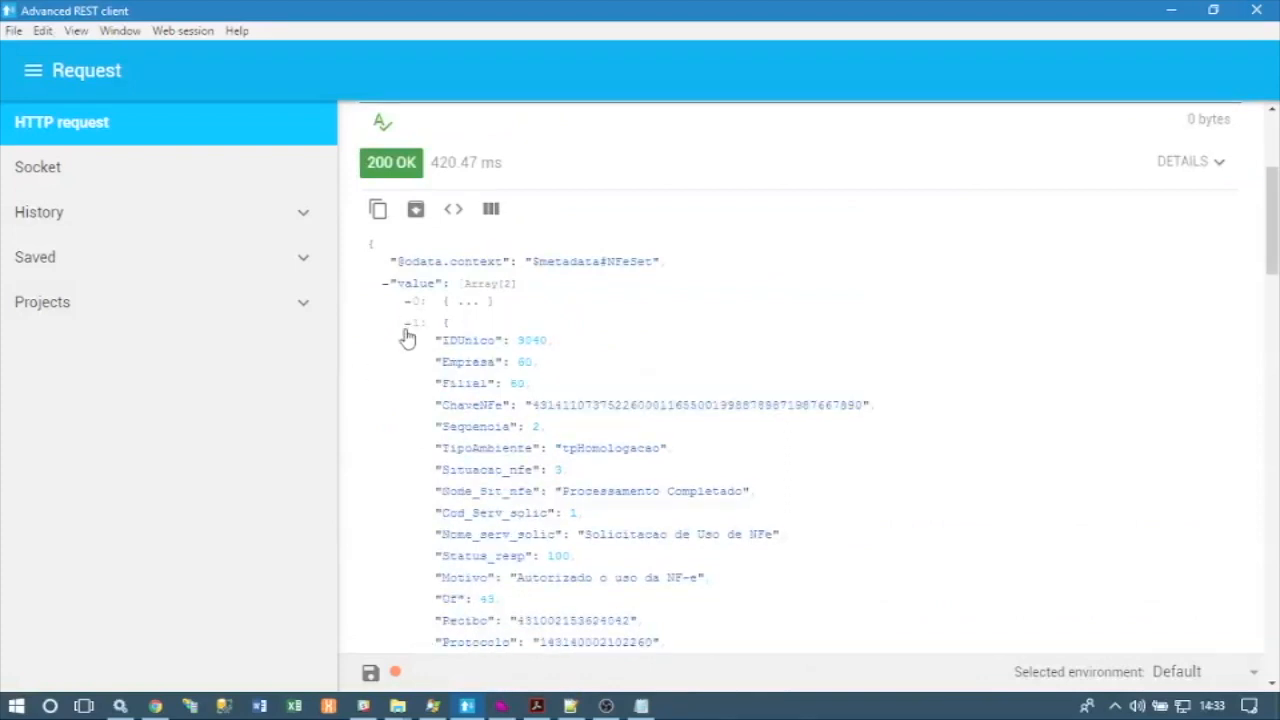
click(406, 322)
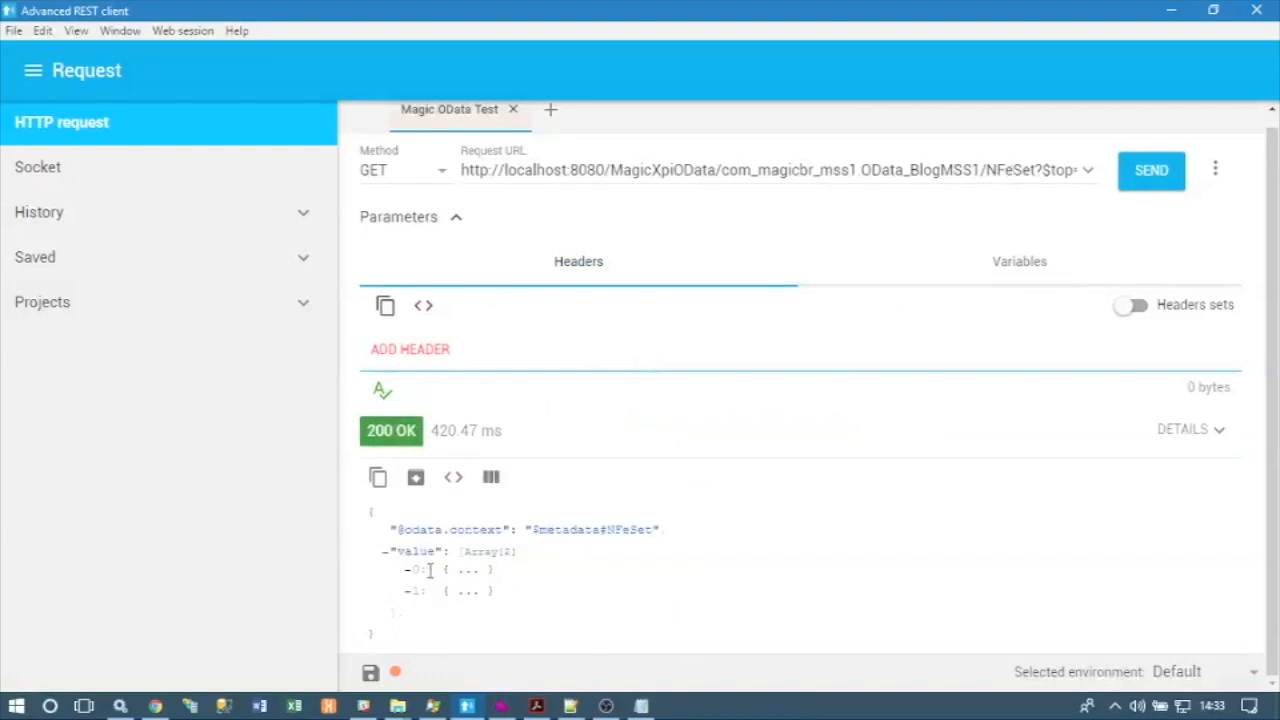
click(452, 479)
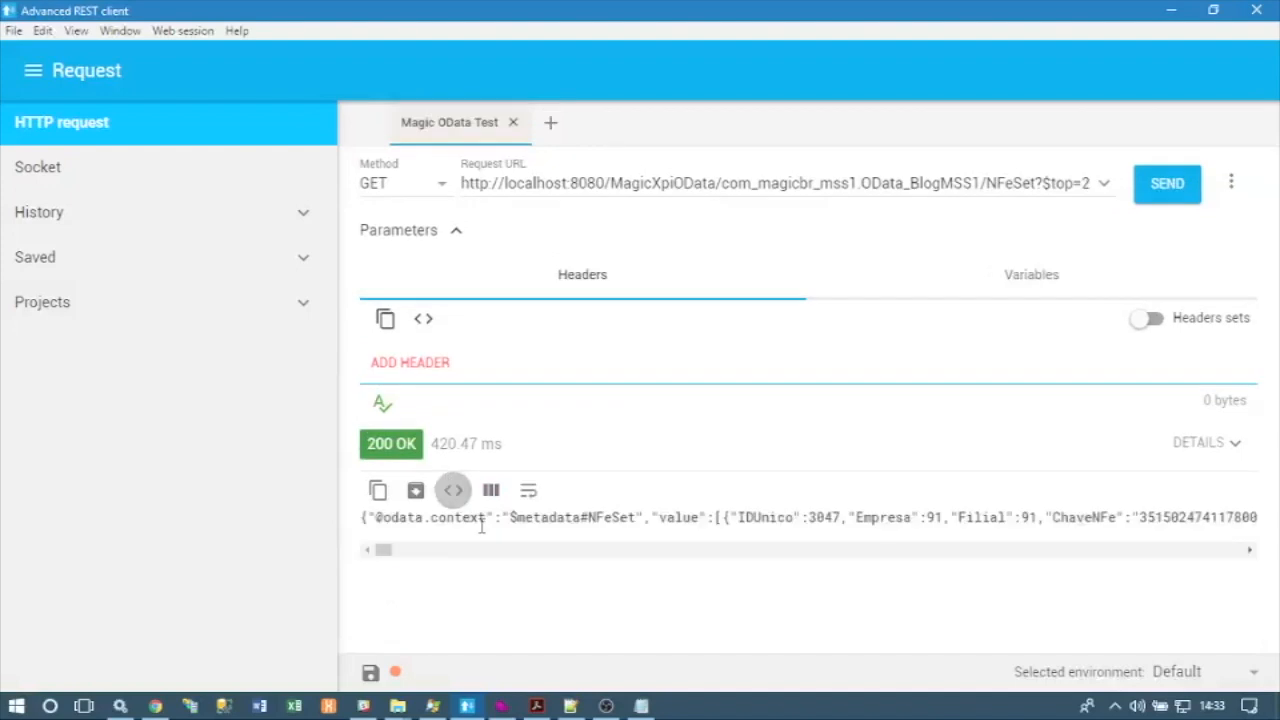
Wrap the raw response text, browse through both returned records, and turn the text wrapping off
click(529, 491)
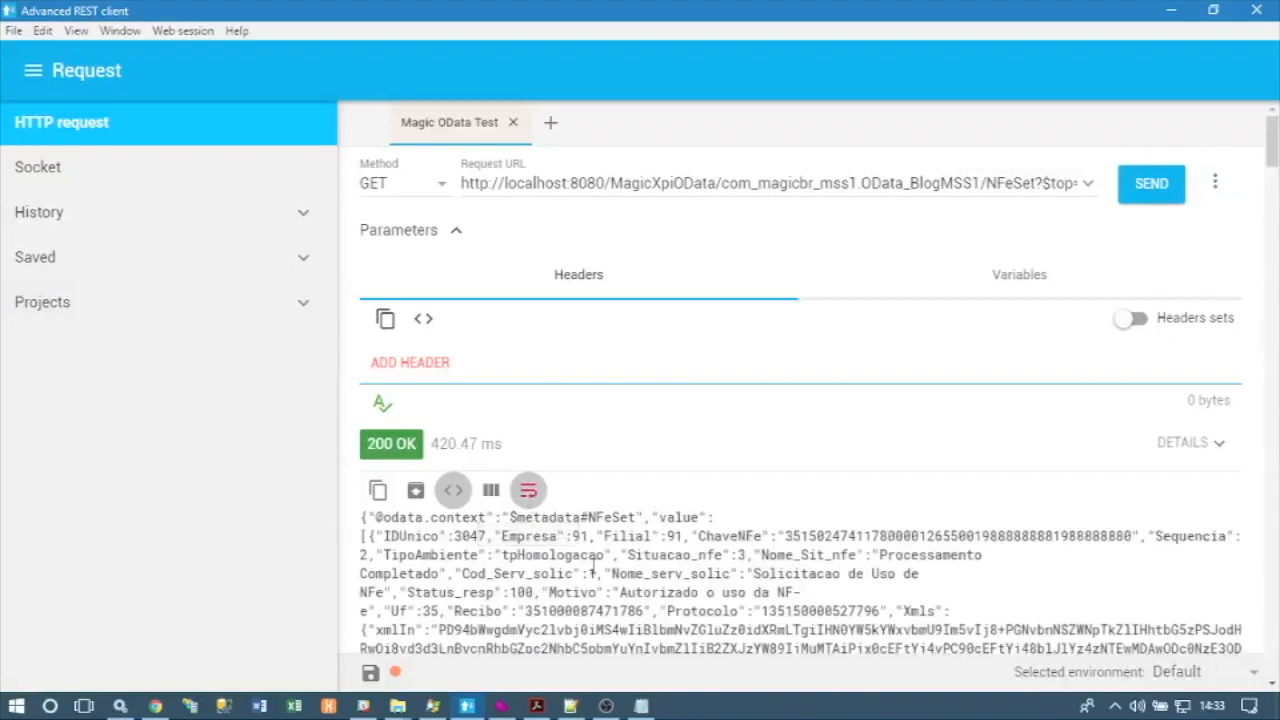
scroll(612, 555, down, 3)
scroll(612, 555, up, 5)
click(528, 490)
View the response's value array as a data table and return to the collapsed JSON tree
click(491, 490)
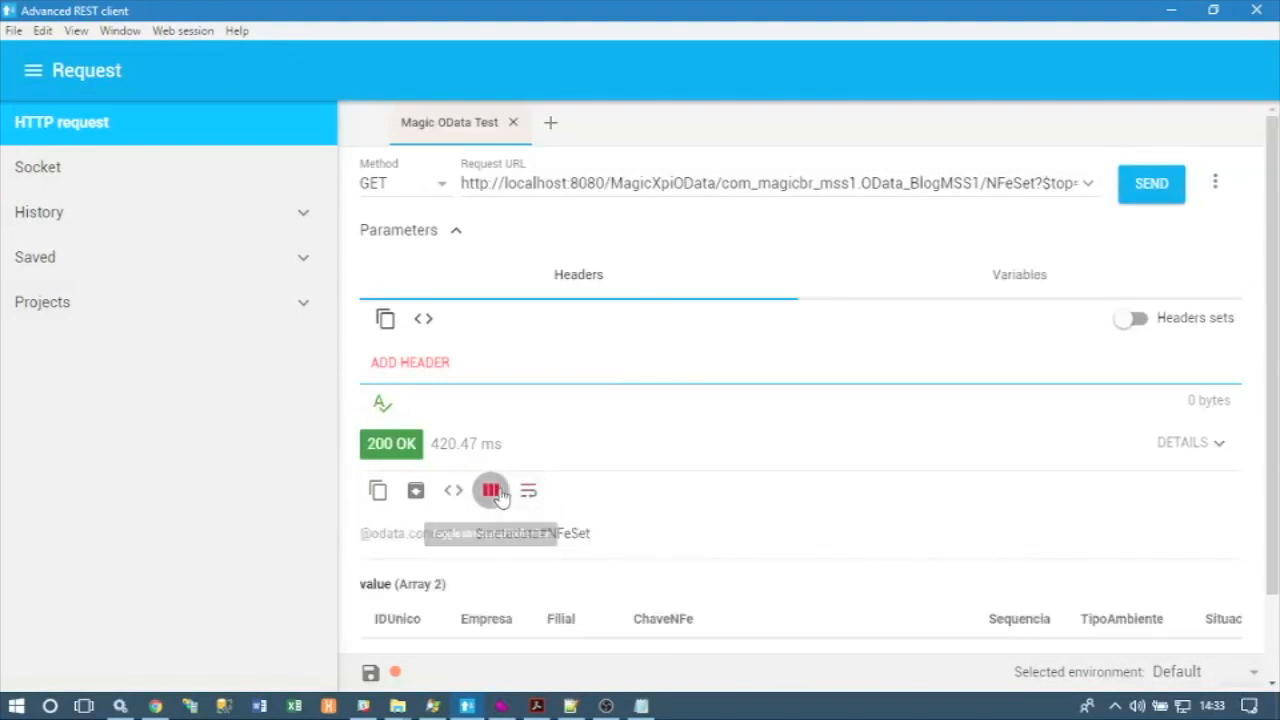
scroll(623, 574, down, 2)
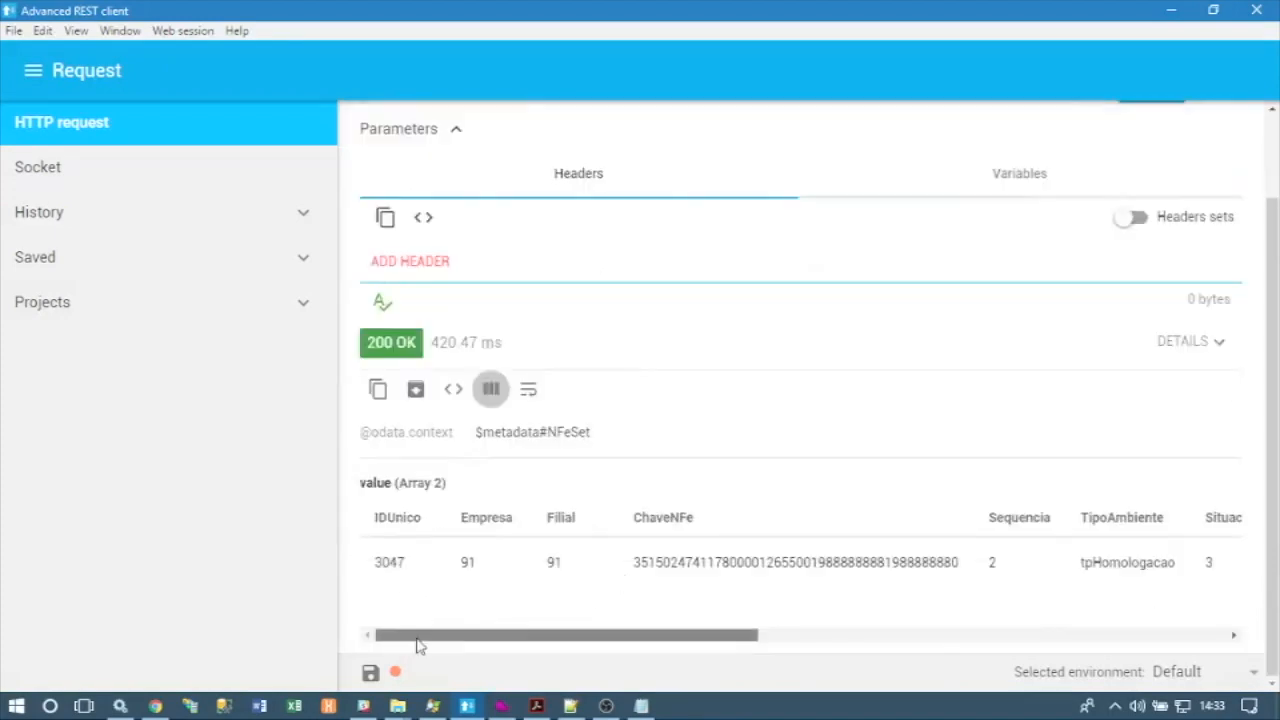
drag(415, 637, 407, 667)
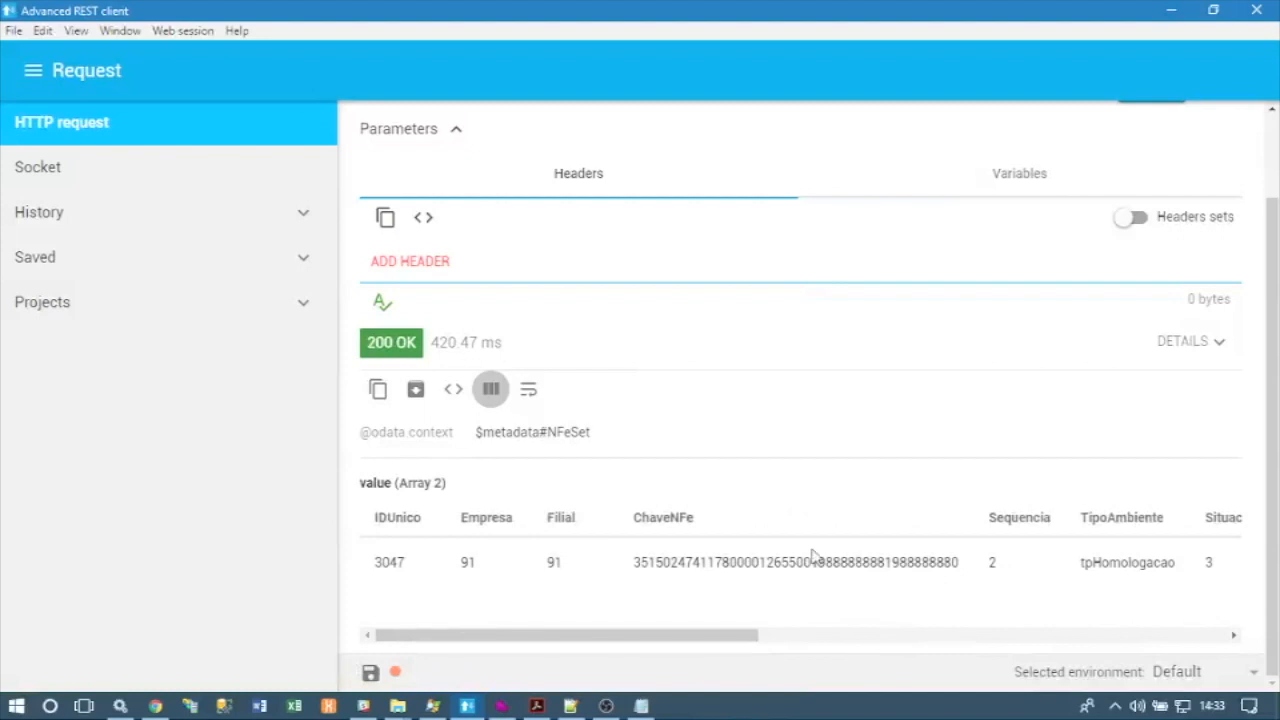
click(491, 392)
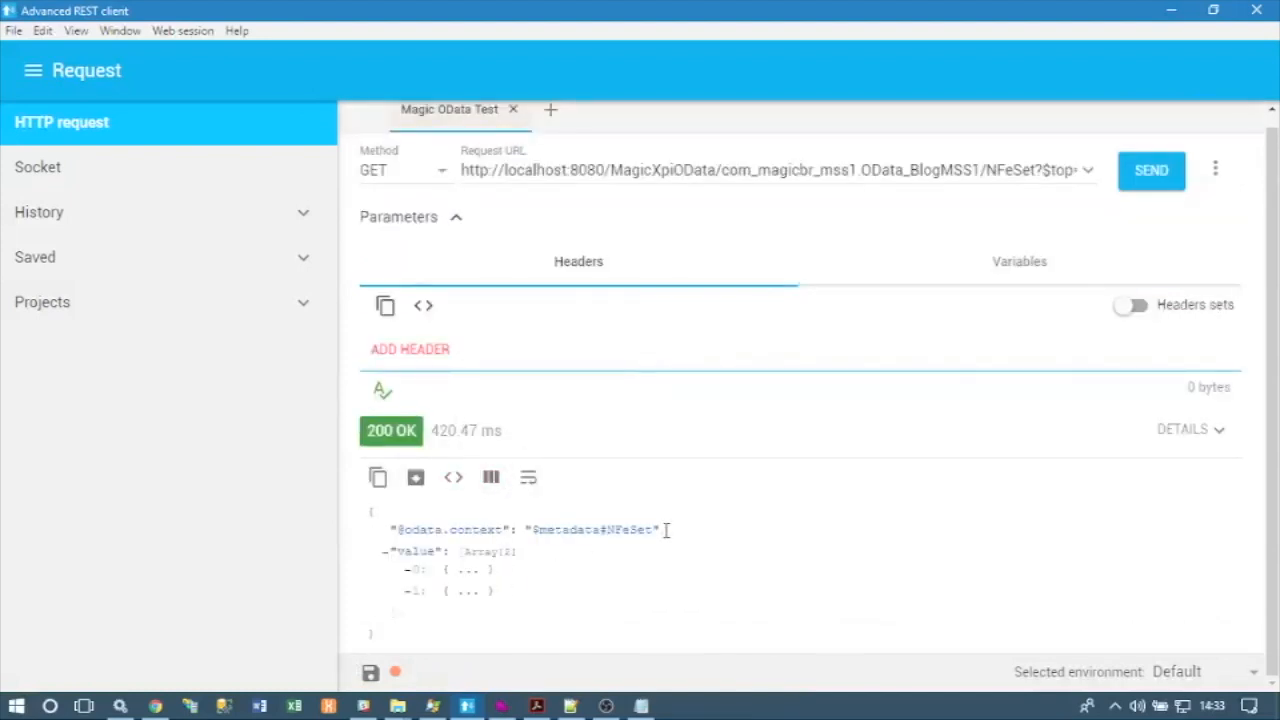
scroll(690, 518, up, 1)
Switch to Magic xpi Studio, select the Seleciona Dados NFe step to review its condition, and return to Advanced REST client
key(alt+Tab)
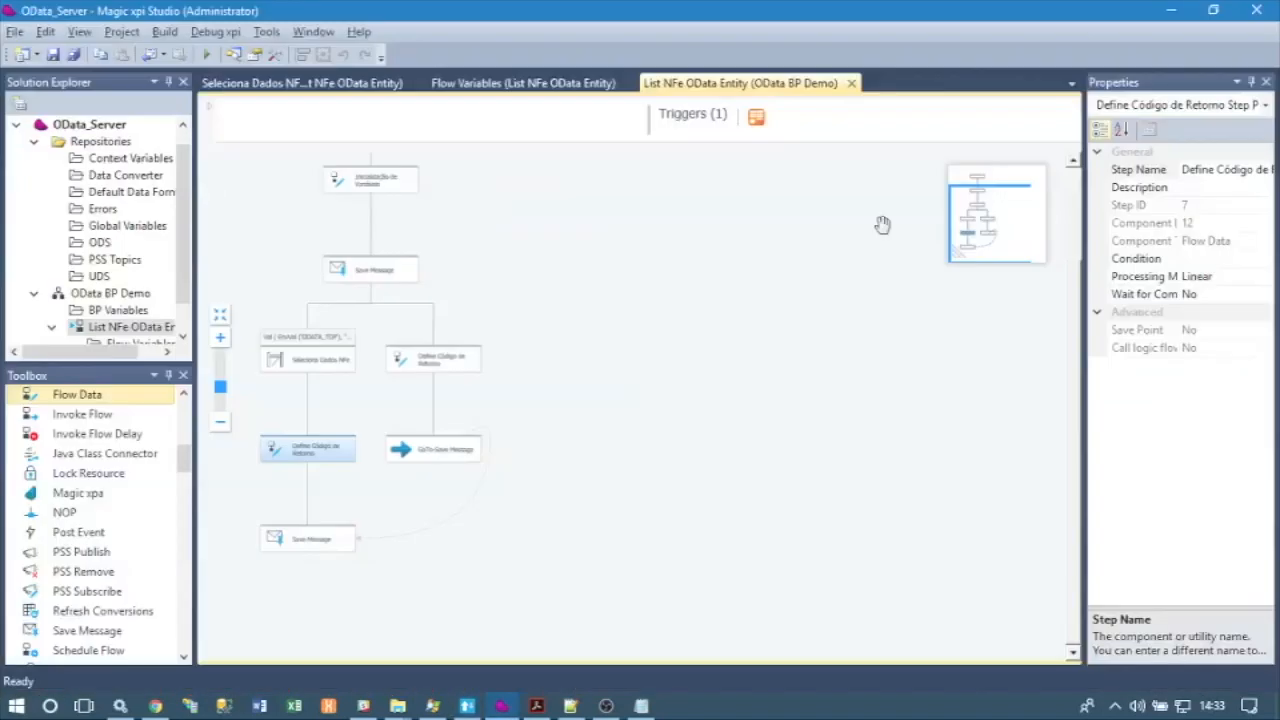
click(310, 357)
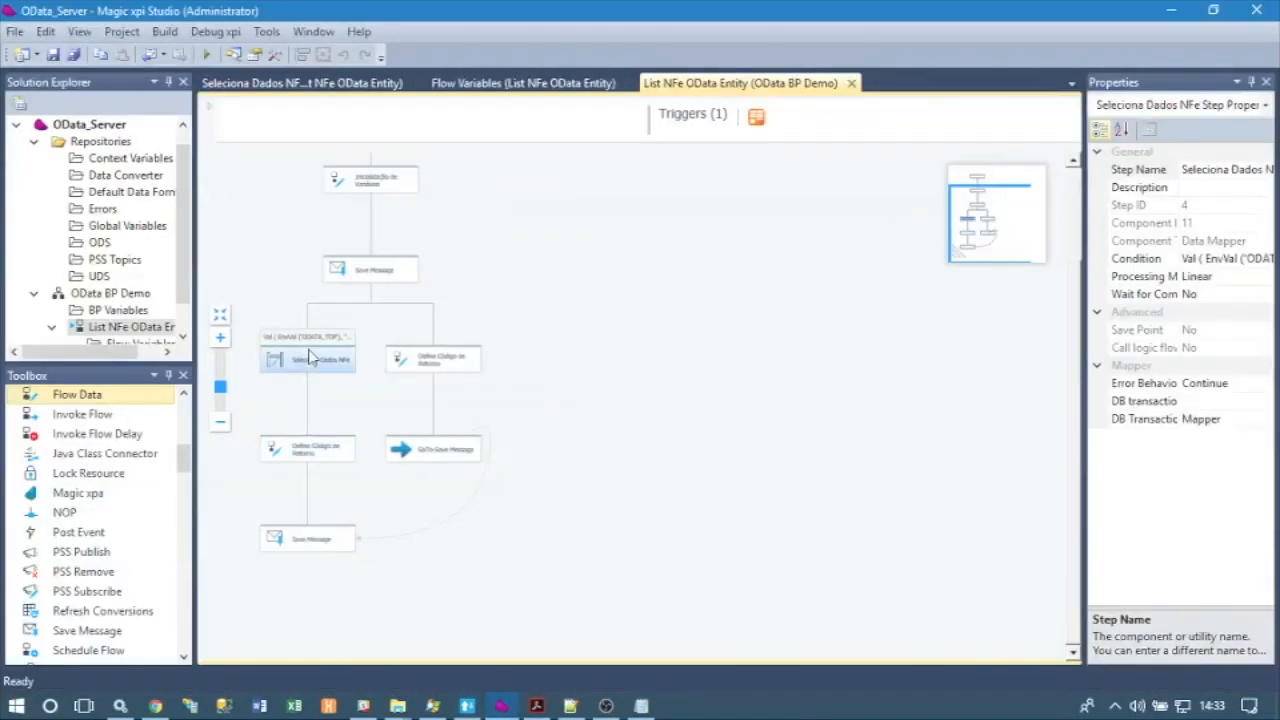
key(alt+Tab)
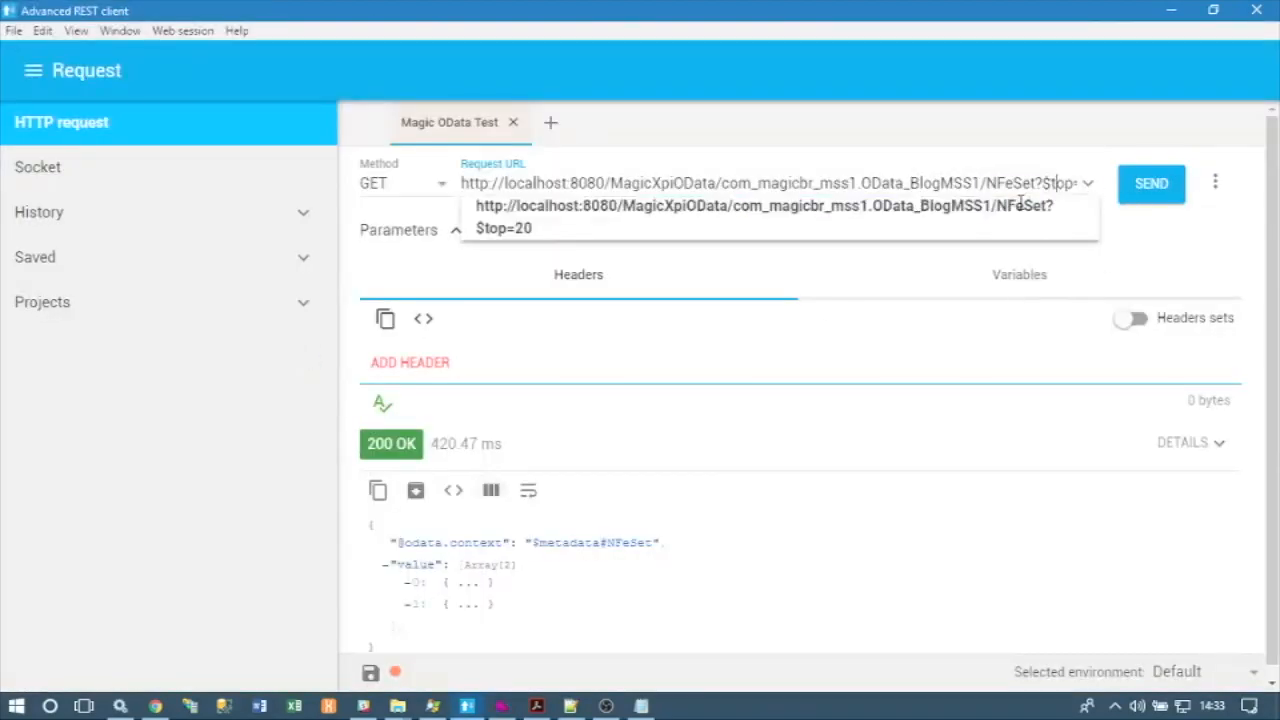
Set the request URL's $top parameter to 200 and send the GET request
key(BackSpace)
text(00)
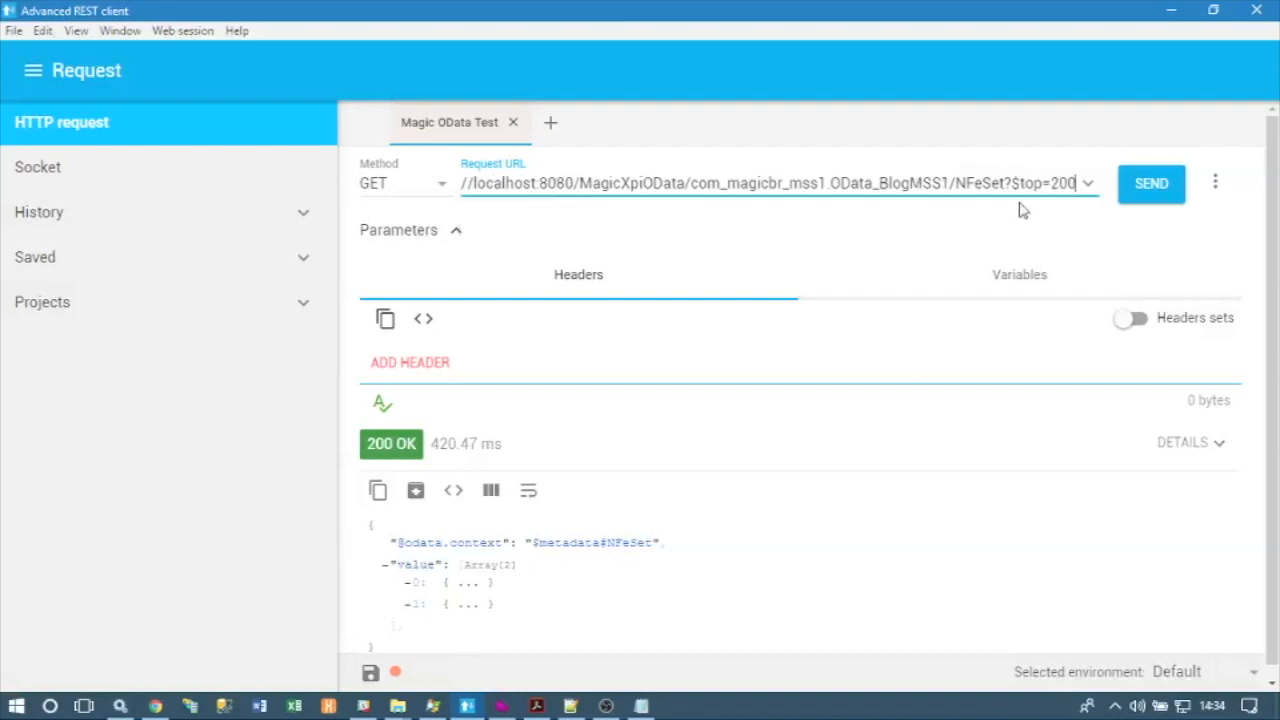
click(1155, 188)
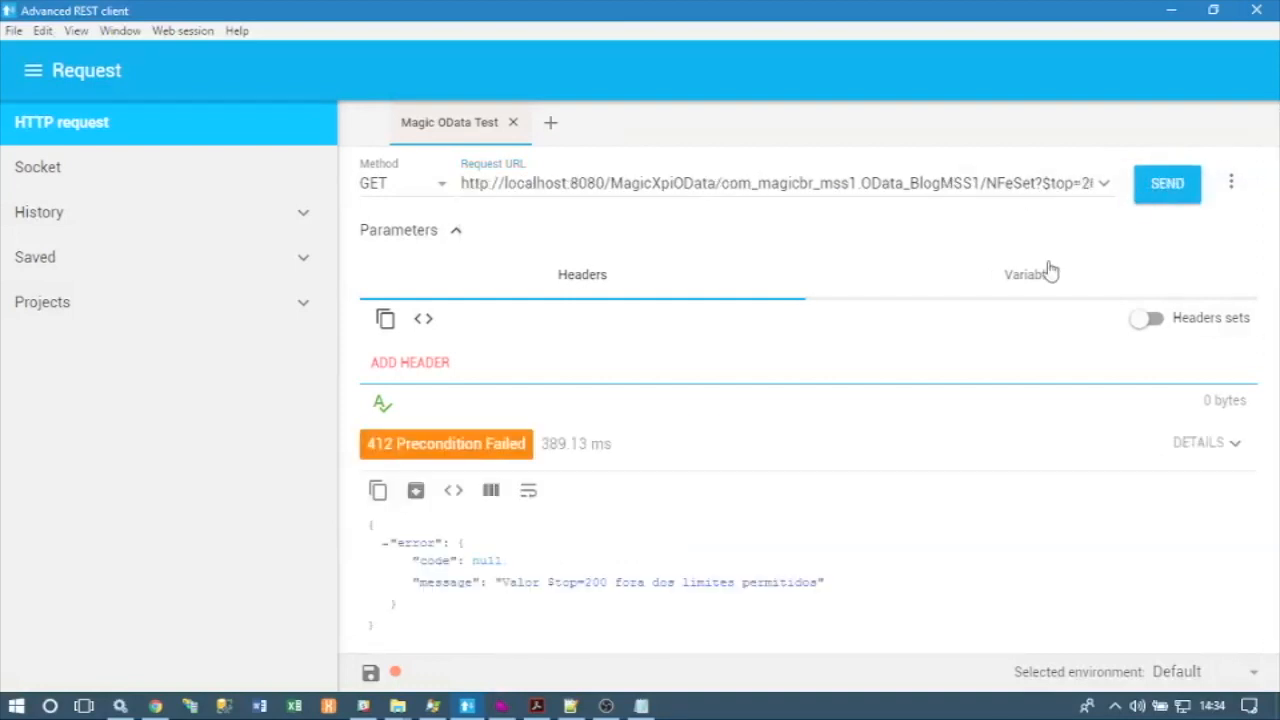
Compare the flow data of Magic xpi Studio's Define Código de Retorno step before GoTo Save Message with the error message in Advanced REST client
key(alt+Tab)
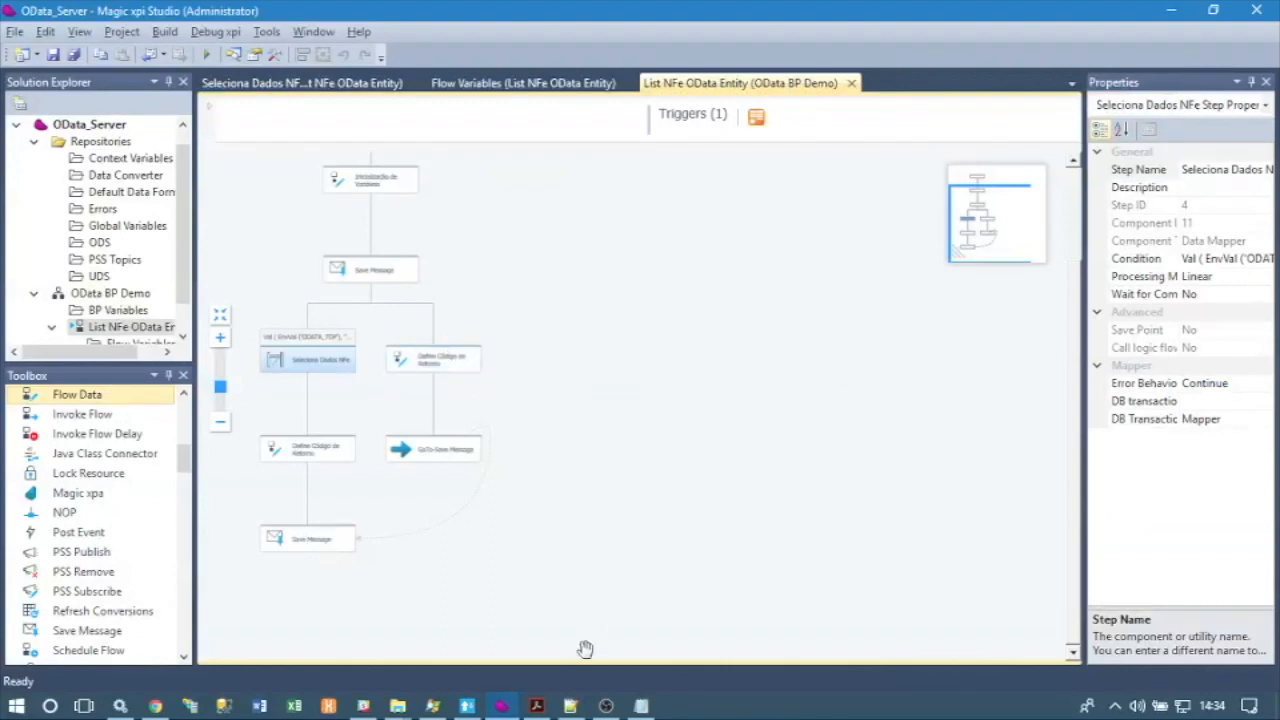
click(445, 375)
double_click(445, 375)
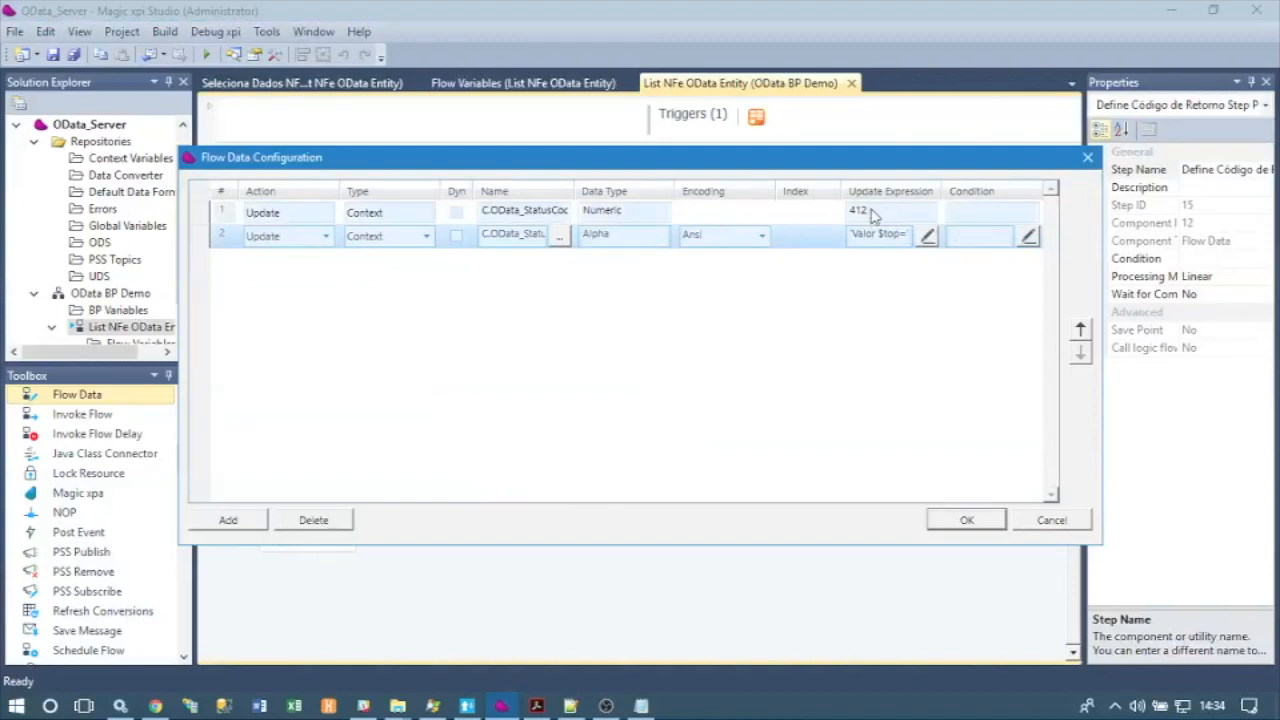
click(1048, 521)
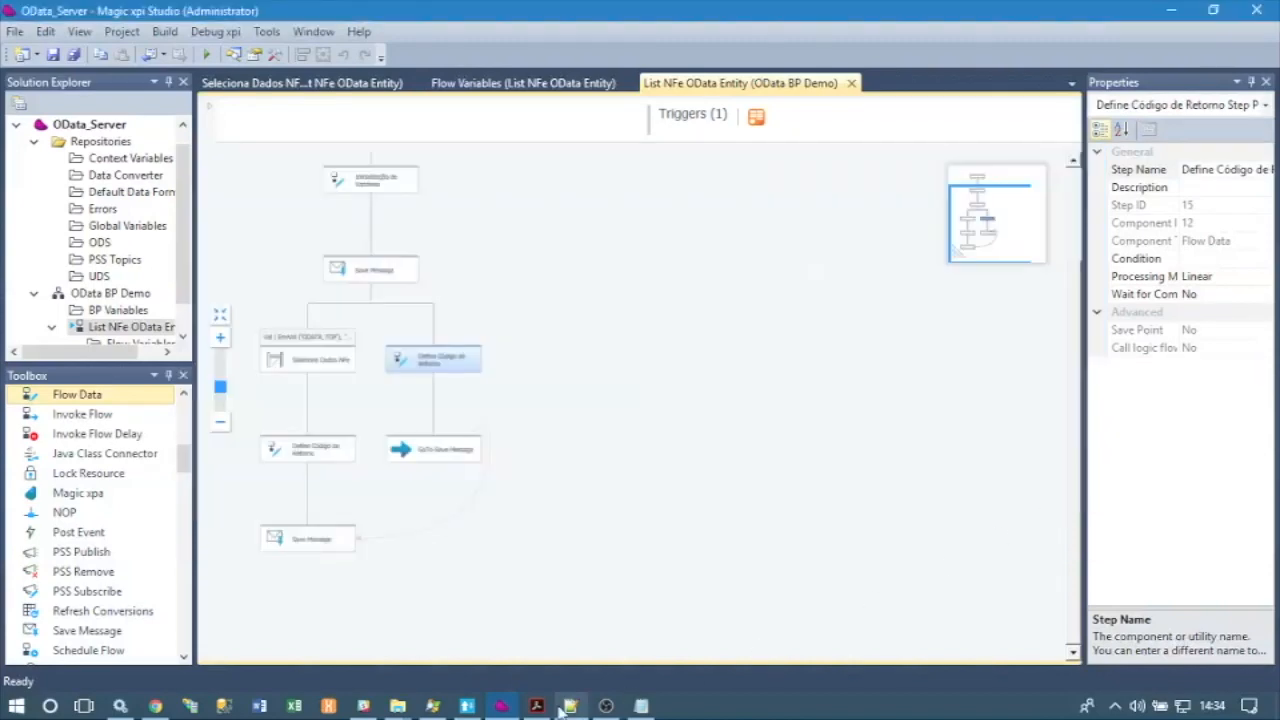
click(467, 706)
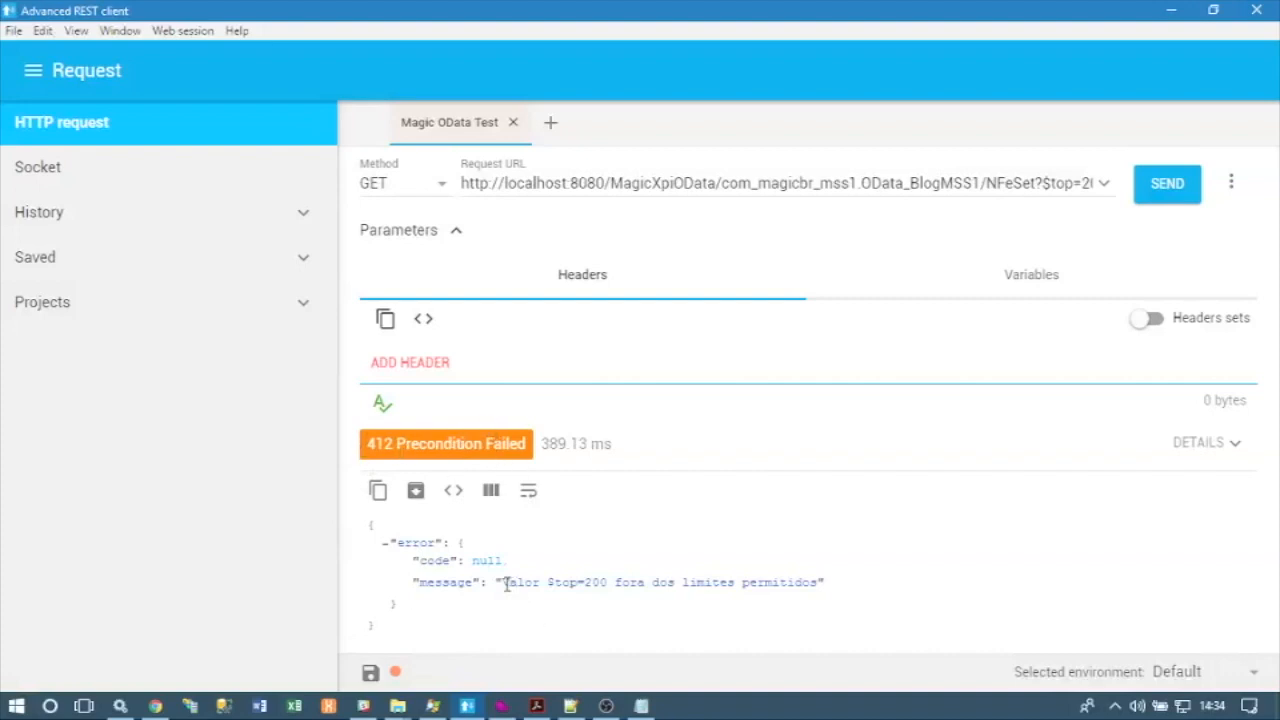
drag(507, 585, 817, 587)
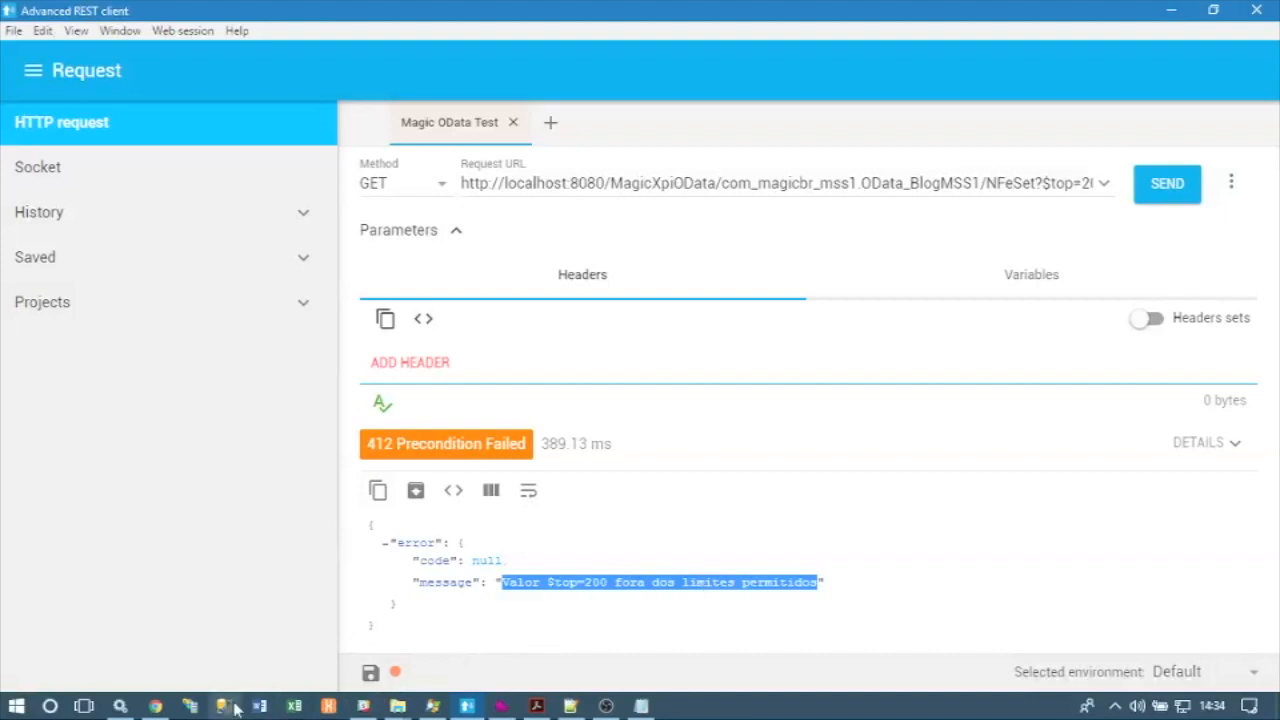
In Magic xpi Studio, examine the status code's update expression in the Define Código de Retorno step below Seleciona Dados NFe, without saving
click(501, 706)
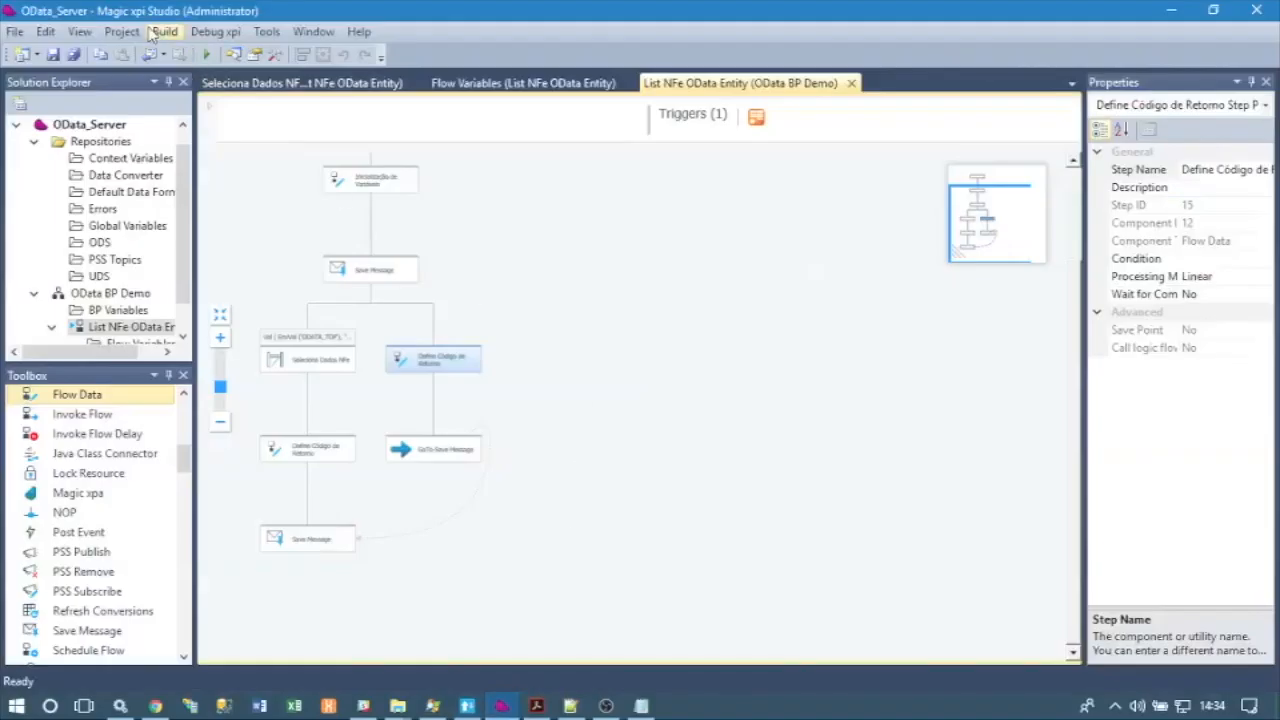
double_click(308, 453)
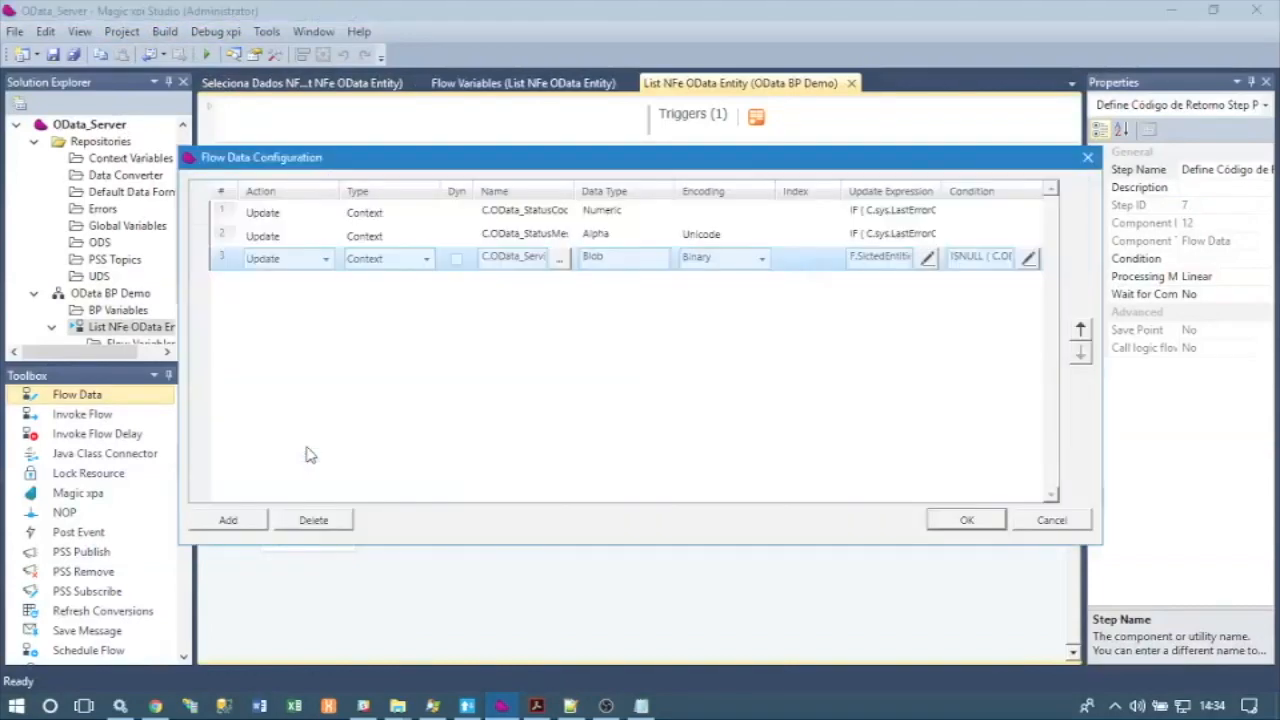
click(904, 213)
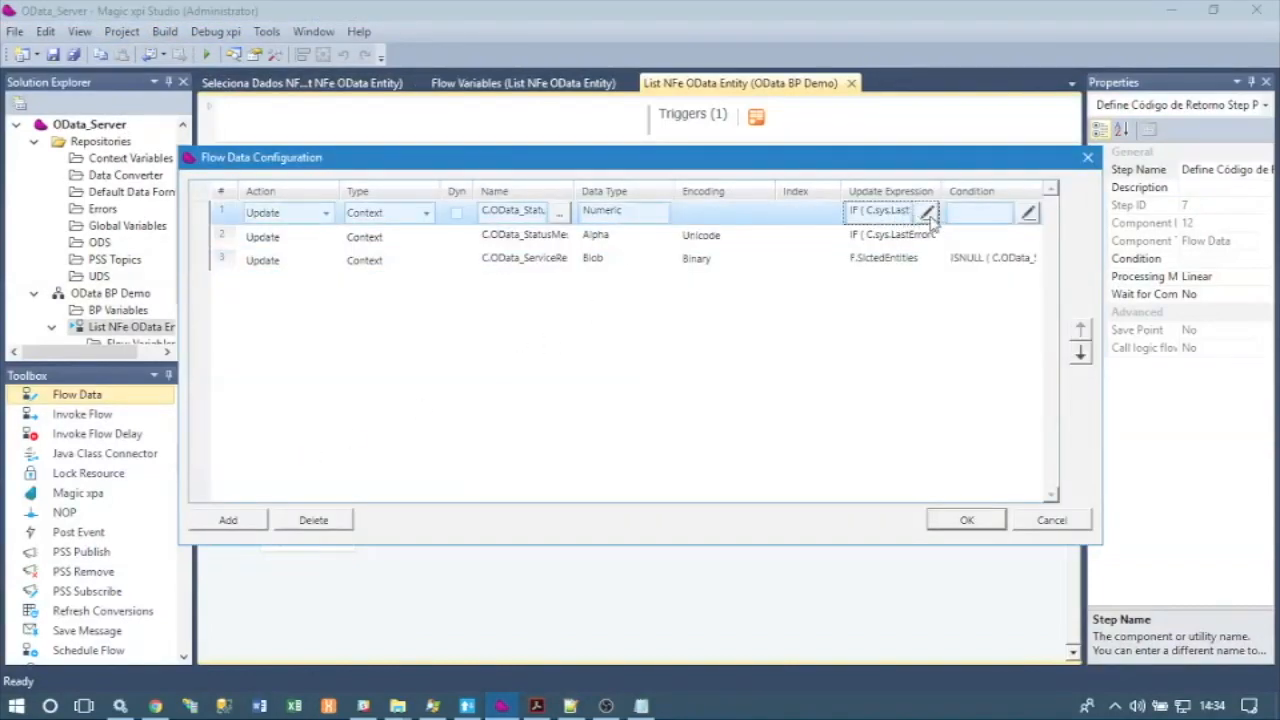
click(928, 213)
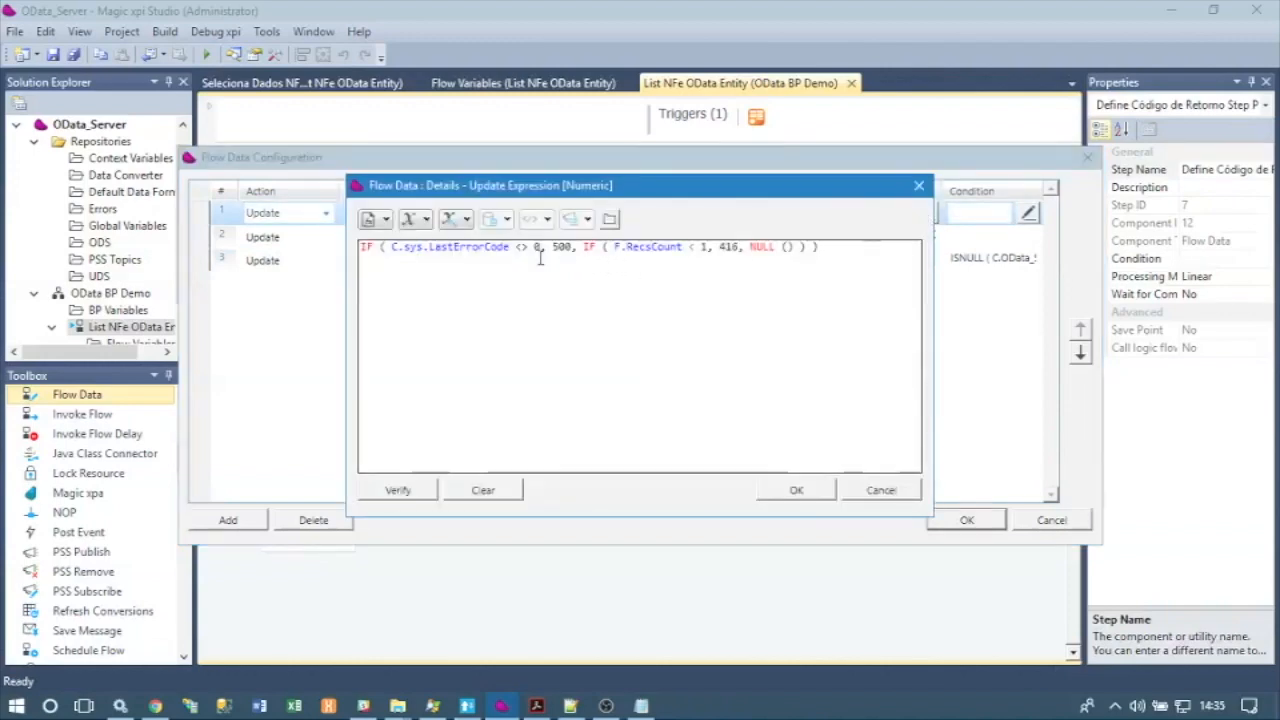
click(880, 490)
click(1049, 520)
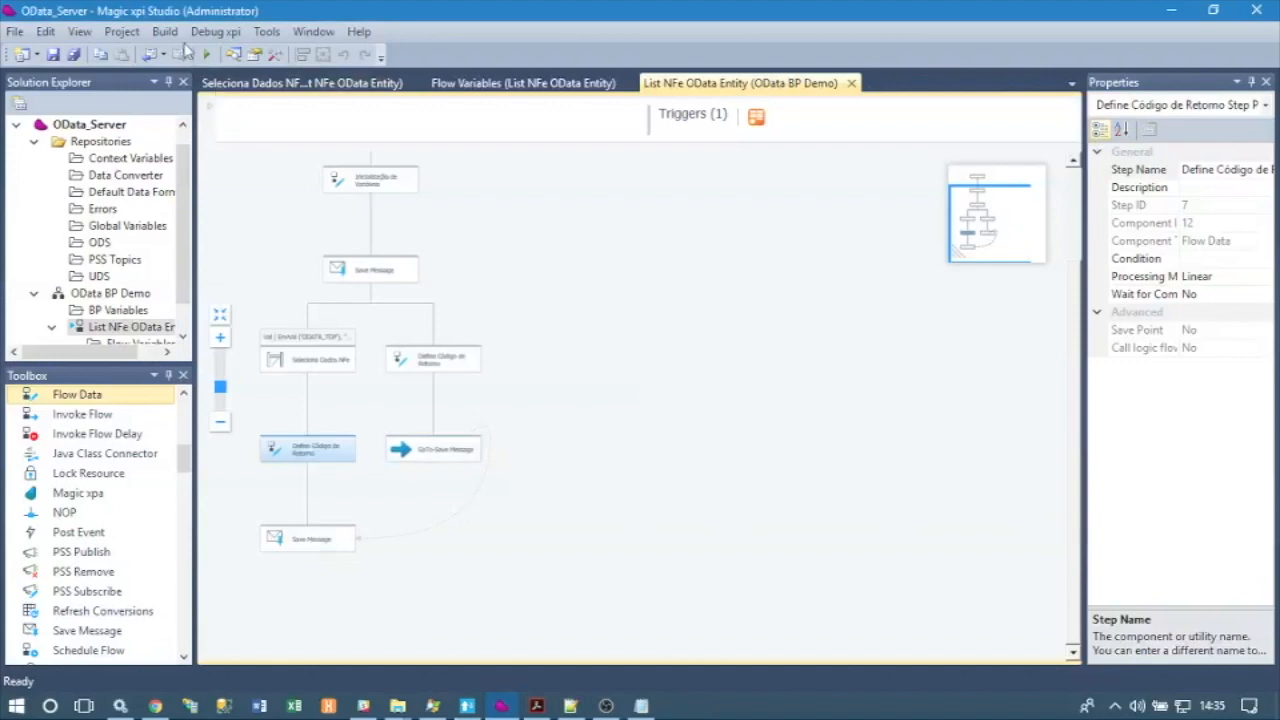
Open the project settings and show the connection definitions of the Database_1 resource
click(121, 31)
click(148, 77)
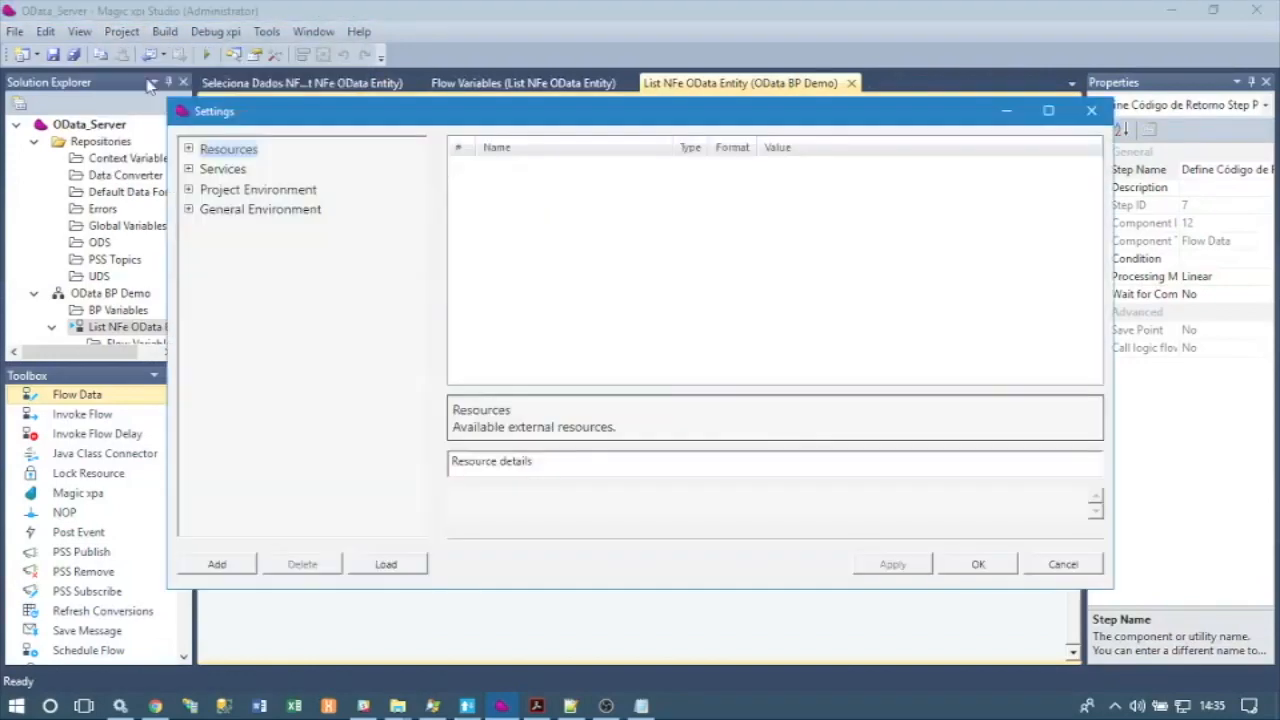
click(188, 149)
click(240, 169)
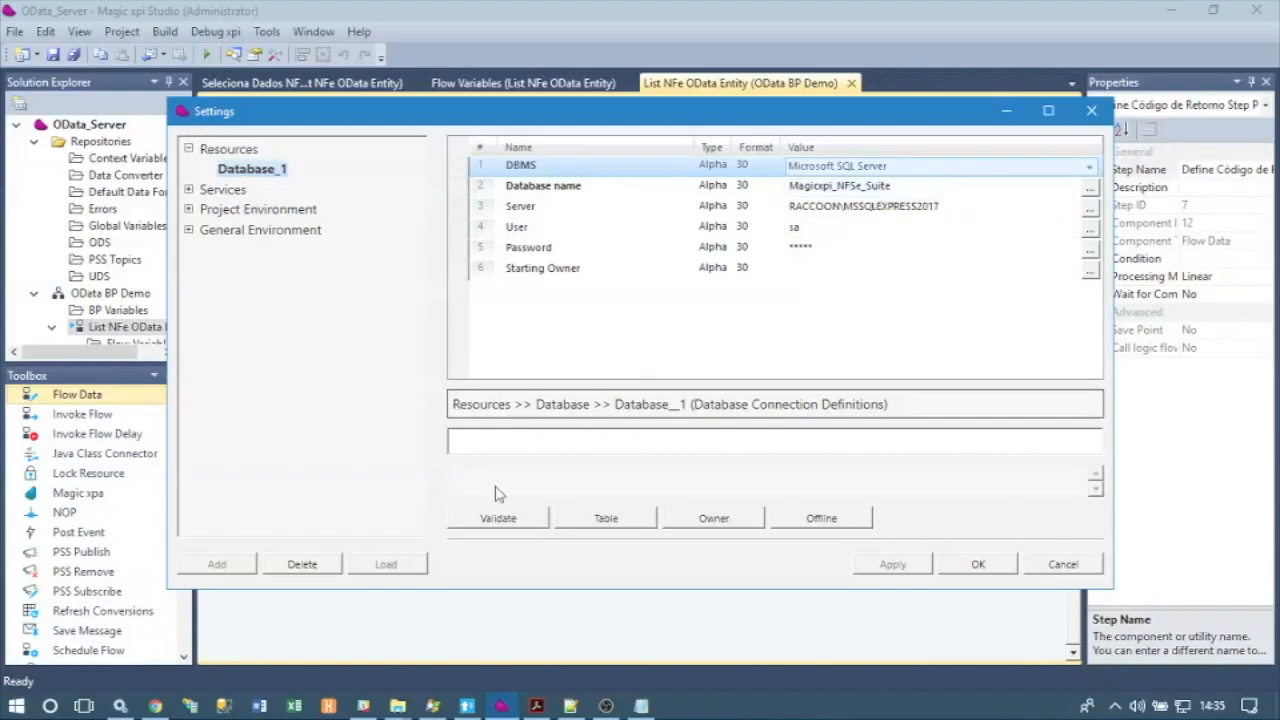
Refresh Magic Monitor's activity log and connect SQL Server Management Studio to RACCOON\MSSQLEXPRESS2017 using the saved sa logon
click(225, 708)
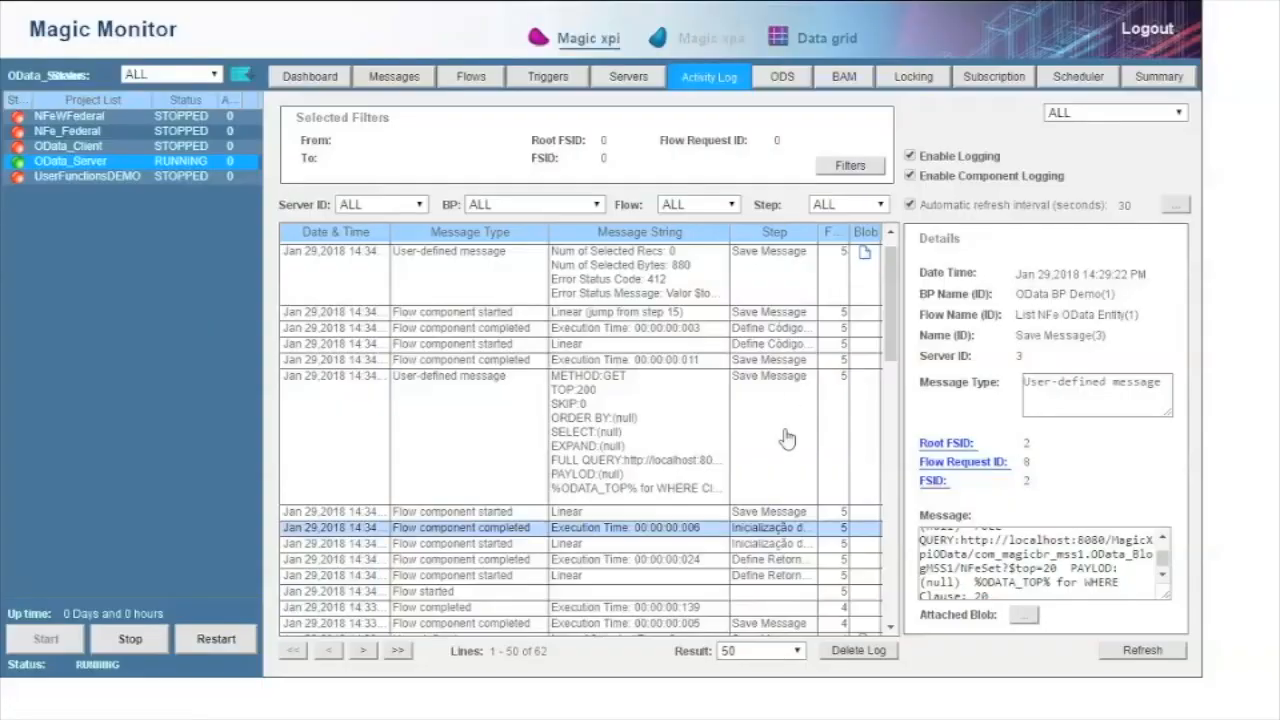
click(1143, 650)
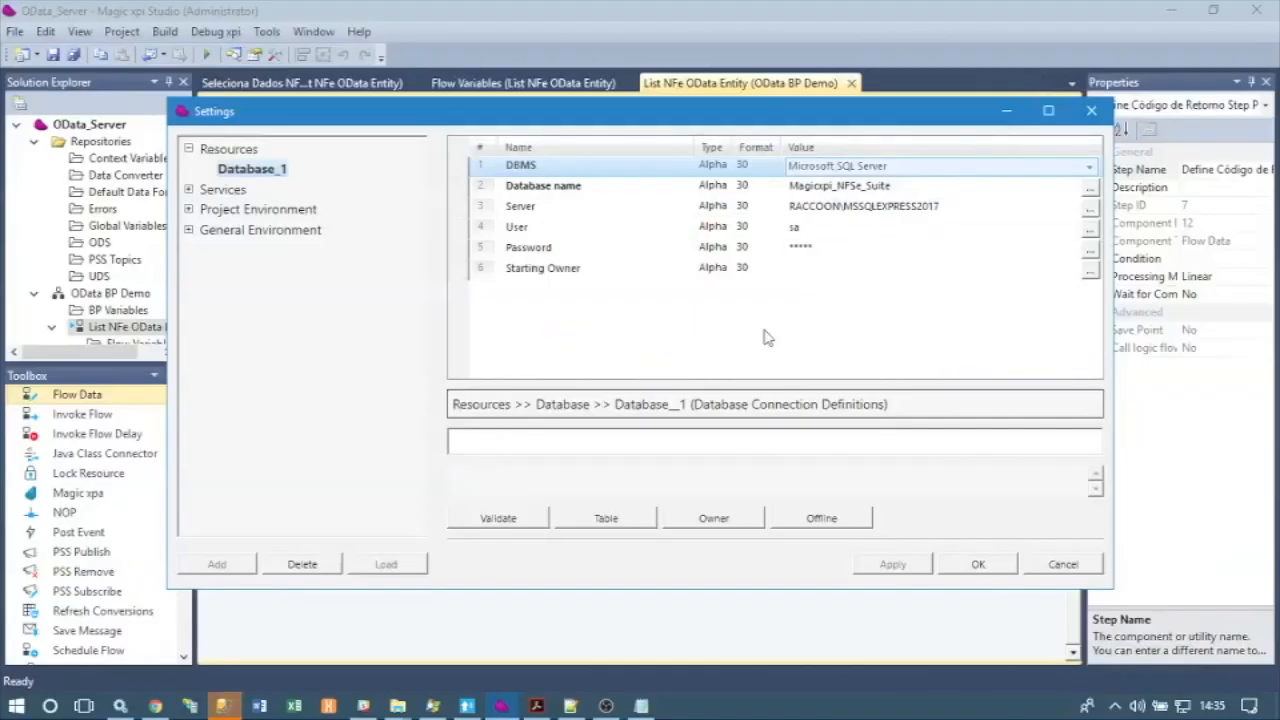
click(224, 706)
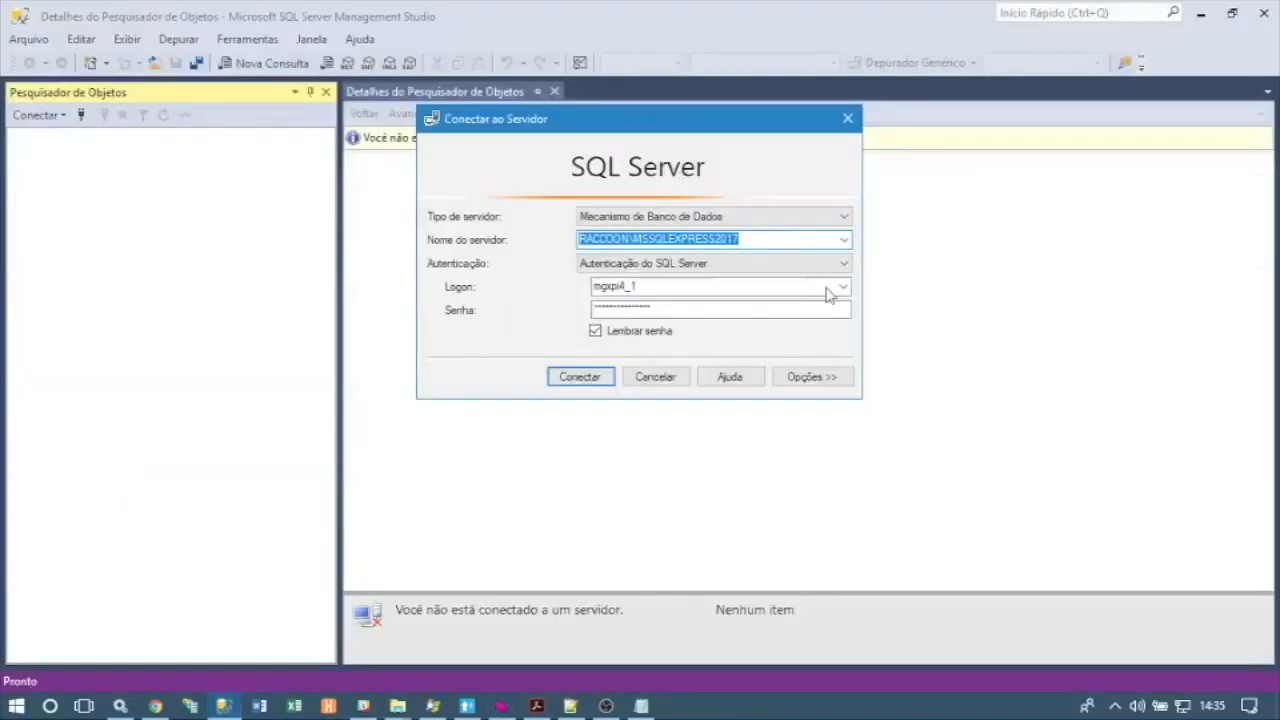
click(843, 286)
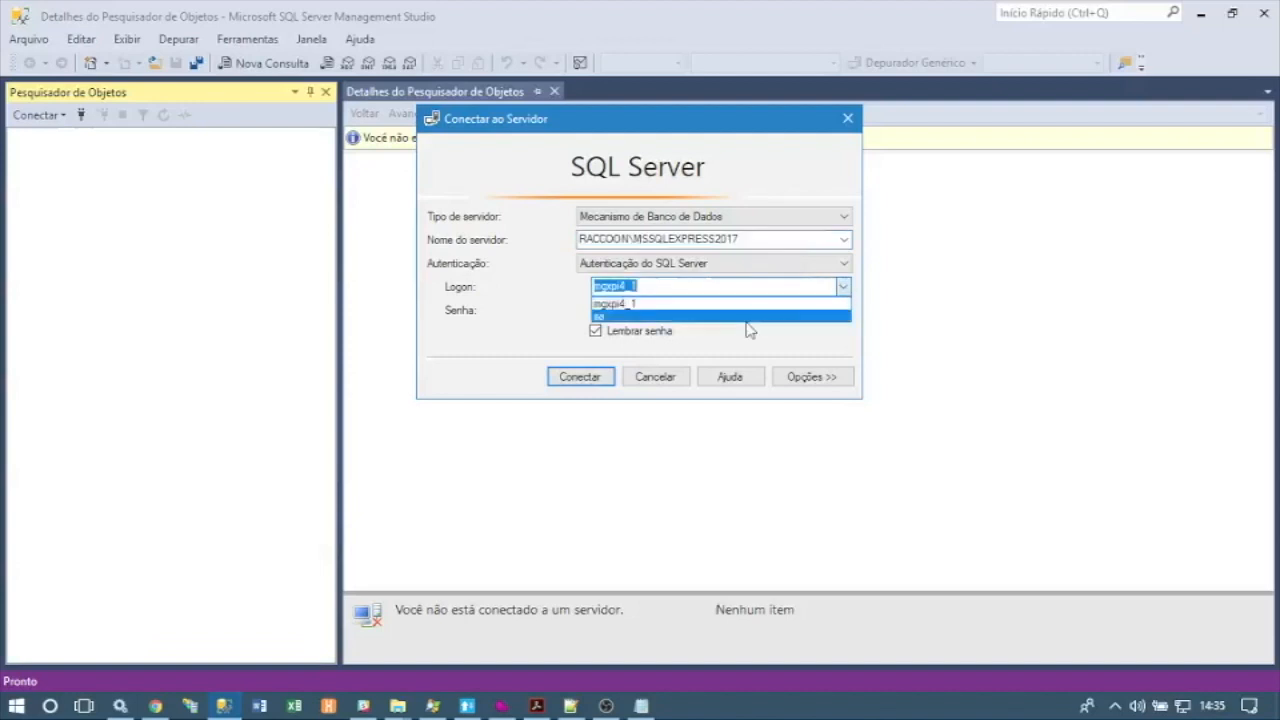
click(731, 316)
click(594, 378)
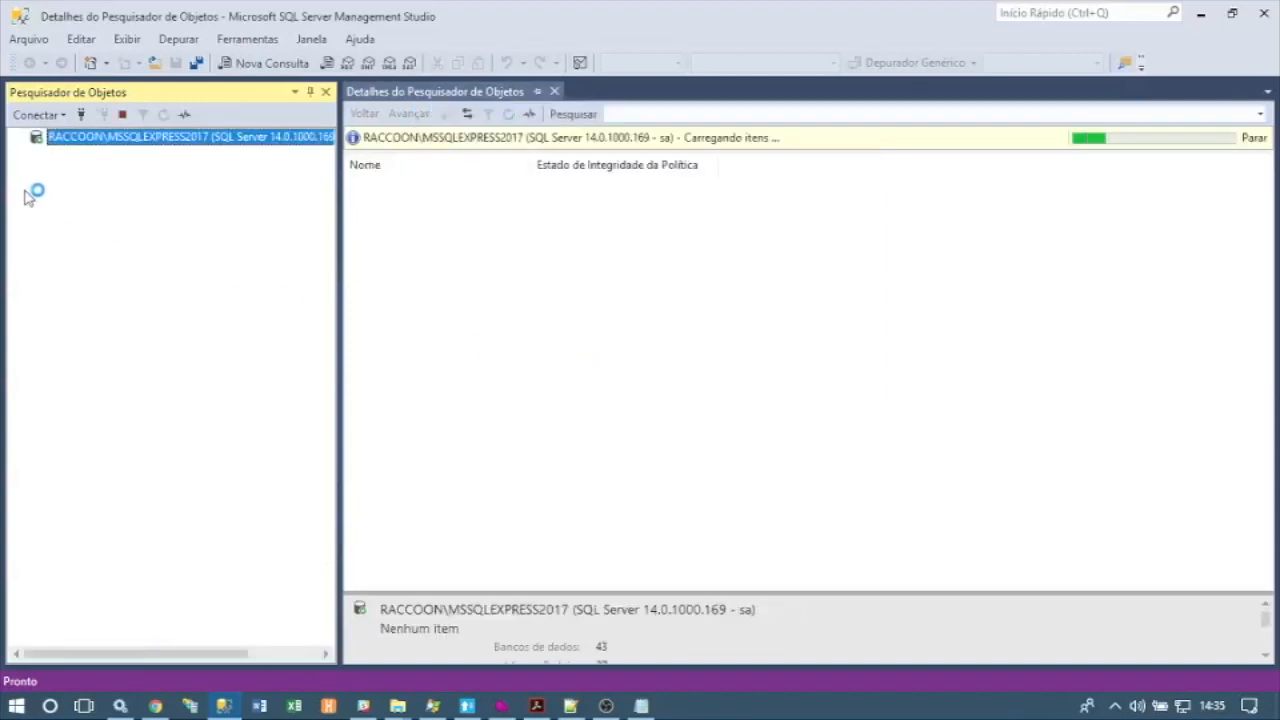
Rename the dbo.INT_NFECTL table in the Magicxpi_NFSe_Suite database to INT_NFECTL_1
click(37, 153)
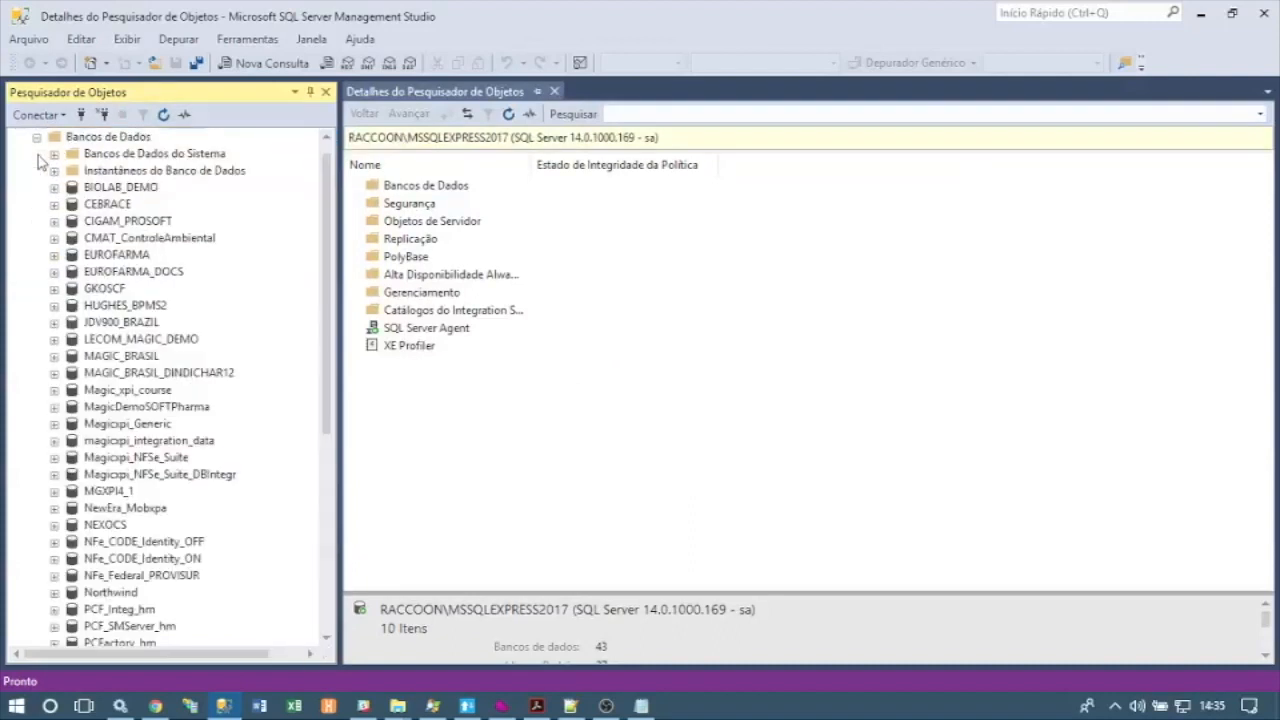
scroll(13, 388, down, 4)
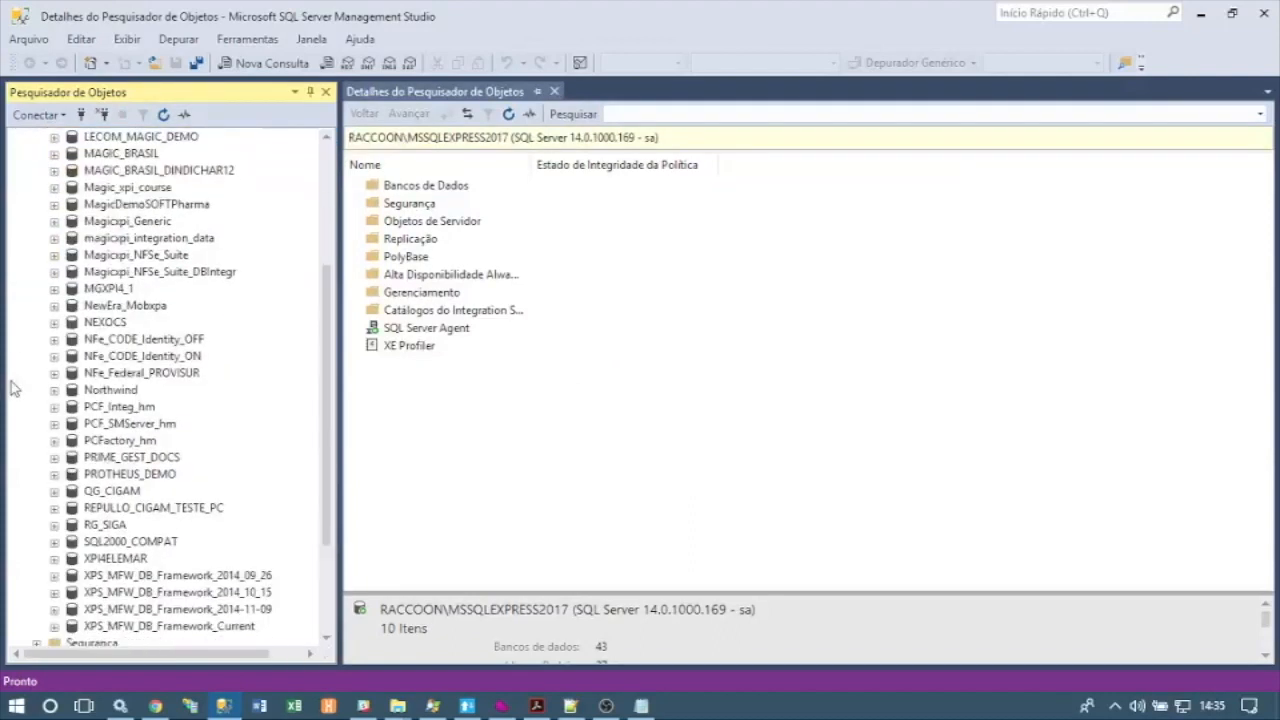
click(54, 255)
click(71, 289)
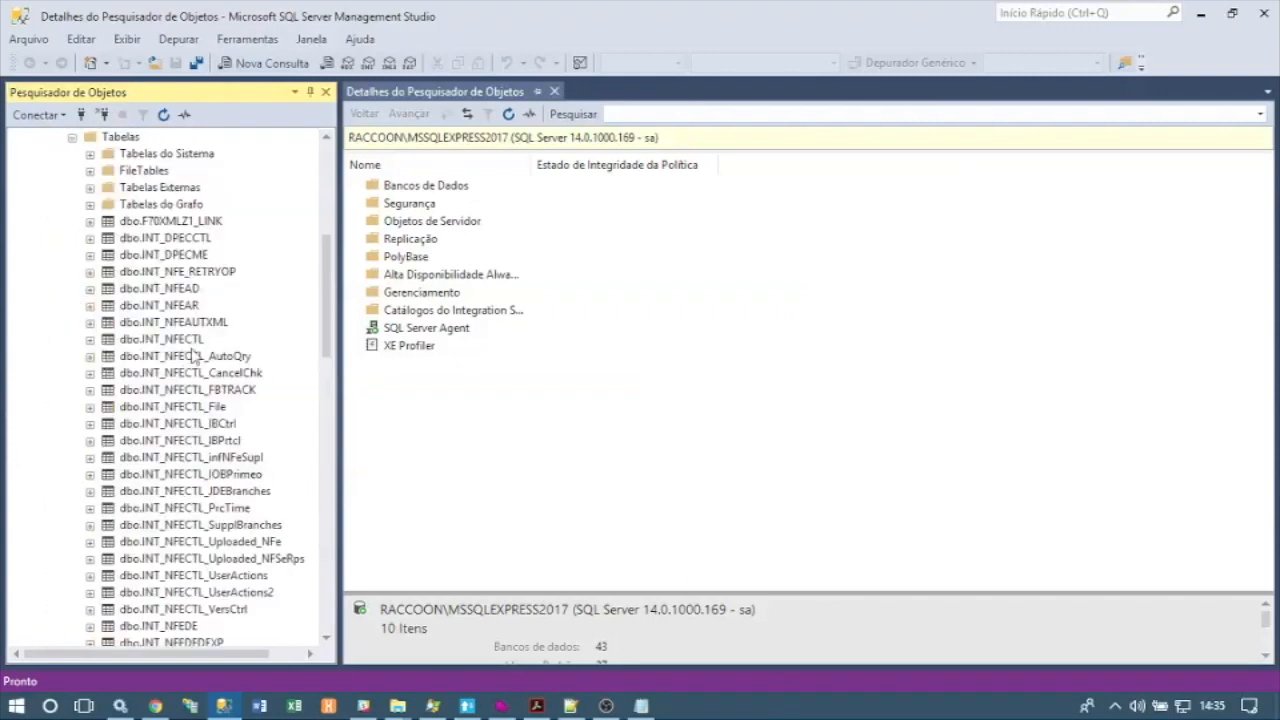
click(182, 341)
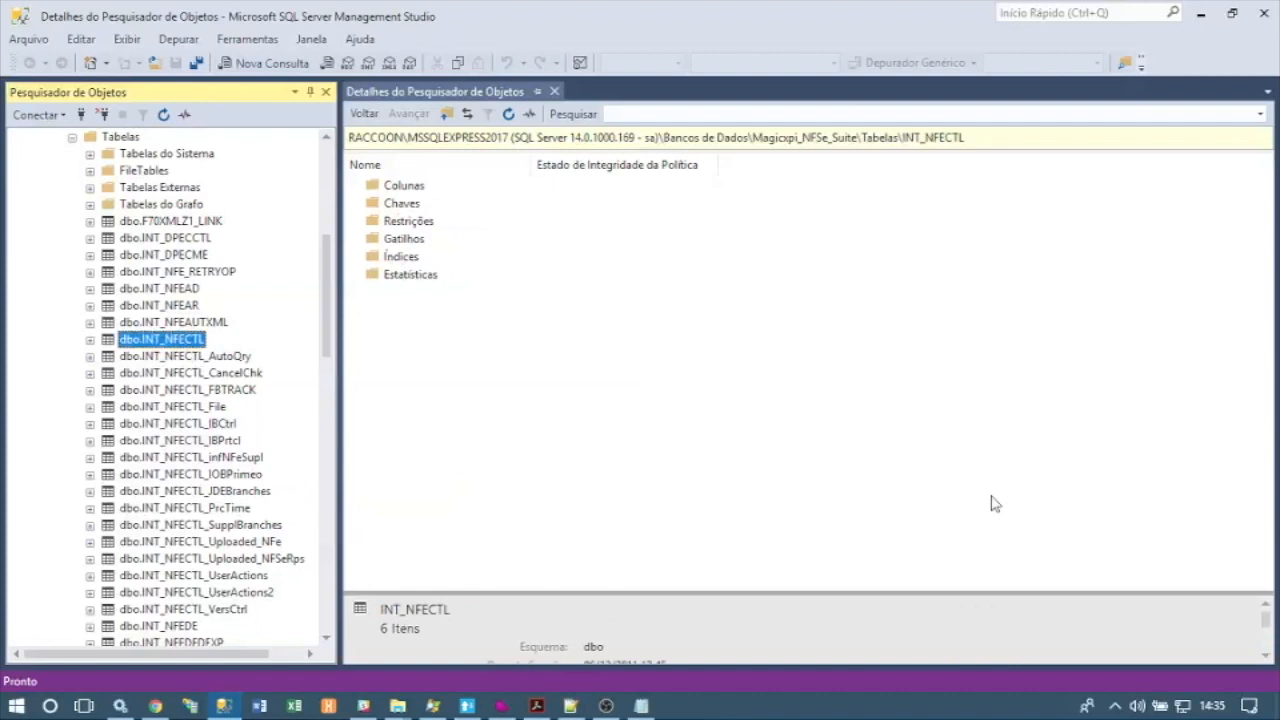
key(F2)
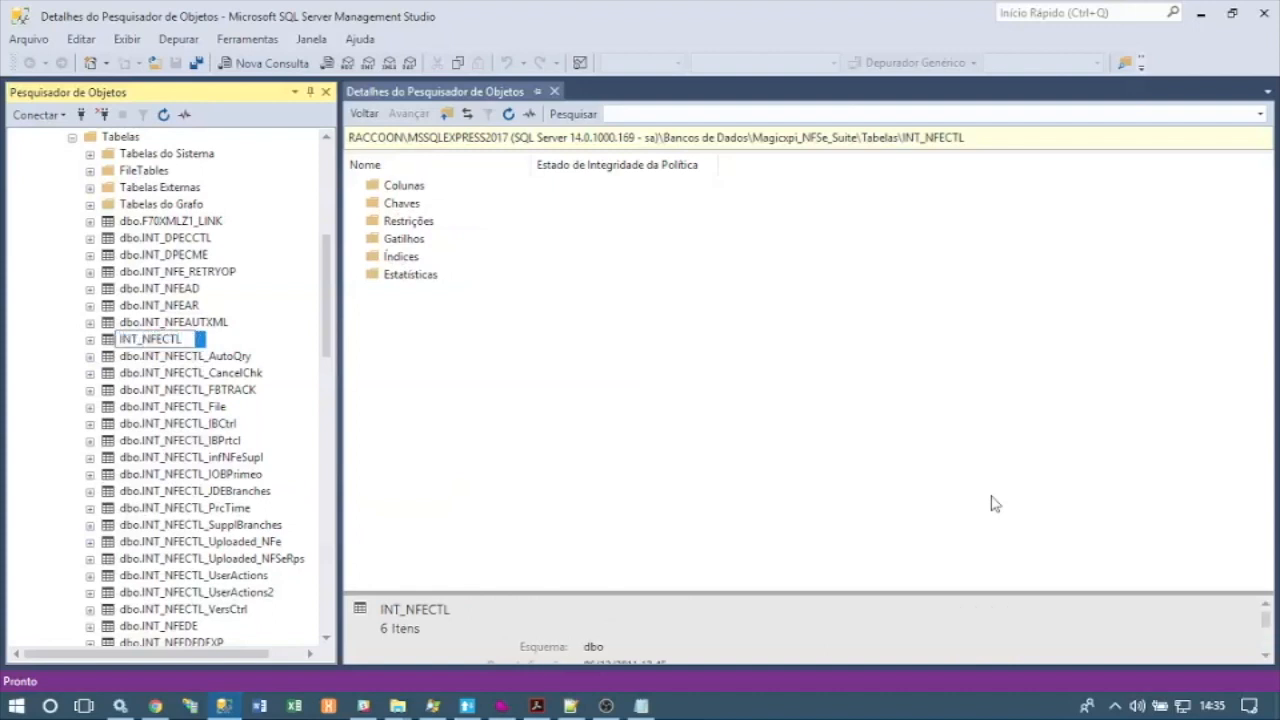
text(-x)
key(BackSpace)
key(BackSpace)
text(_1)
key(Return)
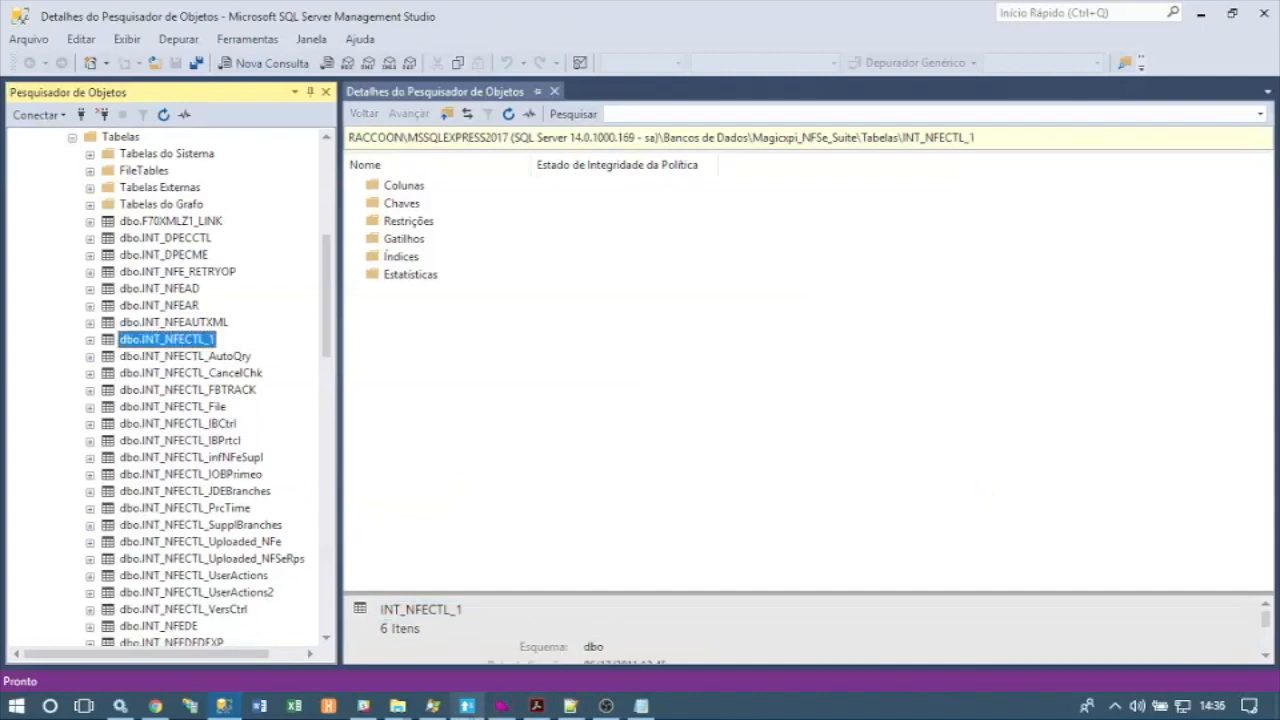
Switch to Advanced REST client and resend the GET request with $top=200
click(467, 706)
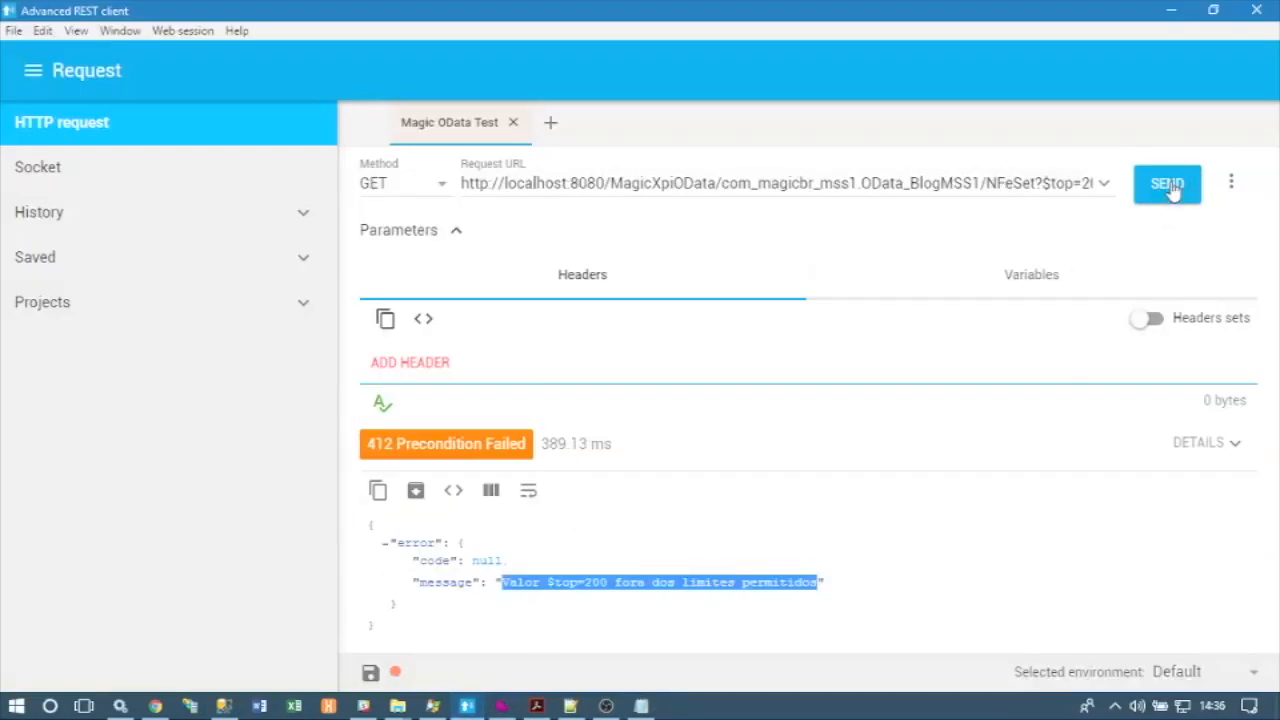
click(1167, 185)
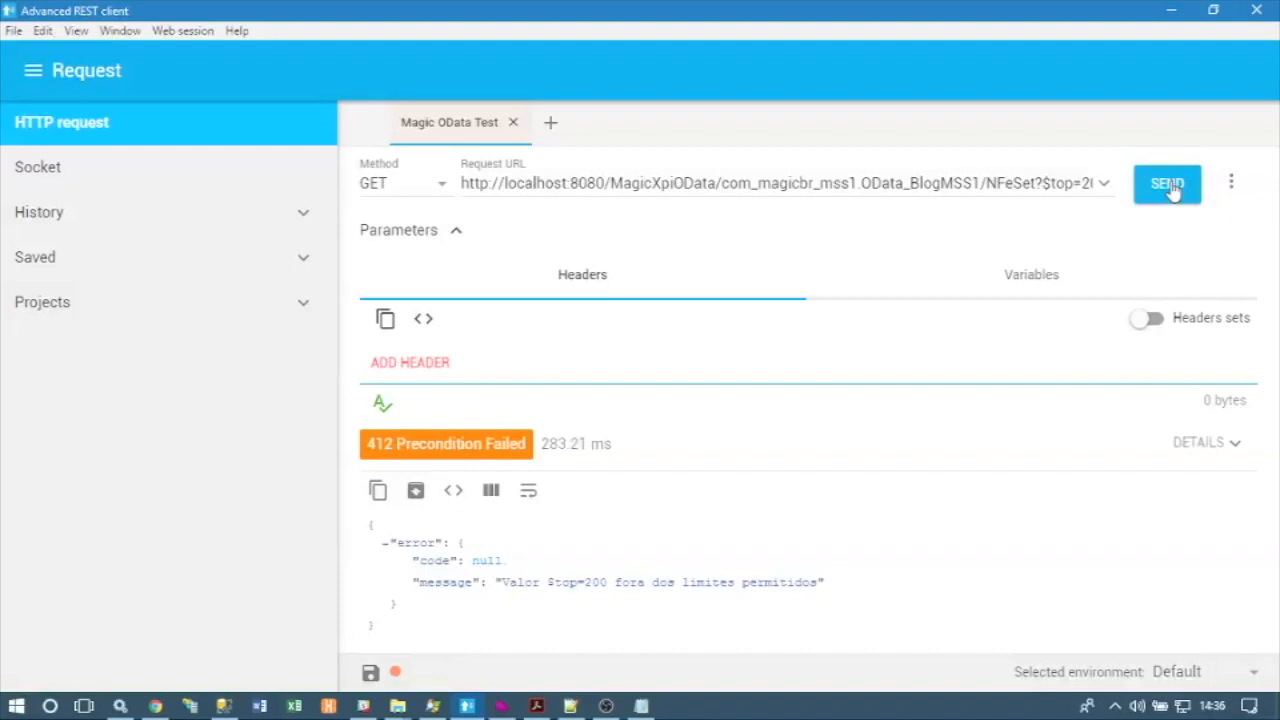
Change the request URL's $top value to 20 and send the GET request
click(1042, 188)
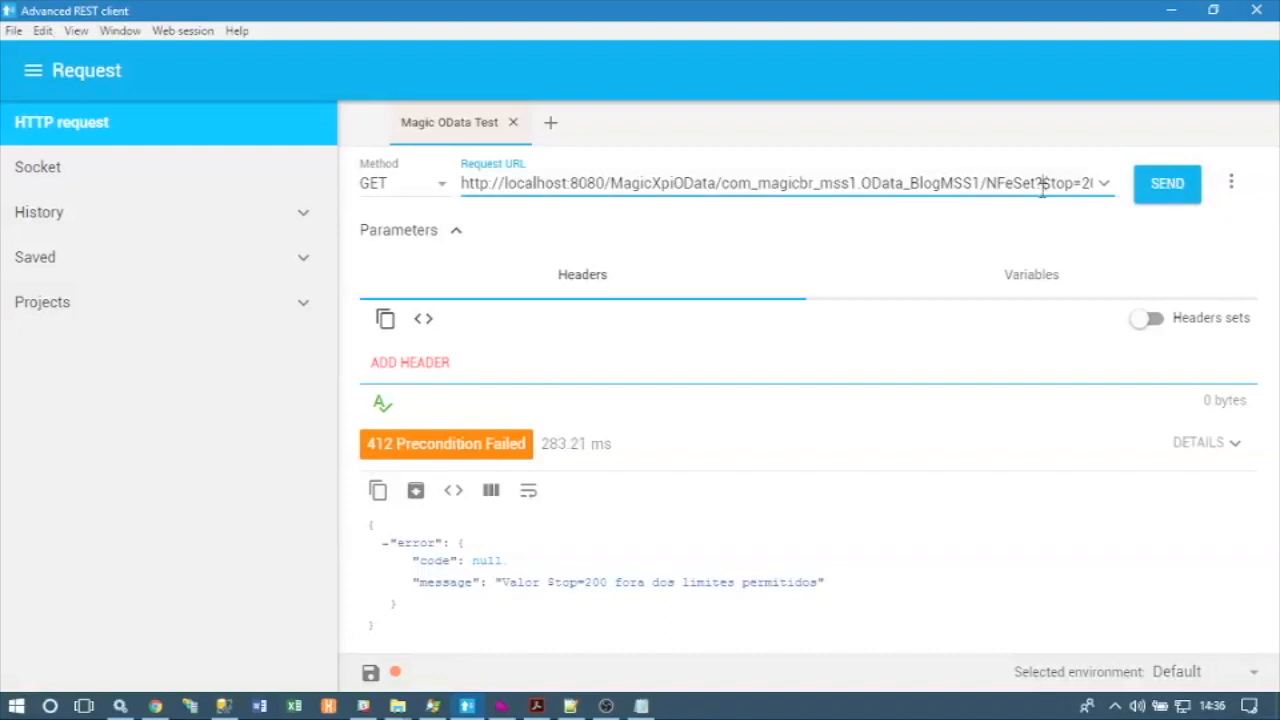
key(End)
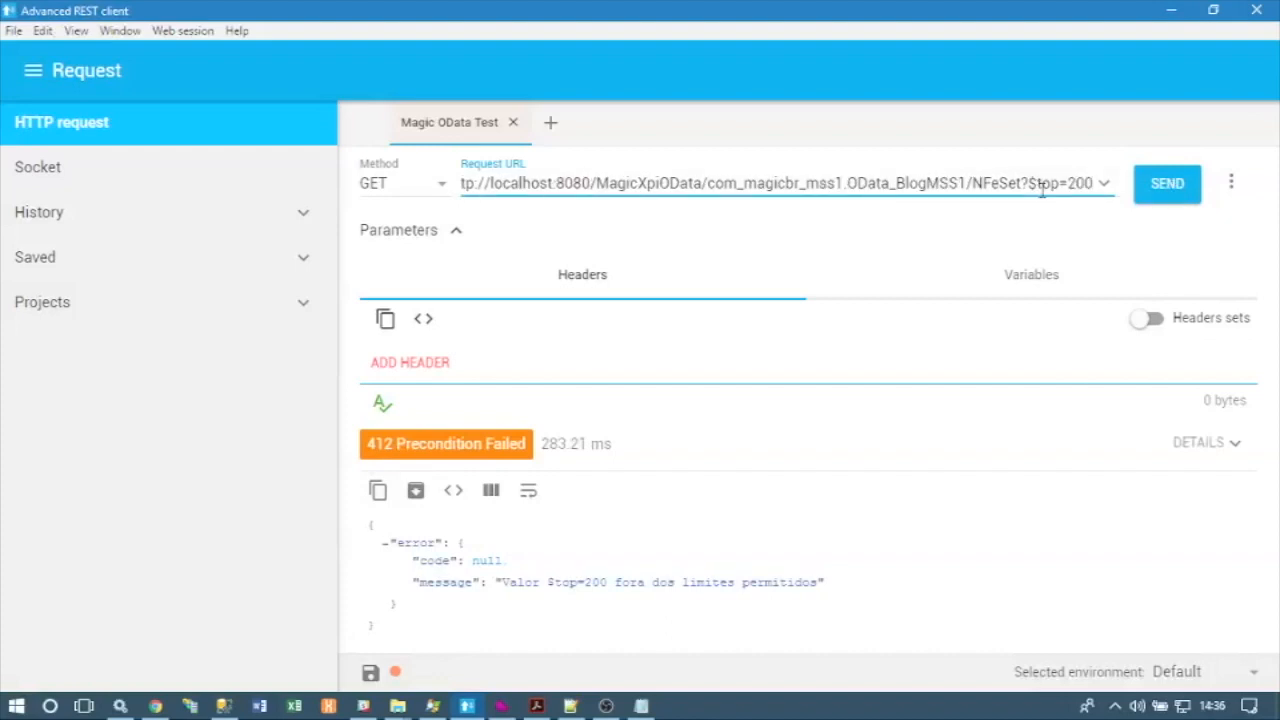
key(BackSpace)
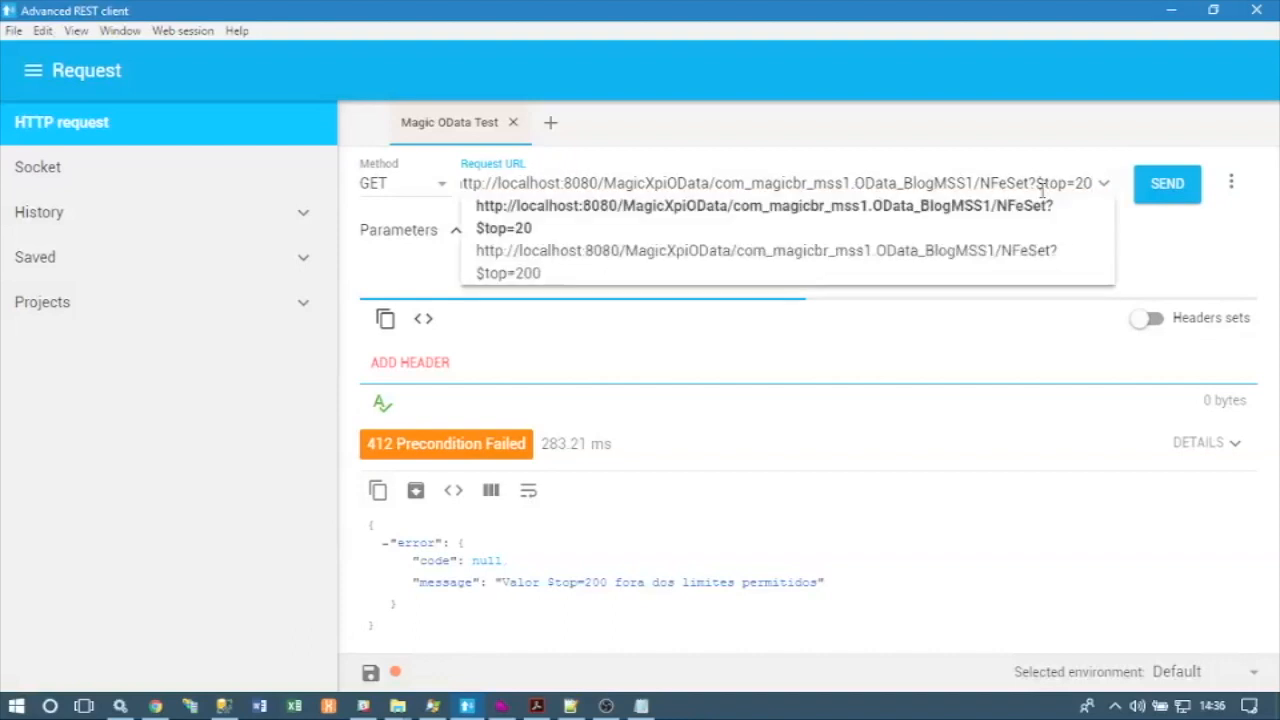
click(1167, 188)
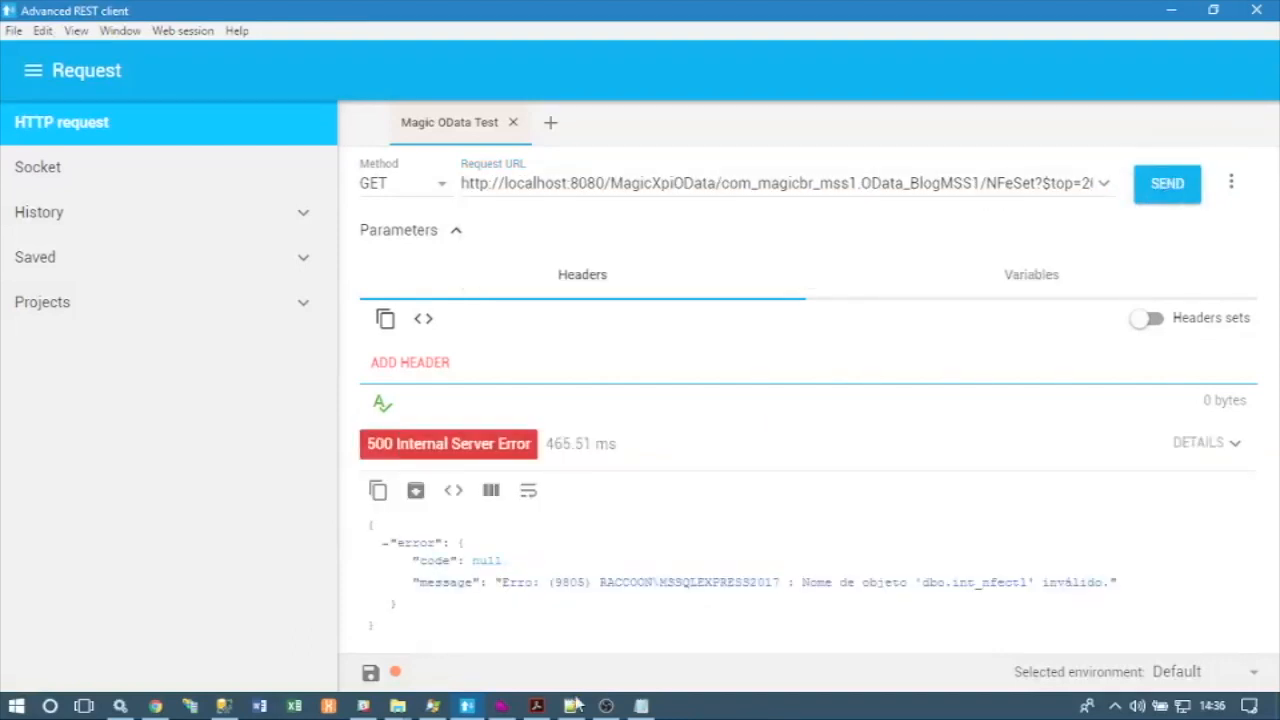
Switch to Magic Monitor in Chrome, refresh the activity log and view the details of the latest Error entry
click(160, 707)
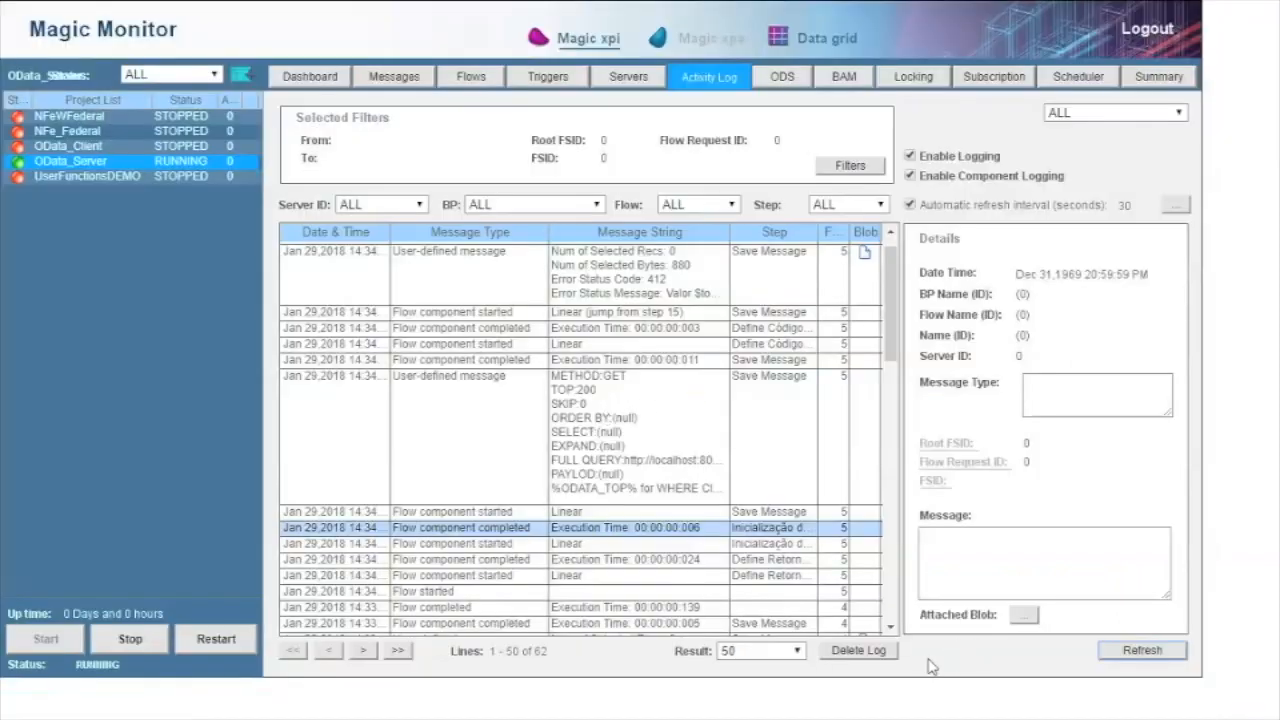
click(1155, 652)
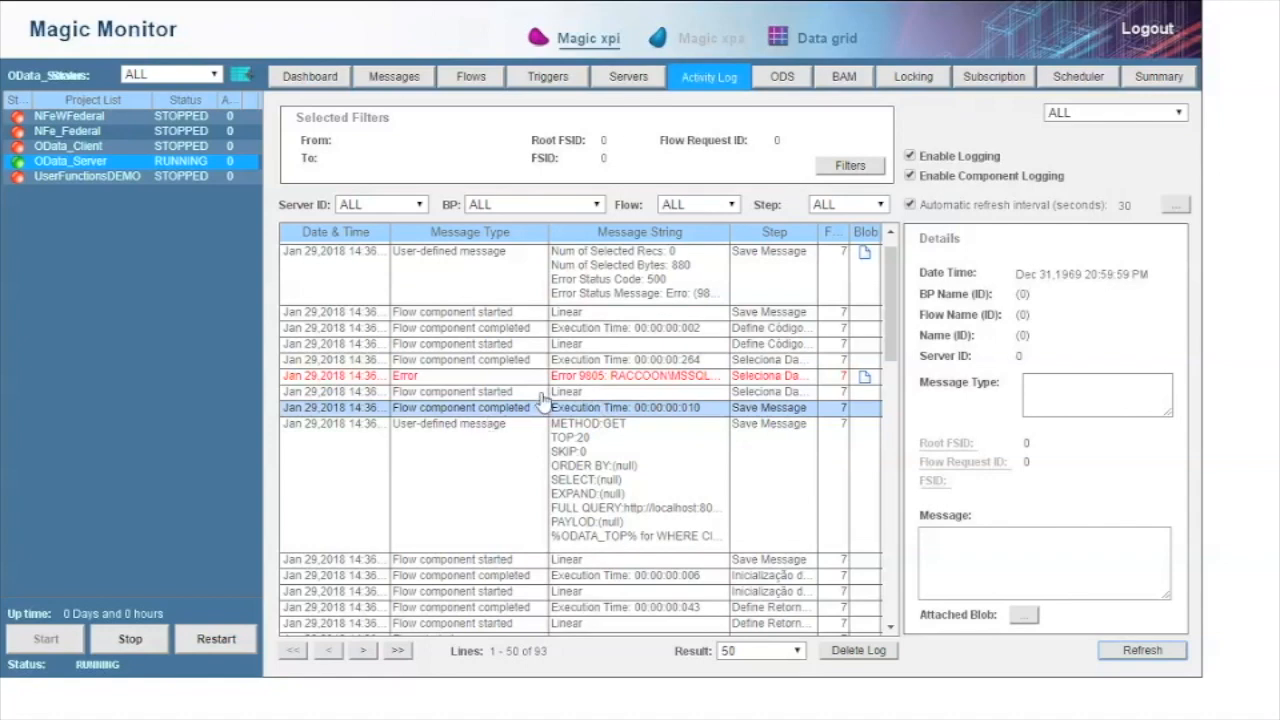
click(606, 386)
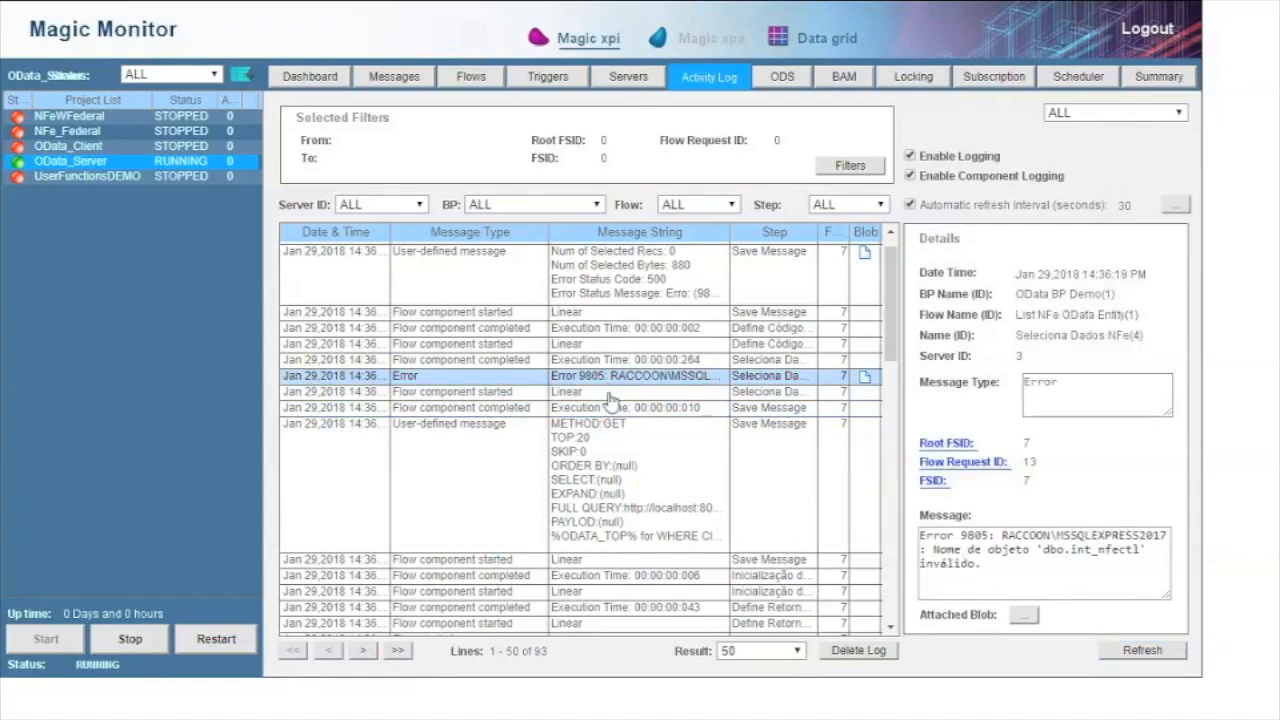
click(604, 345)
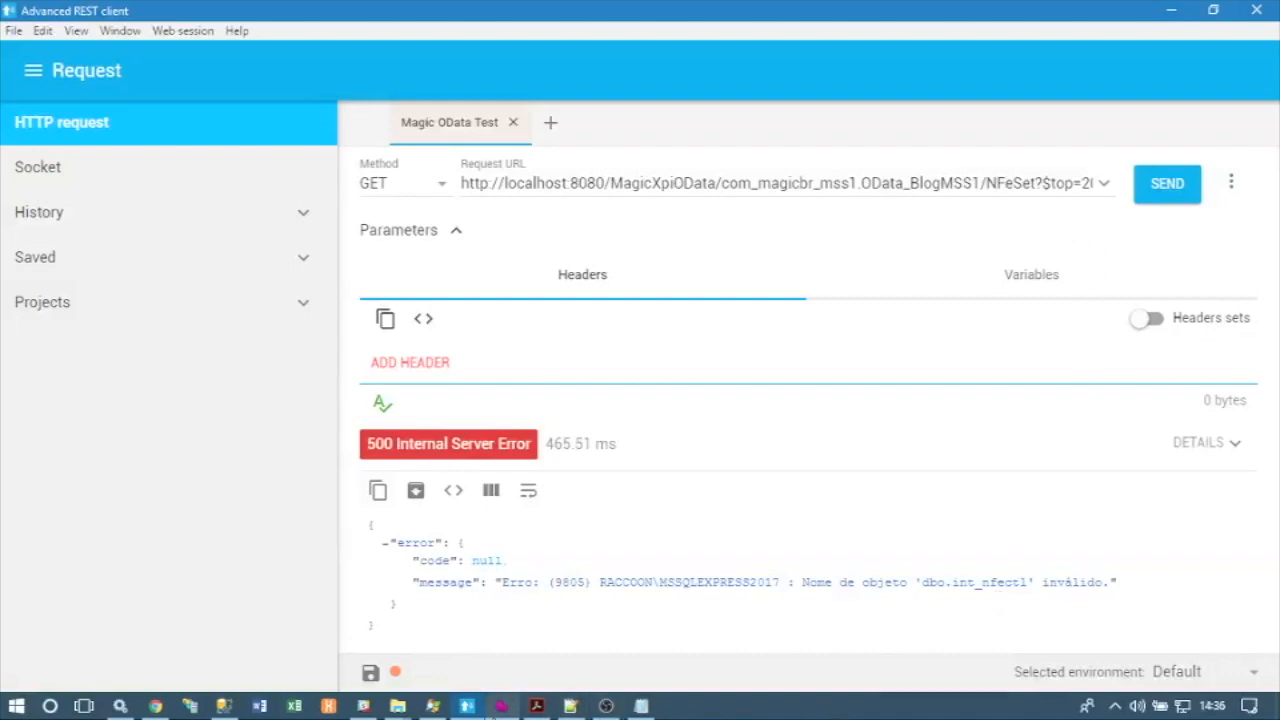
Switch to SQL Server Management Studio and rename the dbo.INT_NFECTL_1 table to INT_NFECTL
click(224, 706)
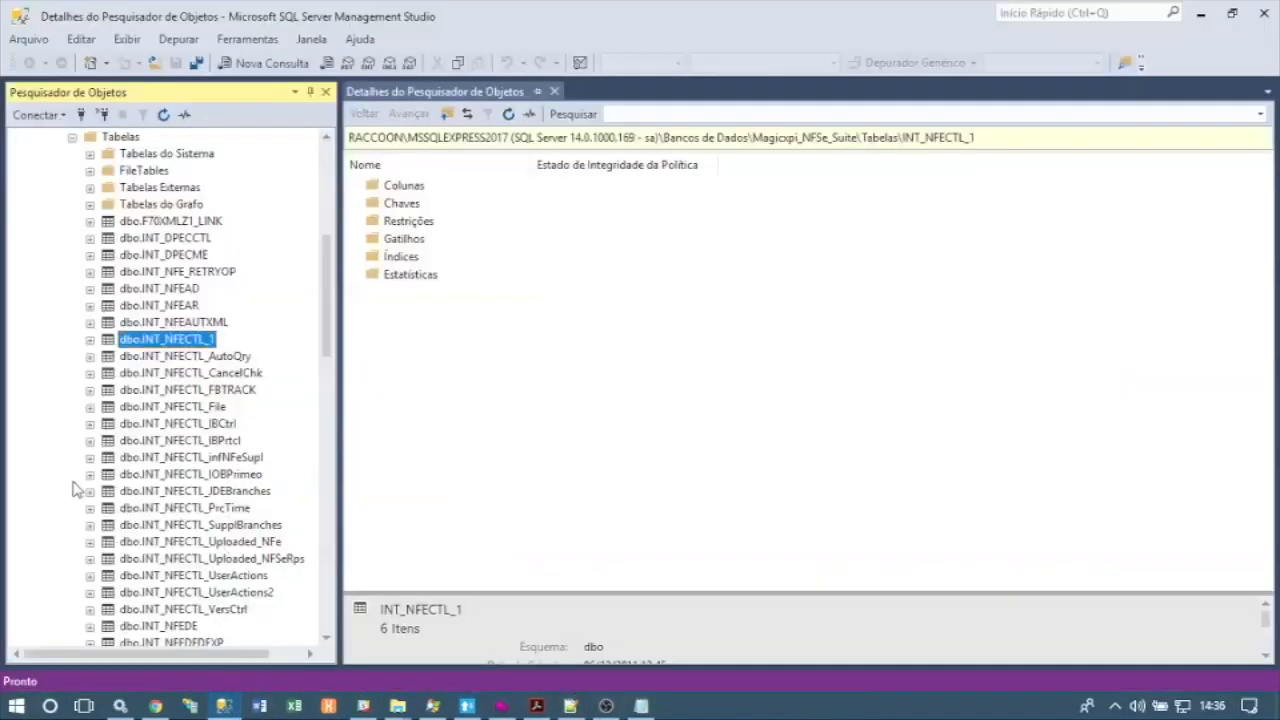
key(F2)
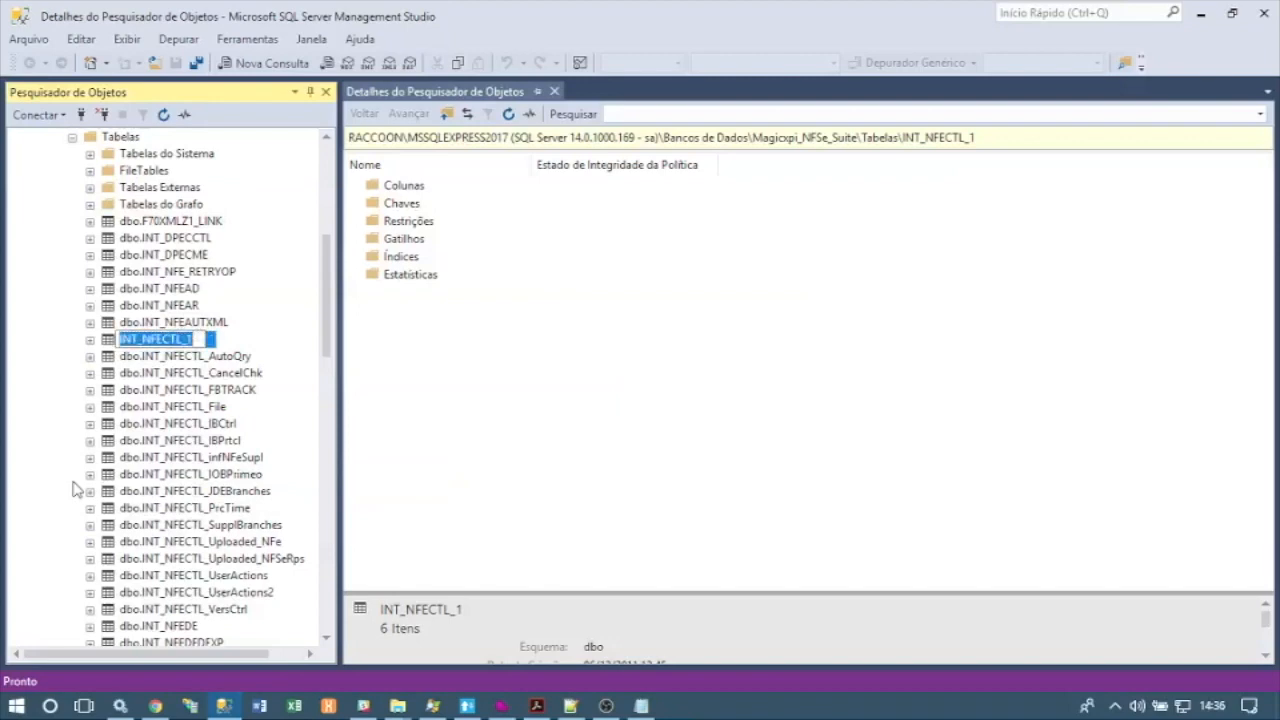
key(End)
key(BackSpace)
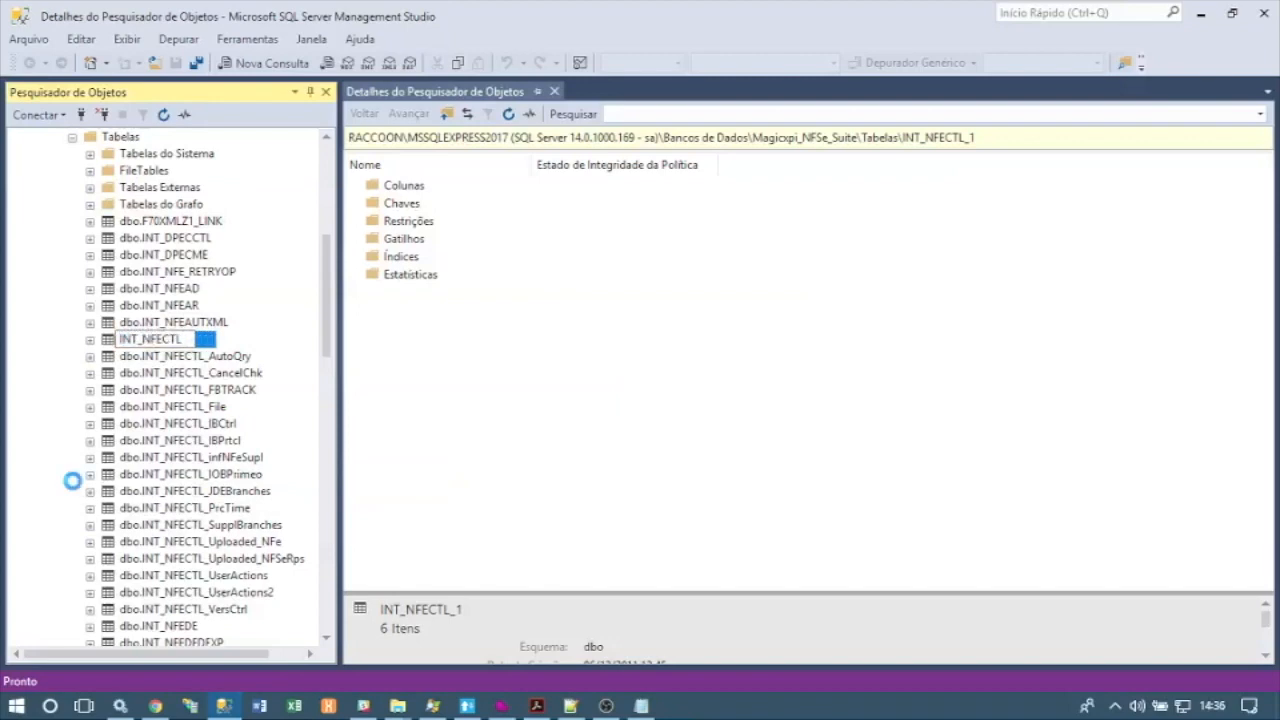
In Advanced REST client, resend the GET request with $top=2 and look through the returned NFeSet JSON records
key(alt+Tab)
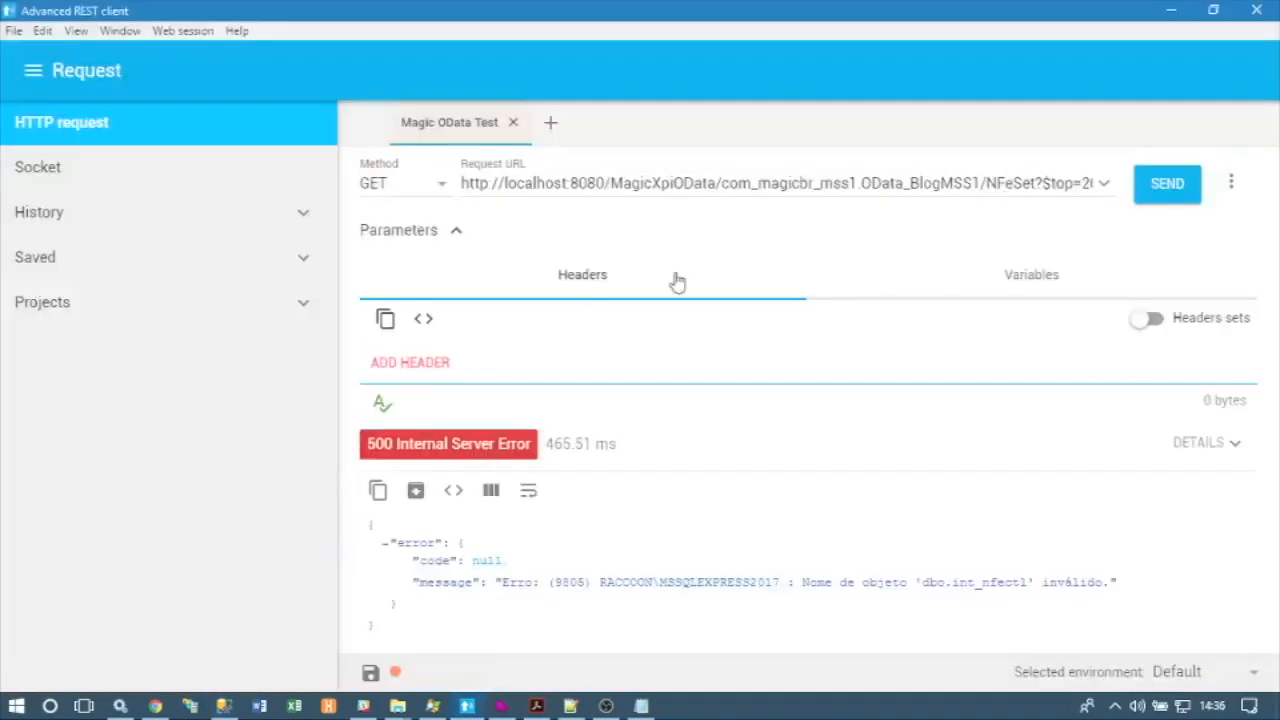
click(1020, 178)
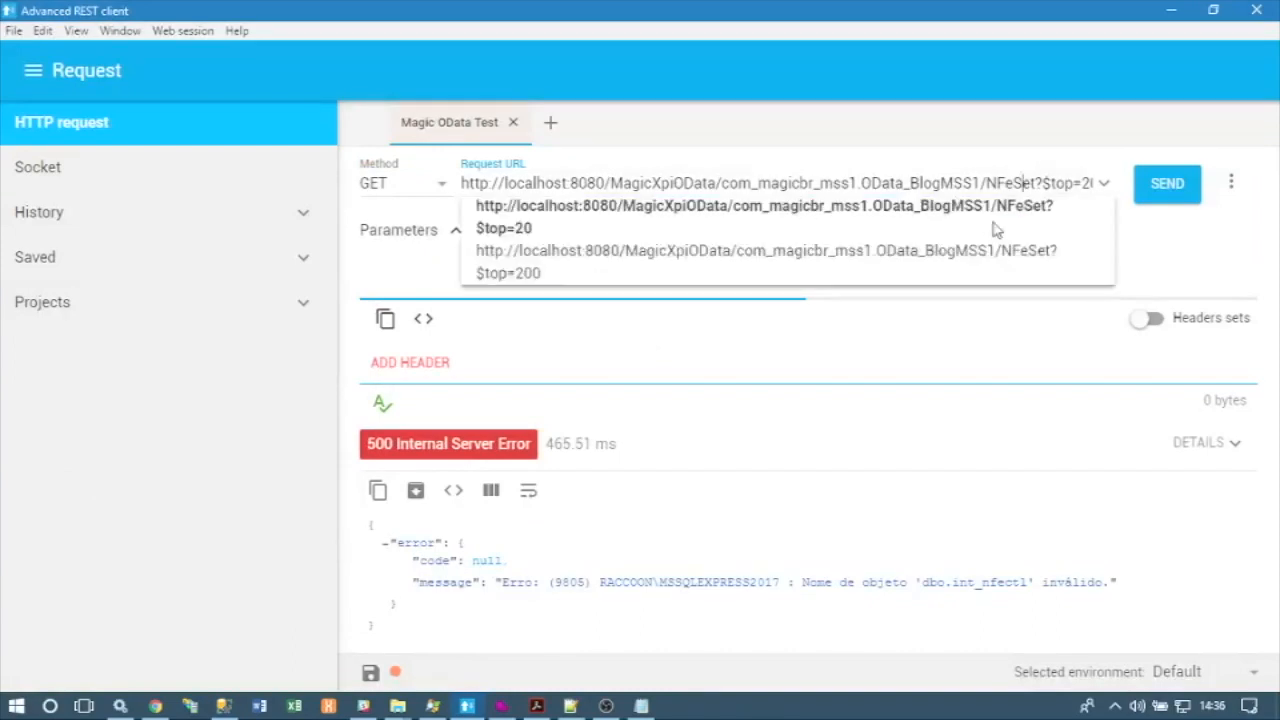
key(End)
key(BackSpace)
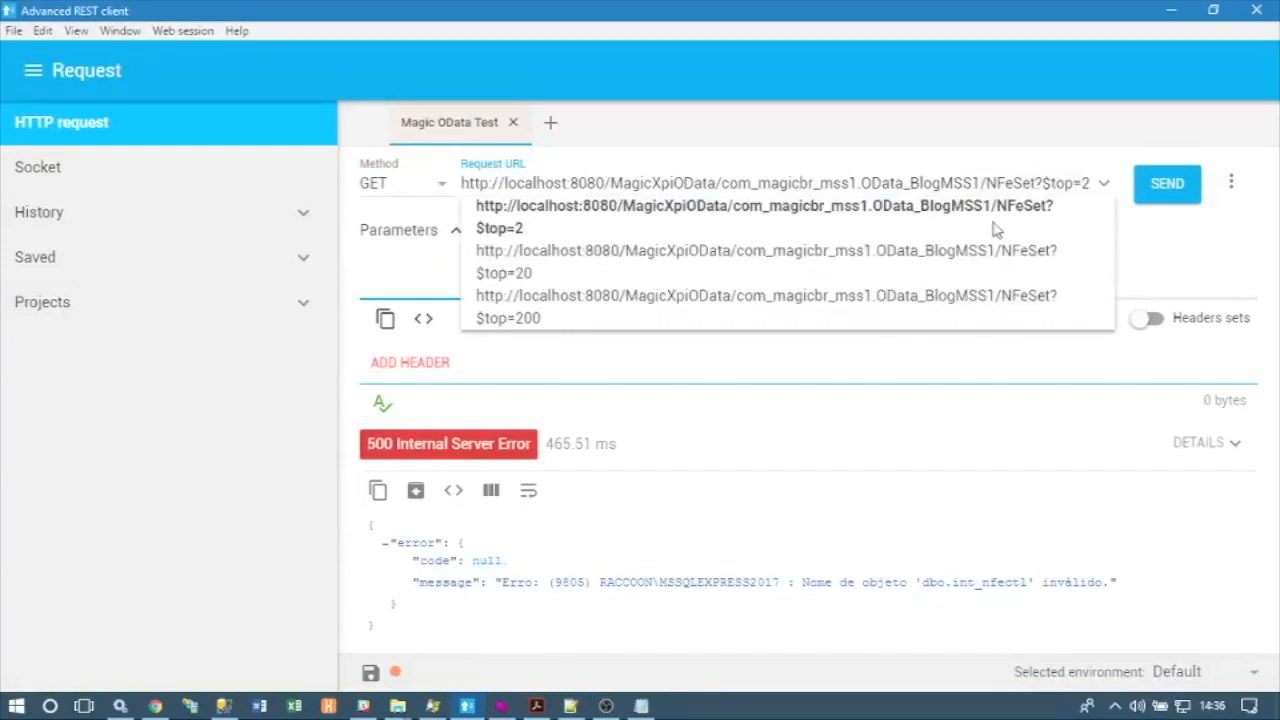
click(1168, 188)
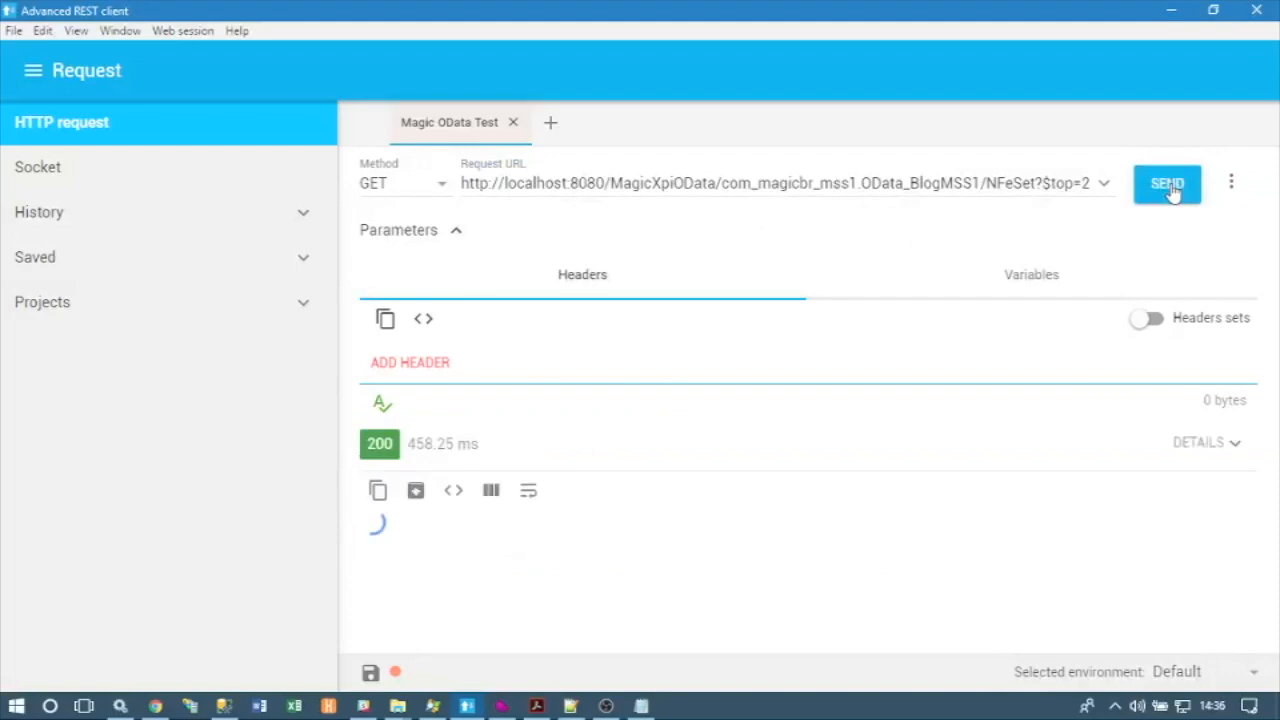
scroll(524, 590, down, 4)
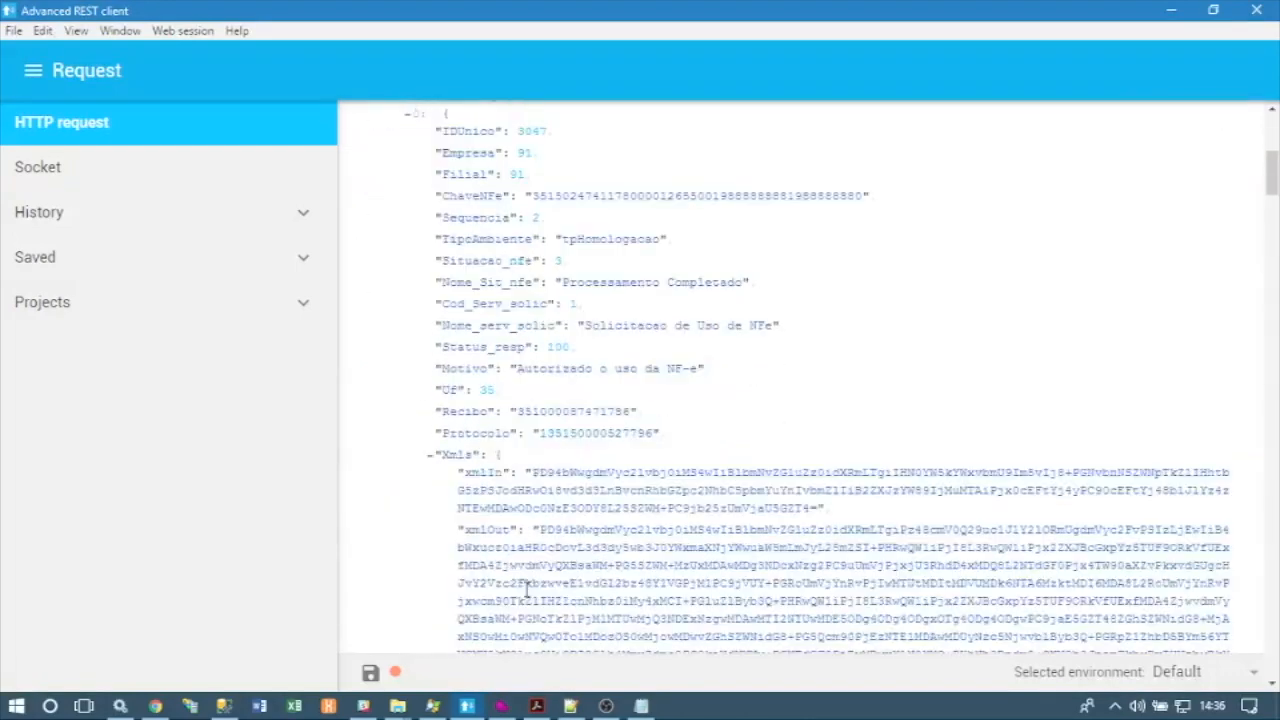
scroll(527, 590, up, 4)
scroll(527, 590, down, 2)
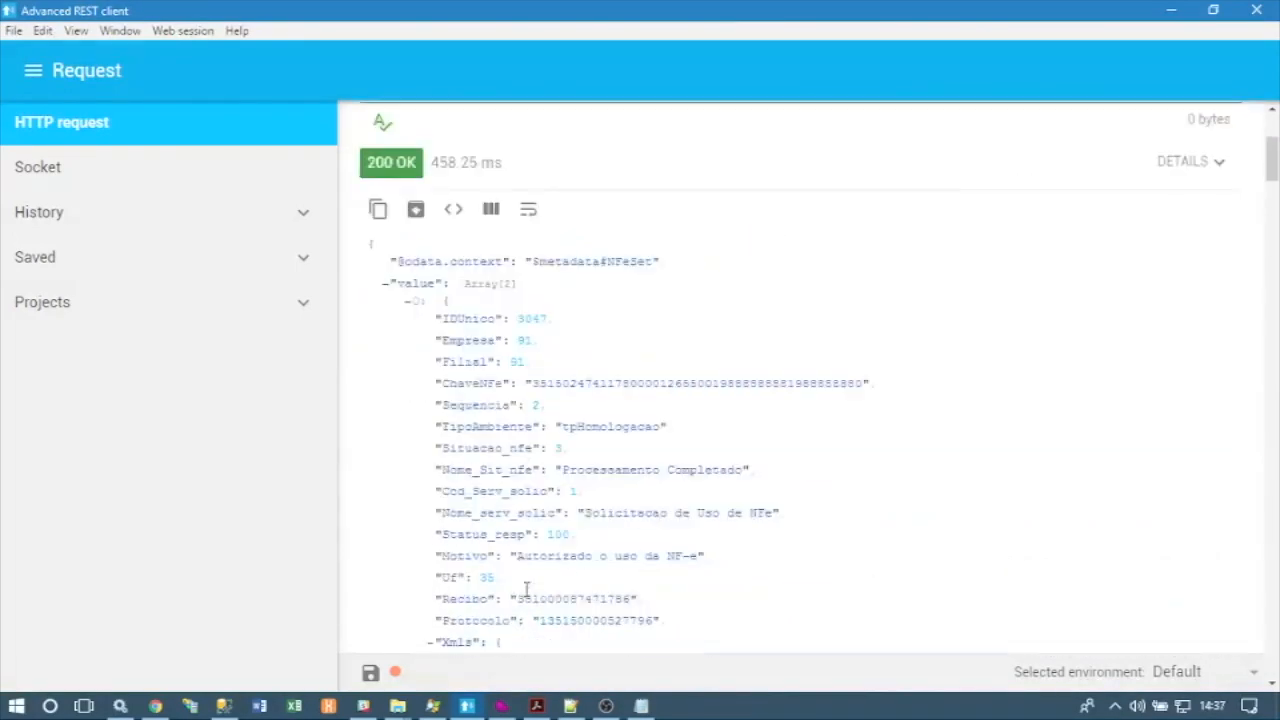
scroll(527, 590, up, 2)
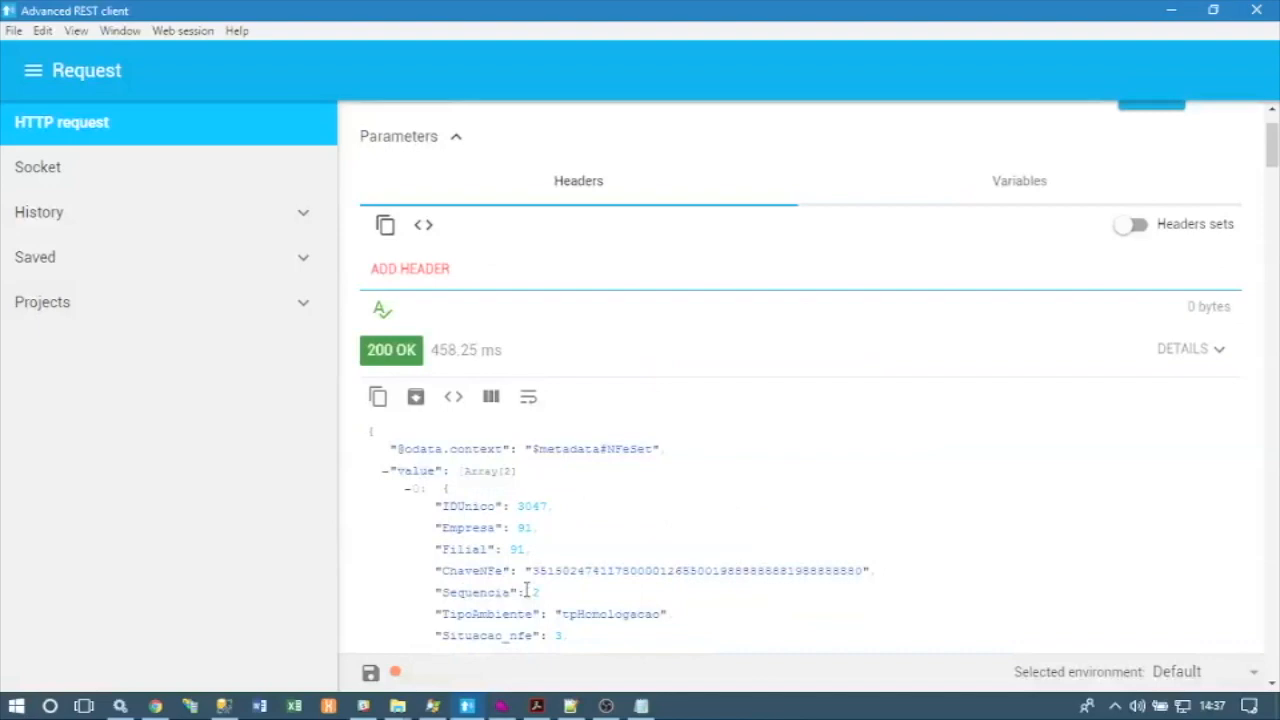
scroll(527, 590, down, 5)
scroll(527, 590, up, 7)
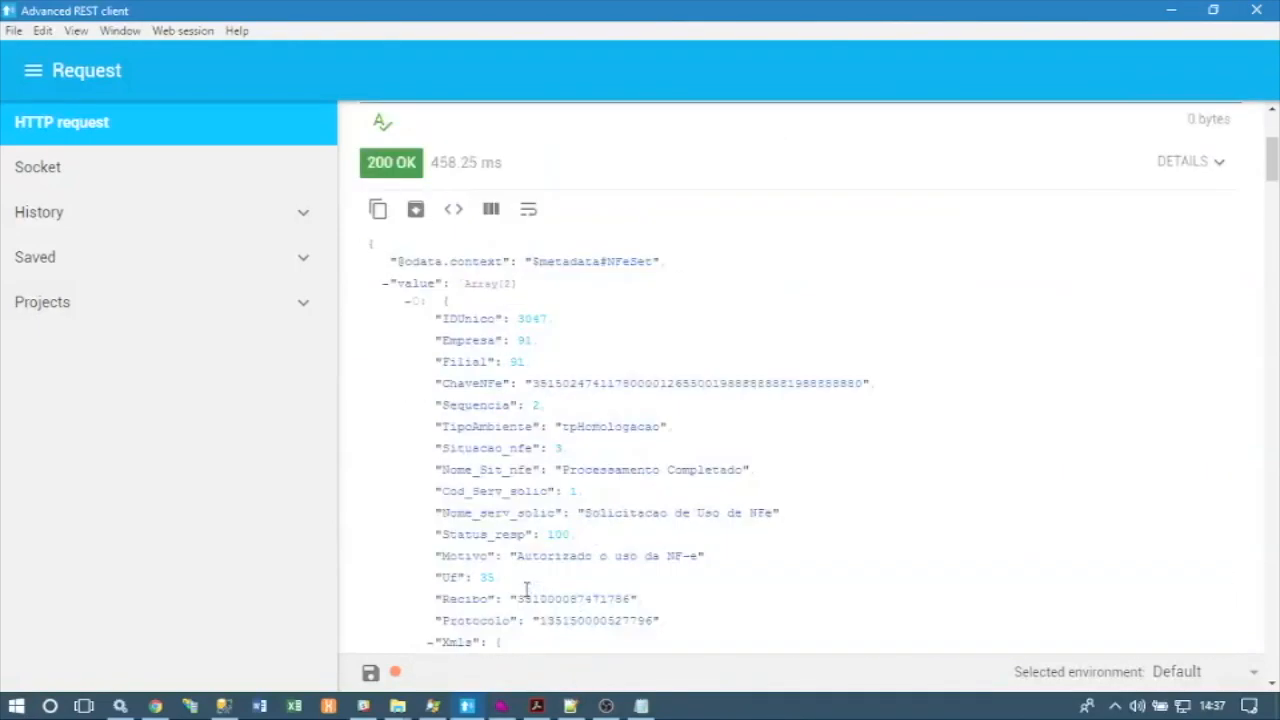
Copy the complete request URL and switch the JSON response to its raw source view
click(718, 181)
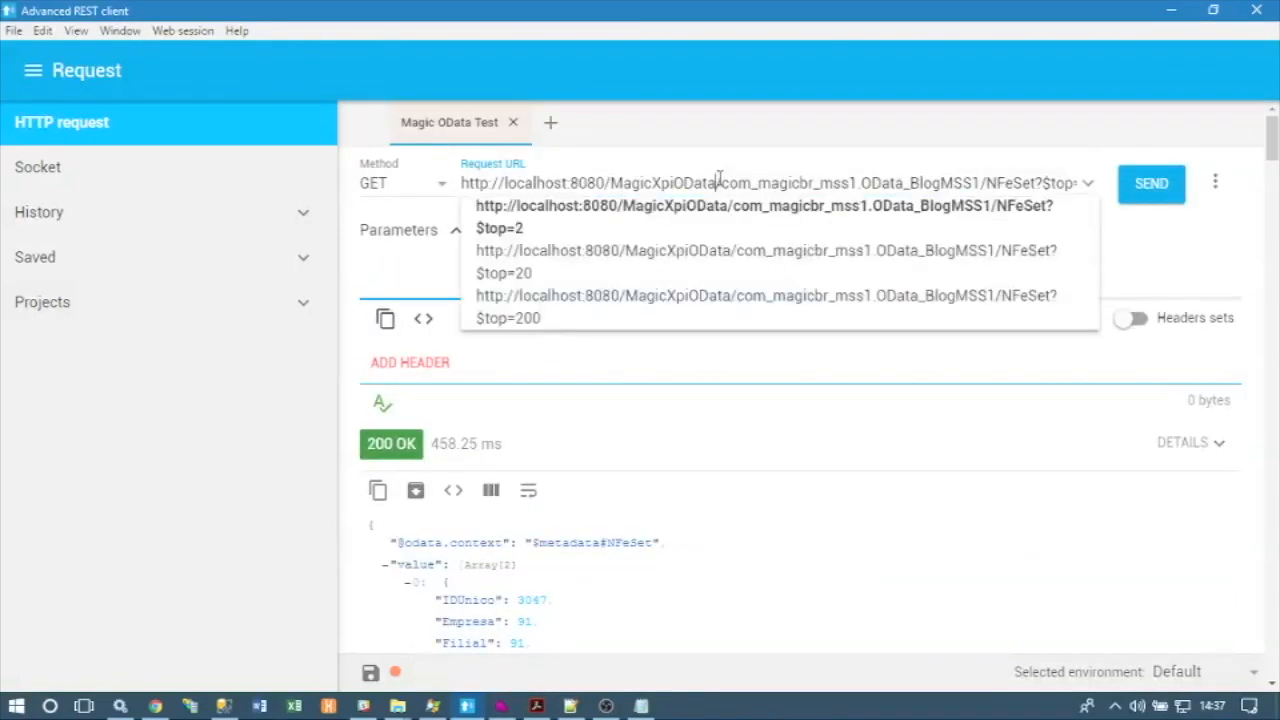
key(ctrl+a)
key(ctrl+c)
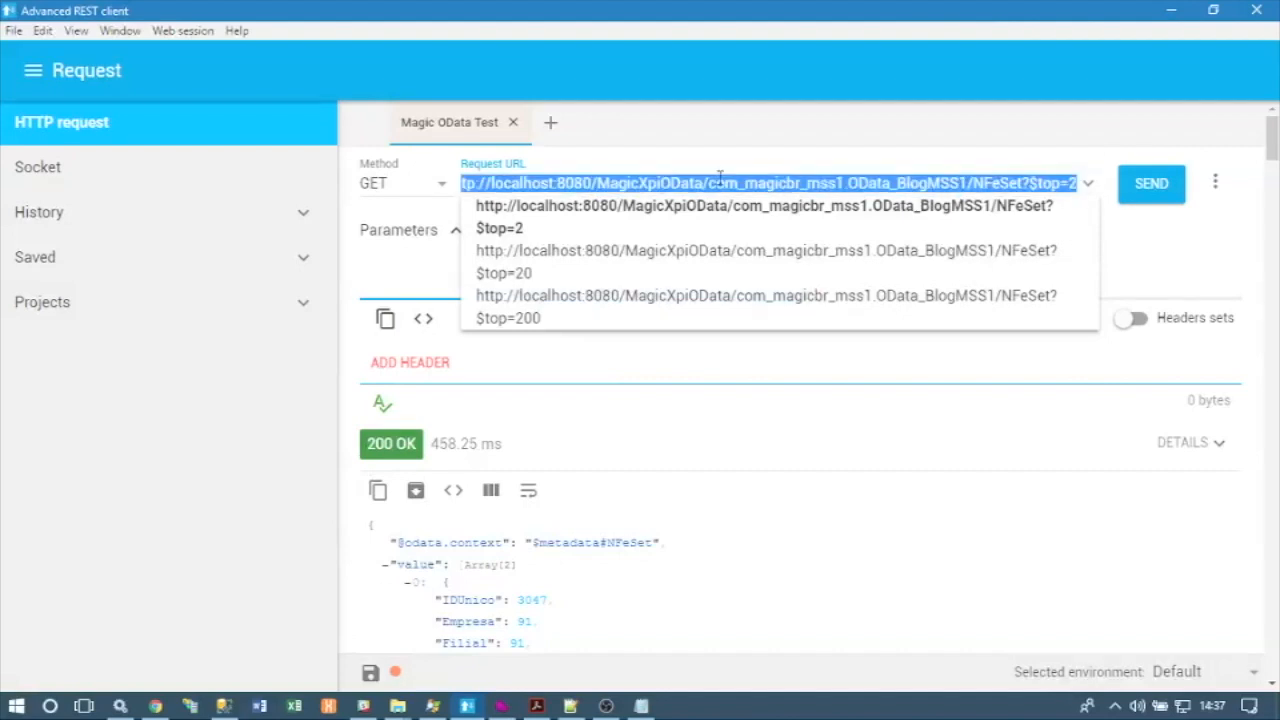
click(730, 150)
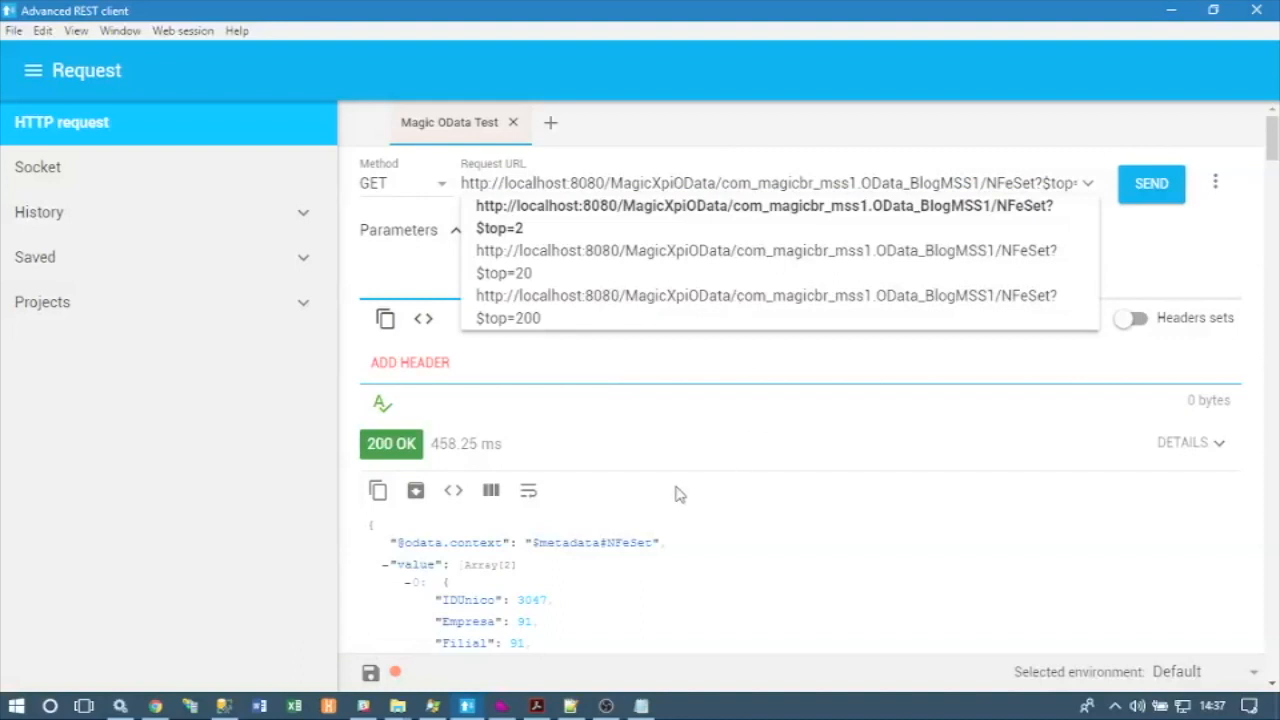
click(705, 471)
scroll(704, 466, down, 2)
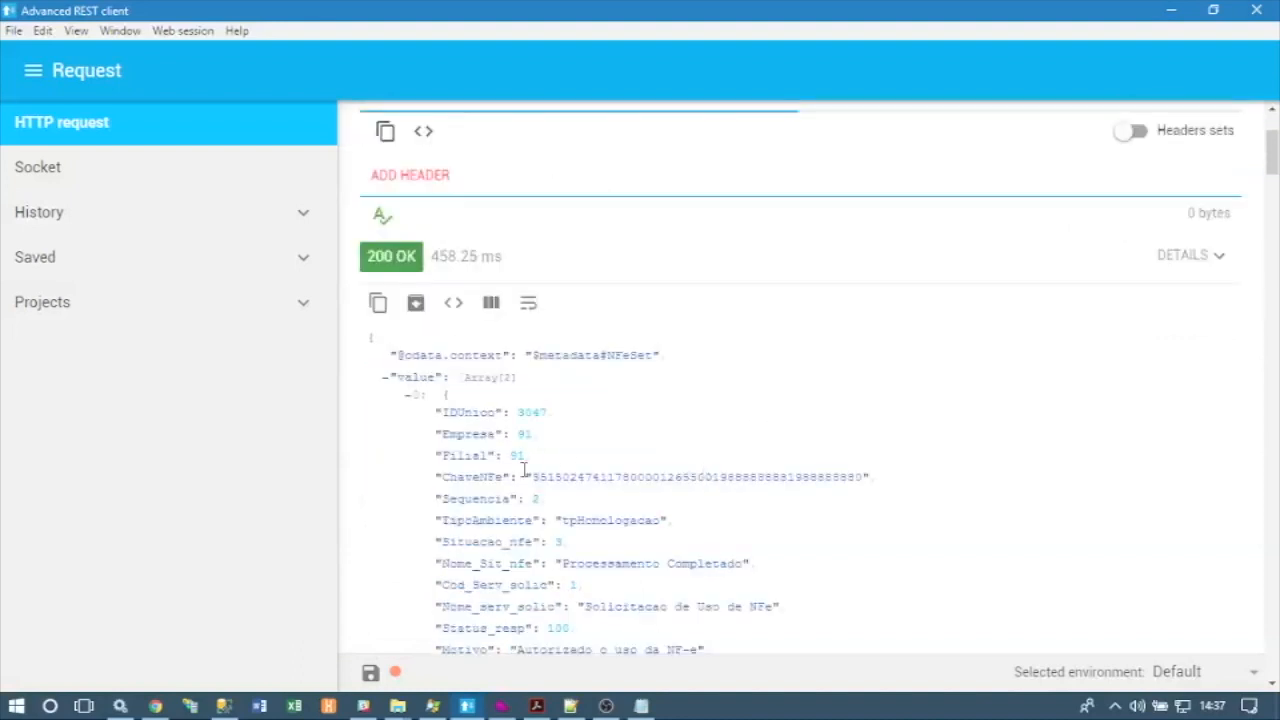
click(456, 304)
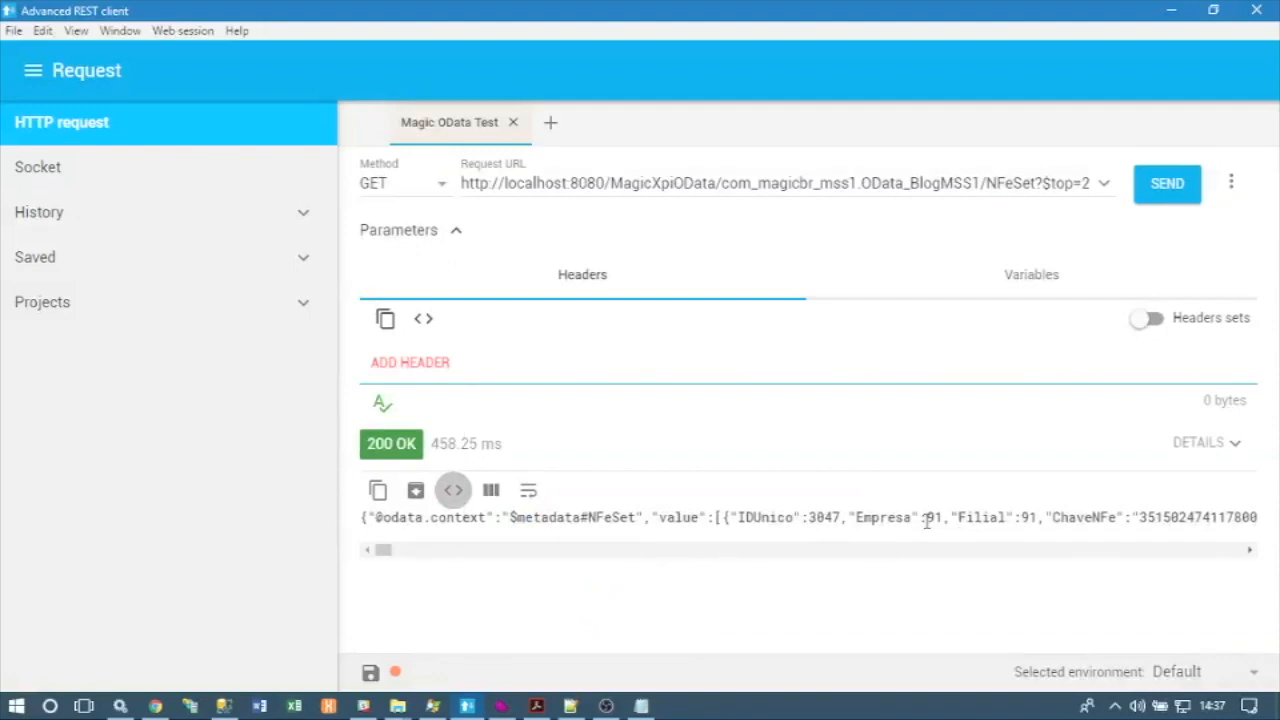
Open the copied OData URL with $top=3 in a new Chrome tab and look through the returned XML feed
click(158, 710)
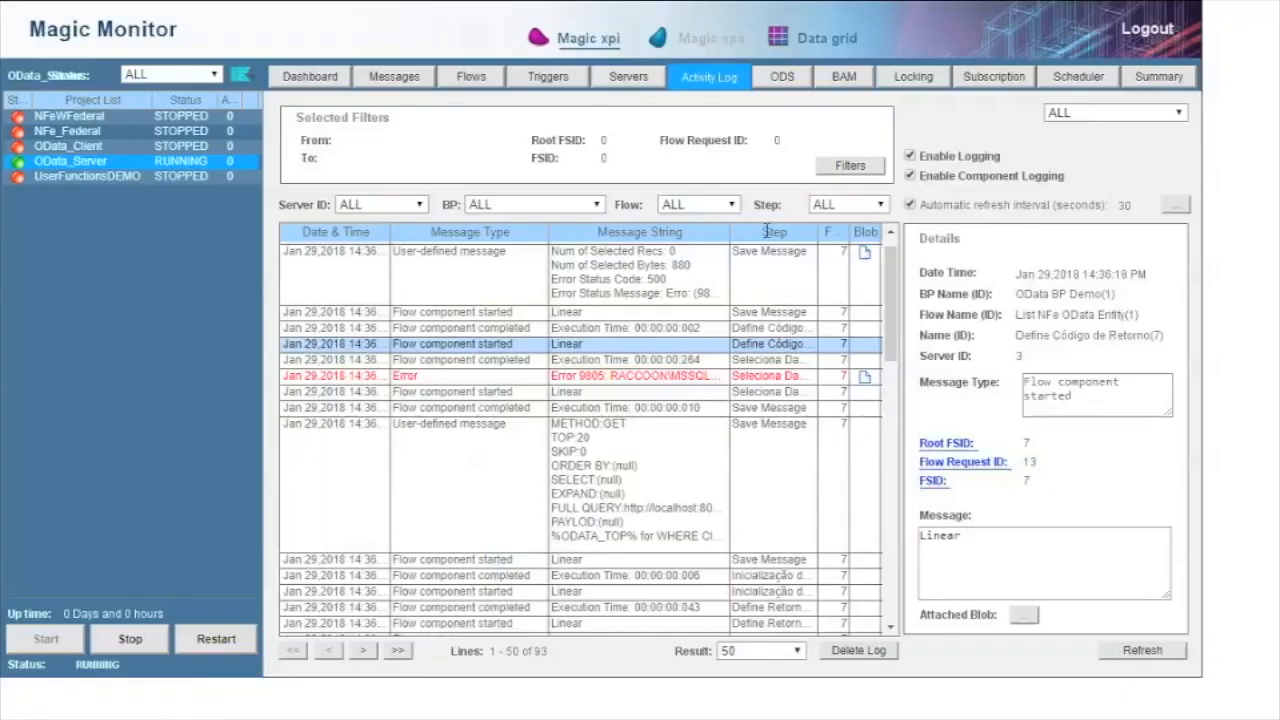
key(F11)
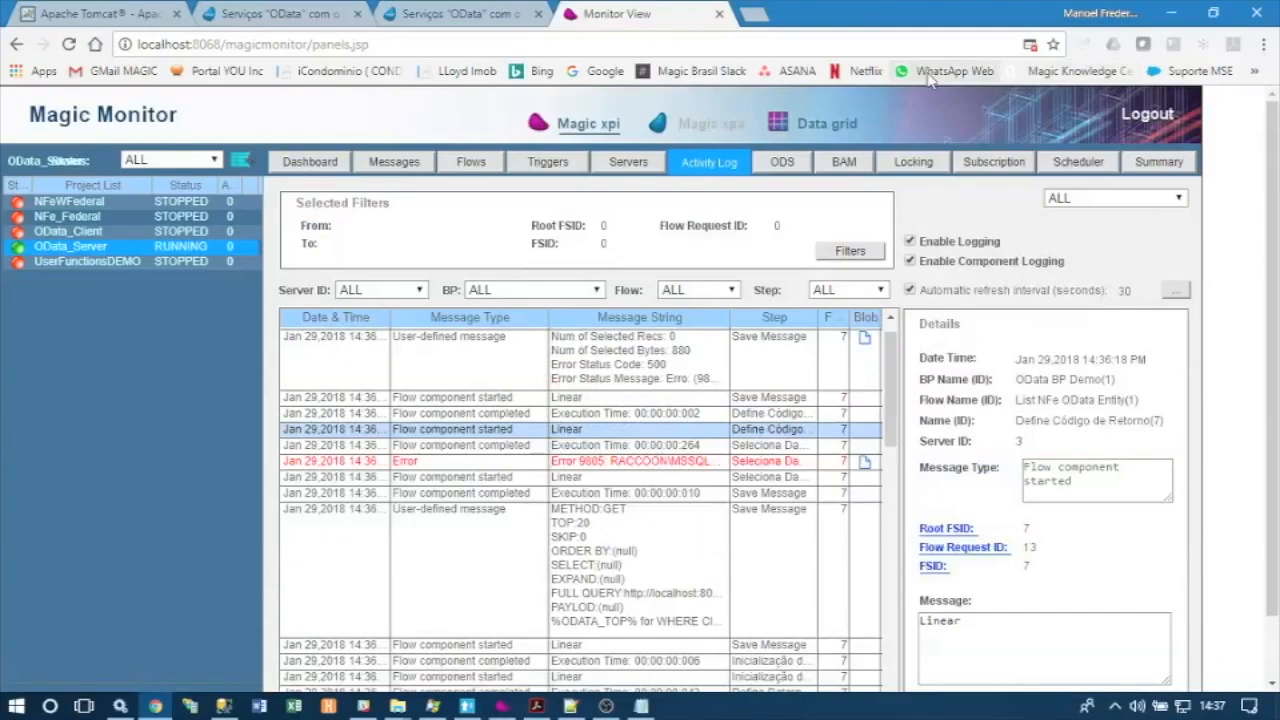
click(760, 15)
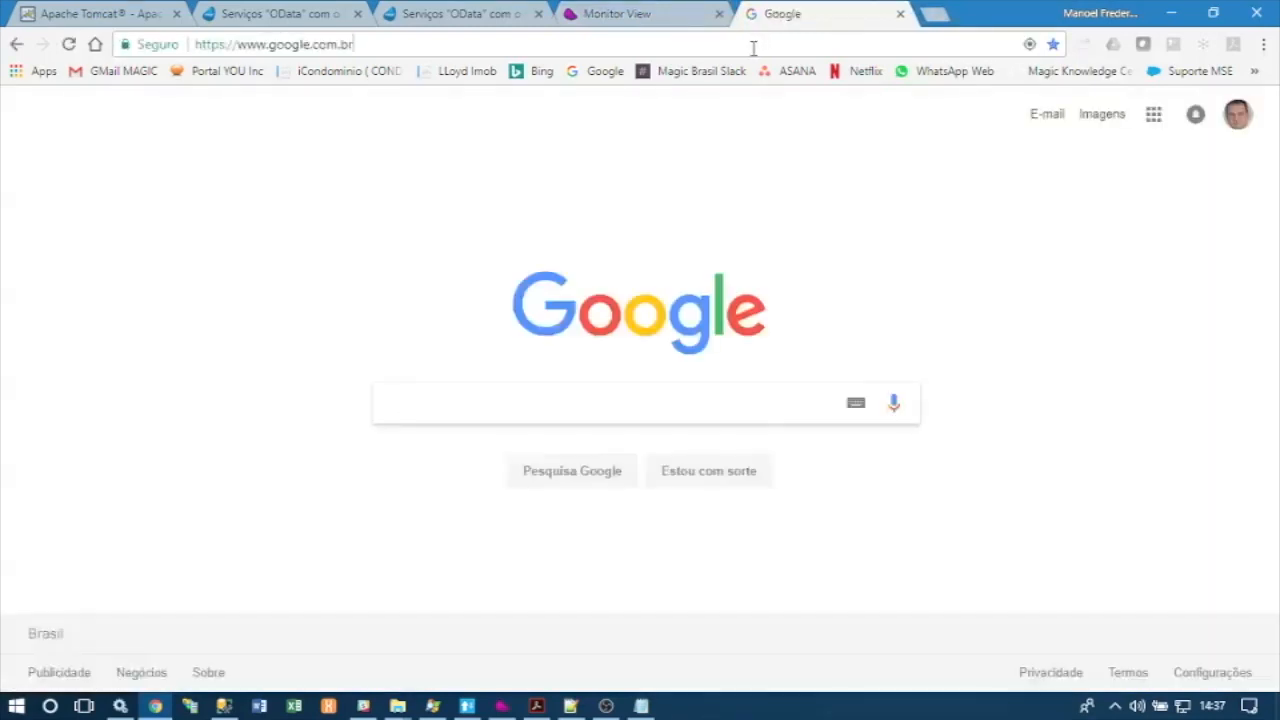
click(754, 47)
key(alt+Tab)
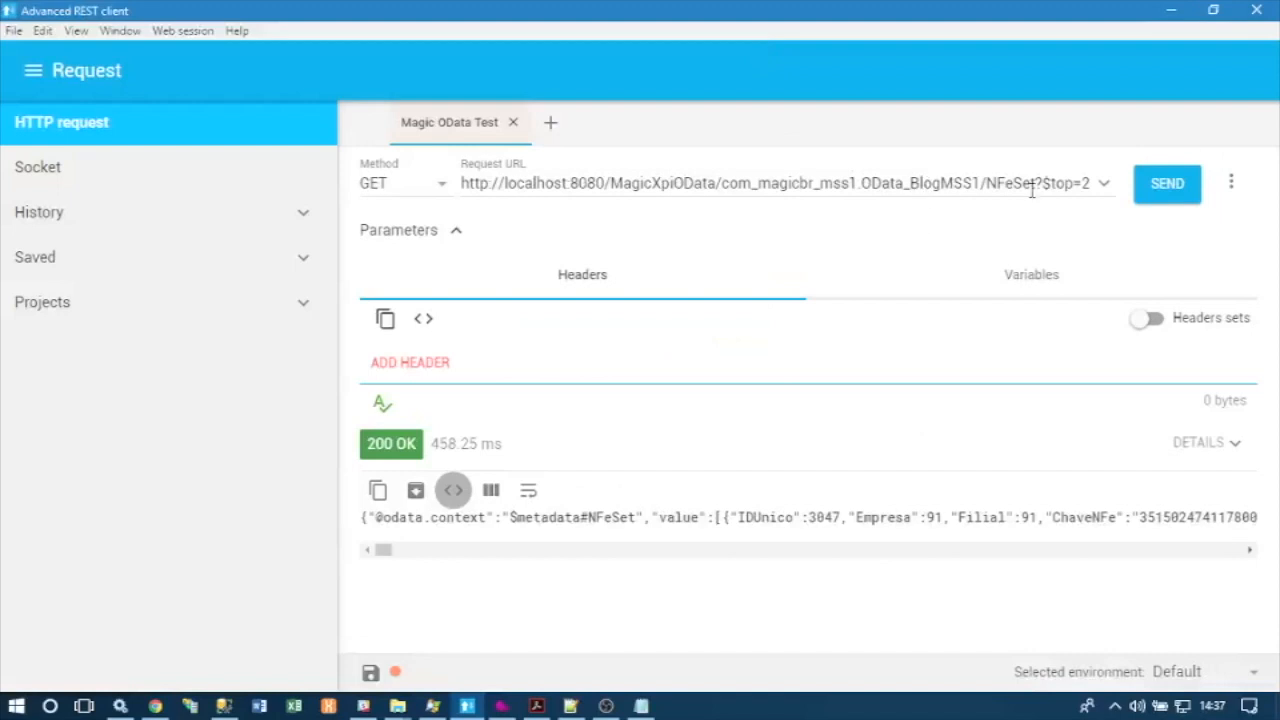
key(alt+Tab)
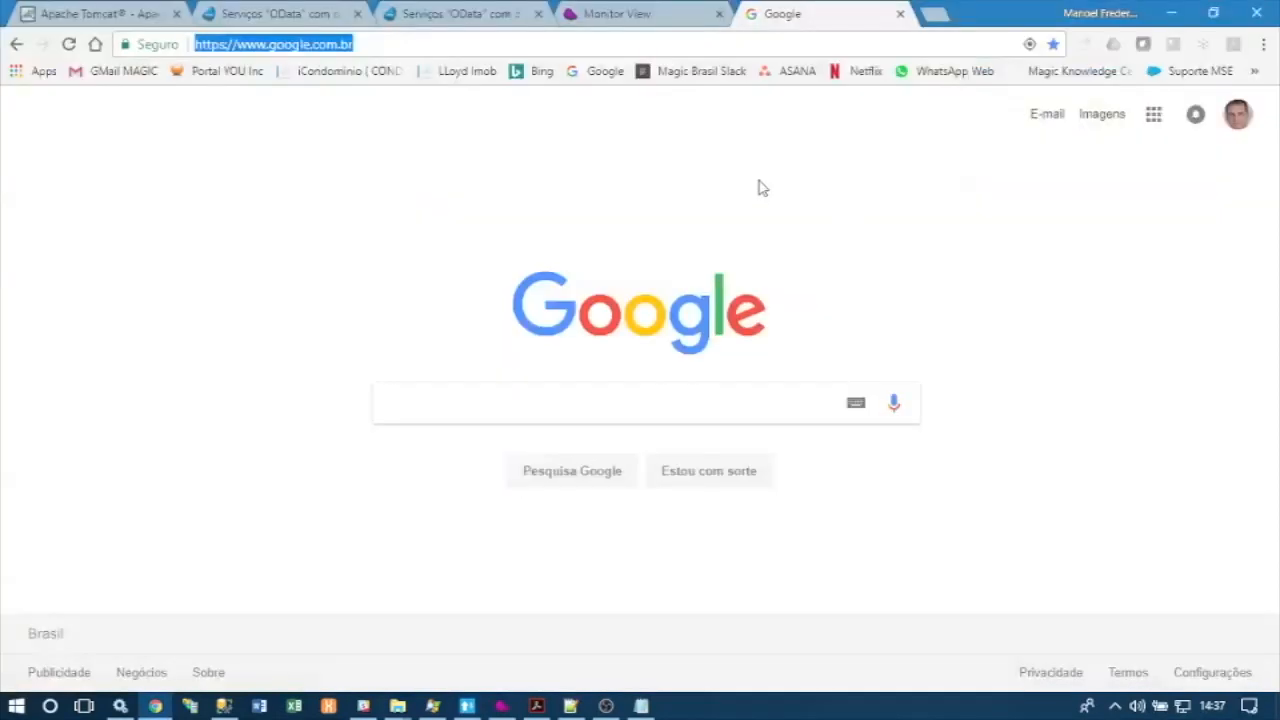
key(ctrl+v)
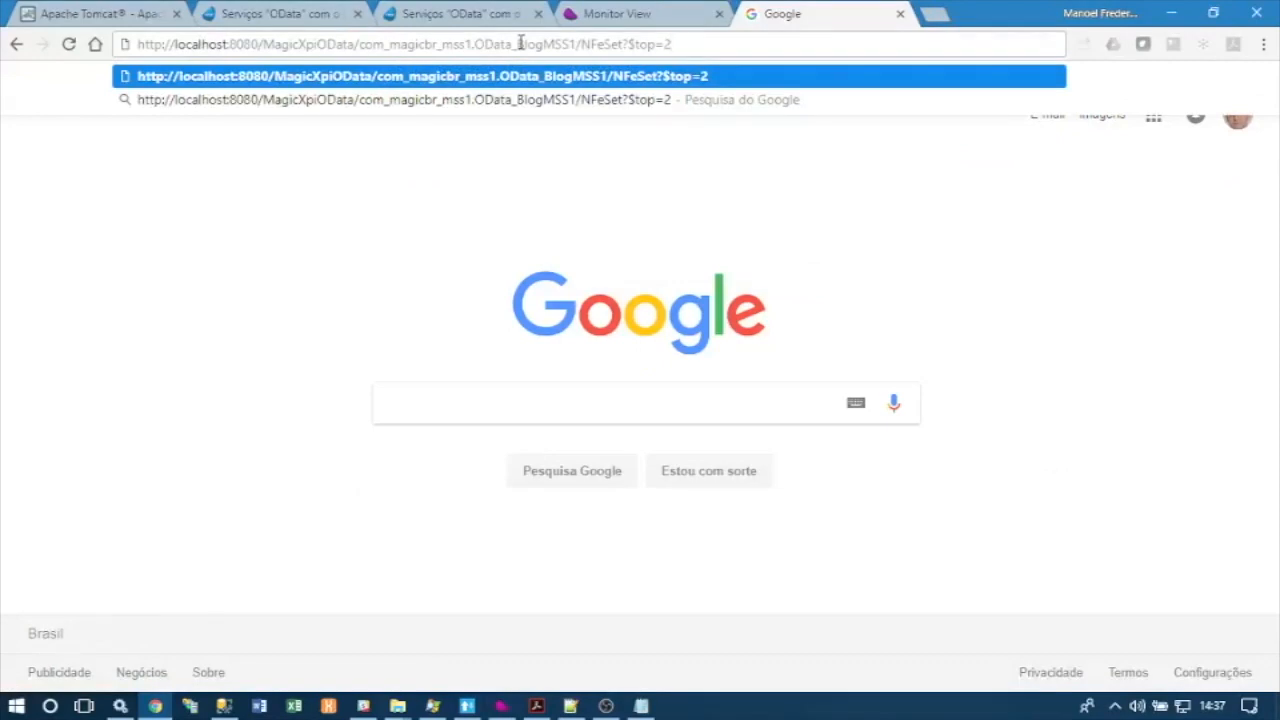
key(BackSpace)
text(3)
key(Return)
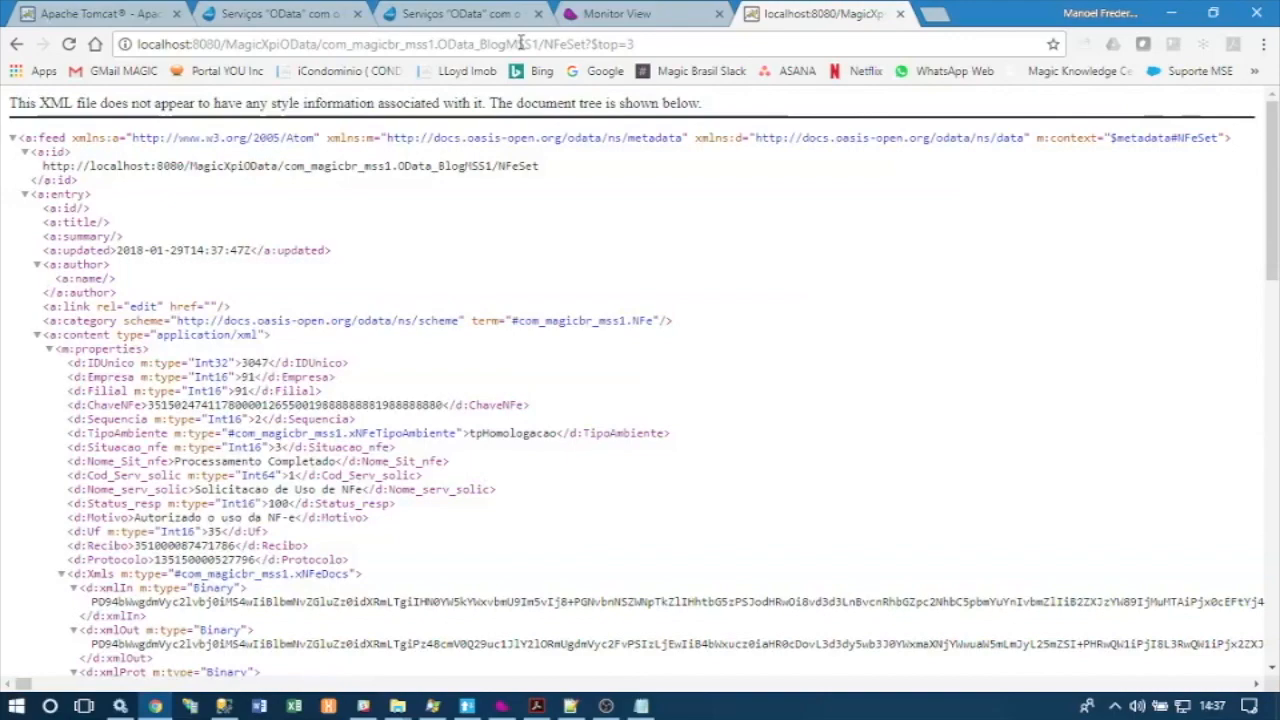
scroll(123, 313, down, 4)
scroll(123, 313, up, 4)
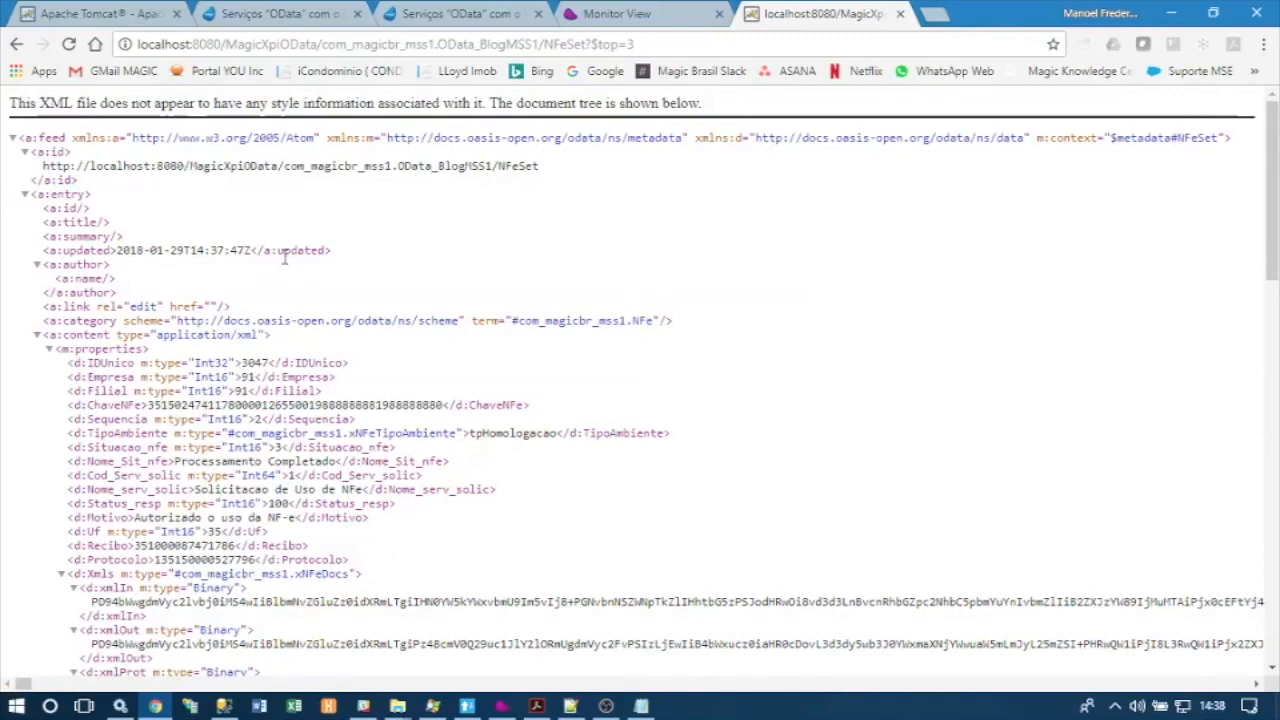
Return to Advanced REST client, restore the formatted JSON view and highlight MagicXpiOData in the request URL
key(alt+Tab)
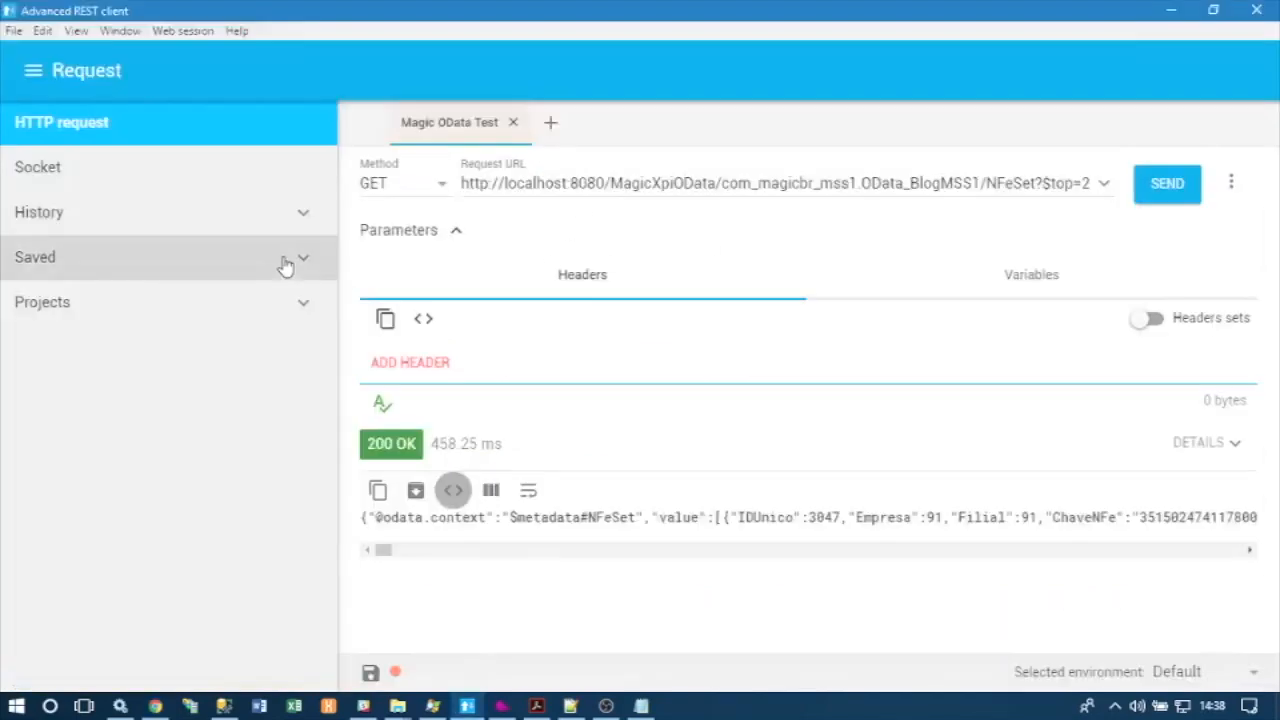
click(453, 490)
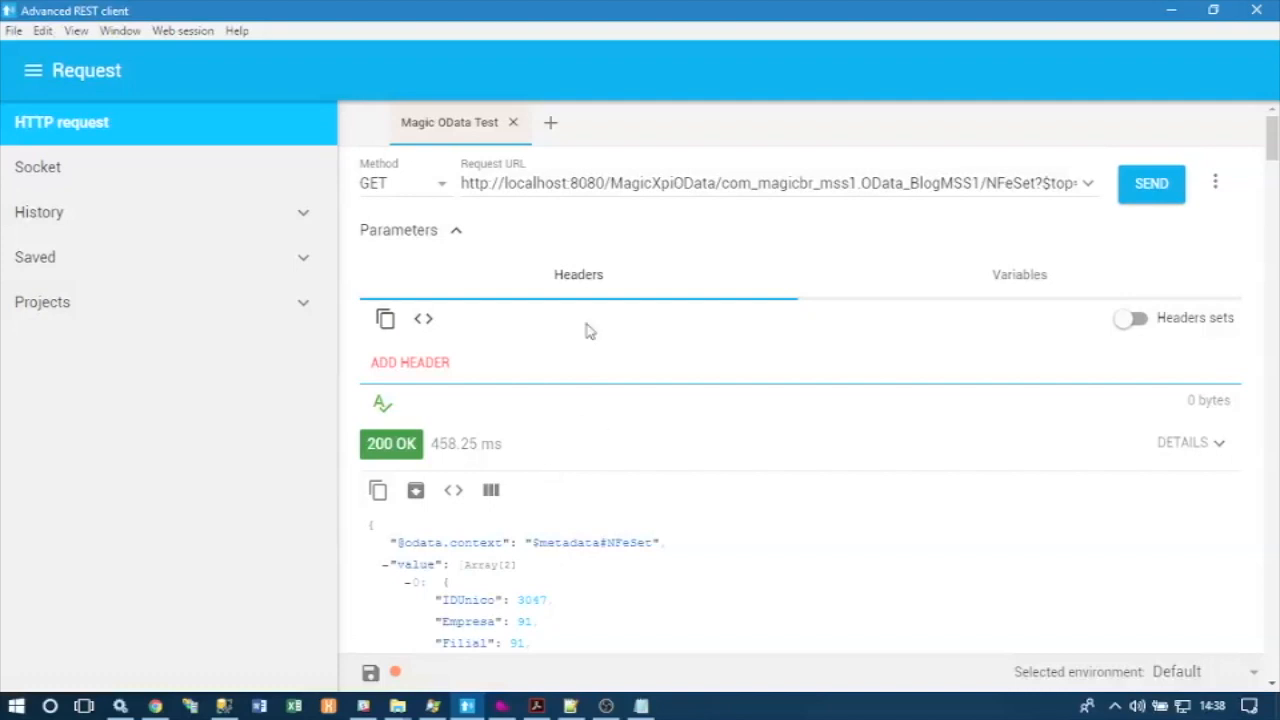
drag(612, 183, 718, 183)
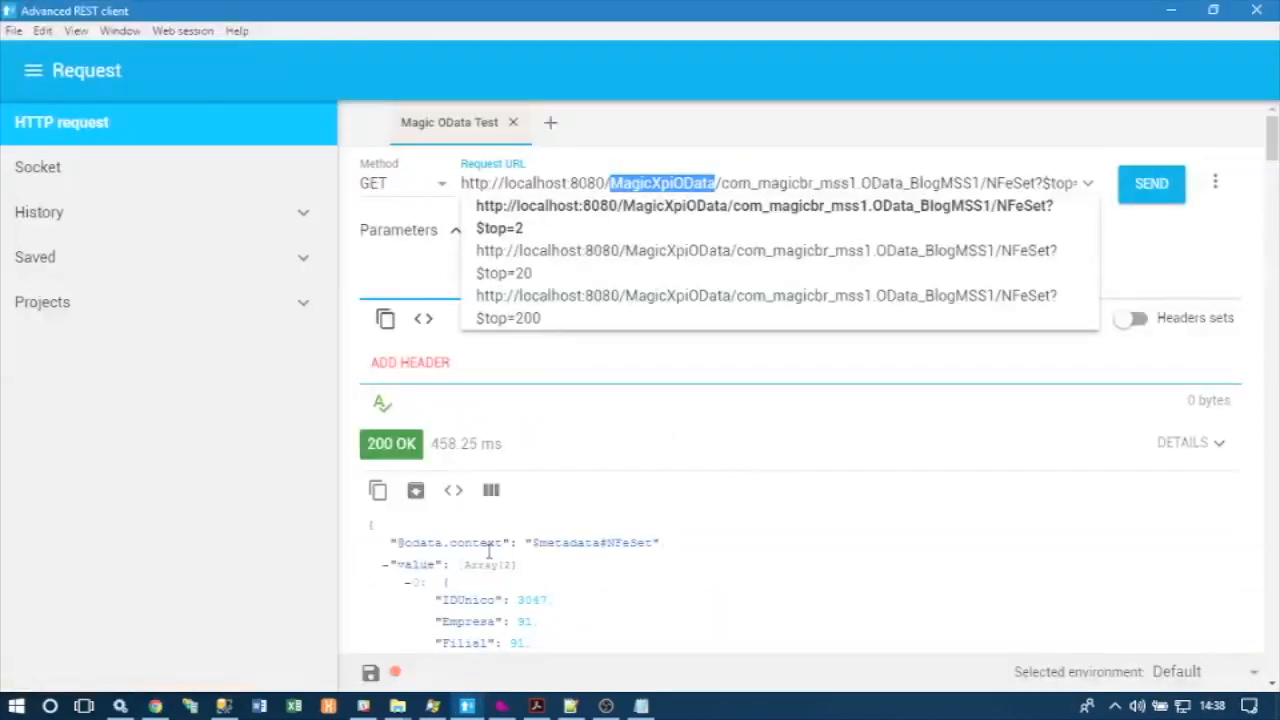
Compare Chrome's XML feed with the JSON response in Advanced REST client and dismiss the request URL suggestions
scroll(490, 550, down, 3)
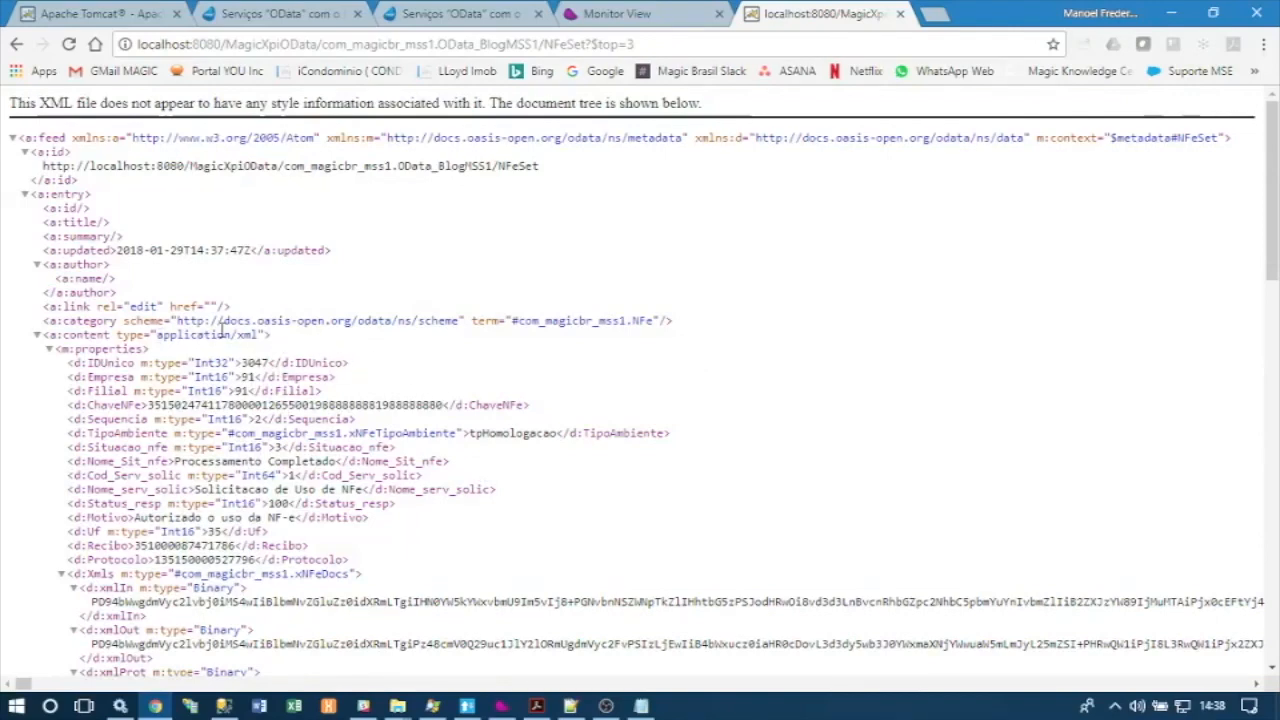
key(alt+Tab)
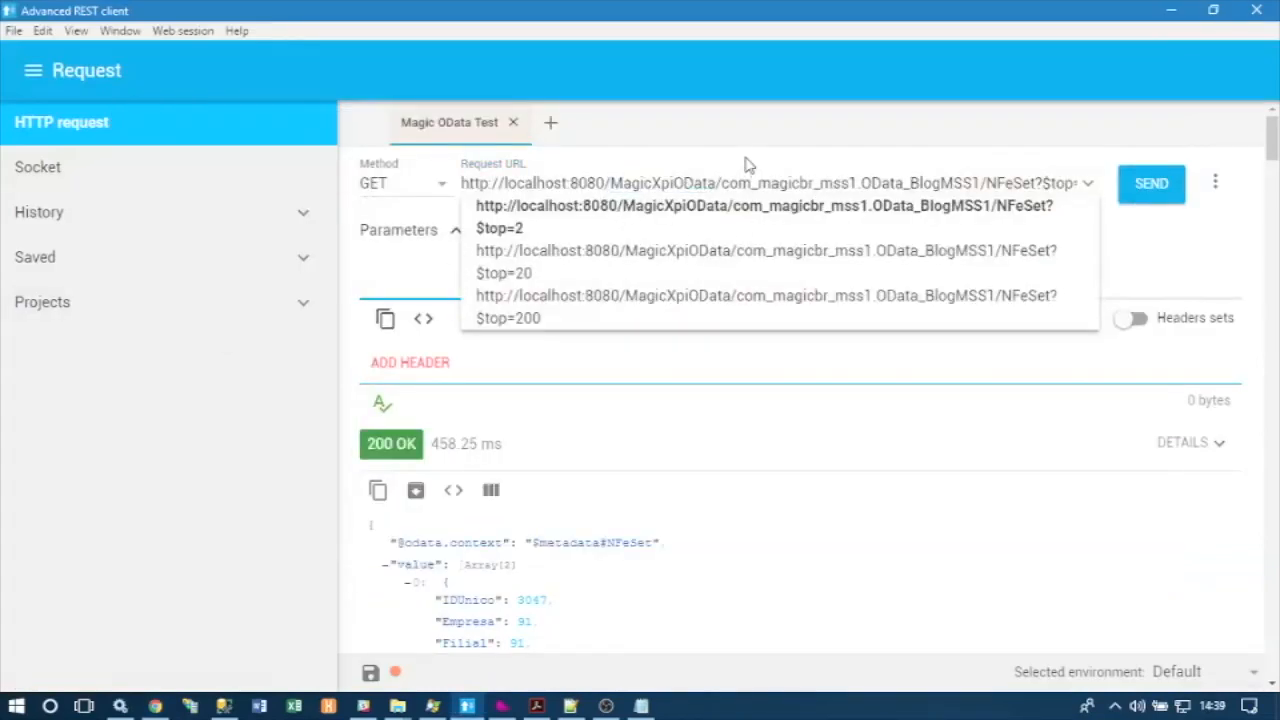
click(763, 140)
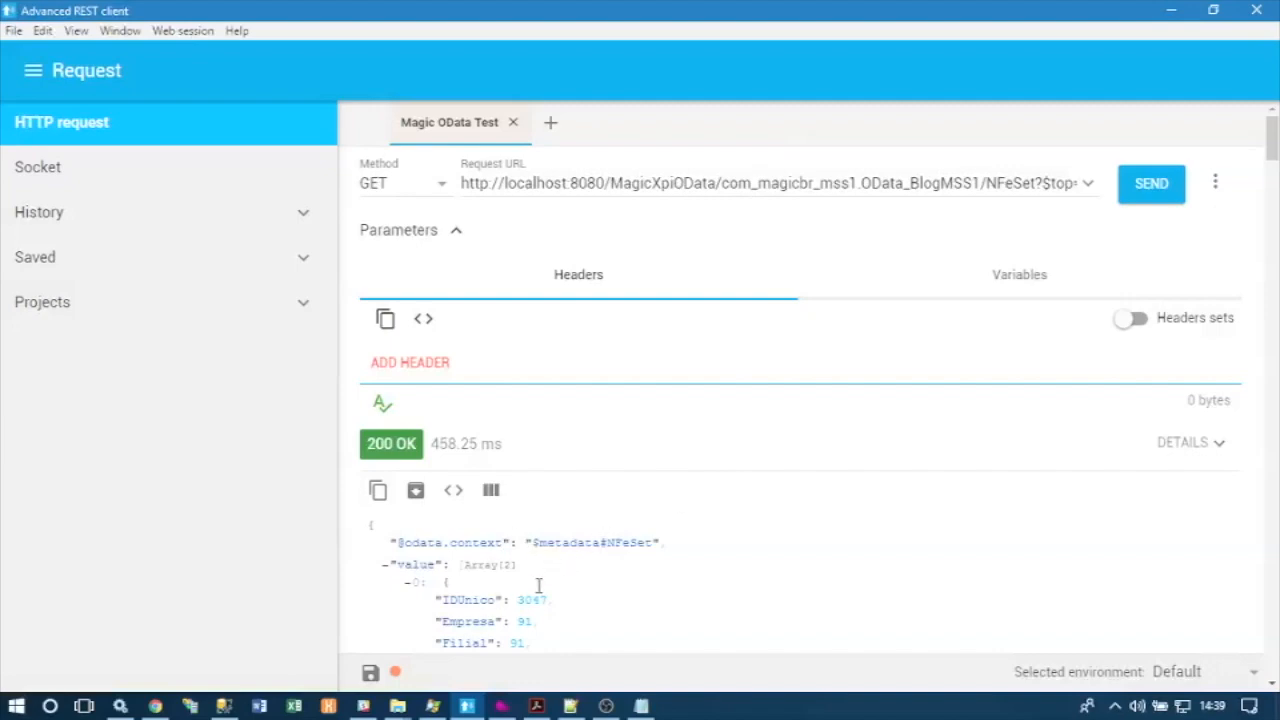
Switch to Chrome and look through the NFeSet XML entries for $top=3 down to the end of the feed
key(alt+Tab)
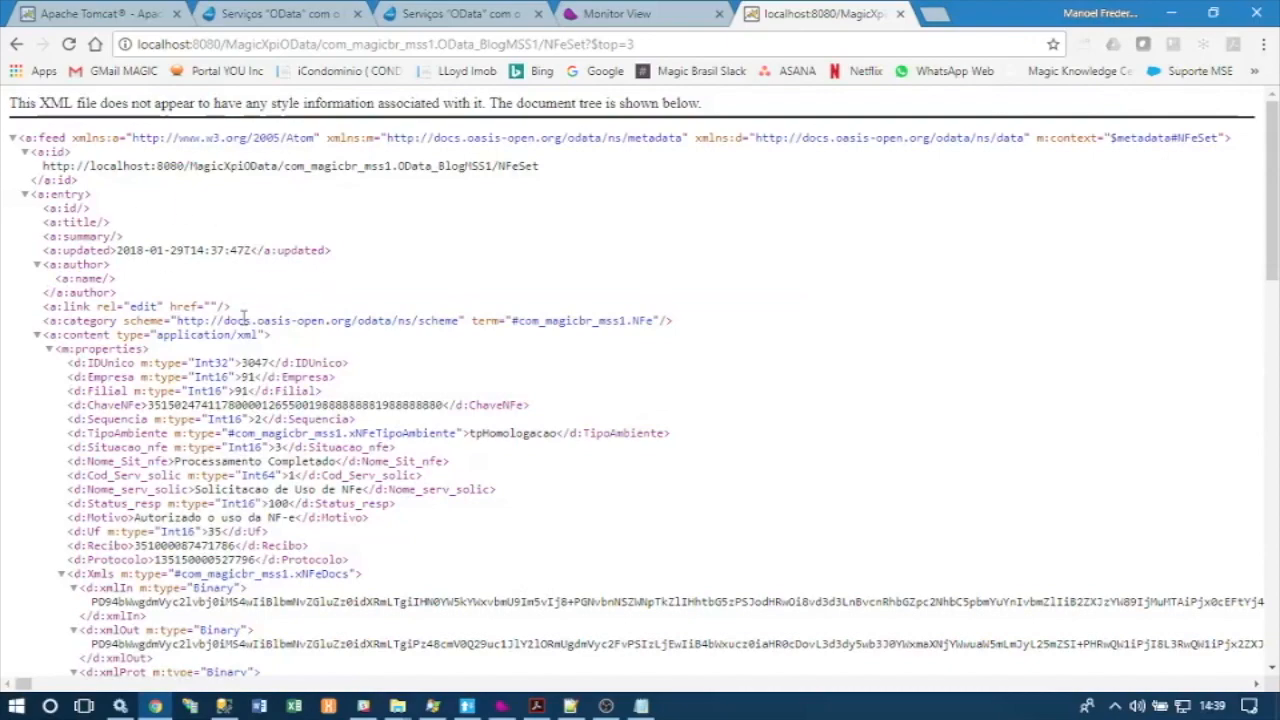
scroll(242, 318, down, 5)
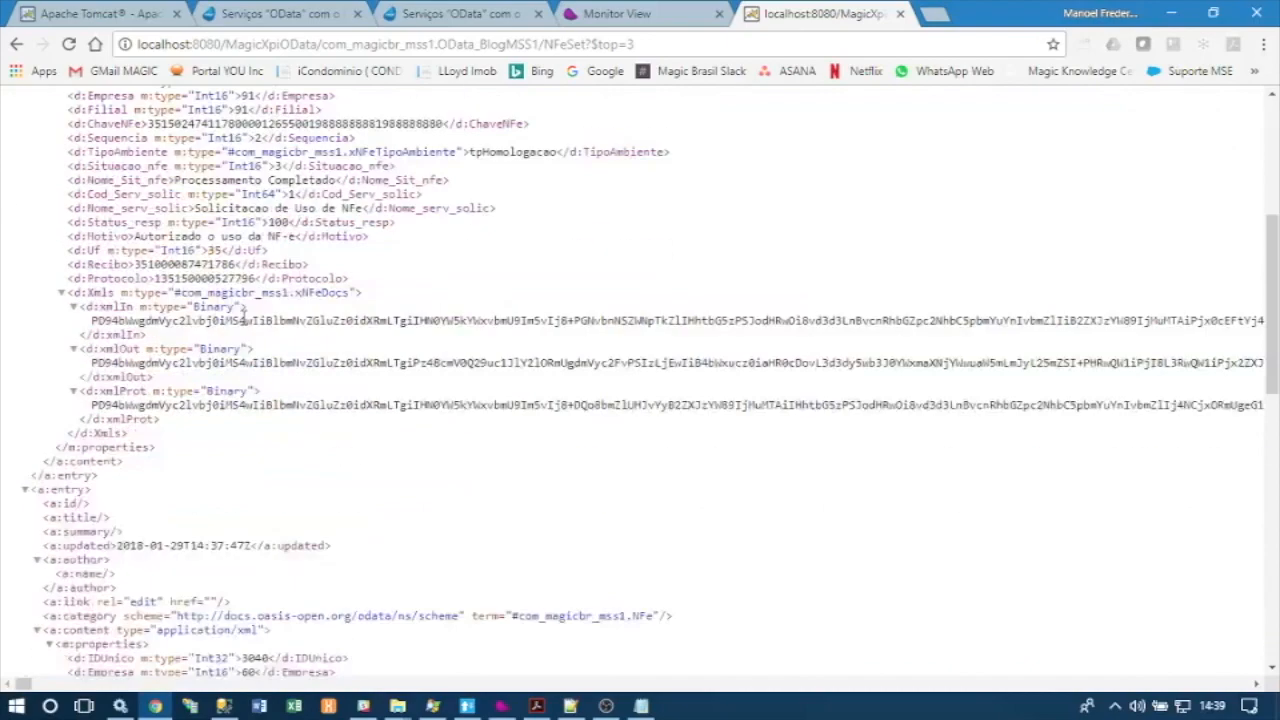
scroll(242, 318, up, 5)
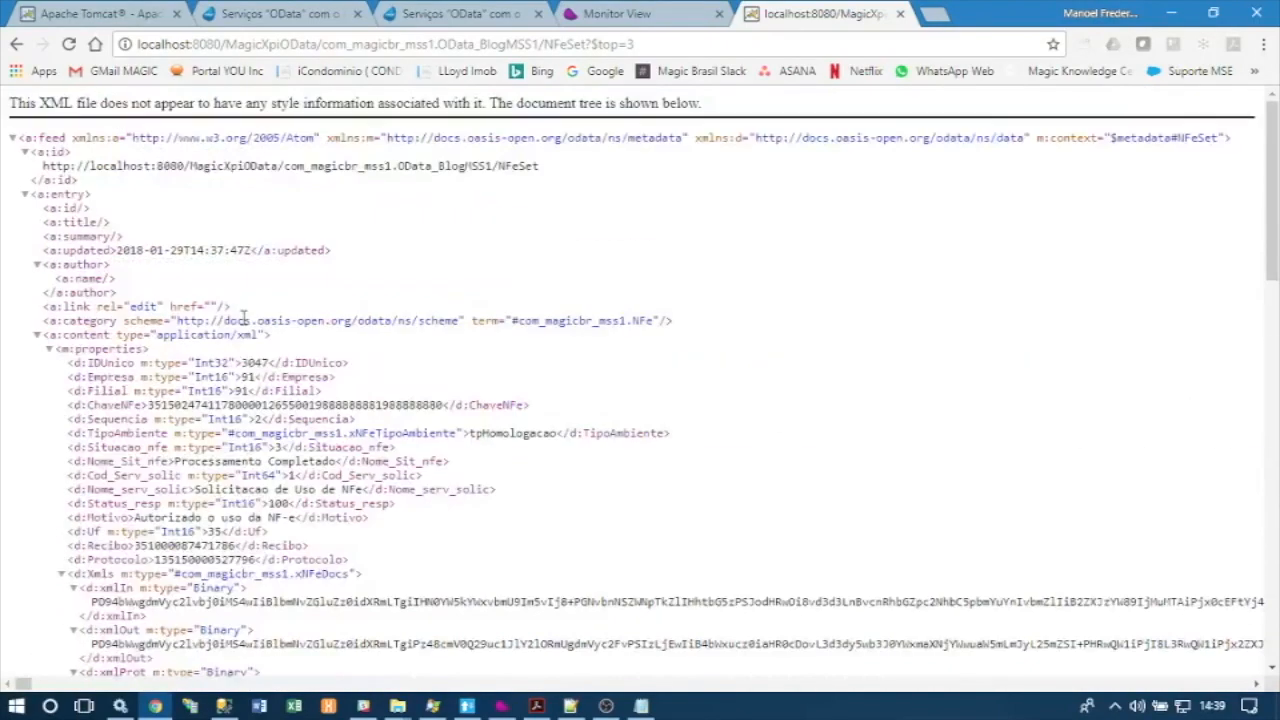
scroll(242, 318, down, 7)
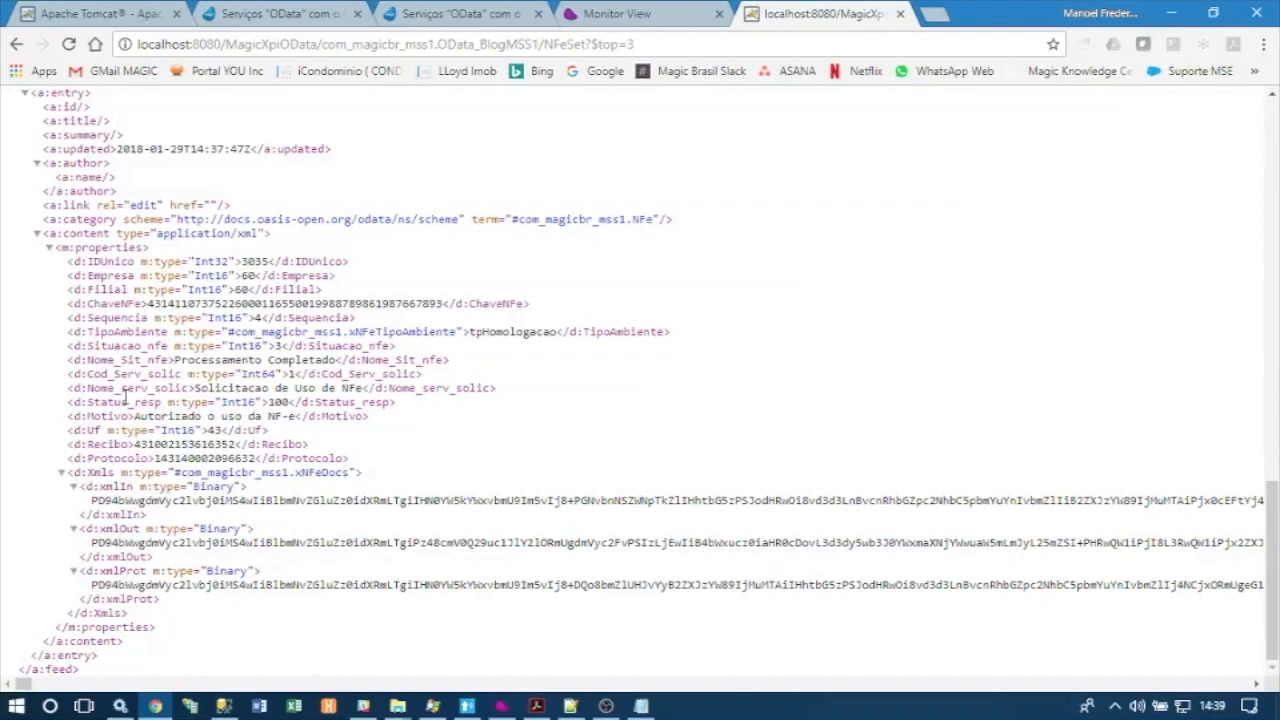
key(alt+Tab)
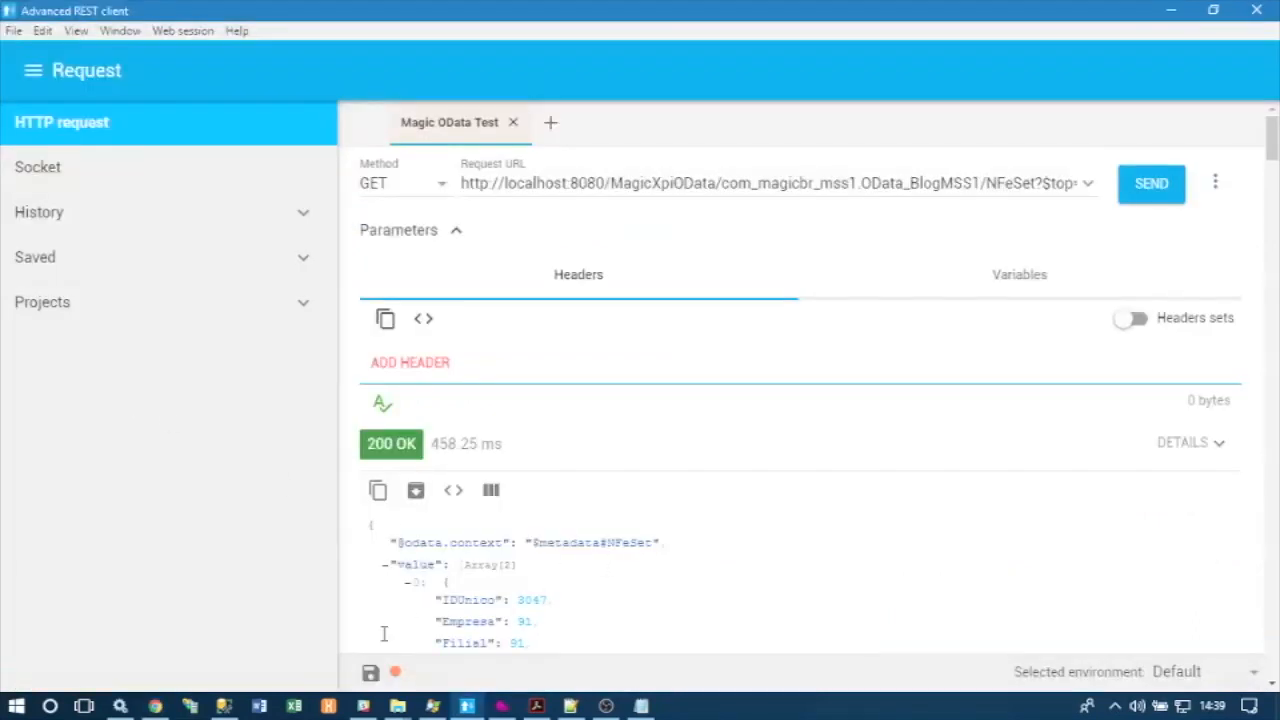
click(607, 707)
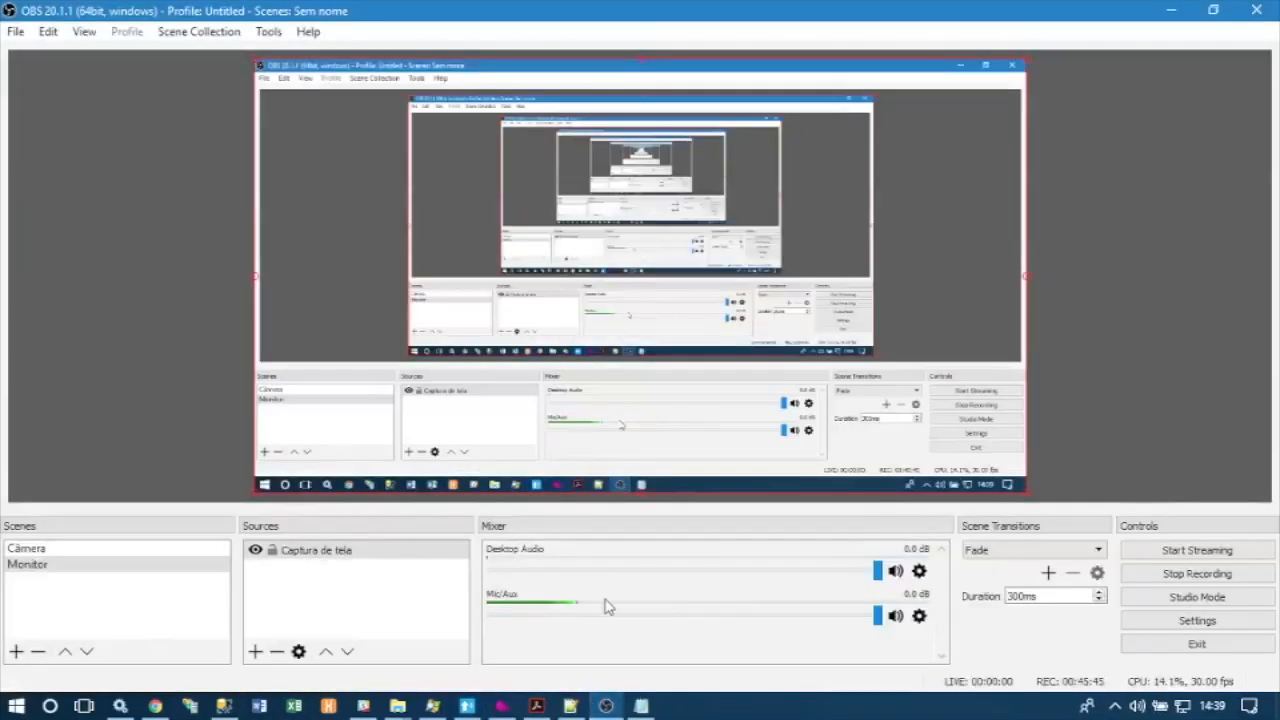